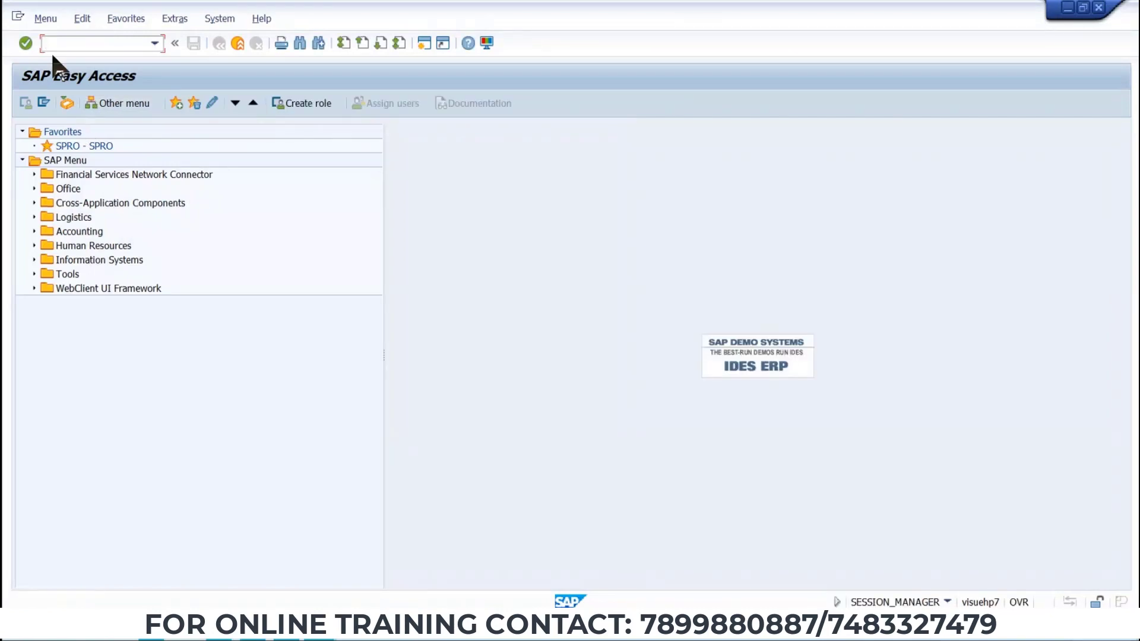
# Open the SPRO customizing transaction and go to the SAP Reference IMG.
pyautogui.doubleClick(64, 147)
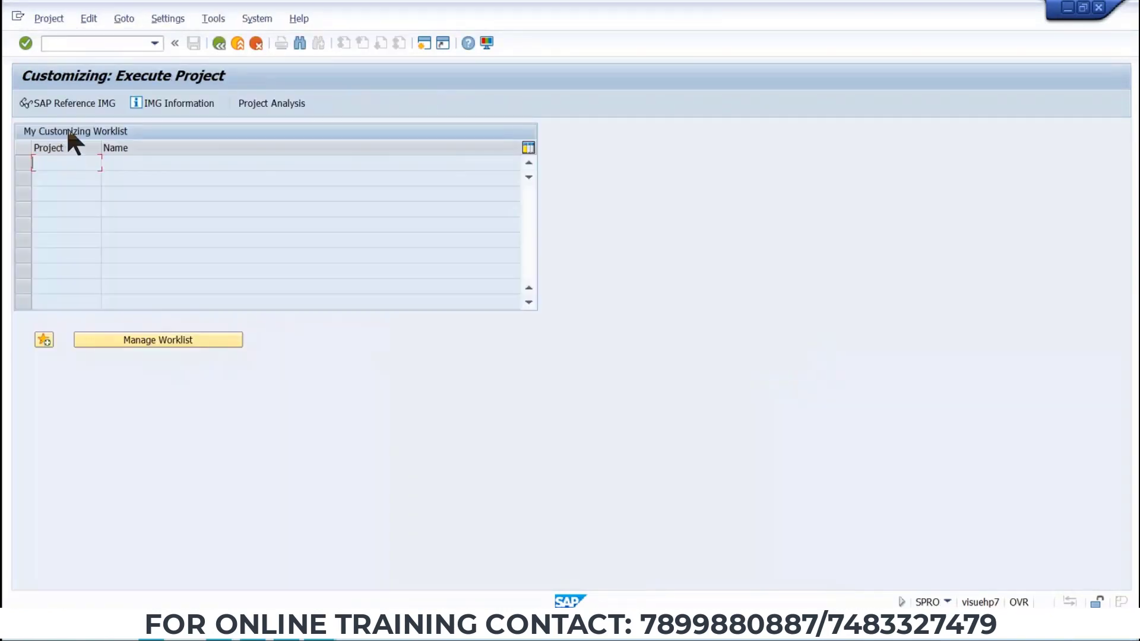
pyautogui.click(70, 103)
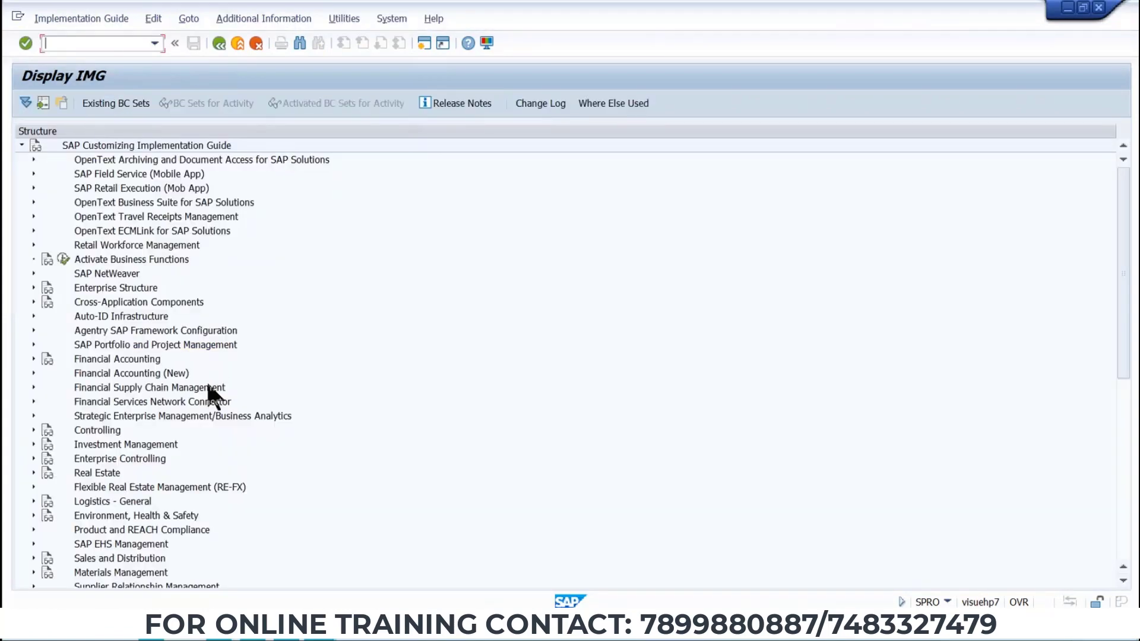
# Expand Materials Management, Purchasing, Purchase Order, Release Procedure for Purchase Orders and open Edit Characteristic.
pyautogui.scroll(-2, 143, 474)
pyautogui.click(34, 515)
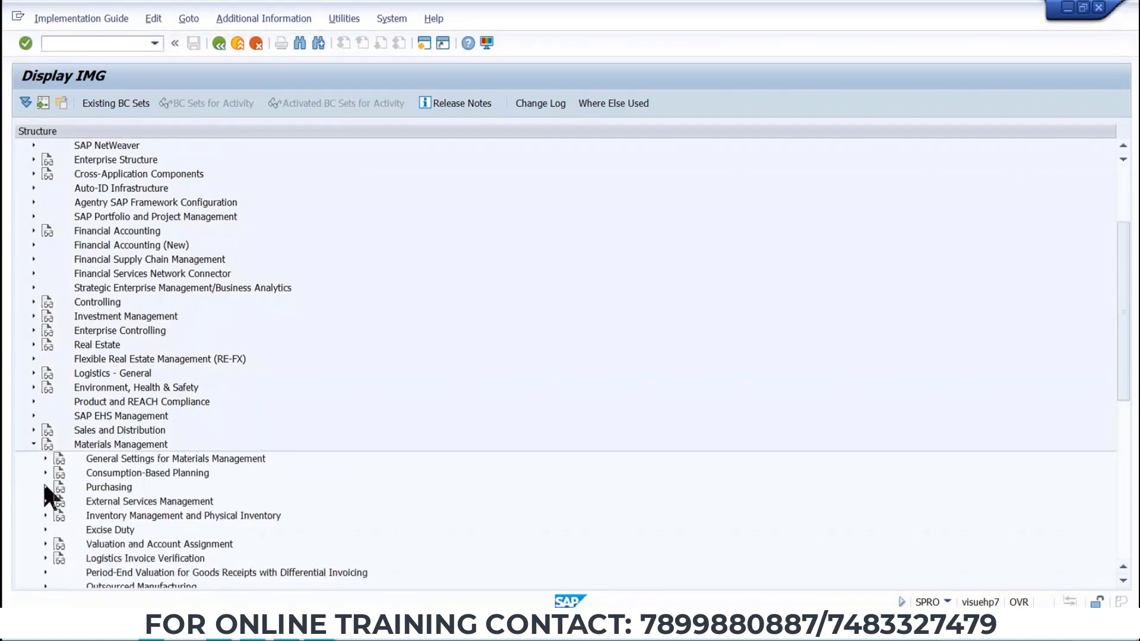
pyautogui.click(45, 487)
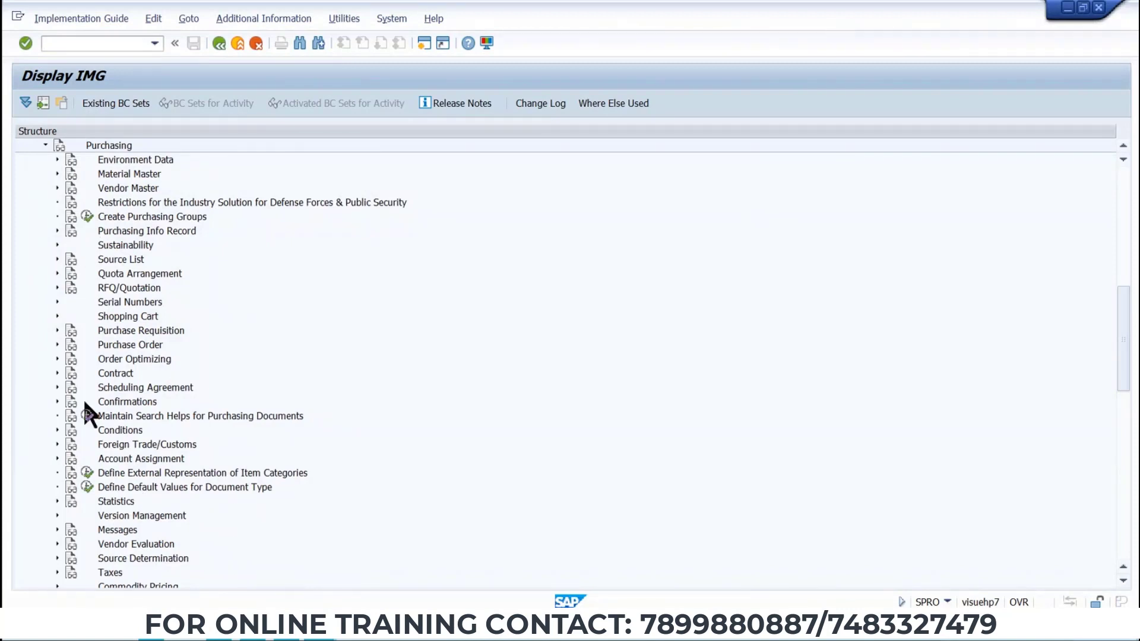
pyautogui.click(57, 344)
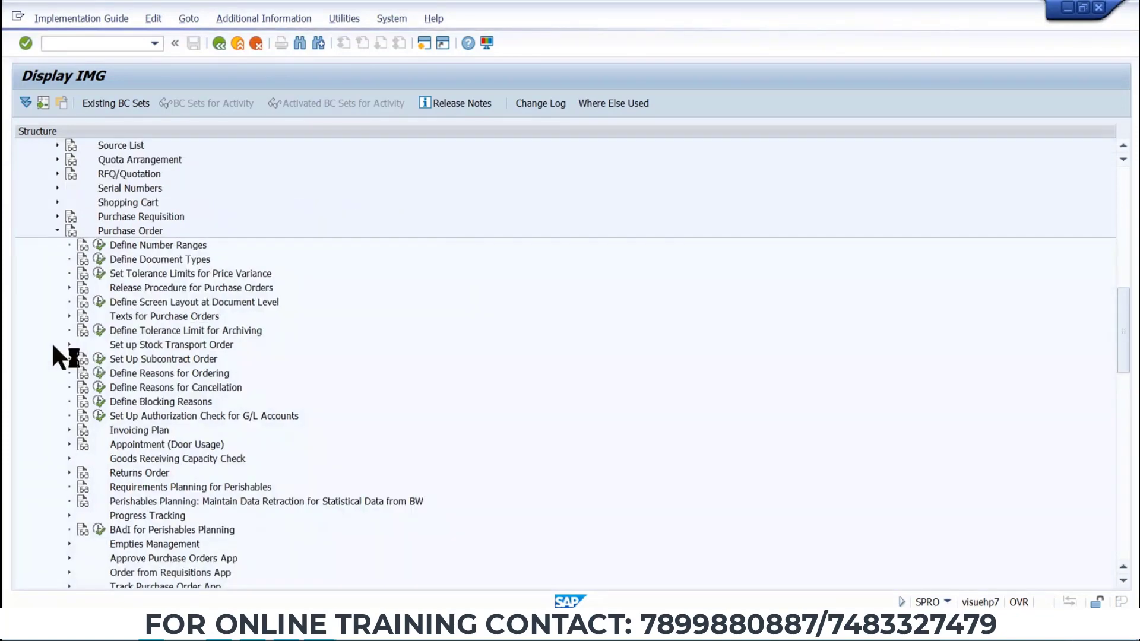
pyautogui.click(69, 287)
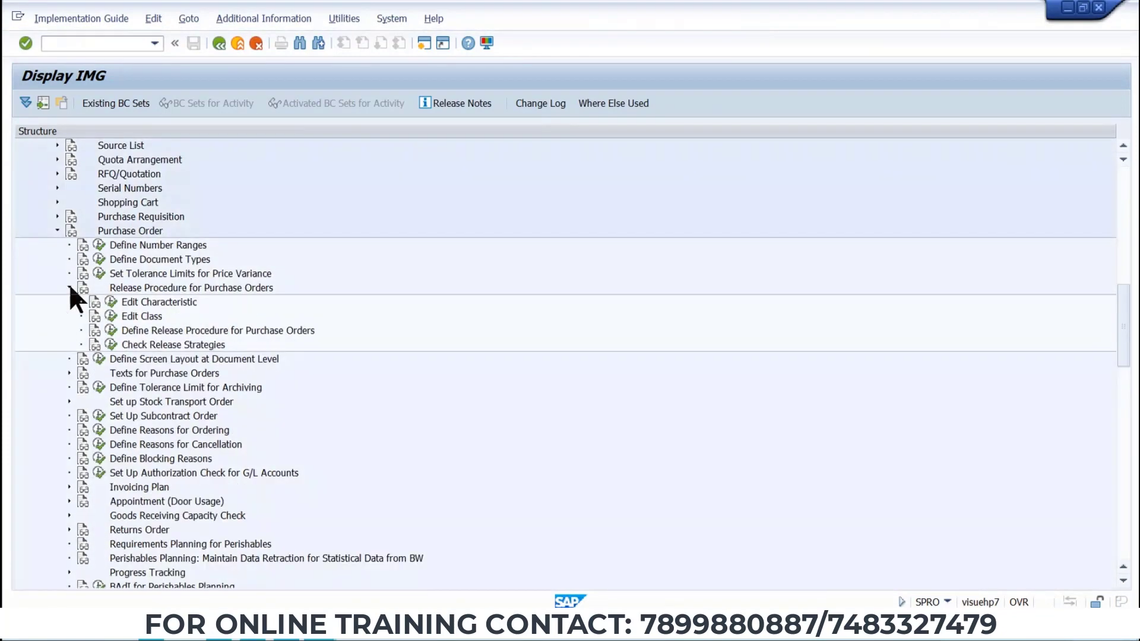
pyautogui.click(112, 302)
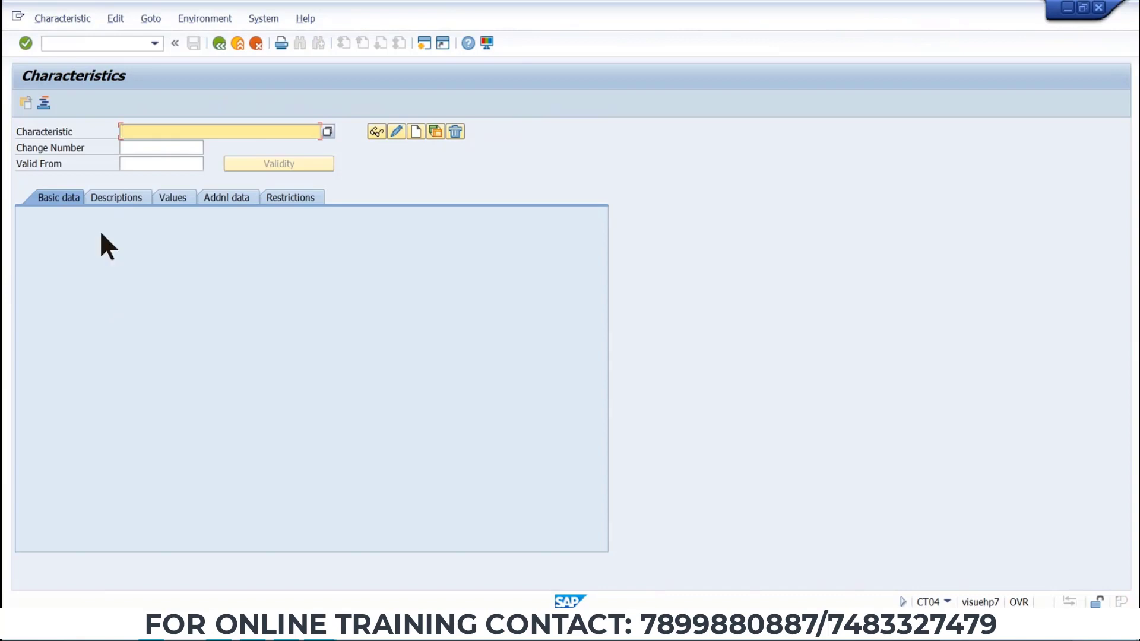
# Enter the characteristic name TAT3_VALUE_RELPO, copy it, and start creating the new characteristic.
pyautogui.click(126, 131)
pyautogui.write('TAT')
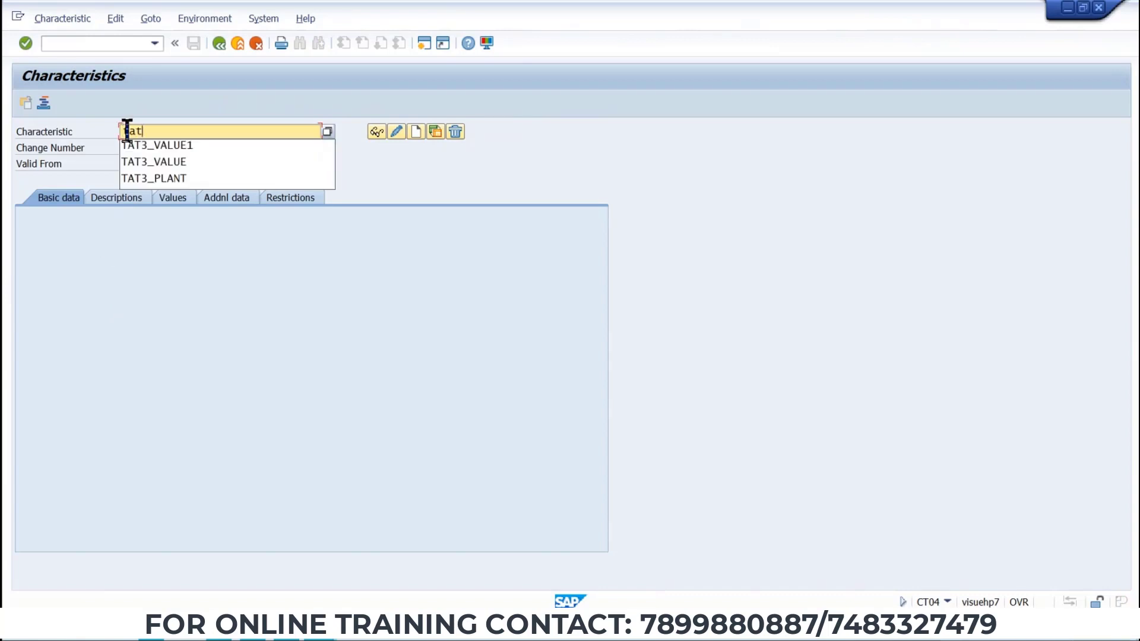
pyautogui.press('BackSpace')
pyautogui.press('BackSpace')
pyautogui.press('BackSpace')
pyautogui.write('TAT3')
pyautogui.write('_')
pyautogui.write('CA')
pyautogui.press('BackSpace')
pyautogui.press('BackSpace')
pyautogui.write('VALUE')
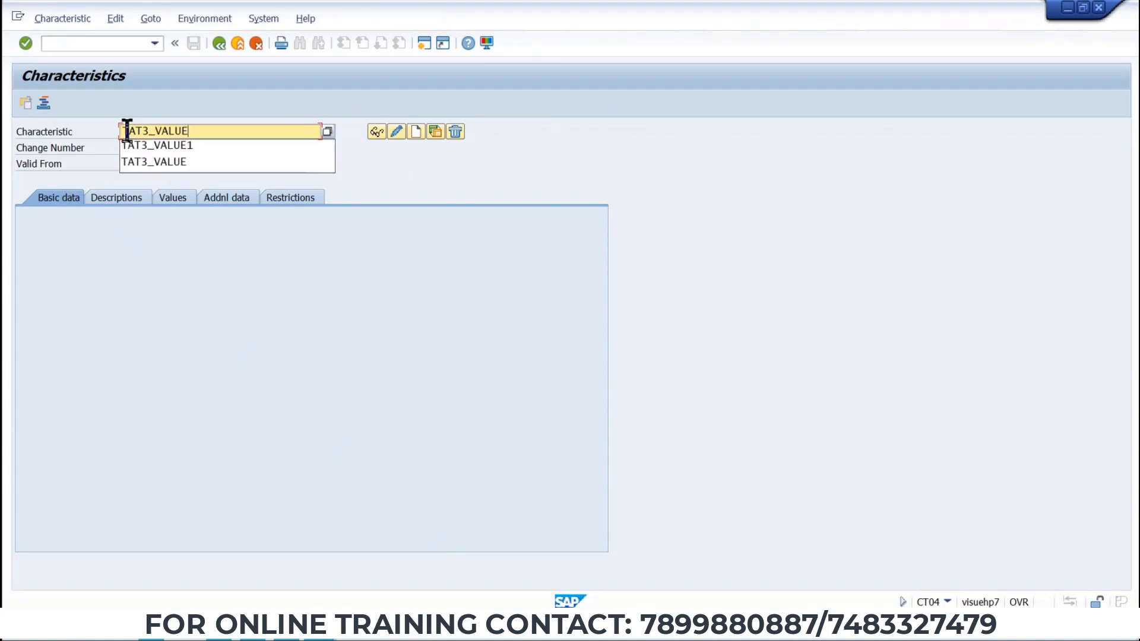
pyautogui.write('_REL  ')
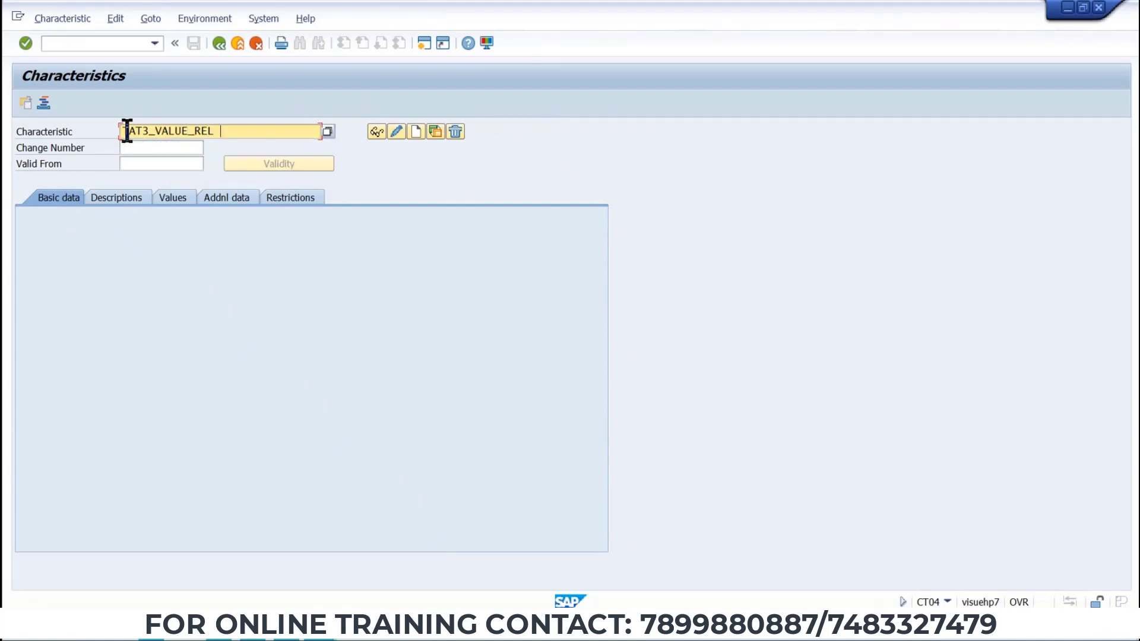
pyautogui.write('PO')
pyautogui.moveTo(260, 129); pyautogui.dragTo(76, 152)
pyautogui.hotkey('ctrl', 'c')
pyautogui.click(415, 132)
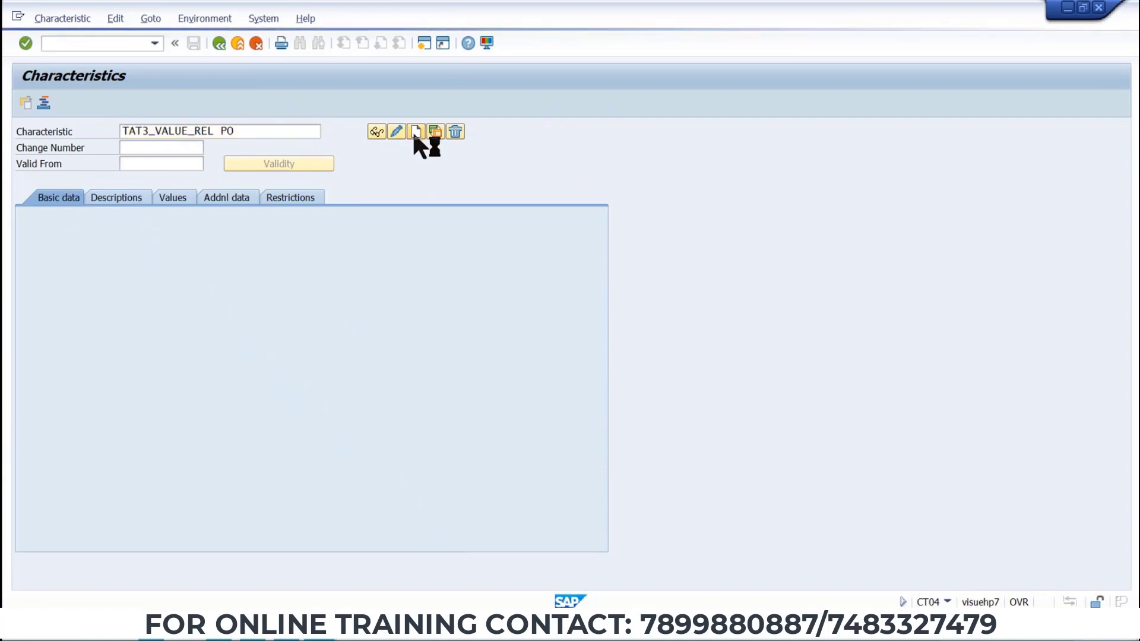
# Set the reference table name to CEKKO in the characteristic's additional data.
pyautogui.click(213, 197)
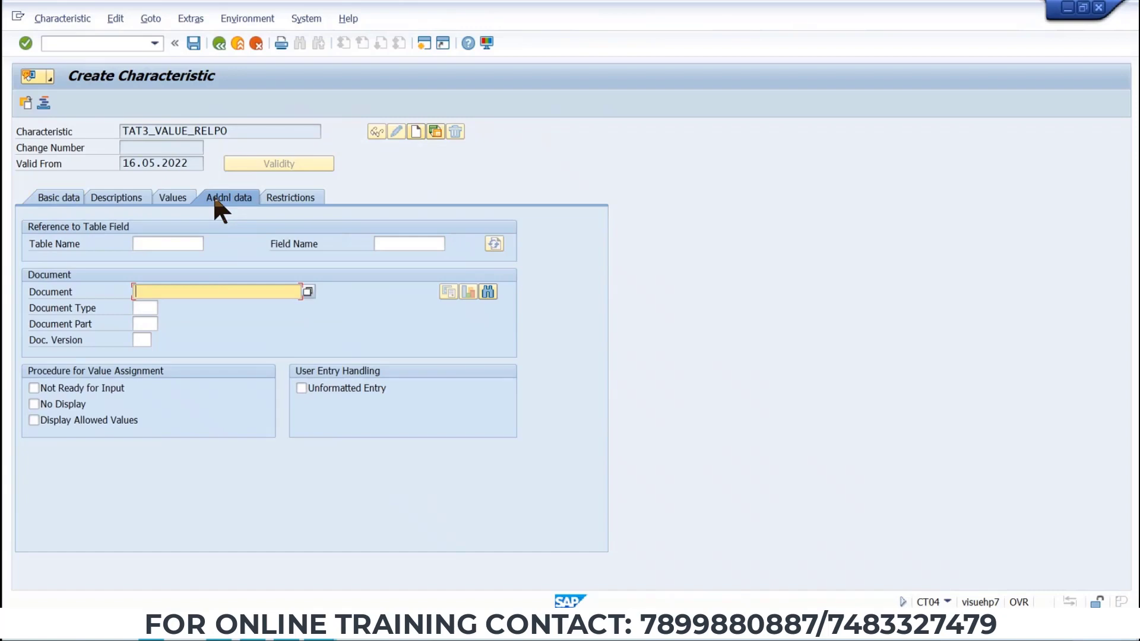
pyautogui.click(158, 244)
pyautogui.click(150, 258)
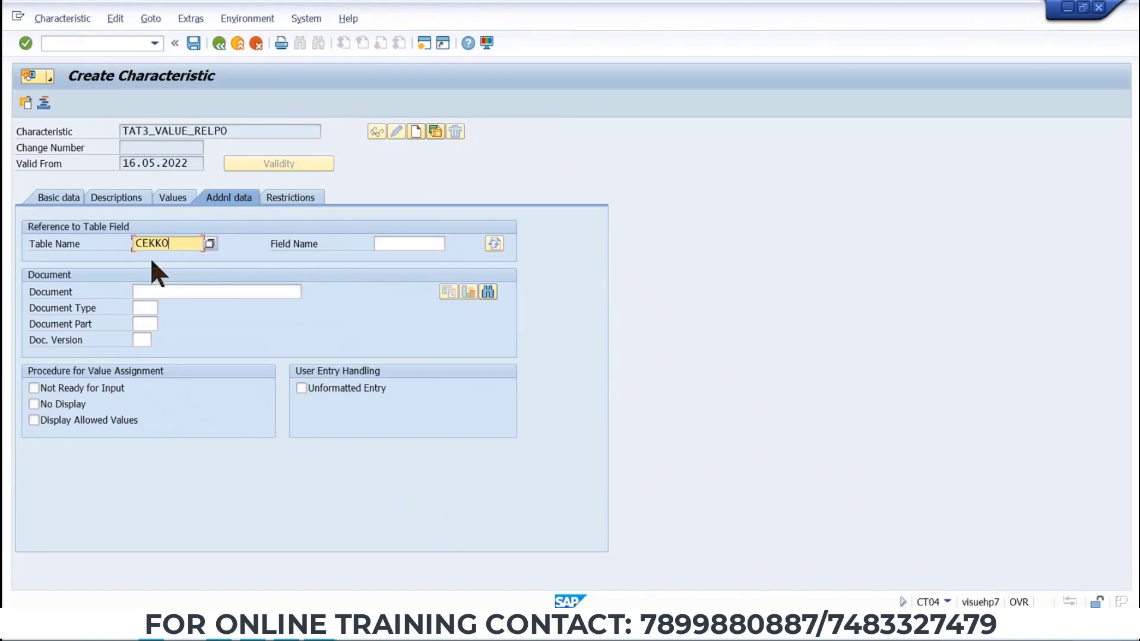
pyautogui.click(433, 244)
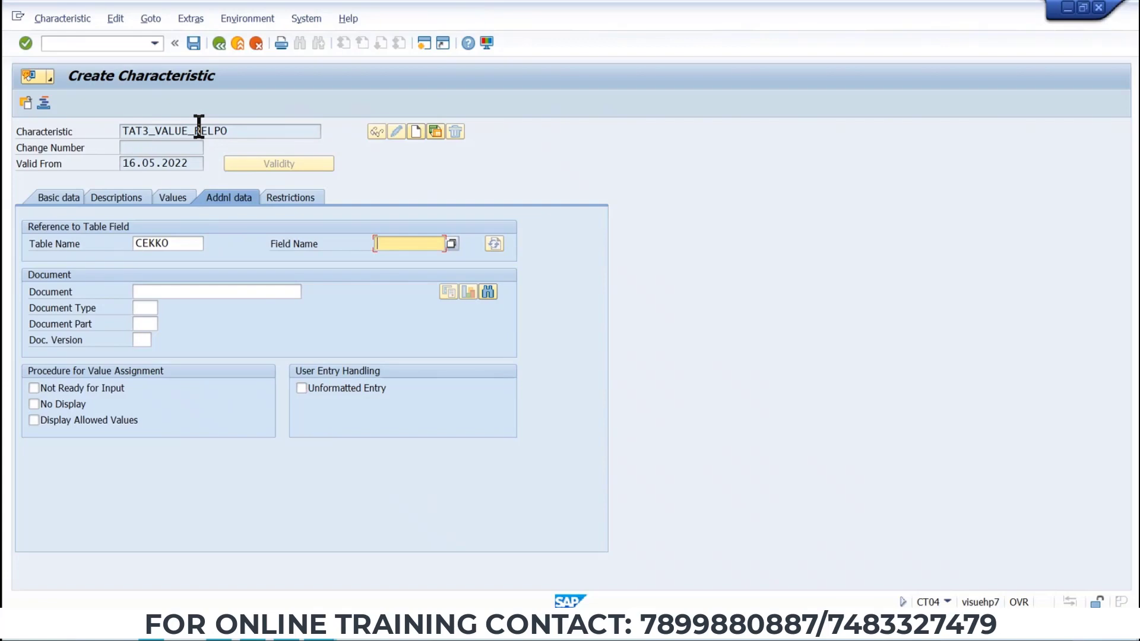
# Open transaction SE11 in a new session to look up the table field.
pyautogui.click(127, 38)
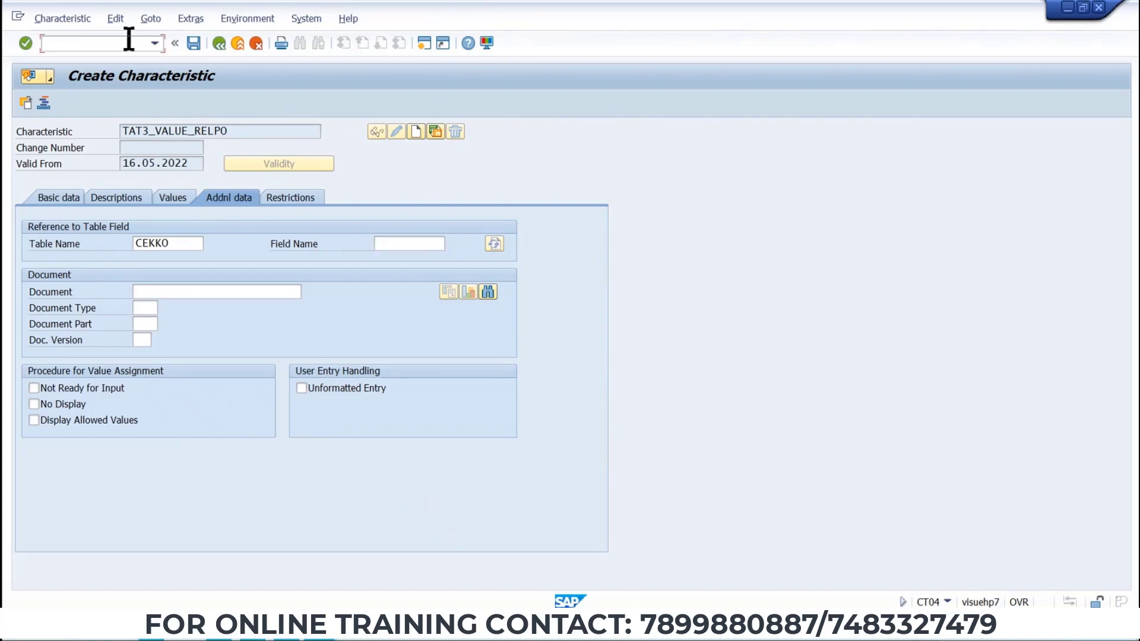
pyautogui.write('/O')
pyautogui.write('se11')
pyautogui.press('Return')
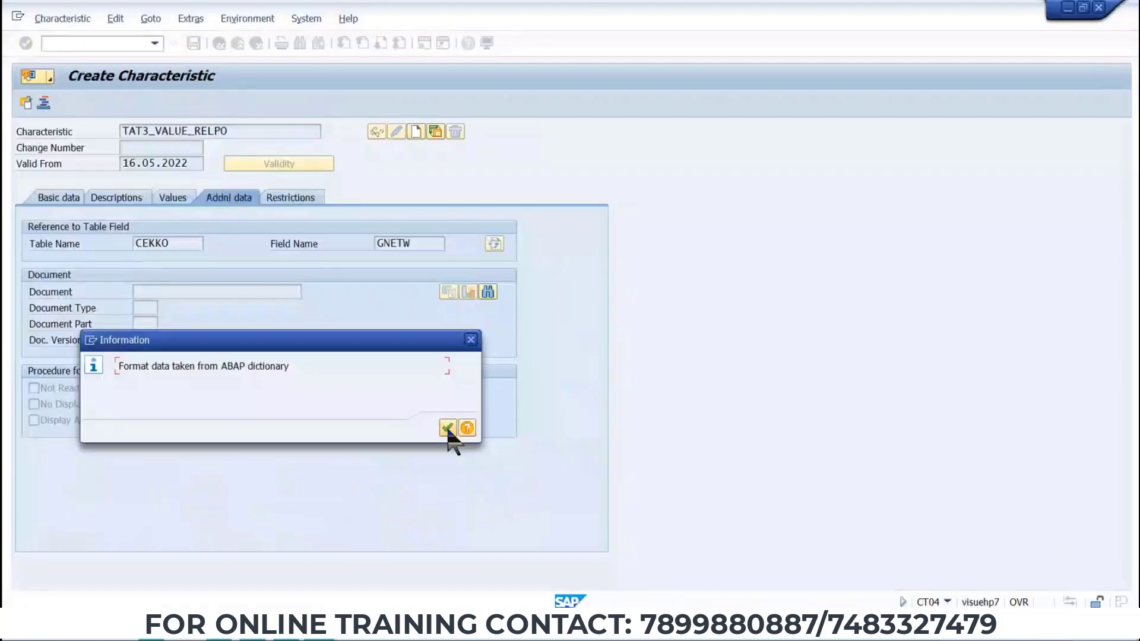
# Acknowledge the two information messages after referencing field GNETW.
pyautogui.click(447, 428)
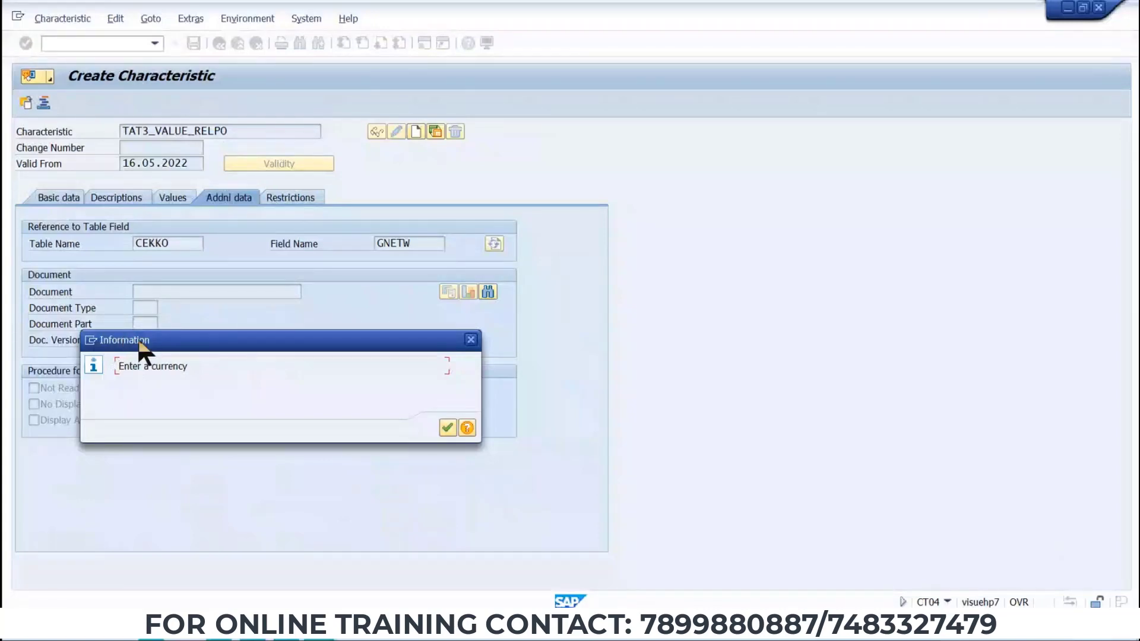
pyautogui.click(448, 428)
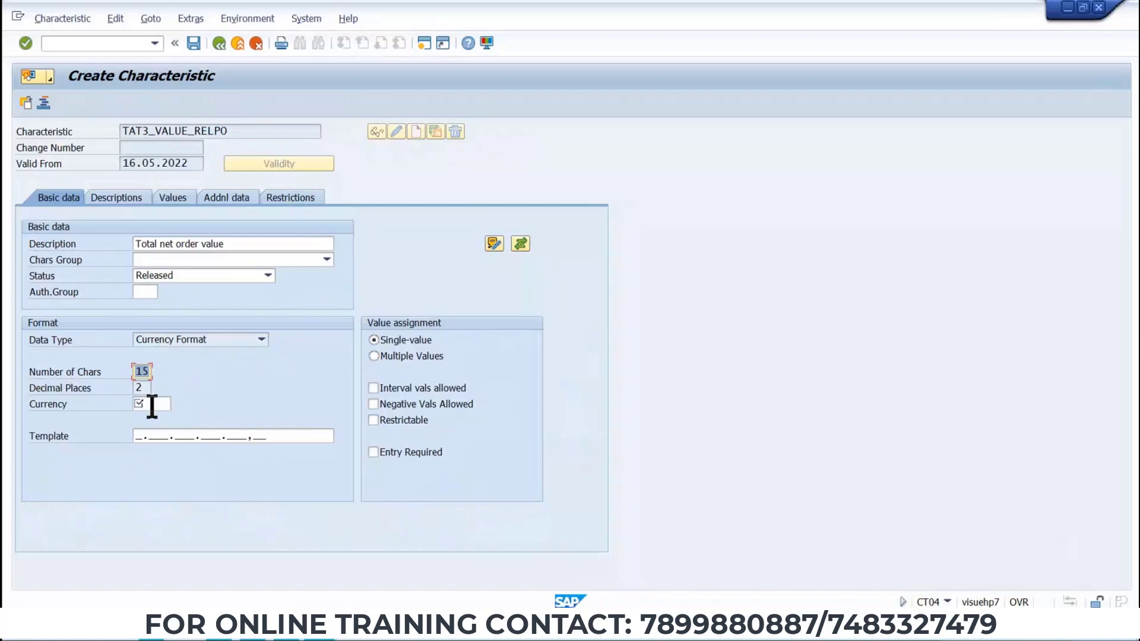
# Set the value assignment to Multiple Values and allow interval values.
pyautogui.hotkey('alt', 'Tab')
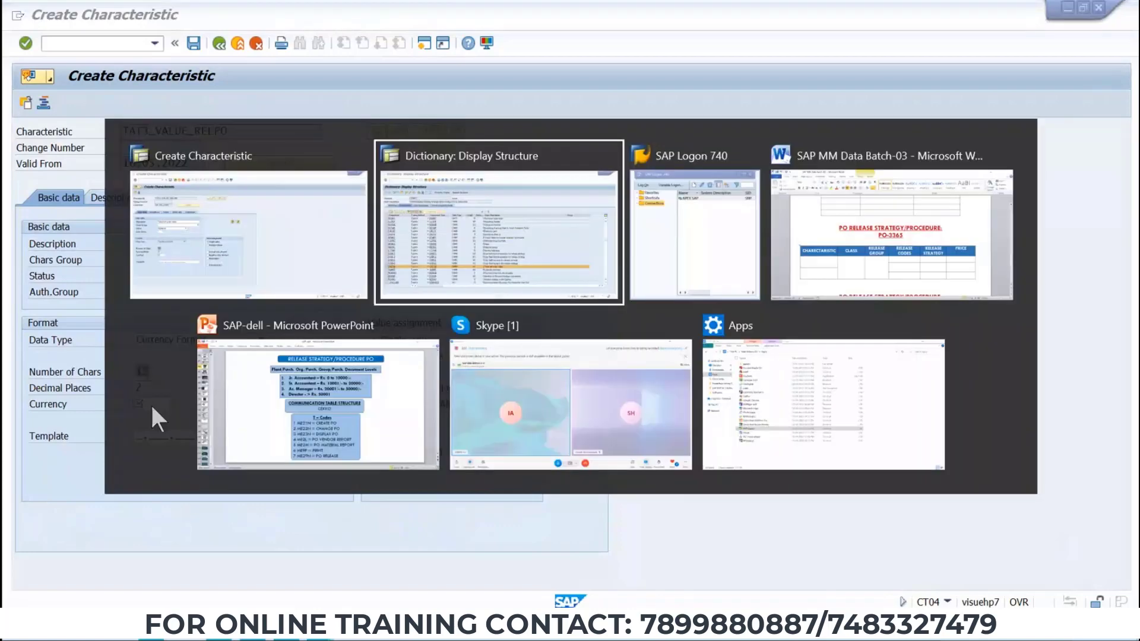
pyautogui.press('Escape')
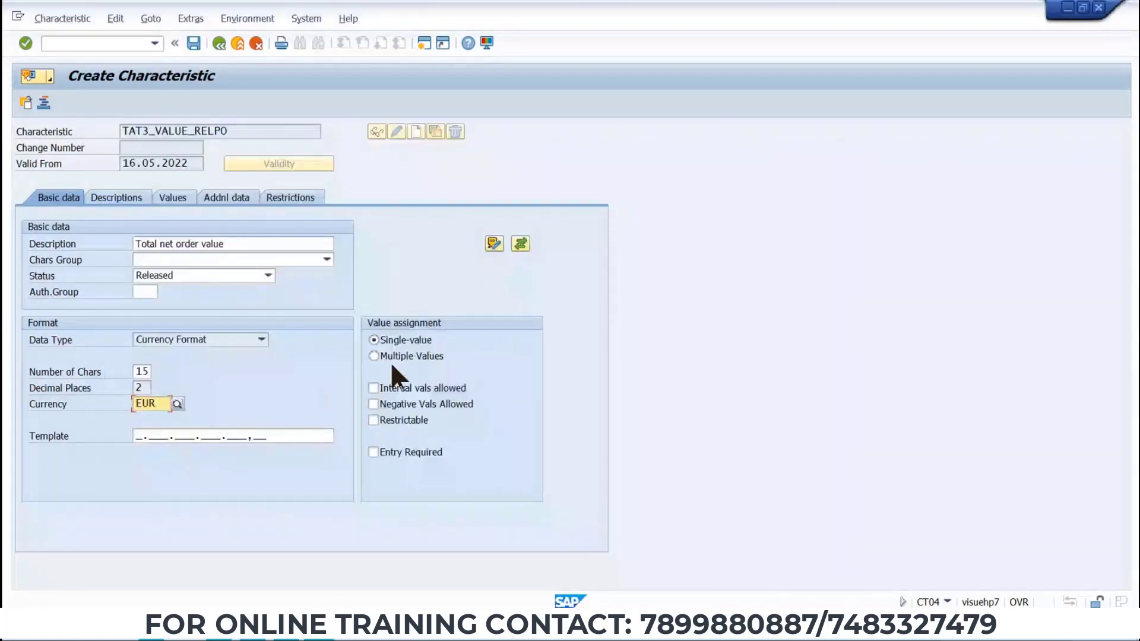
pyautogui.click(372, 355)
pyautogui.click(380, 392)
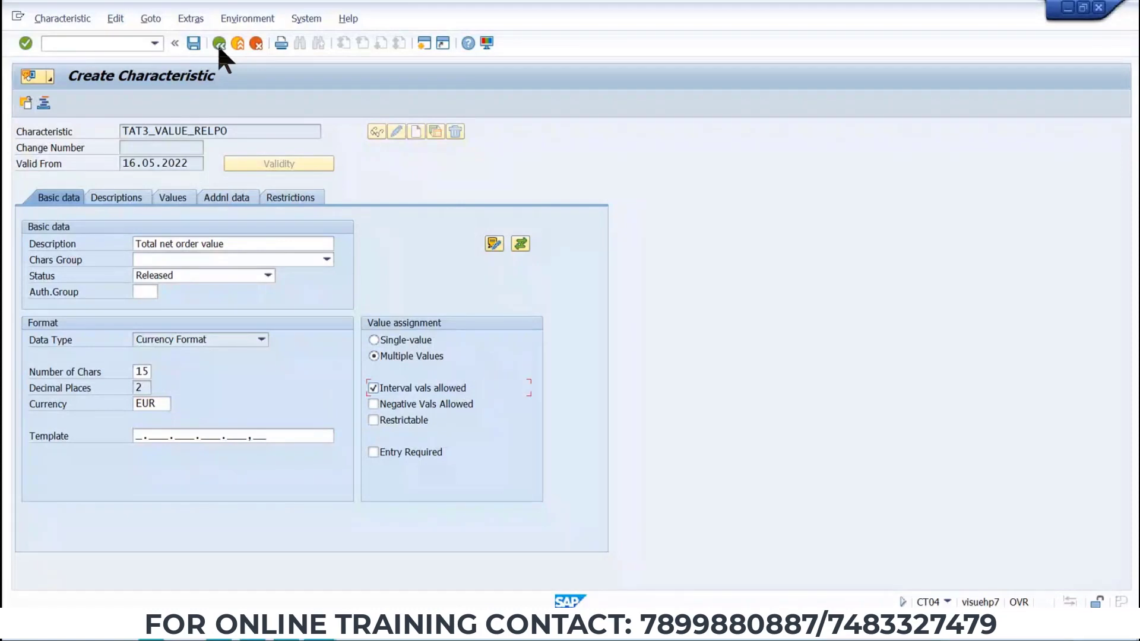
# Save the new characteristic and close the multiple-values information message.
pyautogui.click(194, 45)
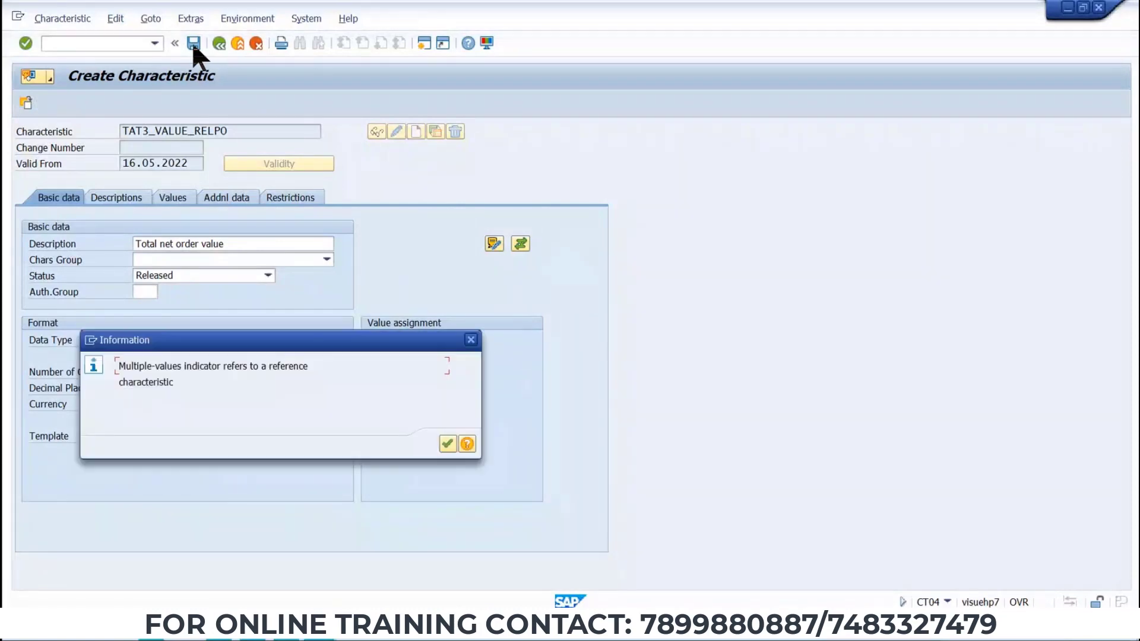
pyautogui.click(472, 341)
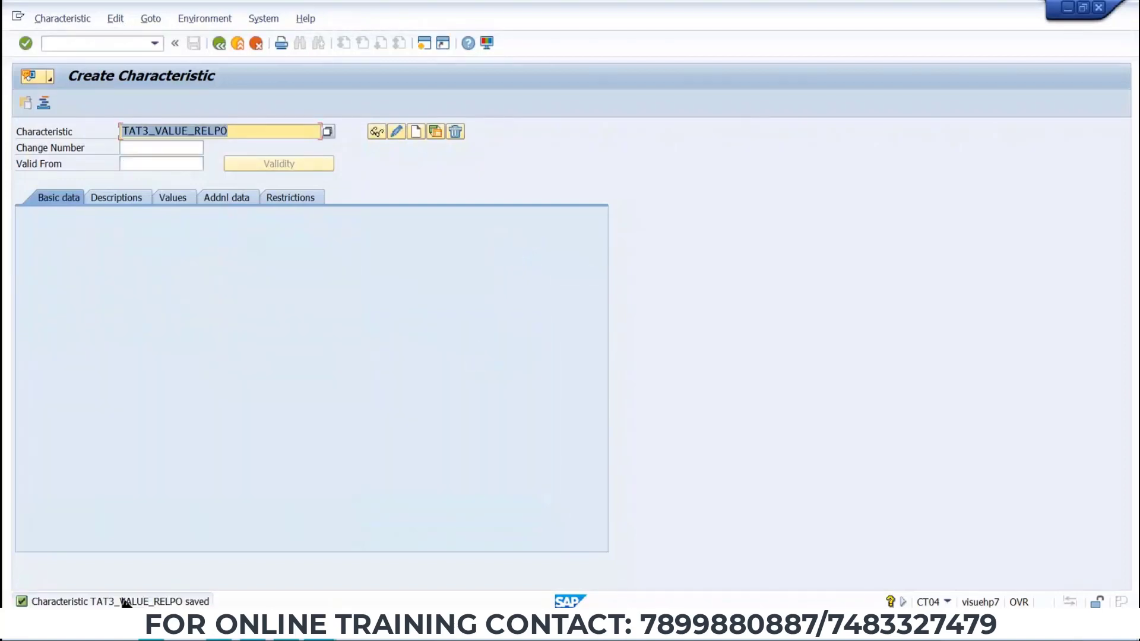
# Open TAT3_VALUE_RELPO in change mode and add the allowed value < 1000 on the values list.
pyautogui.click(394, 133)
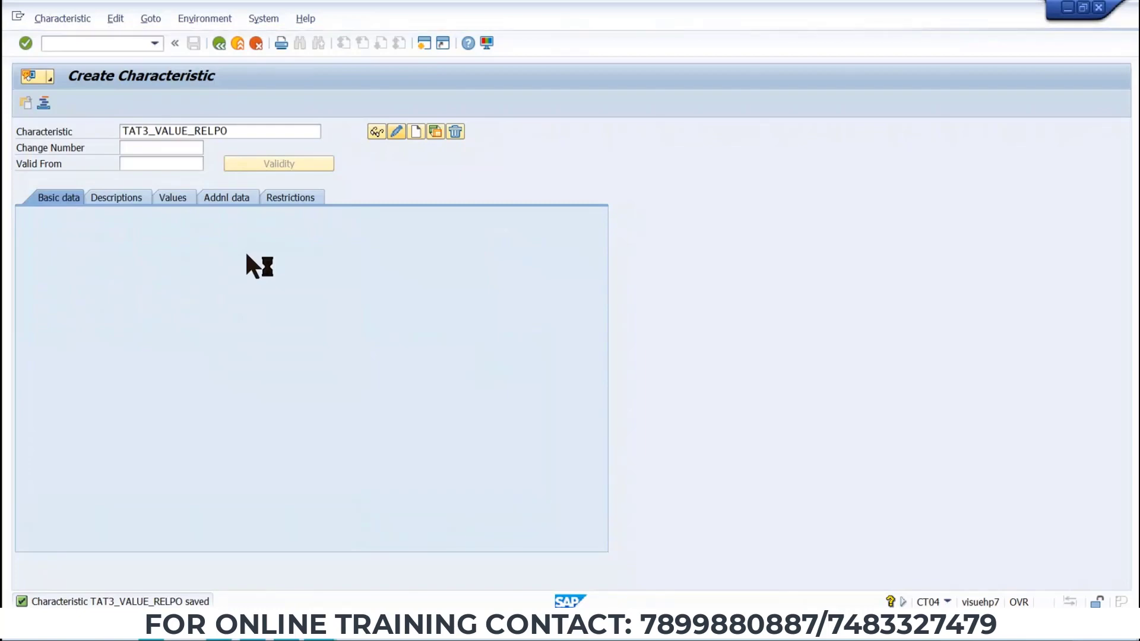
pyautogui.click(171, 200)
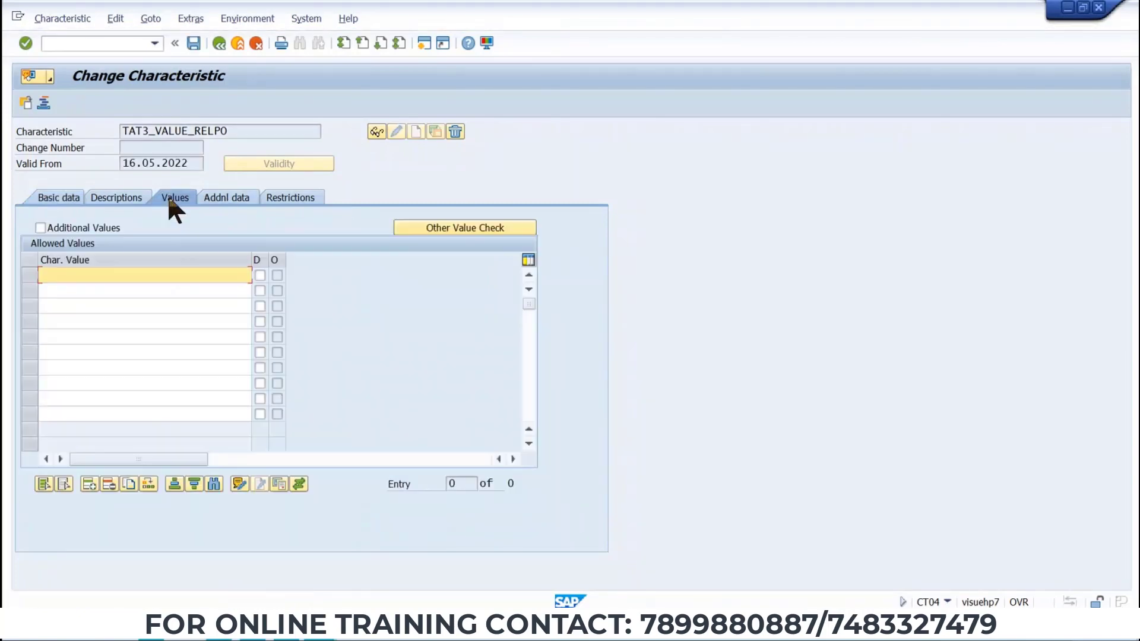
pyautogui.click(149, 273)
pyautogui.click(112, 274)
pyautogui.write('<')
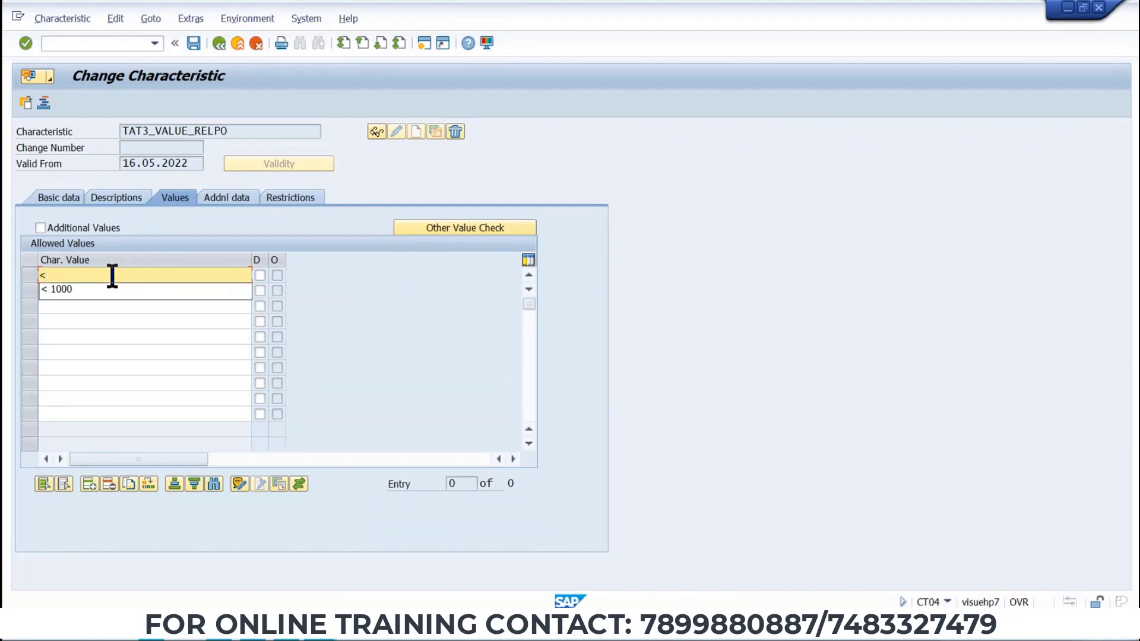
pyautogui.write(' 1000')
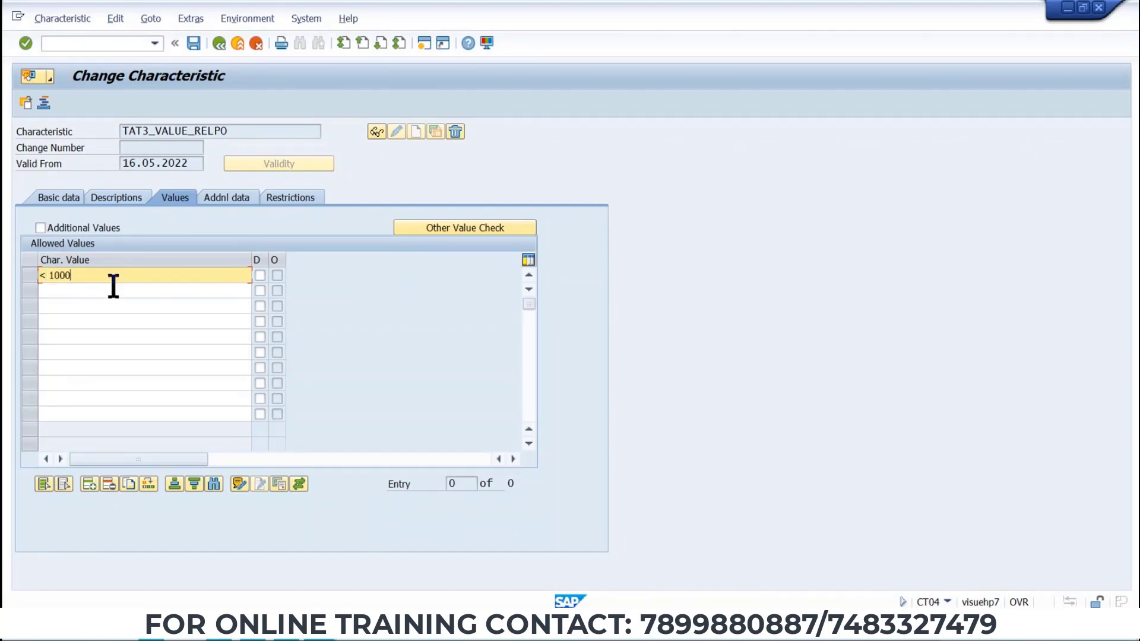
# Add the allowed value range 1001 - 2000 in the next row.
pyautogui.click(112, 290)
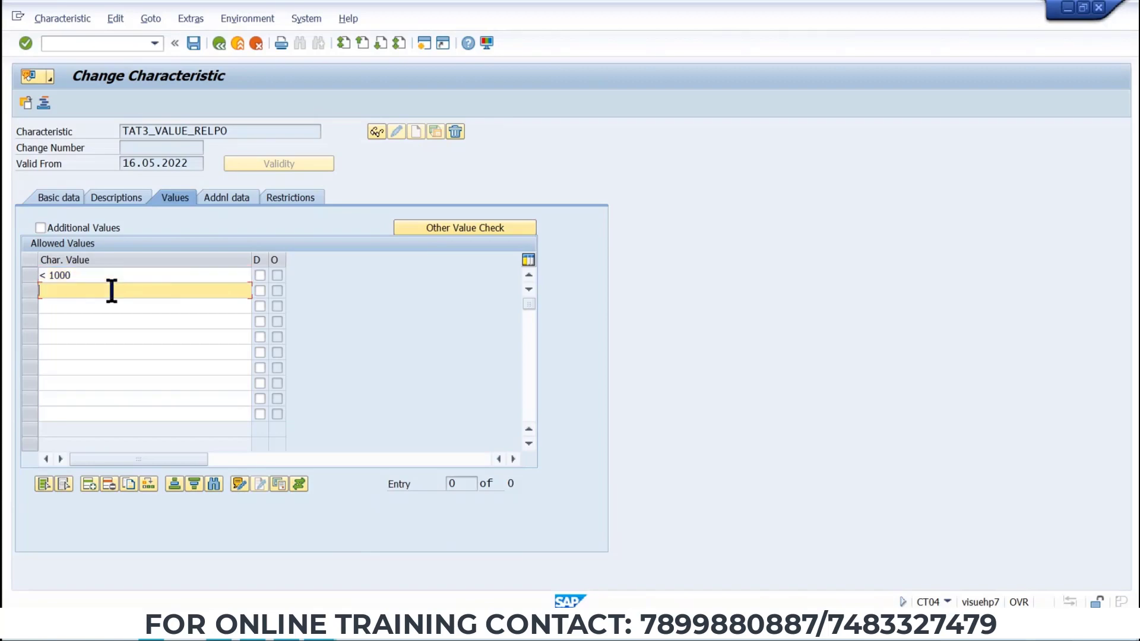
pyautogui.write('1000')
pyautogui.press('BackSpace')
pyautogui.write('1')
pyautogui.press('Return')
pyautogui.click(46, 275)
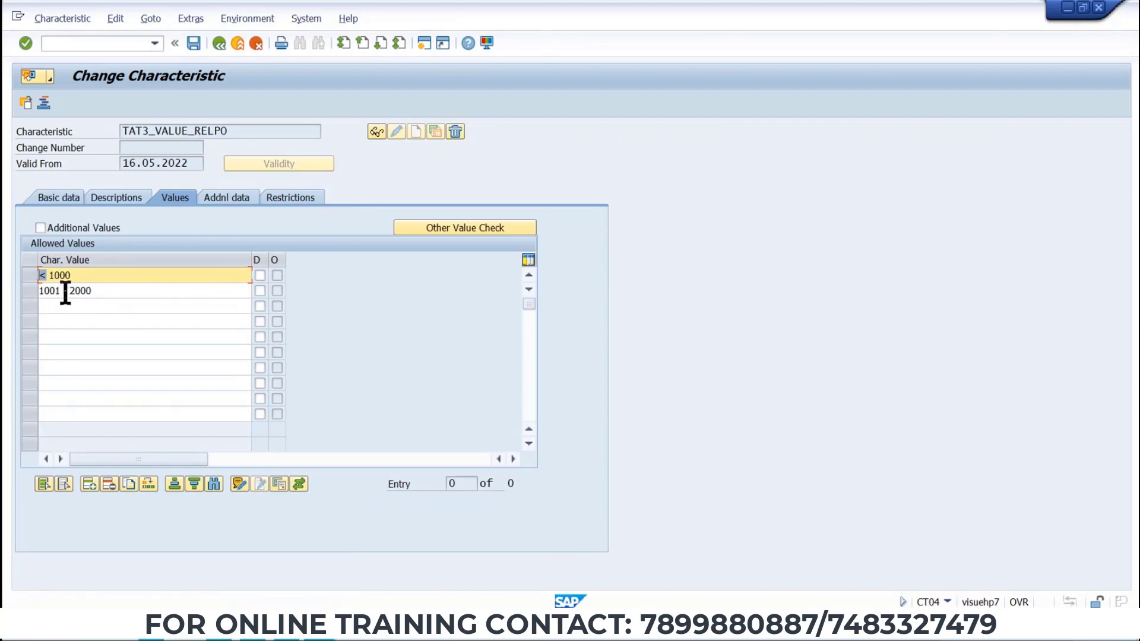
# Add the allowed value > 2001 and save the characteristic.
pyautogui.click(94, 306)
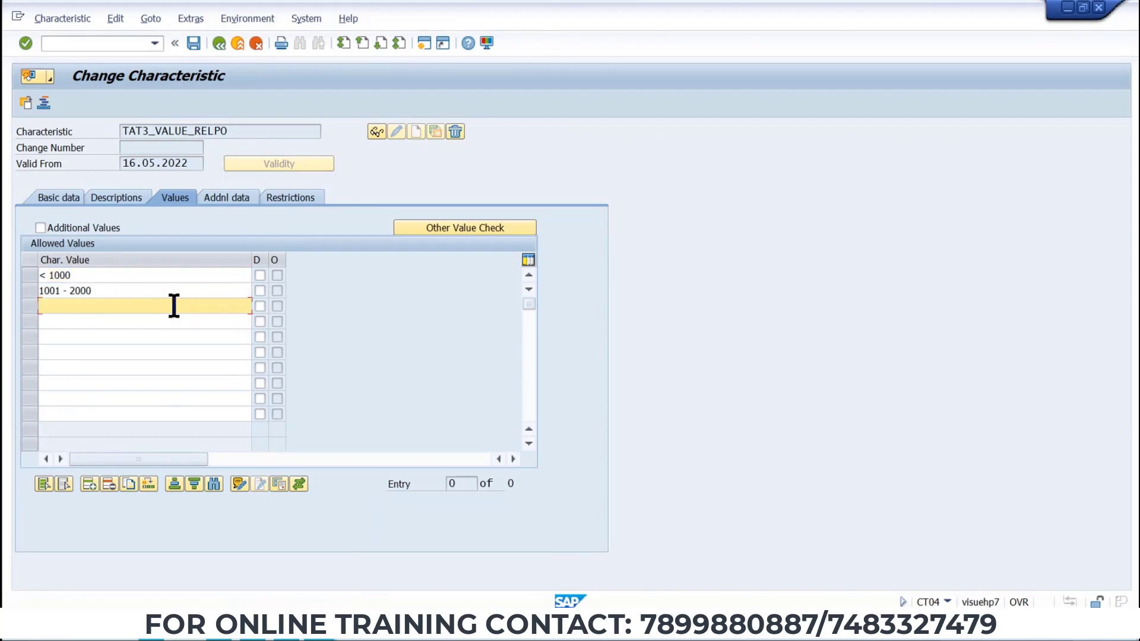
pyautogui.write('>')
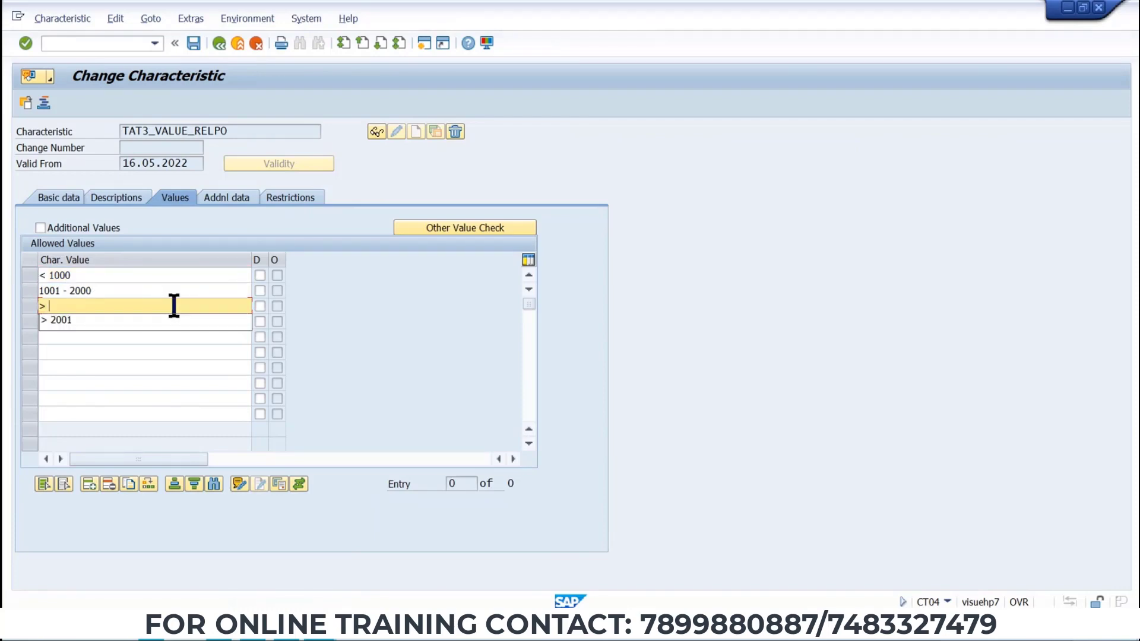
pyautogui.press('Down')
pyautogui.press('Return')
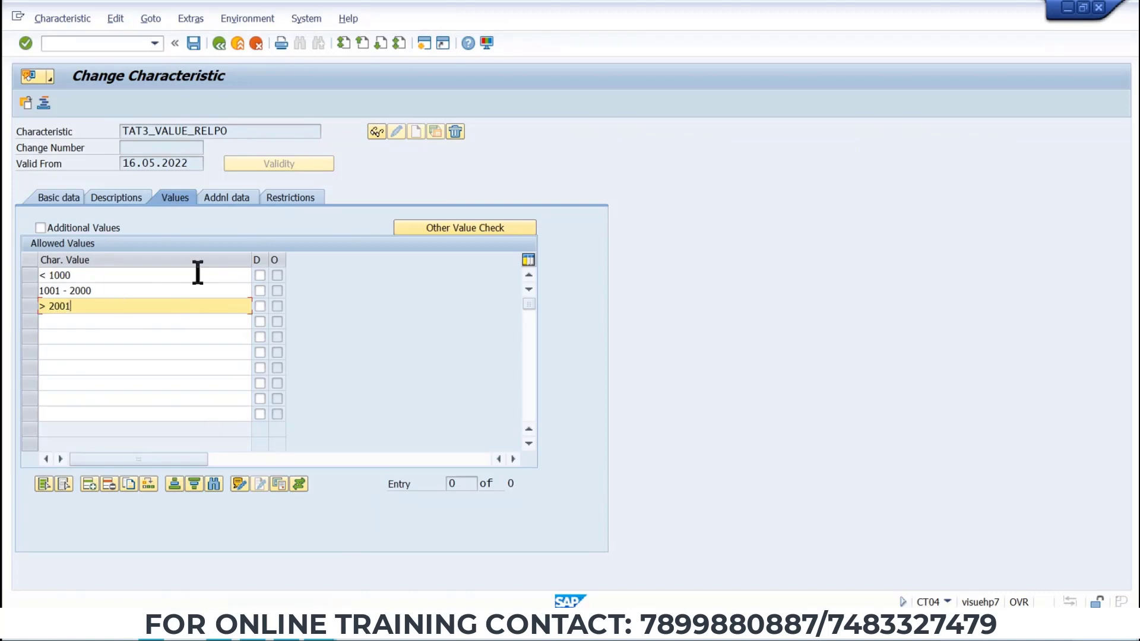
pyautogui.click(194, 42)
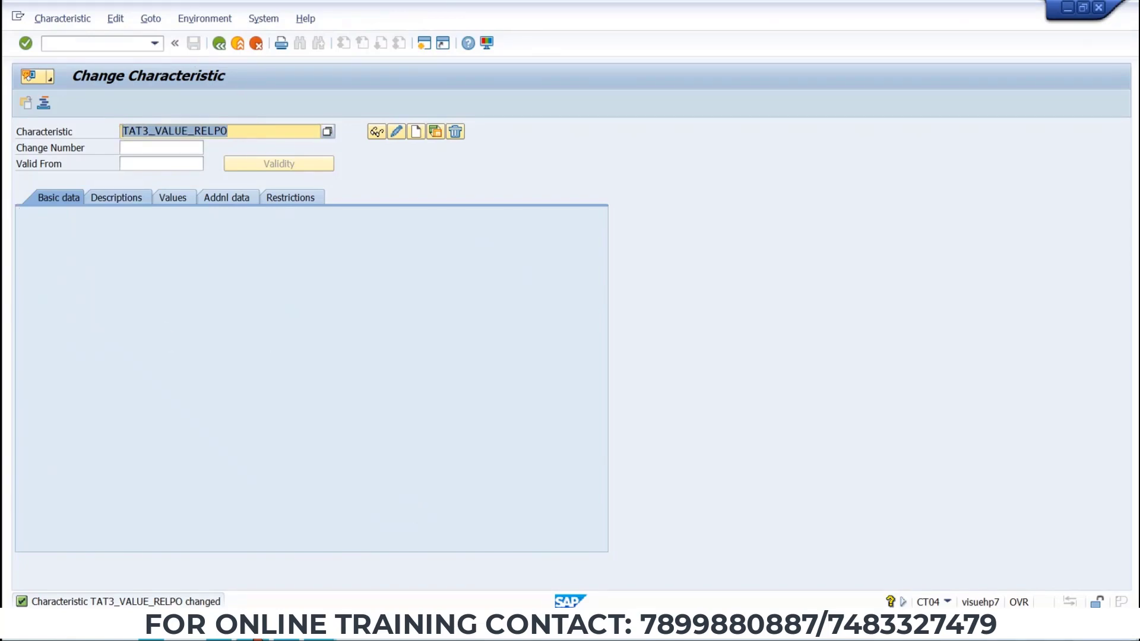
# Review the PO release strategy table in the Word document and return to SAP.
pyautogui.click(285, 629)
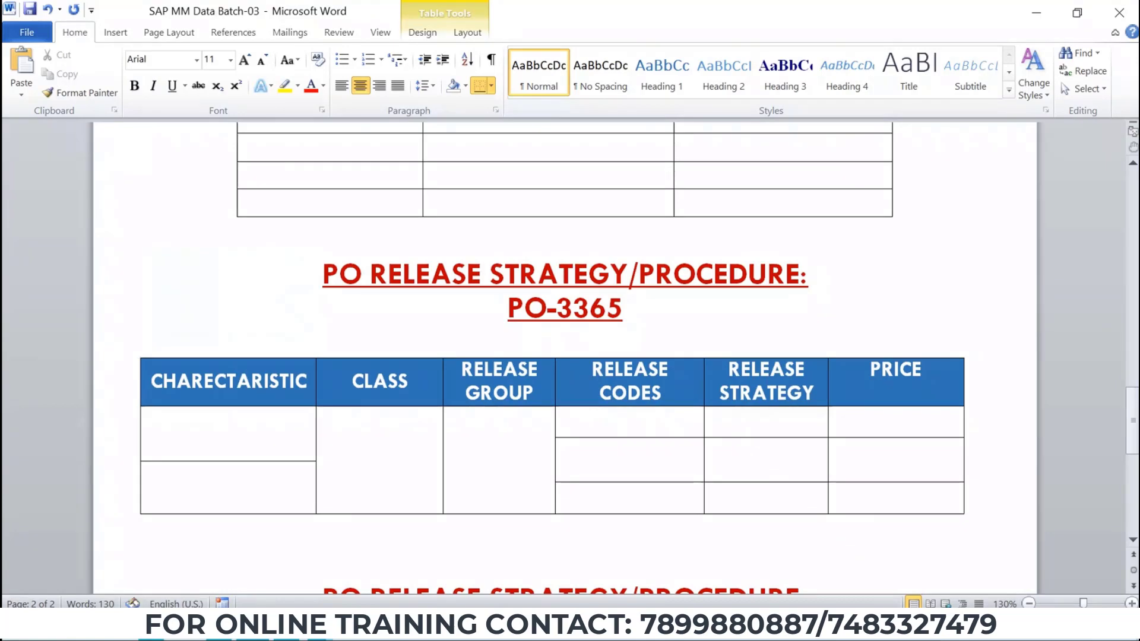
pyautogui.hotkey('alt', 'Tab')
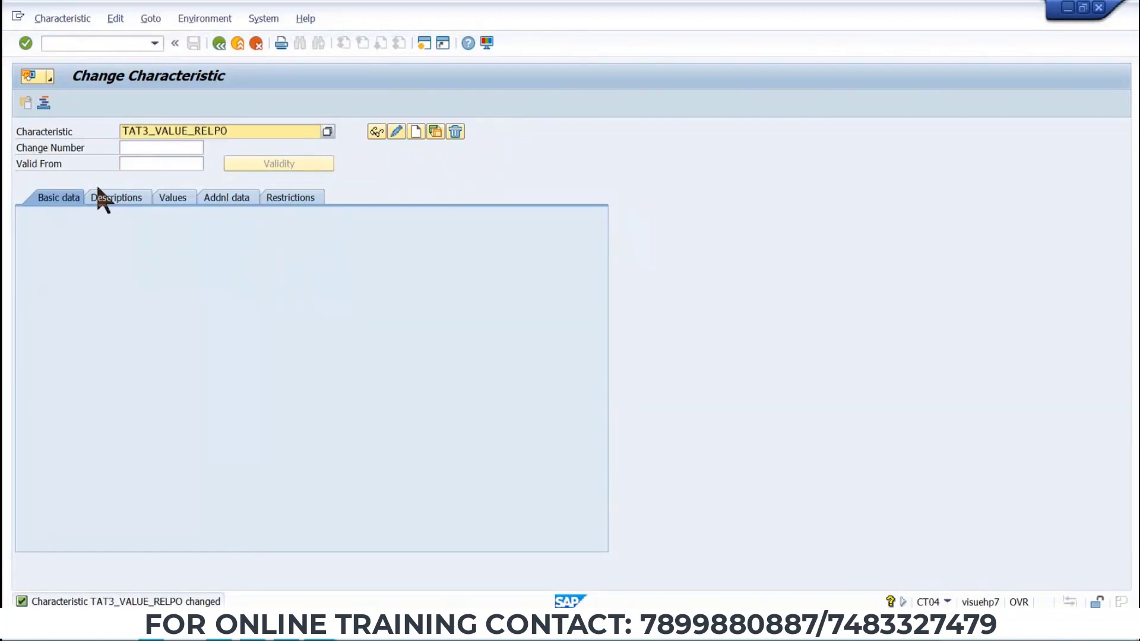
# Switch to Word, paste TAT3_VALUE_RELPO into the table's characteristic column, and return to SAP.
pyautogui.hotkey('alt', 'Tab')
pyautogui.write('TAT3_VALUE_RELPO')
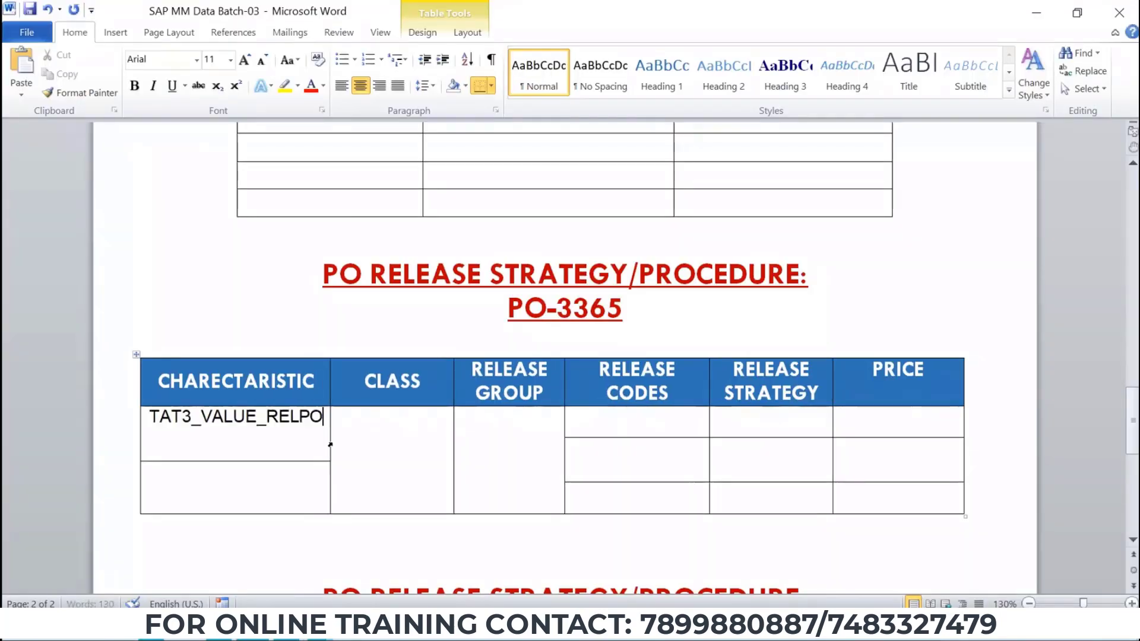
pyautogui.hotkey('alt', 'Tab')
# Enter the new characteristic name TAT3_PLANT_RELPO and copy it.
pyautogui.moveTo(235, 133); pyautogui.dragTo(159, 133)
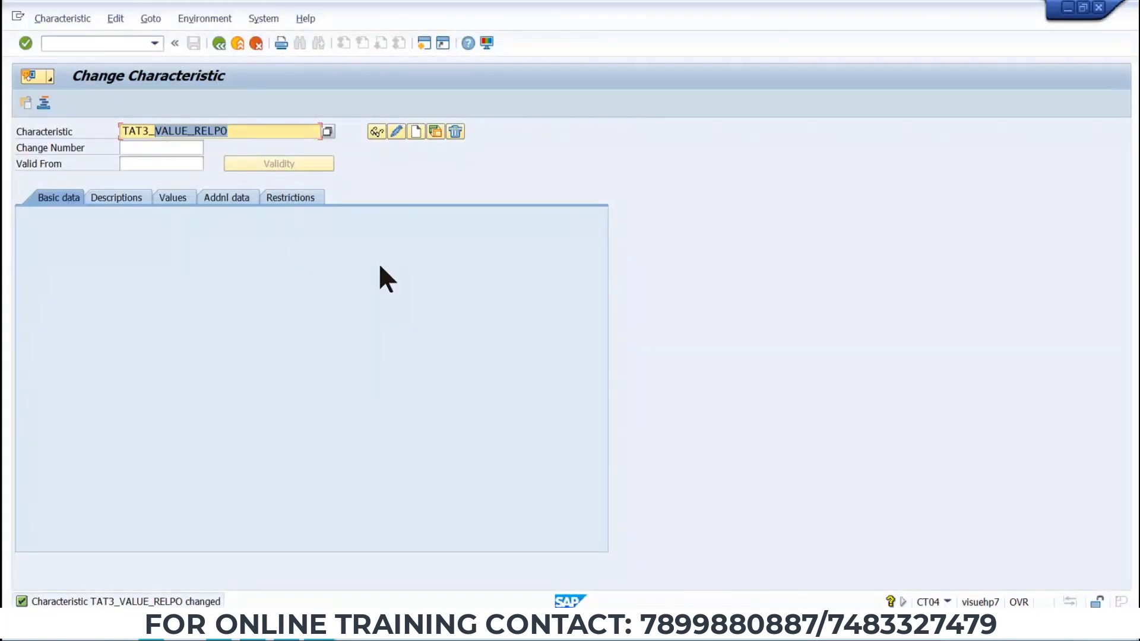
pyautogui.write('P')
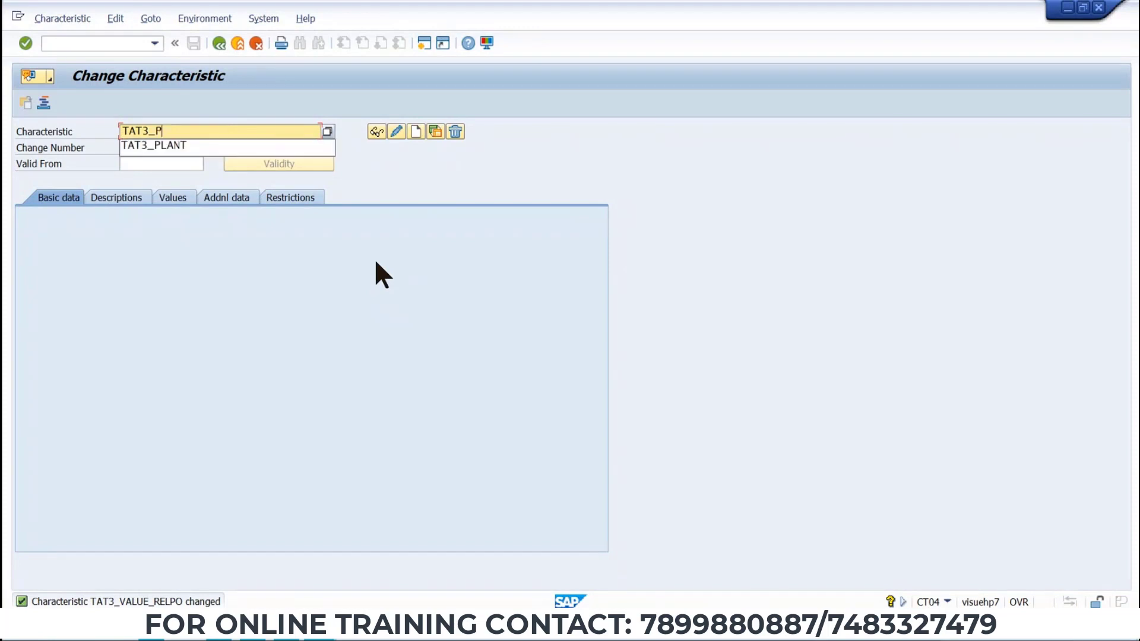
pyautogui.write('LANT_')
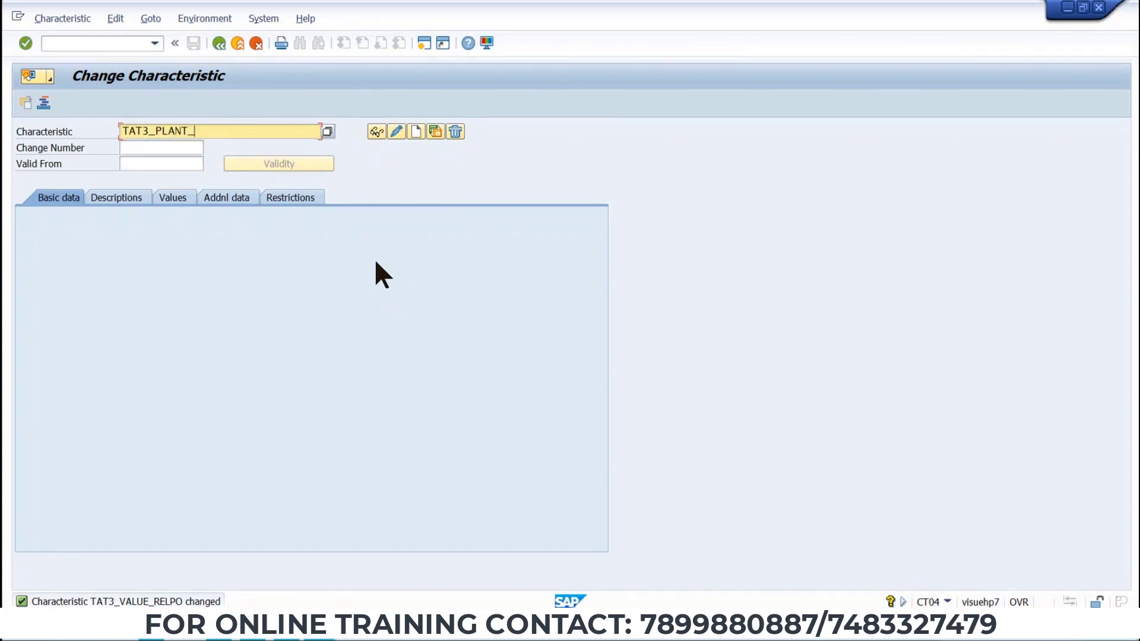
pyautogui.write('REL  PO')
pyautogui.moveTo(244, 131); pyautogui.dragTo(46, 140)
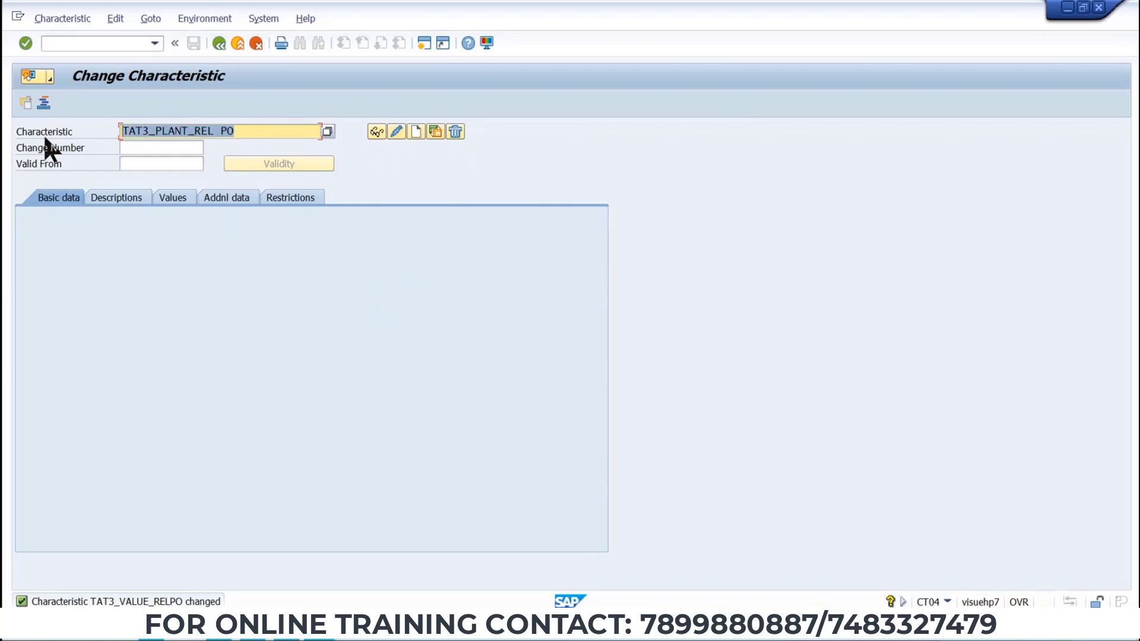
pyautogui.hotkey('ctrl', 'c')
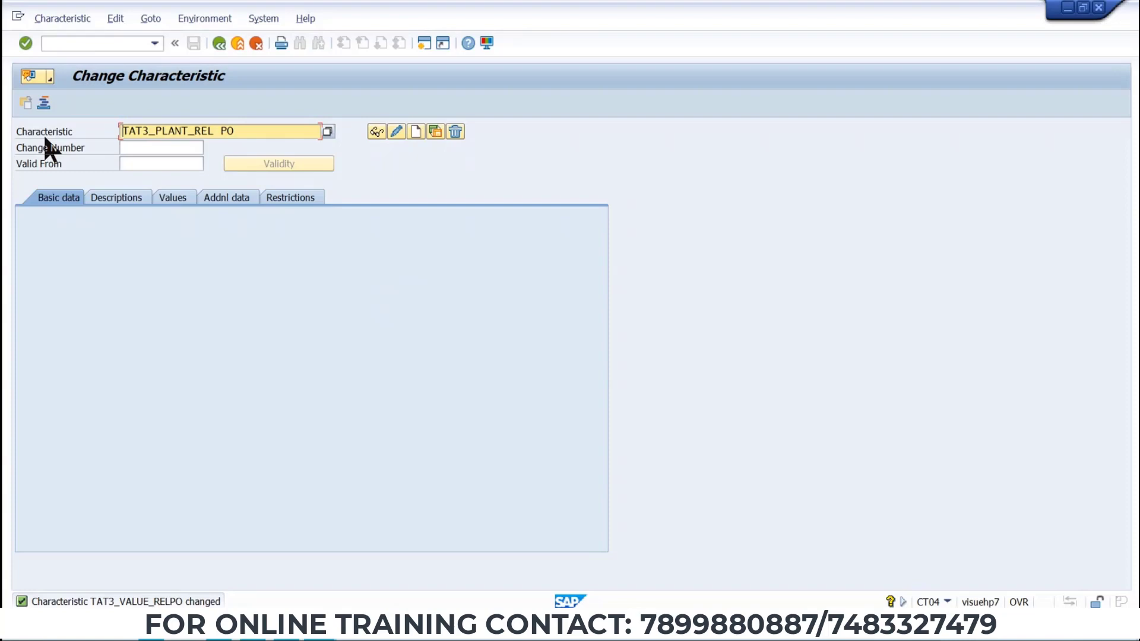
# Paste the plant characteristic name into the next characteristic row of the Word table and widen that column.
pyautogui.hotkey('alt', 'Tab')
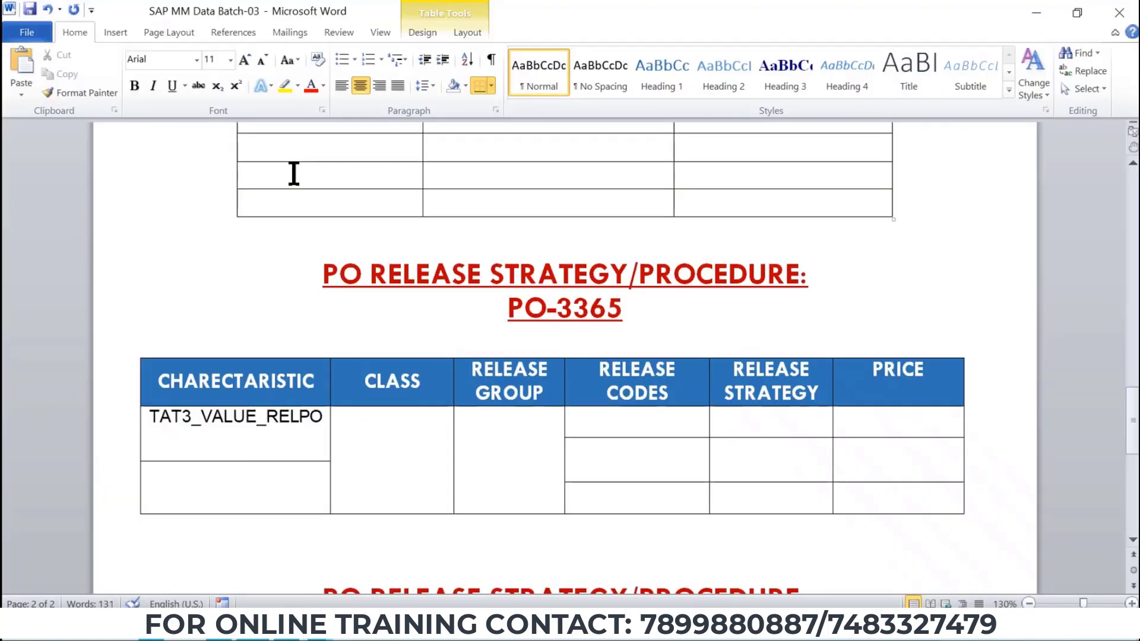
pyautogui.click(264, 484)
pyautogui.hotkey('ctrl', 'v')
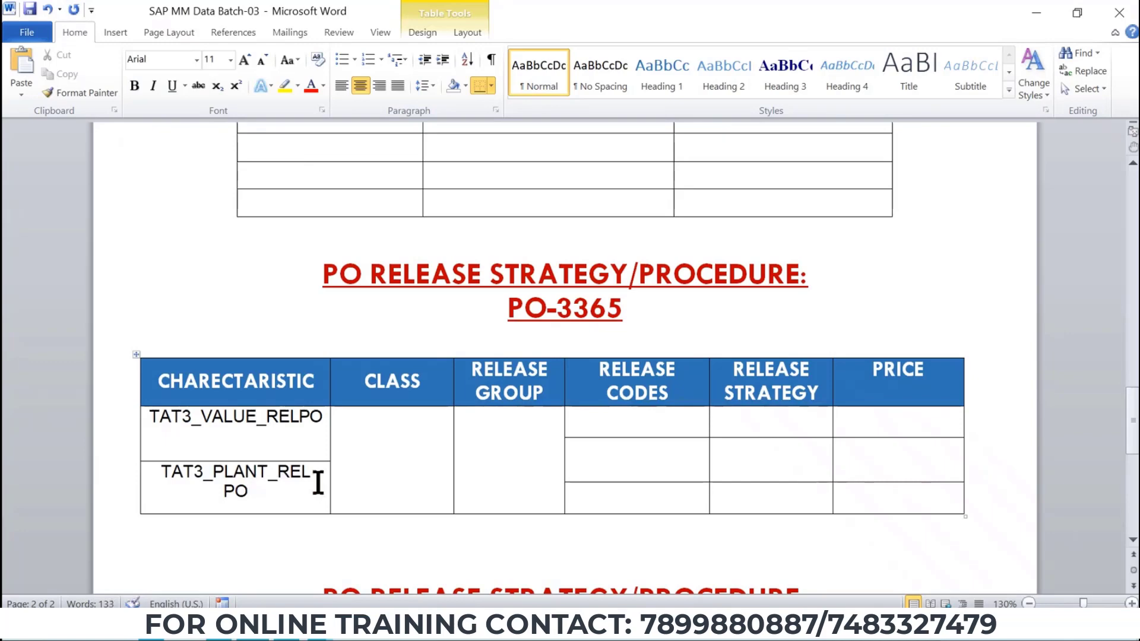
pyautogui.moveTo(330, 459); pyautogui.dragTo(345, 460)
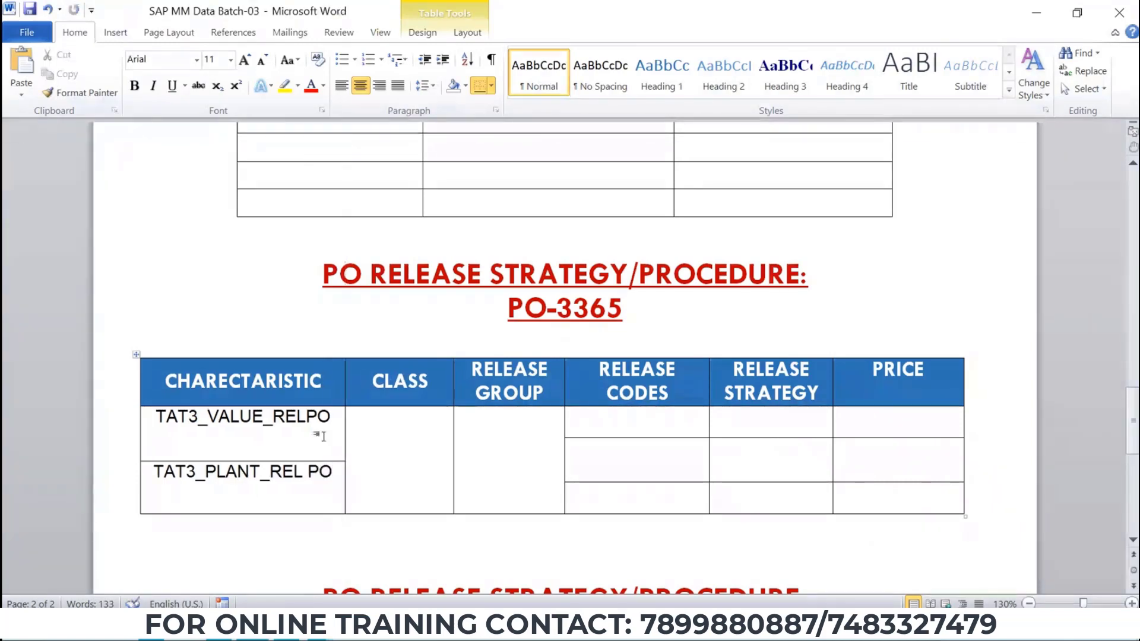
pyautogui.hotkey('alt', 'Tab')
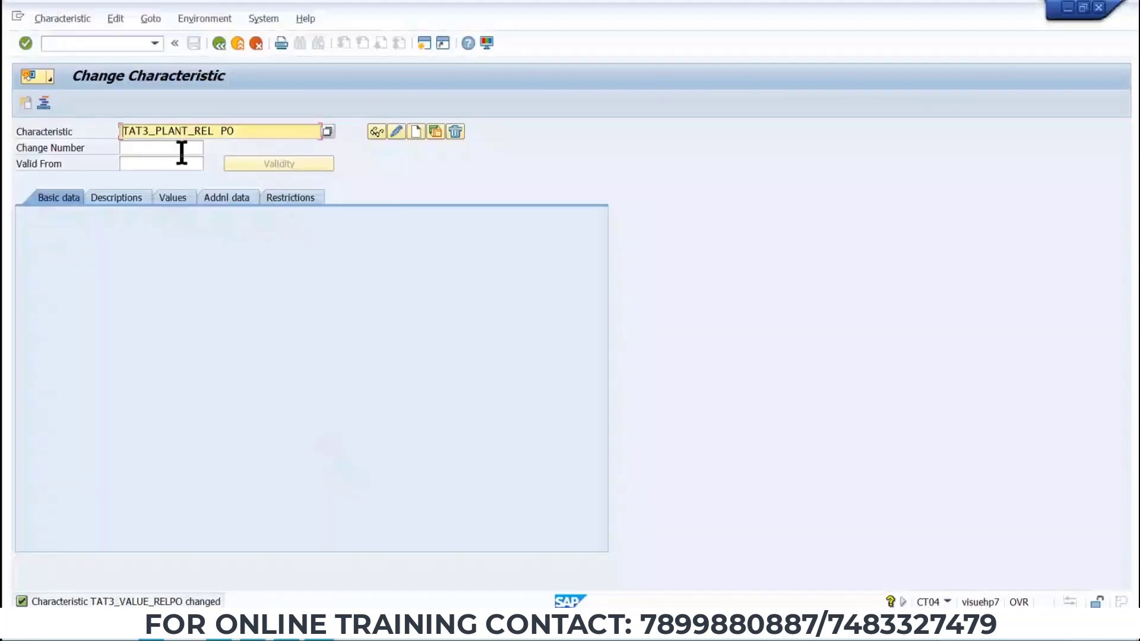
# Create characteristic TAT3_PLANT_RELPO referencing table CEKKO, field WERKS, and accept the dictionary format data.
pyautogui.click(416, 132)
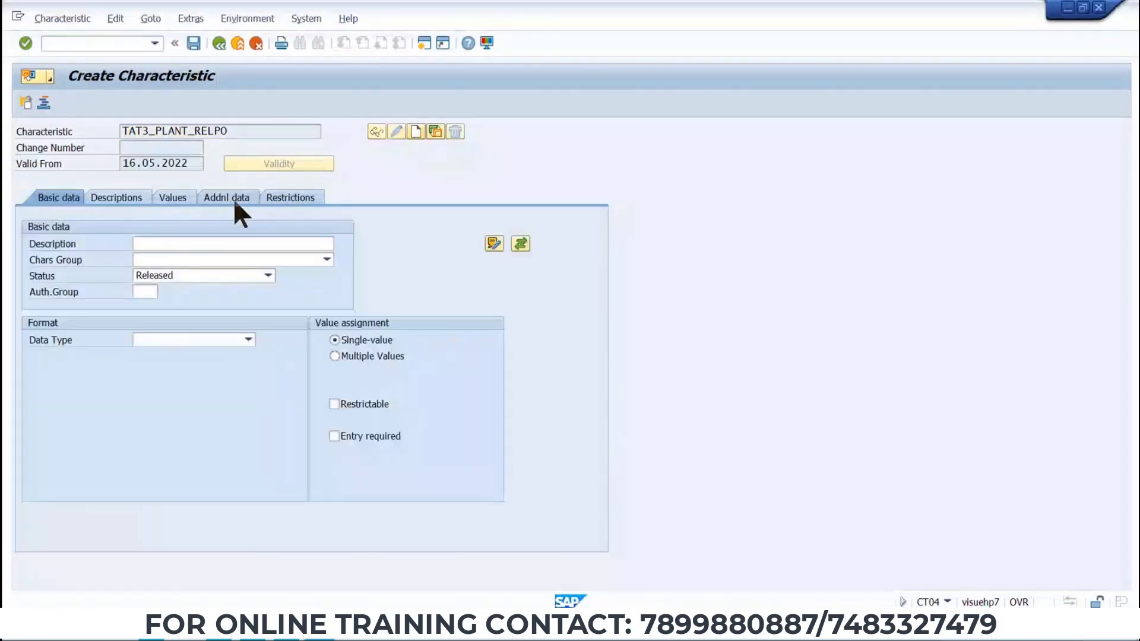
pyautogui.click(234, 198)
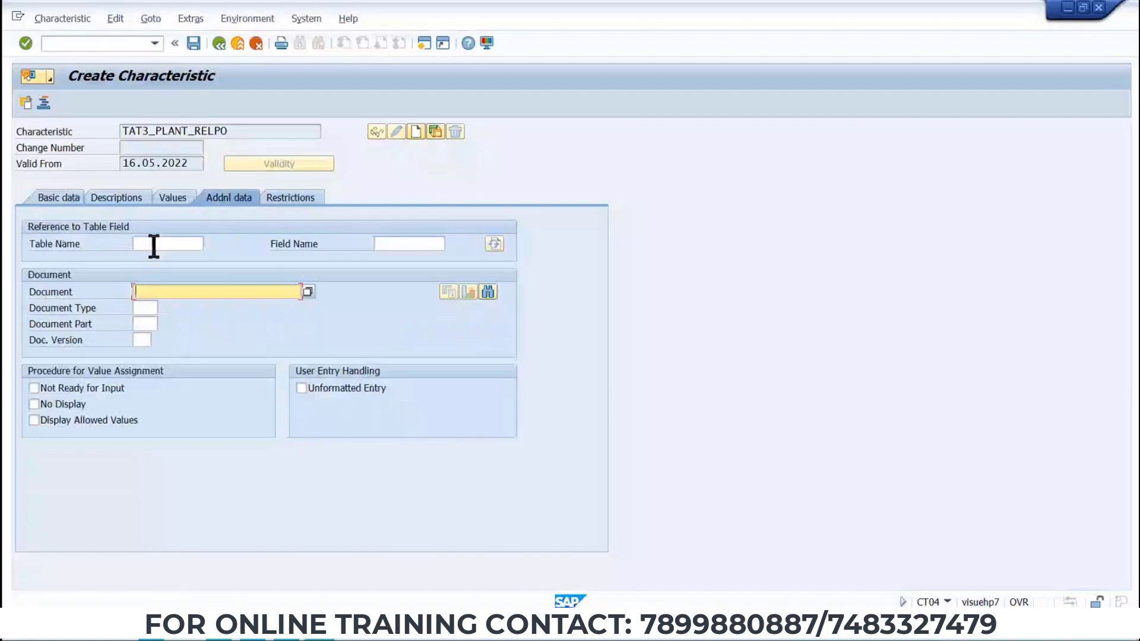
pyautogui.hotkey('alt', 'Tab')
pyautogui.moveTo(79, 351); pyautogui.dragTo(2, 399)
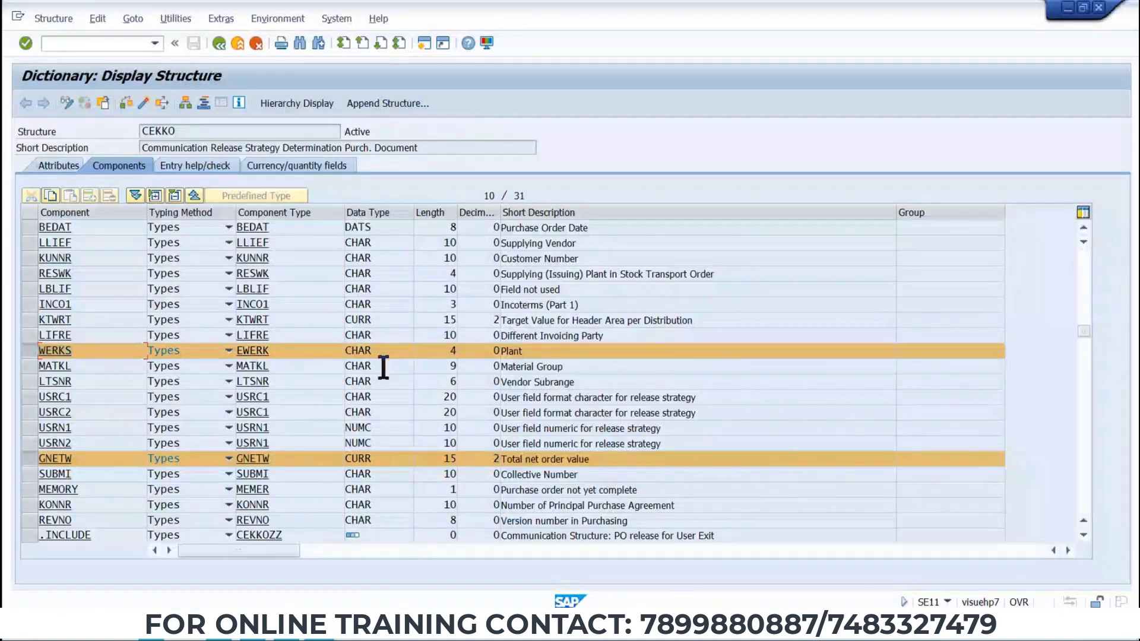
pyautogui.hotkey('alt', 'Tab')
pyautogui.click(426, 244)
pyautogui.write('WERKS')
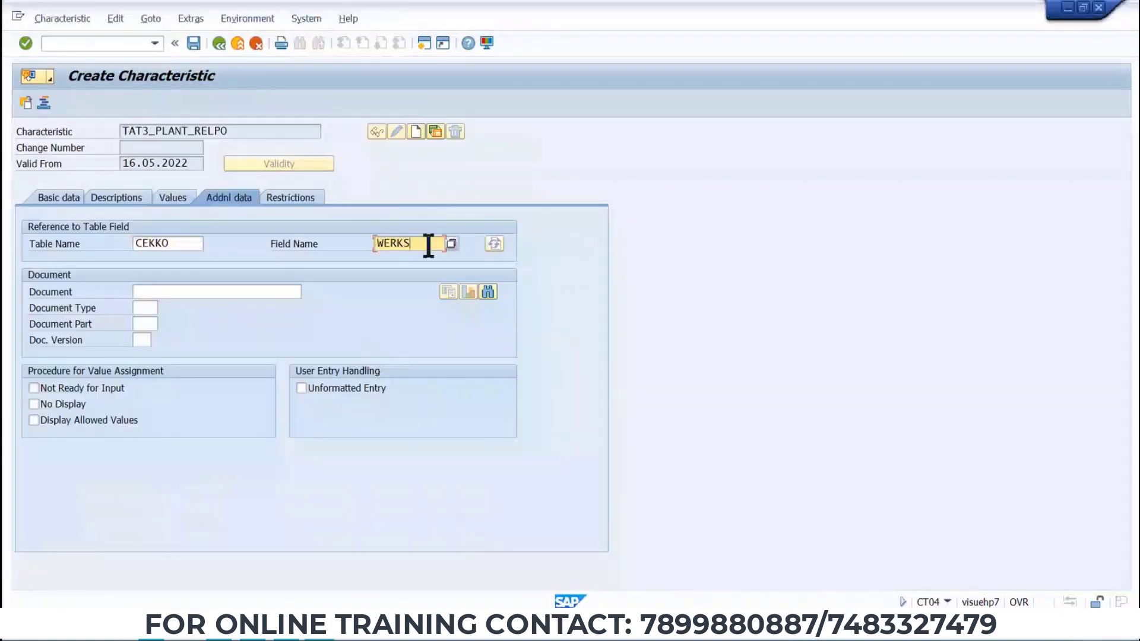
pyautogui.press('Return')
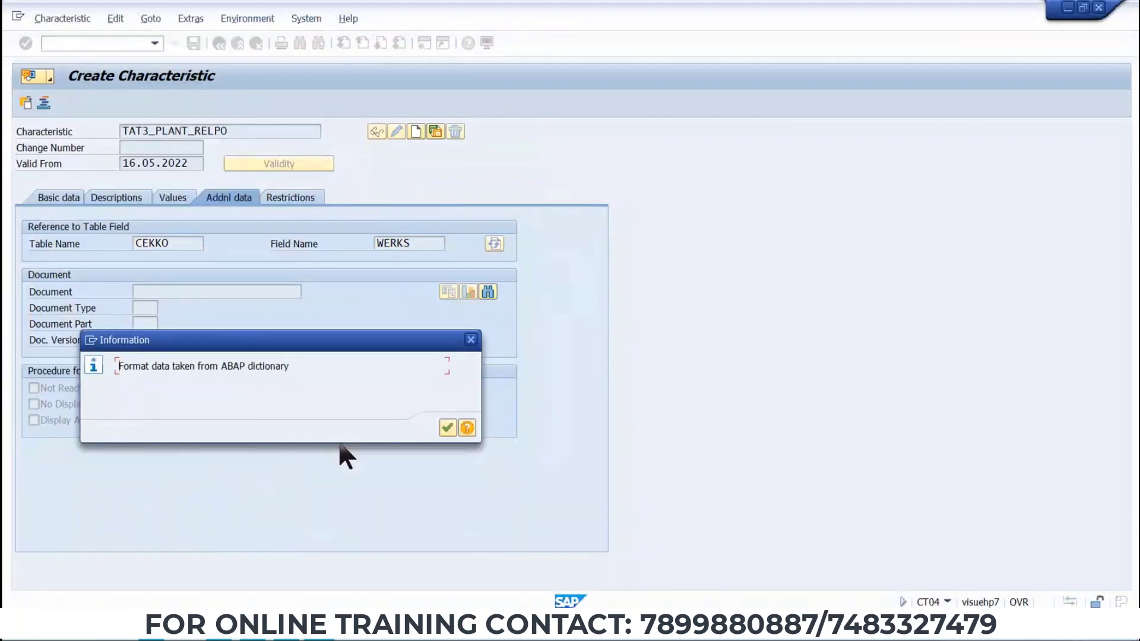
pyautogui.click(446, 428)
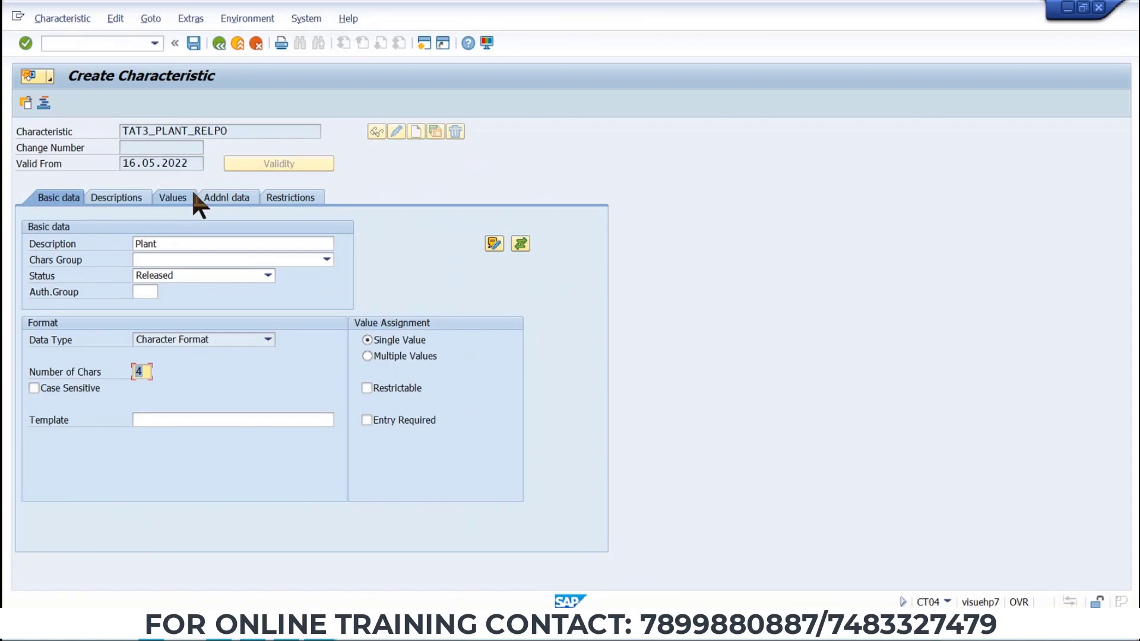
# Keep single-value assignment and open the characteristic's allowed values list.
pyautogui.click(378, 343)
pyautogui.click(177, 195)
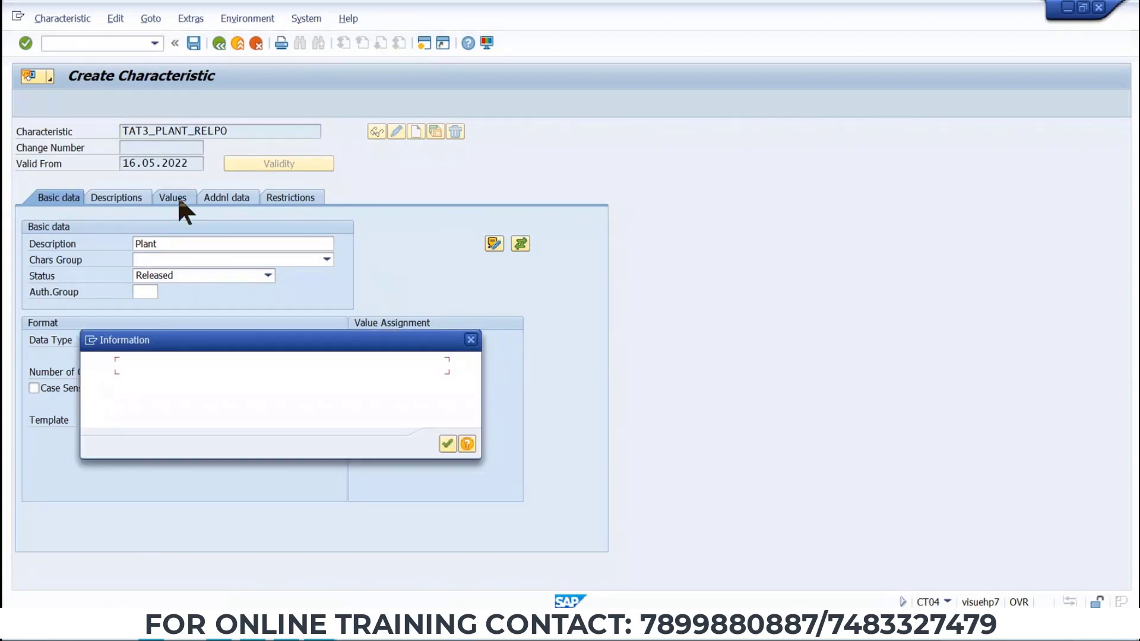
pyautogui.click(447, 444)
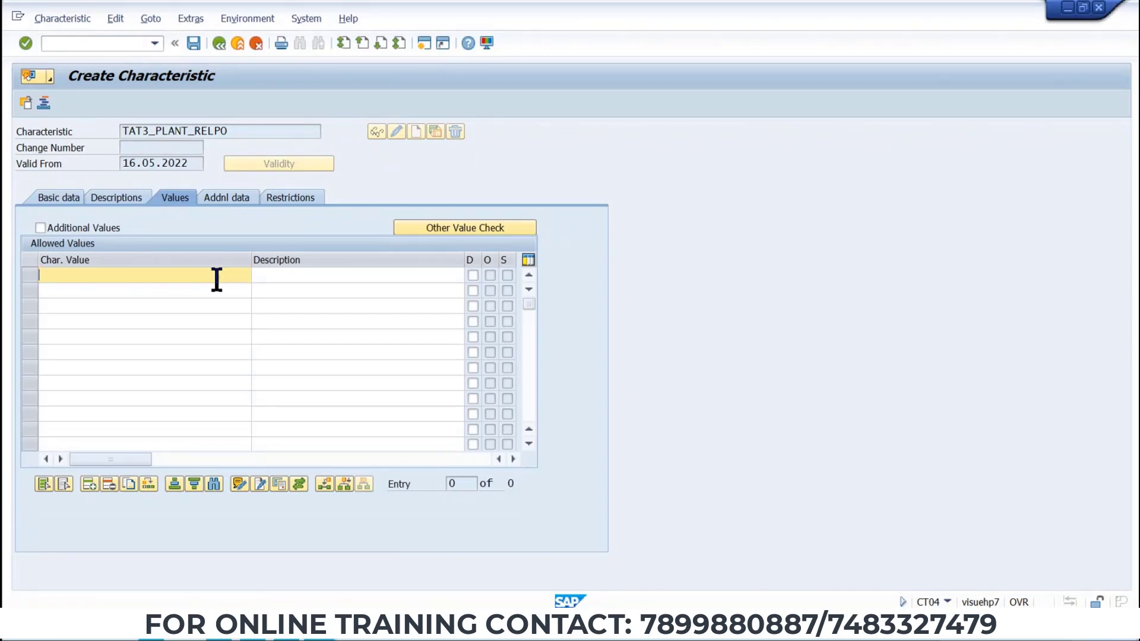
# Review the release strategy table in the Word document and return to SAP.
pyautogui.hotkey('alt', 'Tab')
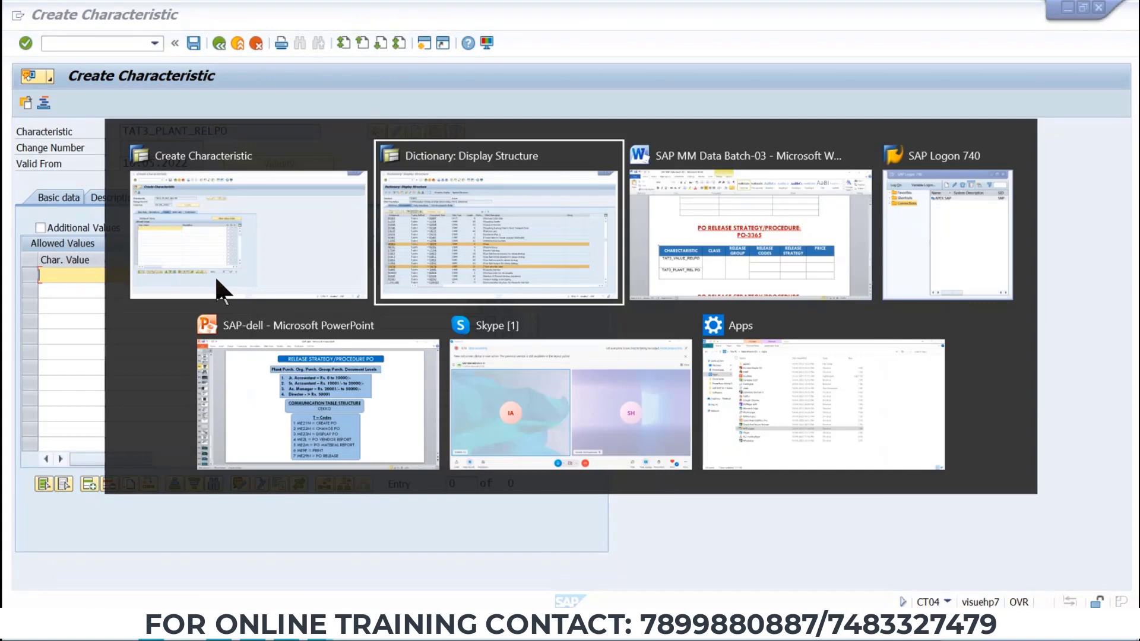
pyautogui.click(733, 248)
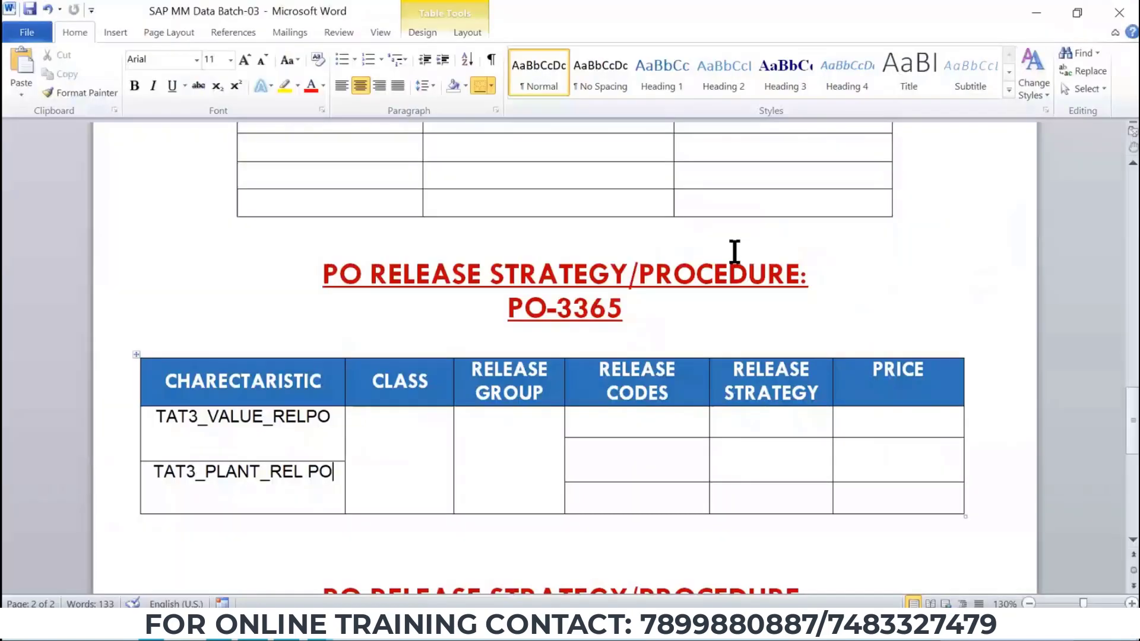
pyautogui.moveTo(1132, 442); pyautogui.dragTo(1126, 481)
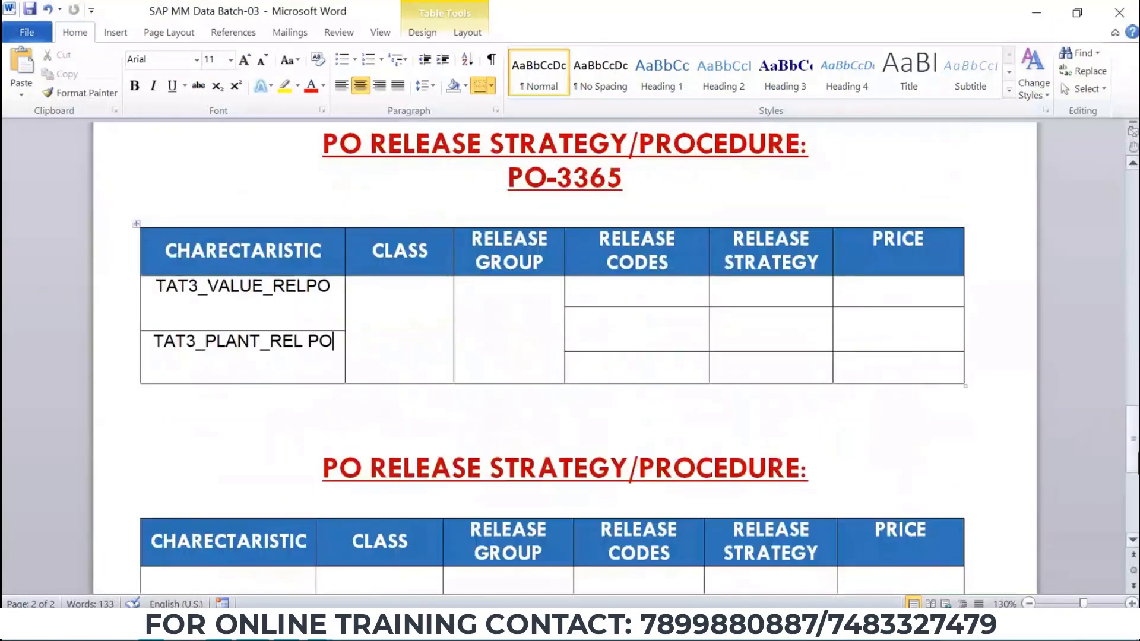
pyautogui.hotkey('alt', 'Tab')
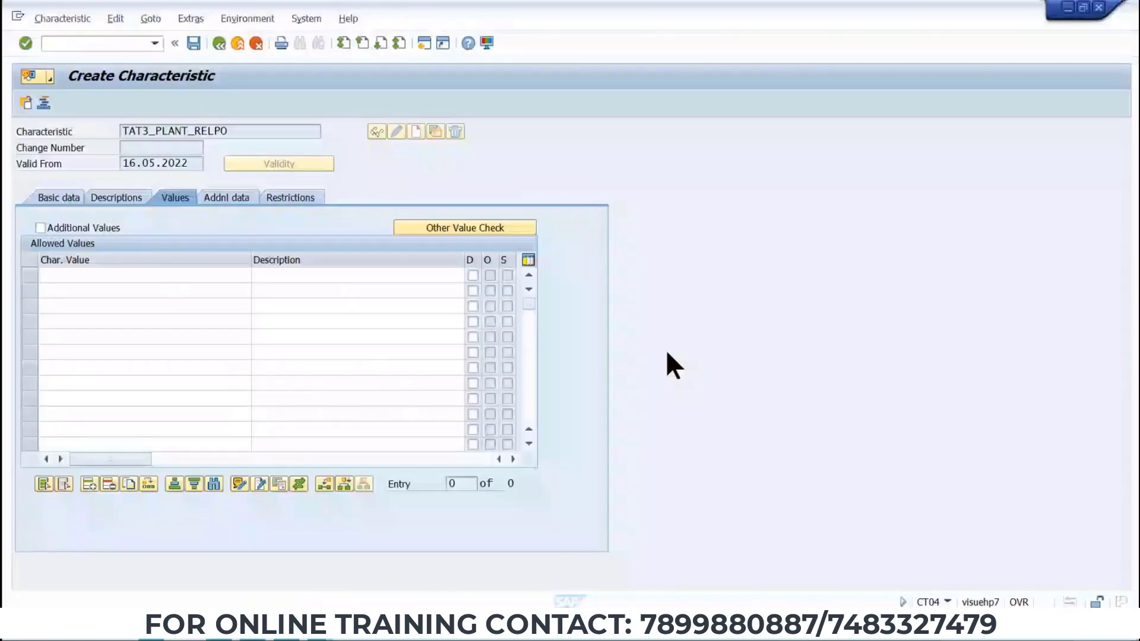
# Add the allowed plant values TP1 and TP2.
pyautogui.click(187, 278)
pyautogui.write('TP1')
pyautogui.press('Down')
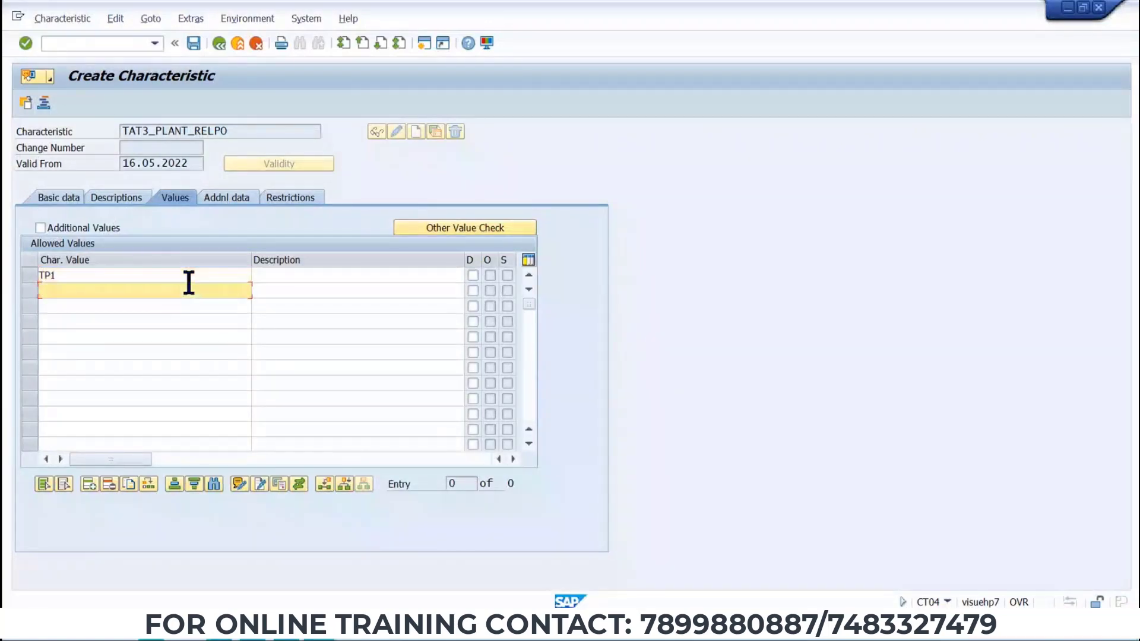
pyautogui.write('TP2')
pyautogui.press('Return')
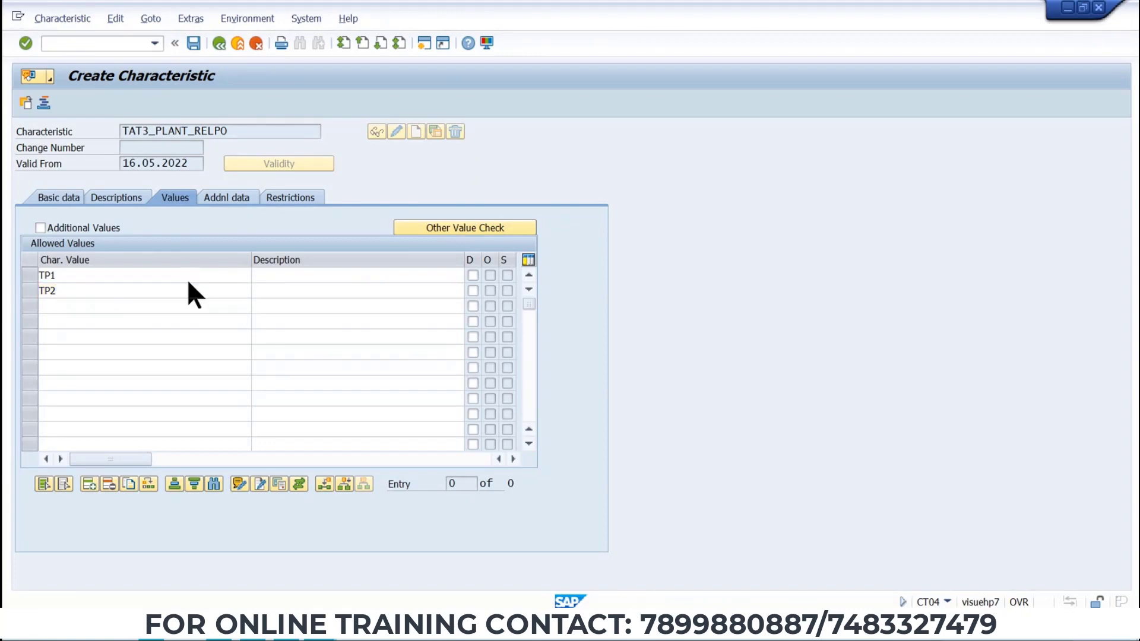
# Describe TP1 as TAT3 PLANT 1 and TP2 as TAT3 PLANT 2.
pyautogui.click(187, 279)
pyautogui.click(305, 277)
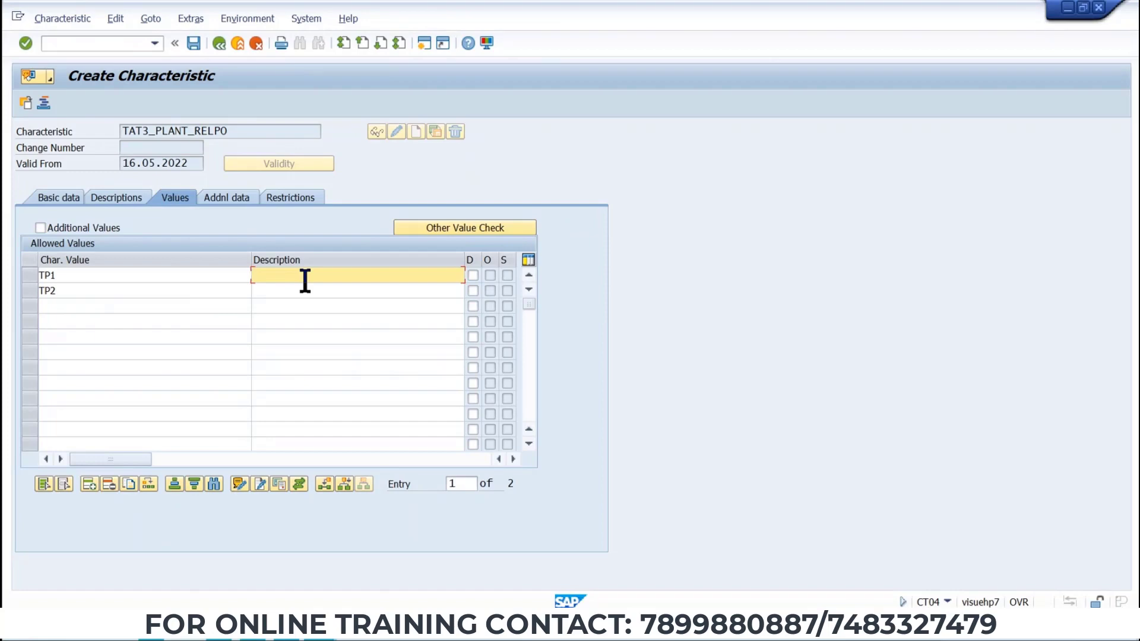
pyautogui.write('TAT')
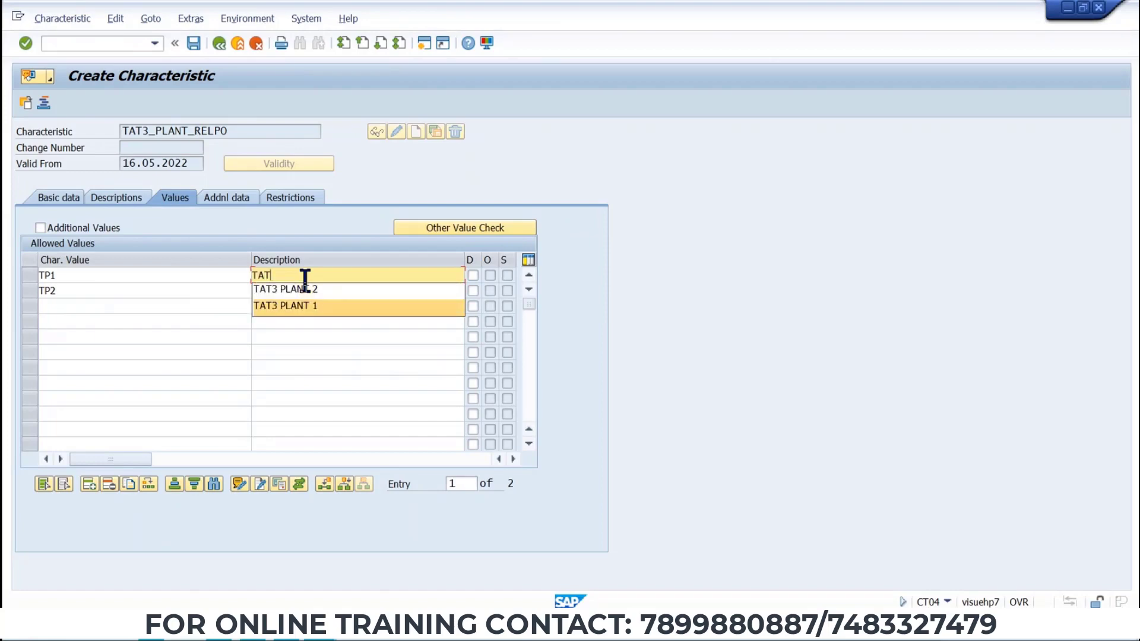
pyautogui.press('Return')
pyautogui.write('T')
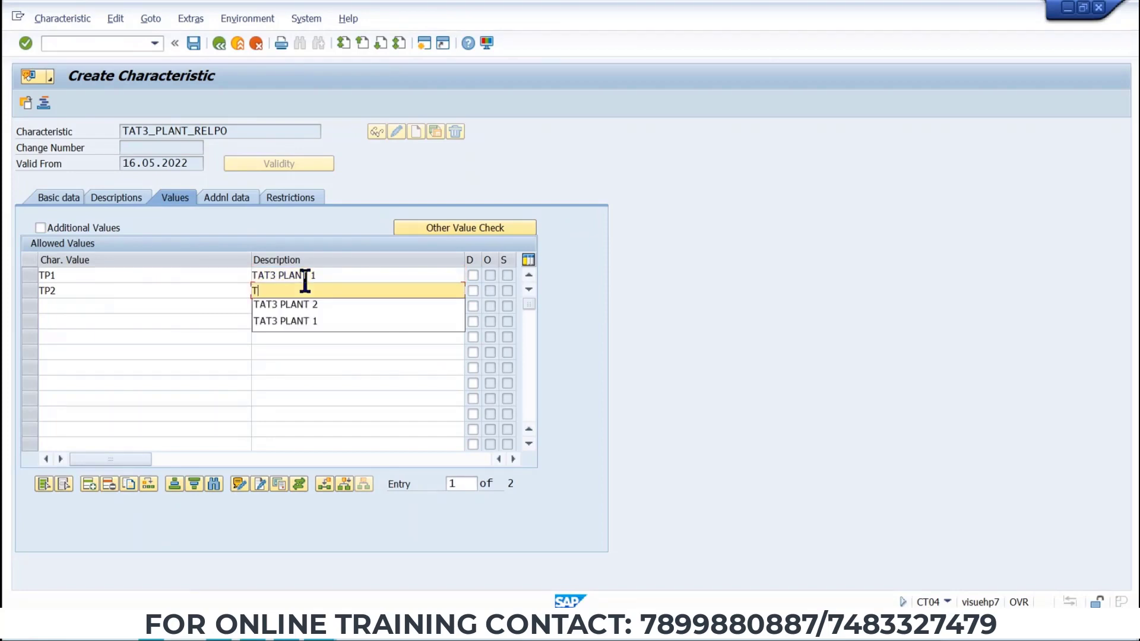
pyautogui.press('Down')
pyautogui.press('Return')
pyautogui.press('Return')
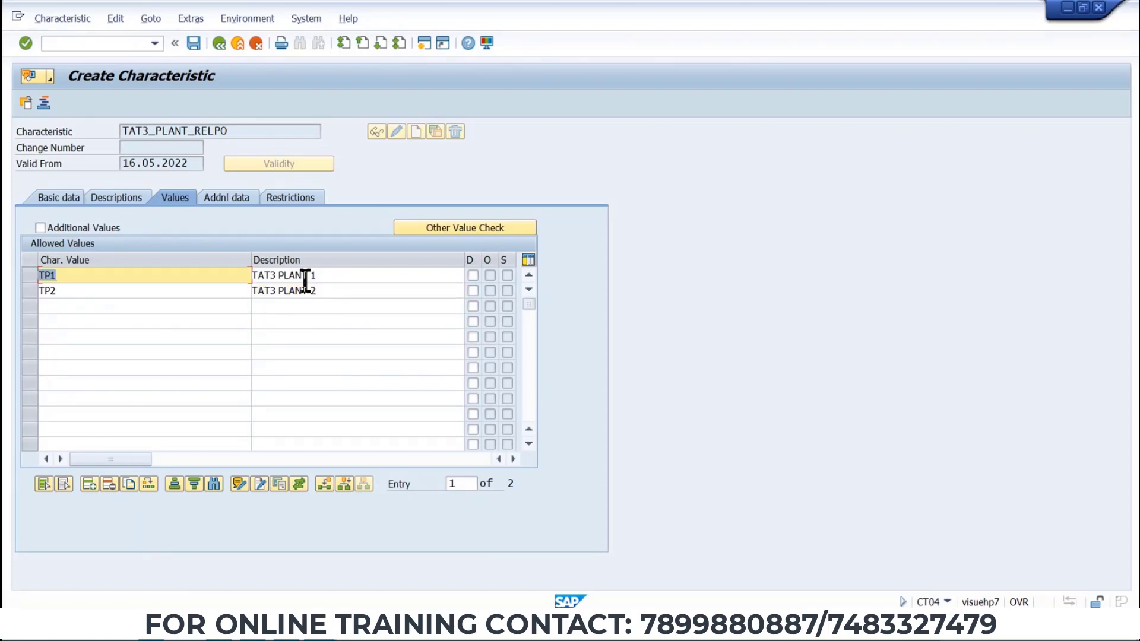
# Save the plant characteristic and leave the characteristic transaction.
pyautogui.click(193, 42)
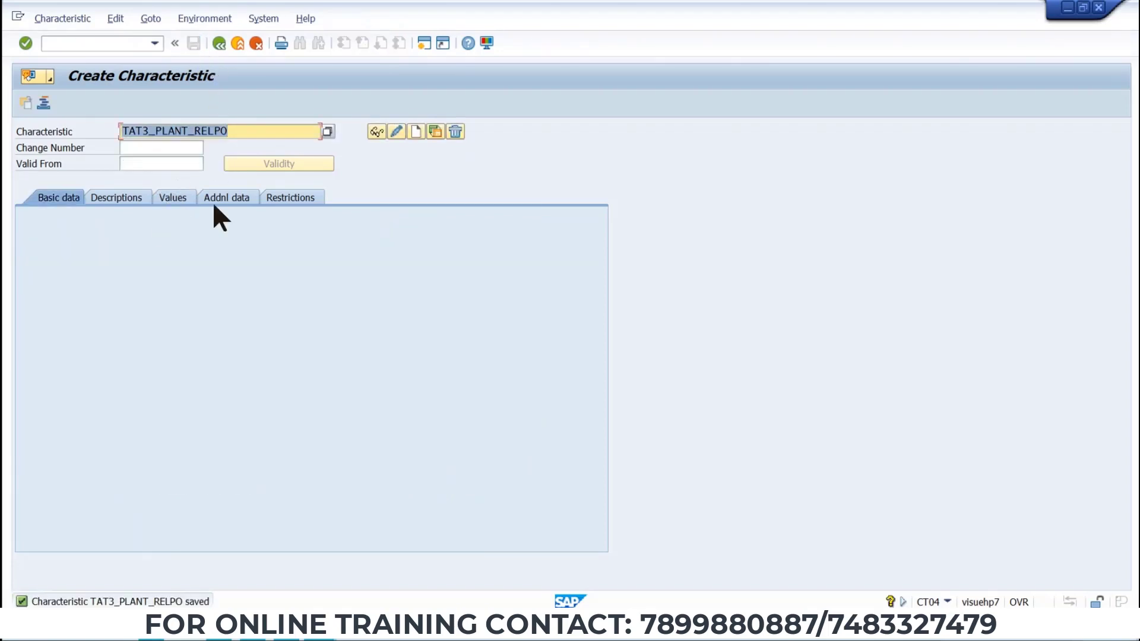
pyautogui.click(182, 200)
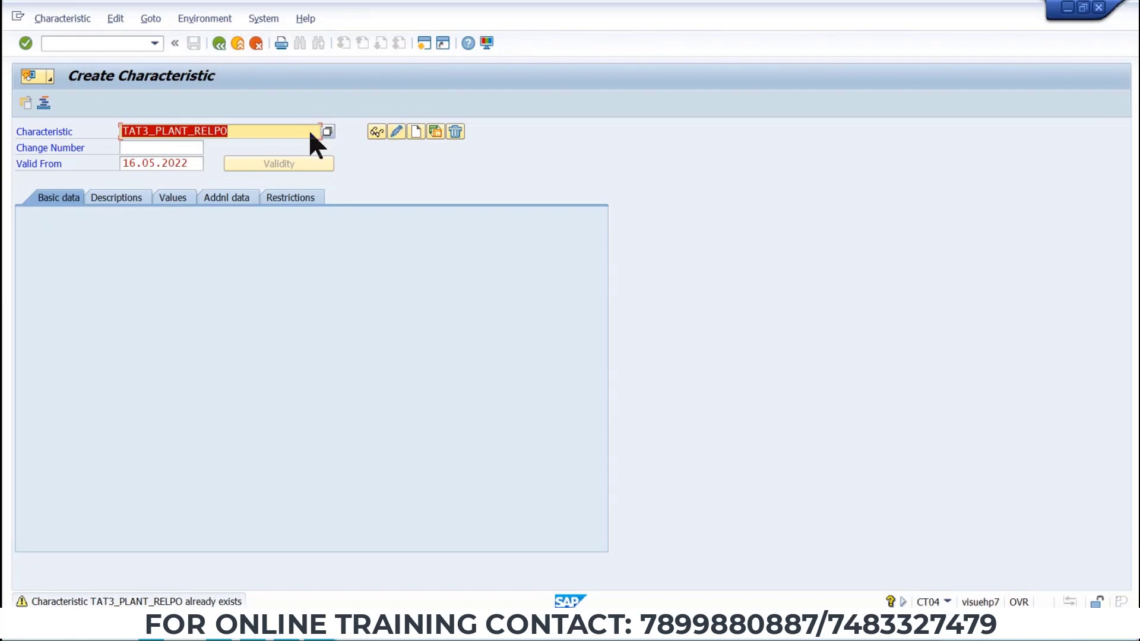
pyautogui.click(240, 42)
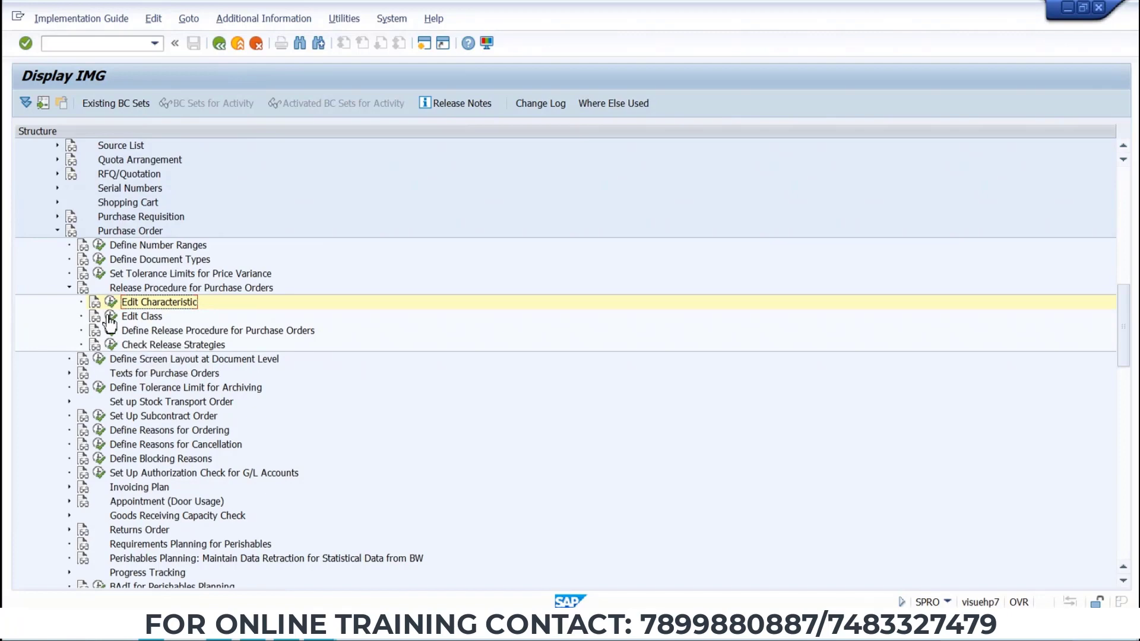
# Open Edit Class in the release procedure settings and enter the class name TAT3_CLASS_REL_PO.
pyautogui.click(110, 318)
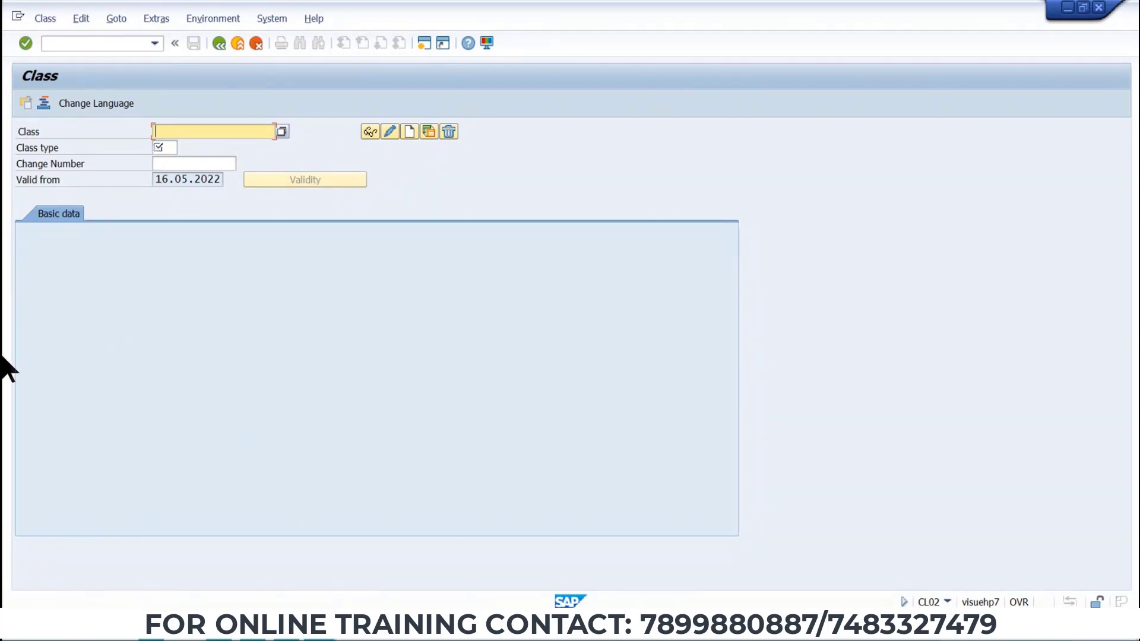
pyautogui.click(209, 126)
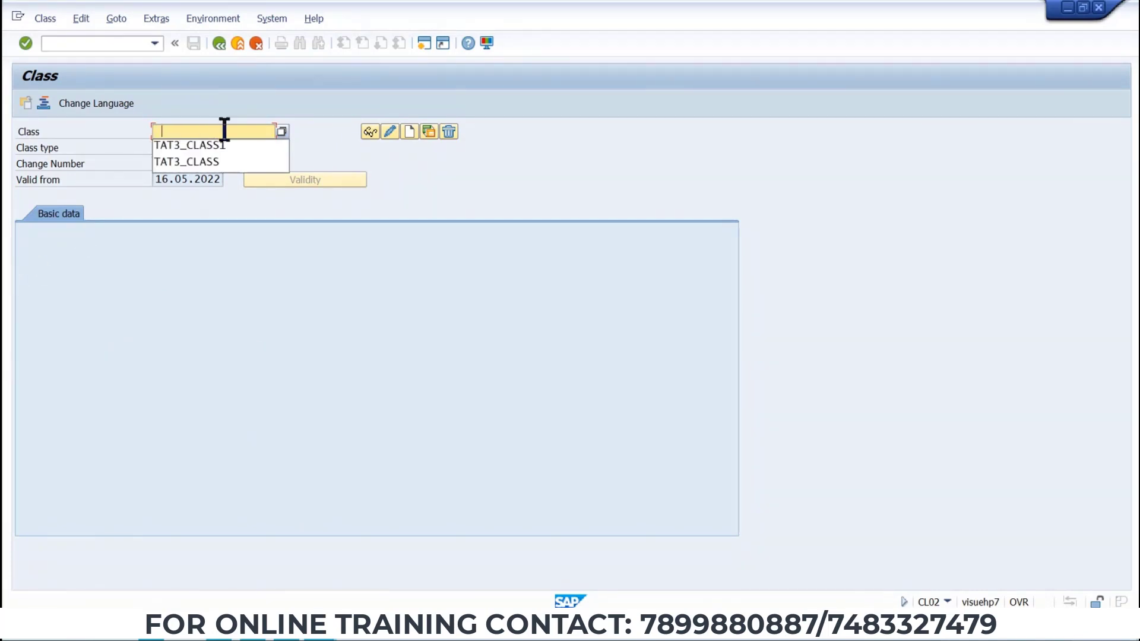
pyautogui.click(219, 162)
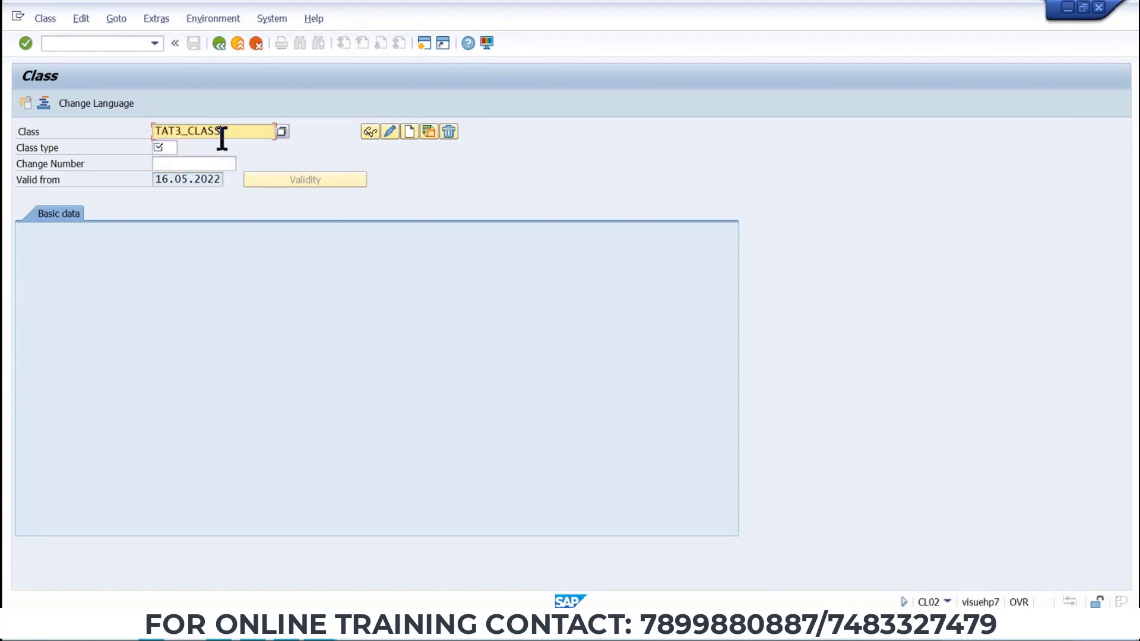
pyautogui.write('_REL_PO')
pyautogui.hotkey('shift', 'Left')
pyautogui.hotkey('shift', 'Left')
pyautogui.hotkey('shift', 'Left')
pyautogui.hotkey('shift', 'Left')
pyautogui.hotkey('shift', 'Left')
pyautogui.hotkey('shift', 'Left')
pyautogui.hotkey('shift', 'Left')
pyautogui.hotkey('shift', 'Left')
pyautogui.hotkey('shift', 'Left')
pyautogui.hotkey('shift', 'Left')
pyautogui.hotkey('shift', 'Left')
pyautogui.hotkey('shift', 'Left')
pyautogui.hotkey('shift', 'Left')
pyautogui.hotkey('shift', 'Left')
pyautogui.hotkey('shift', 'Left')
pyautogui.hotkey('shift', 'Left')
pyautogui.hotkey('shift', 'Left')
pyautogui.press('Left')
pyautogui.hotkey('alt', 'Tab')
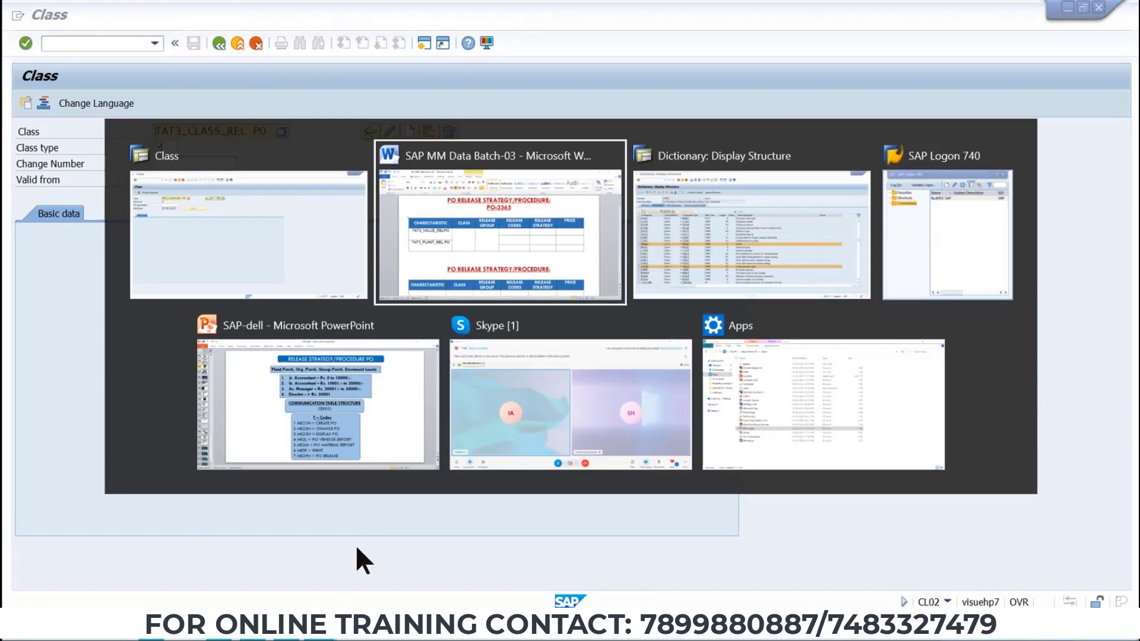
# Paste the class name TAT3_CLASS_REL PO into the Class column of the Word release strategy table.
pyautogui.click(536, 230)
pyautogui.write('TAT3_CLASS_REL PO')
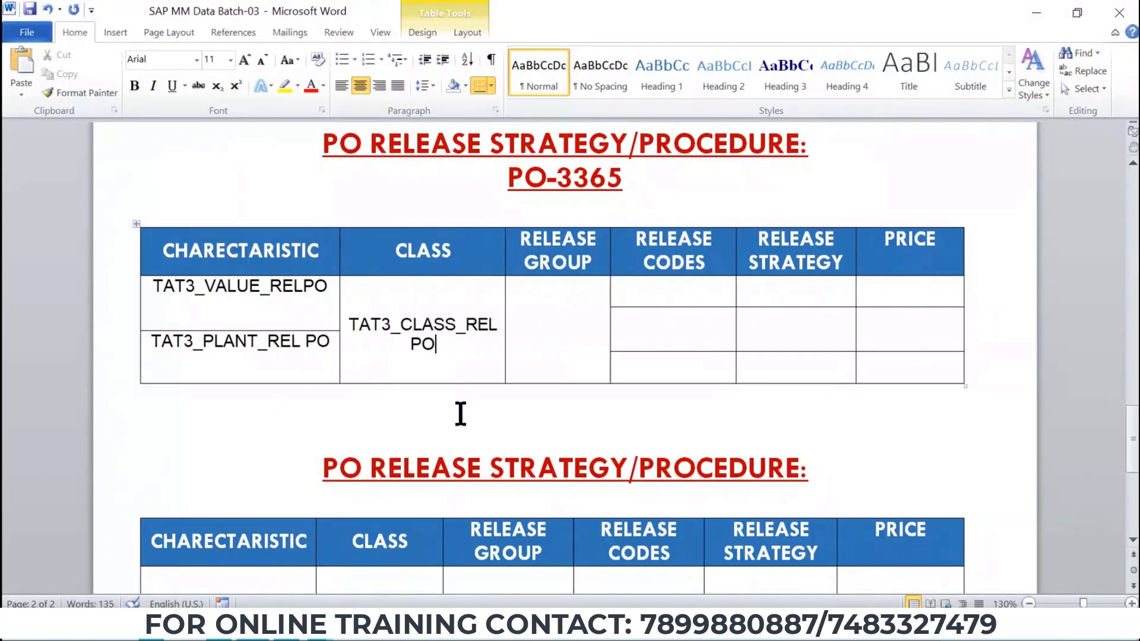
pyautogui.hotkey('alt', 'Tab')
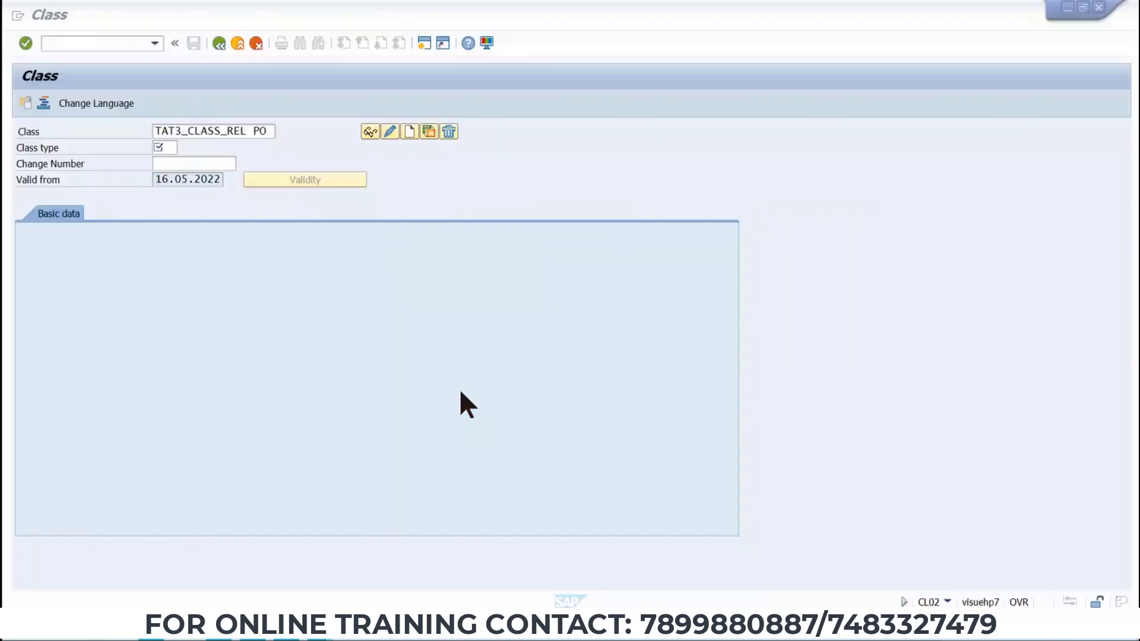
# Set the class type to 032 Release strategy, create the class, and paste its description.
pyautogui.click(169, 147)
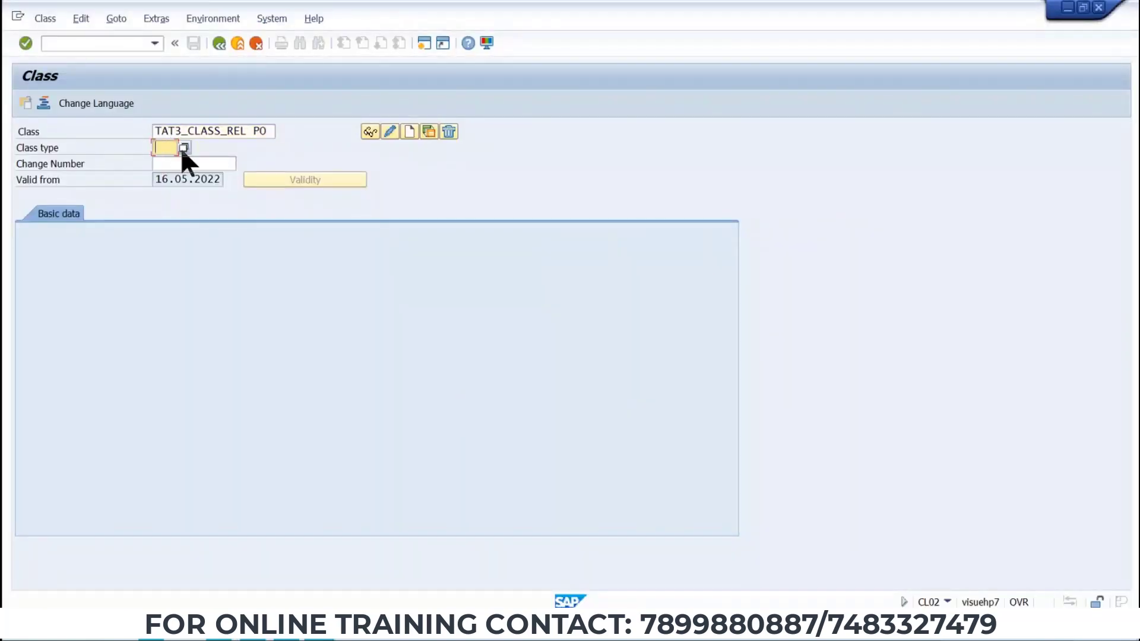
pyautogui.click(183, 148)
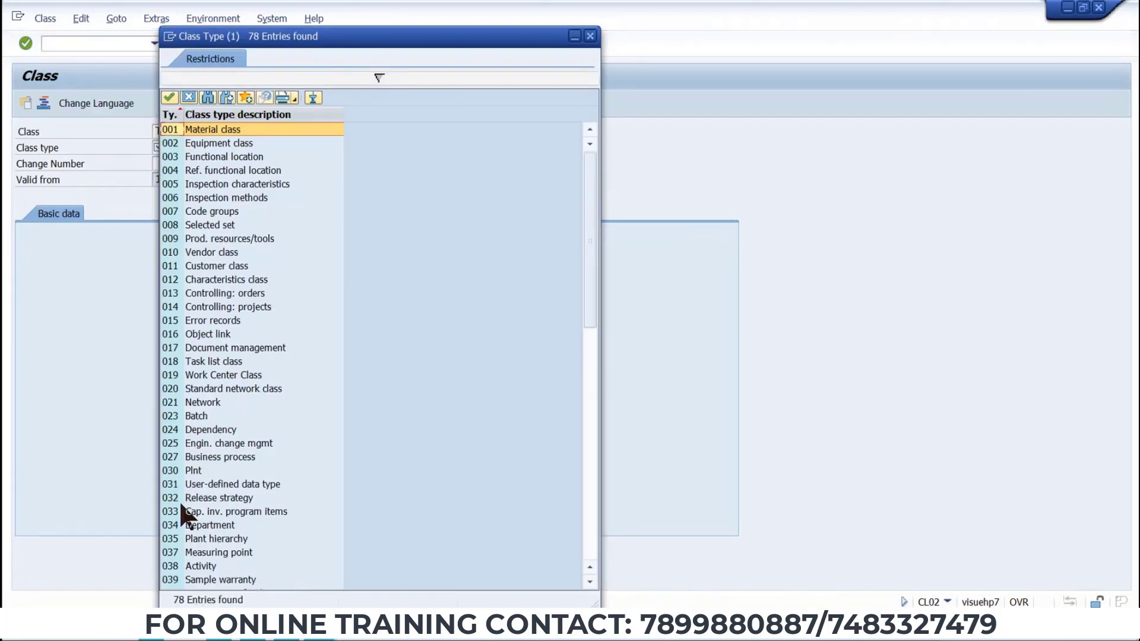
pyautogui.doubleClick(180, 501)
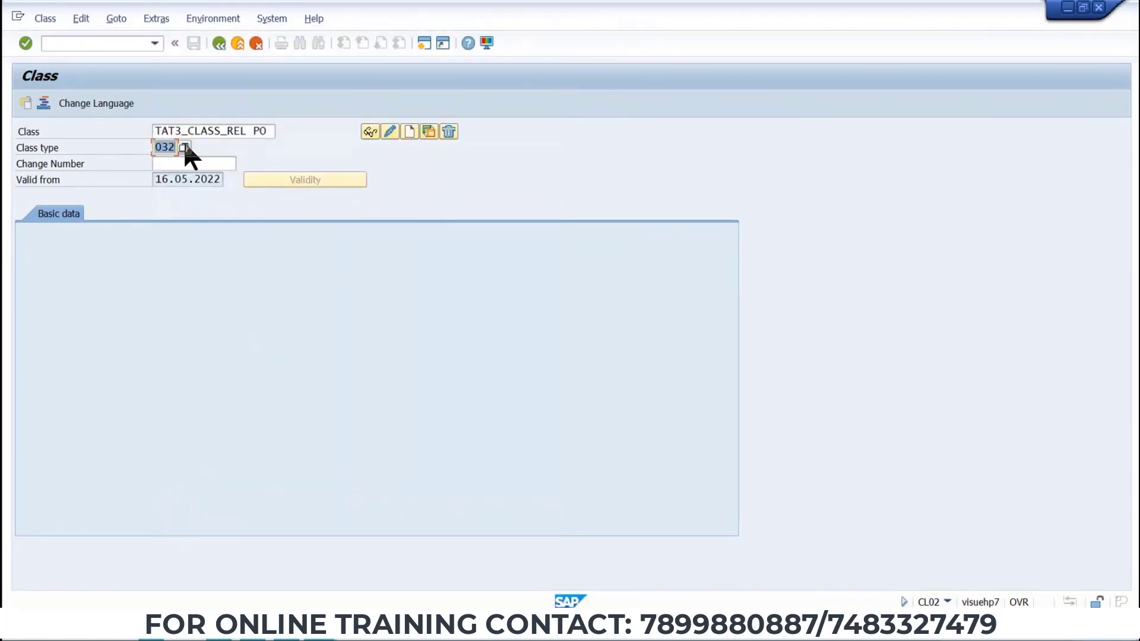
pyautogui.click(409, 133)
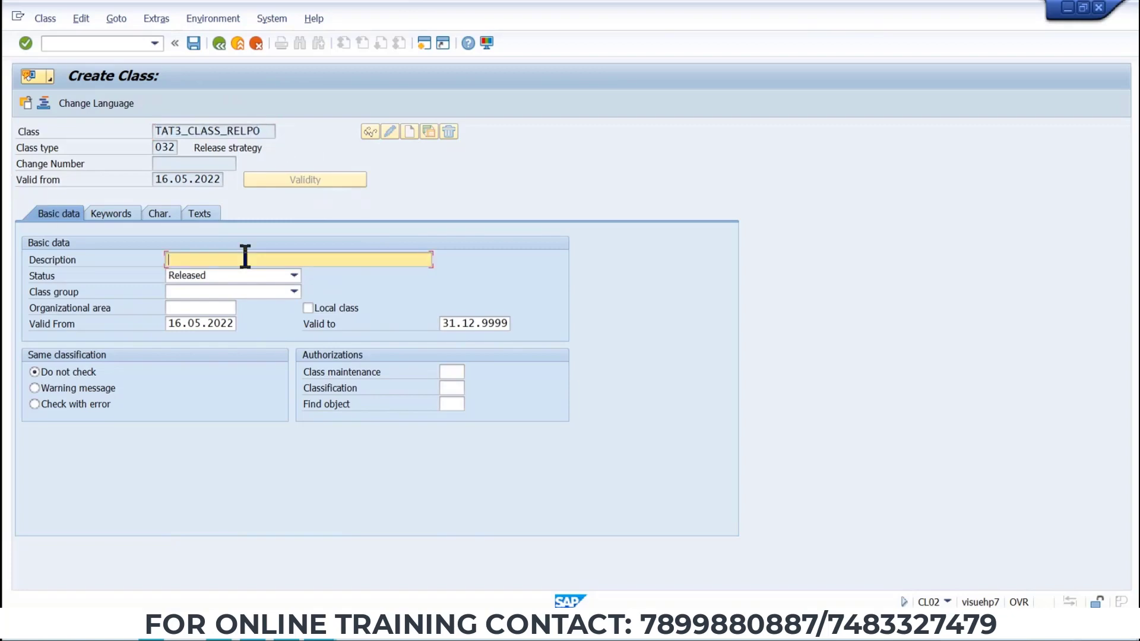
pyautogui.write('TAT3_CLASS_RELPO')
# Assign characteristic TAT3_VALUE_RELPO to the class, copying the name from the Word table.
pyautogui.click(161, 214)
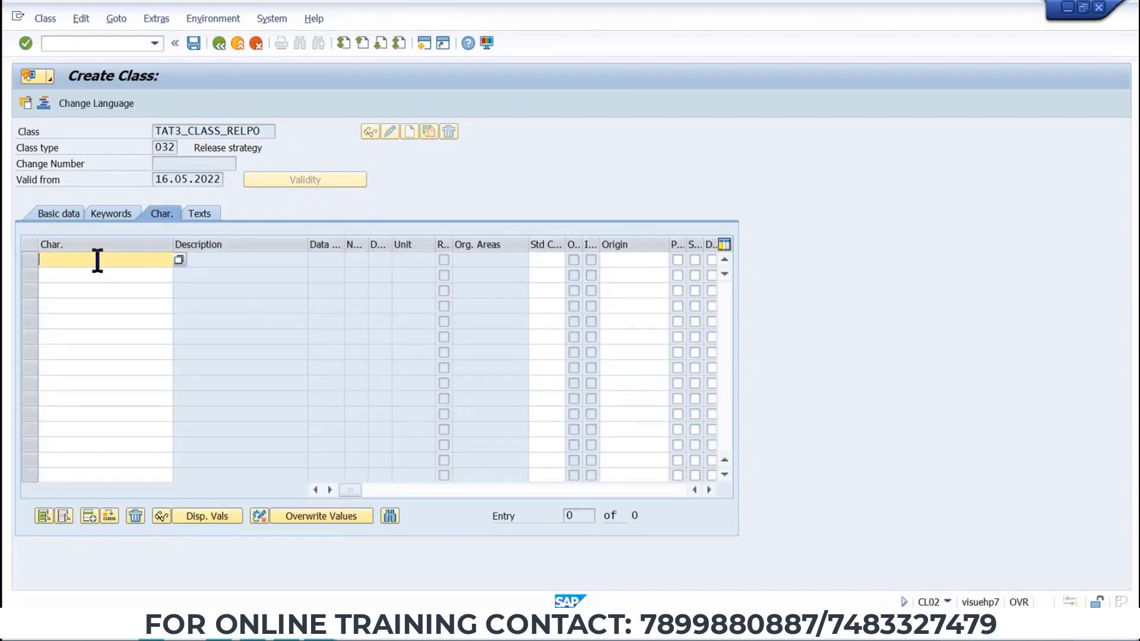
pyautogui.hotkey('alt', 'Tab')
pyautogui.moveTo(327, 286); pyautogui.dragTo(156, 286)
pyautogui.hotkey('ctrl', 'c')
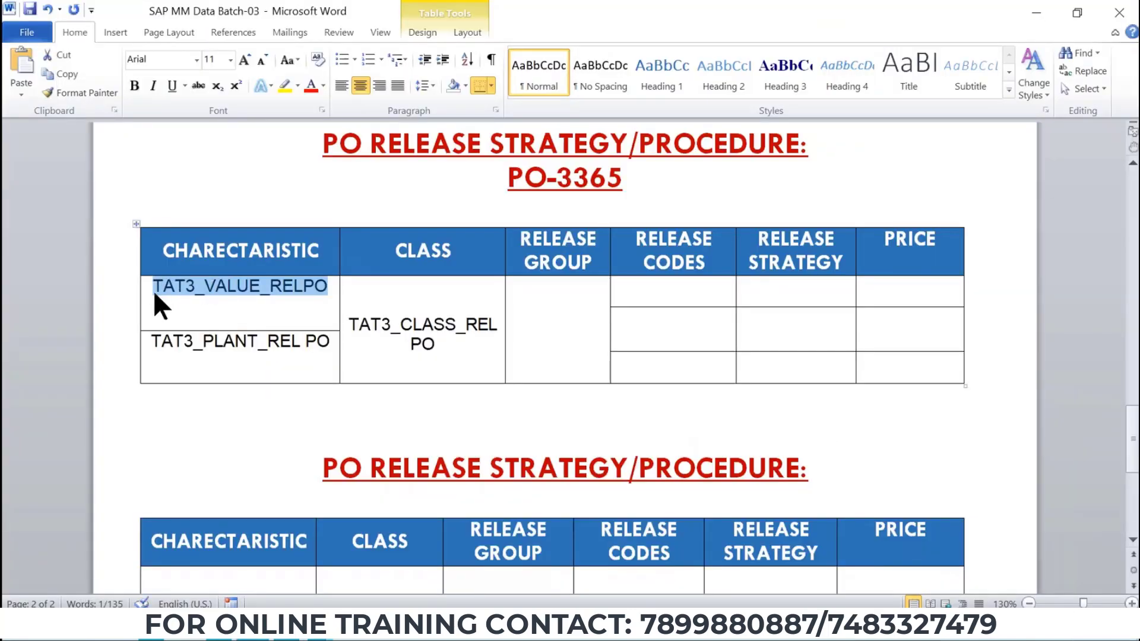
pyautogui.hotkey('alt', 'Tab')
pyautogui.hotkey('ctrl', 'v')
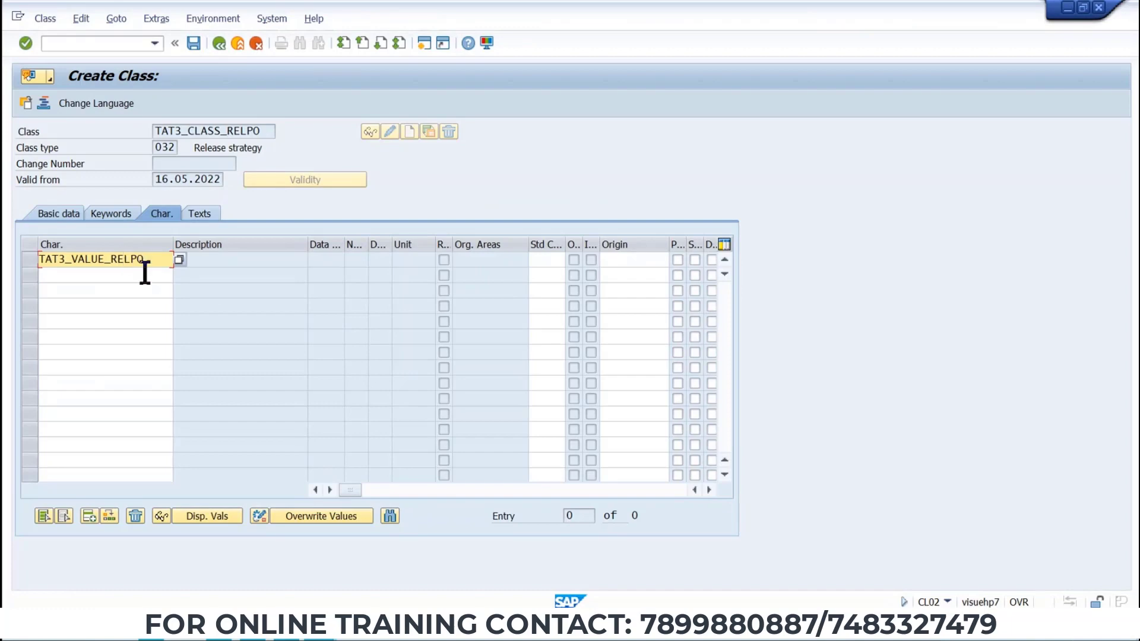
# Add TAT3_PLANT_RELPO as the second characteristic, copied from Word, and save the release class.
pyautogui.hotkey('alt', 'Tab')
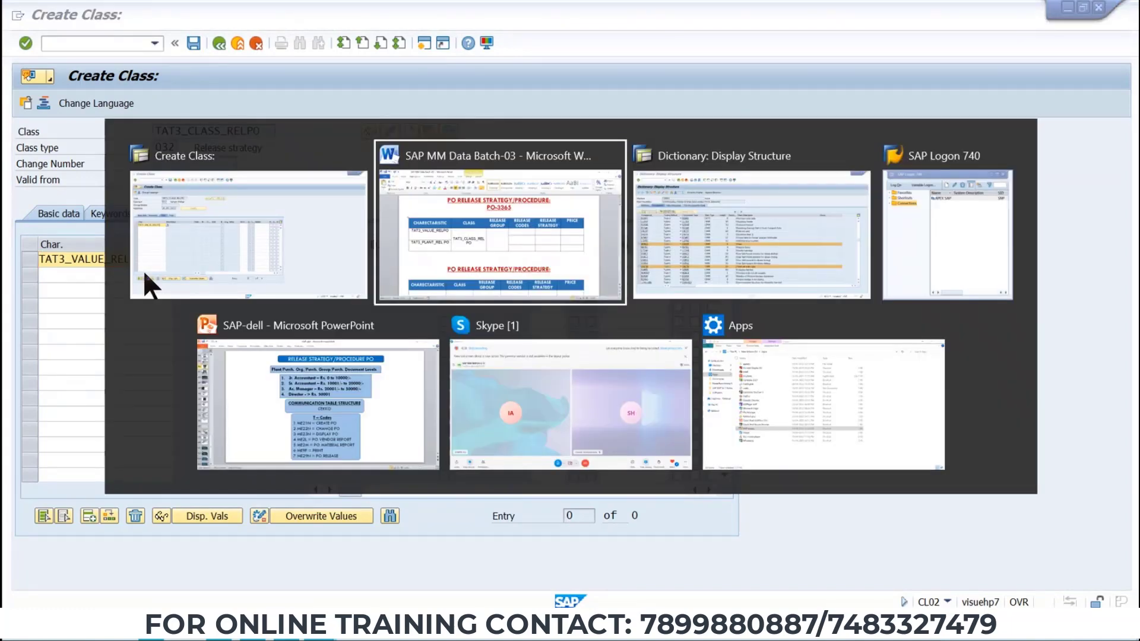
pyautogui.moveTo(329, 341); pyautogui.dragTo(156, 342)
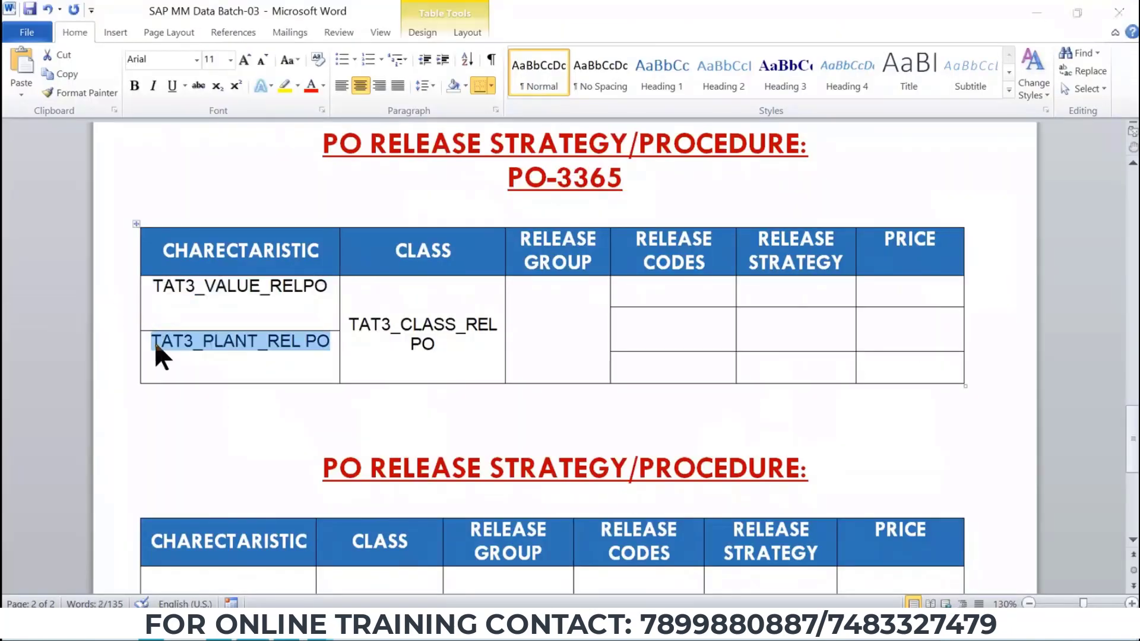
pyautogui.hotkey('ctrl', 'c')
pyautogui.hotkey('alt', 'Tab')
pyautogui.click(139, 278)
pyautogui.hotkey('ctrl', 'v')
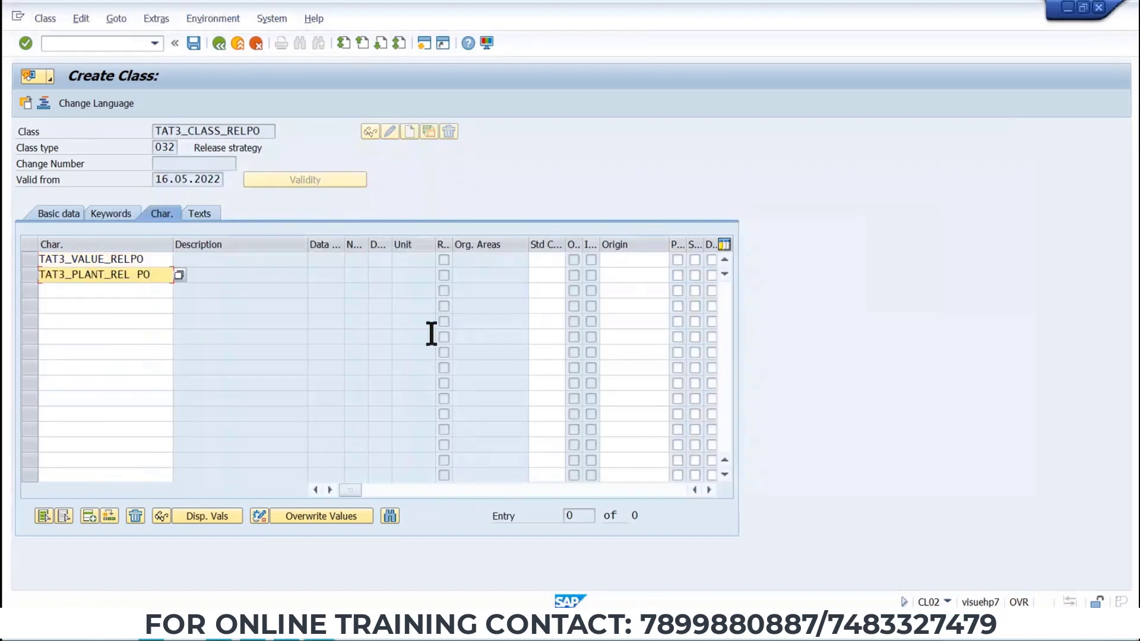
pyautogui.press('Return')
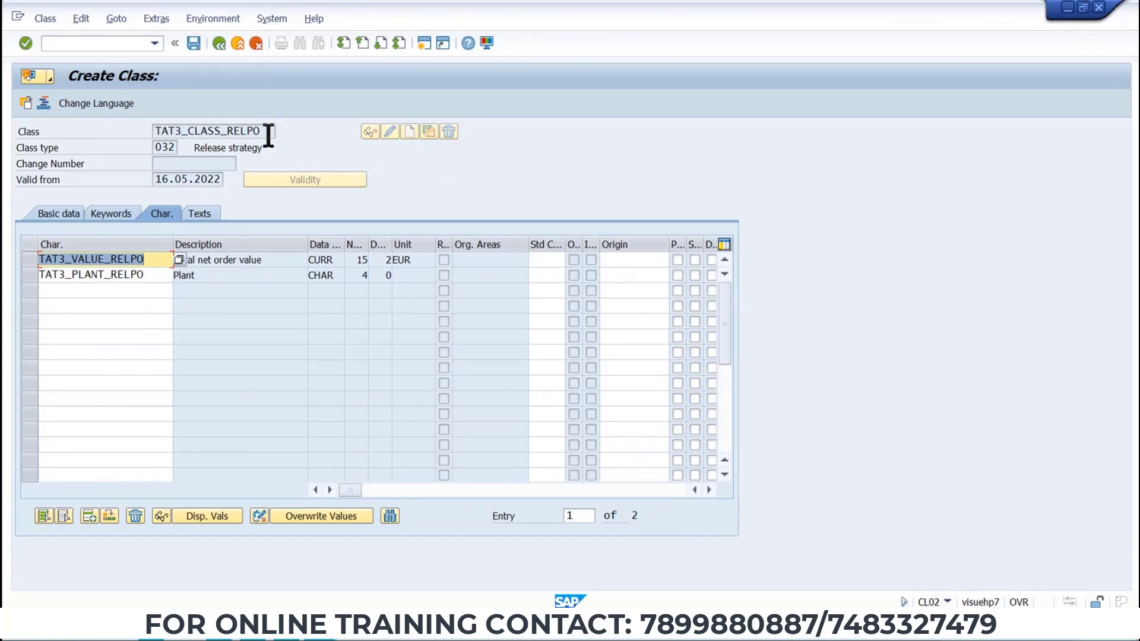
pyautogui.click(195, 43)
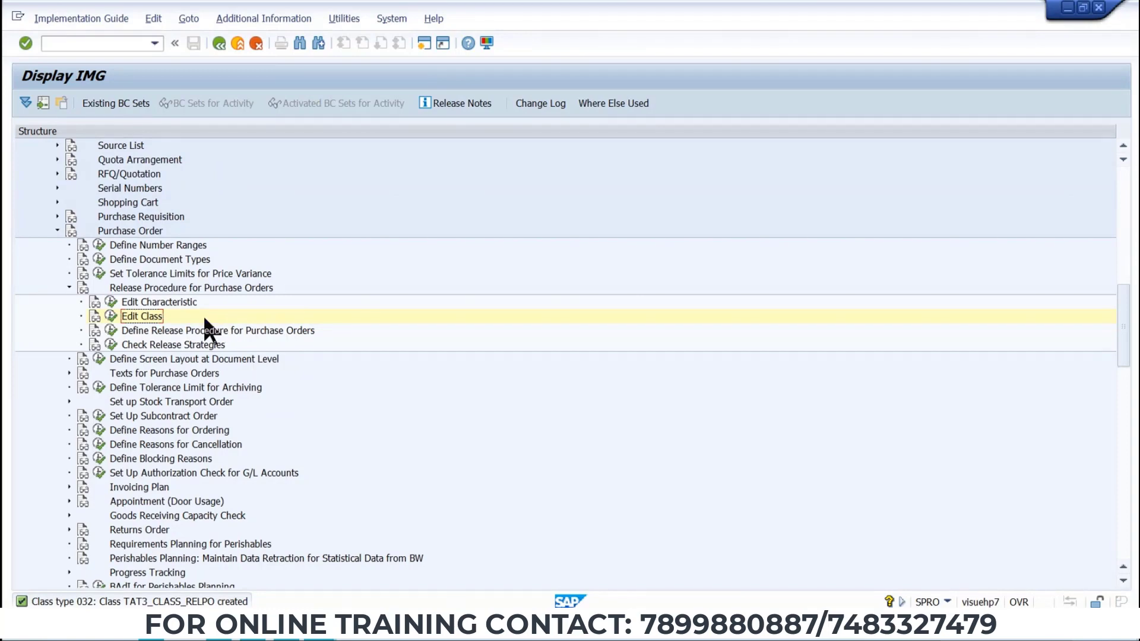
# Open Release Groups under Define Release Procedure, delete the existing release group Q, and save.
pyautogui.click(111, 331)
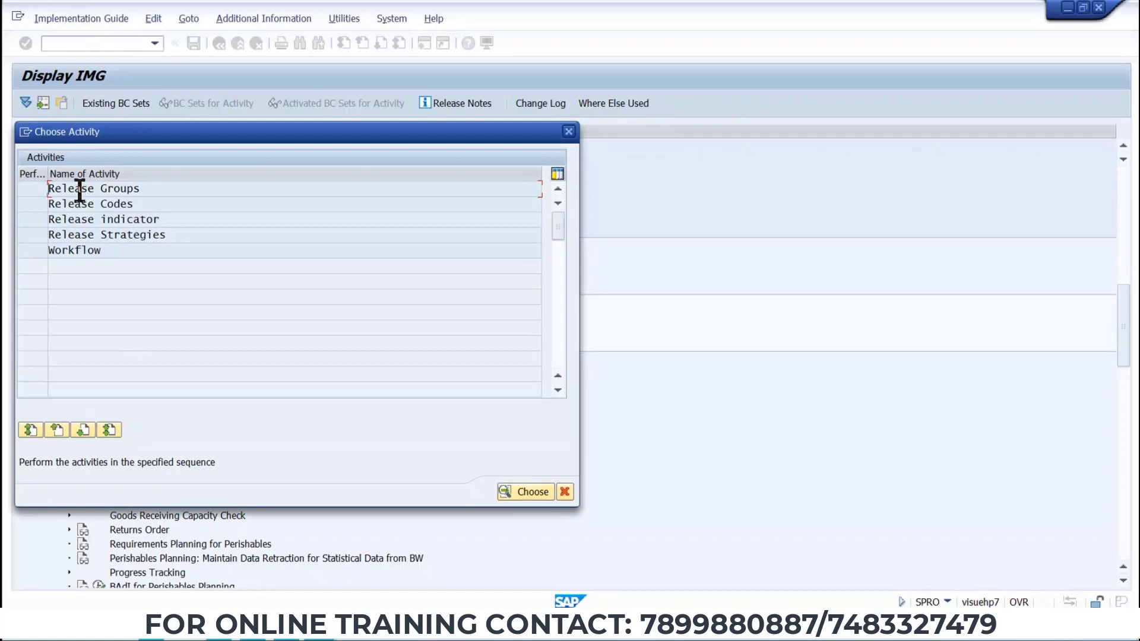
pyautogui.doubleClick(80, 189)
pyautogui.click(23, 147)
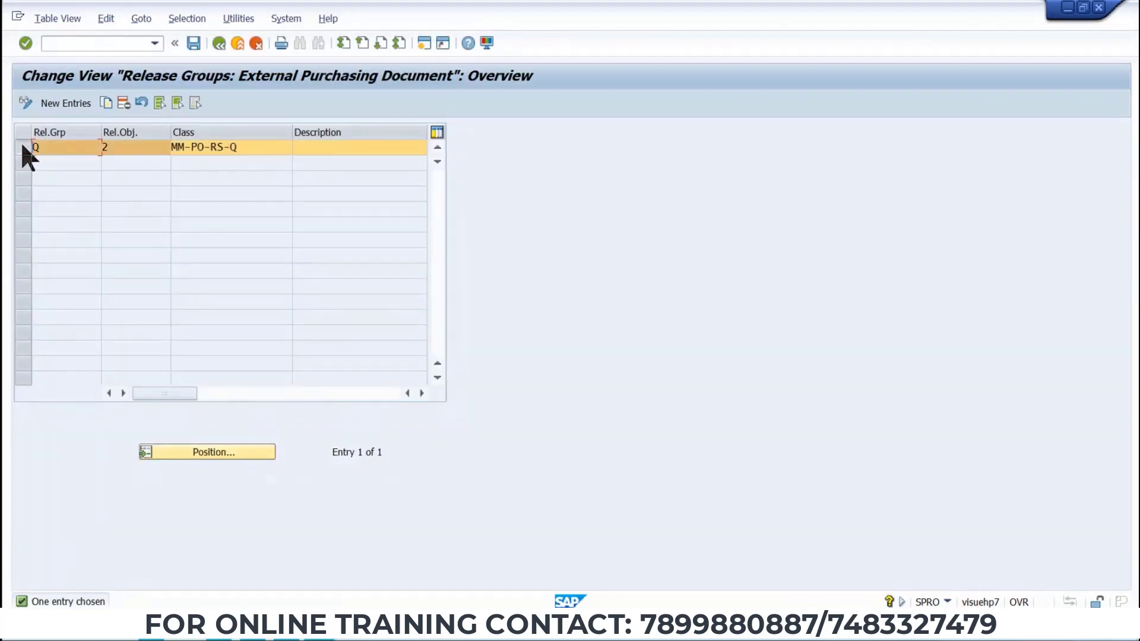
pyautogui.click(124, 102)
pyautogui.click(448, 427)
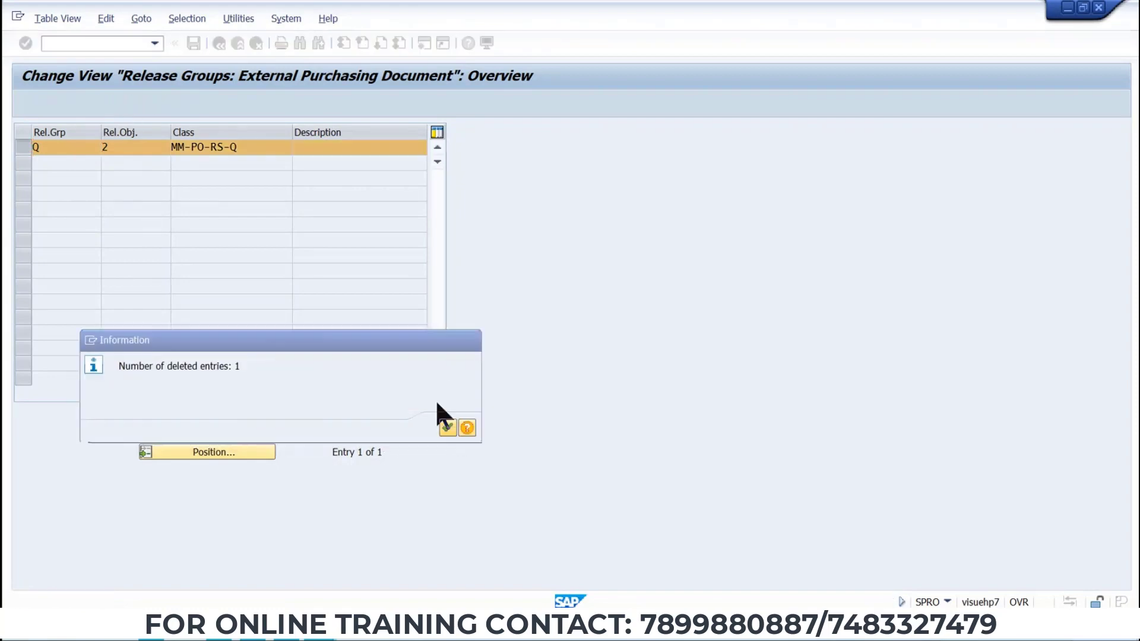
pyautogui.click(196, 45)
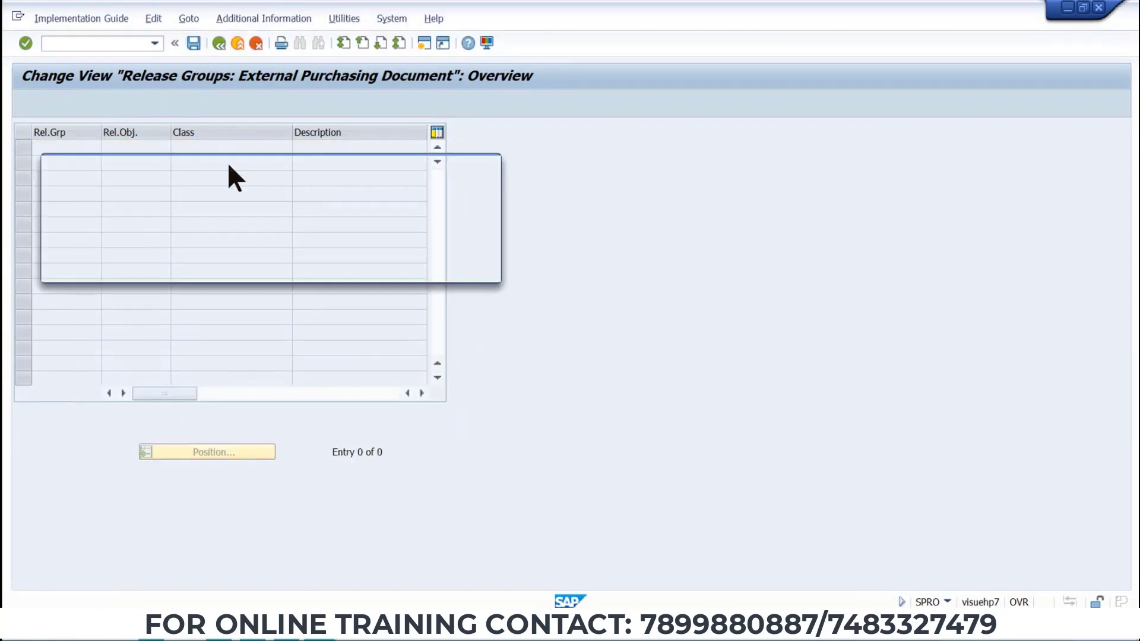
pyautogui.click(300, 266)
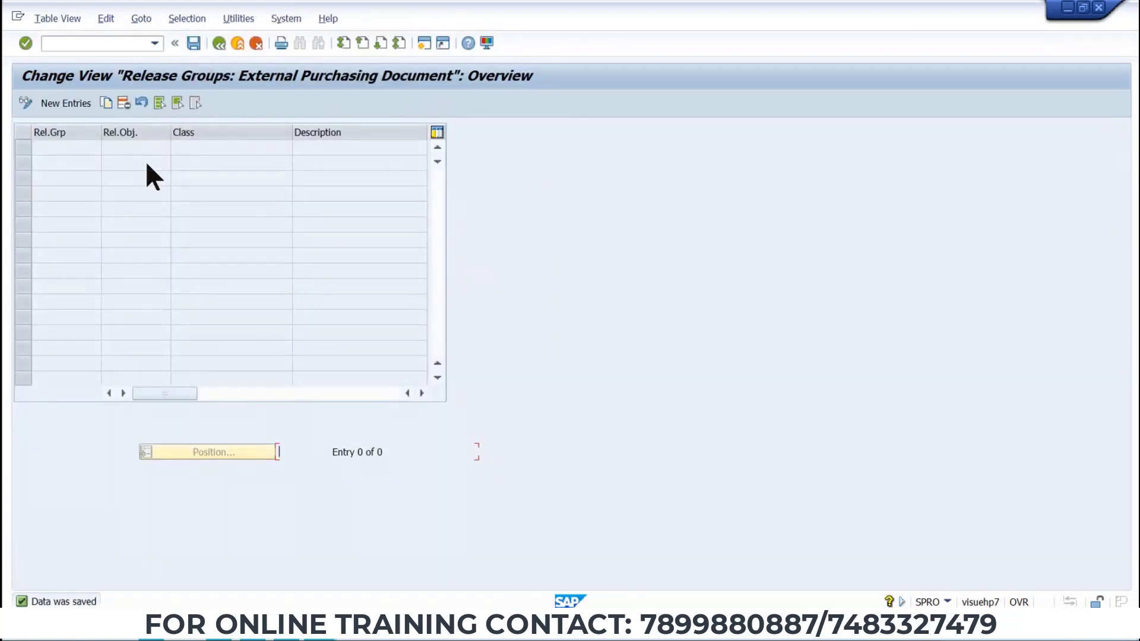
# Create a new release group entry named TT.
pyautogui.click(54, 104)
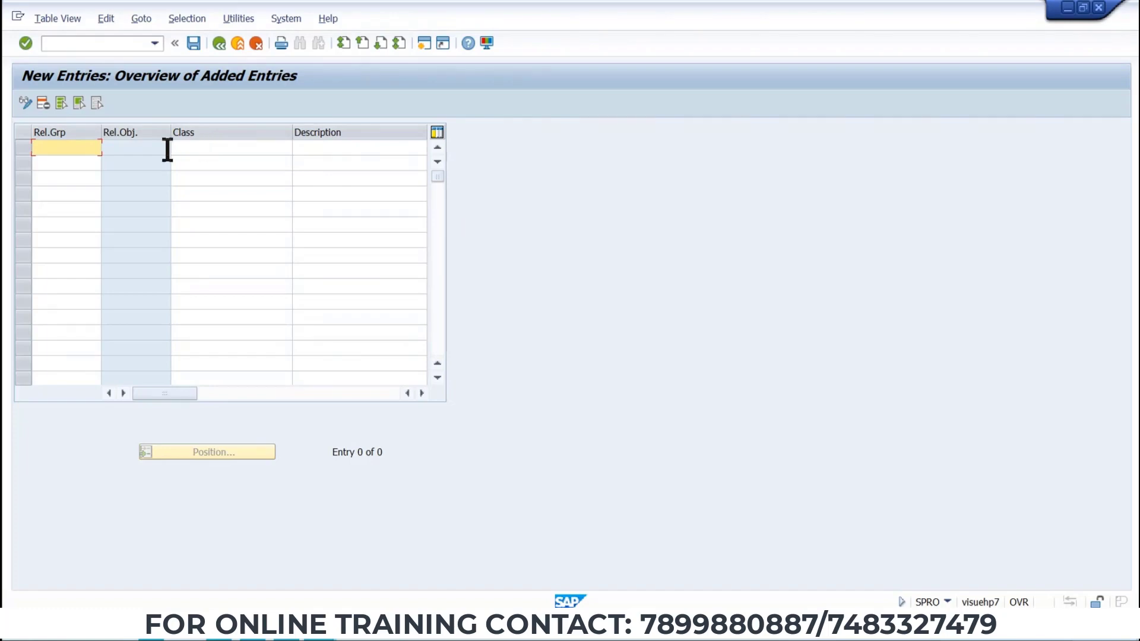
pyautogui.write('TT')
pyautogui.hotkey('alt', 'Tab')
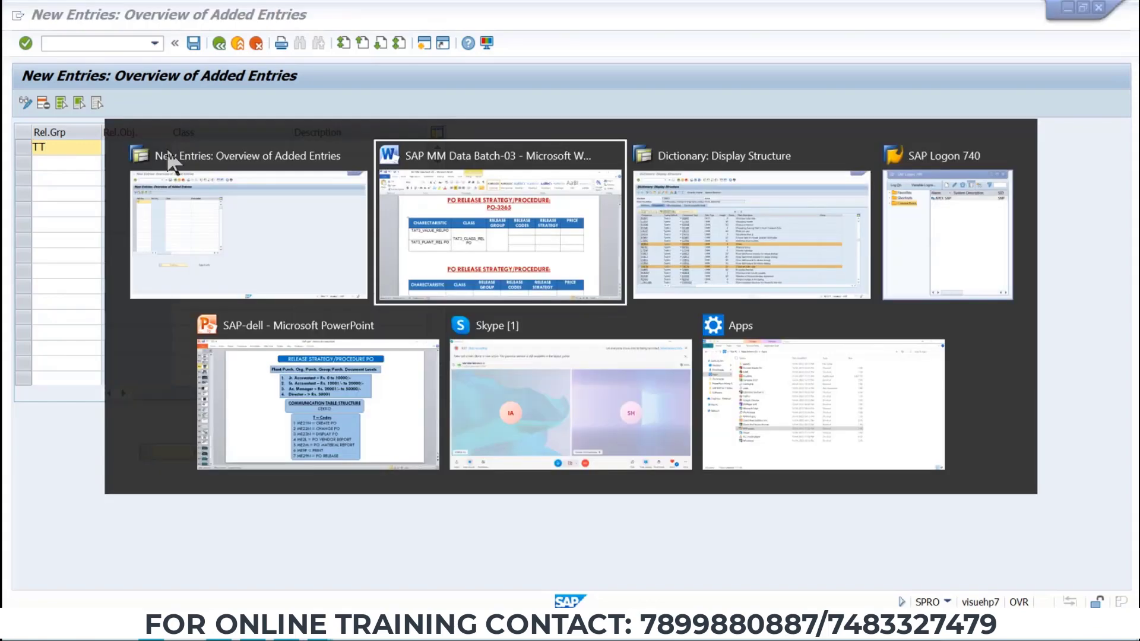
pyautogui.press('Tab')
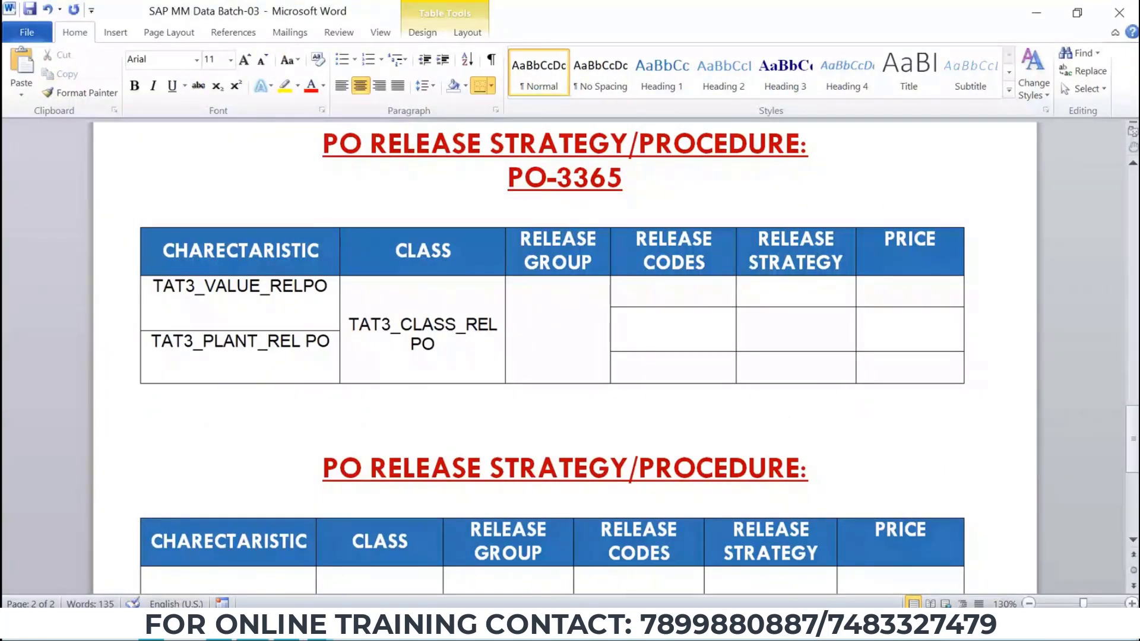
pyautogui.hotkey('alt', 'Tab')
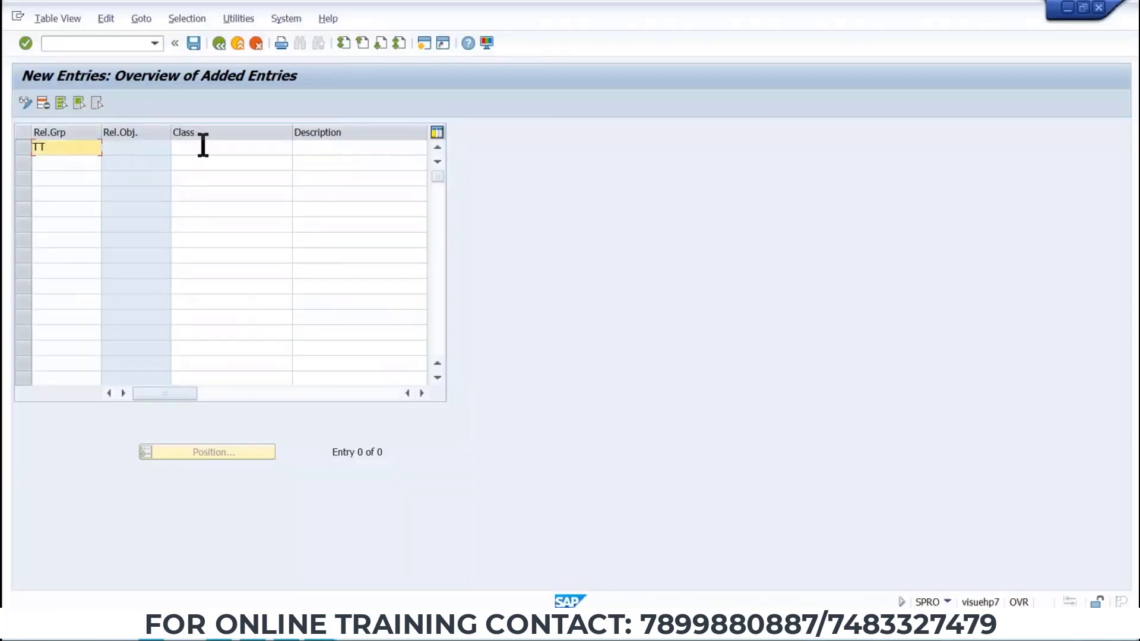
# Set the release group's class to TAT3_CLASS_REL PO, copying it from the Word table.
pyautogui.click(202, 146)
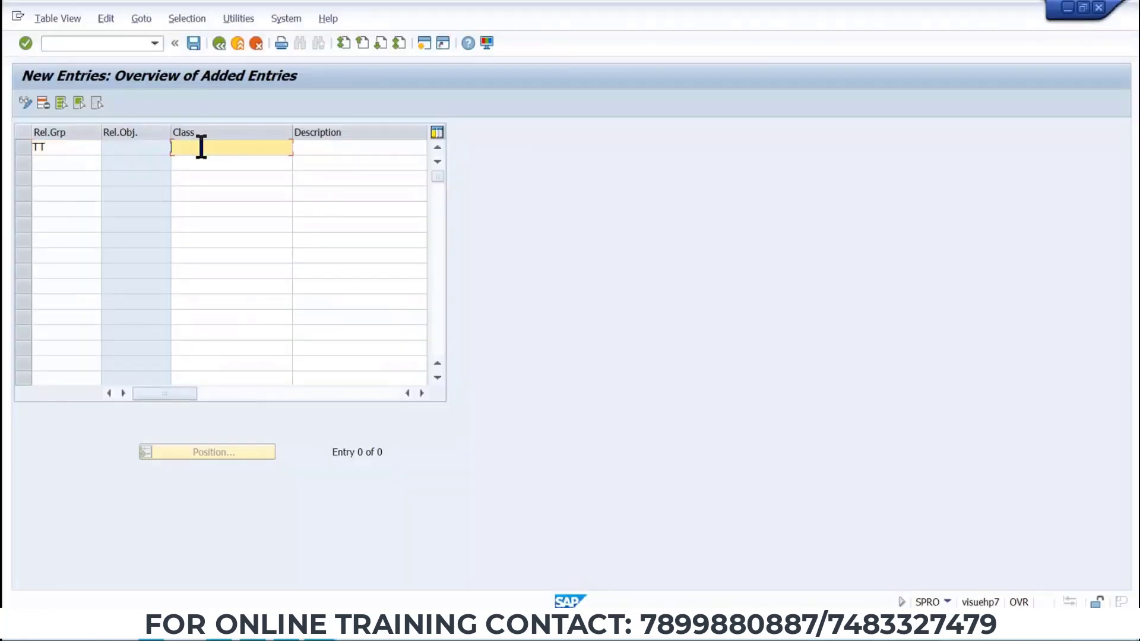
pyautogui.hotkey('ctrl', 'v')
pyautogui.moveTo(288, 149); pyautogui.dragTo(144, 154)
pyautogui.press('BackSpace')
pyautogui.hotkey('alt', 'Tab')
pyautogui.moveTo(349, 324); pyautogui.dragTo(445, 346)
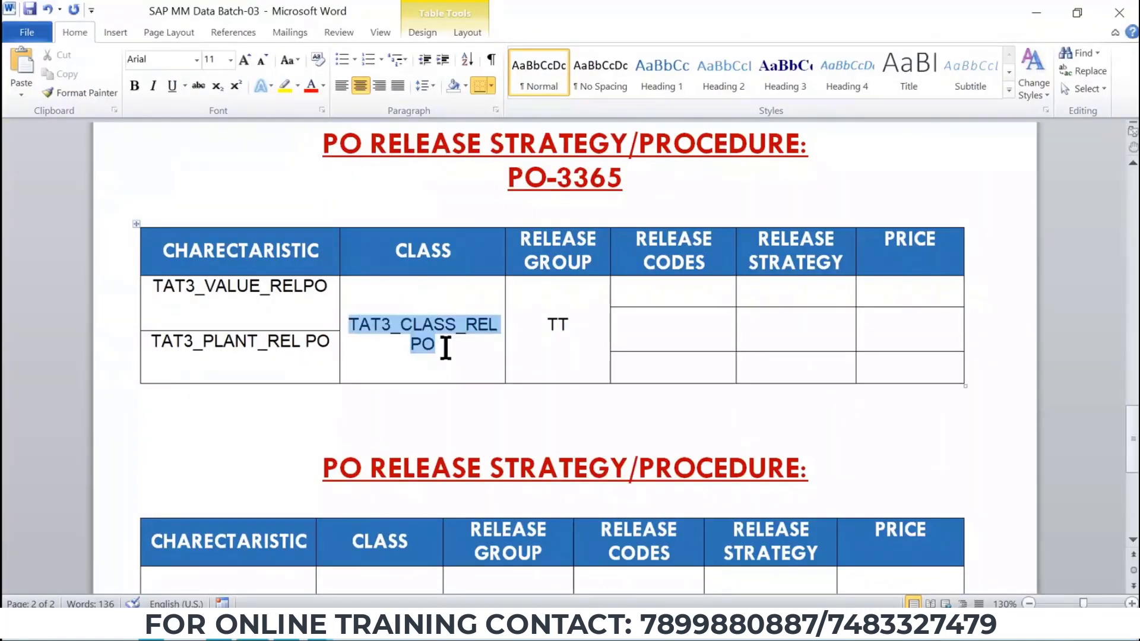
pyautogui.hotkey('ctrl', 'c')
pyautogui.hotkey('alt', 'Tab')
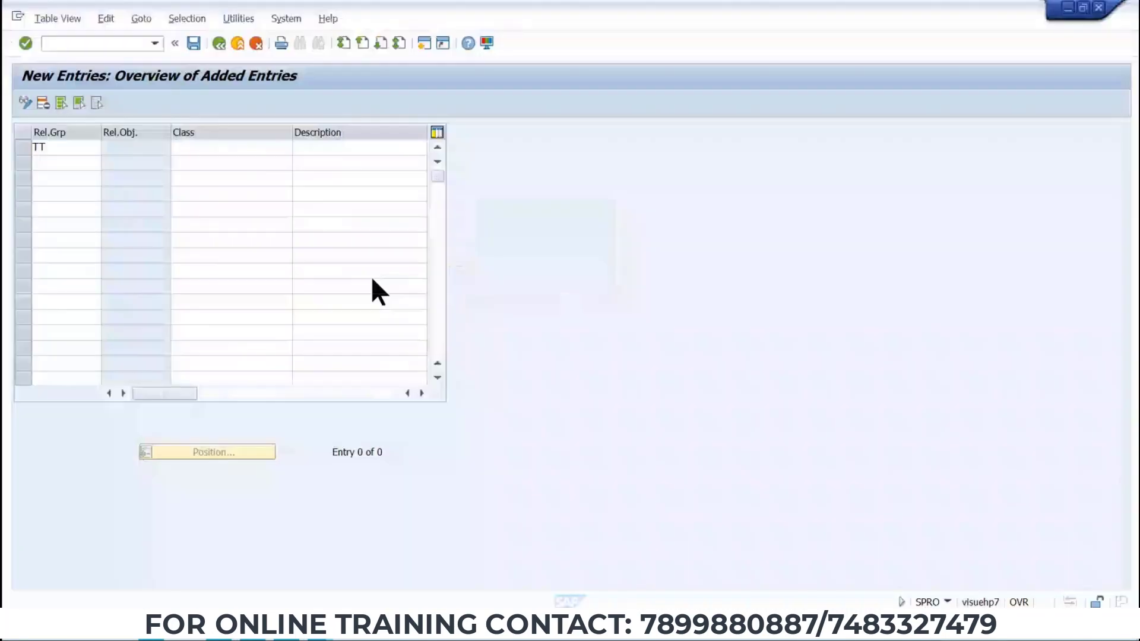
pyautogui.hotkey('ctrl', 'v')
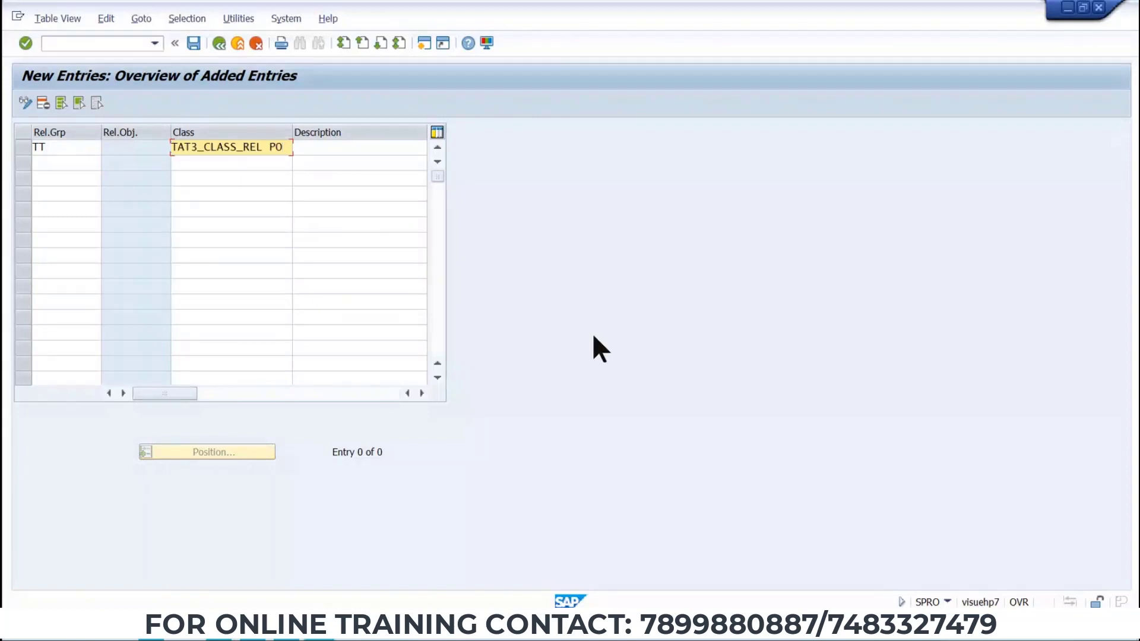
pyautogui.press('Return')
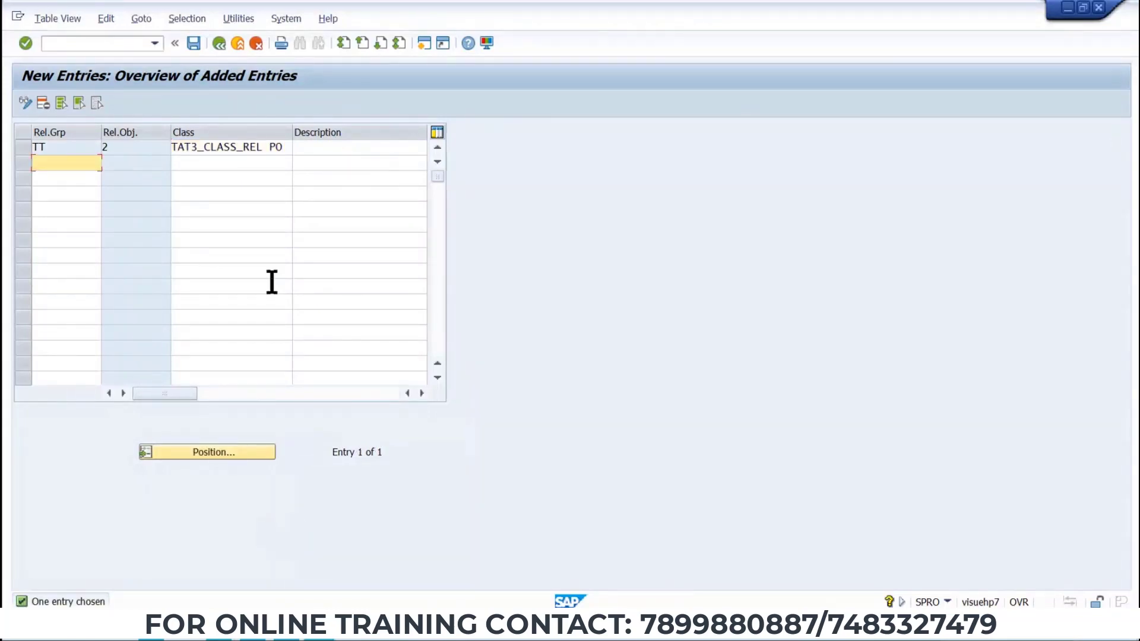
# Describe the release group as TAT3 REL GROUP and save it.
pyautogui.click(342, 148)
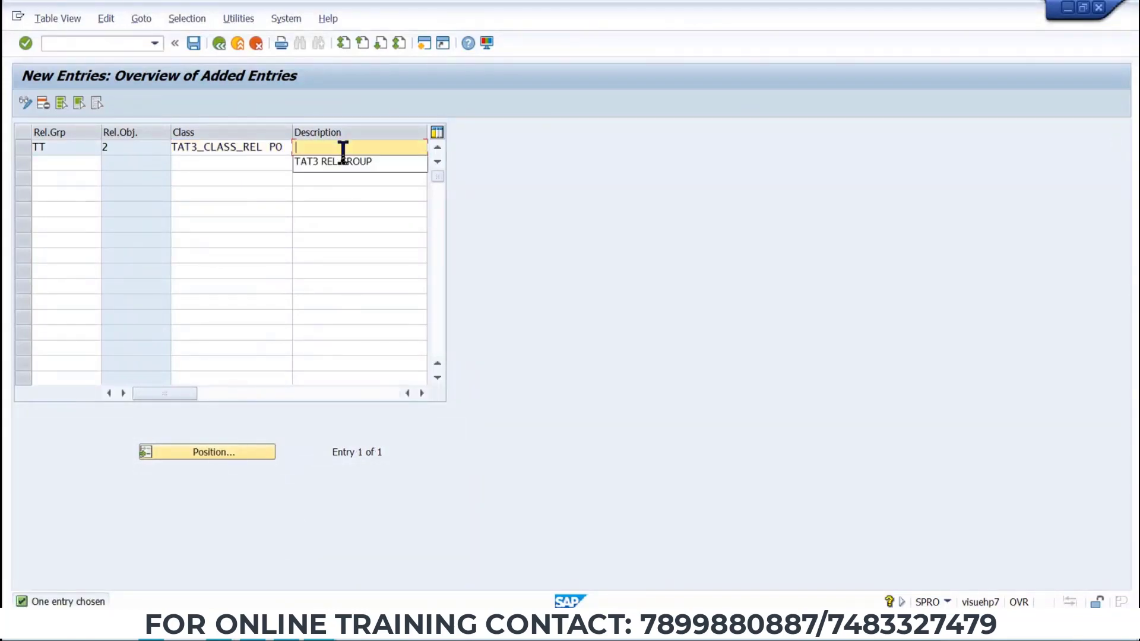
pyautogui.click(341, 161)
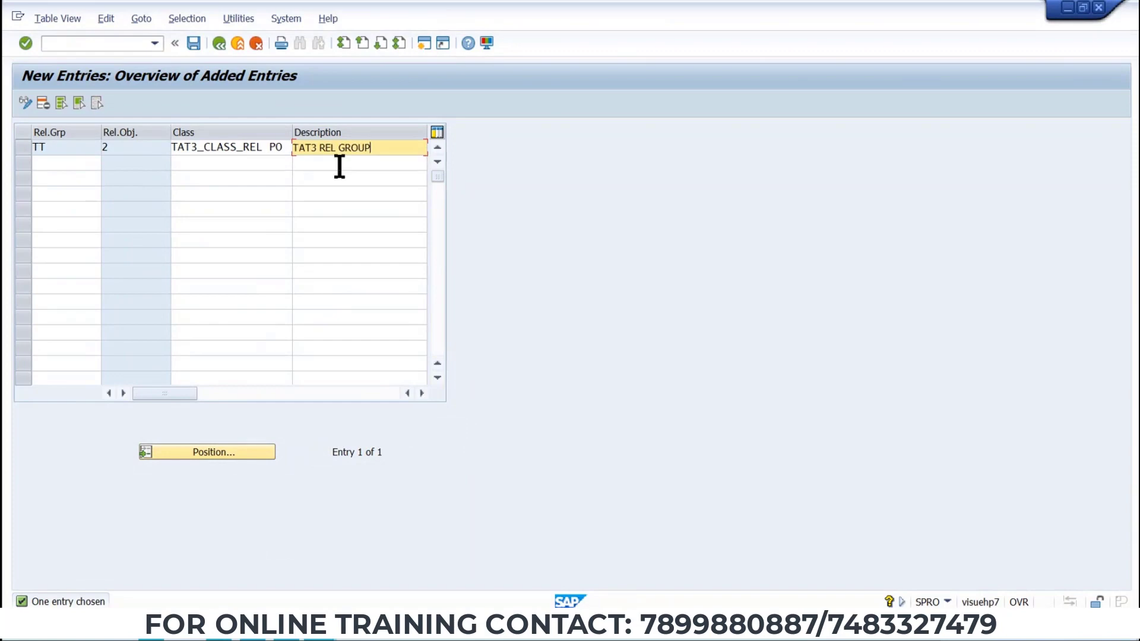
pyautogui.click(192, 43)
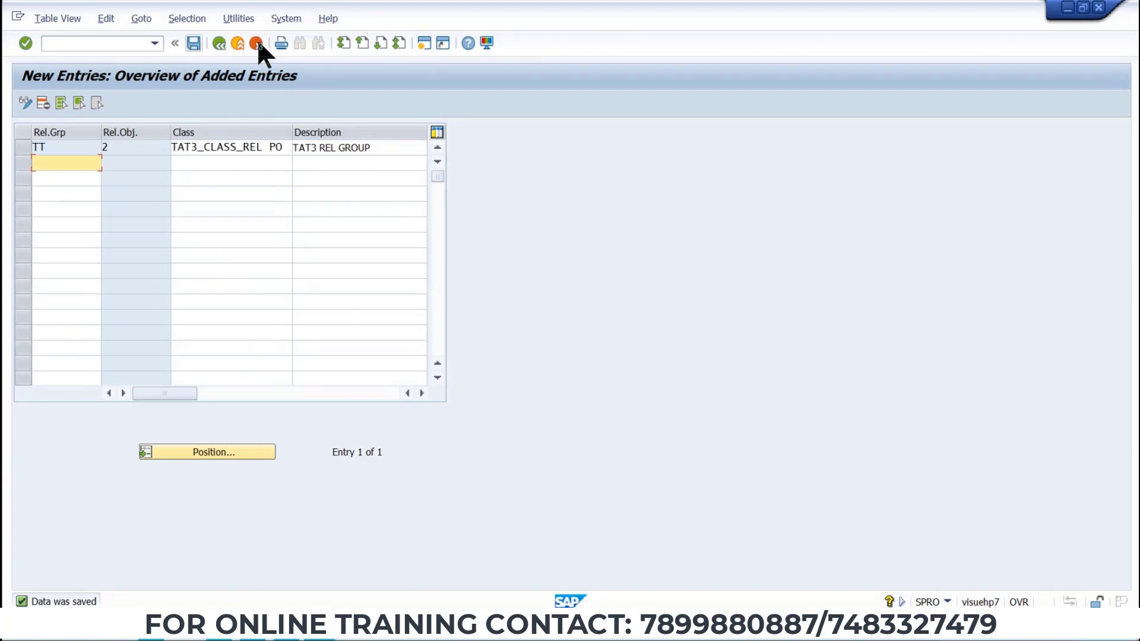
# Open Release Codes and create release code A1 described as APPROVER-1 for release group TT.
pyautogui.click(238, 43)
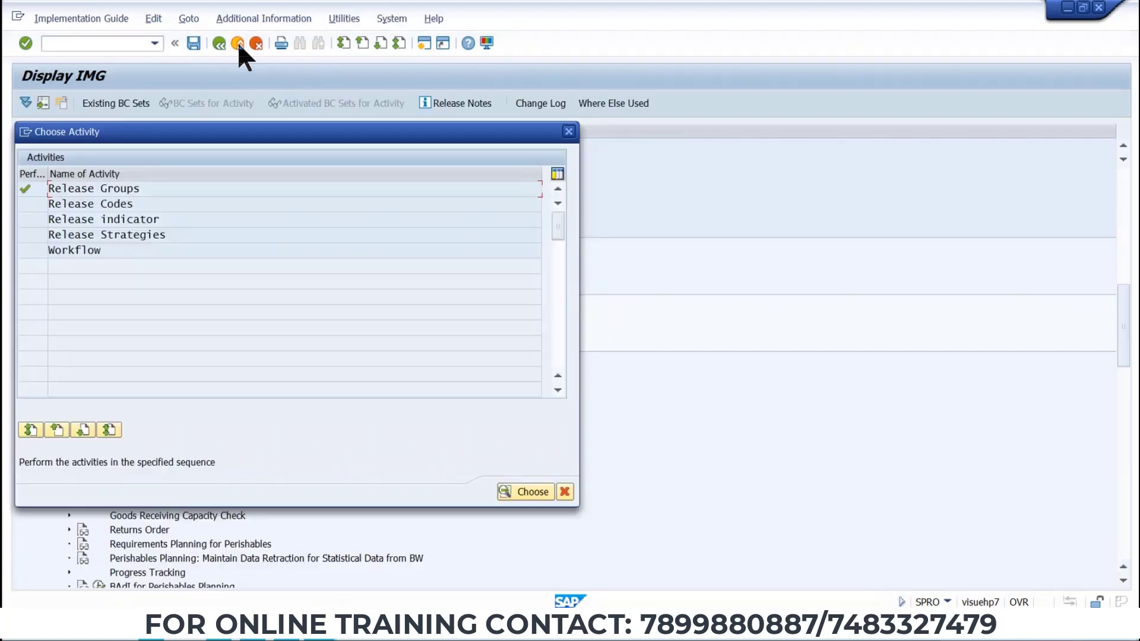
pyautogui.doubleClick(101, 203)
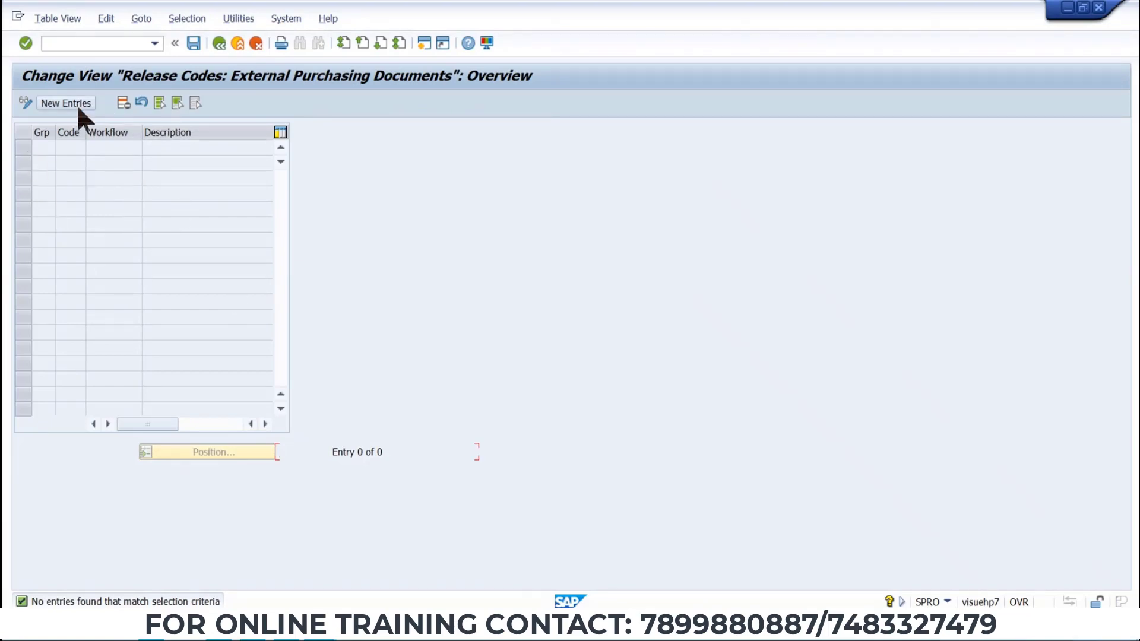
pyautogui.click(54, 102)
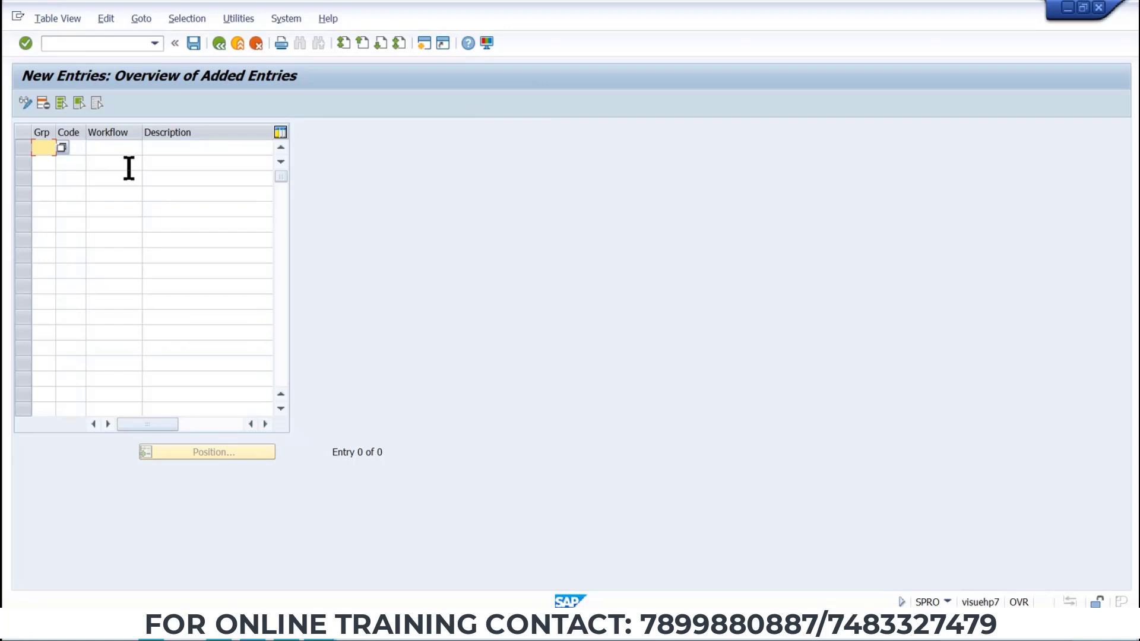
pyautogui.write('TT')
pyautogui.click(80, 147)
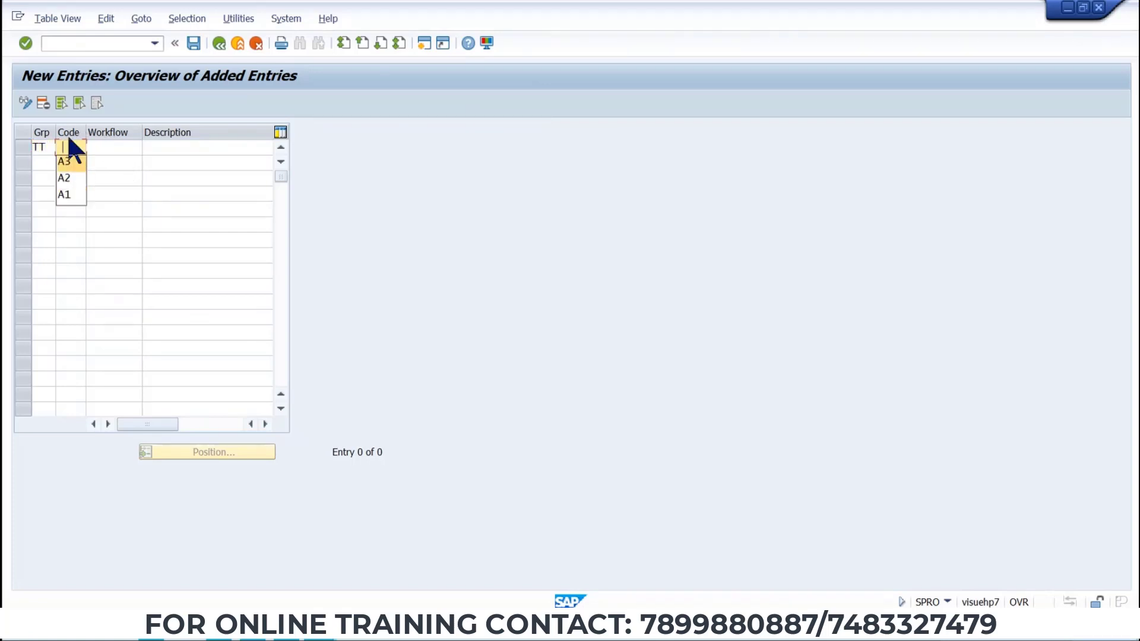
pyautogui.click(62, 193)
pyautogui.click(177, 149)
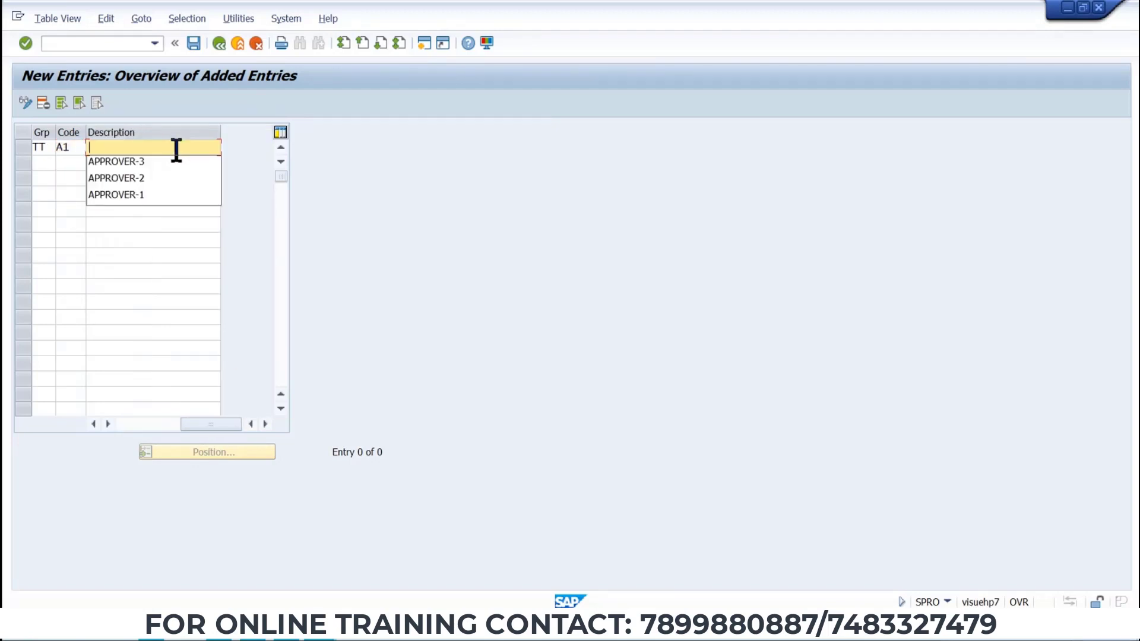
pyautogui.click(158, 195)
# Add release code A2 described as APPROVER-2 for release group TT.
pyautogui.click(39, 164)
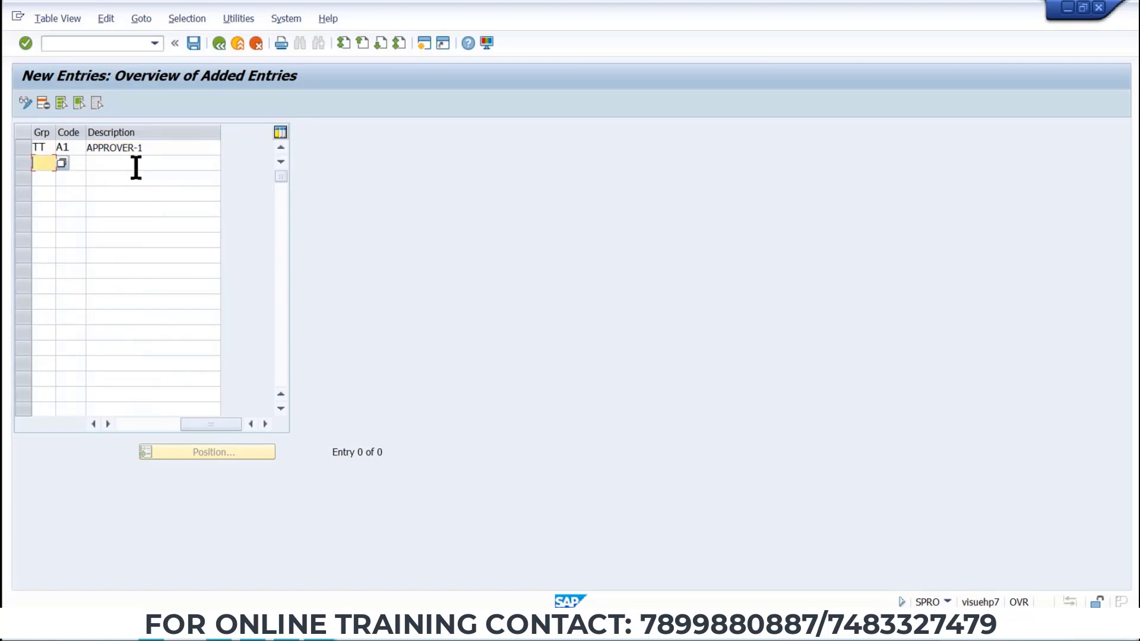
pyautogui.write('TT')
pyautogui.click(79, 167)
pyautogui.press('space')
pyautogui.click(71, 193)
pyautogui.click(105, 166)
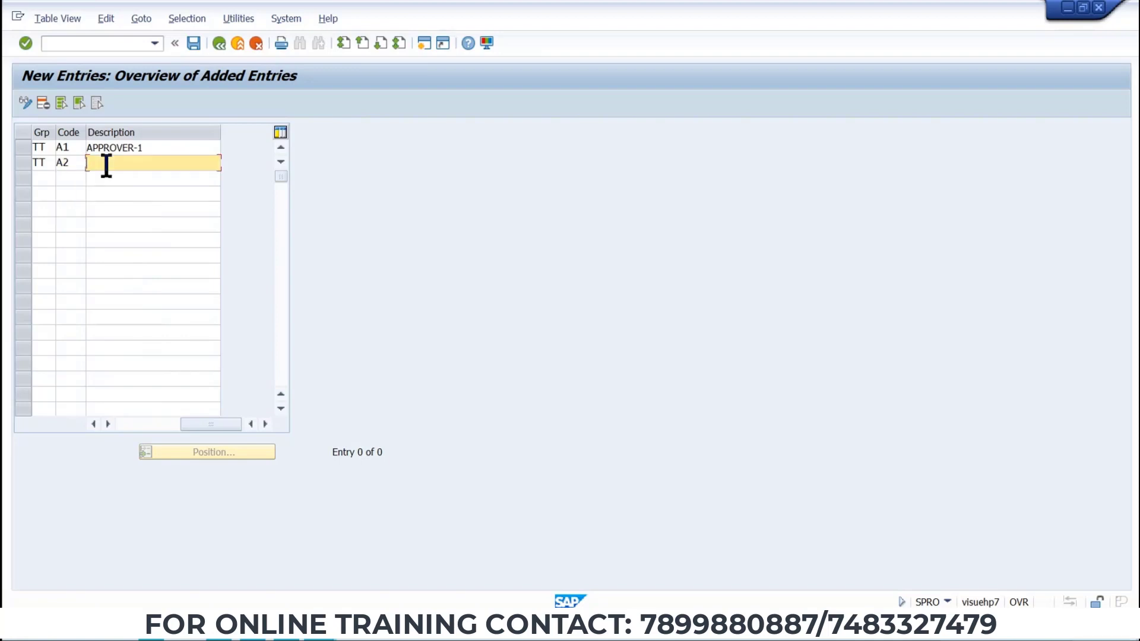
pyautogui.press('space')
pyautogui.click(106, 192)
# Add release code A3 described as APPROVER-3 for release group TT and save the entries under the customizing request.
pyautogui.click(38, 179)
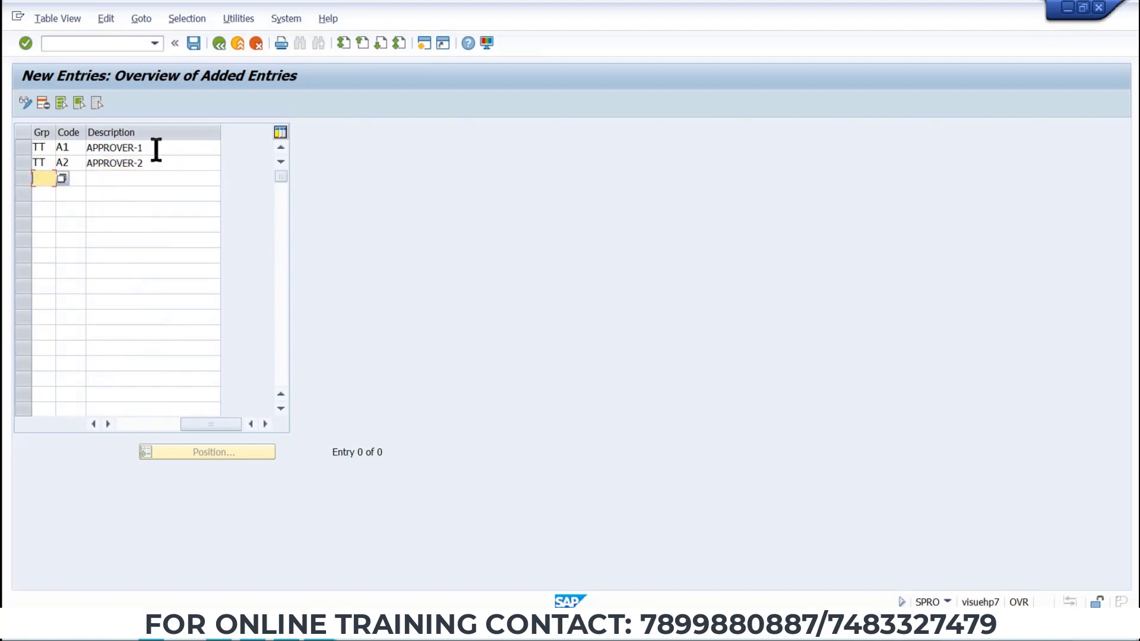
pyautogui.press('space')
pyautogui.write('TT')
pyautogui.click(72, 179)
pyautogui.click(70, 191)
pyautogui.click(109, 178)
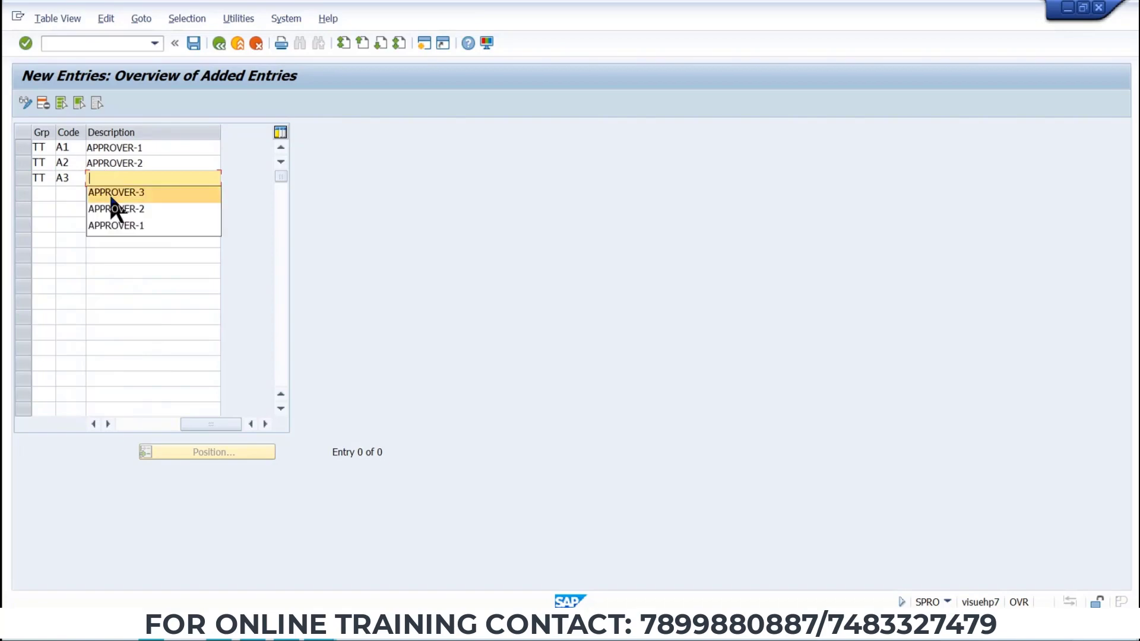
pyautogui.click(146, 194)
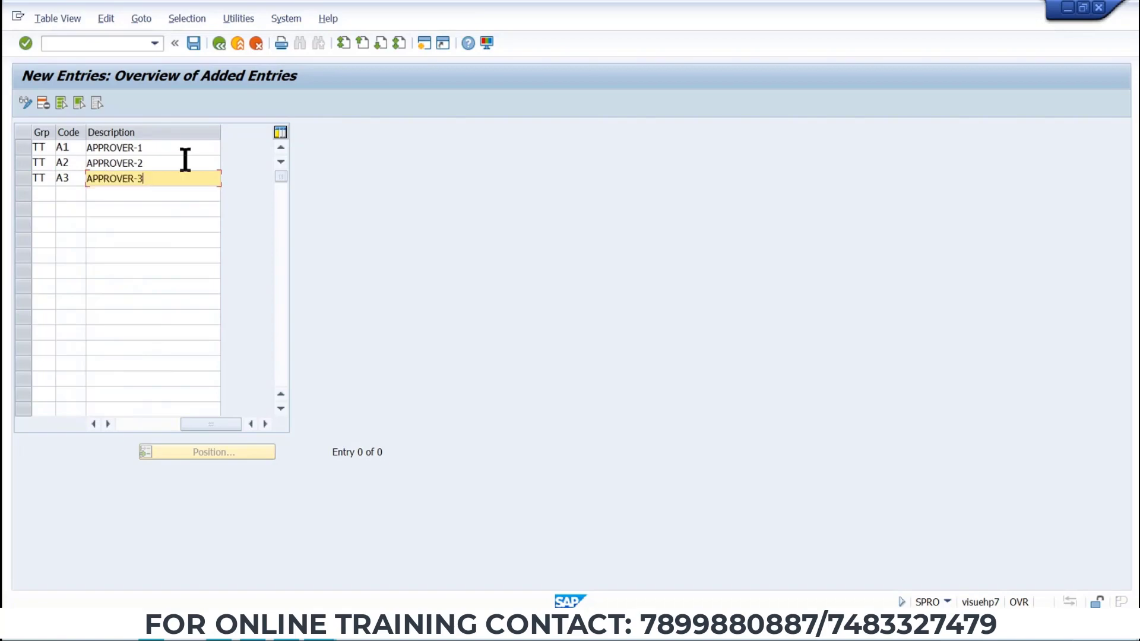
pyautogui.click(194, 45)
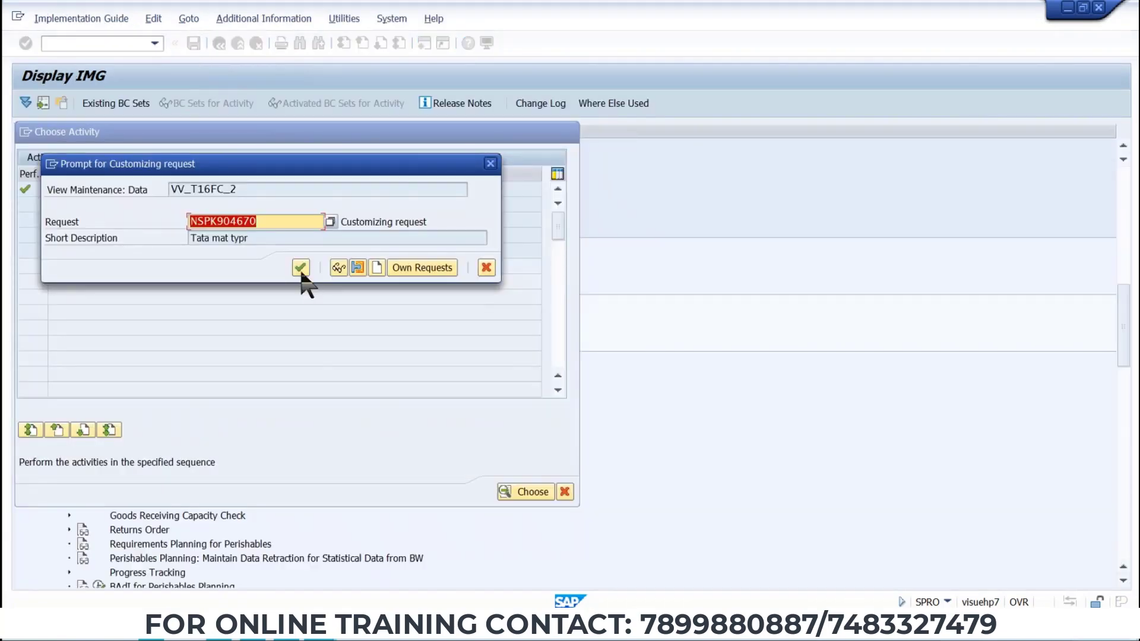
pyautogui.click(300, 269)
# Record release codes A1, A2 and A3 in the Word table's release codes column.
pyautogui.hotkey('alt', 'Tab')
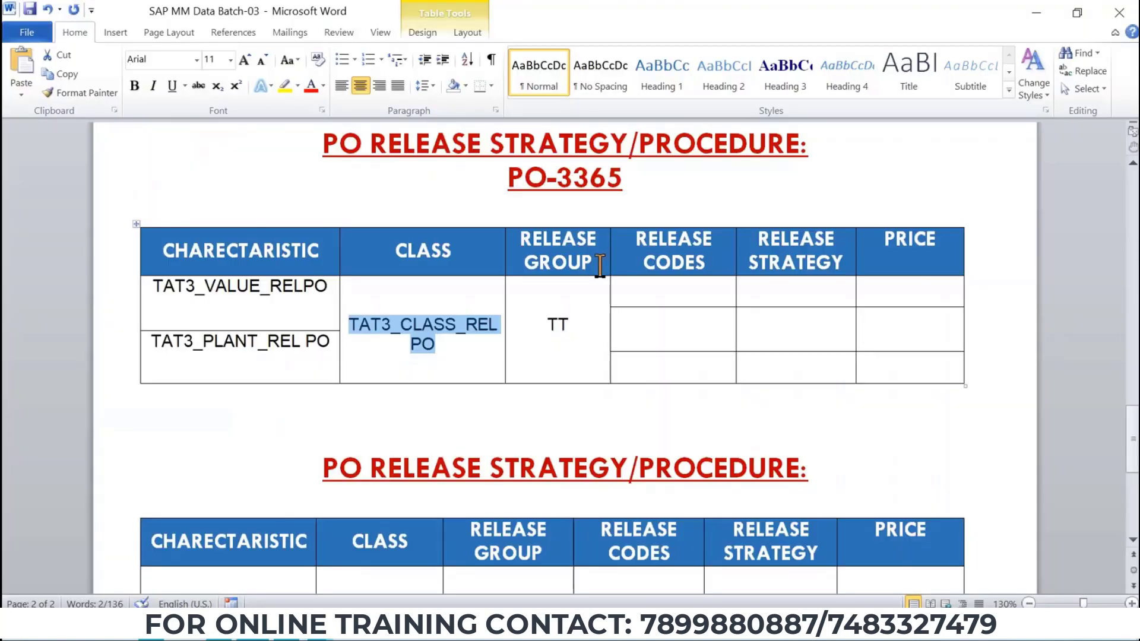
pyautogui.click(697, 286)
pyautogui.write('A1')
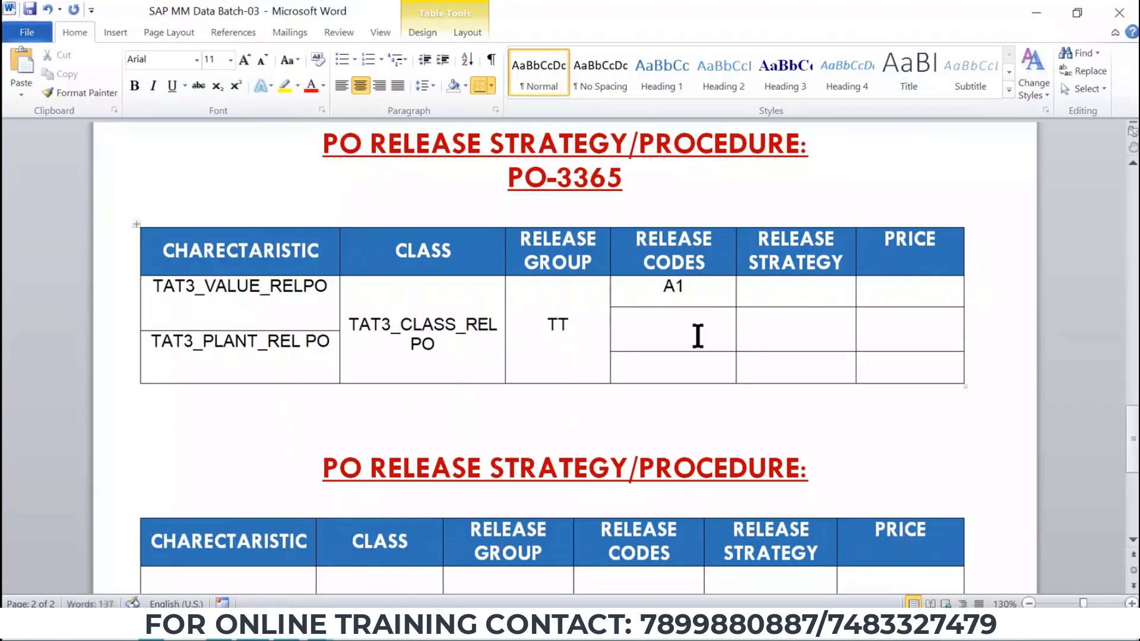
pyautogui.click(696, 335)
pyautogui.write('A2')
pyautogui.click(692, 357)
pyautogui.write('A3')
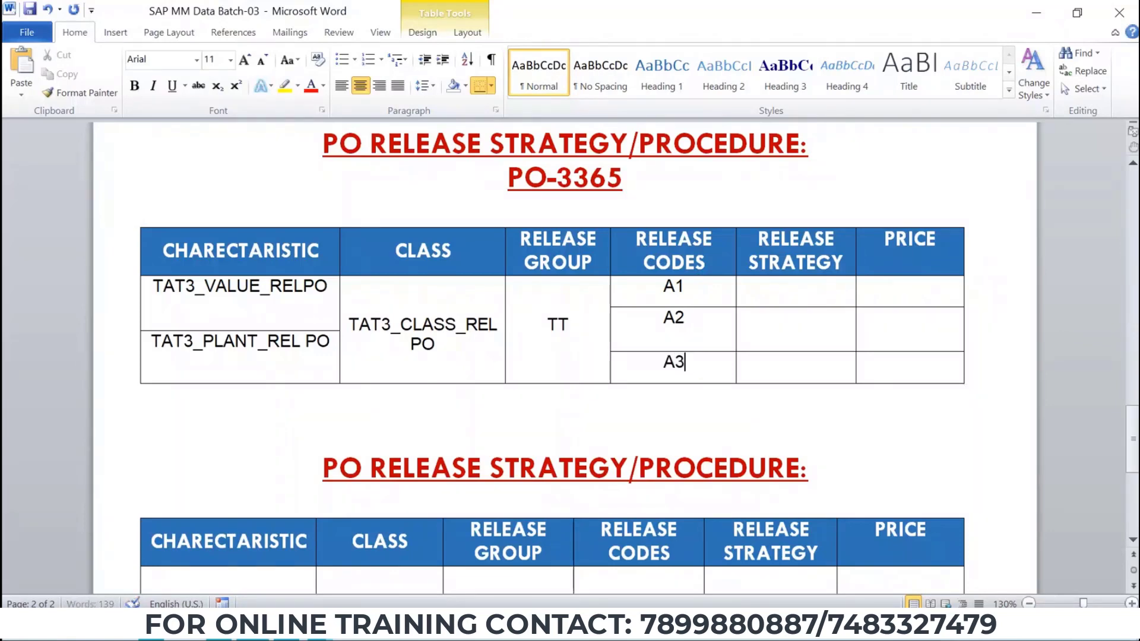
pyautogui.hotkey('alt', 'Tab')
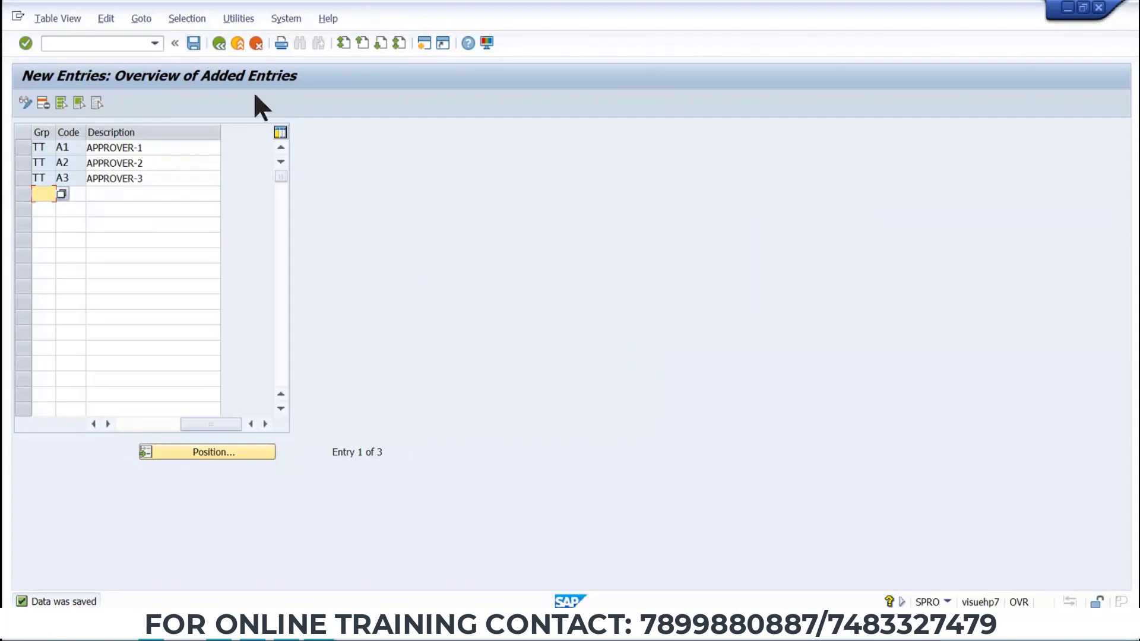
# Open the Release indicator activity, review the existing release indicators, and return to the activity list.
pyautogui.hotkey('ctrl', 's')
pyautogui.press('F3')
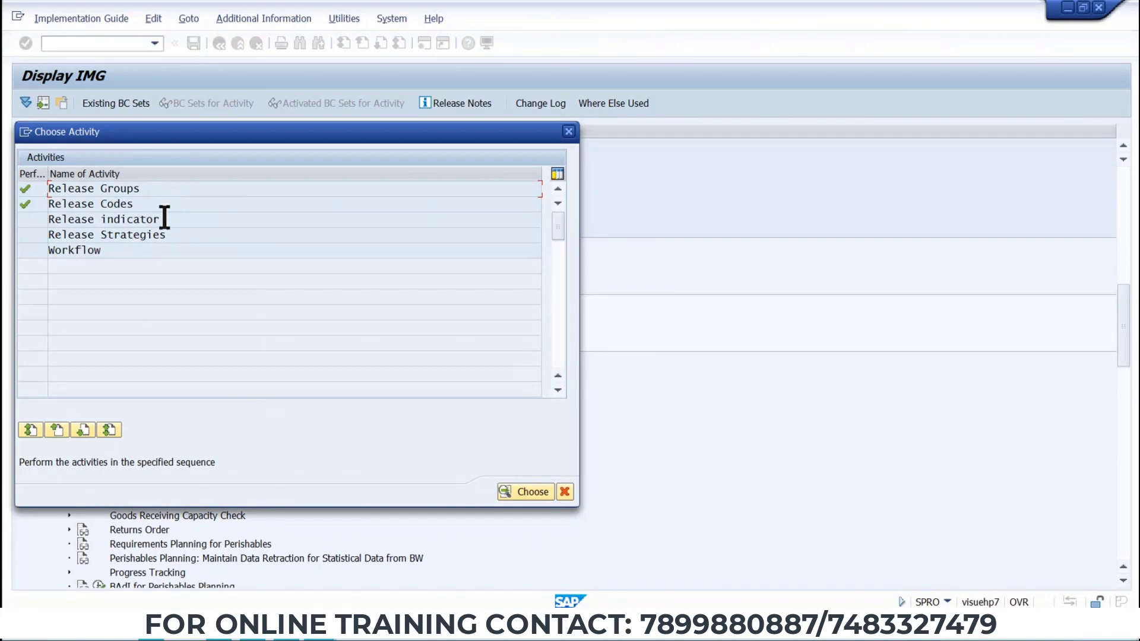
pyautogui.doubleClick(164, 218)
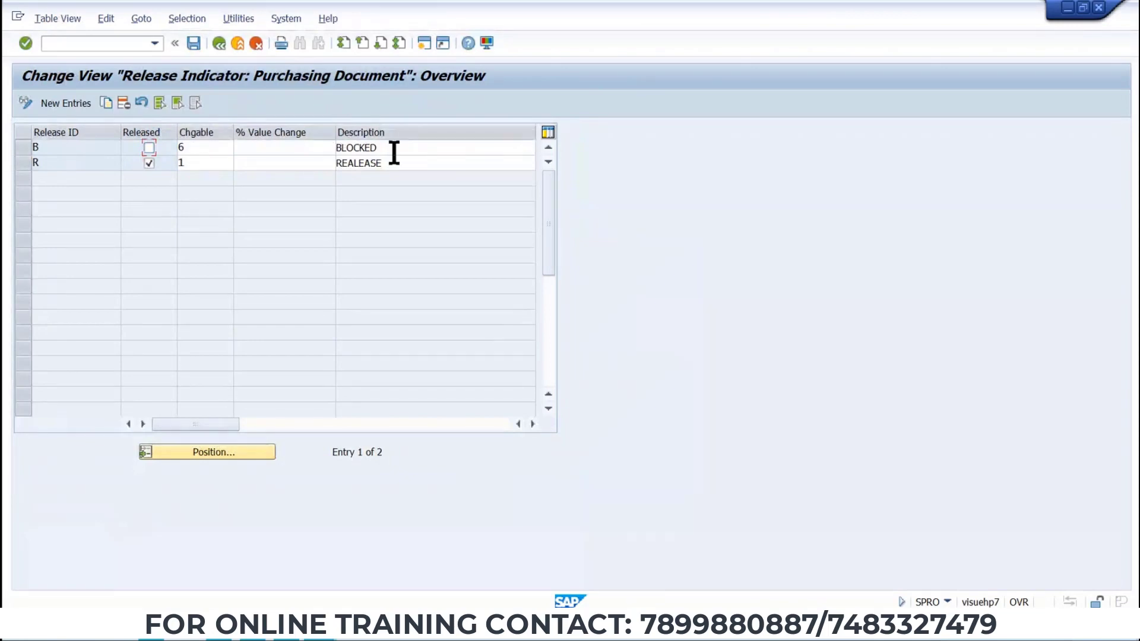
pyautogui.click(210, 146)
pyautogui.doubleClick(210, 146)
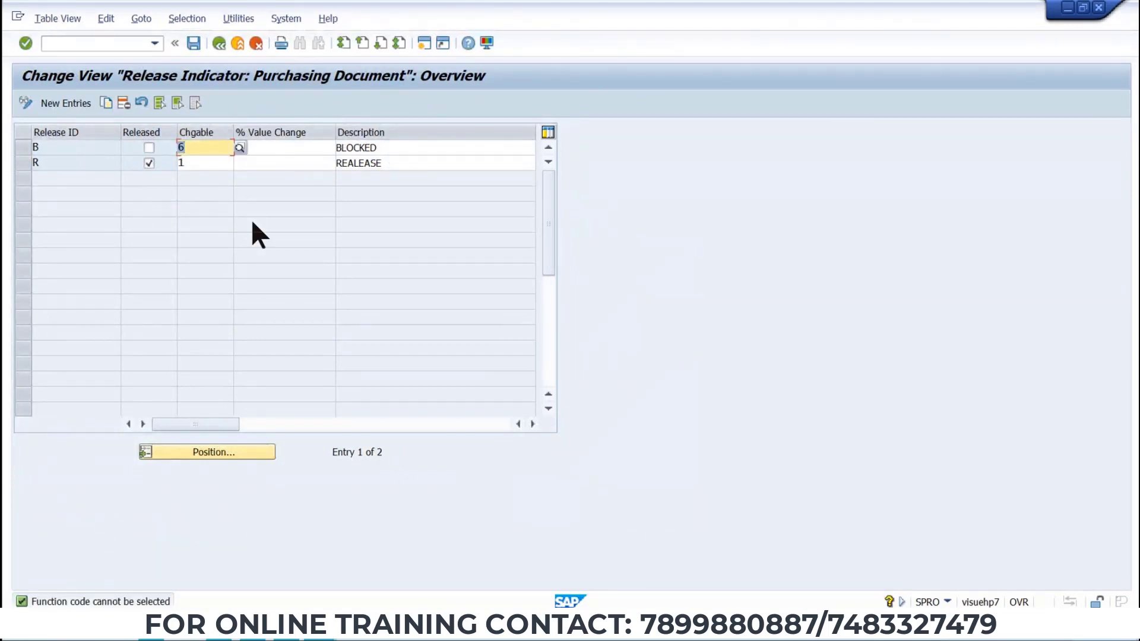
pyautogui.click(194, 42)
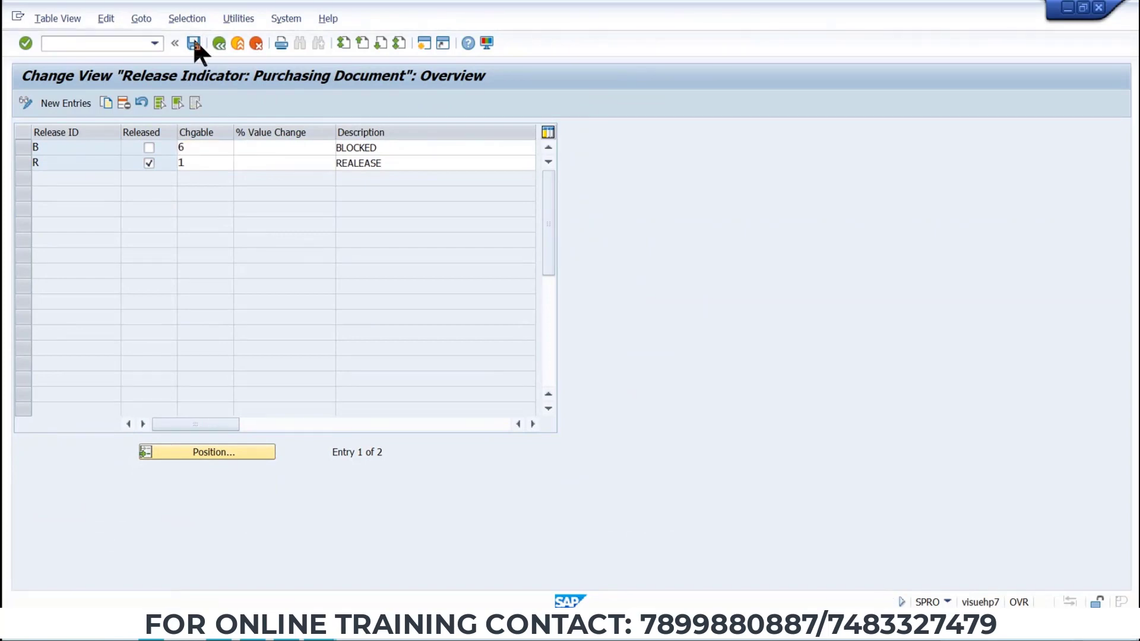
pyautogui.click(219, 42)
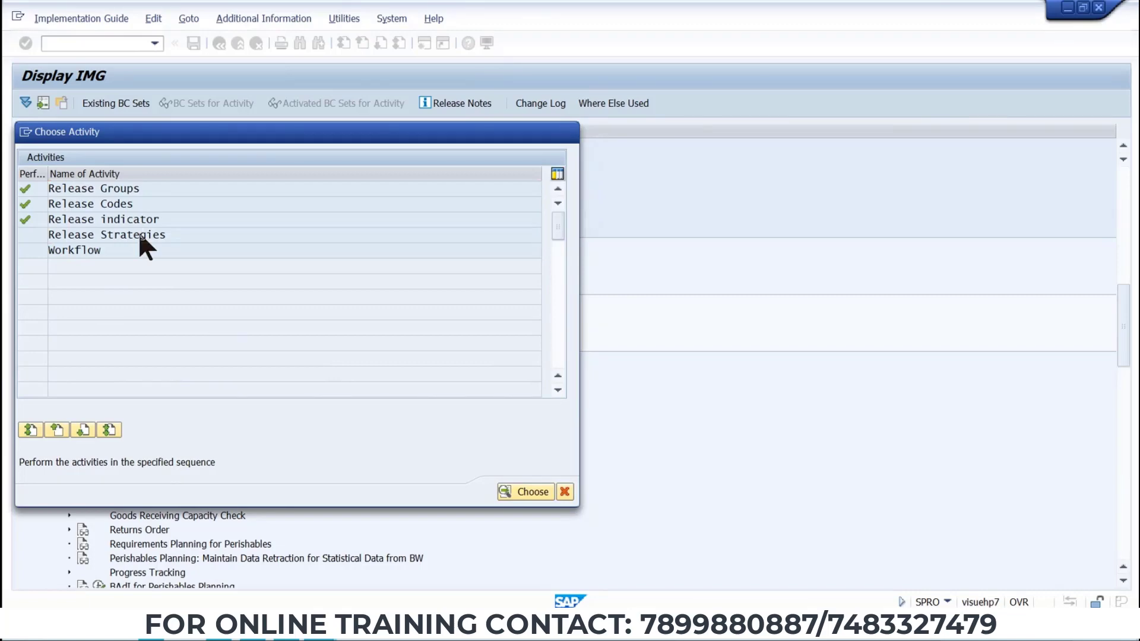
# Create a new release strategy entry with release group TT and strategy S1.
pyautogui.doubleClick(141, 237)
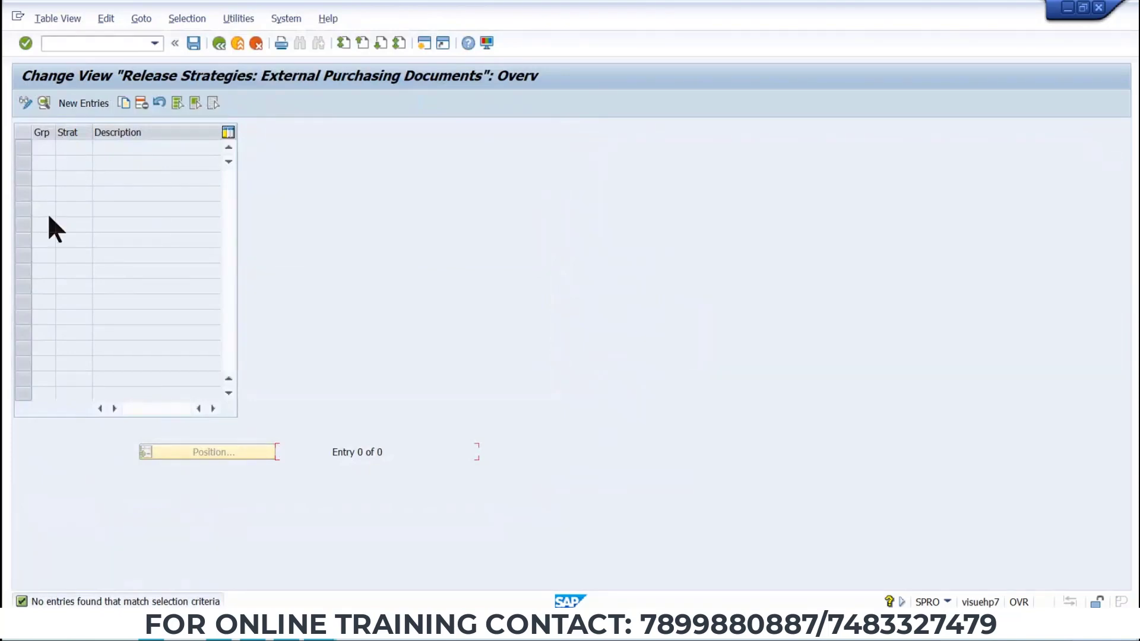
pyautogui.click(72, 103)
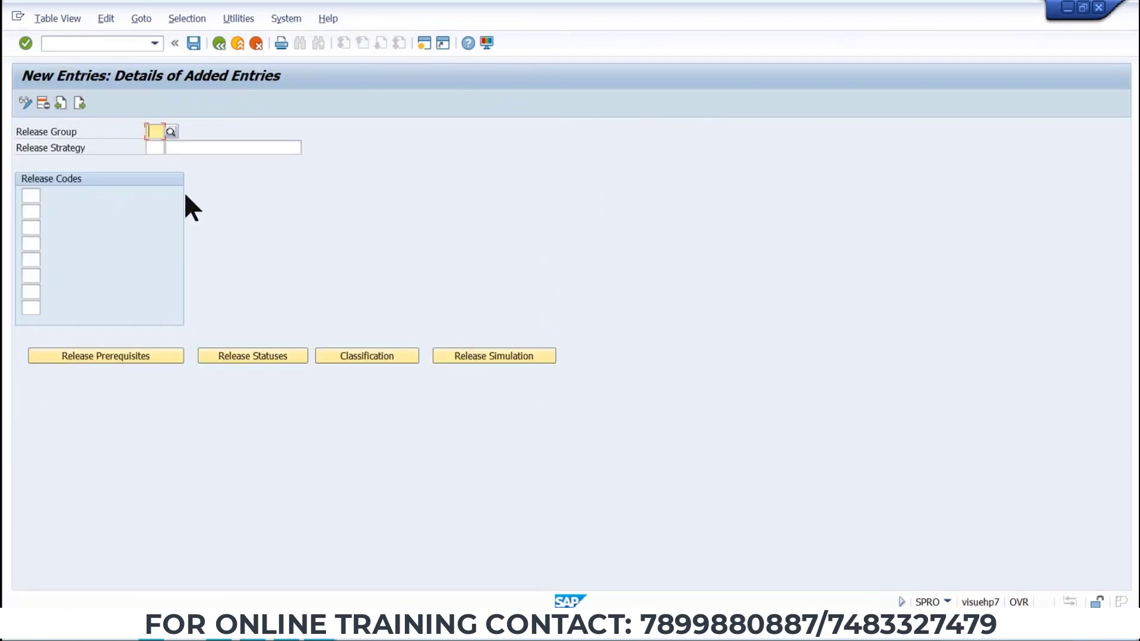
pyautogui.write('TT')
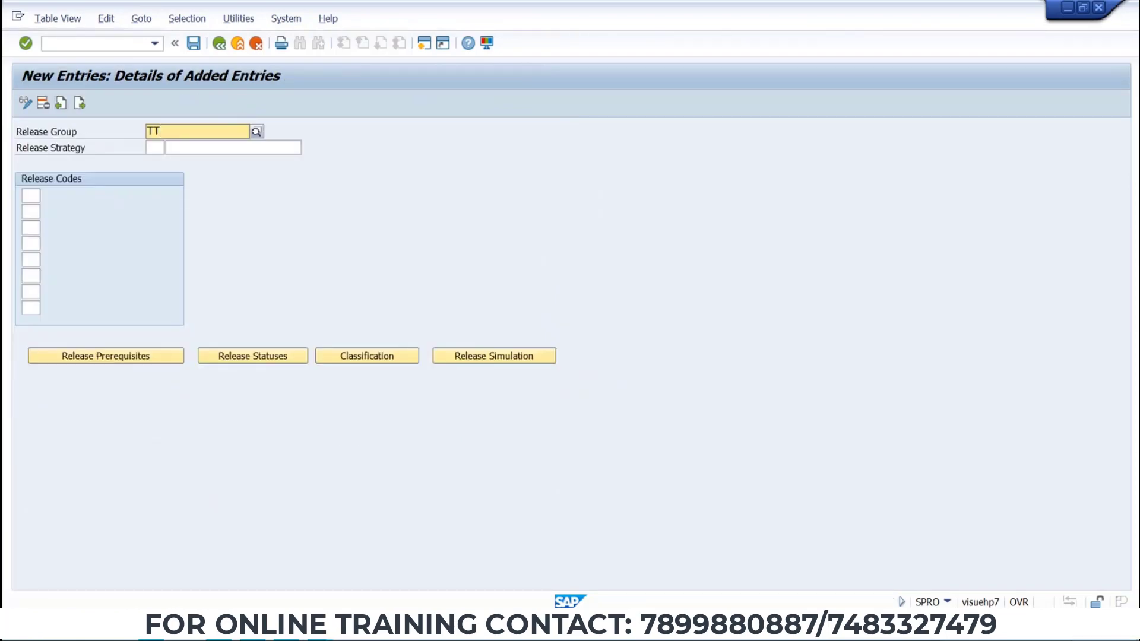
pyautogui.hotkey('alt', 'Tab')
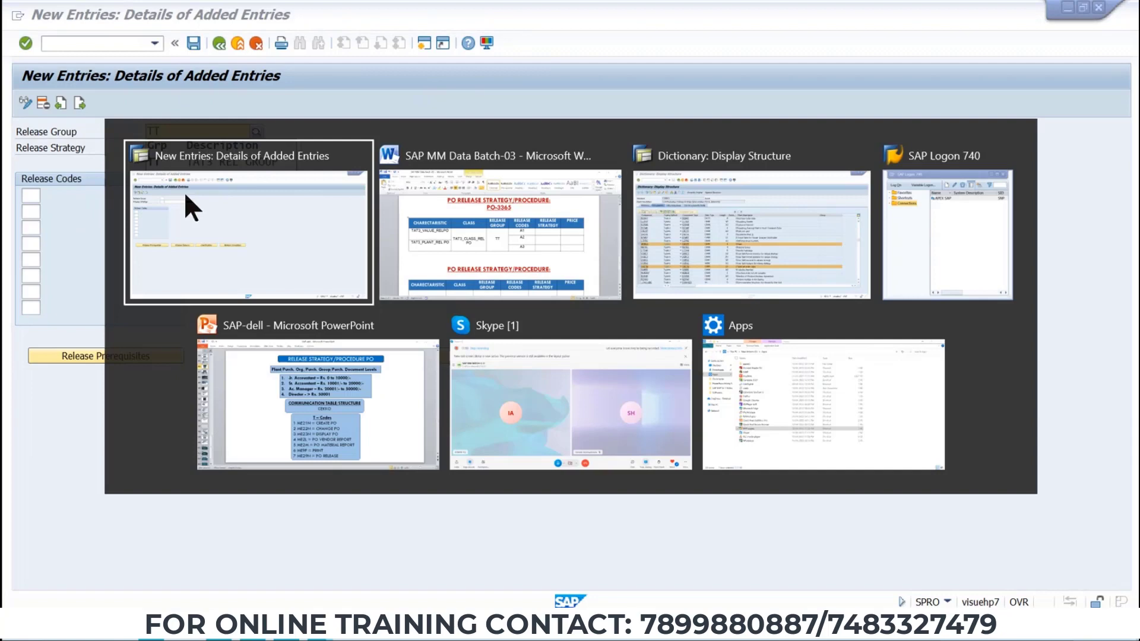
pyautogui.click(547, 249)
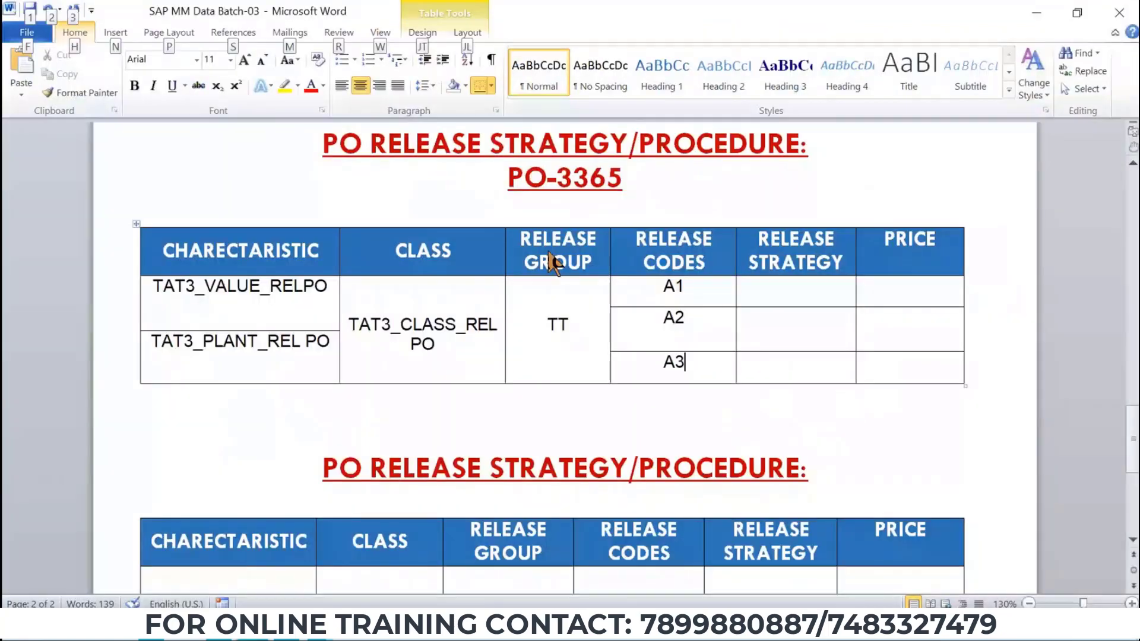
pyautogui.hotkey('alt', 'Tab')
pyautogui.click(546, 255)
pyautogui.write('1')
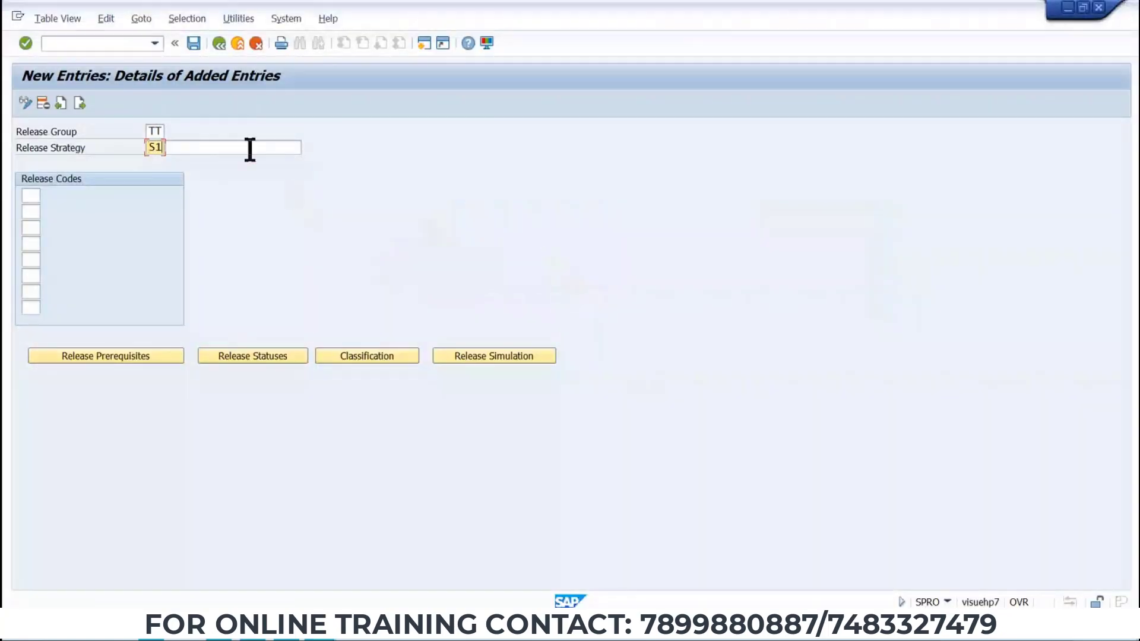
# Describe the release strategy as TAT3 STRATEGY 1.
pyautogui.click(250, 147)
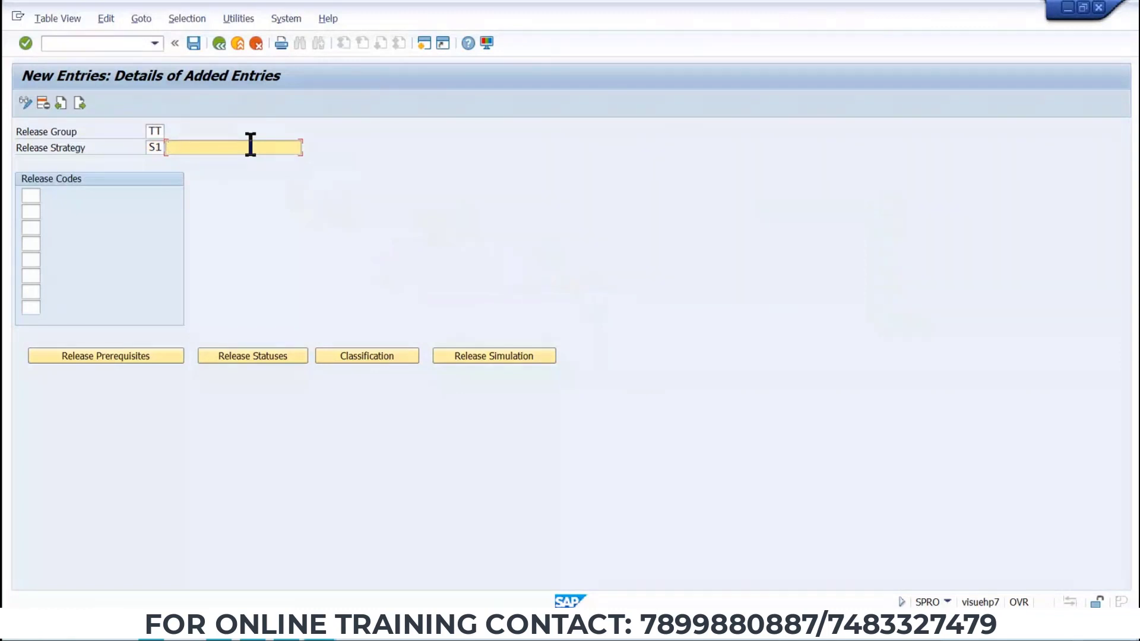
pyautogui.write('LEV')
pyautogui.press('BackSpace')
pyautogui.press('BackSpace')
pyautogui.press('BackSpace')
pyautogui.write('TAT3 STRATEGY 1')
pyautogui.moveTo(264, 145); pyautogui.dragTo(3, 154)
# Assign release code A1 to the strategy and check its release prerequisites.
pyautogui.click(27, 197)
pyautogui.write('A1')
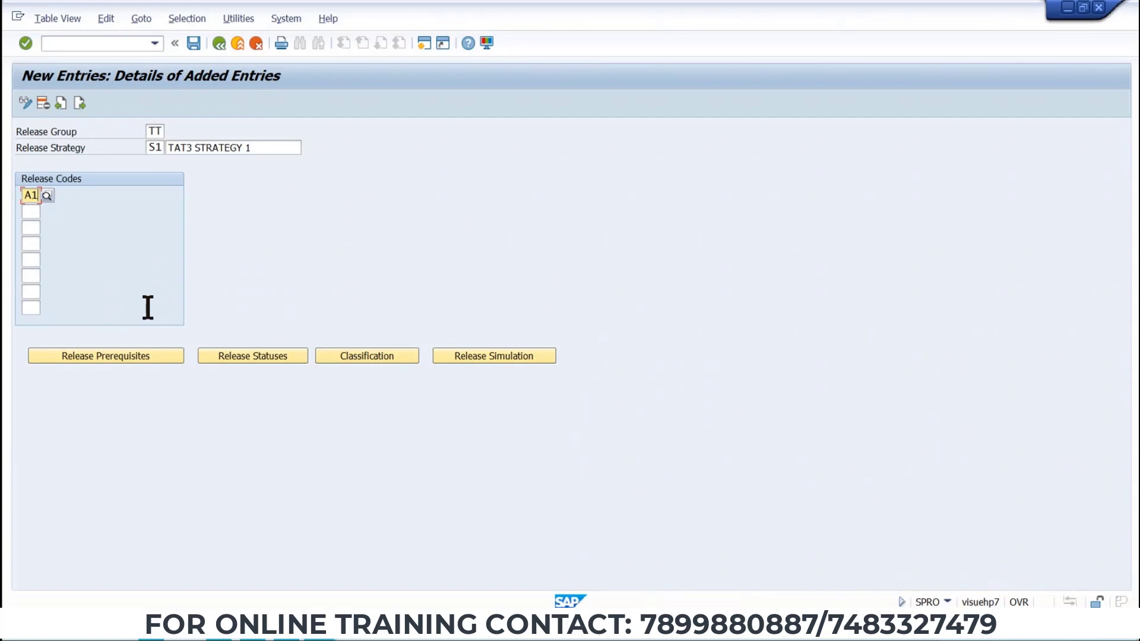
pyautogui.press('Return')
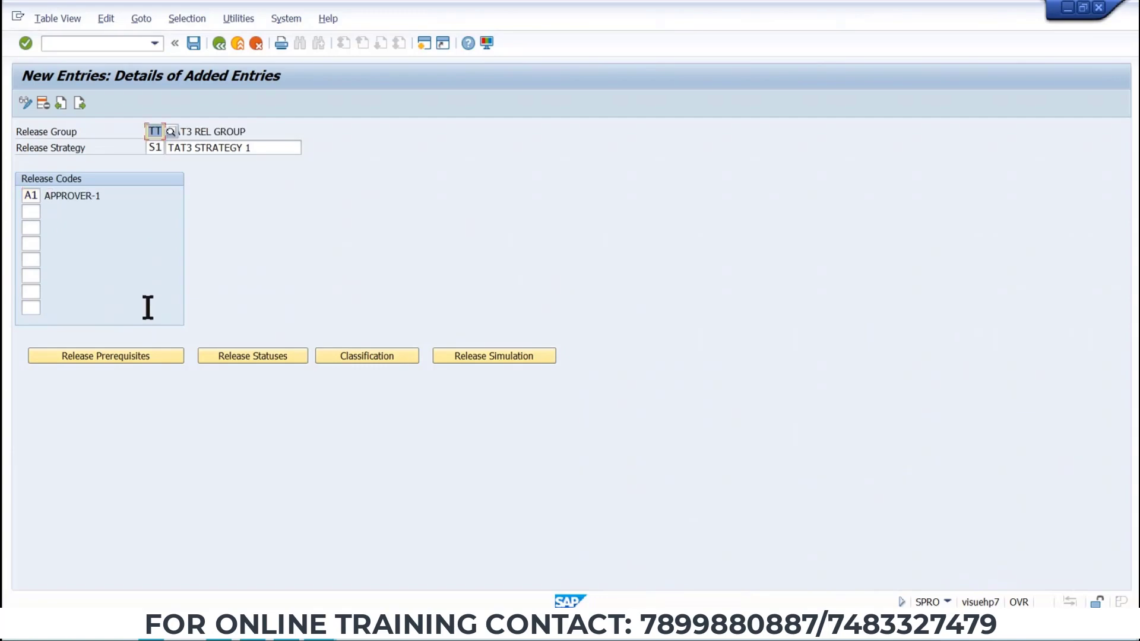
pyautogui.click(114, 355)
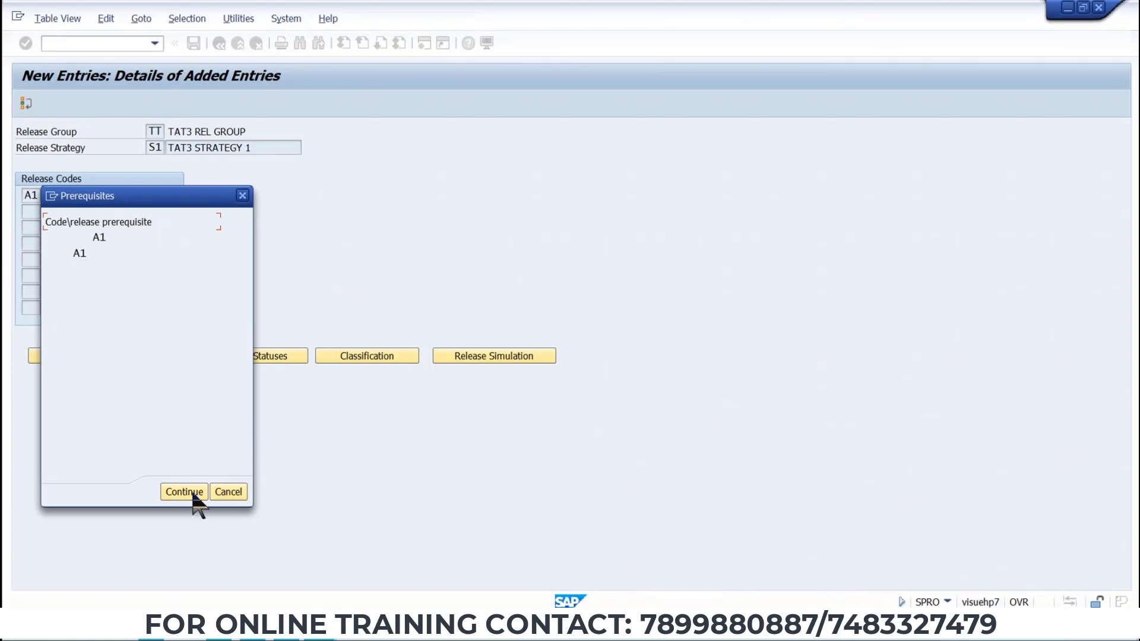
pyautogui.click(193, 496)
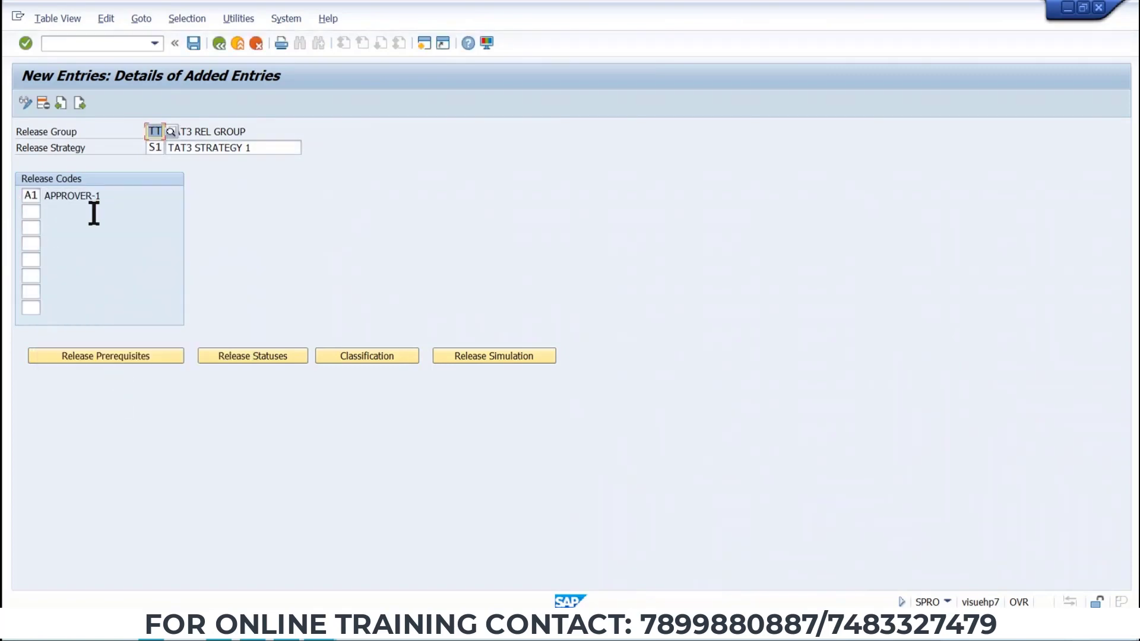
# Add release codes A2 and A3 and set prerequisites so A2 requires A1 and A3 requires A1 and A2.
pyautogui.click(29, 211)
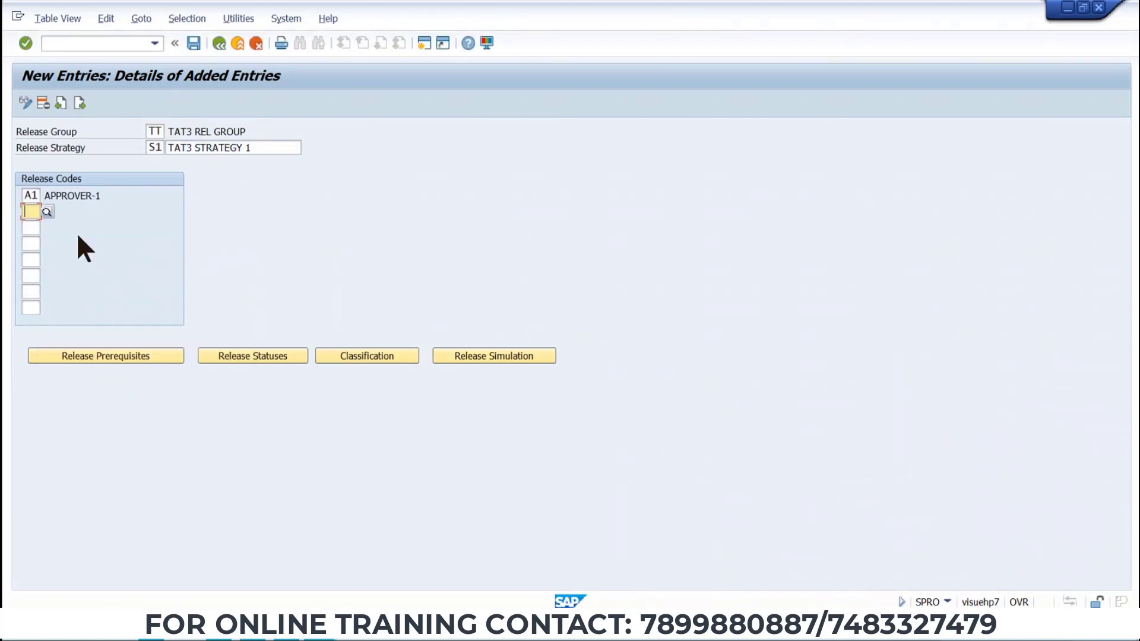
pyautogui.click(38, 232)
pyautogui.click(36, 230)
pyautogui.click(35, 231)
pyautogui.click(32, 240)
pyautogui.click(152, 355)
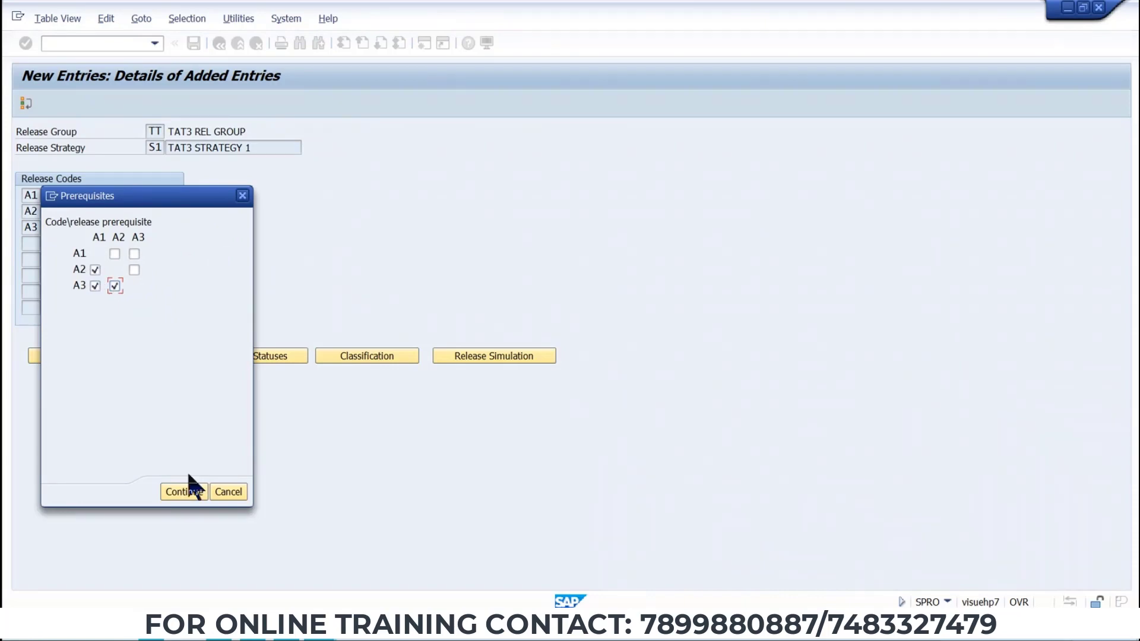
pyautogui.click(185, 492)
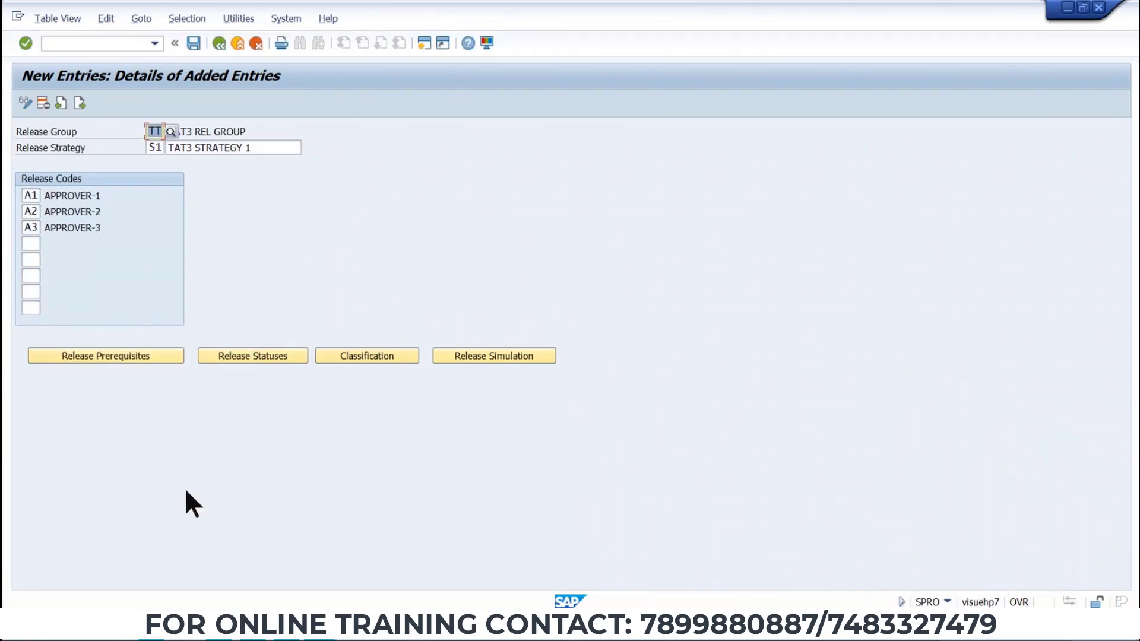
# In release statuses, set the release indicator to R (release) for the status where A1 and A2 have approved.
pyautogui.click(238, 356)
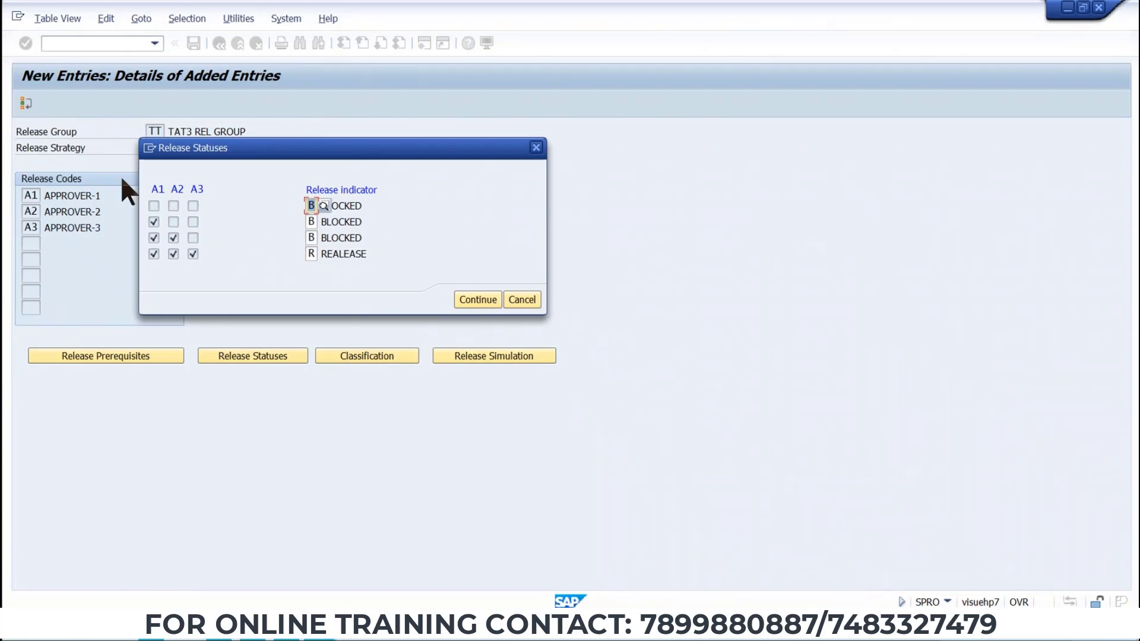
pyautogui.moveTo(212, 153); pyautogui.dragTo(451, 136)
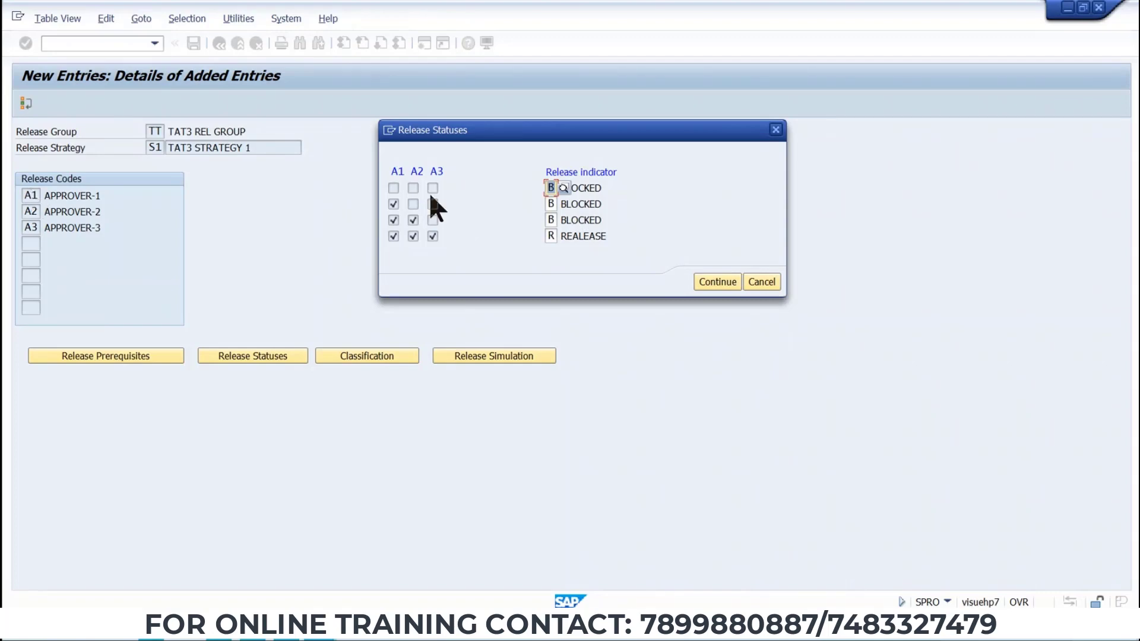
pyautogui.click(548, 204)
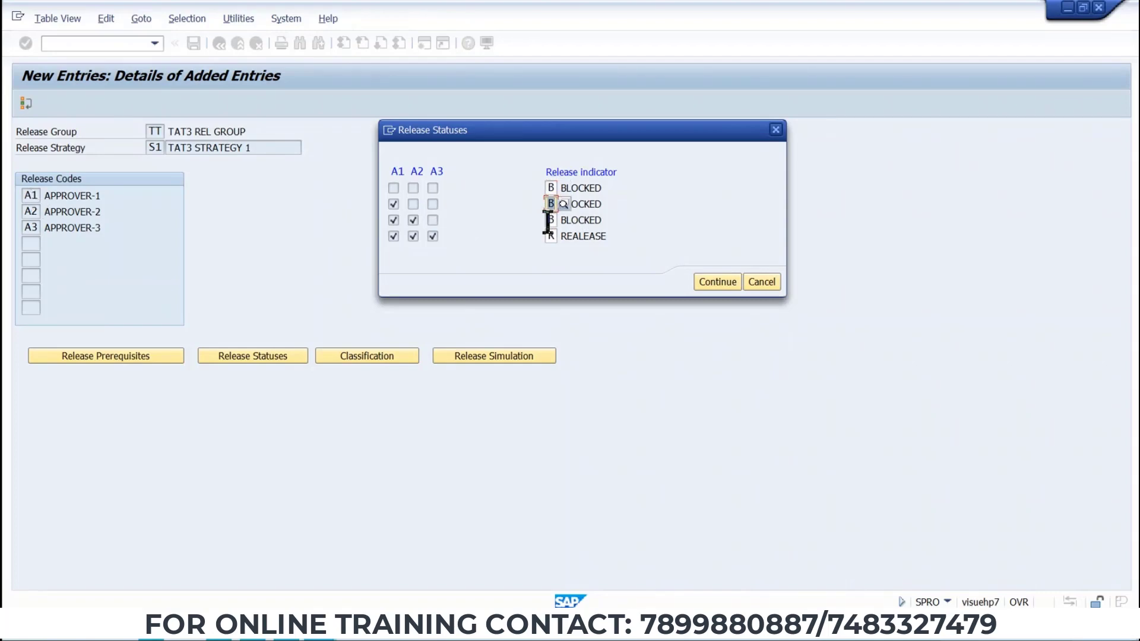
pyautogui.click(550, 219)
pyautogui.click(548, 204)
pyautogui.click(549, 221)
pyautogui.click(549, 205)
pyautogui.click(548, 220)
pyautogui.click(564, 221)
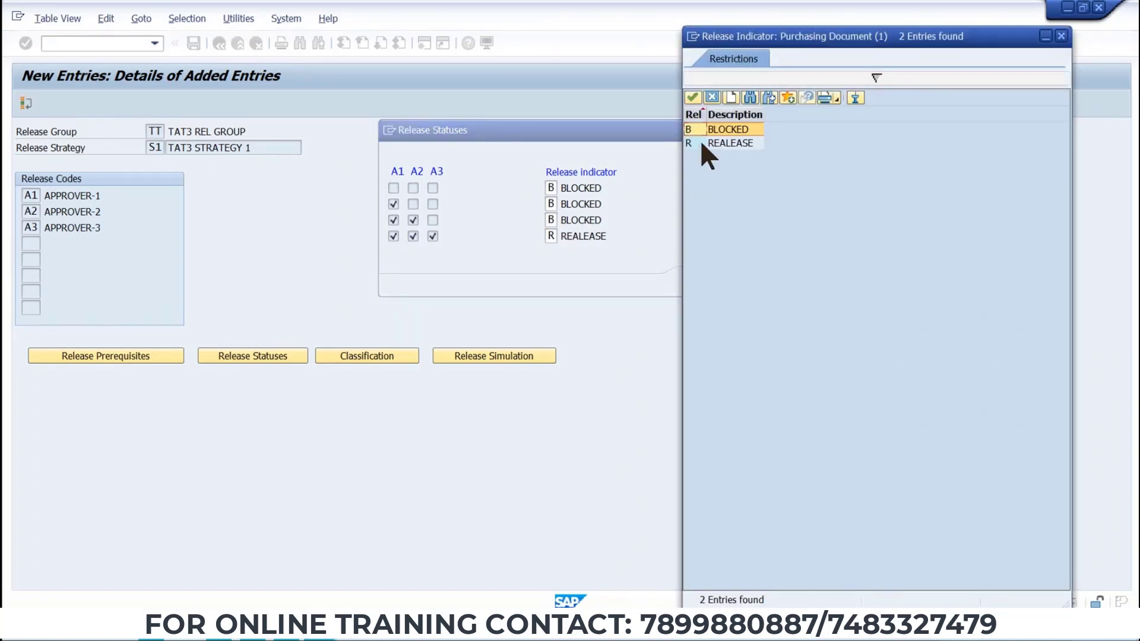
pyautogui.doubleClick(701, 143)
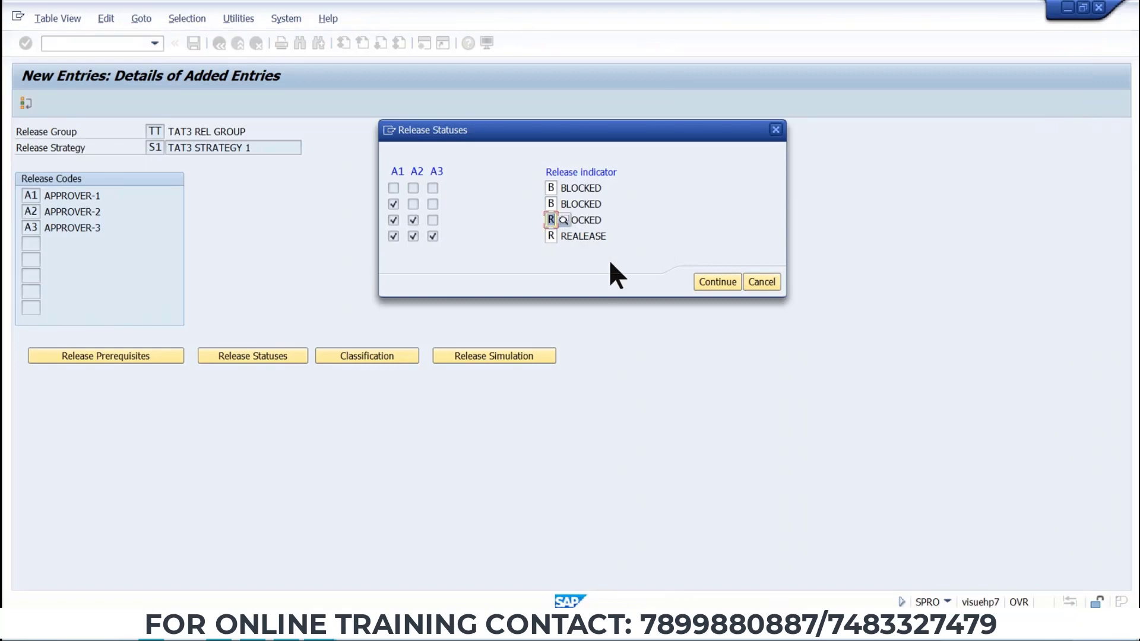
pyautogui.press('Return')
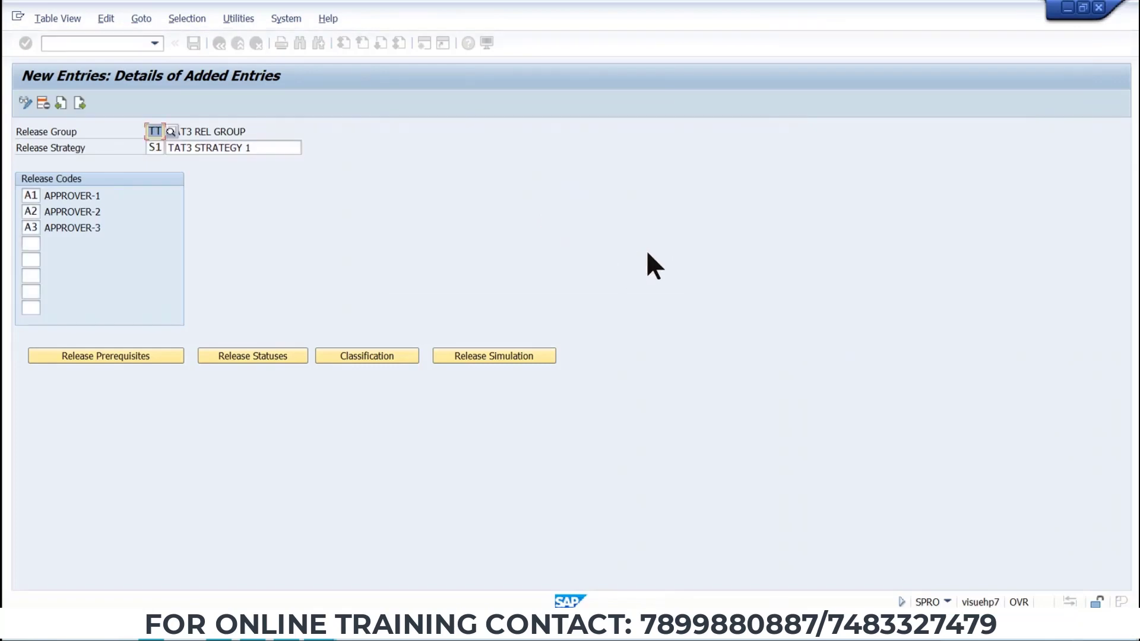
# Review the release statuses, try to open the strategy's classification, and read the details of the classification error.
pyautogui.click(220, 354)
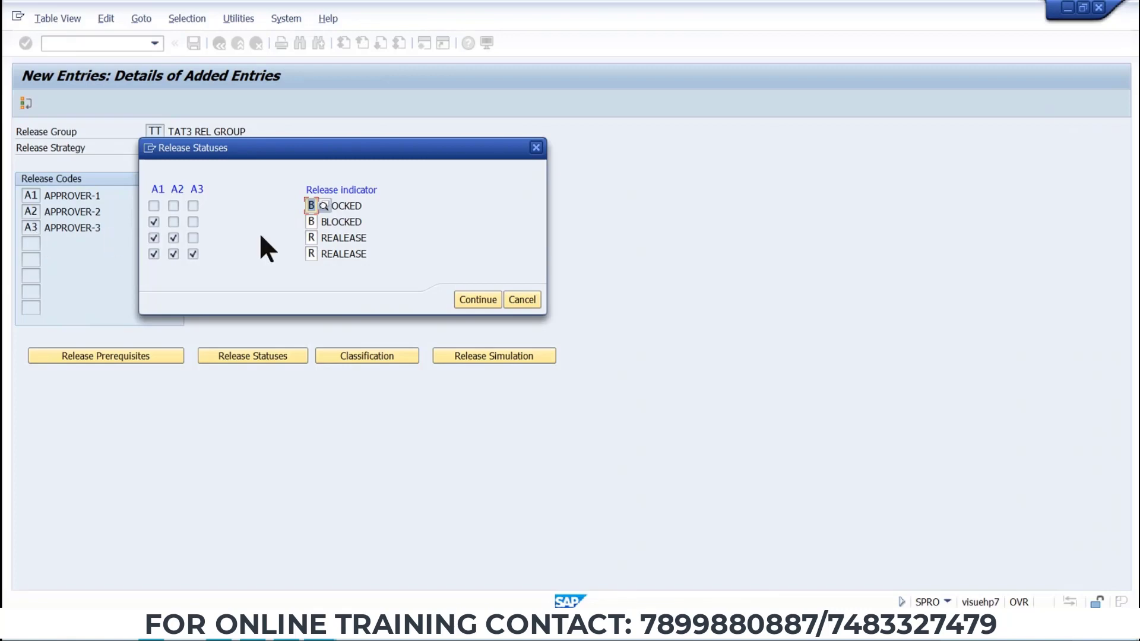
pyautogui.click(468, 304)
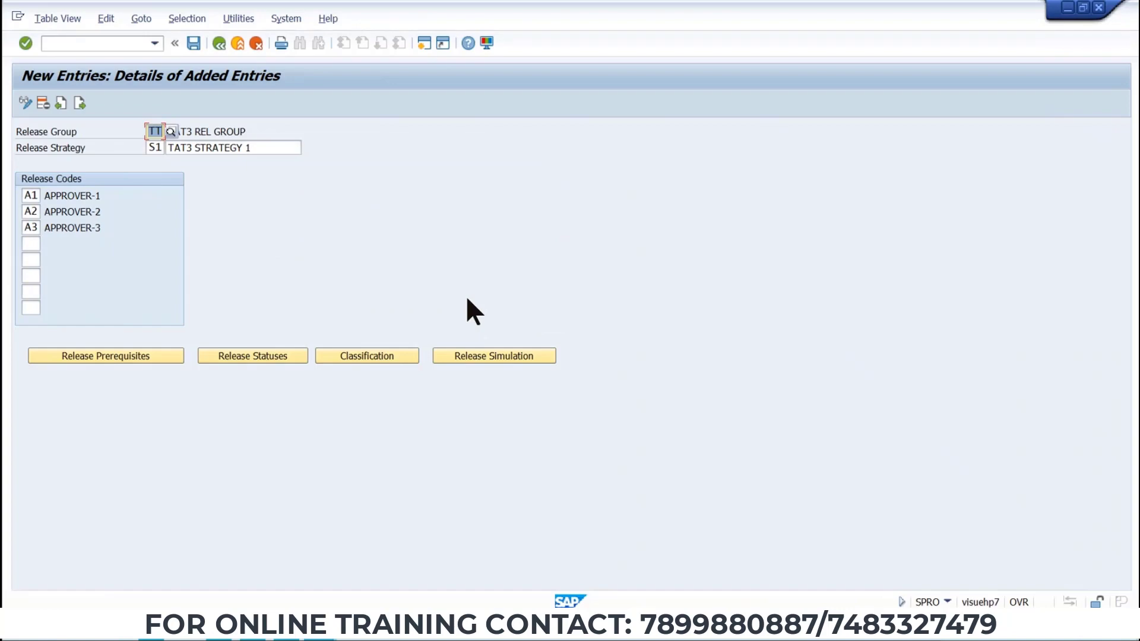
pyautogui.click(364, 357)
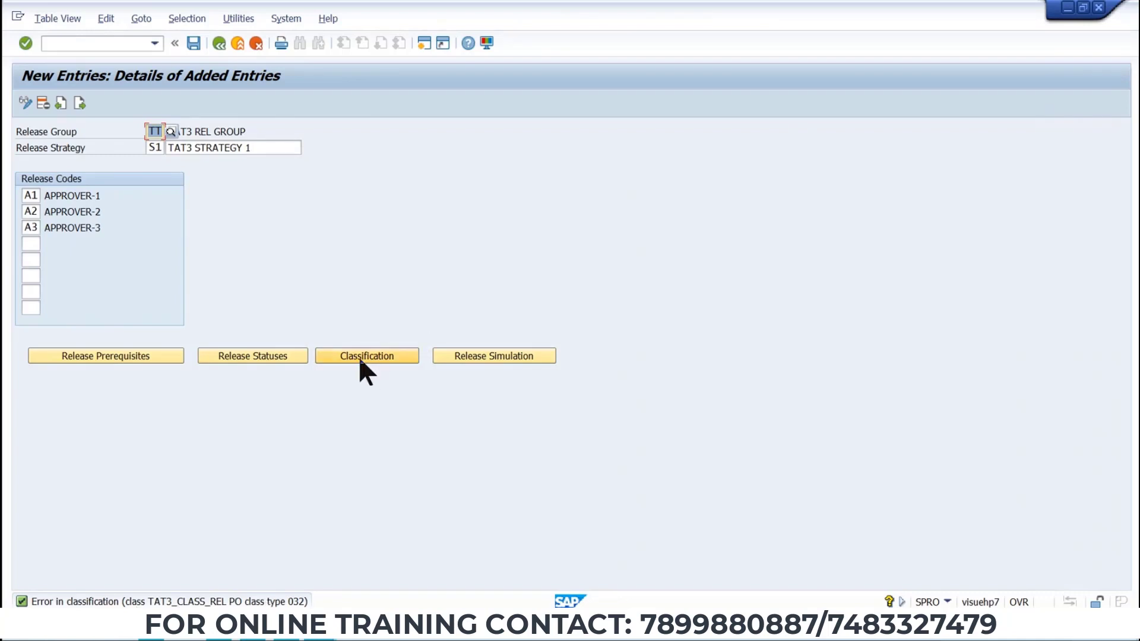
pyautogui.click(257, 358)
pyautogui.click(463, 302)
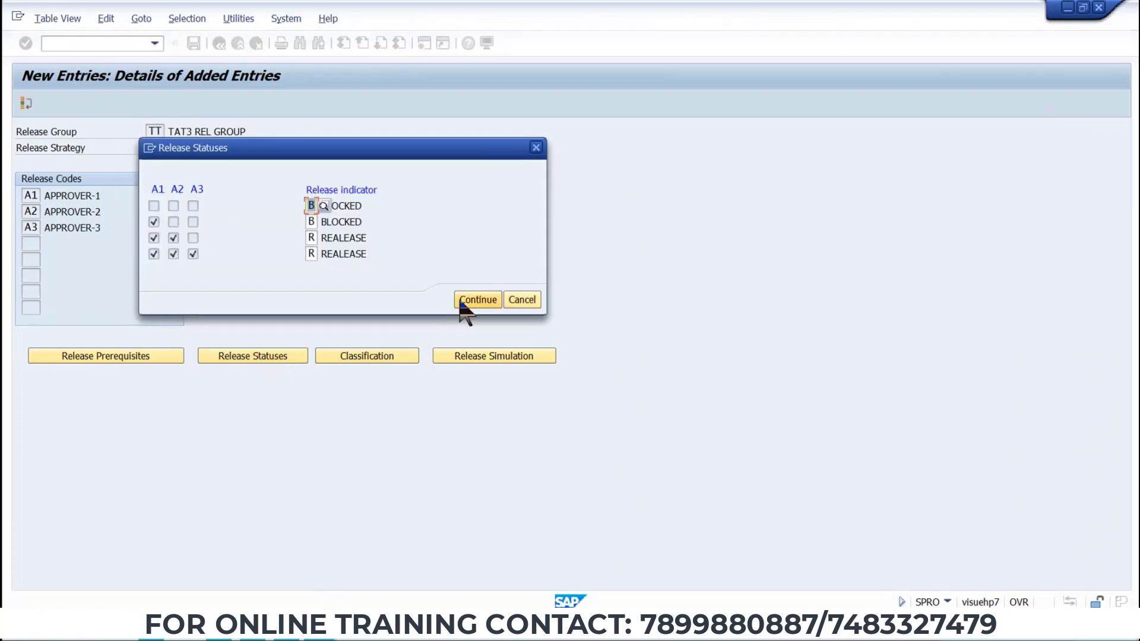
pyautogui.click(361, 357)
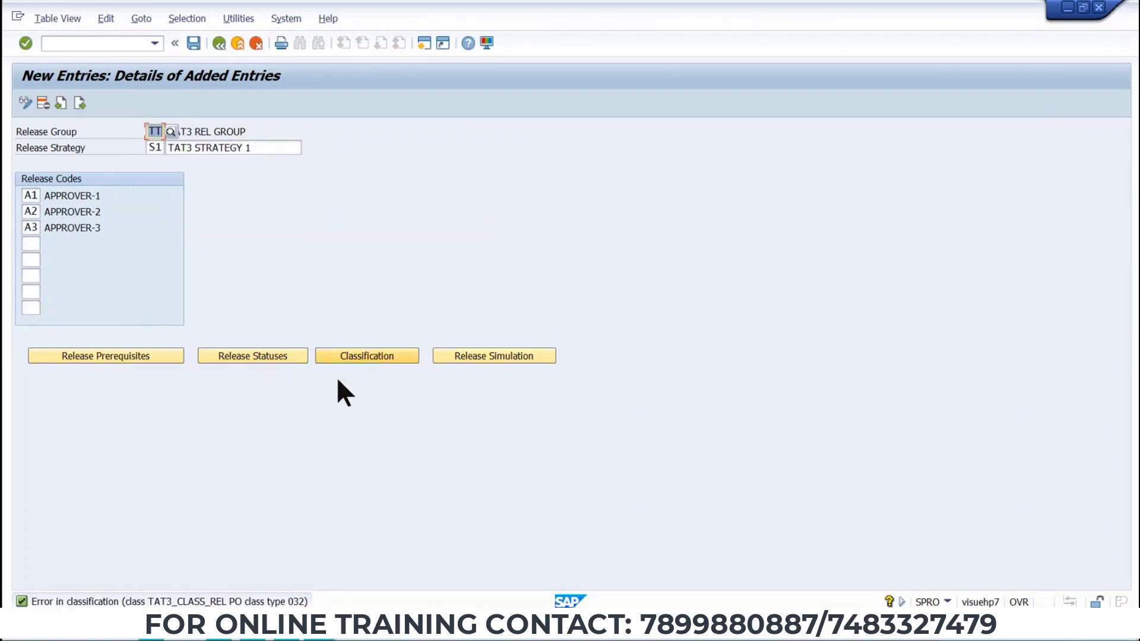
pyautogui.doubleClick(64, 602)
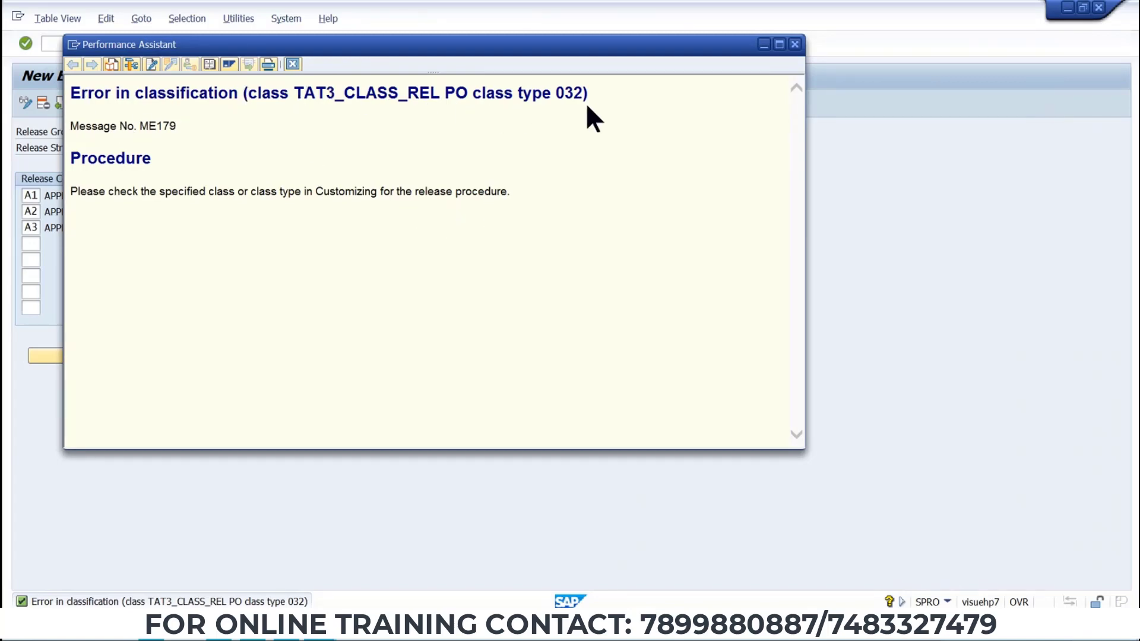
pyautogui.click(795, 44)
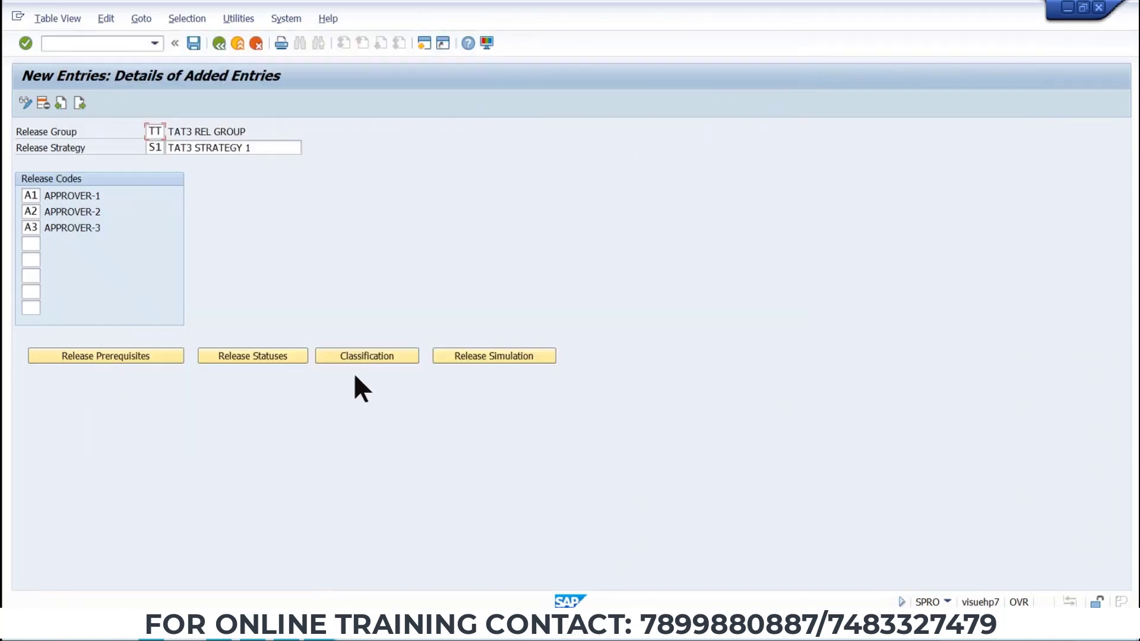
pyautogui.click(354, 356)
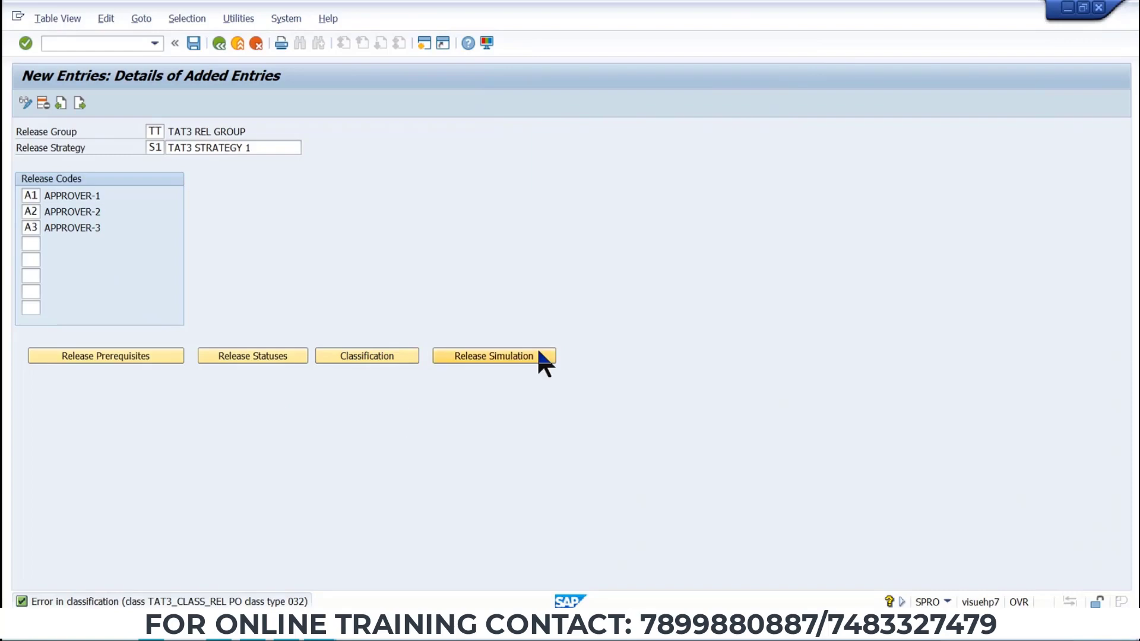
# Save the release strategy to the customizing request and exit back to the release procedure activities.
pyautogui.click(193, 45)
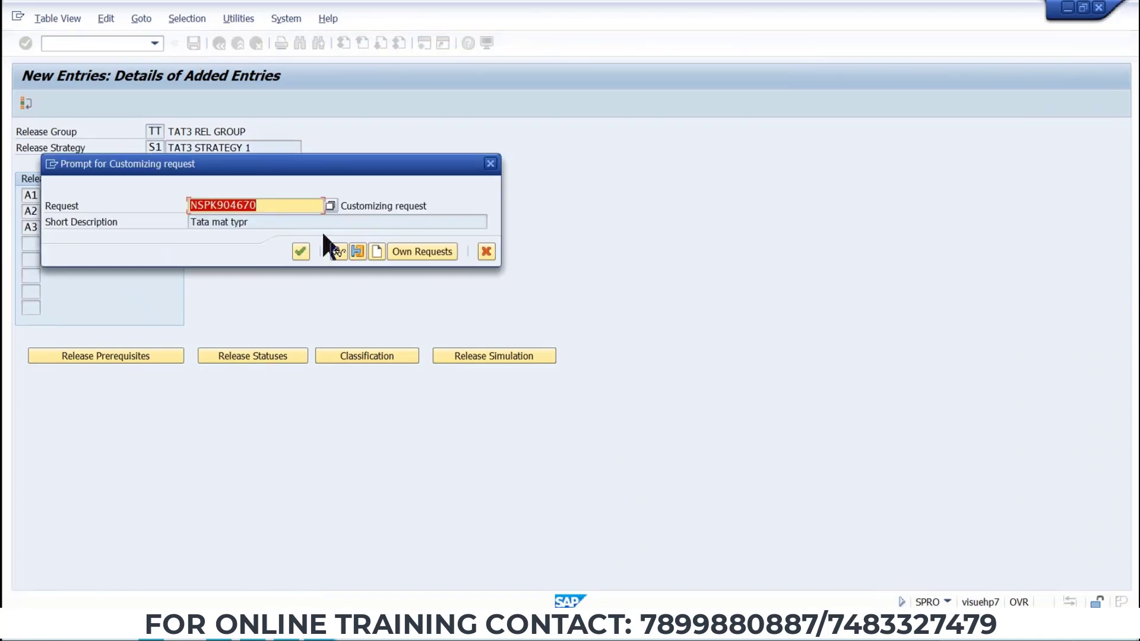
pyautogui.click(307, 253)
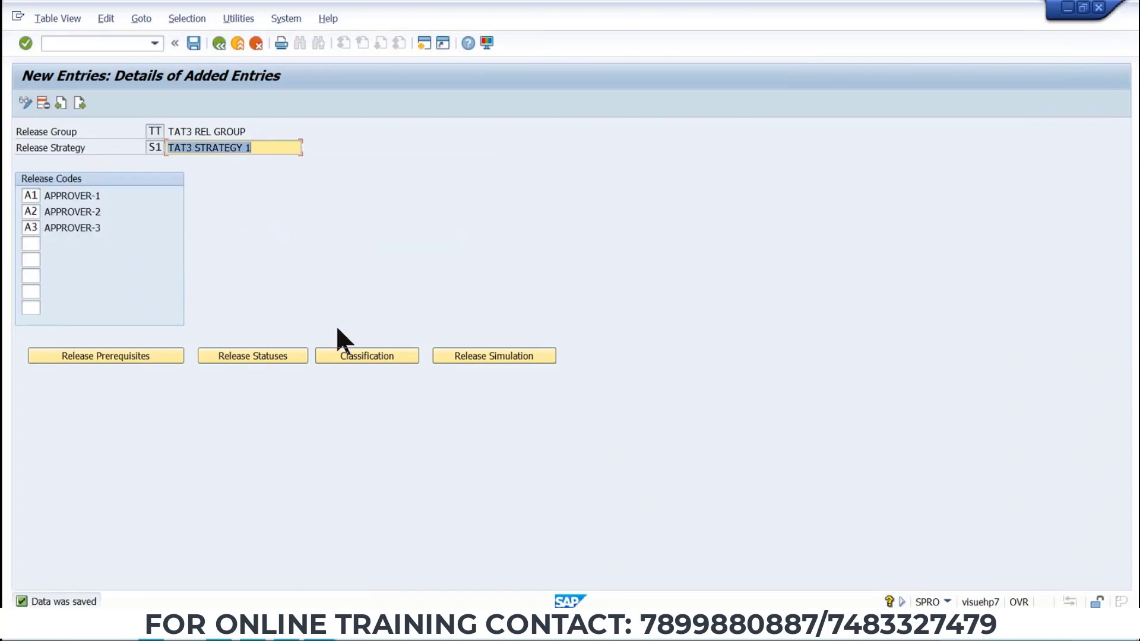
pyautogui.click(348, 357)
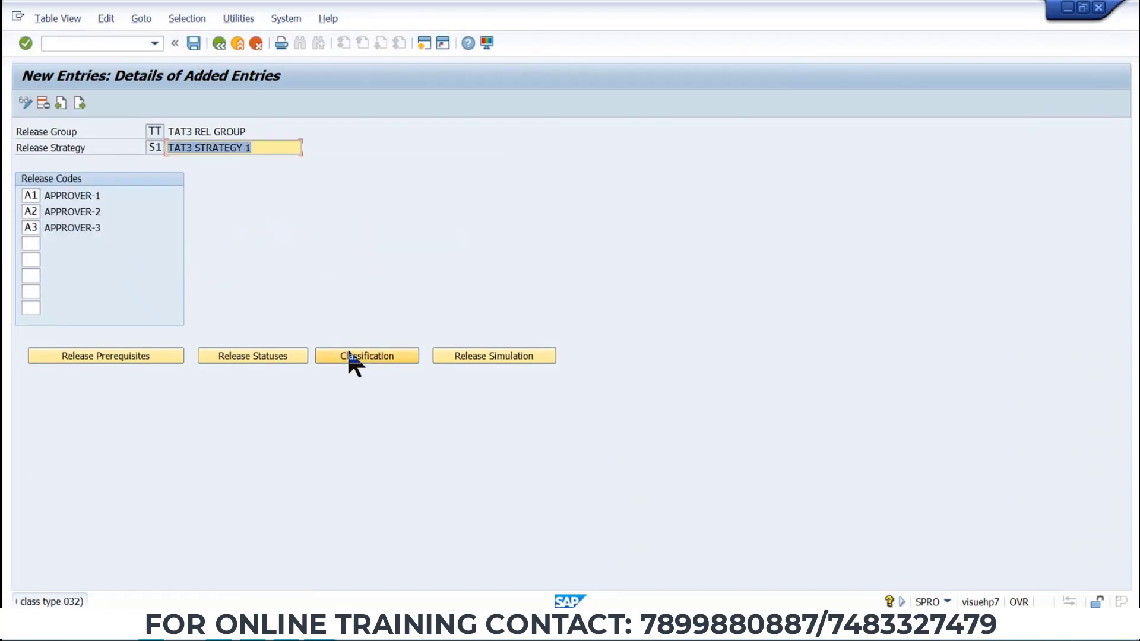
pyautogui.click(237, 44)
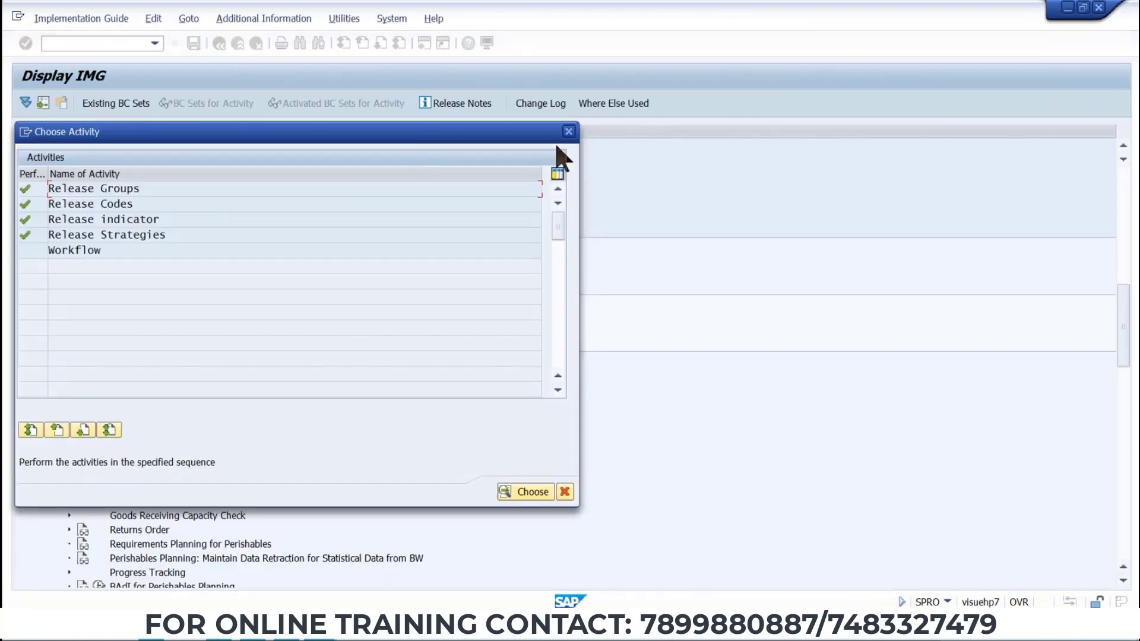
# Open the release class TAT3_CLASS_RELPO in change mode through Edit Class and inspect its basic data and keywords.
pyautogui.click(568, 134)
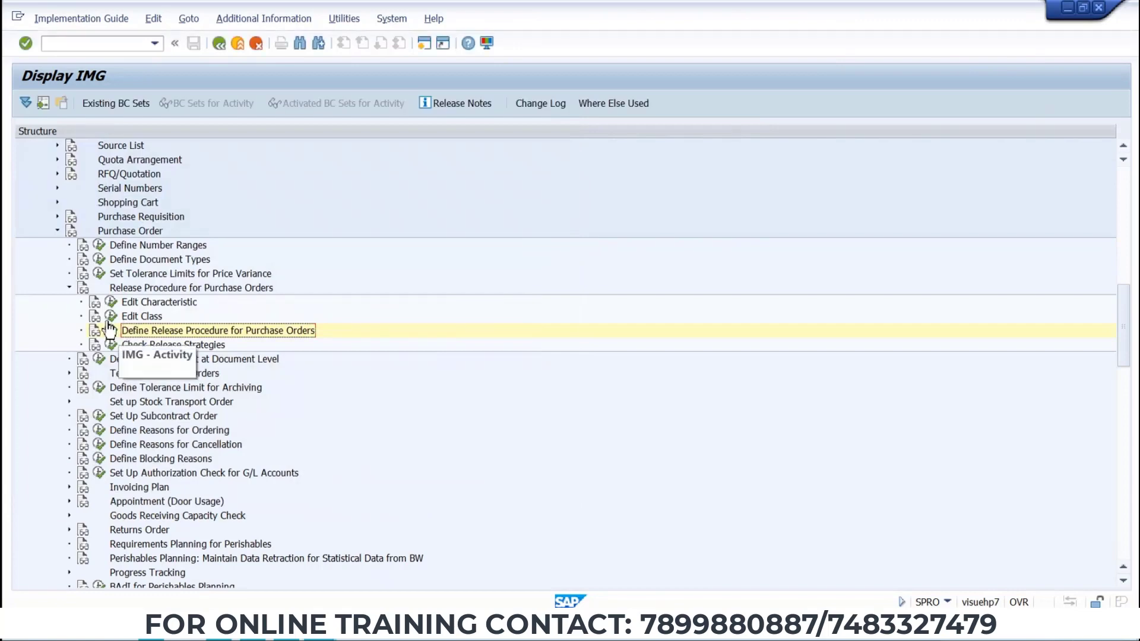
pyautogui.click(112, 317)
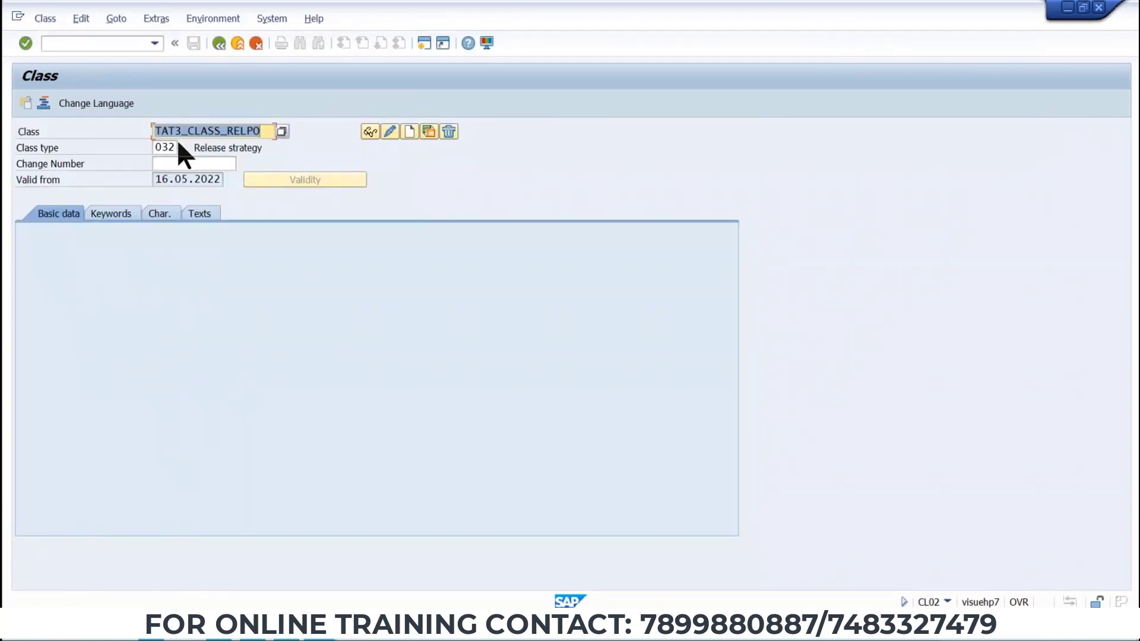
pyautogui.click(389, 133)
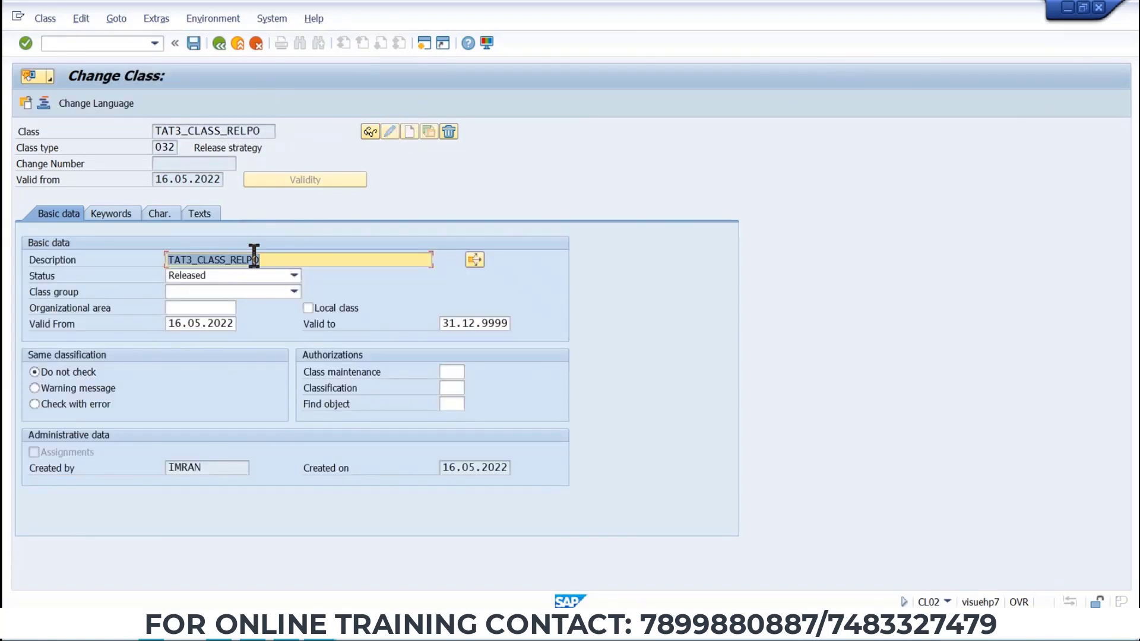
pyautogui.click(153, 216)
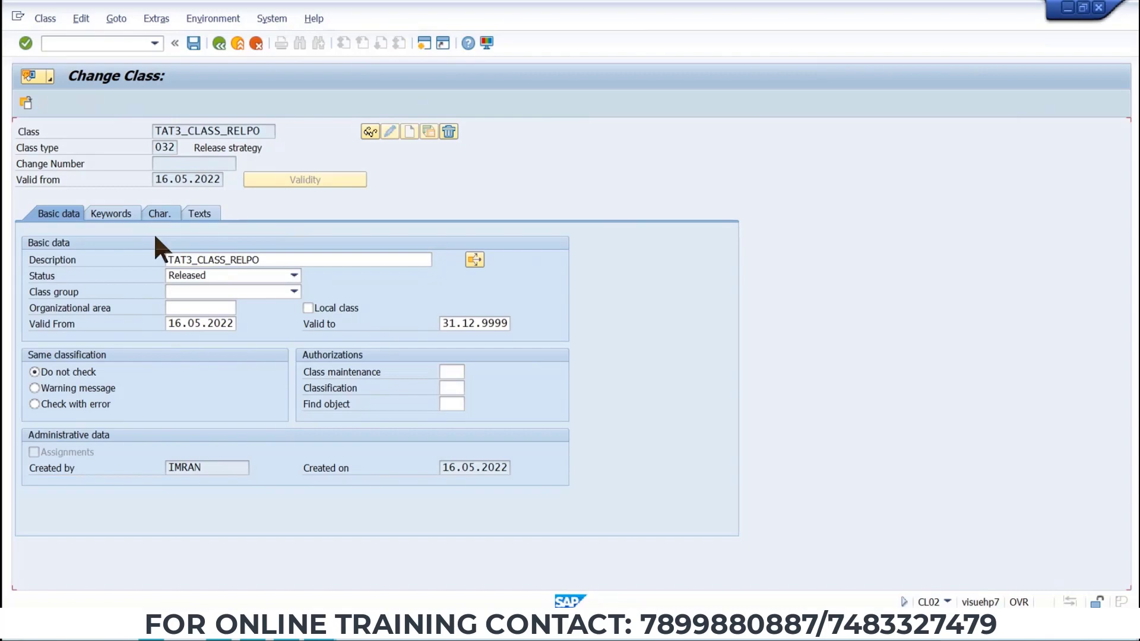
pyautogui.click(118, 213)
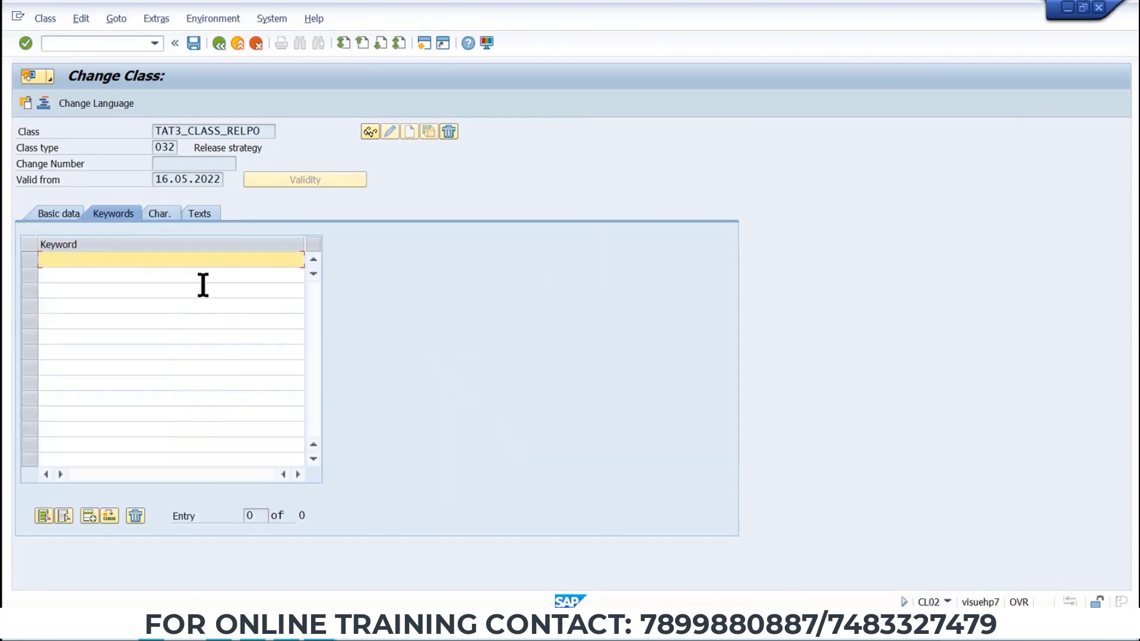
pyautogui.click(62, 213)
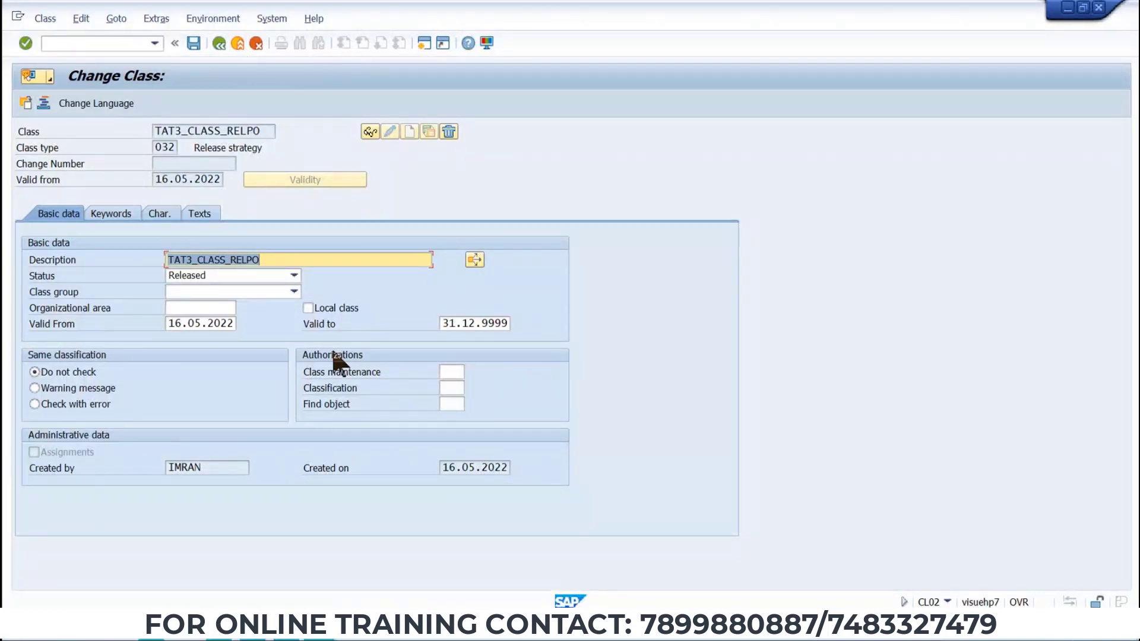
# Switch to Word and review the PO release strategy table with characteristics, class, group and codes.
pyautogui.hotkey('alt', 'Tab')
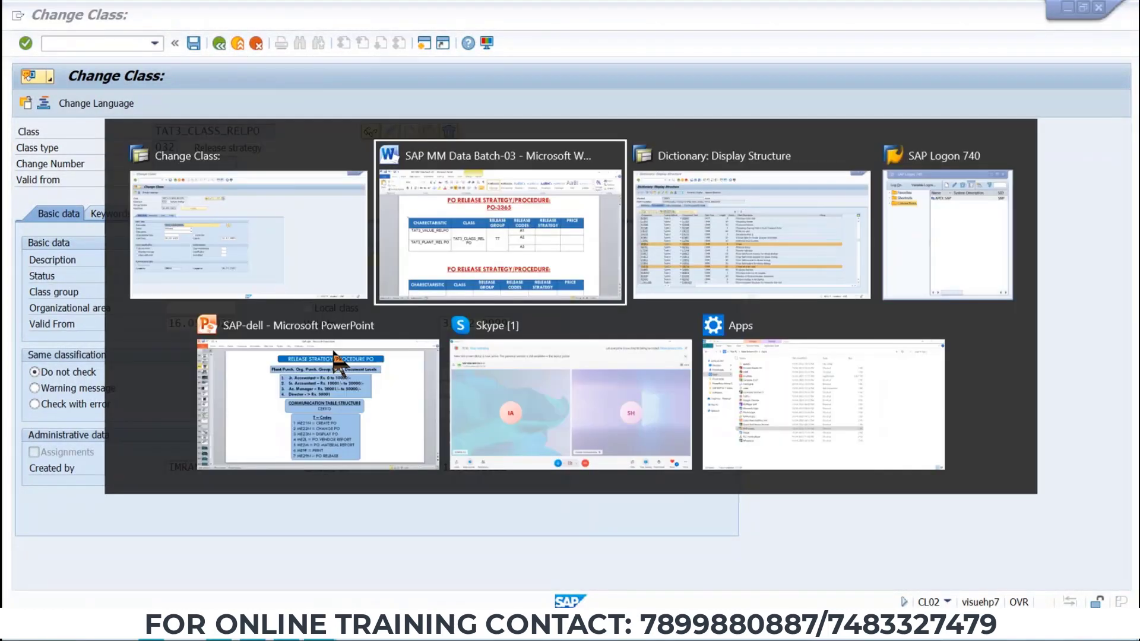
pyautogui.click(501, 267)
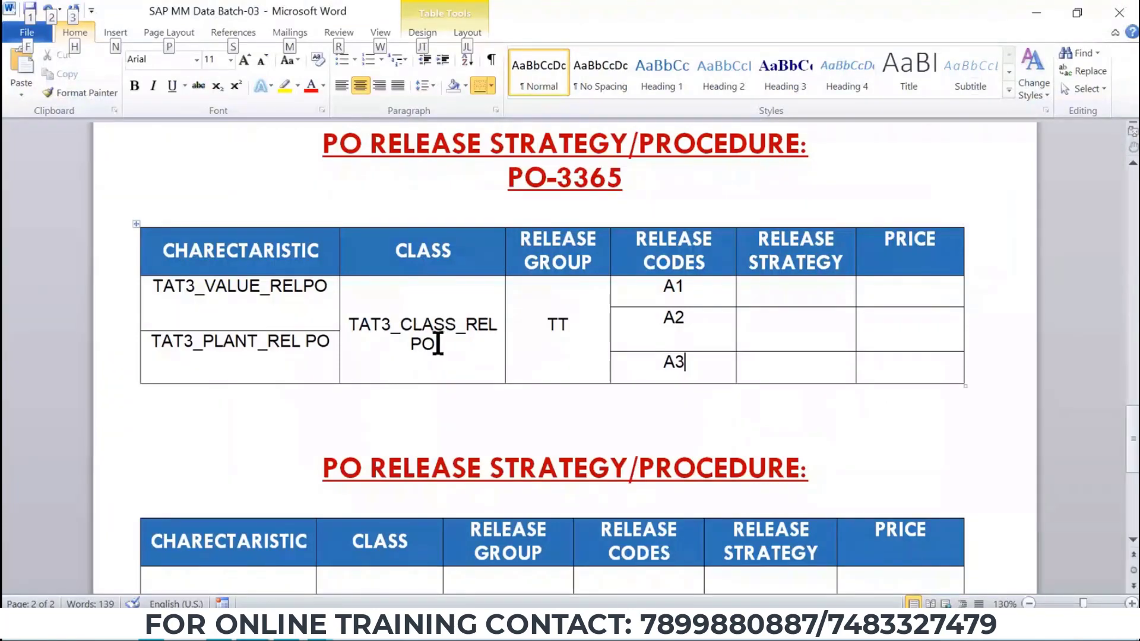
pyautogui.click(438, 344)
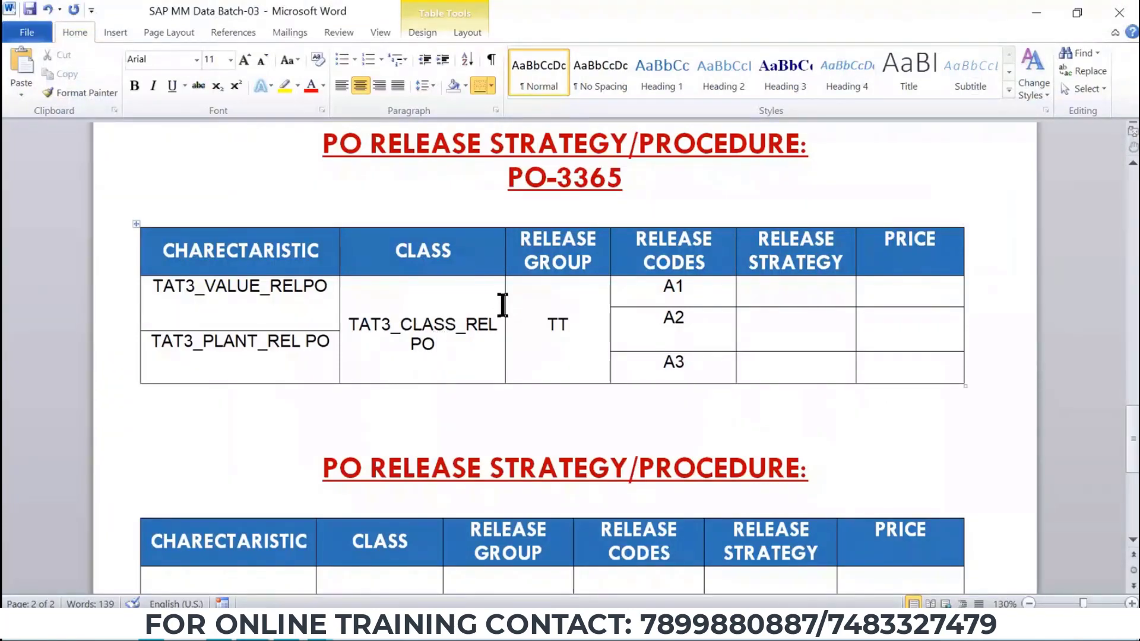
pyautogui.moveTo(509, 304); pyautogui.dragTo(509, 304)
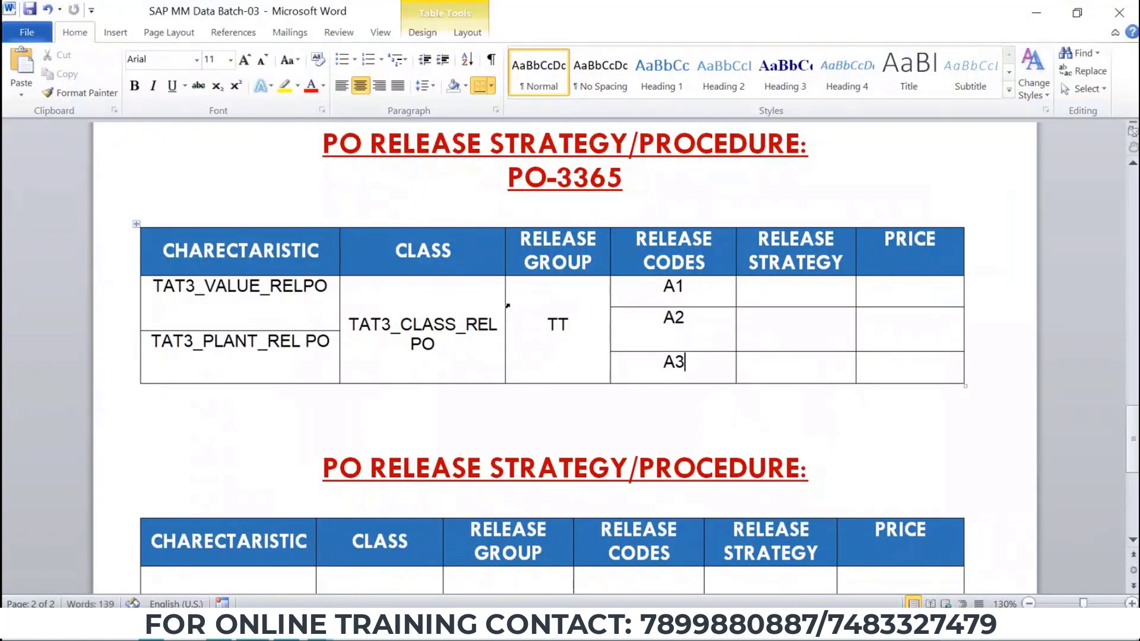
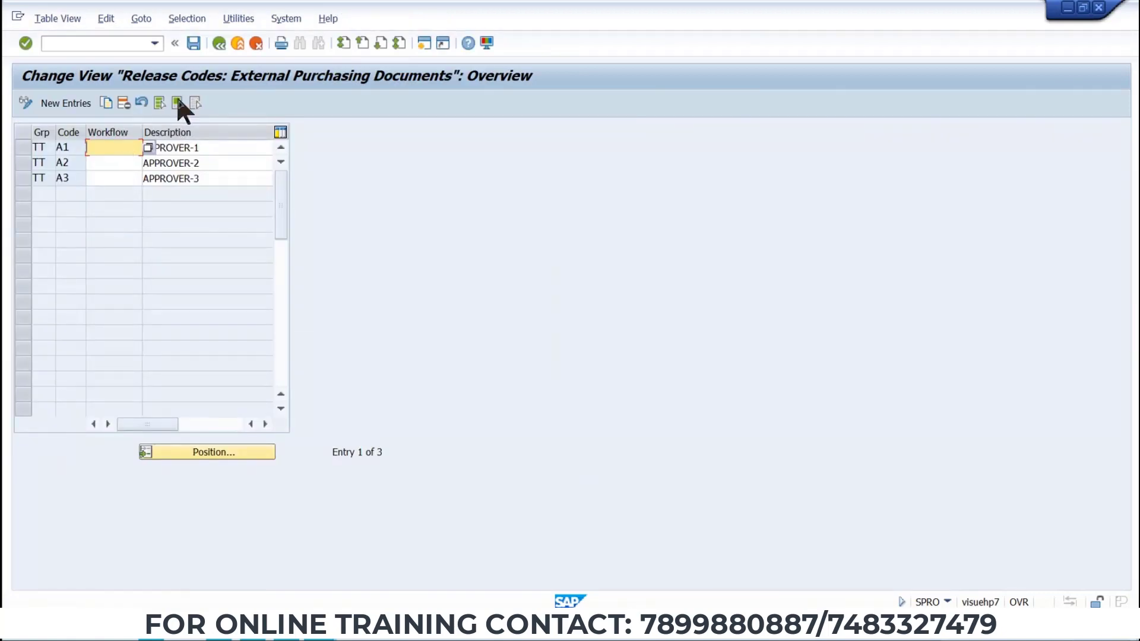
# Save the release codes and review the release indicators B and R.
pyautogui.click(192, 42)
pyautogui.click(238, 44)
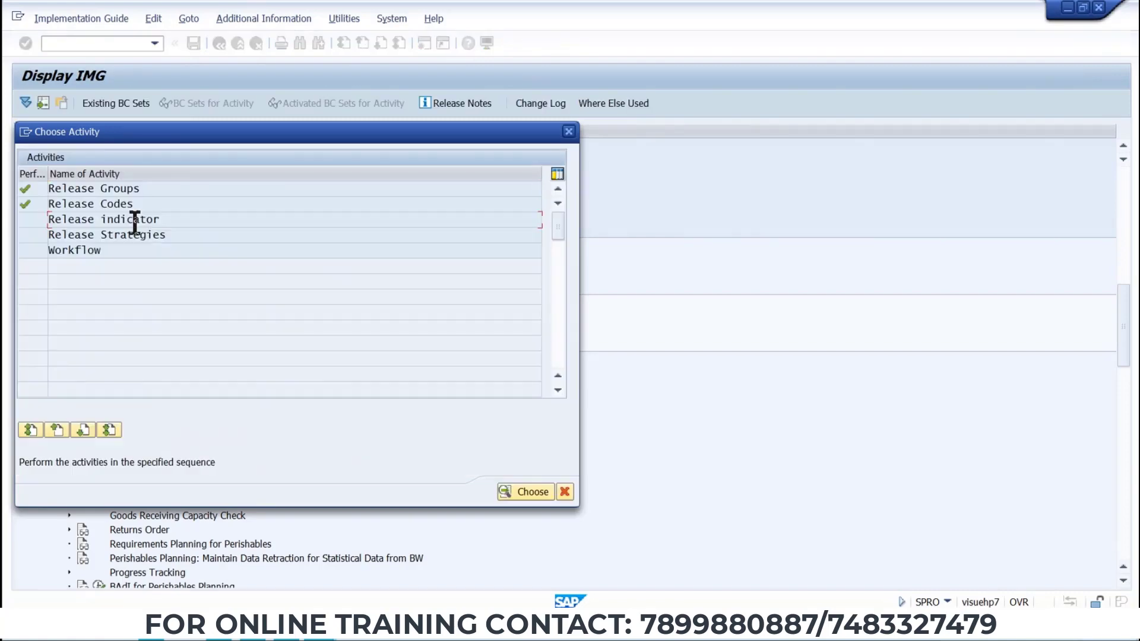
pyautogui.doubleClick(134, 220)
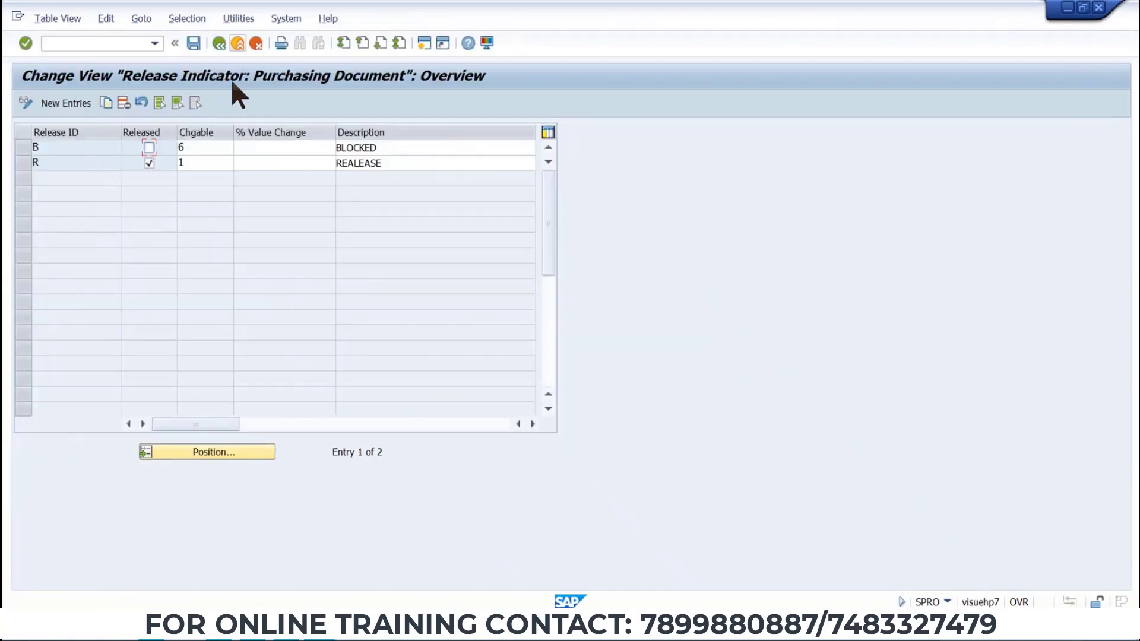
pyautogui.click(237, 43)
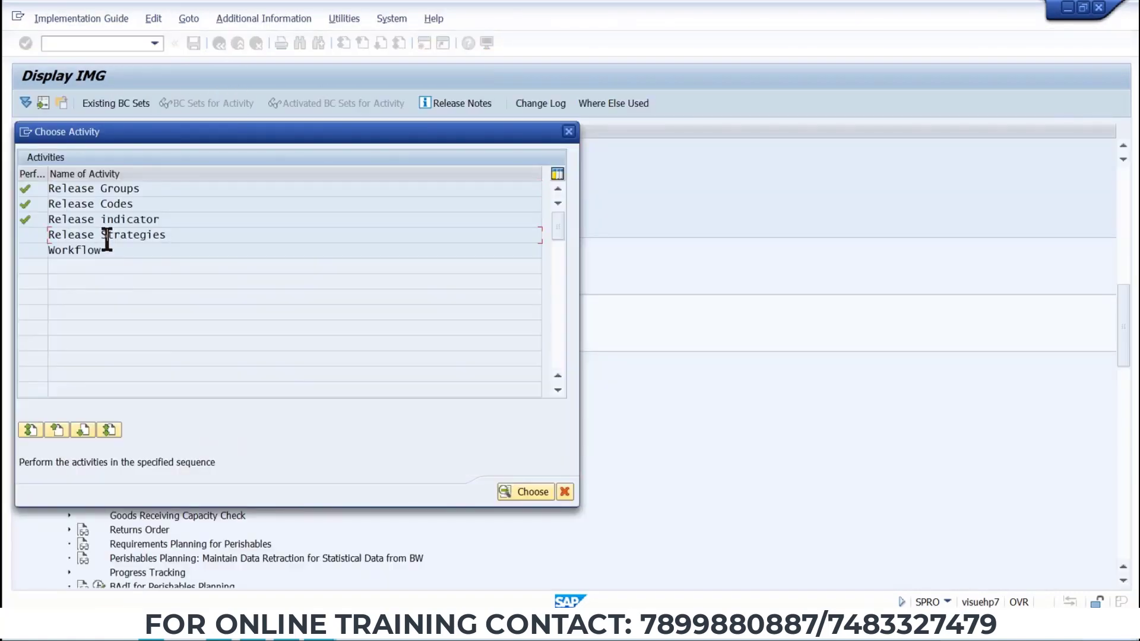
# Open release strategy S1 of group TT and review its release statuses.
pyautogui.doubleClick(105, 234)
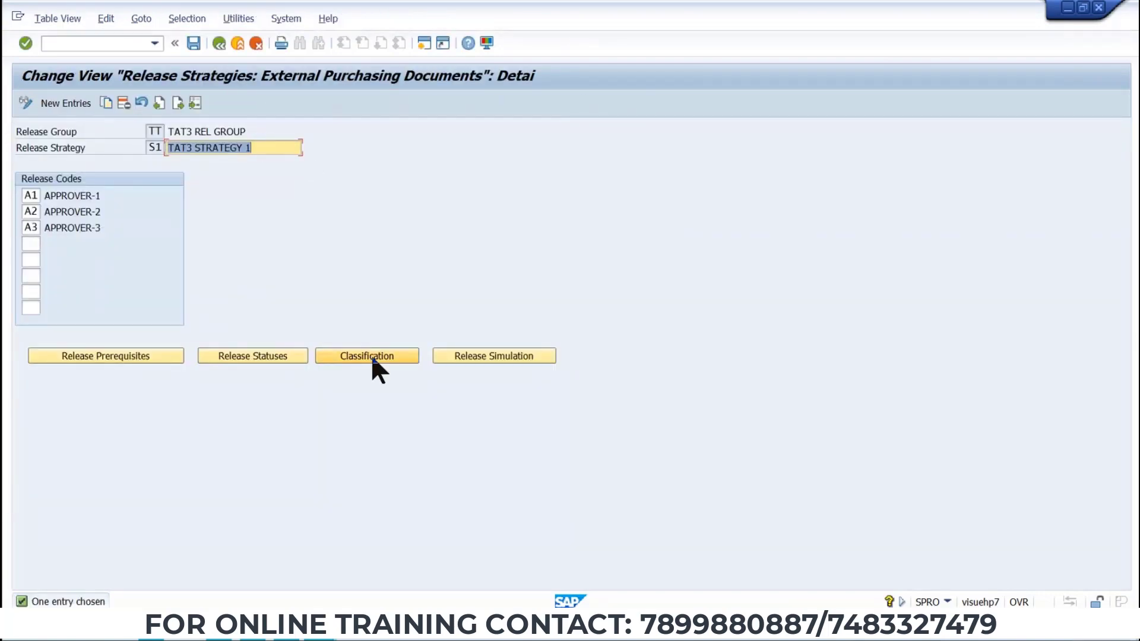
pyautogui.click(254, 355)
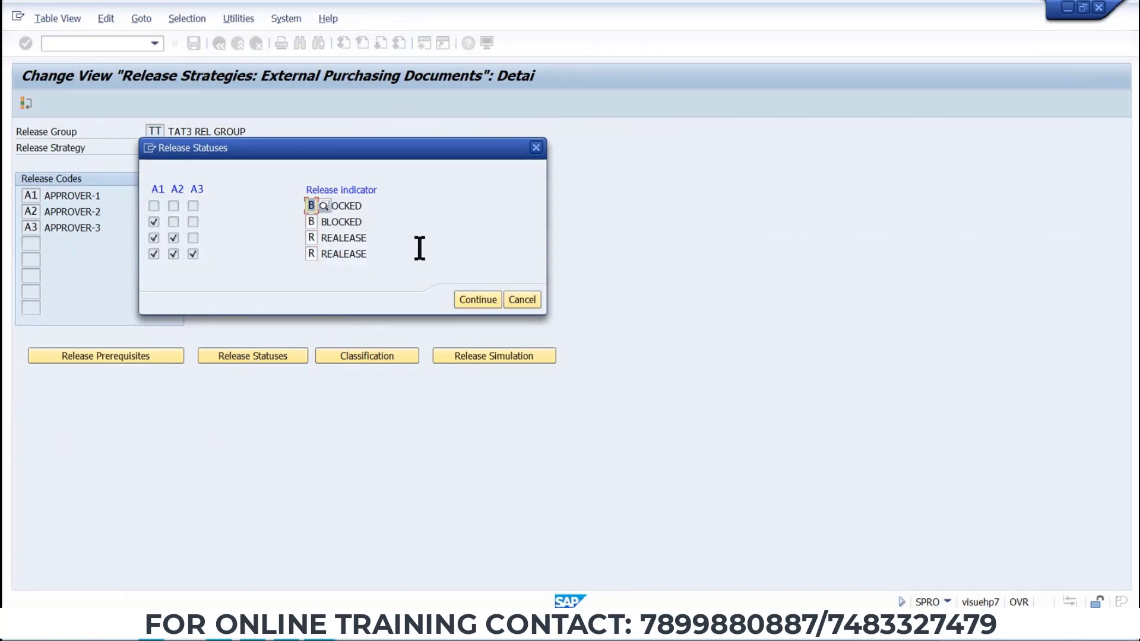
pyautogui.click(478, 300)
# In the strategy's classification, set the total net order value to 1001,00 - 2000,00 EUR.
pyautogui.click(377, 356)
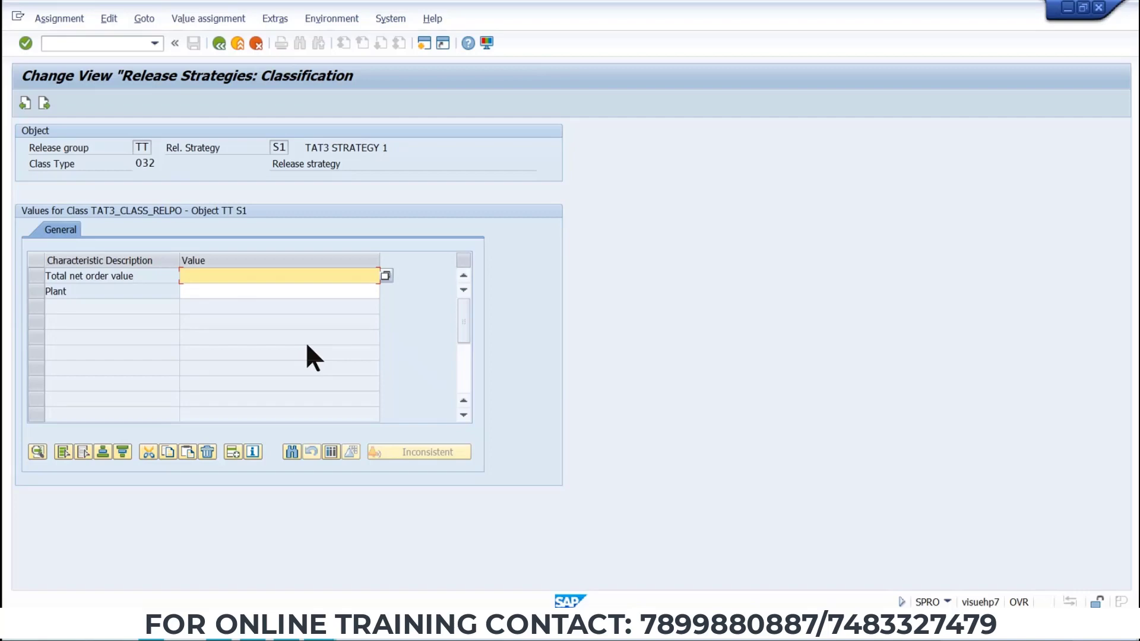
pyautogui.click(385, 275)
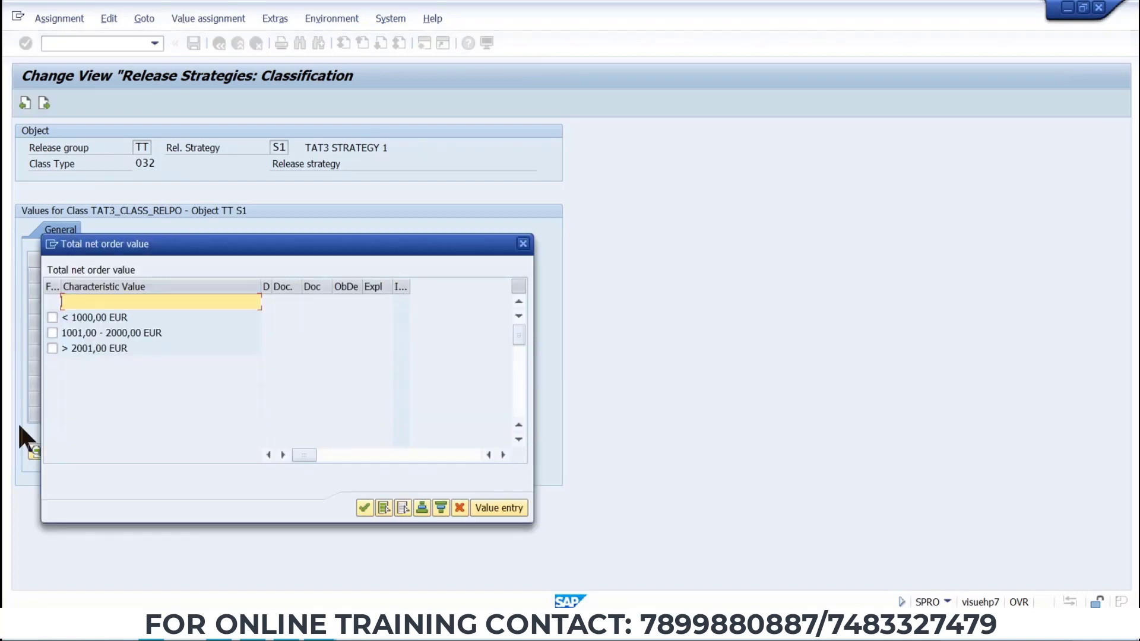
pyautogui.click(521, 244)
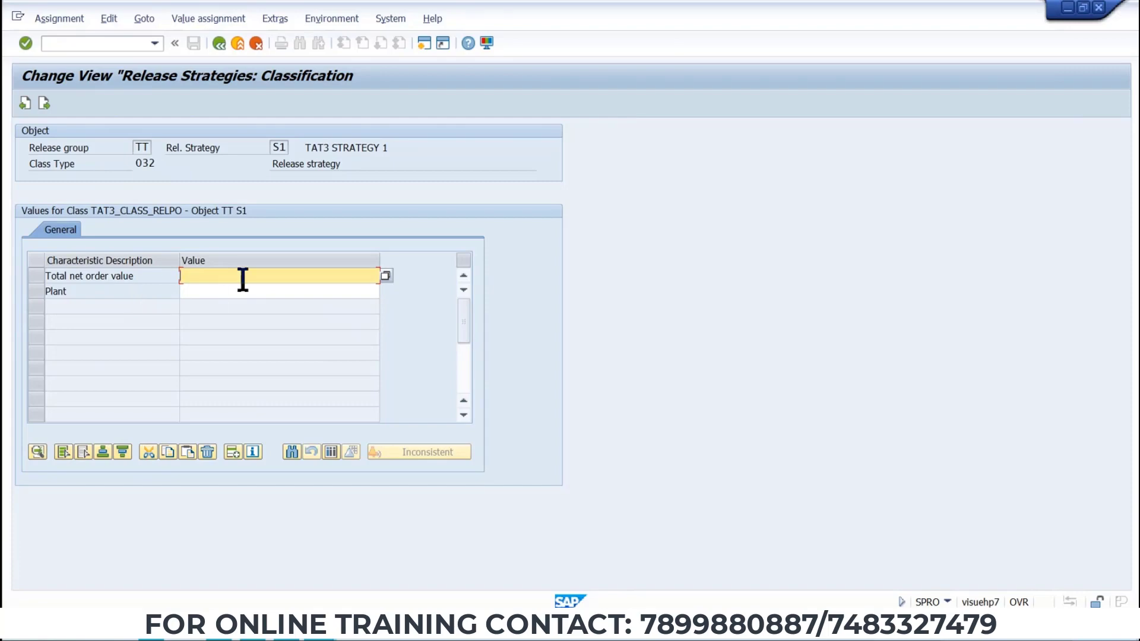
pyautogui.click(385, 276)
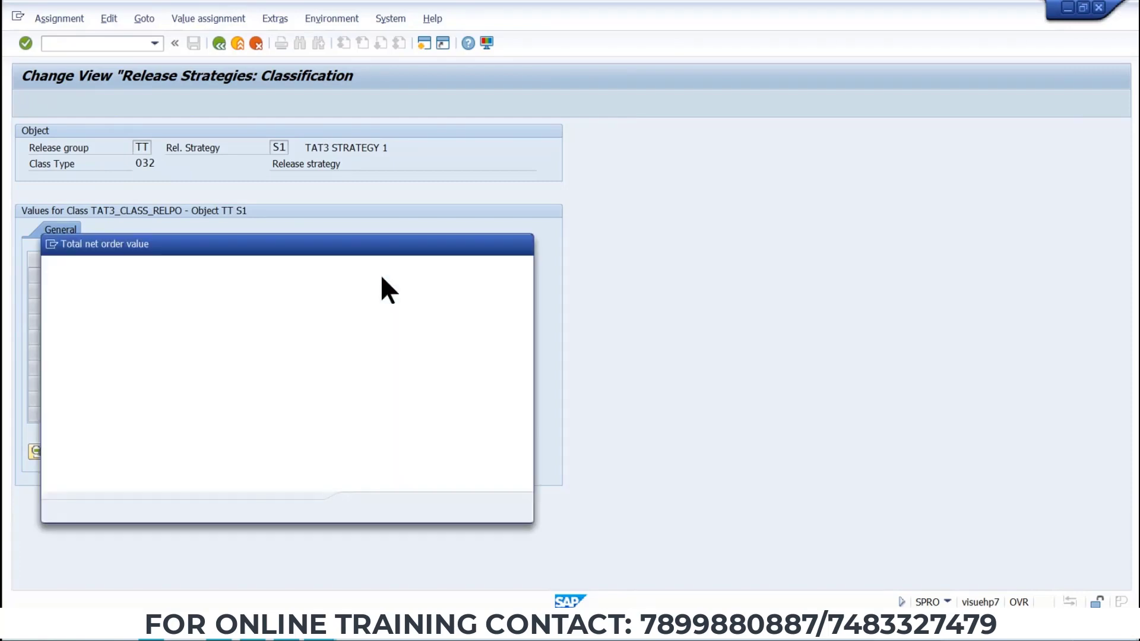
pyautogui.click(52, 317)
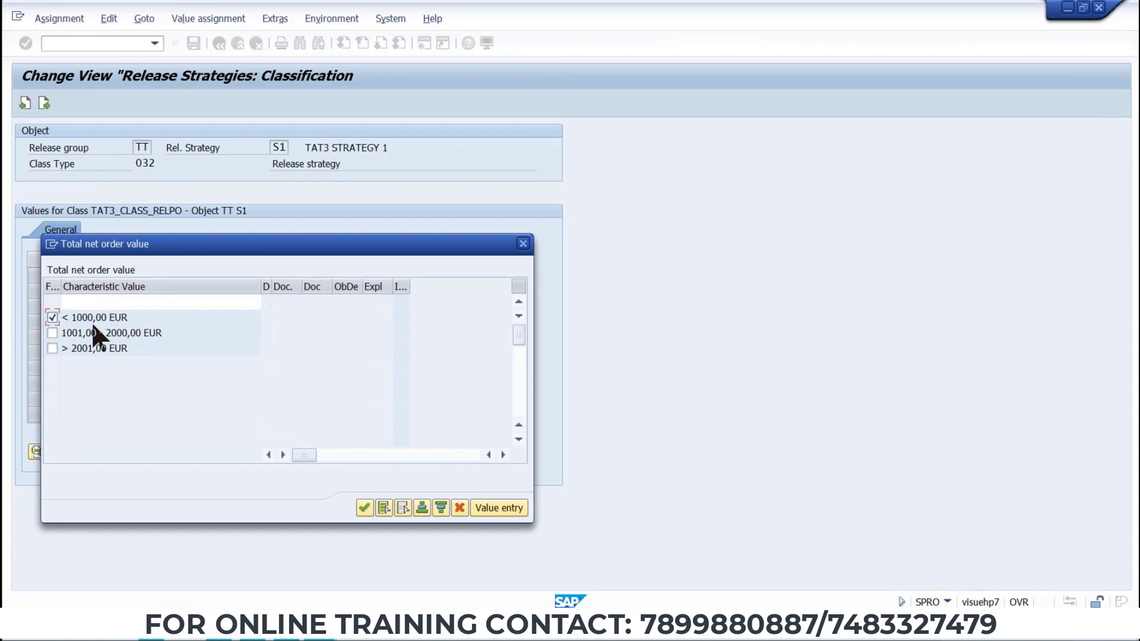
pyautogui.click(51, 317)
pyautogui.click(52, 332)
pyautogui.click(364, 509)
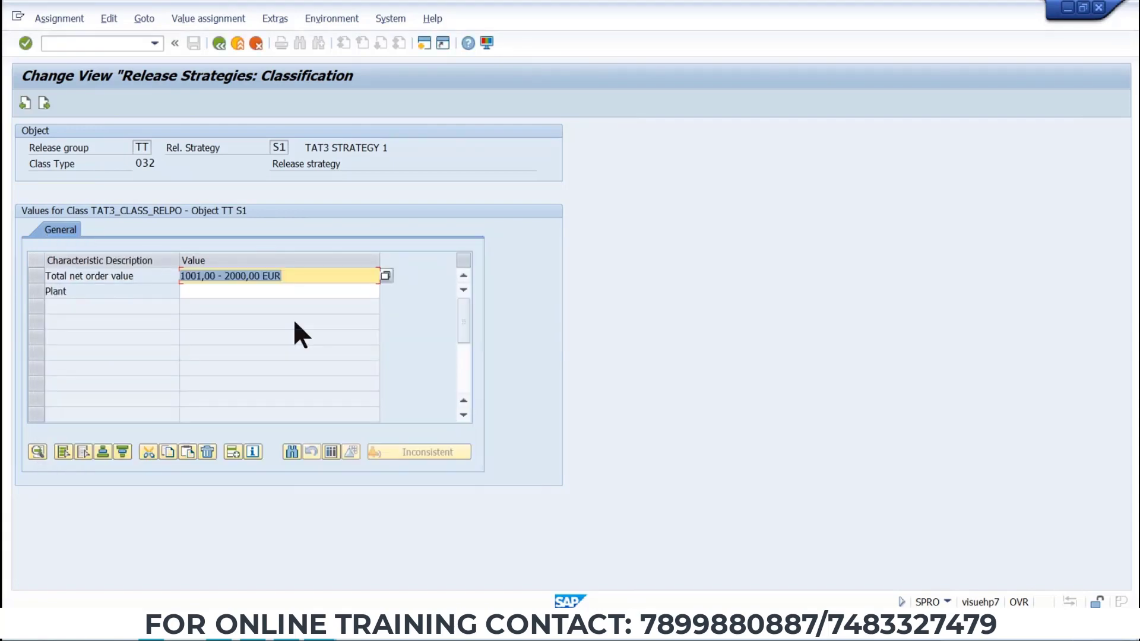
# Set the plant value to TP1, leave the classification, and save the release strategy.
pyautogui.click(291, 291)
pyautogui.click(379, 288)
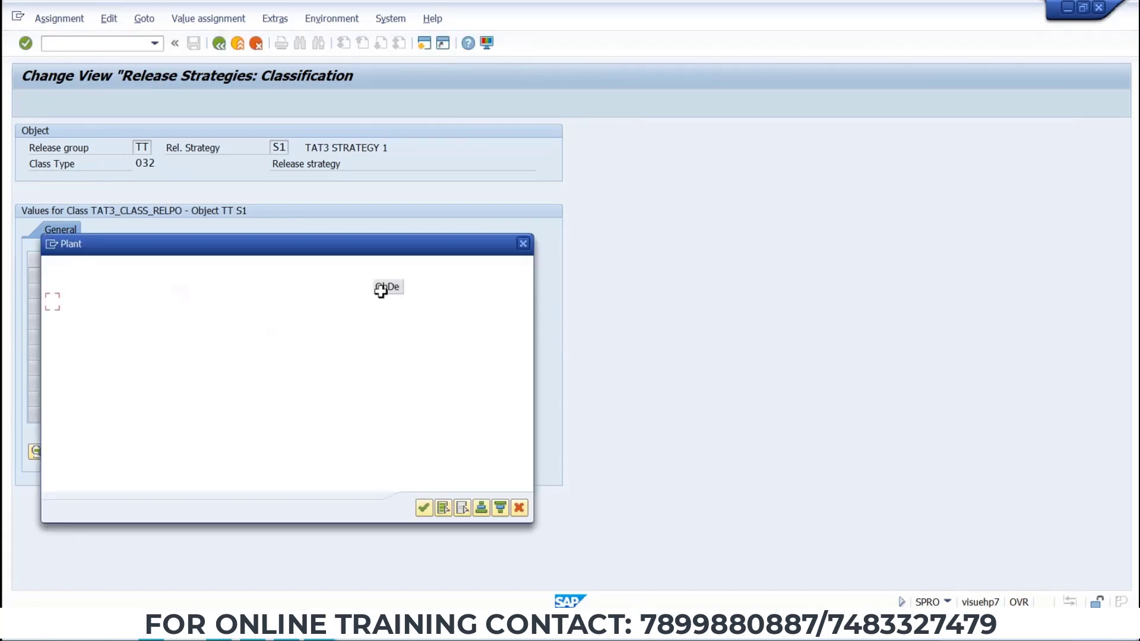
pyautogui.click(52, 303)
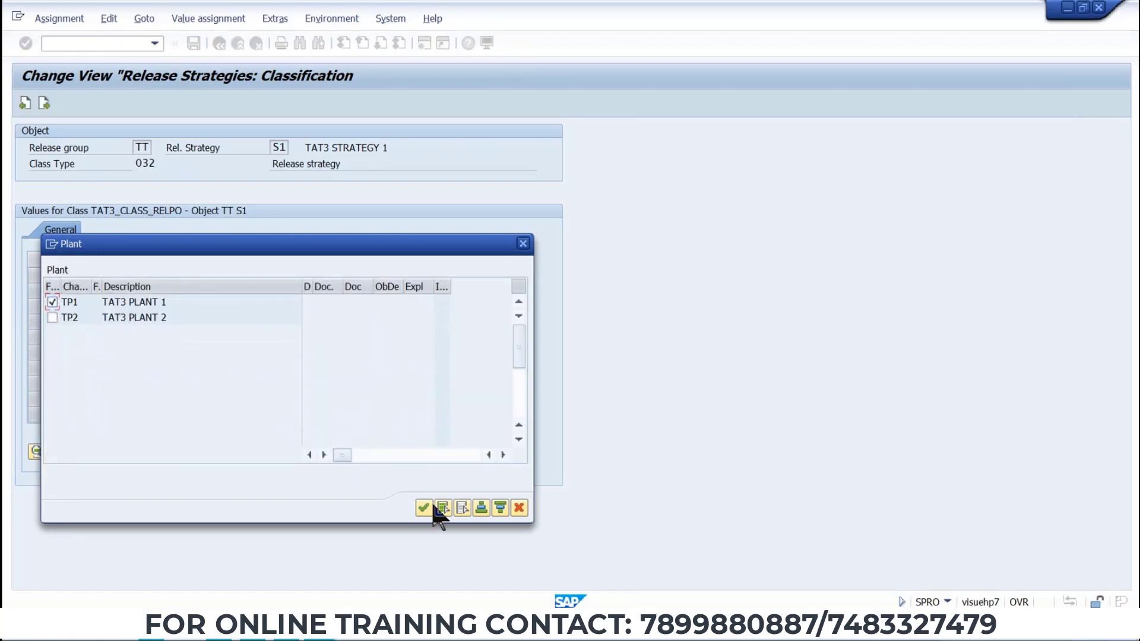
pyautogui.click(425, 507)
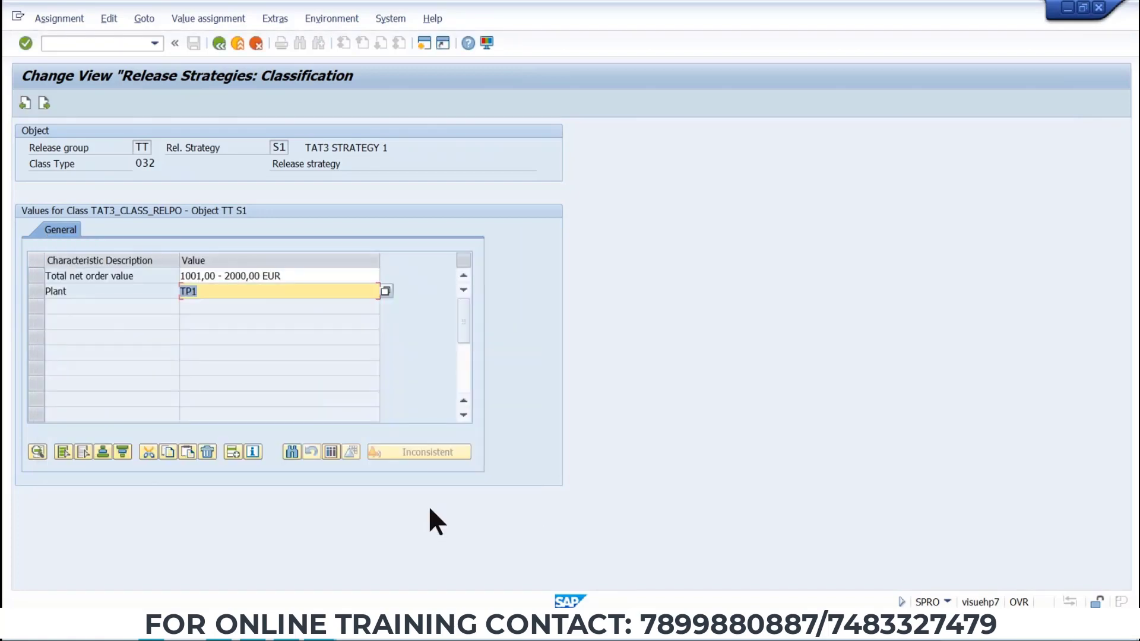
pyautogui.click(217, 45)
pyautogui.click(215, 44)
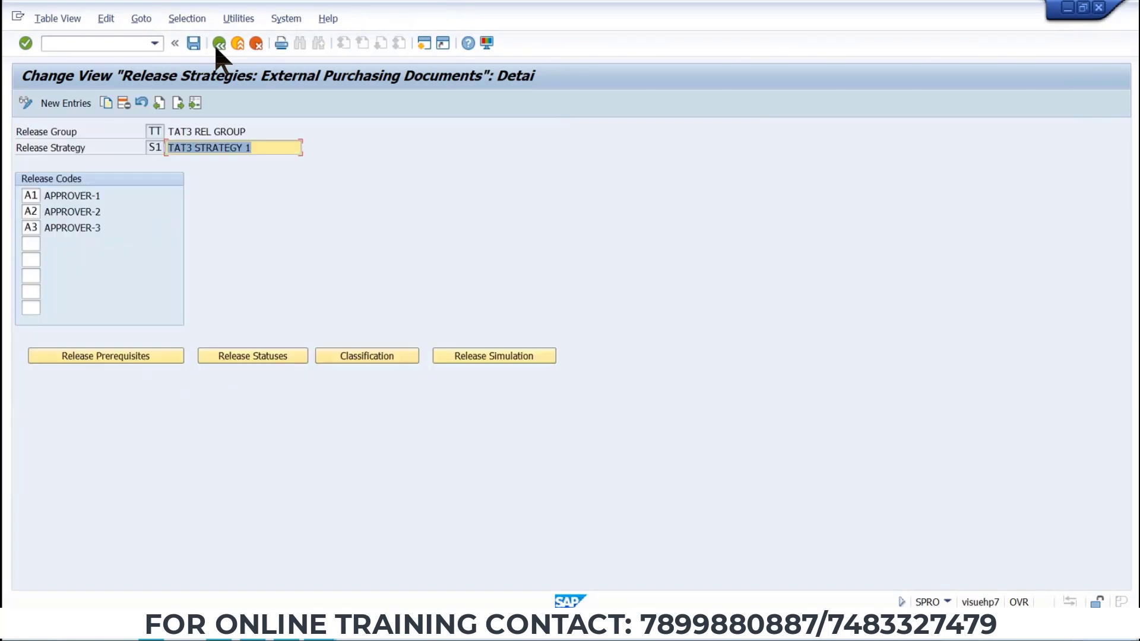
pyautogui.click(194, 43)
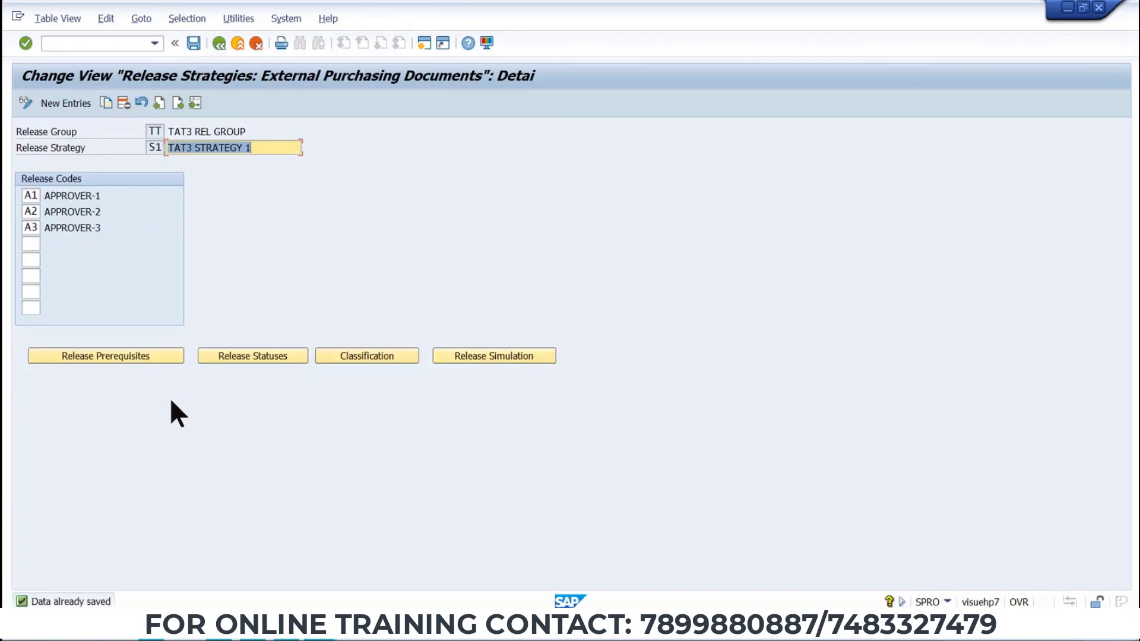
# Simulate the release of strategy S1 by releasing codes A1, A2 and A3 in turn.
pyautogui.click(498, 354)
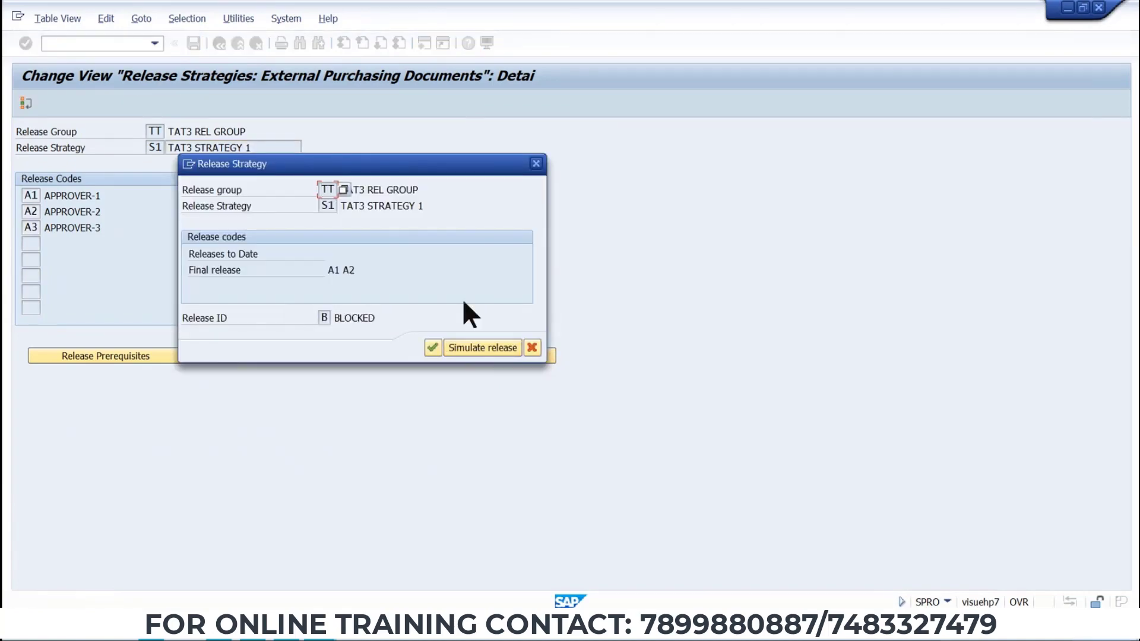
pyautogui.click(473, 350)
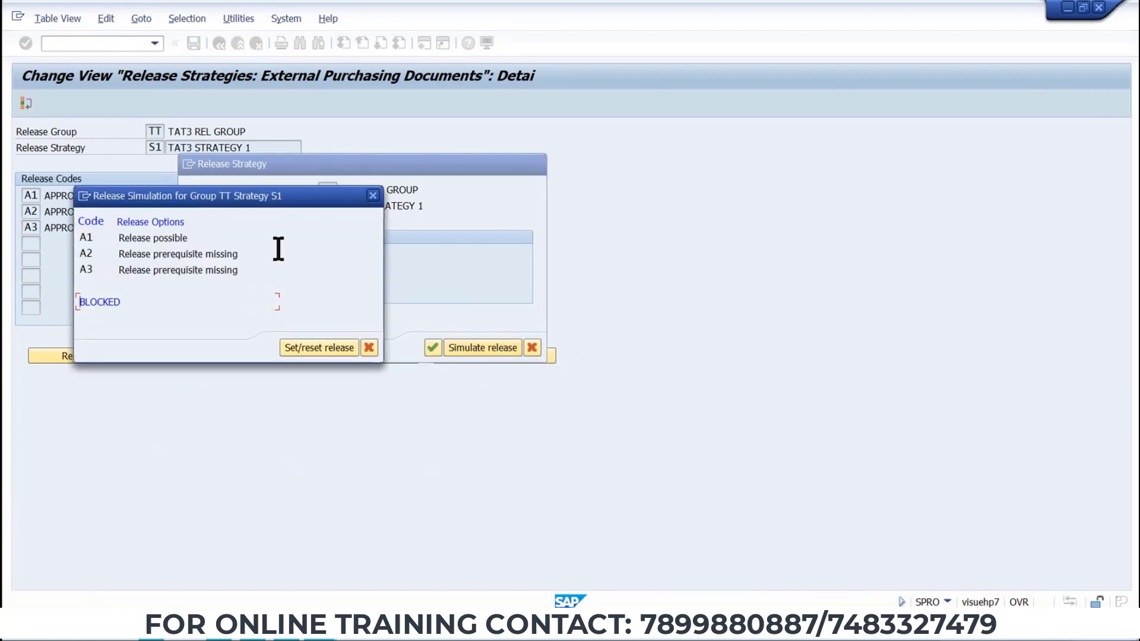
pyautogui.doubleClick(156, 238)
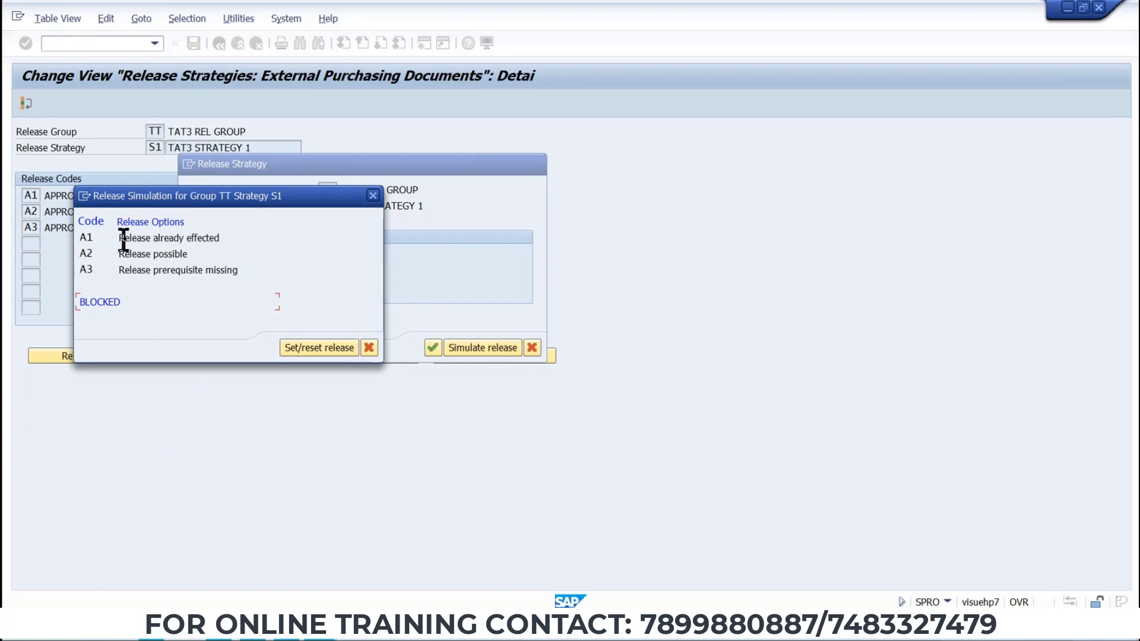
pyautogui.moveTo(120, 237); pyautogui.dragTo(232, 238)
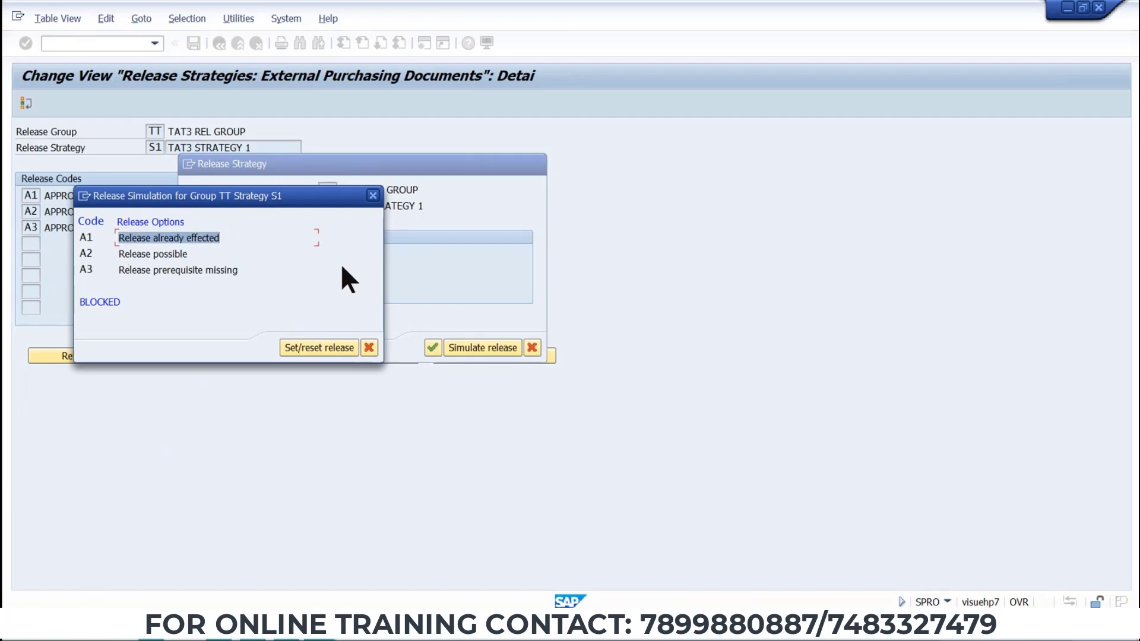
pyautogui.click(161, 254)
pyautogui.doubleClick(160, 256)
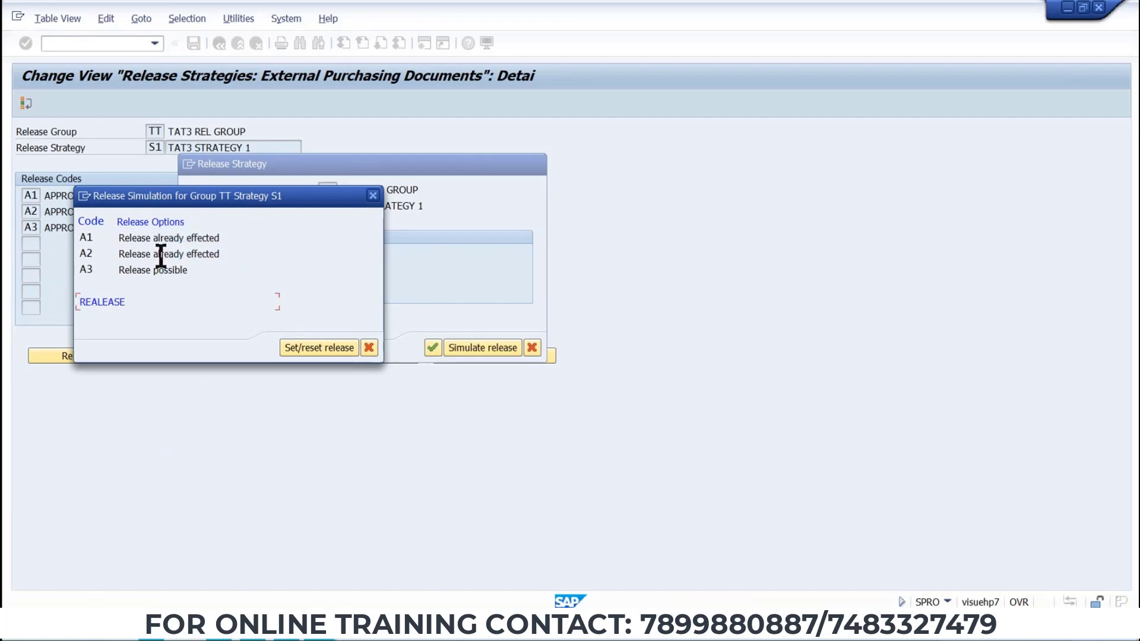
pyautogui.doubleClick(158, 272)
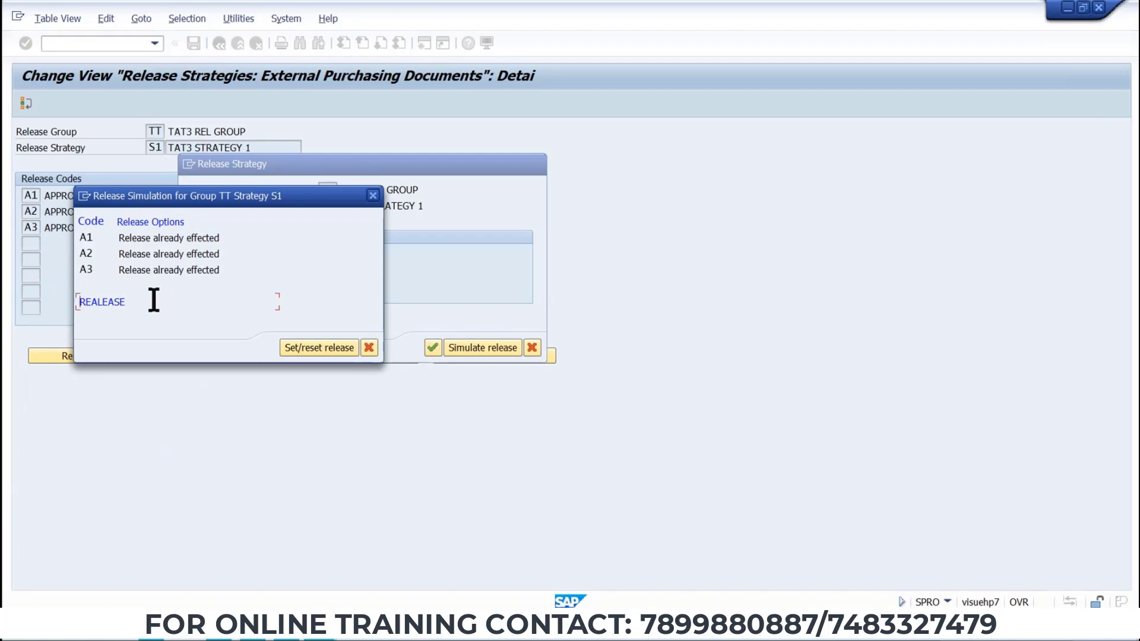
pyautogui.click(369, 349)
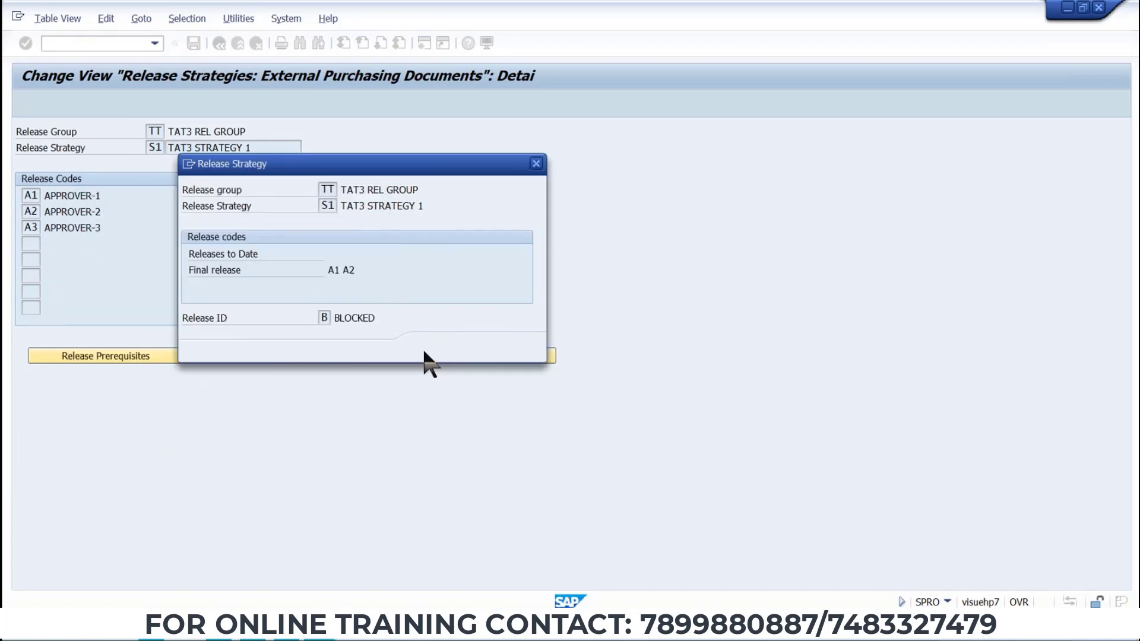
pyautogui.click(433, 349)
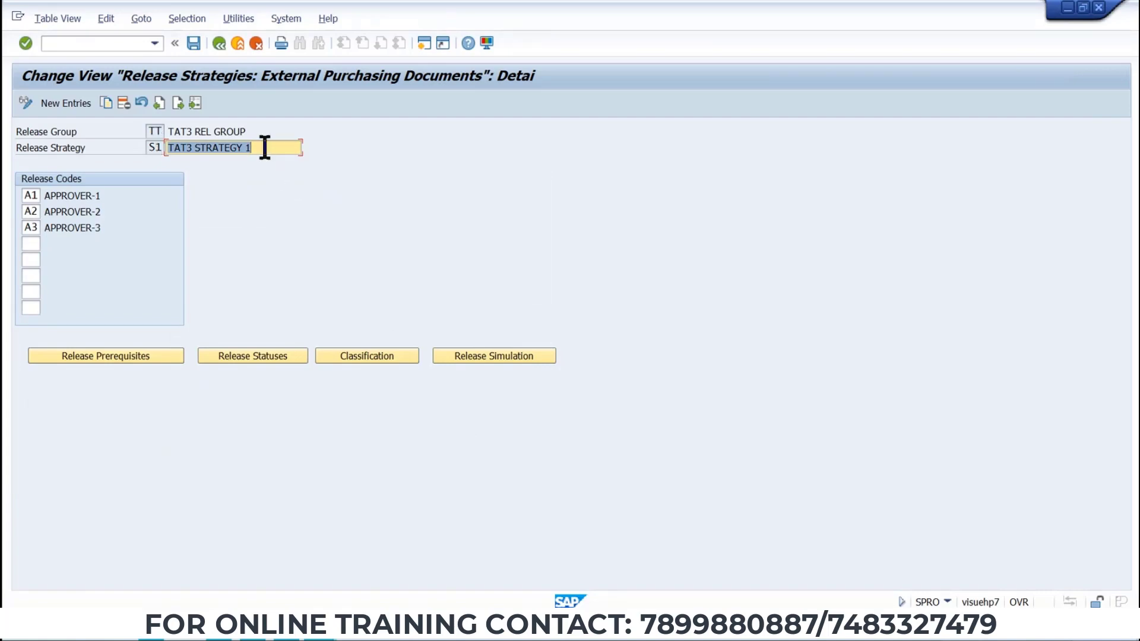
# Save strategy S1 and return from the strategies overview to its details.
pyautogui.click(193, 43)
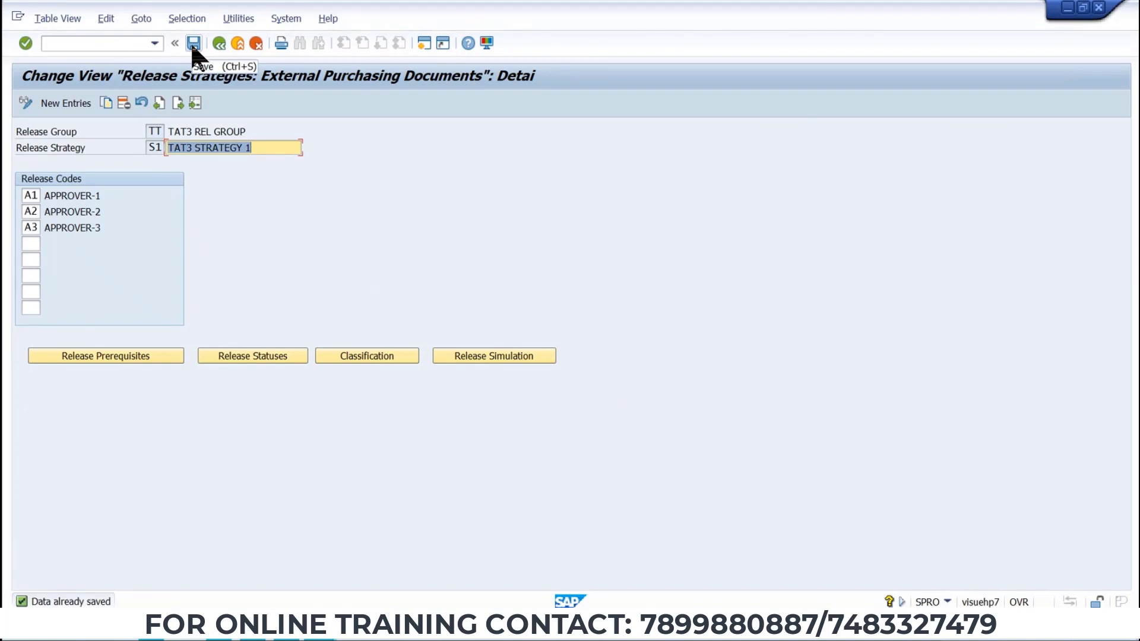
pyautogui.click(218, 45)
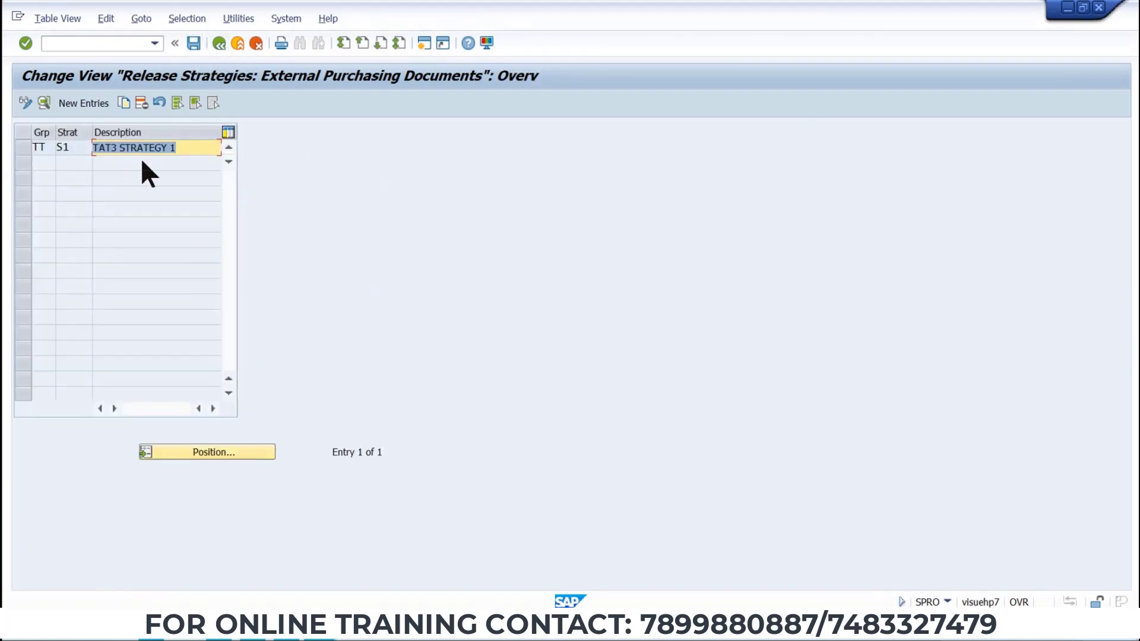
pyautogui.click(193, 42)
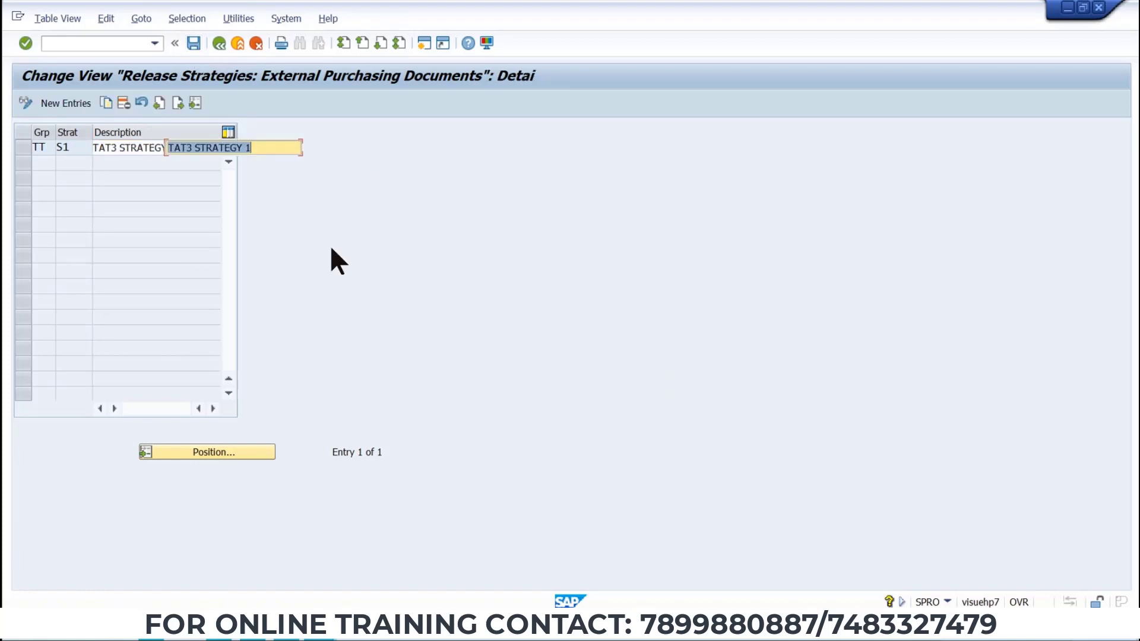
pyautogui.click(215, 42)
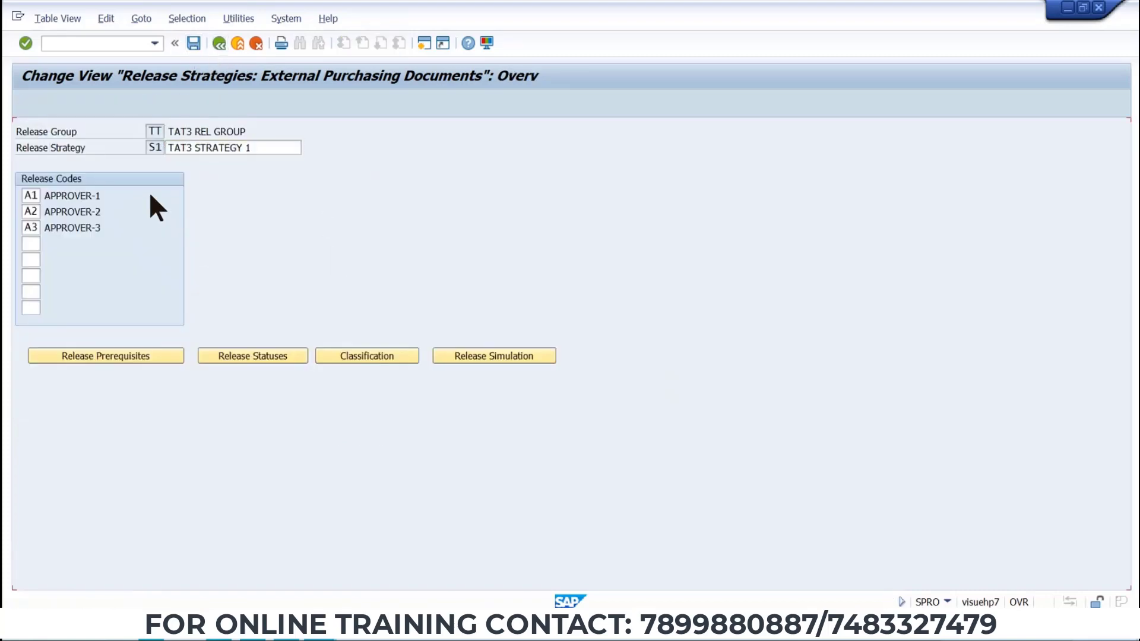
# Create a new release strategy S2 in group TT with the description TAT3 STRATEGY 2.
pyautogui.click(100, 99)
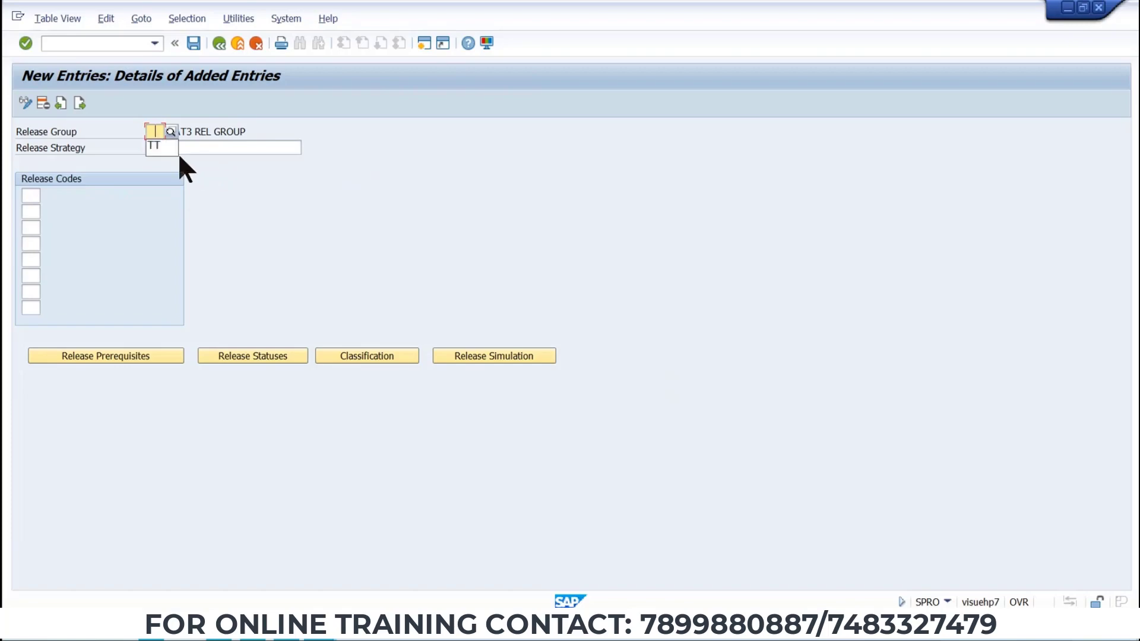
pyautogui.click(156, 148)
pyautogui.press('space')
pyautogui.write('S2')
pyautogui.click(245, 148)
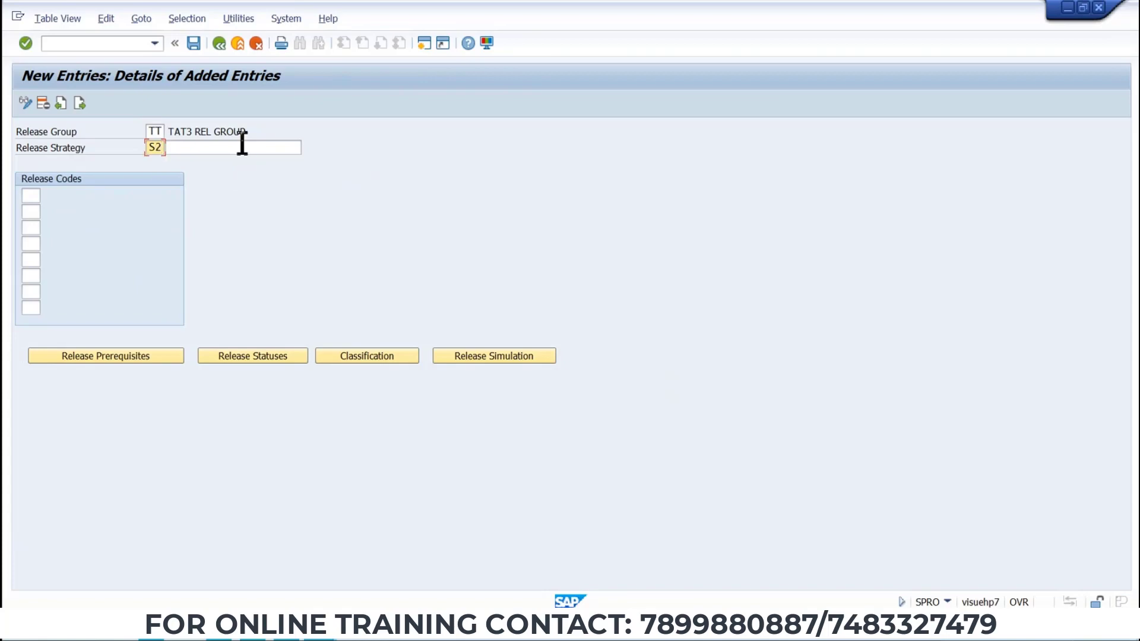
pyautogui.press('space')
pyautogui.click(234, 162)
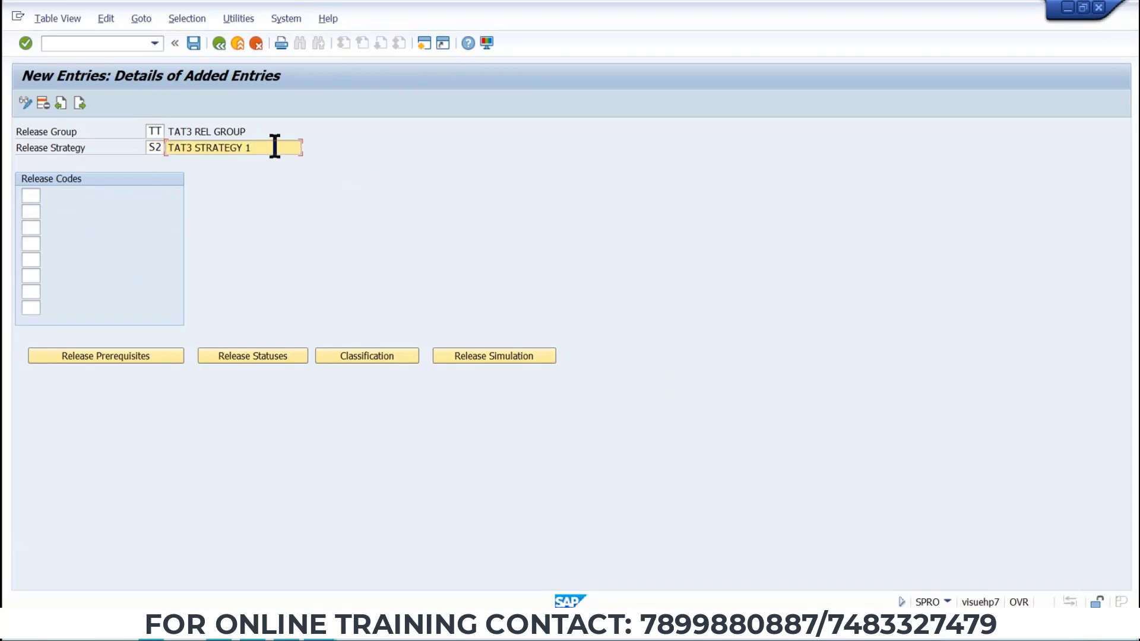
pyautogui.press('BackSpace')
pyautogui.write('2')
# Assign release codes A1, A2 and A3 to strategy S2.
pyautogui.click(29, 196)
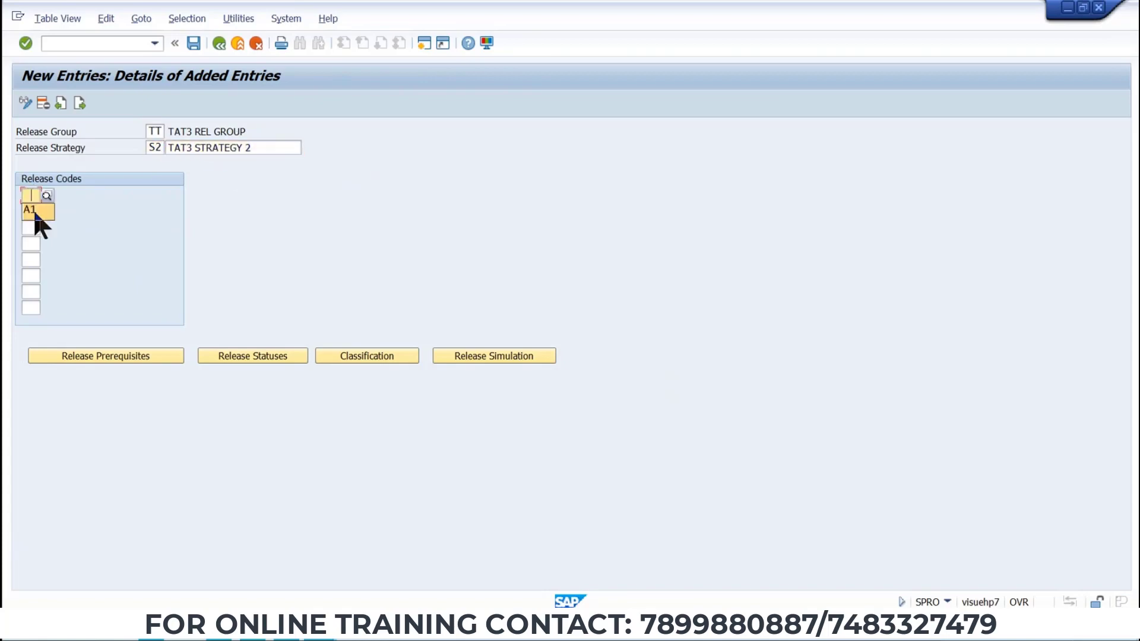
pyautogui.click(33, 209)
pyautogui.click(30, 212)
pyautogui.write('A2')
pyautogui.click(32, 229)
# Set release prerequisites so A2 requires A1 and A3 requires A1 and A2.
pyautogui.click(130, 359)
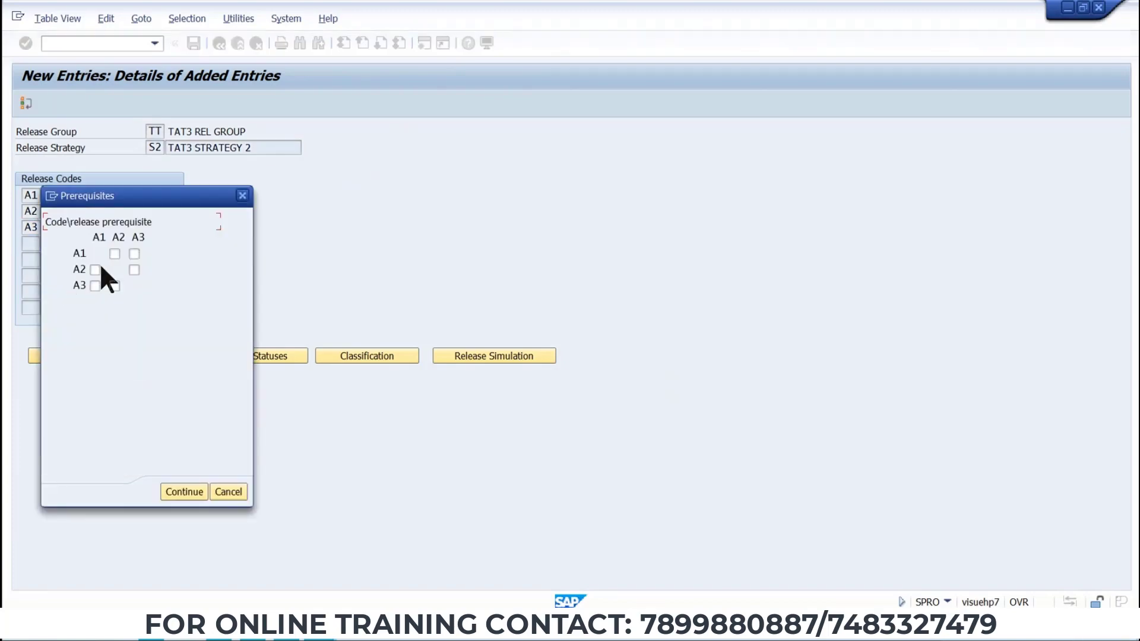
pyautogui.click(95, 270)
pyautogui.click(95, 286)
pyautogui.click(115, 285)
pyautogui.click(199, 493)
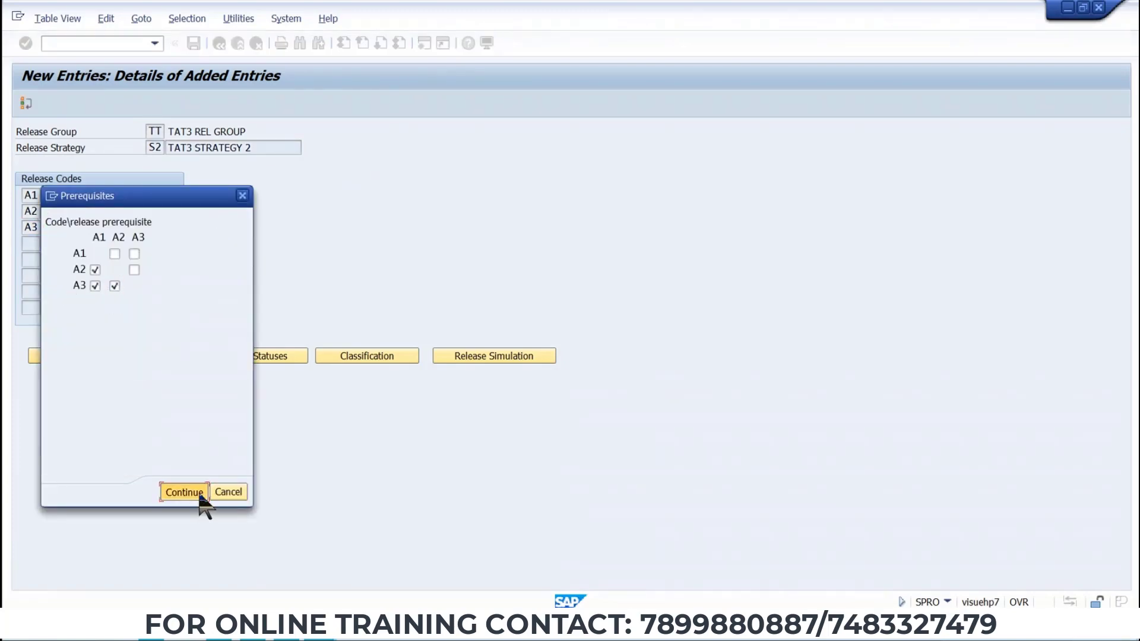
# Review strategy S2's release prerequisites and confirm its release statuses as blocked, blocked, blocked and release.
pyautogui.click(270, 360)
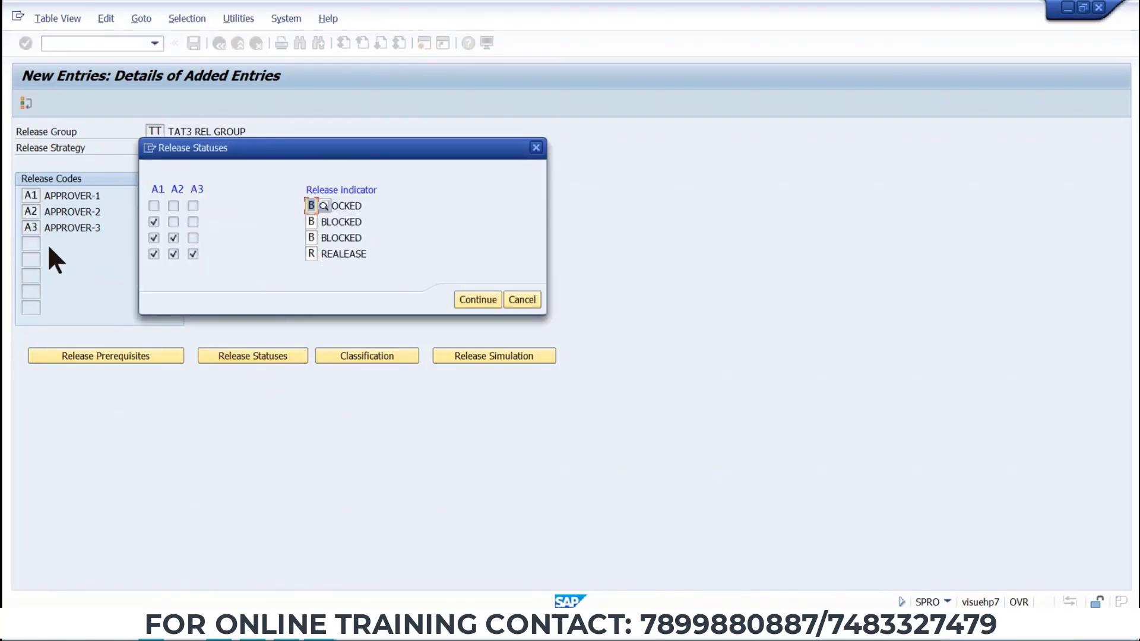
pyautogui.click(536, 150)
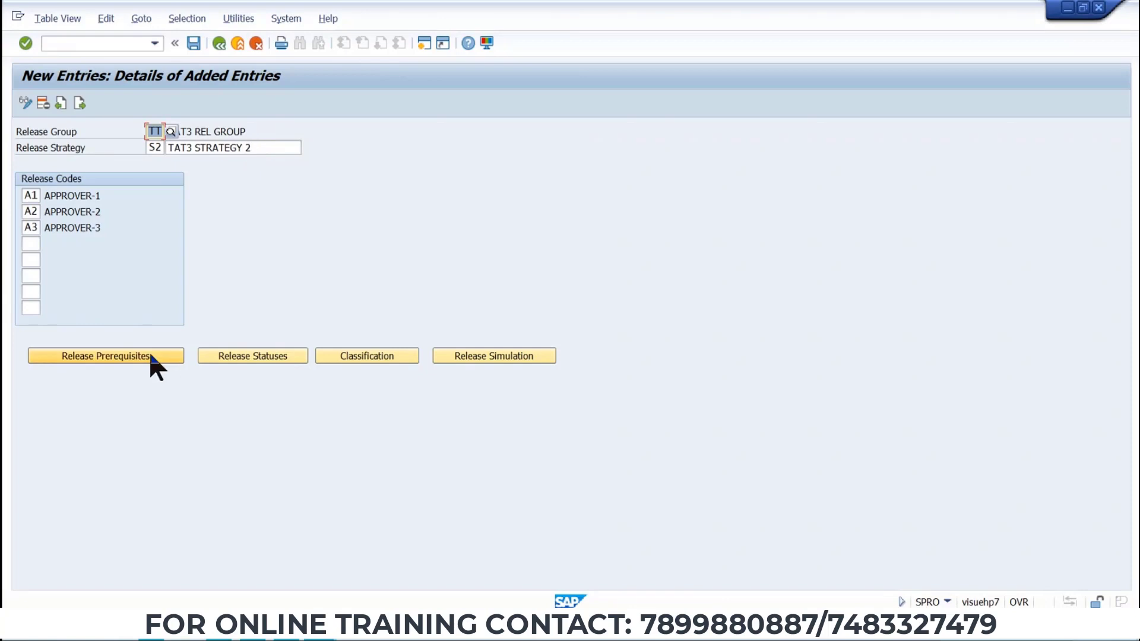
pyautogui.click(90, 358)
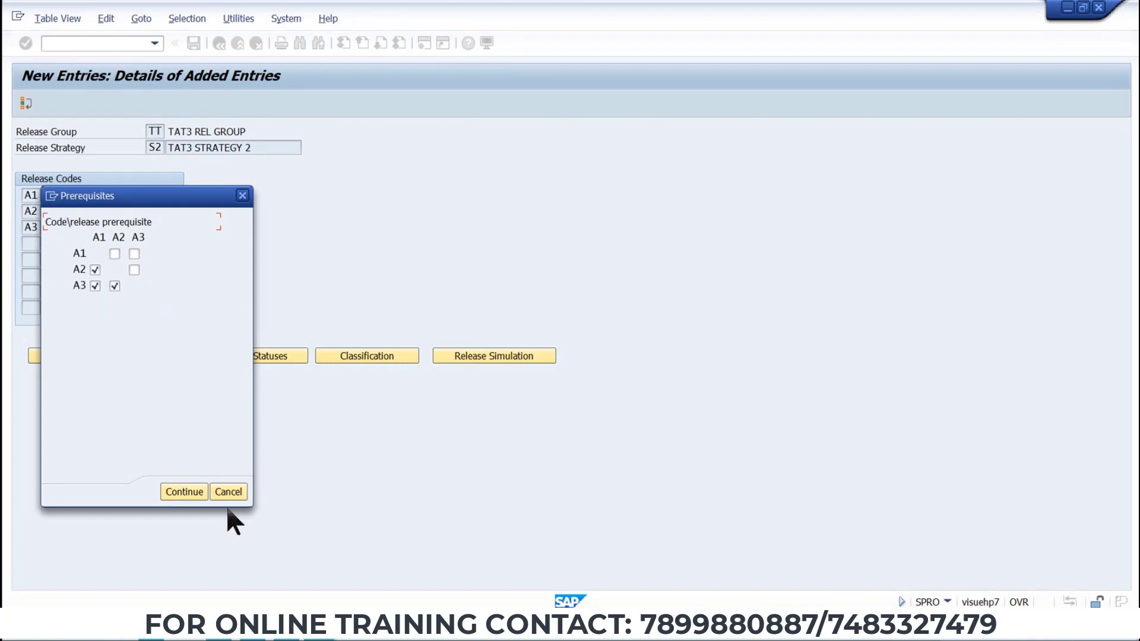
pyautogui.click(186, 494)
pyautogui.click(258, 357)
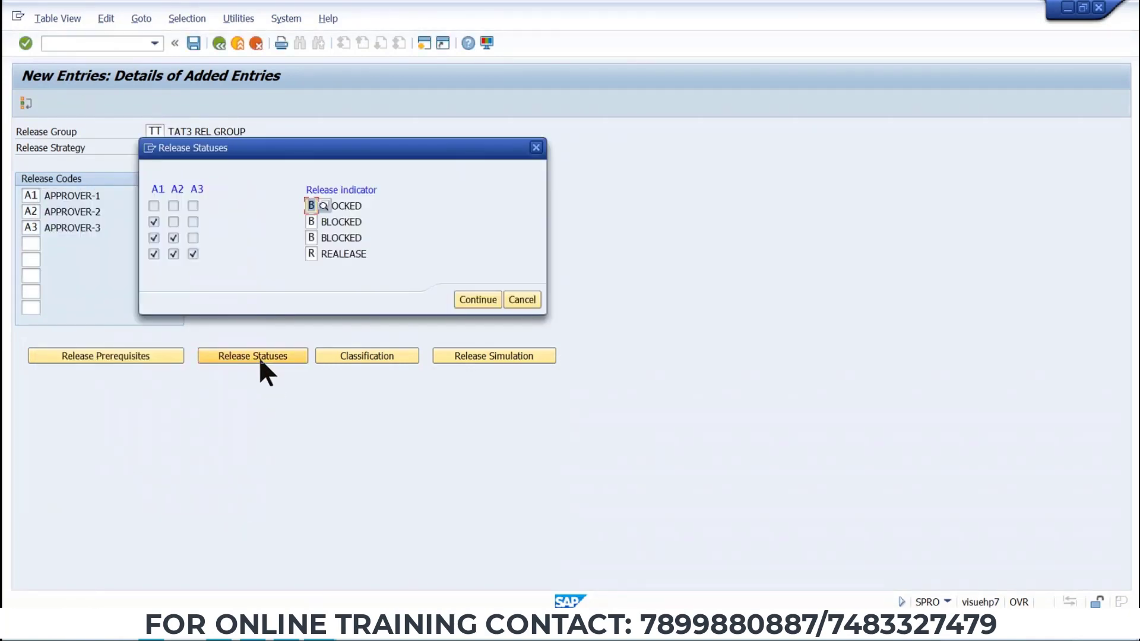
pyautogui.moveTo(268, 153); pyautogui.dragTo(342, 145)
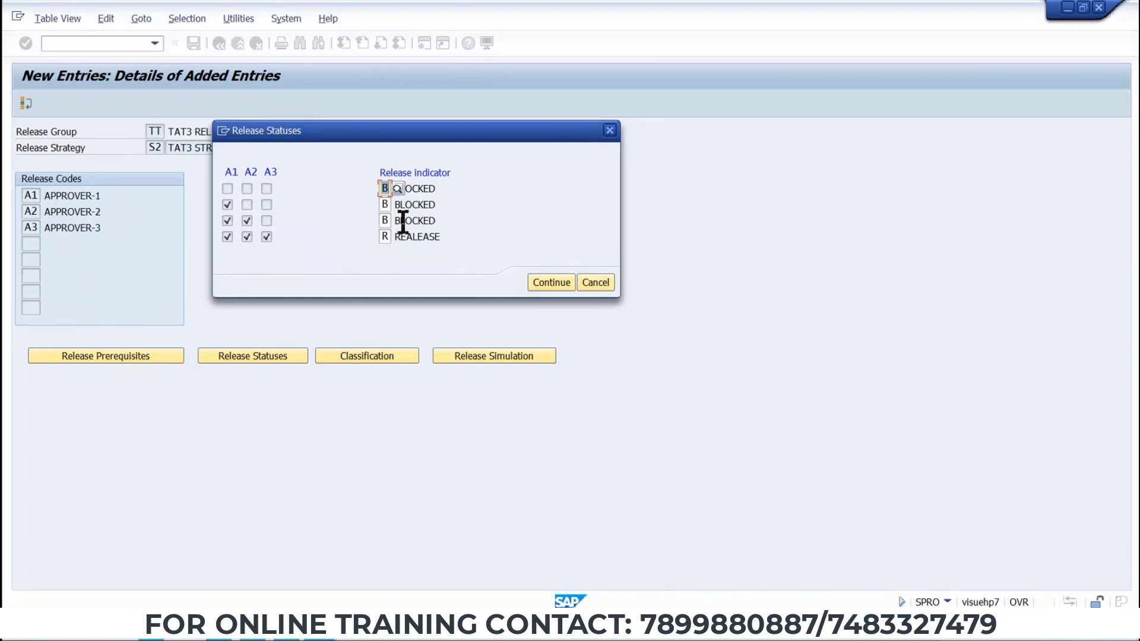
pyautogui.moveTo(445, 208); pyautogui.dragTo(356, 223)
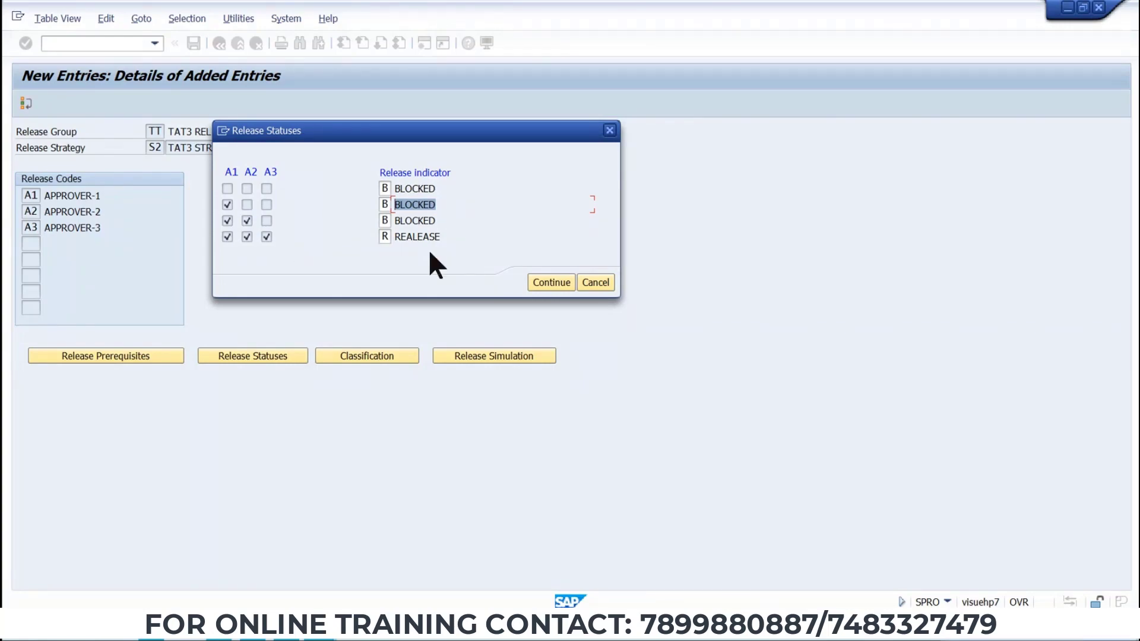
pyautogui.click(551, 283)
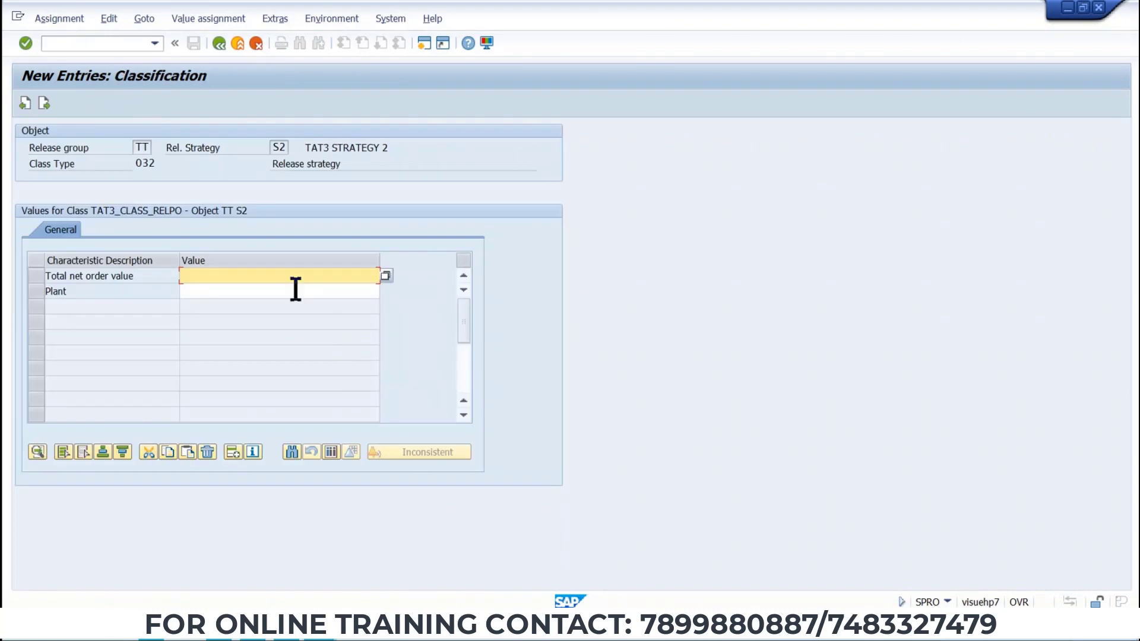
# Classify strategy S2 with total net order value > 2001,00 EUR and plant TP1, then save.
pyautogui.click(385, 275)
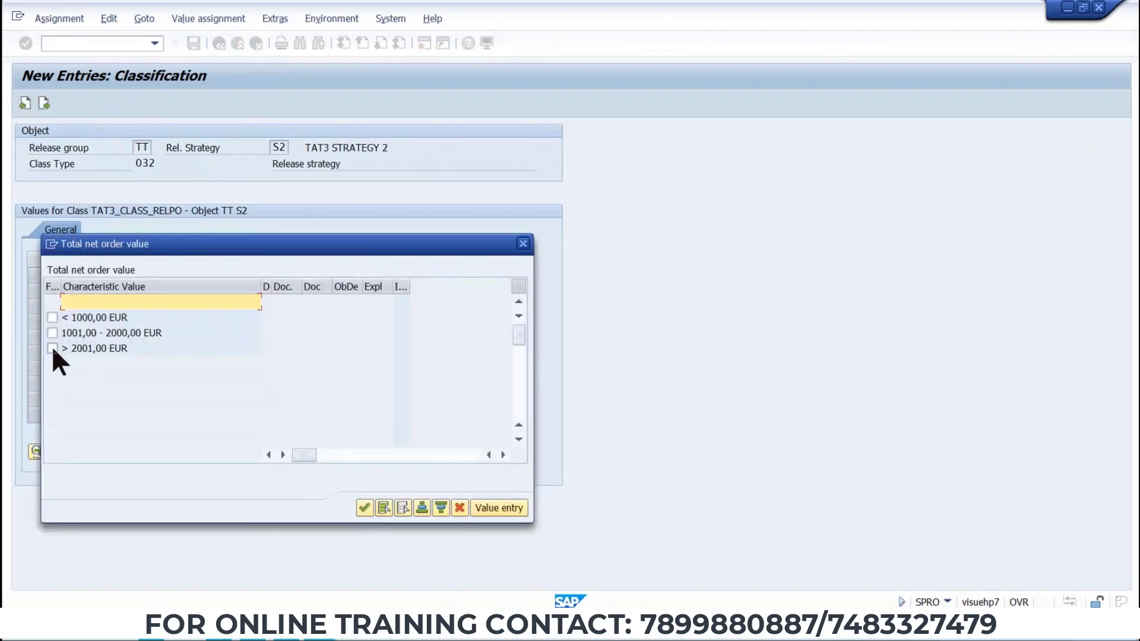
pyautogui.click(52, 347)
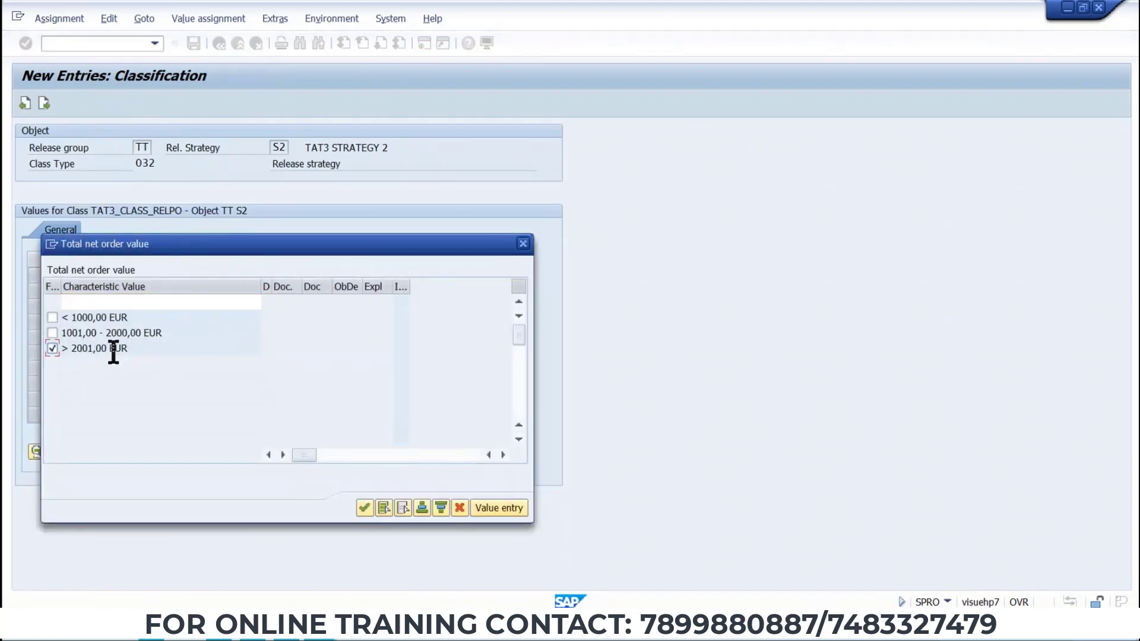
pyautogui.click(364, 509)
pyautogui.click(329, 291)
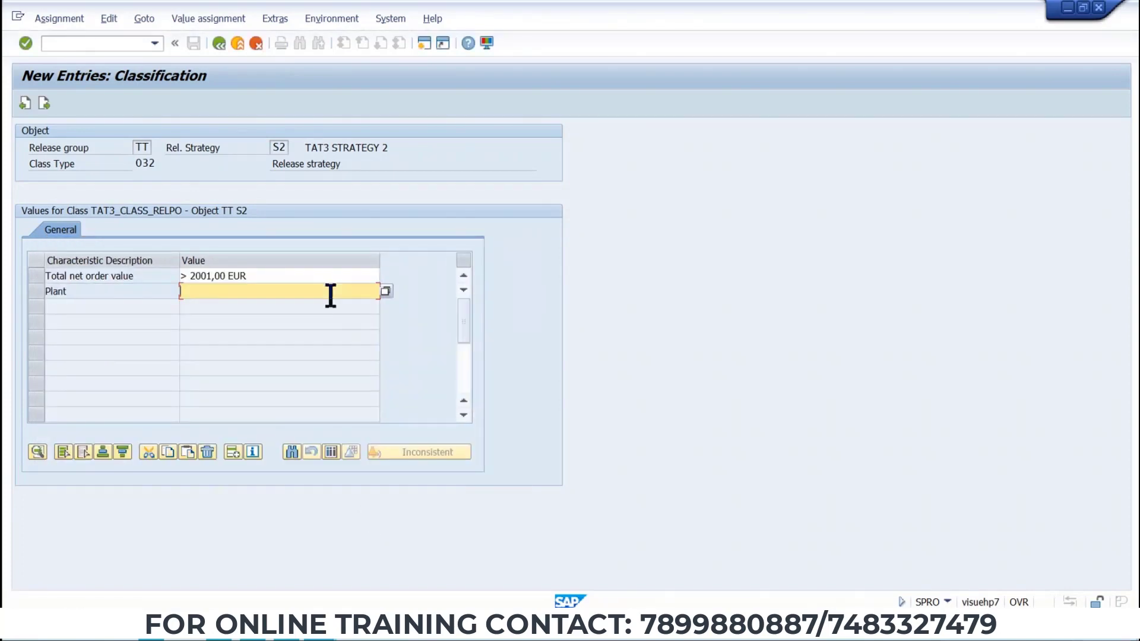
pyautogui.click(379, 289)
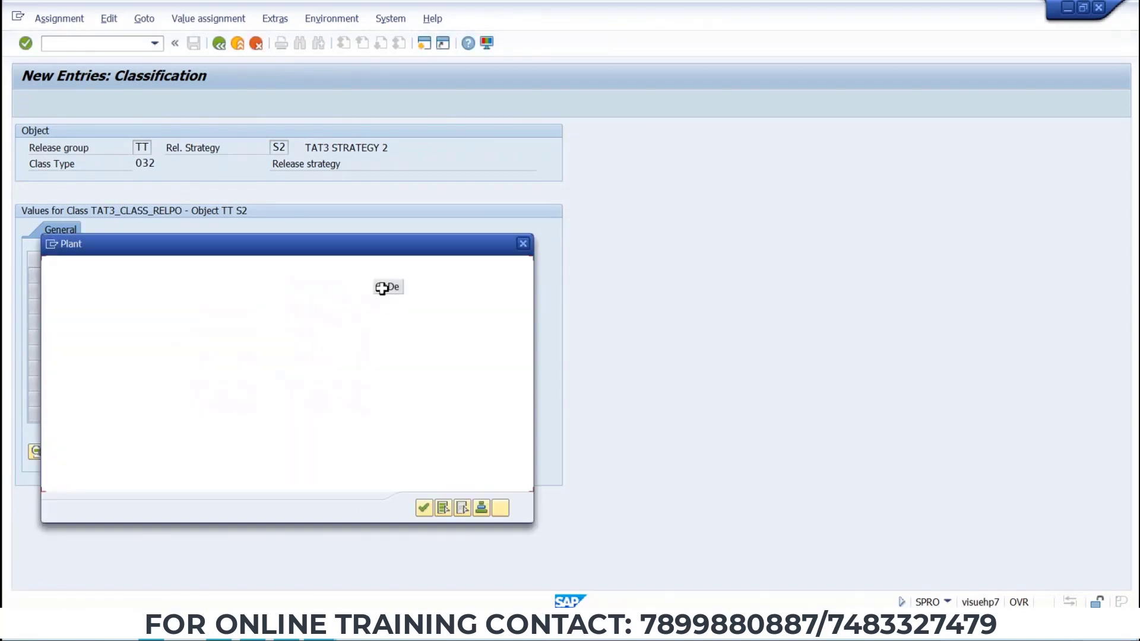
pyautogui.click(53, 302)
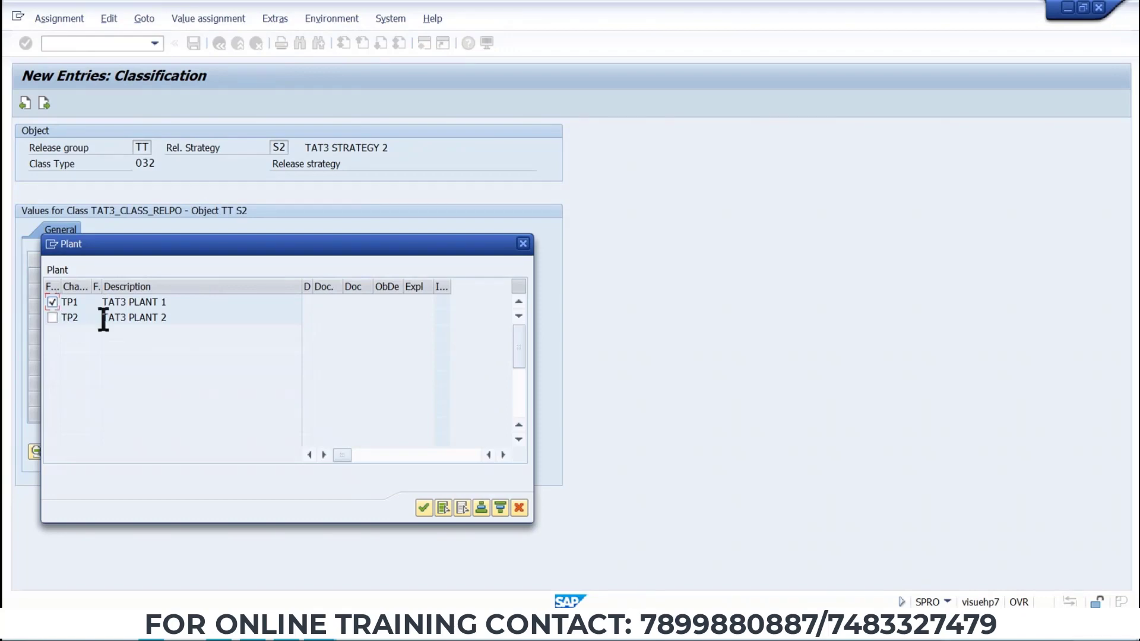
pyautogui.click(423, 508)
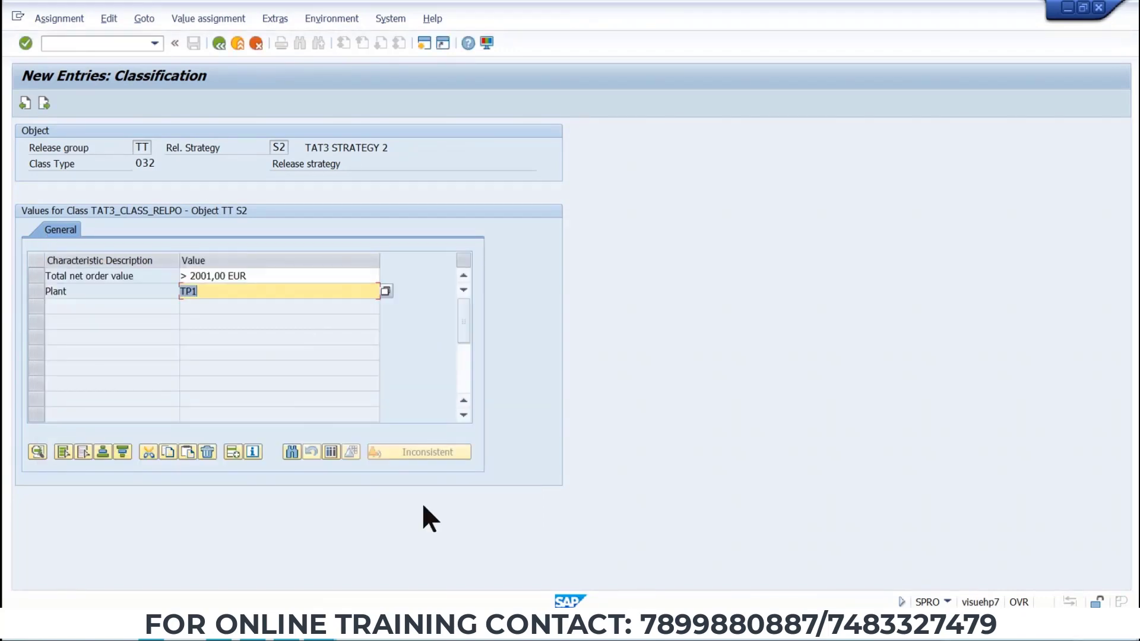
pyautogui.click(219, 44)
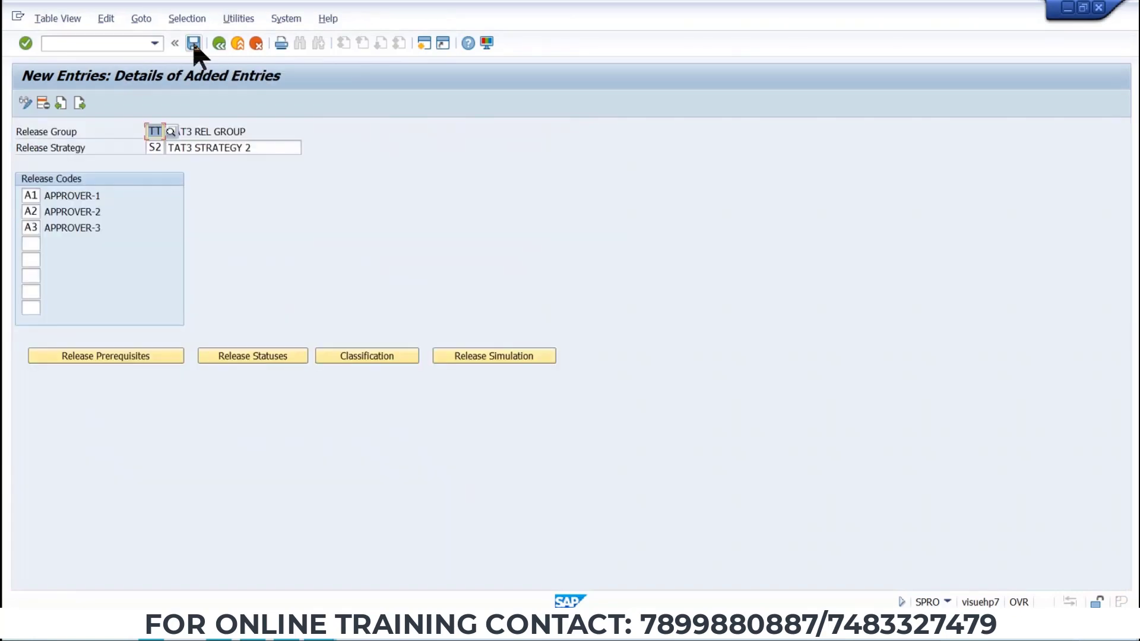
pyautogui.click(194, 43)
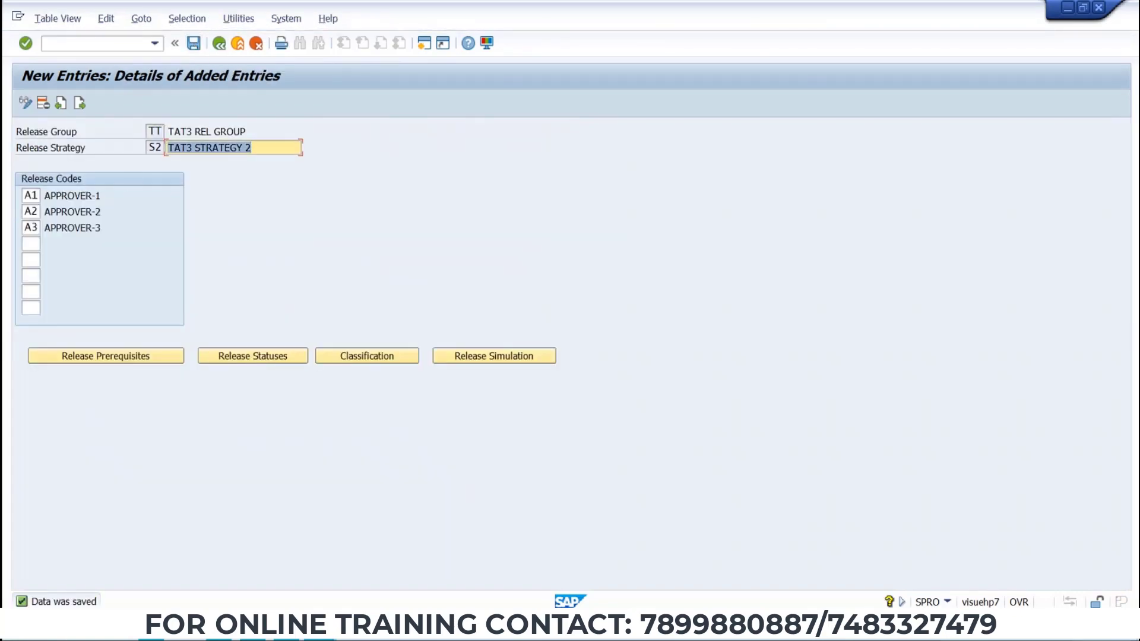
# Simulate the release of strategy S2 by releasing A1, A2 and A3 in turn, then save.
pyautogui.click(468, 358)
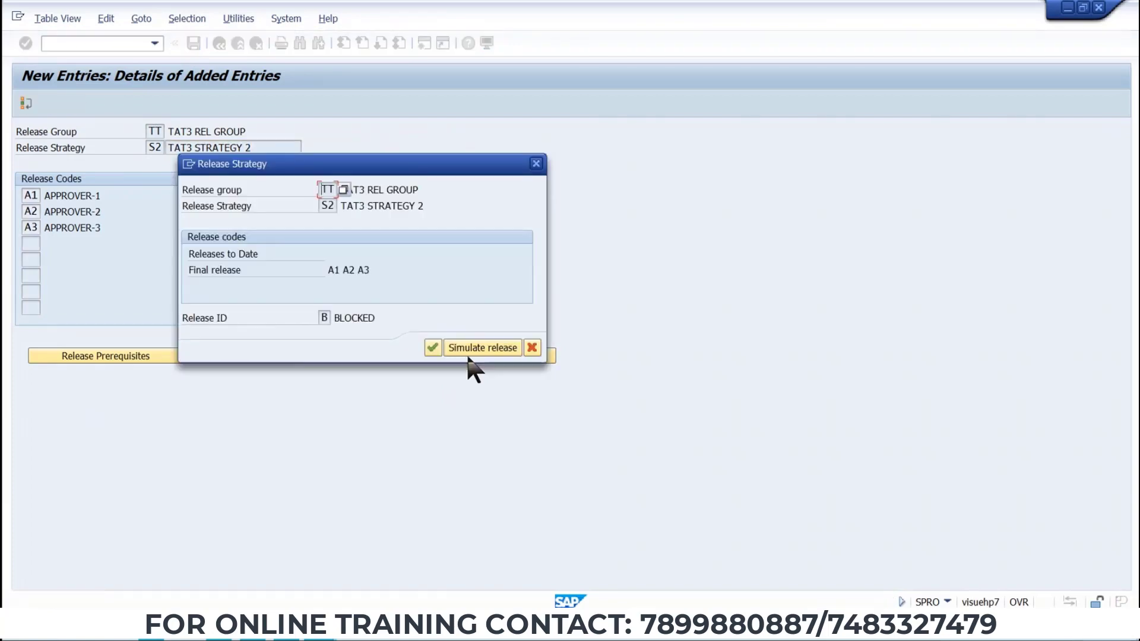
pyautogui.click(467, 346)
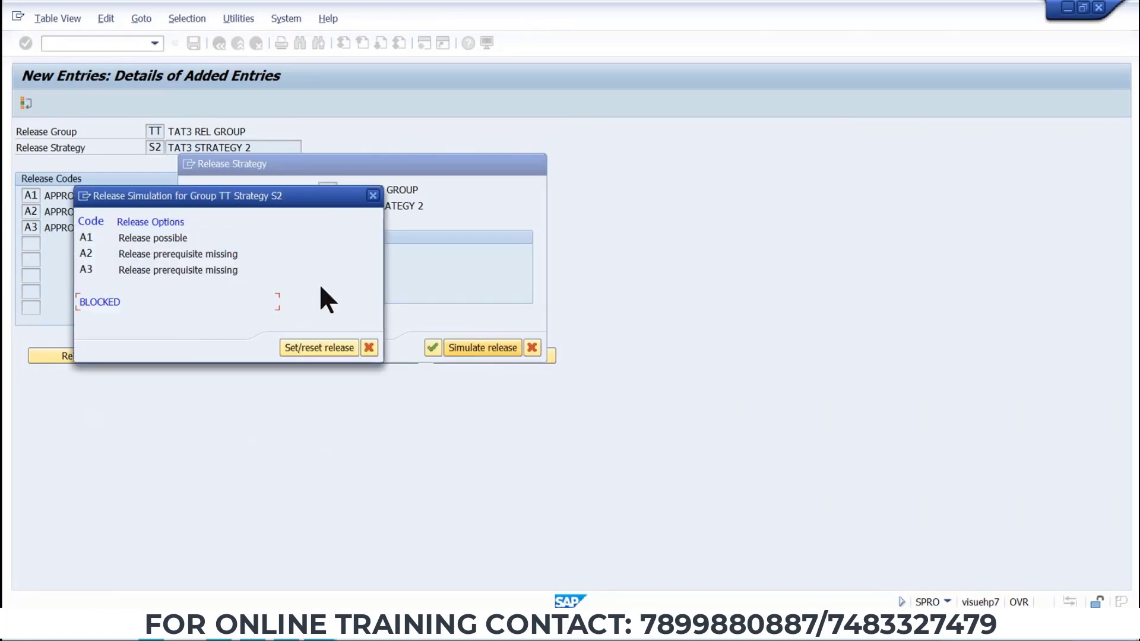
pyautogui.doubleClick(184, 239)
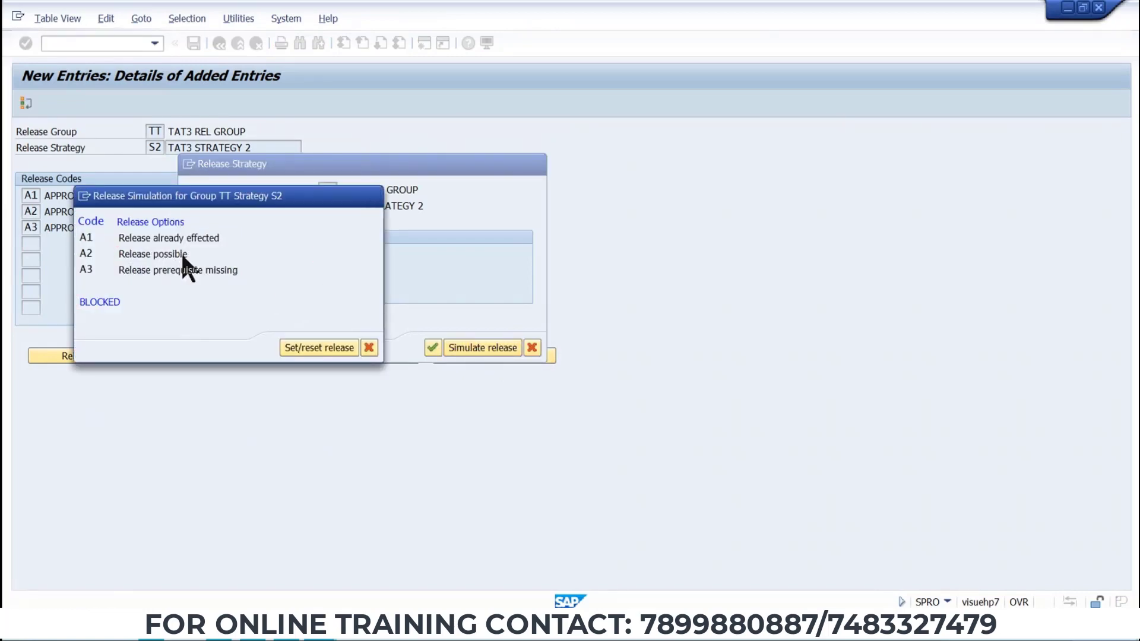
pyautogui.doubleClick(183, 255)
pyautogui.doubleClick(183, 269)
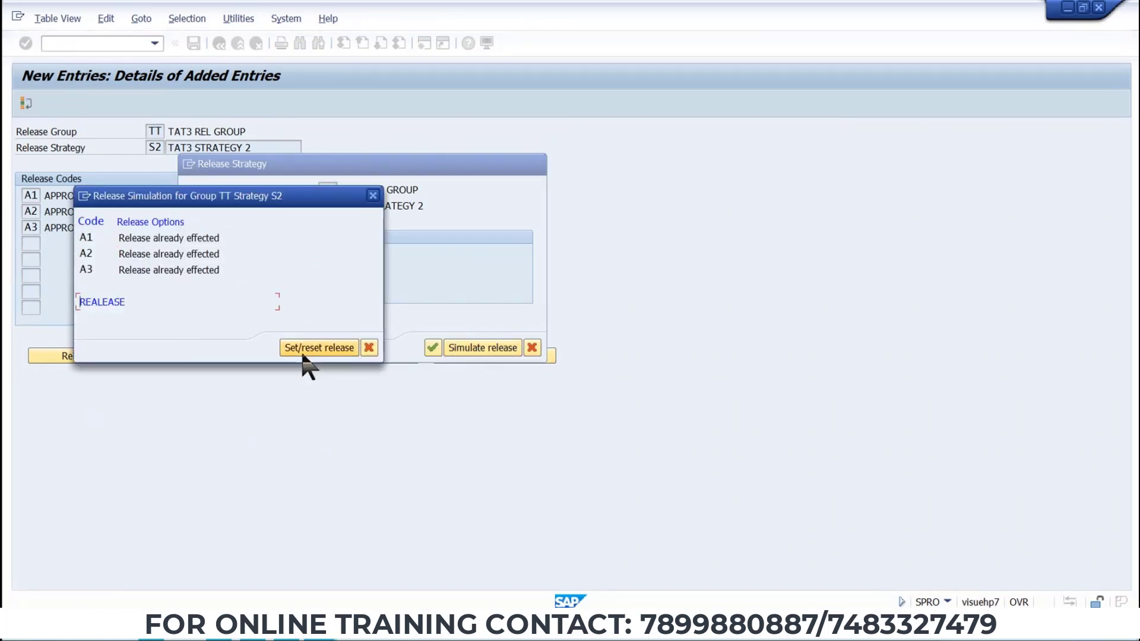
pyautogui.click(368, 351)
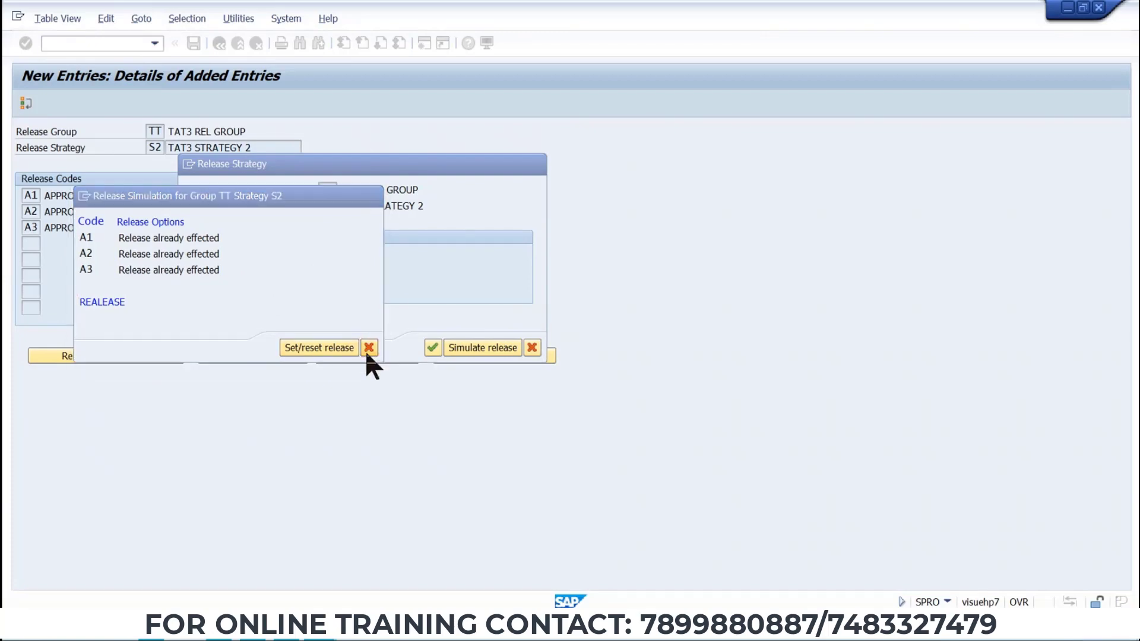
pyautogui.click(432, 348)
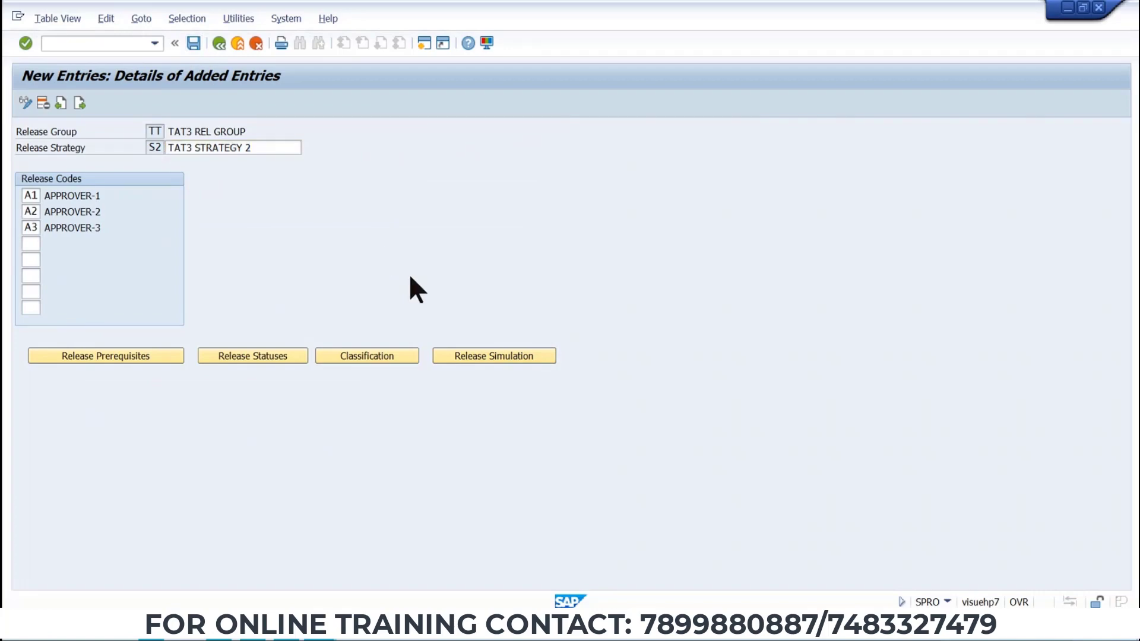
pyautogui.hotkey('ctrl', 's')
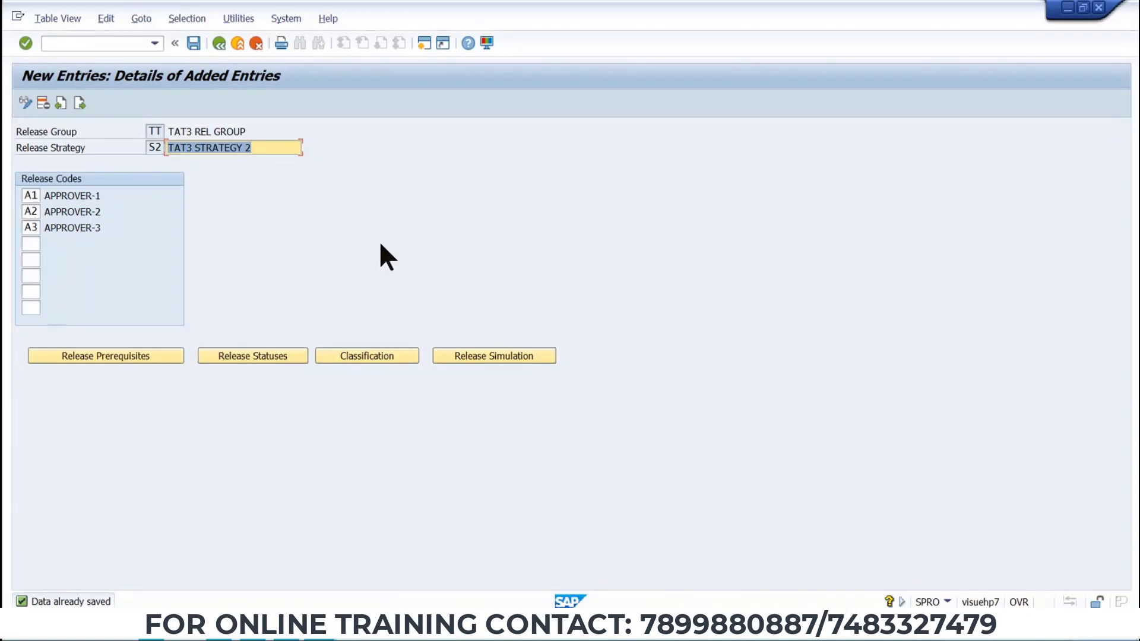
# Open transaction ME21N in a new session and choose the Standard PO order type.
pyautogui.click(128, 43)
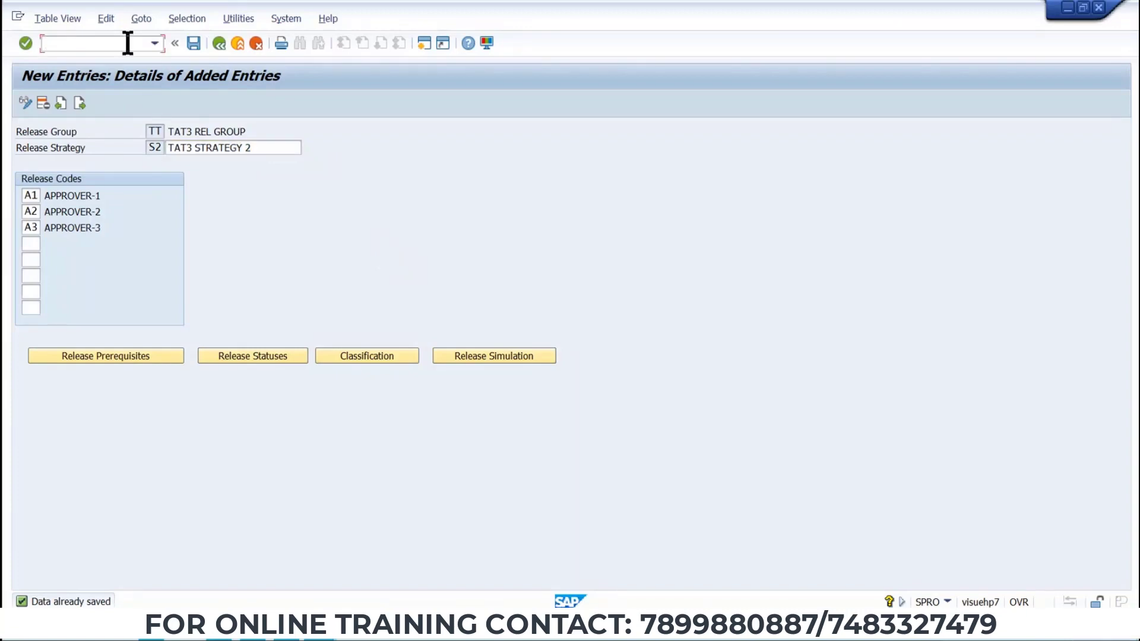
pyautogui.write('/OME21N')
pyautogui.press('Return')
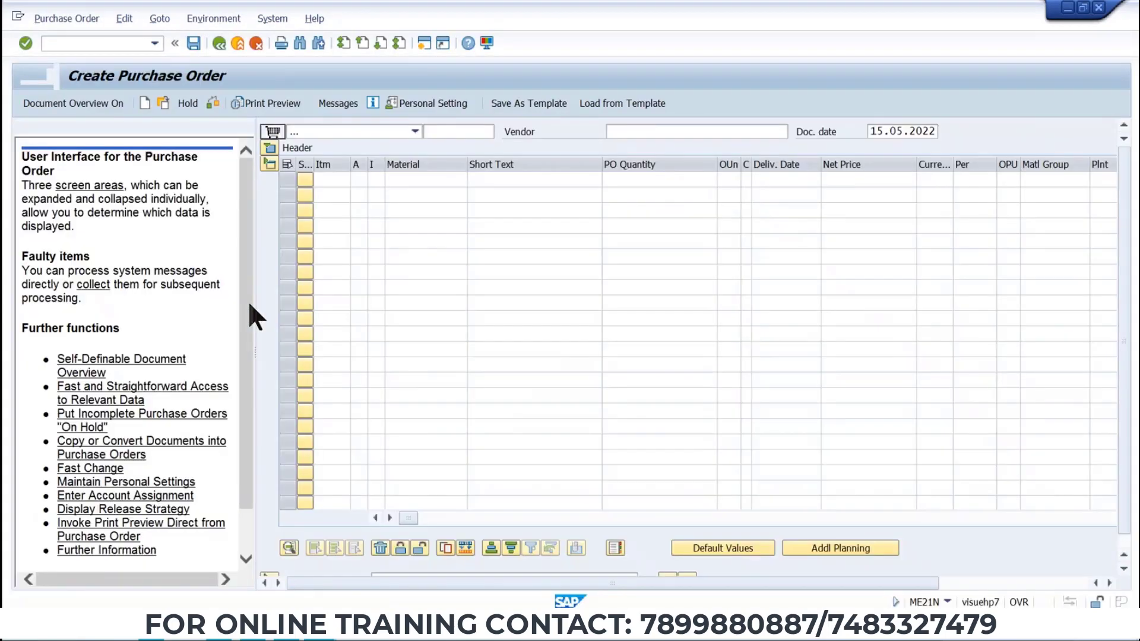
pyautogui.click(415, 131)
pyautogui.click(315, 145)
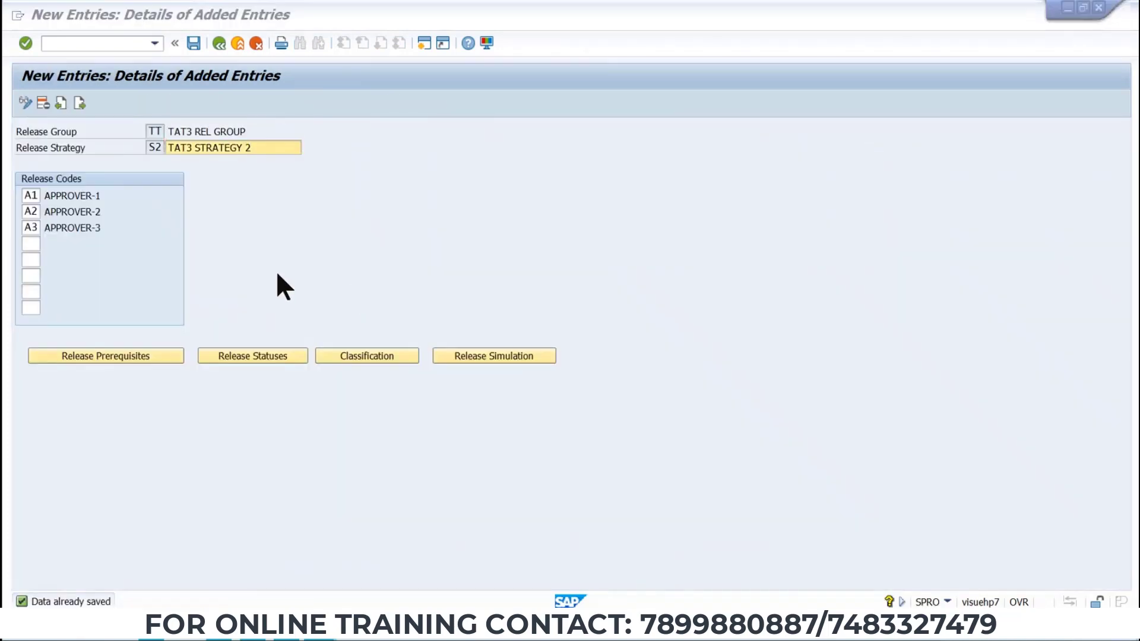
# Switch to the Word data sheet and copy the fourth listed vendor number.
pyautogui.hotkey('alt', 'Tab')
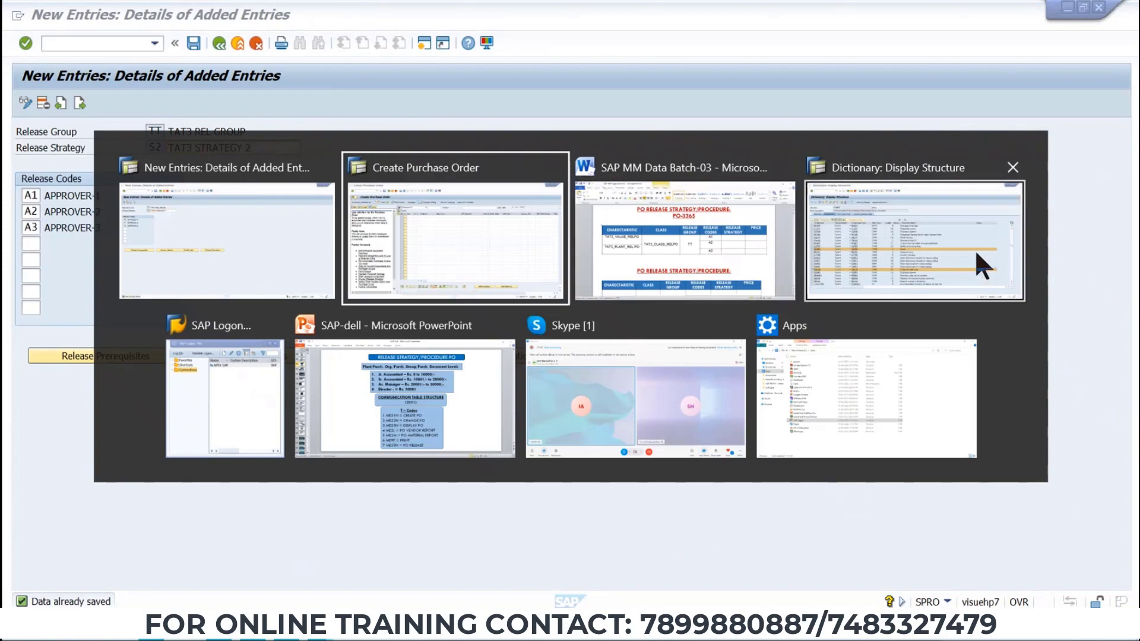
pyautogui.click(655, 277)
pyautogui.scroll(7, 517, 393)
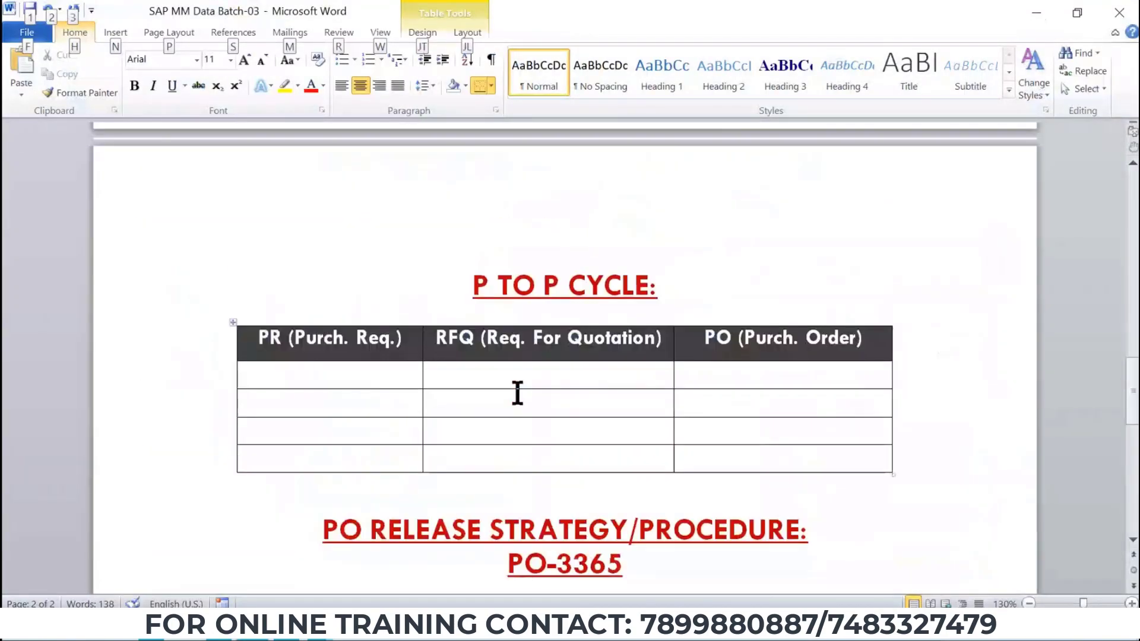
pyautogui.scroll(15, 517, 393)
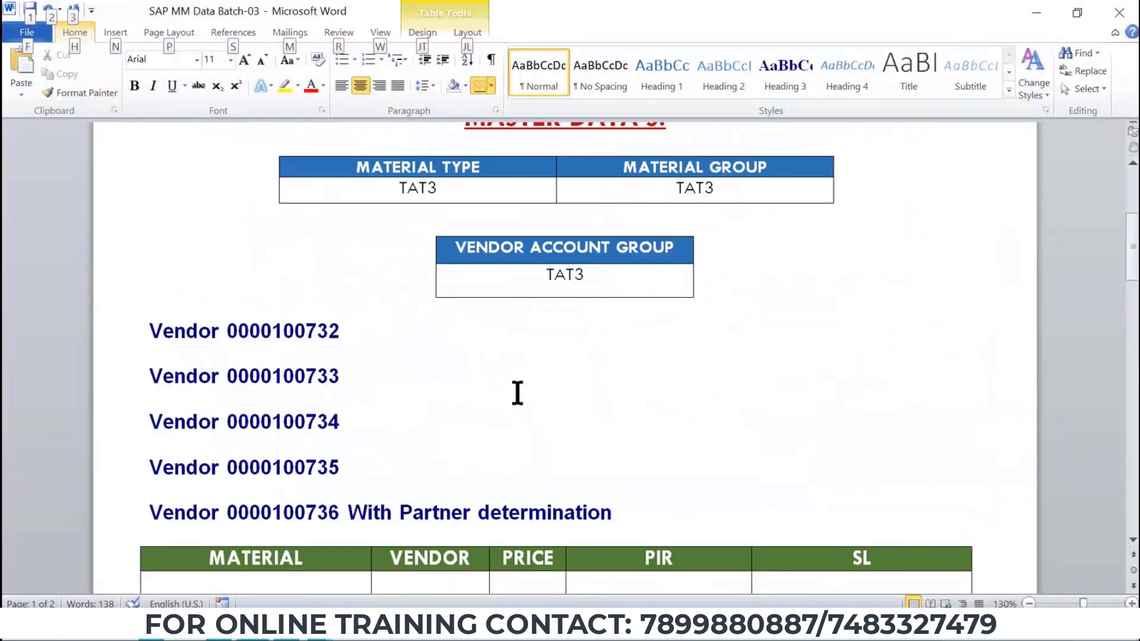
pyautogui.click(281, 327)
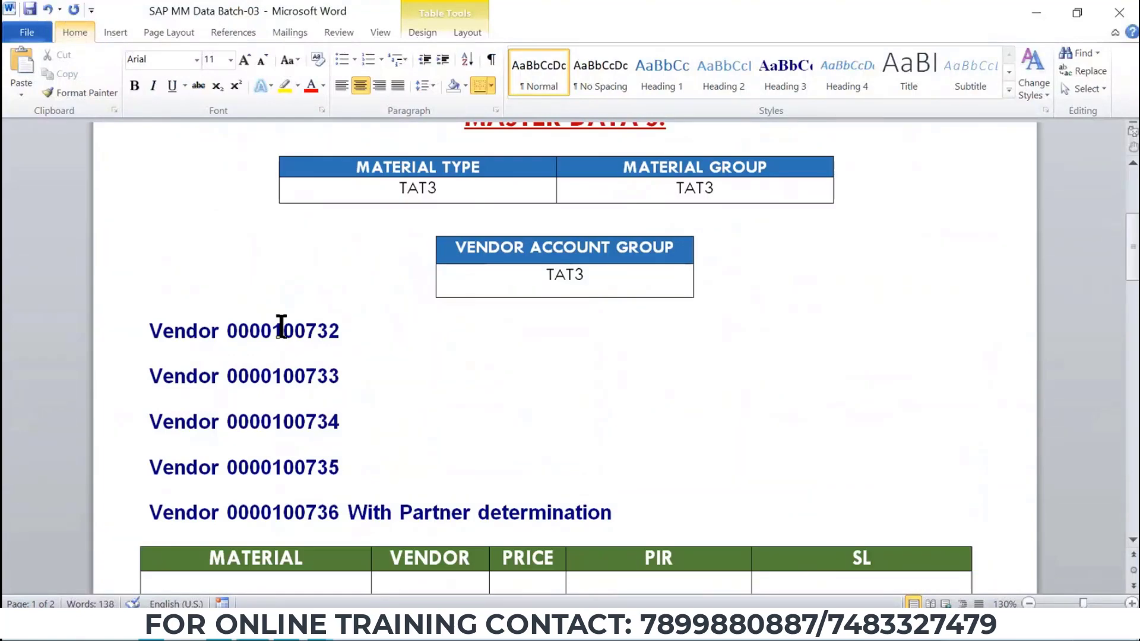
pyautogui.doubleClick(282, 326)
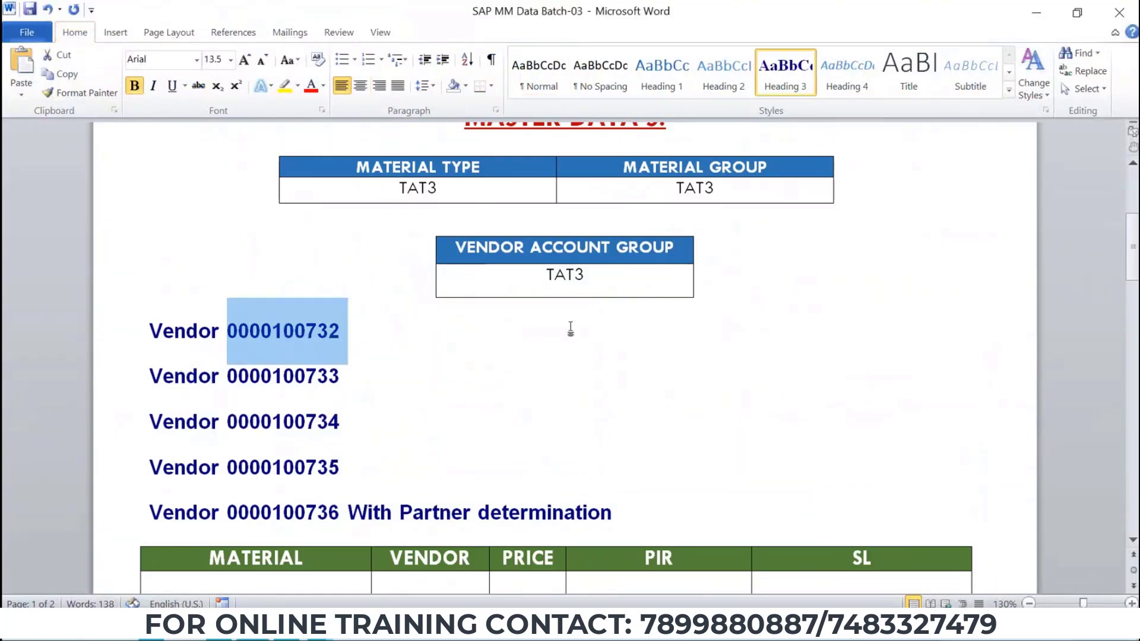
pyautogui.doubleClick(330, 468)
pyautogui.hotkey('ctrl', 'c')
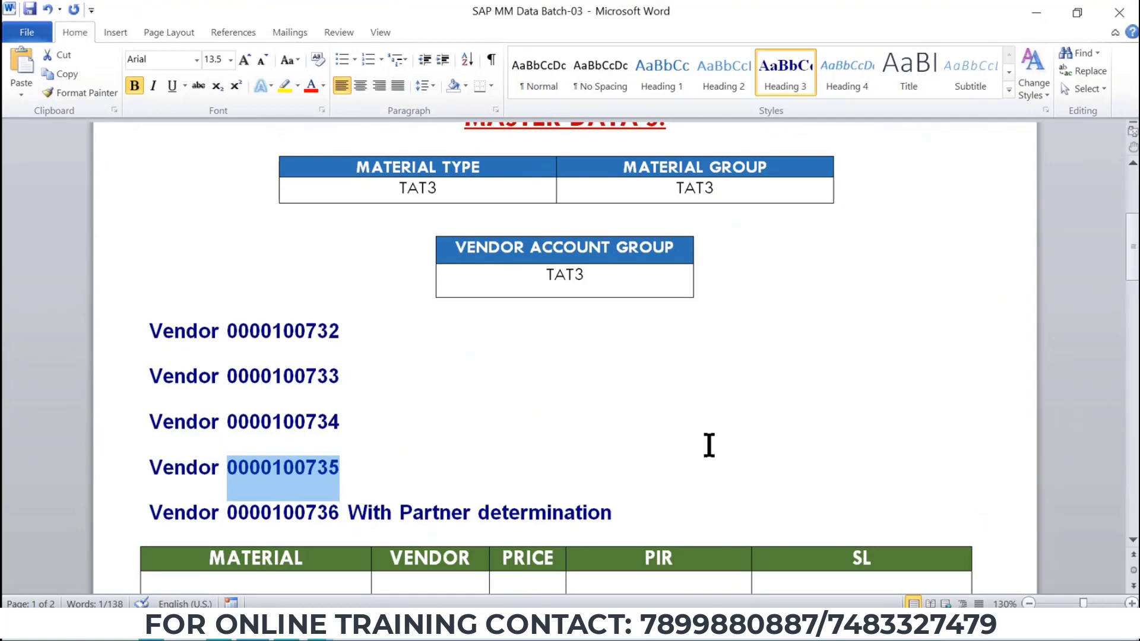
# Paste the copied vendor number into the purchase order's vendor field.
pyautogui.hotkey('alt', 'Tab')
pyautogui.click(707, 249)
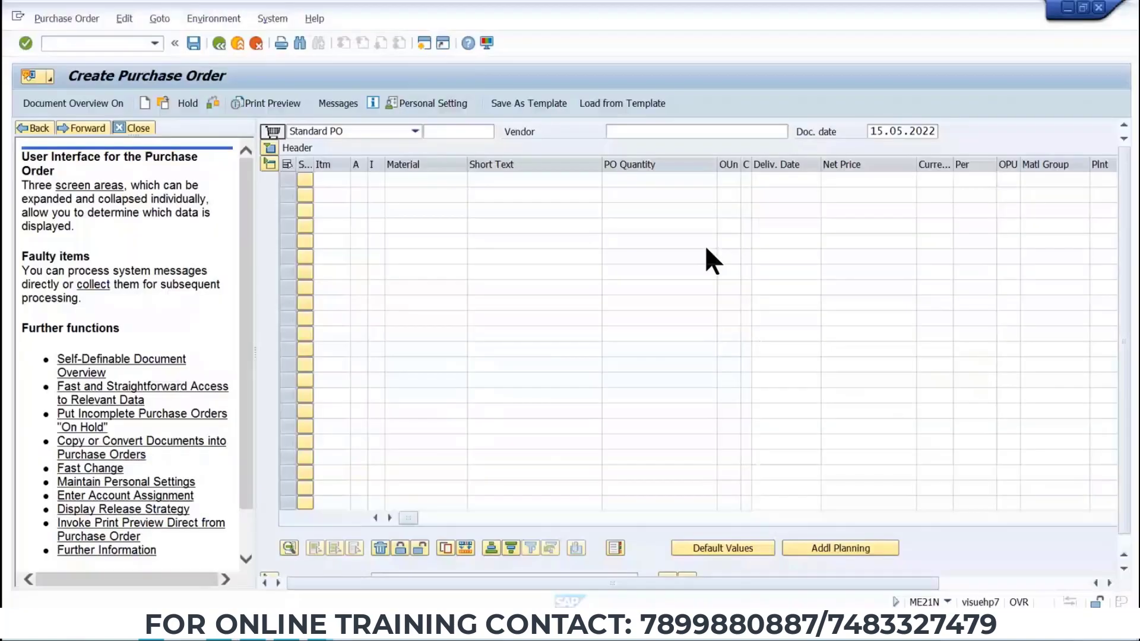
pyautogui.click(646, 131)
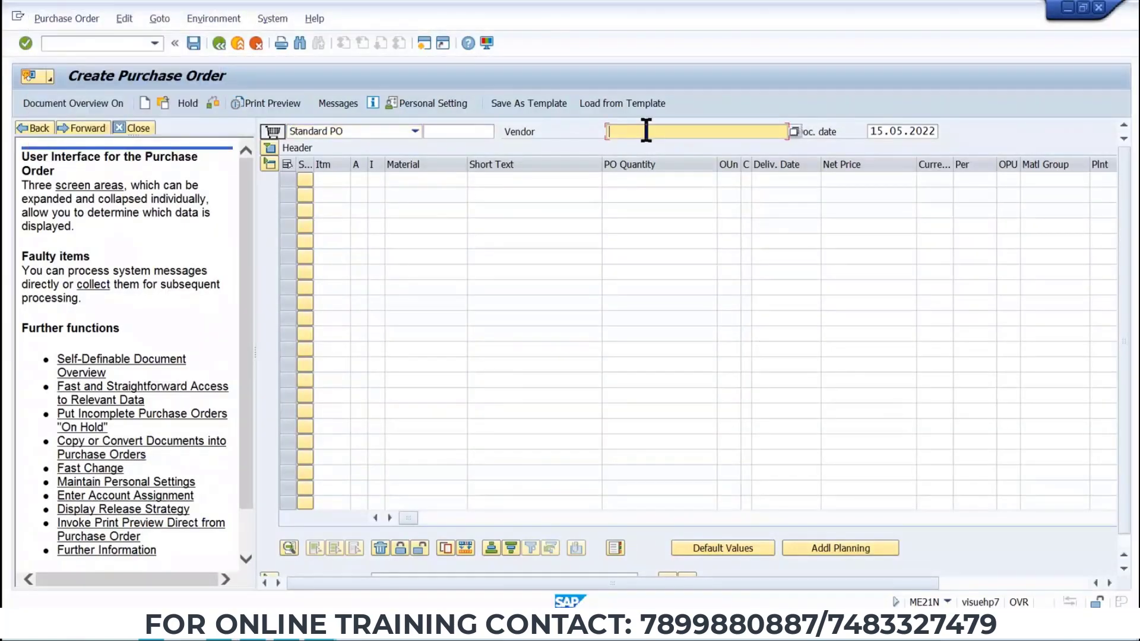
pyautogui.hotkey('ctrl', 'v')
# Browse the Word data sheet to review the purchase order master data.
pyautogui.hotkey('alt', 'Tab')
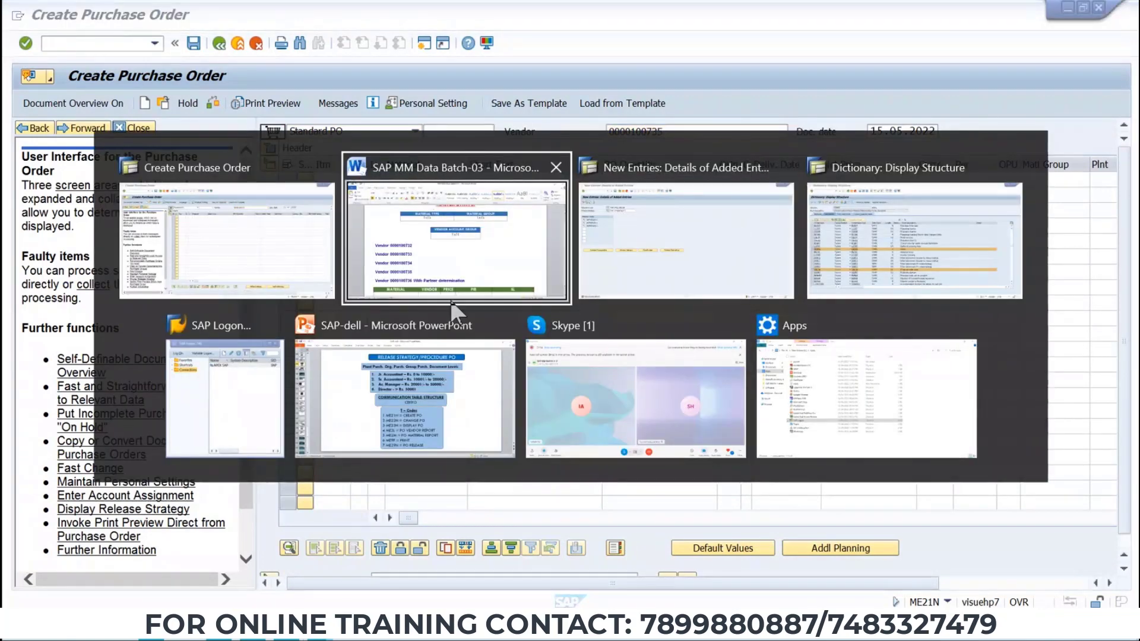
pyautogui.scroll(-4, 450, 355)
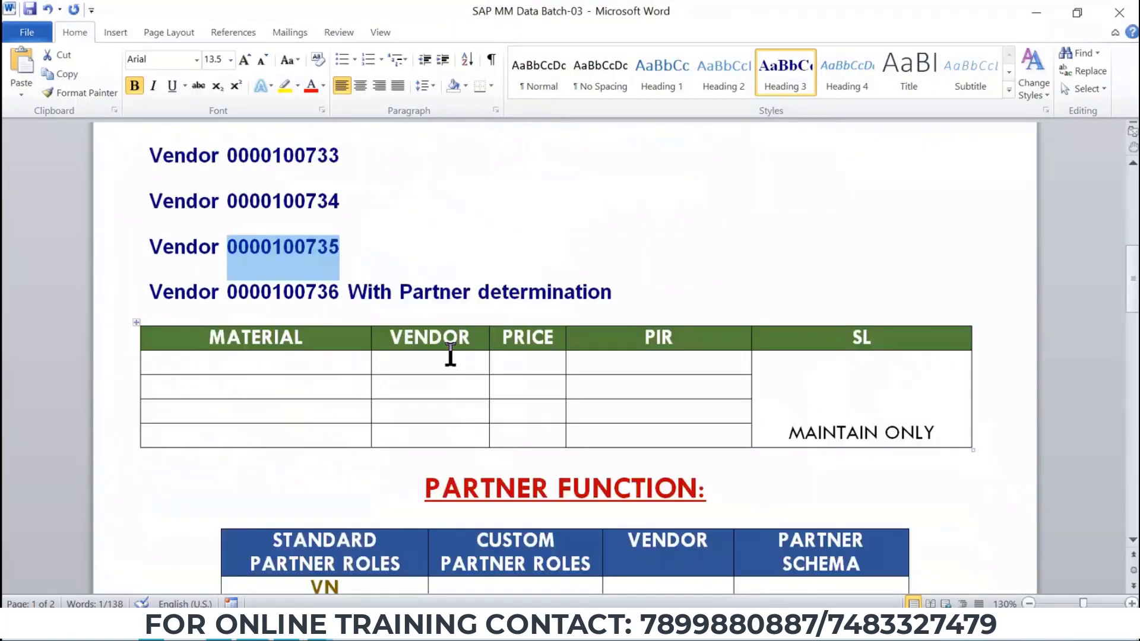
pyautogui.scroll(-20, 451, 355)
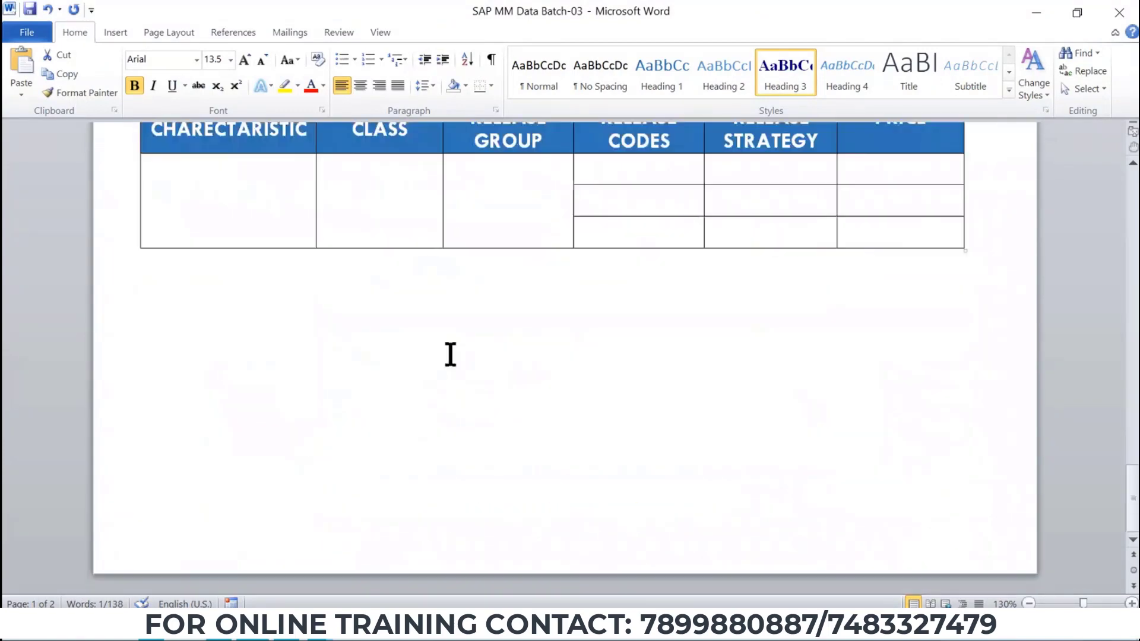
pyautogui.scroll(5, 450, 355)
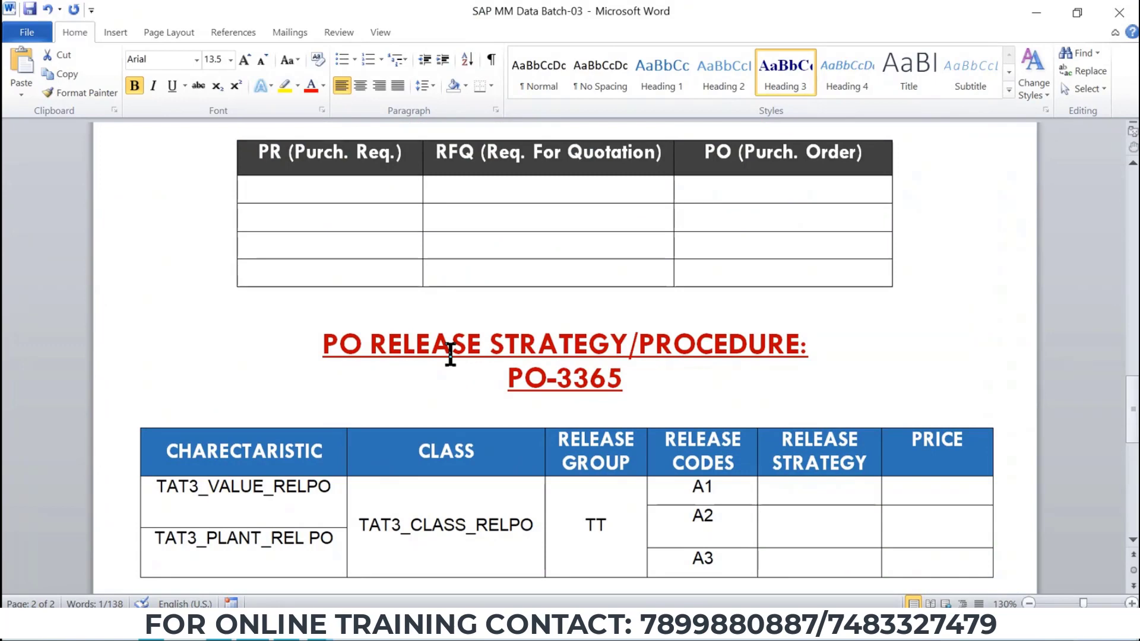
pyautogui.scroll(7, 427, 369)
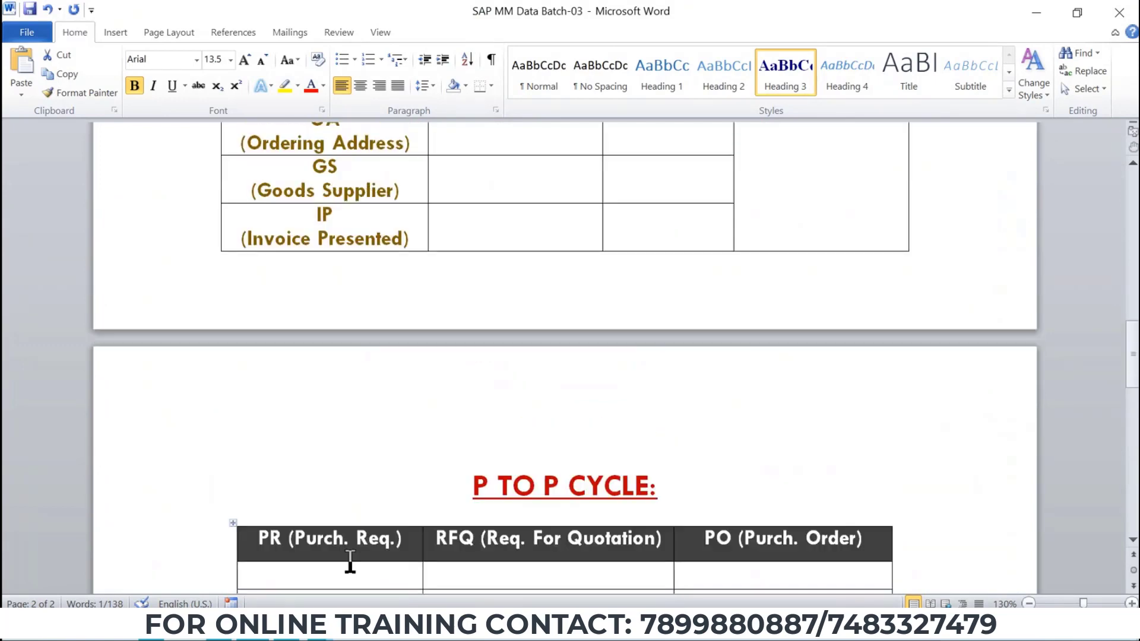
pyautogui.moveTo(315, 627)
pyautogui.hotkey('alt', 'Tab')
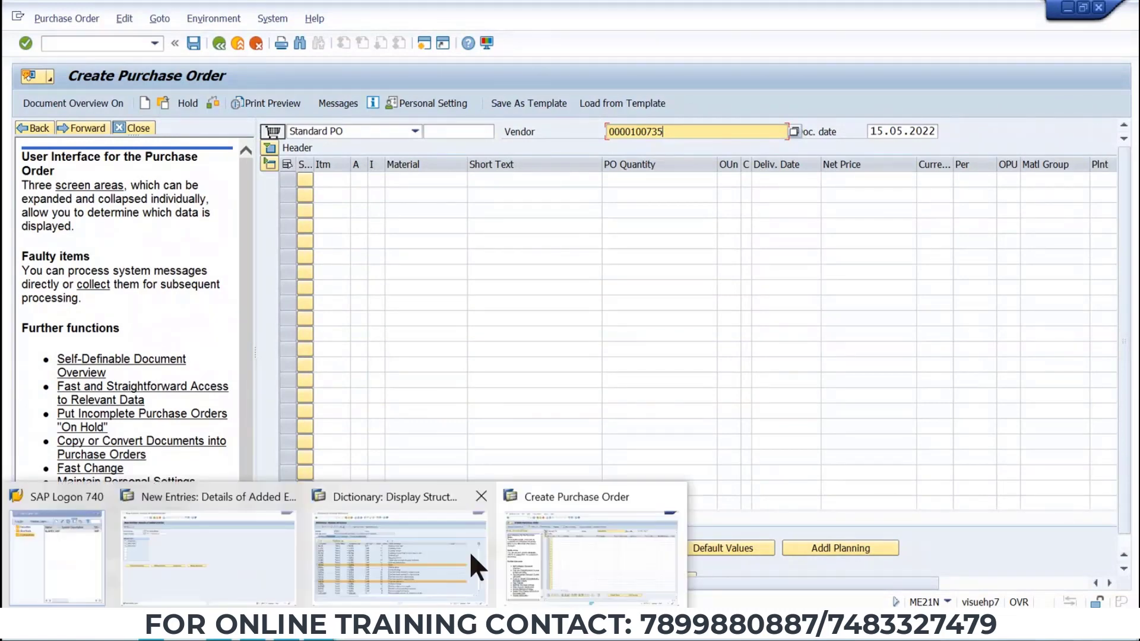
# Search materials by plant TP1 and pick INFO MATERIAL 1 as the first item's material.
pyautogui.click(415, 178)
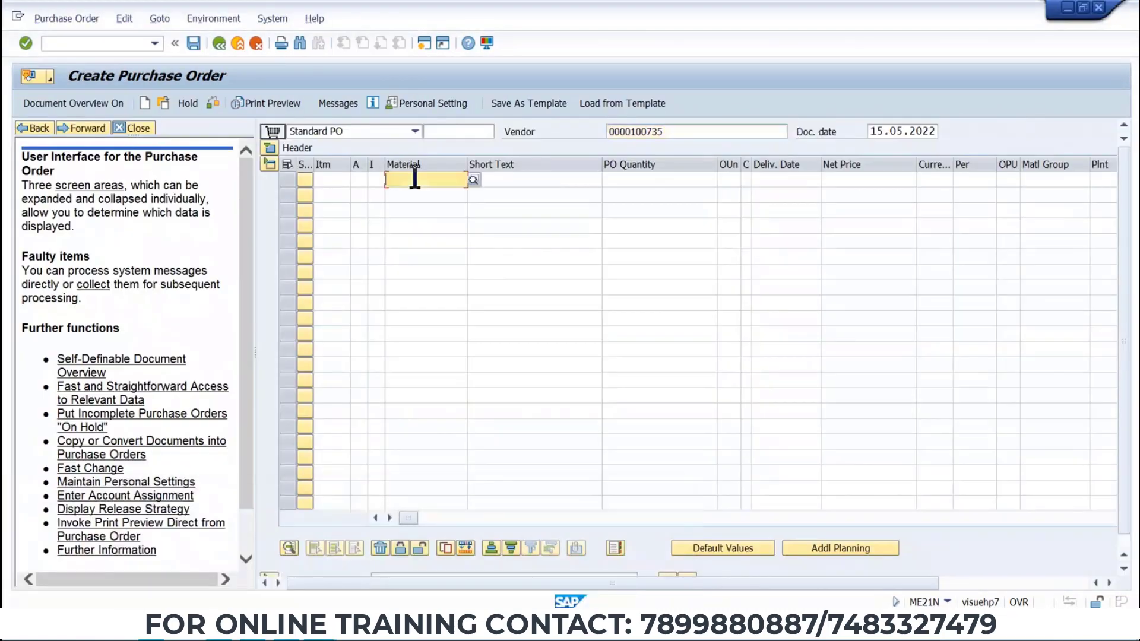
pyautogui.click(472, 179)
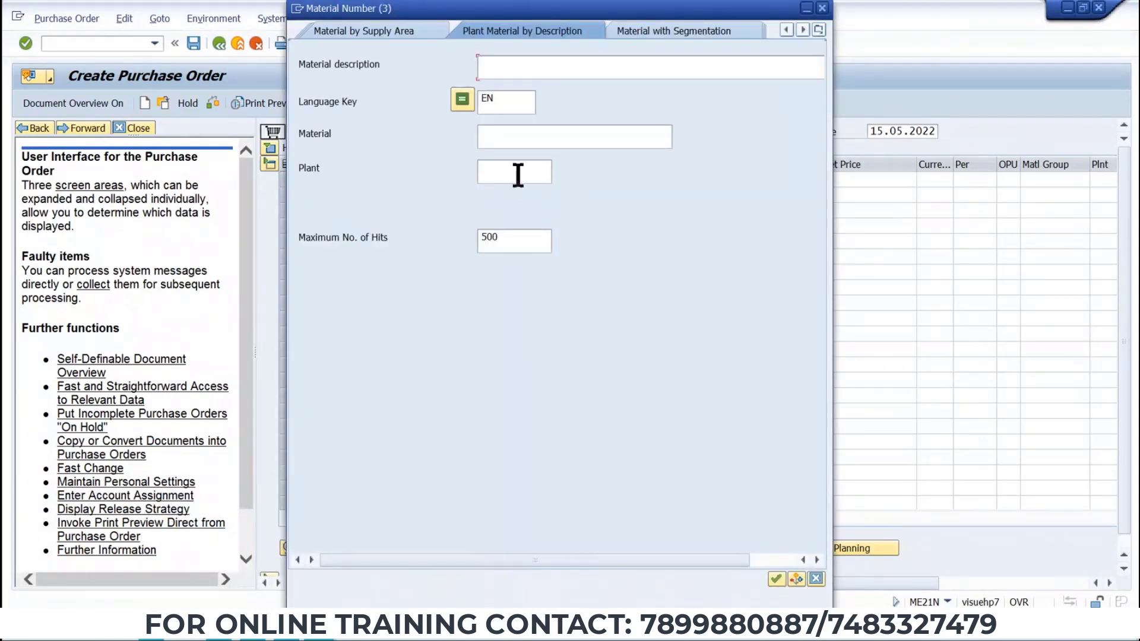
pyautogui.click(516, 173)
pyautogui.write('AP1')
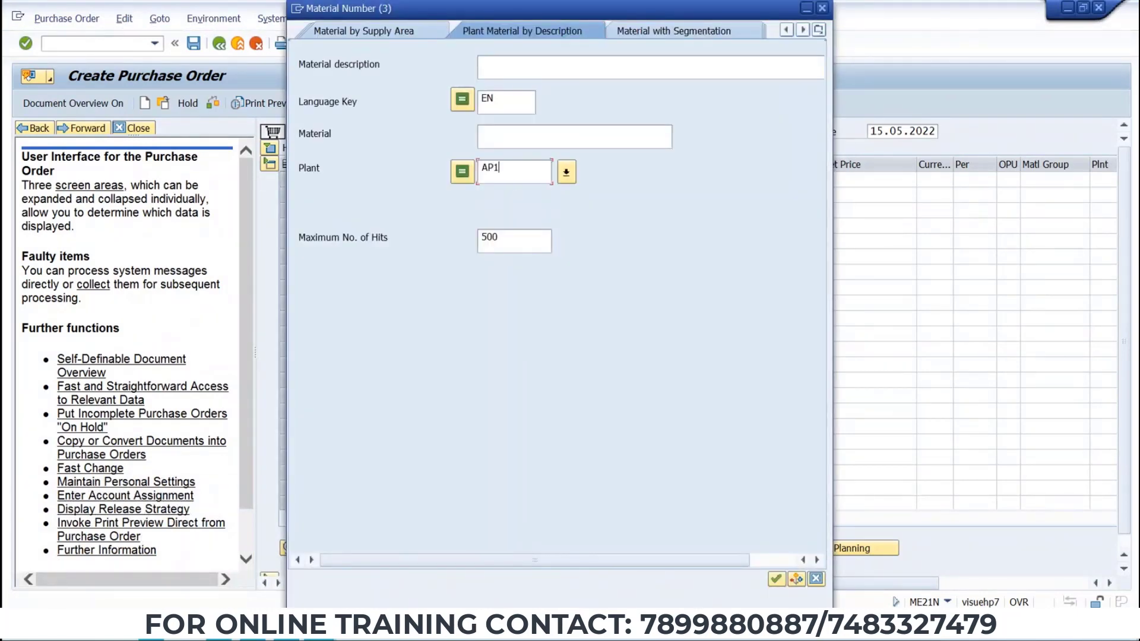
pyautogui.press('BackSpace')
pyautogui.press('BackSpace')
pyautogui.write('TP1')
pyautogui.press('Return')
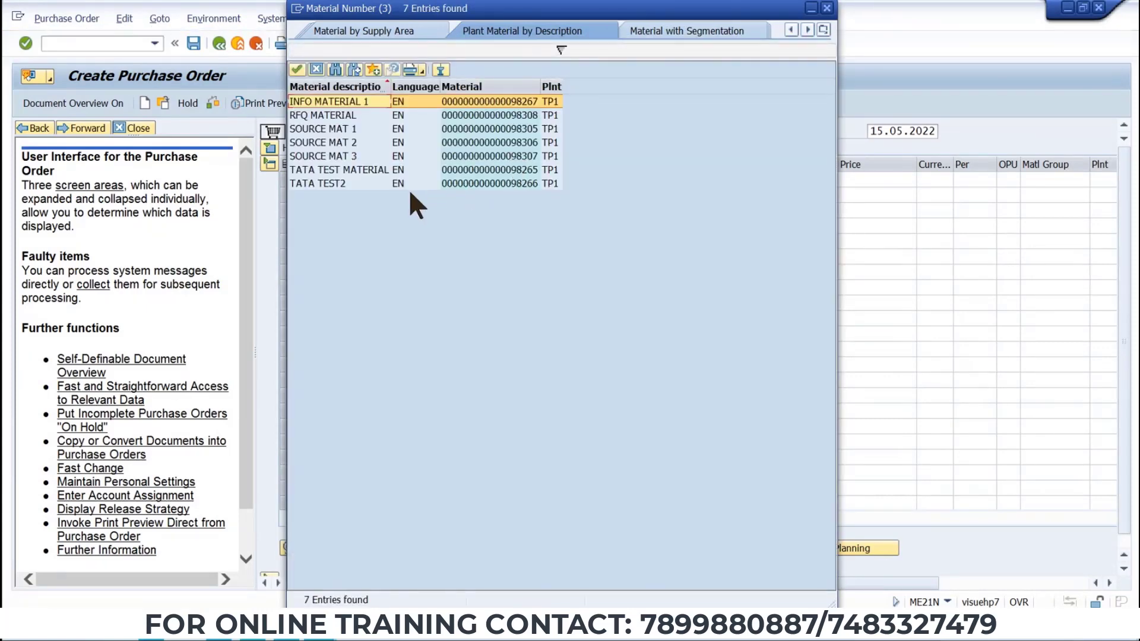
pyautogui.doubleClick(475, 102)
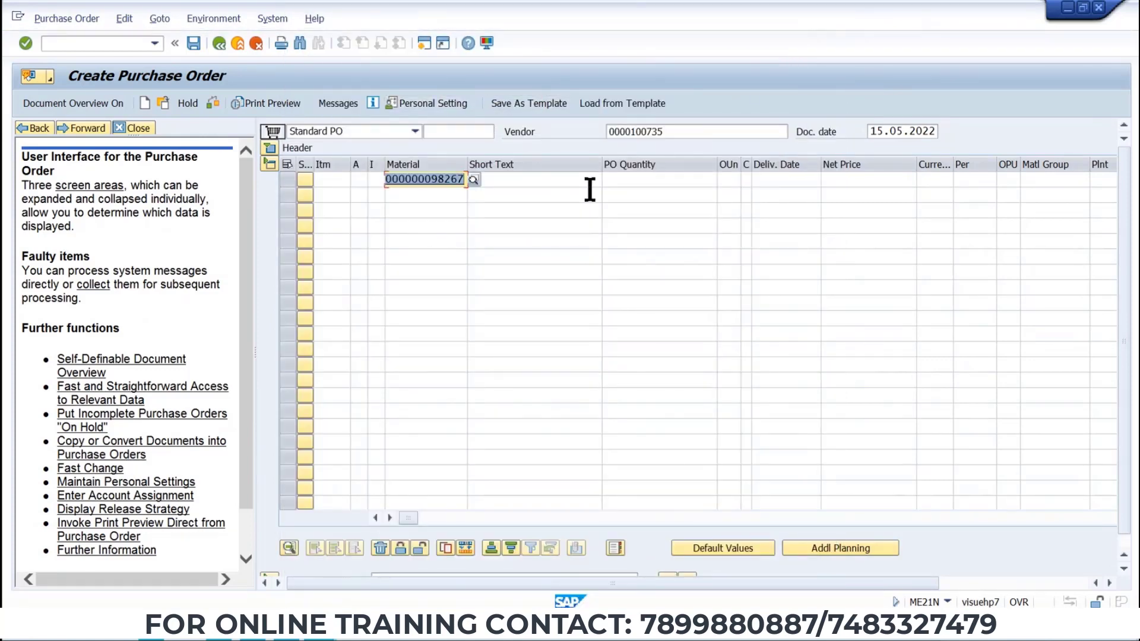
pyautogui.press('Return')
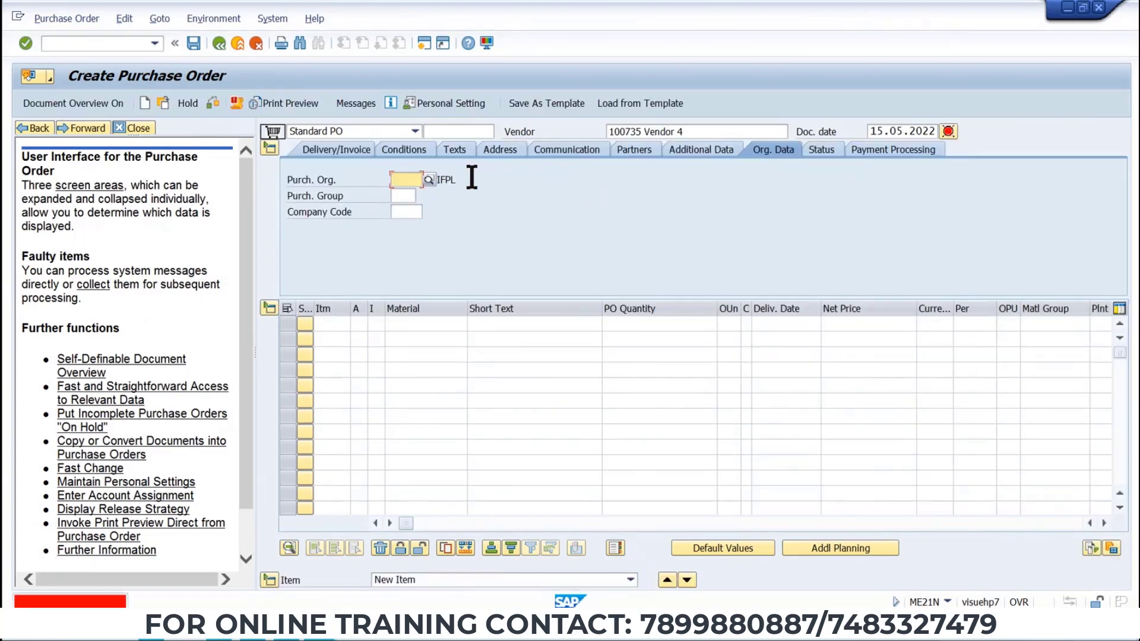
# Look up the enterprise structure in the data sheet and set the purchasing organization to TPO1.
pyautogui.click(410, 180)
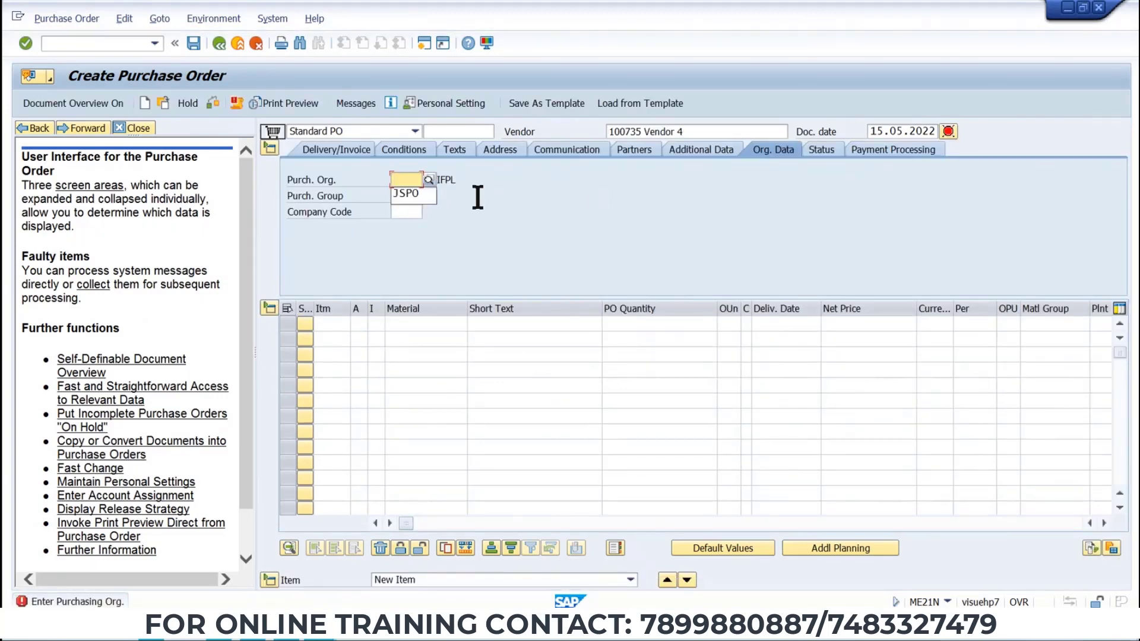
pyautogui.hotkey('alt', 'Tab')
pyautogui.scroll(20, 477, 196)
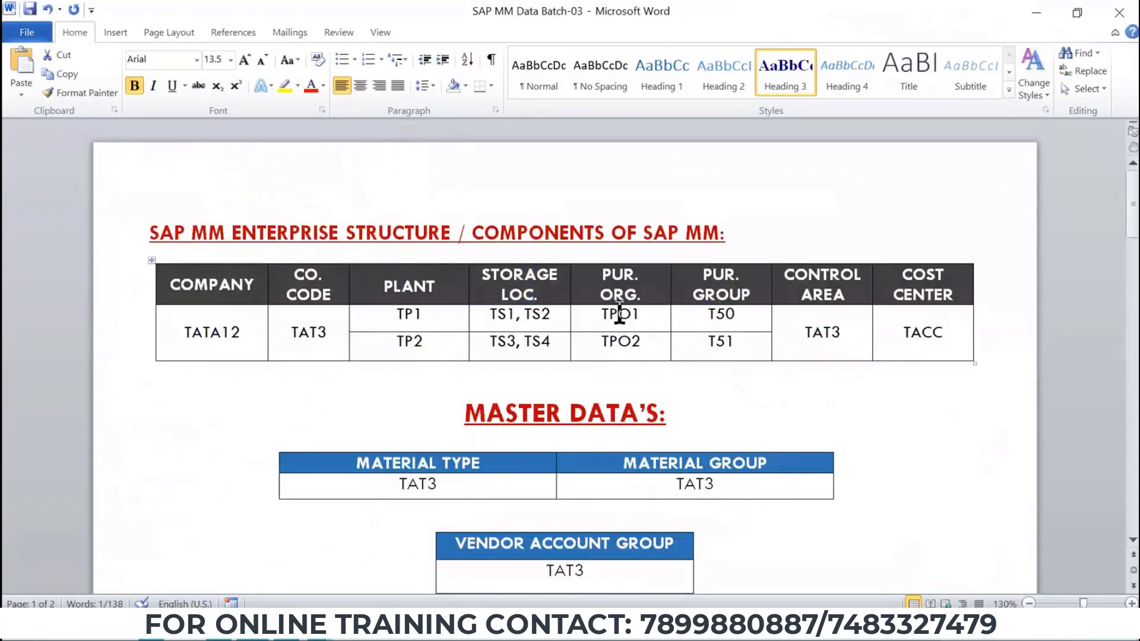
pyautogui.hotkey('alt', 'Tab')
pyautogui.click(415, 179)
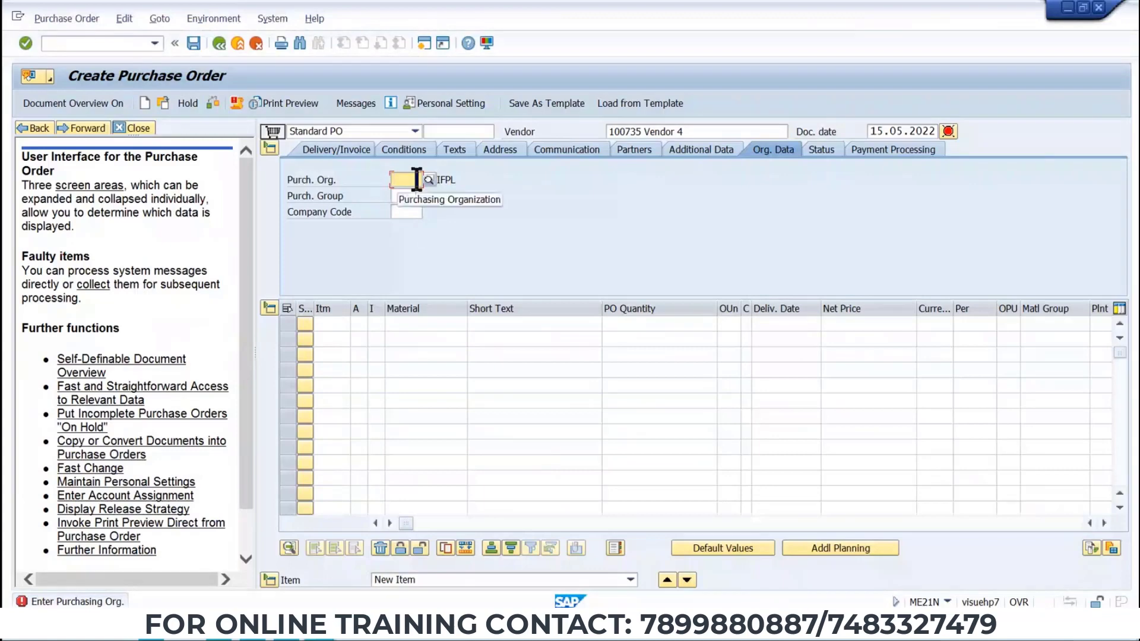
pyautogui.write('TP')
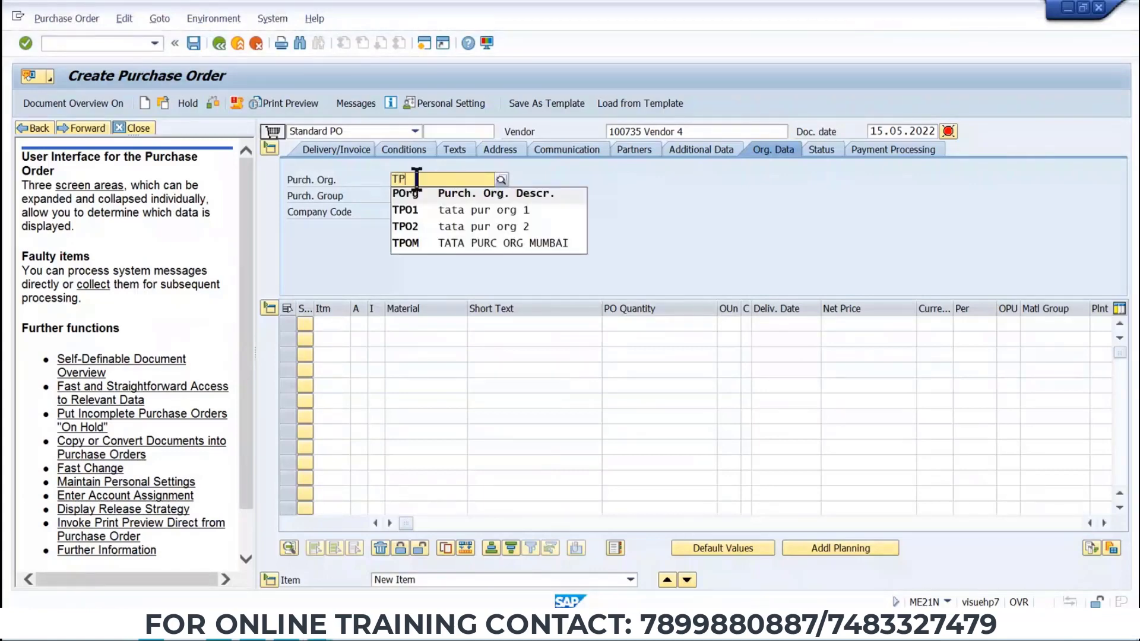
pyautogui.write('O1')
pyautogui.press('Return')
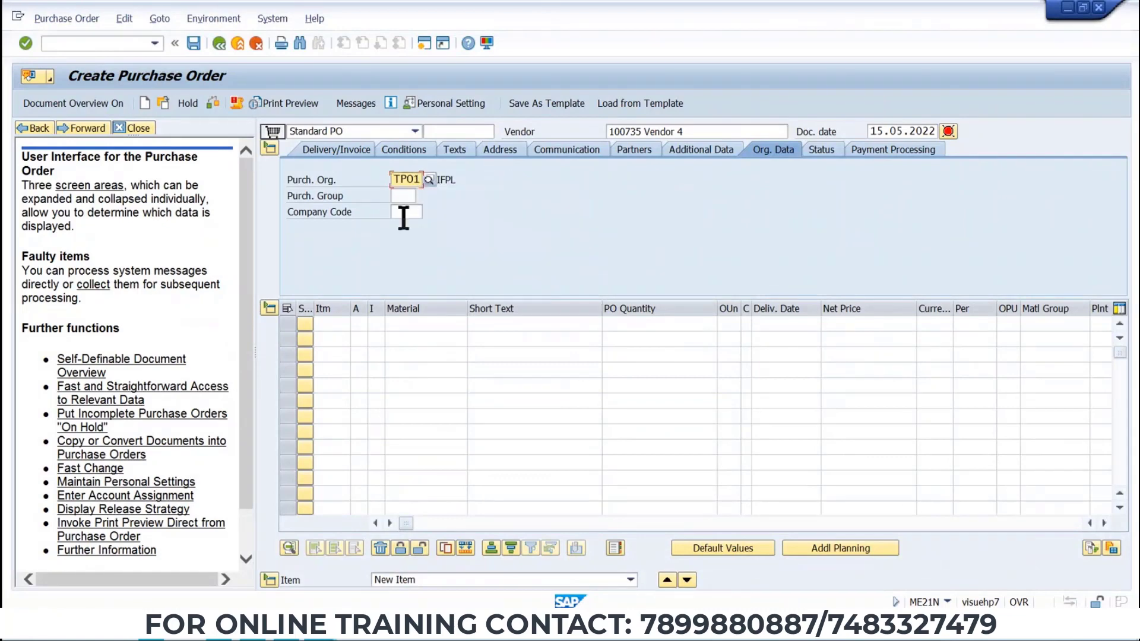
# Set the purchasing group to T50 and the company code to TAT3.
pyautogui.hotkey('alt', 'Tab')
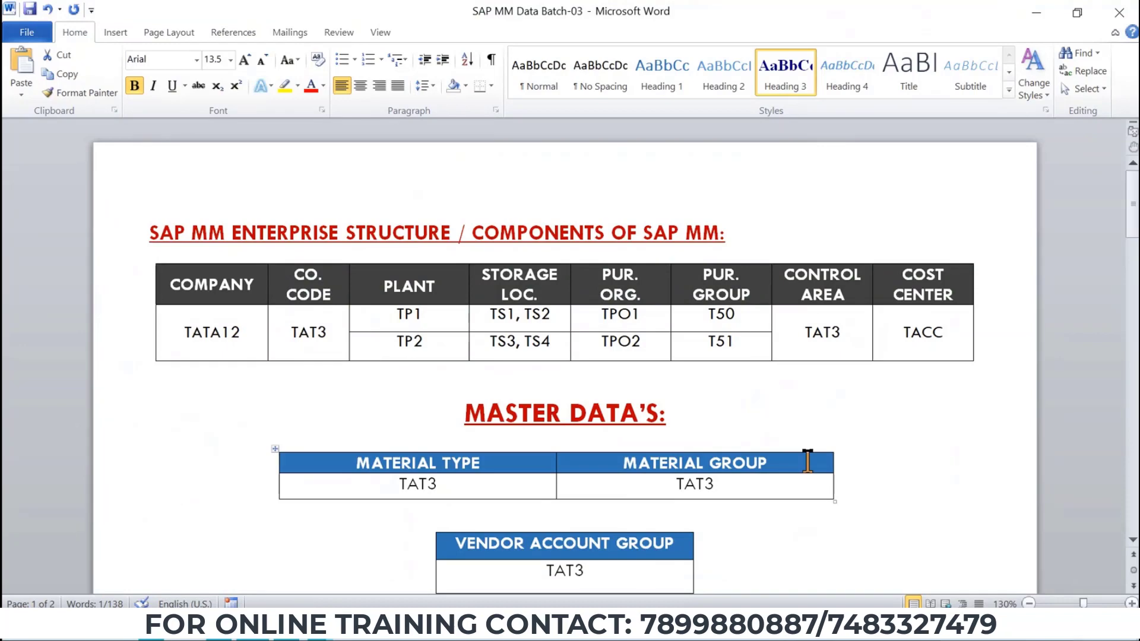
pyautogui.hotkey('alt', 'Tab')
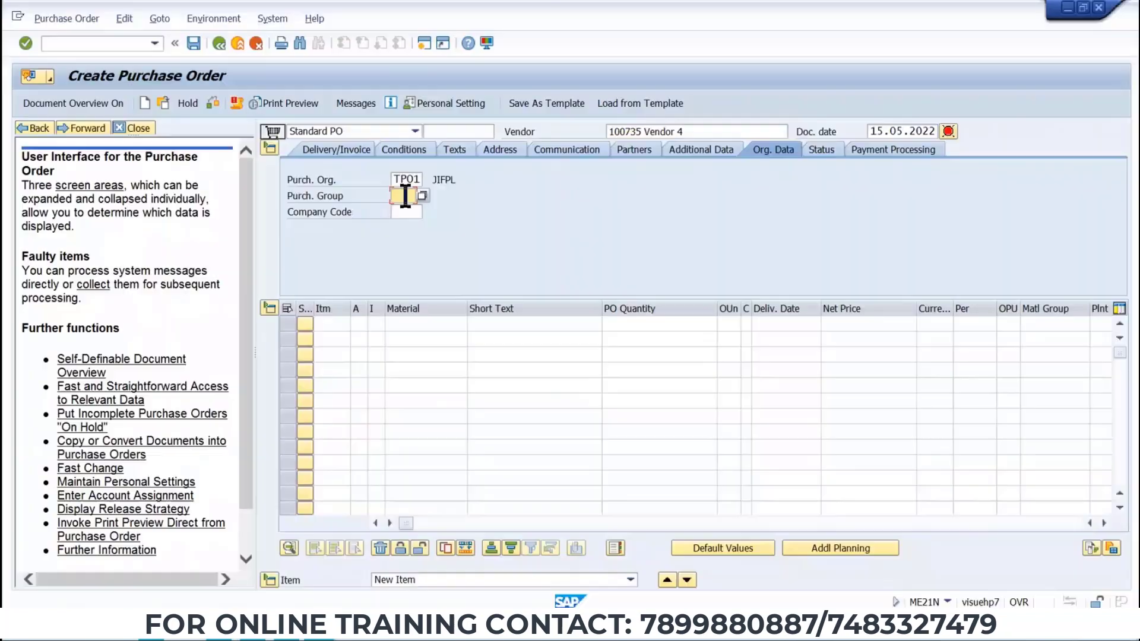
pyautogui.click(405, 196)
pyautogui.write('T50')
pyautogui.write('TAT')
pyautogui.write('3')
# Search materials by plant TP1 and select INFO MATERIAL 1 for the first item.
pyautogui.click(424, 324)
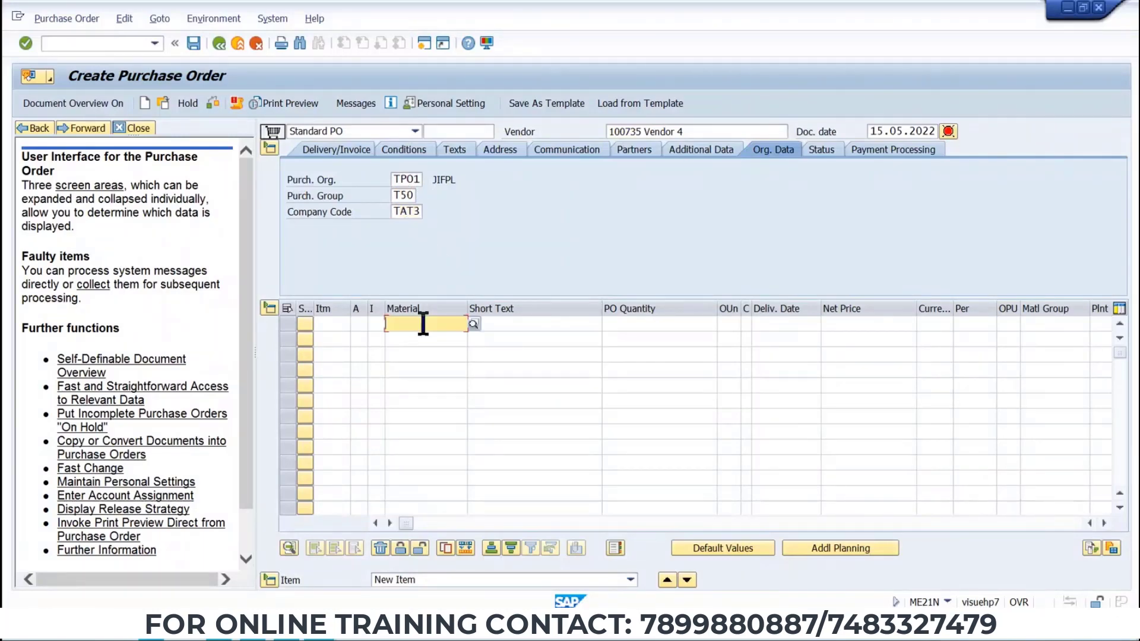
pyautogui.click(473, 323)
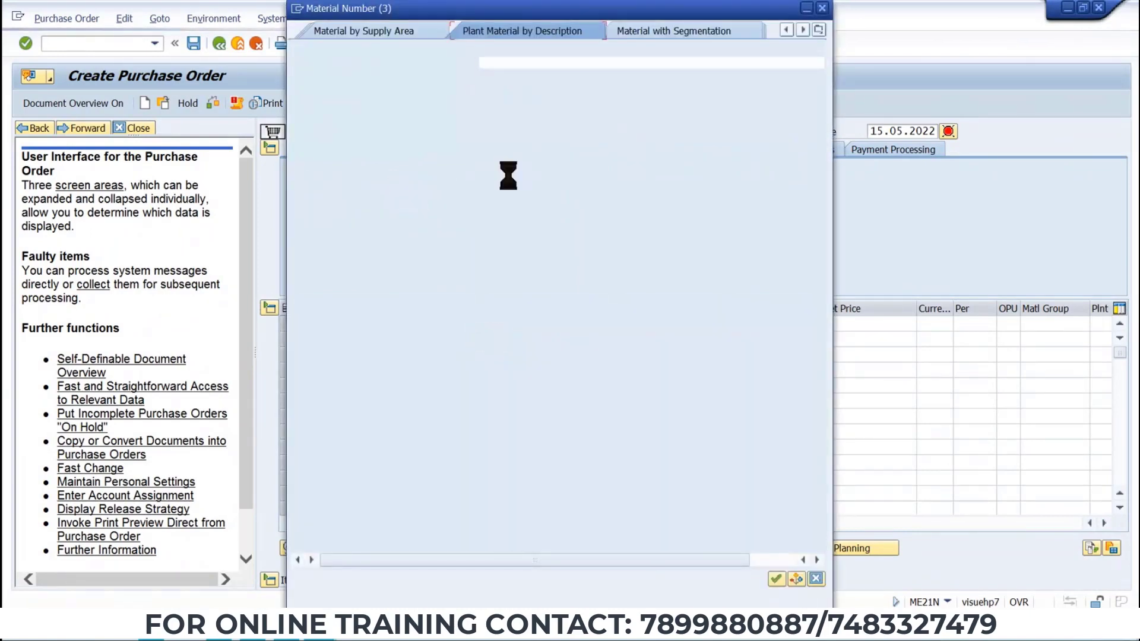
pyautogui.click(508, 171)
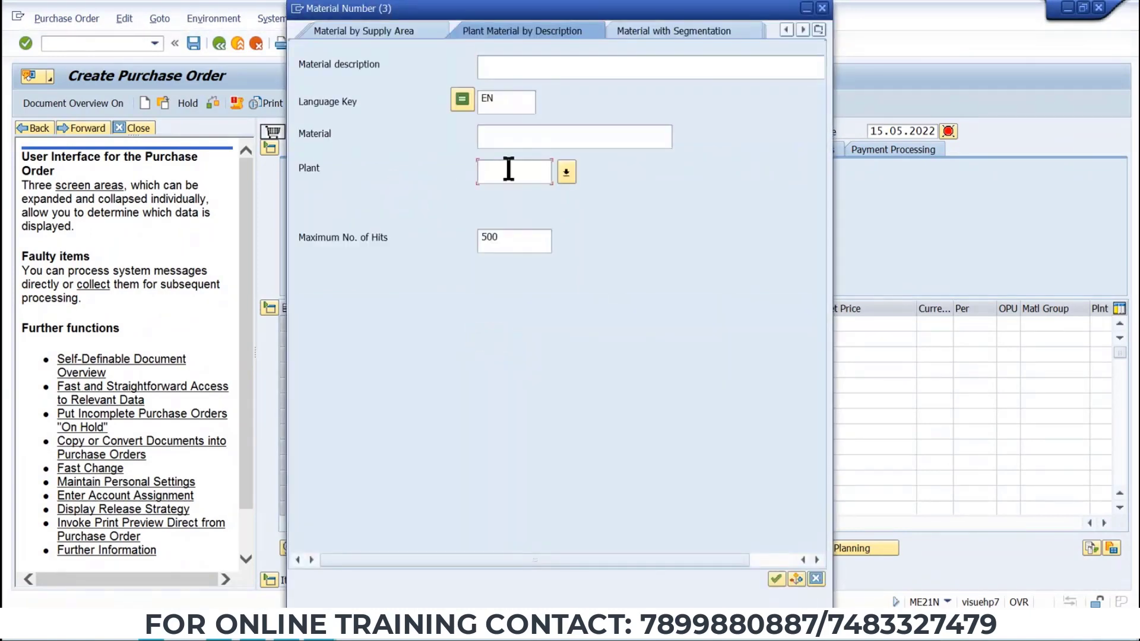
pyautogui.write('TP1')
pyautogui.press('Return')
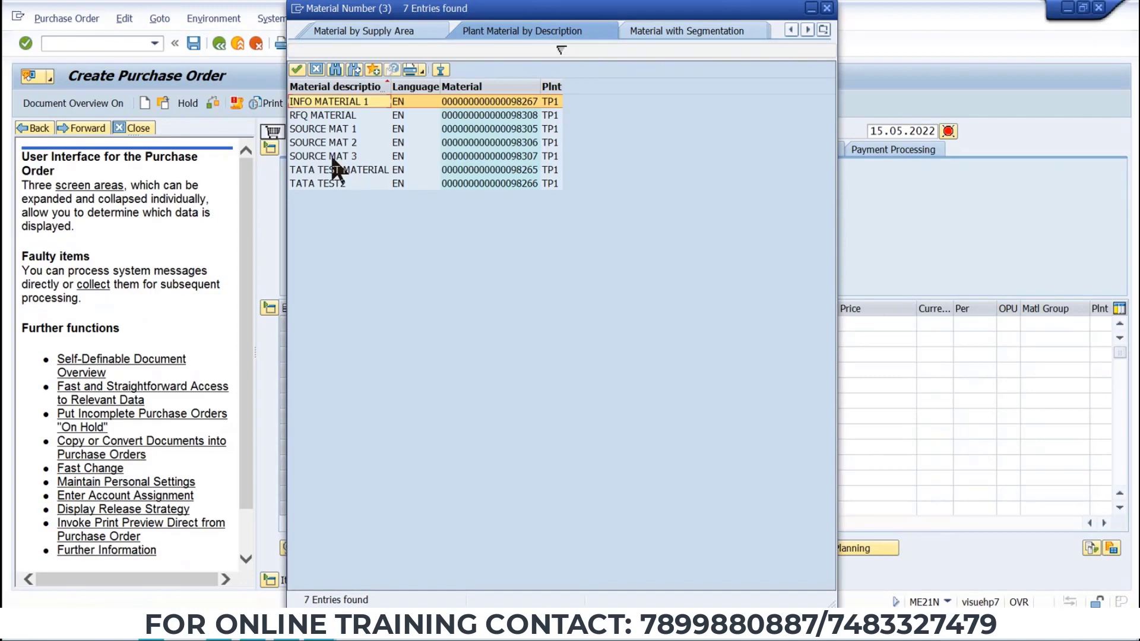
pyautogui.doubleClick(330, 102)
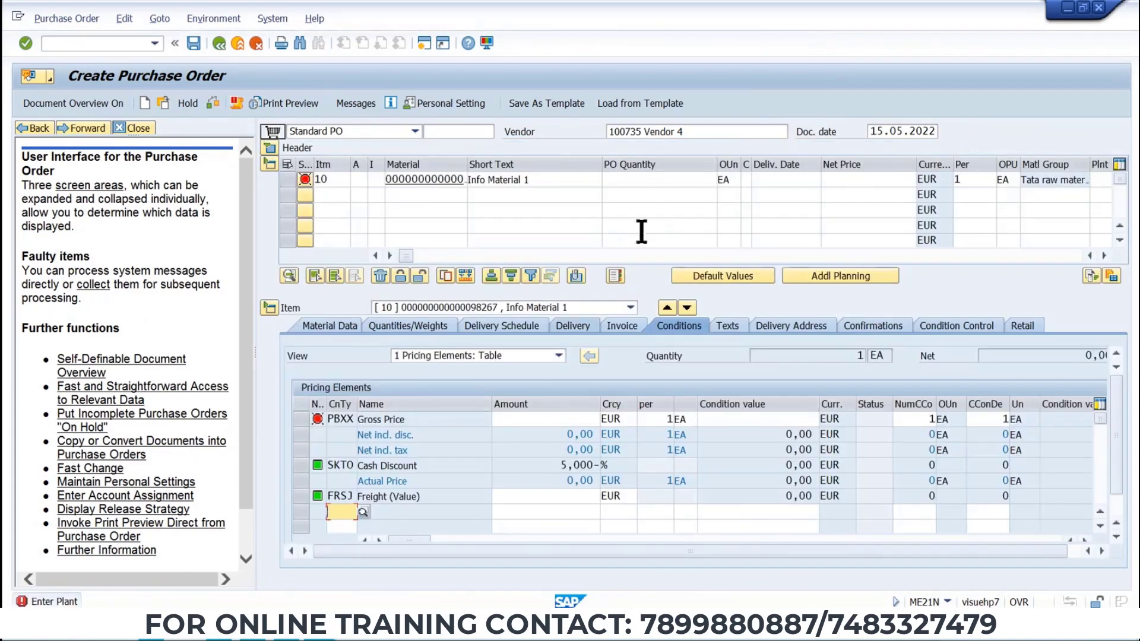
# Enter a PO quantity of 10 and a net price of 10 for the item.
pyautogui.click(660, 180)
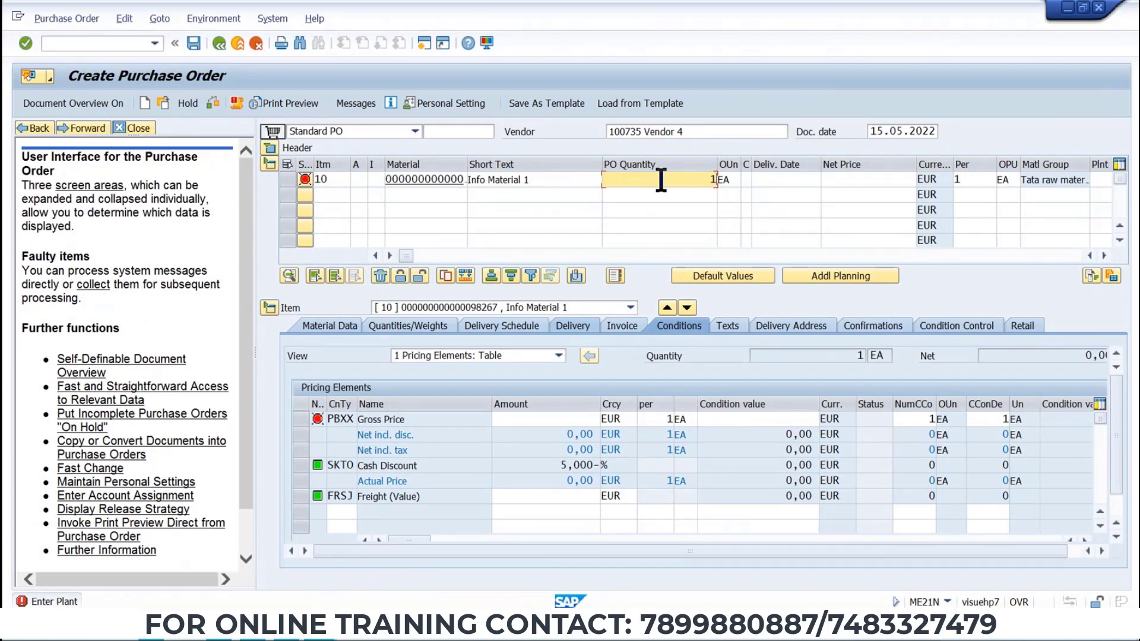
pyautogui.write('0')
pyautogui.press('Return')
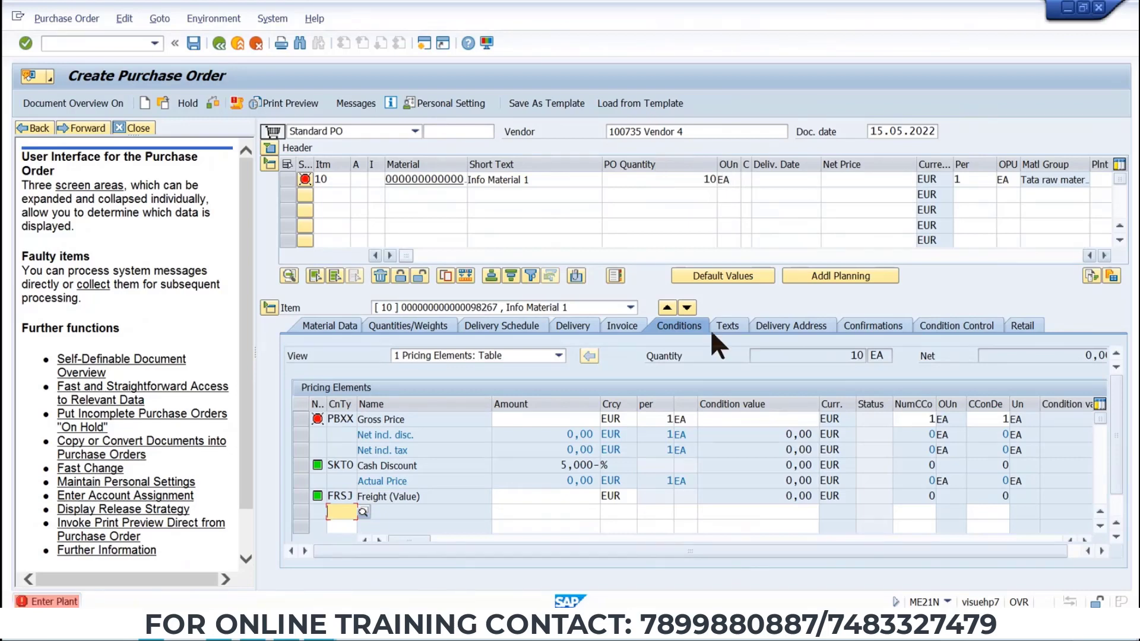
pyautogui.click(869, 179)
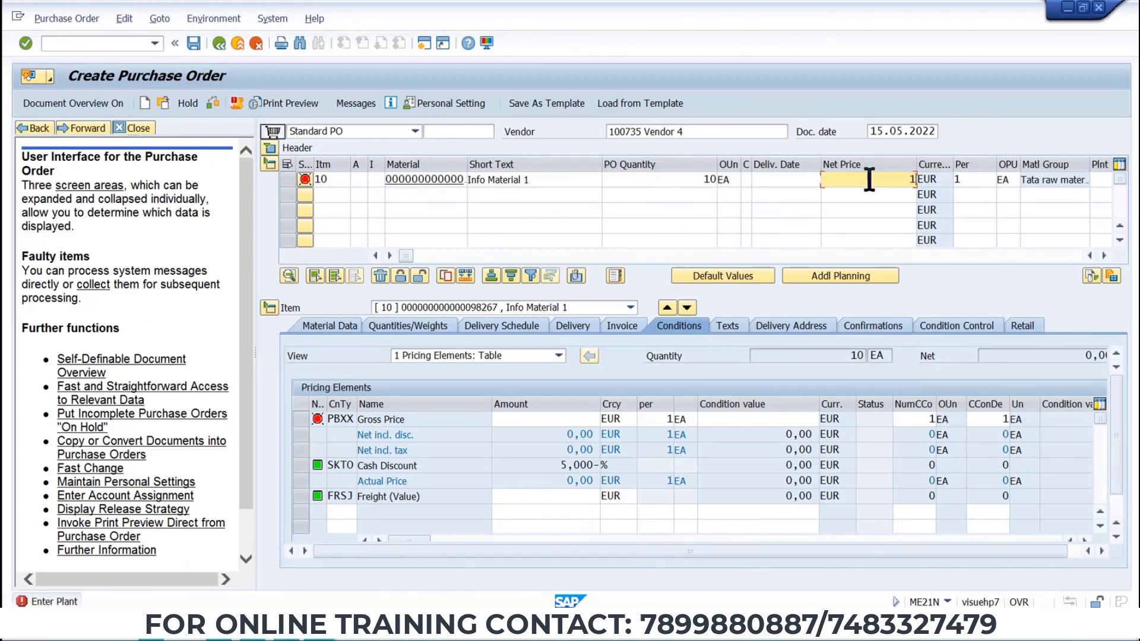
pyautogui.write('10')
pyautogui.press('Return')
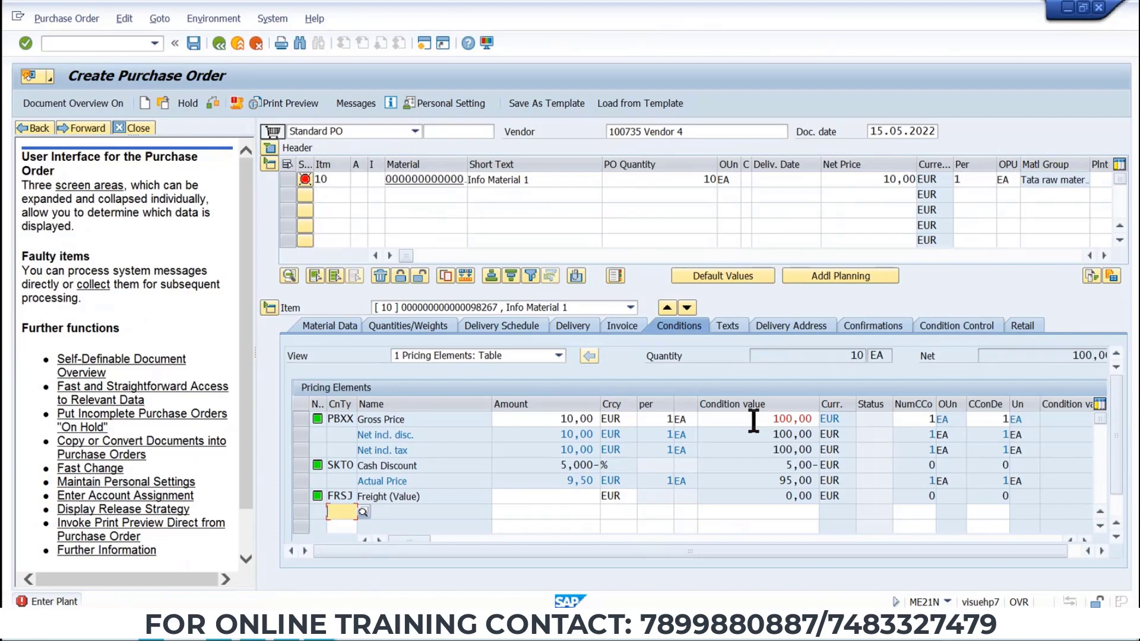
# Set the item's plant to TP1.
pyautogui.click(1105, 255)
pyautogui.click(1105, 255)
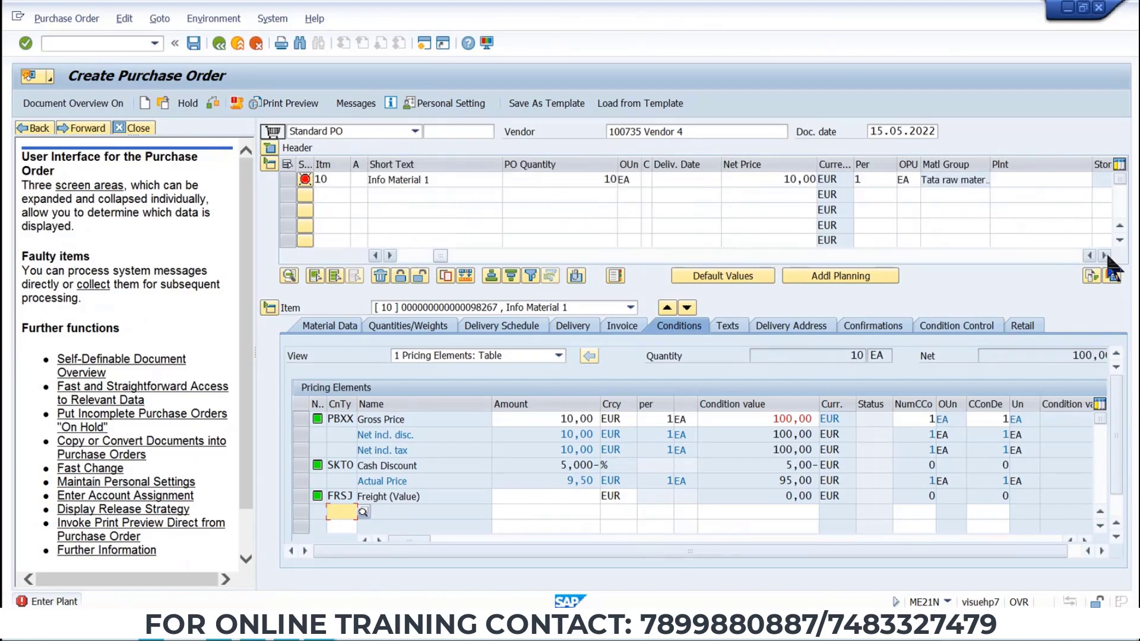
pyautogui.click(1104, 256)
pyautogui.click(933, 181)
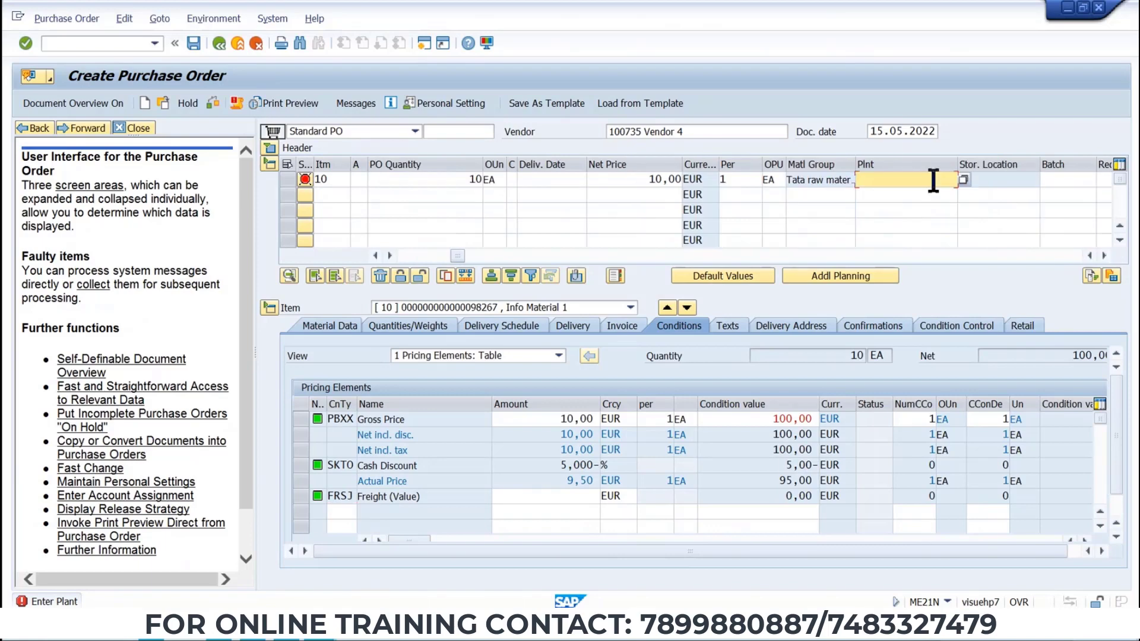
pyautogui.write('TP1')
pyautogui.press('Return')
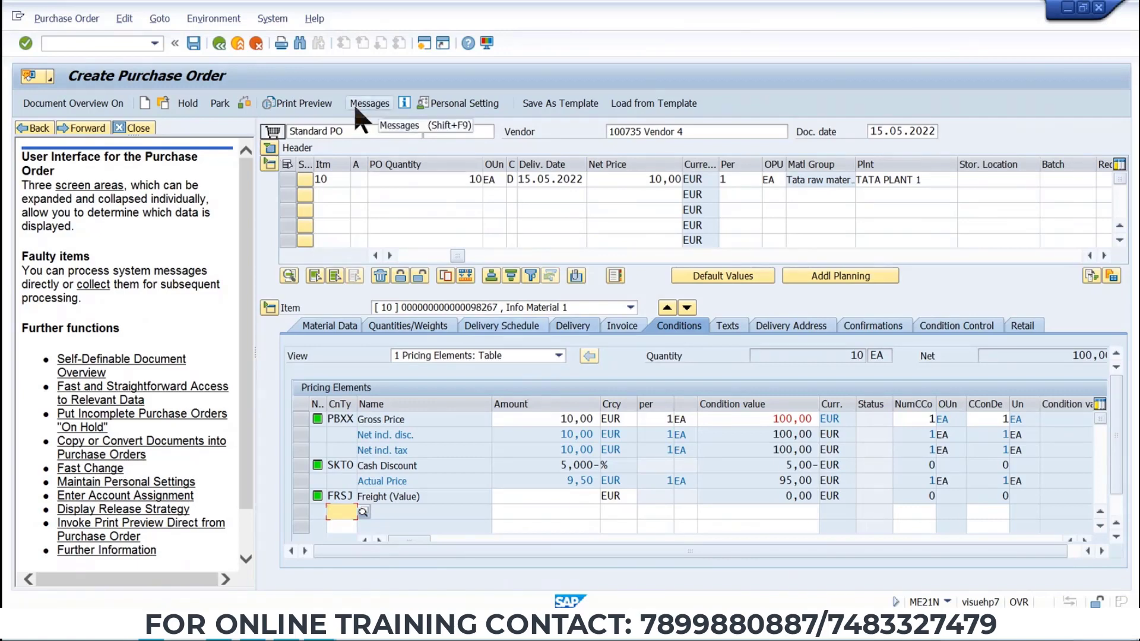
# Open and close the purchase order's message log.
pyautogui.click(244, 102)
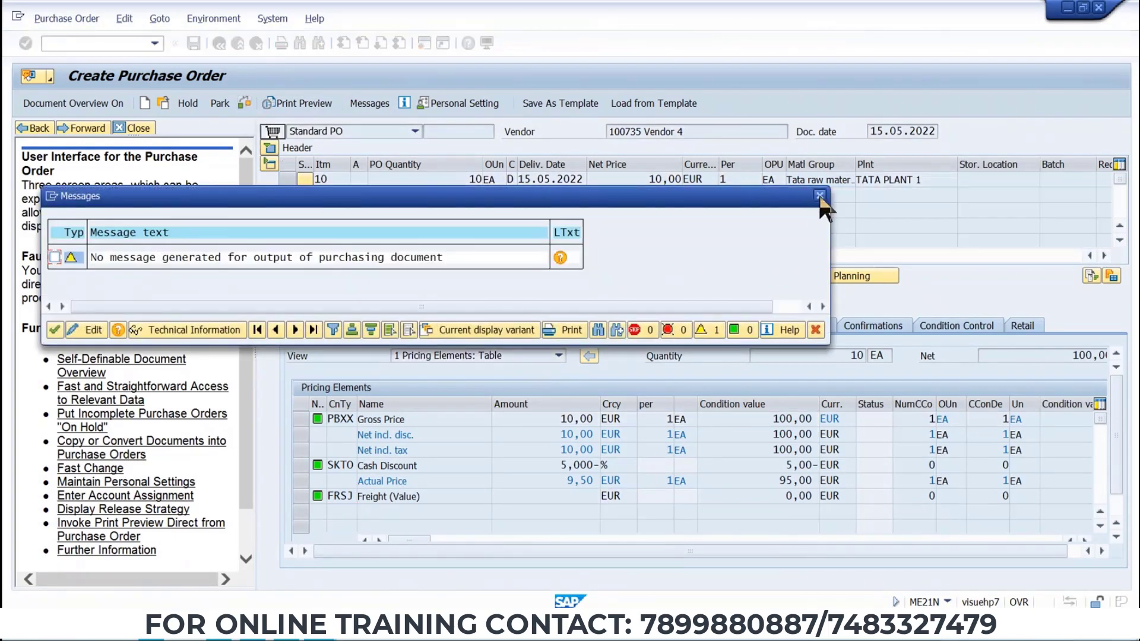
pyautogui.click(820, 195)
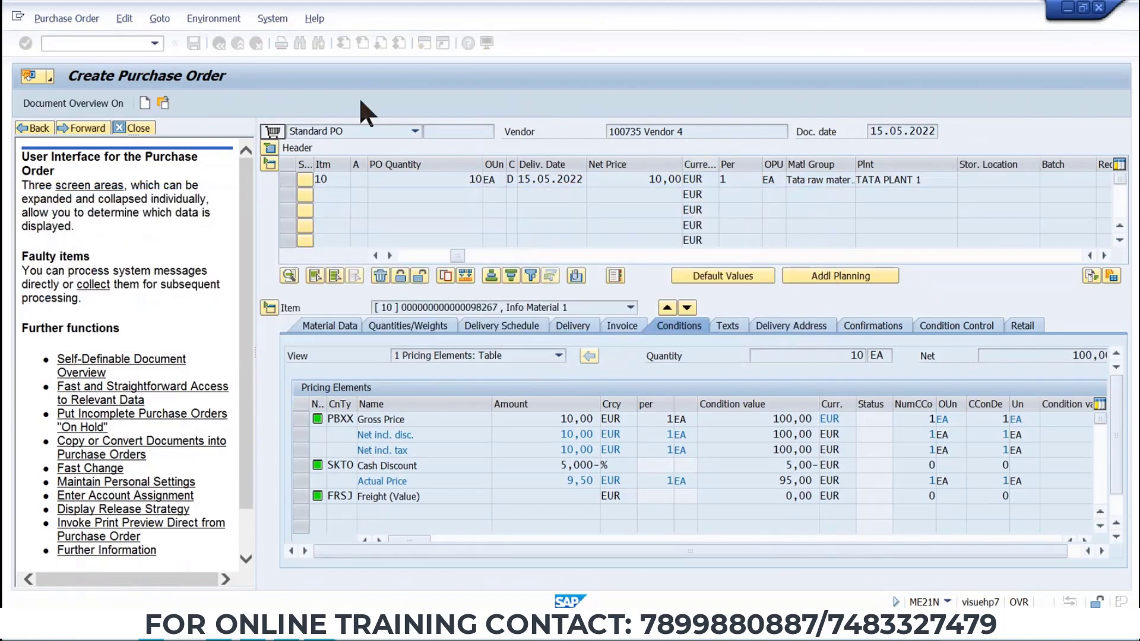
pyautogui.click(398, 105)
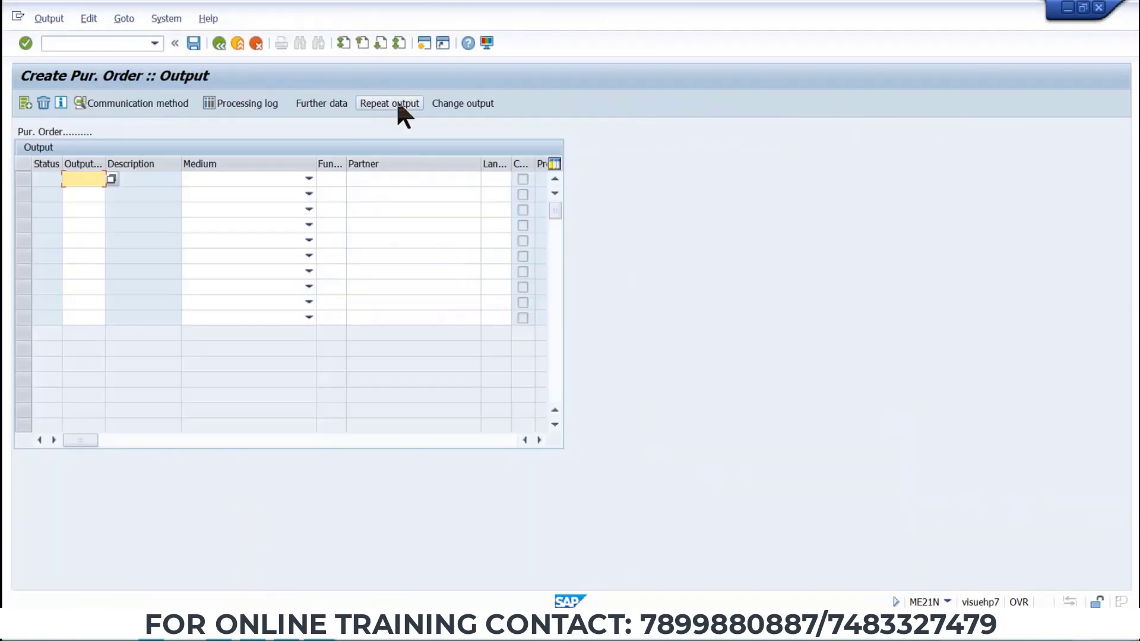
pyautogui.click(111, 179)
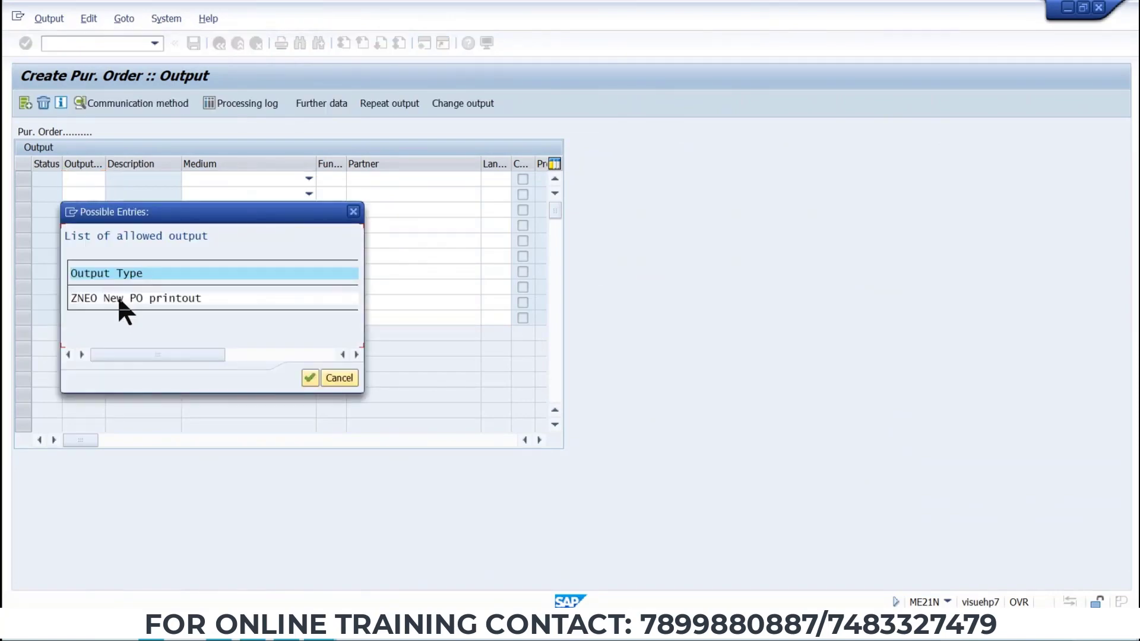
pyautogui.doubleClick(119, 298)
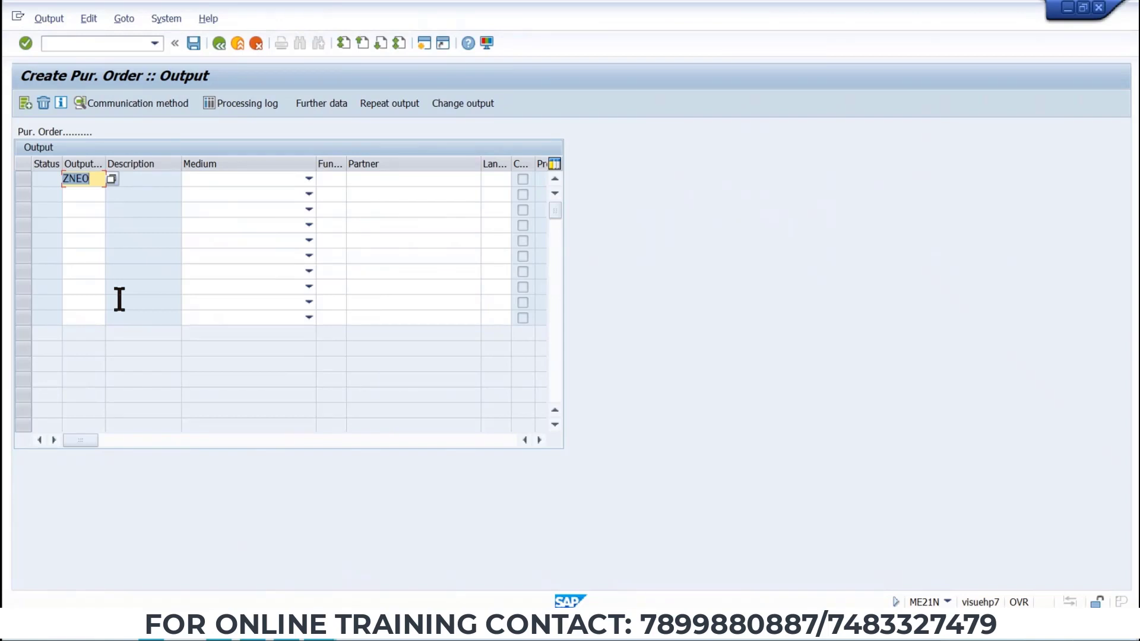
pyautogui.click(310, 178)
pyautogui.press('Return')
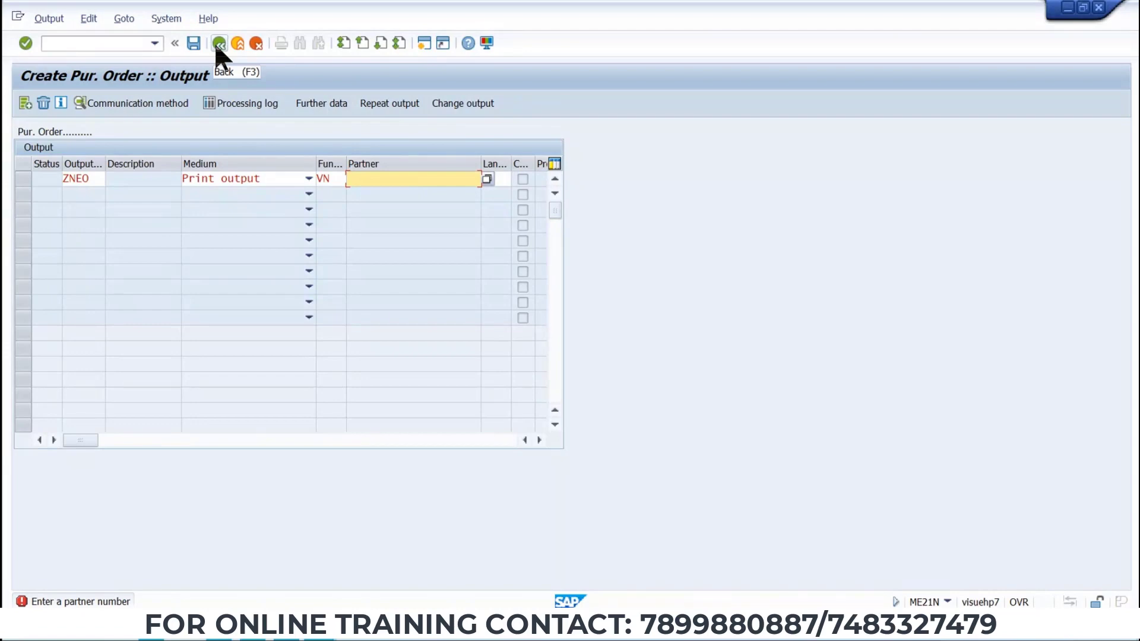
pyautogui.click(309, 177)
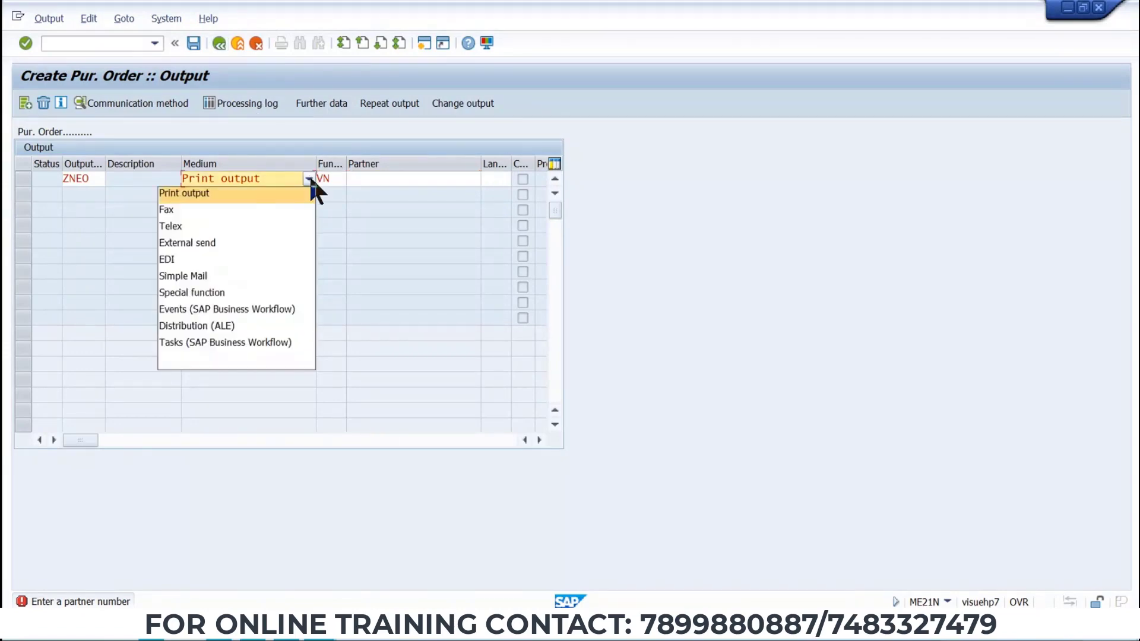
pyautogui.click(235, 200)
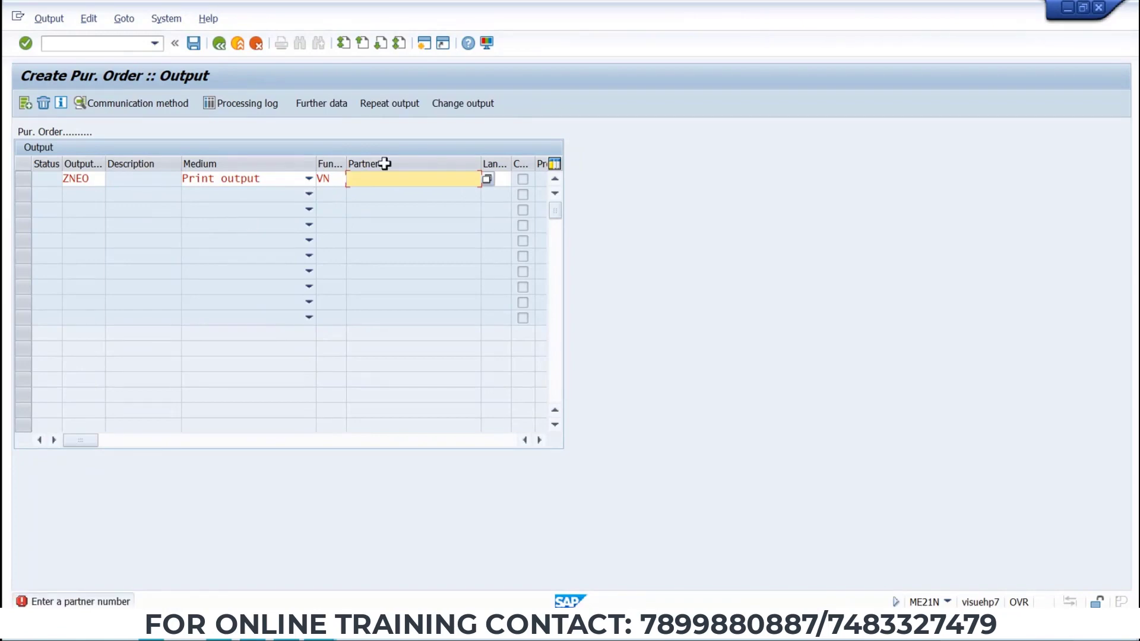
pyautogui.click(218, 43)
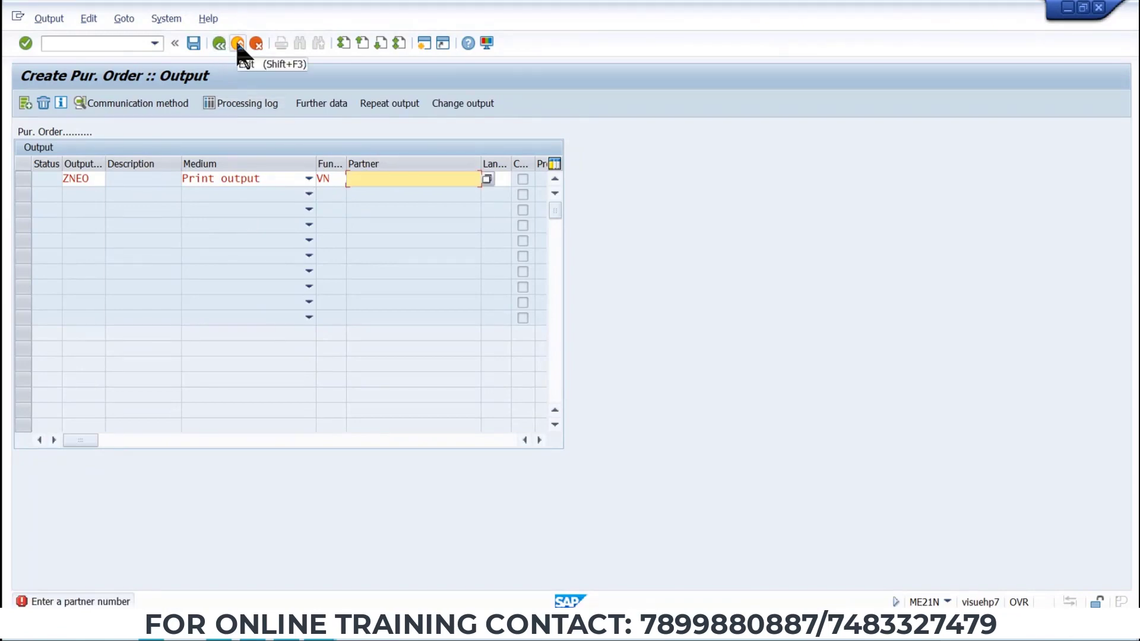
pyautogui.click(237, 42)
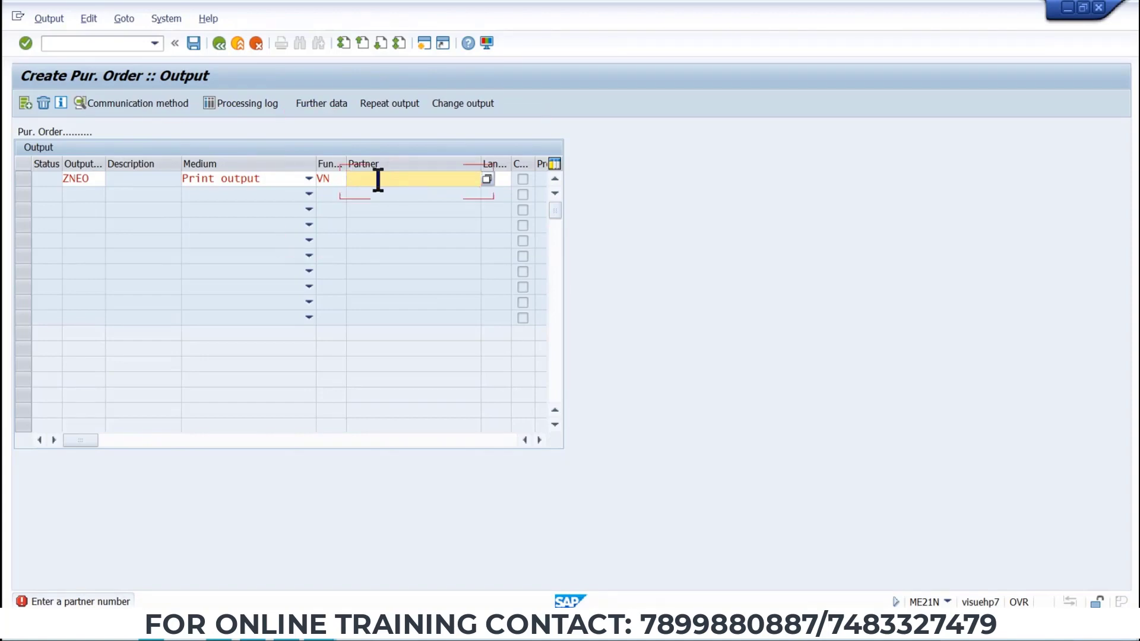
# Switch to the Word data sheet and copy the vendor number for Vendor 4.
pyautogui.hotkey('alt', 'Tab')
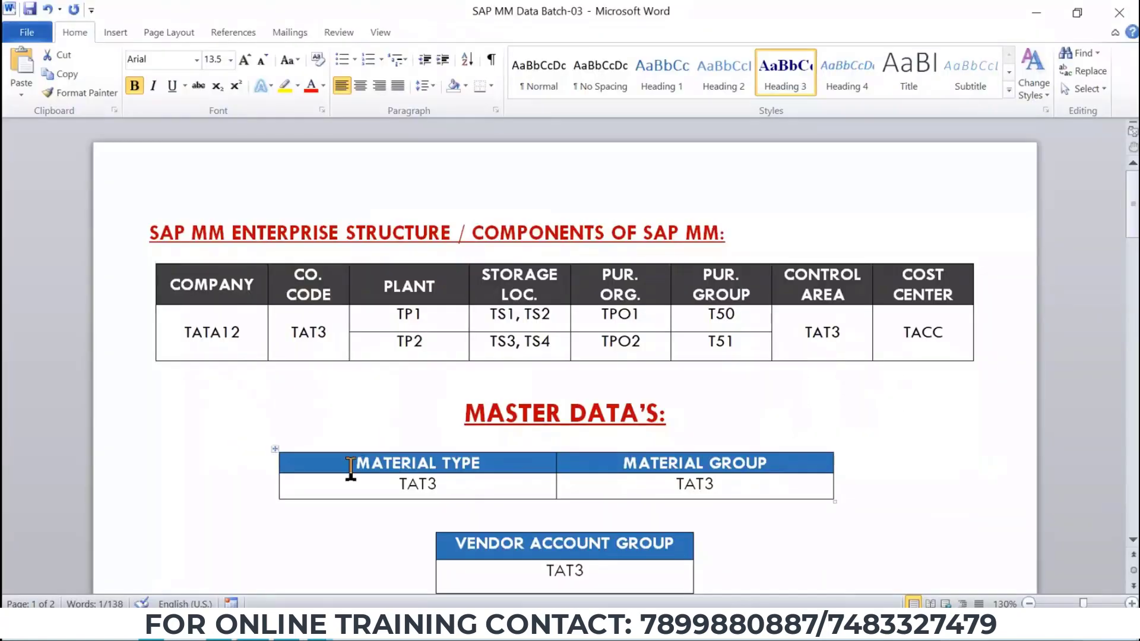
pyautogui.scroll(-5, 311, 428)
pyautogui.tripleClick(314, 433)
pyautogui.click(354, 433)
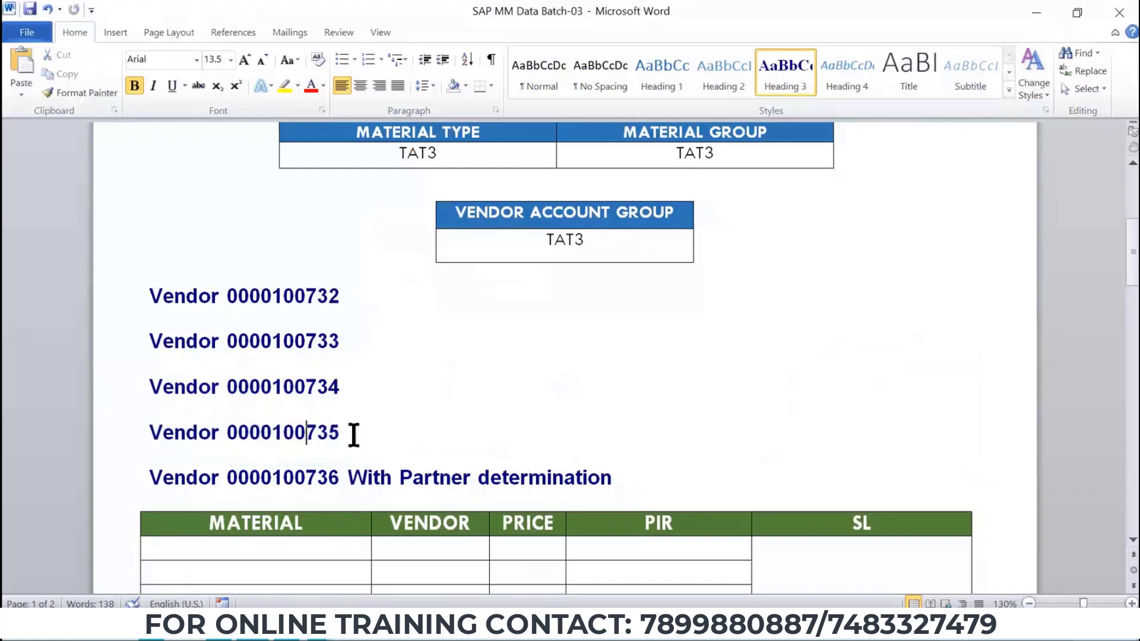
pyautogui.moveTo(336, 433); pyautogui.dragTo(234, 444)
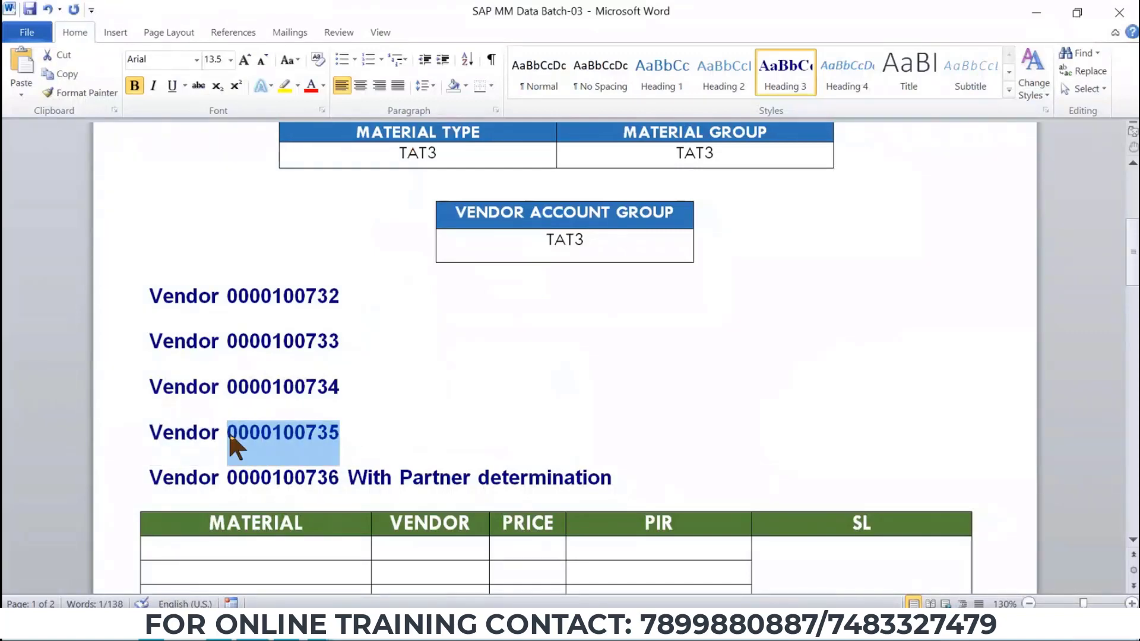
pyautogui.hotkey('ctrl', 'c')
pyautogui.hotkey('alt', 'Tab')
pyautogui.click(379, 178)
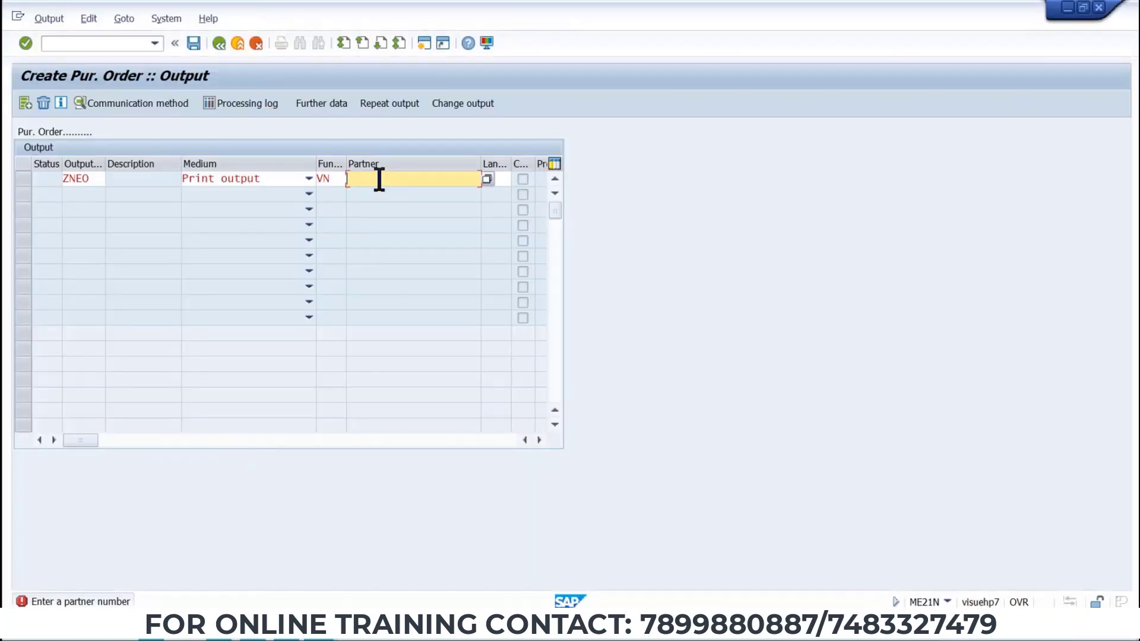
pyautogui.hotkey('ctrl', 'v')
pyautogui.press('Return')
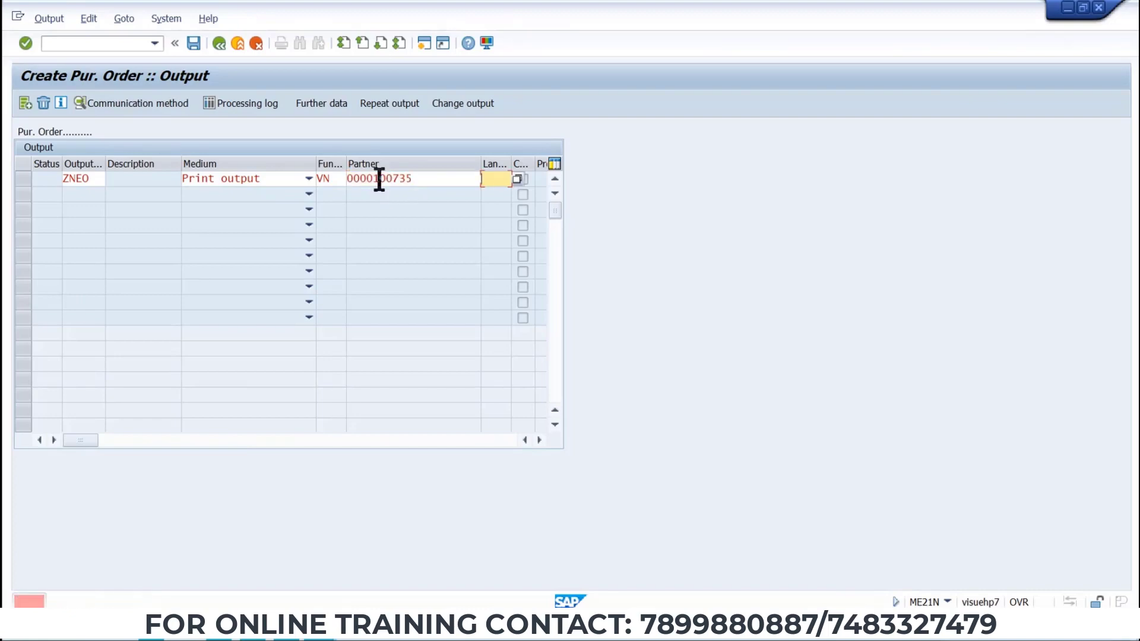
pyautogui.click(516, 178)
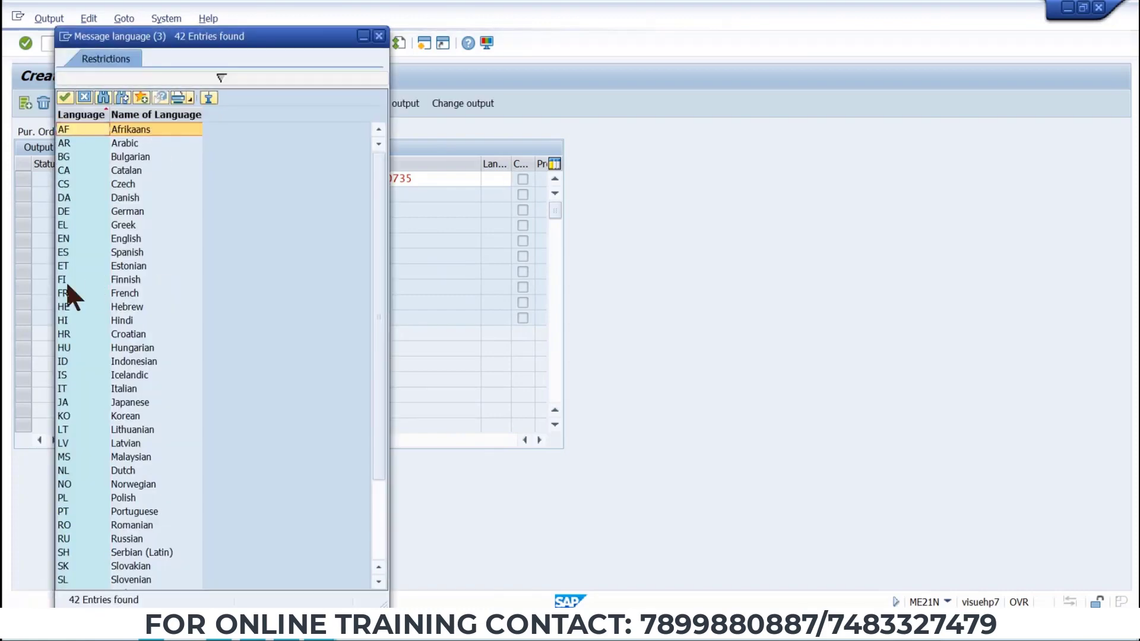
pyautogui.click(66, 240)
pyautogui.doubleClick(65, 238)
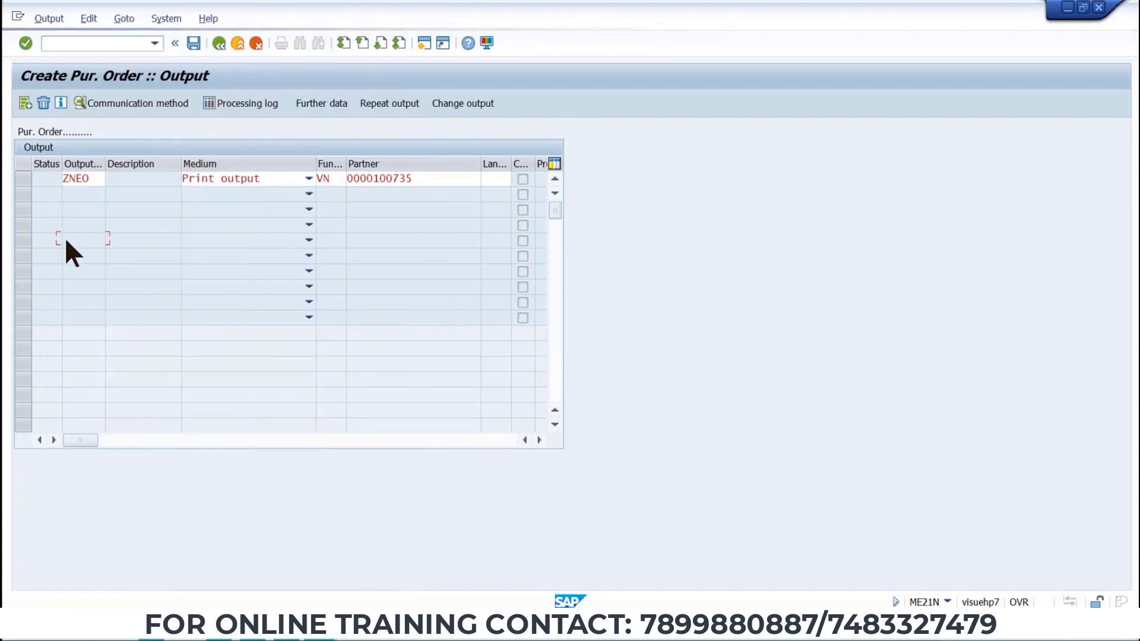
pyautogui.press('Return')
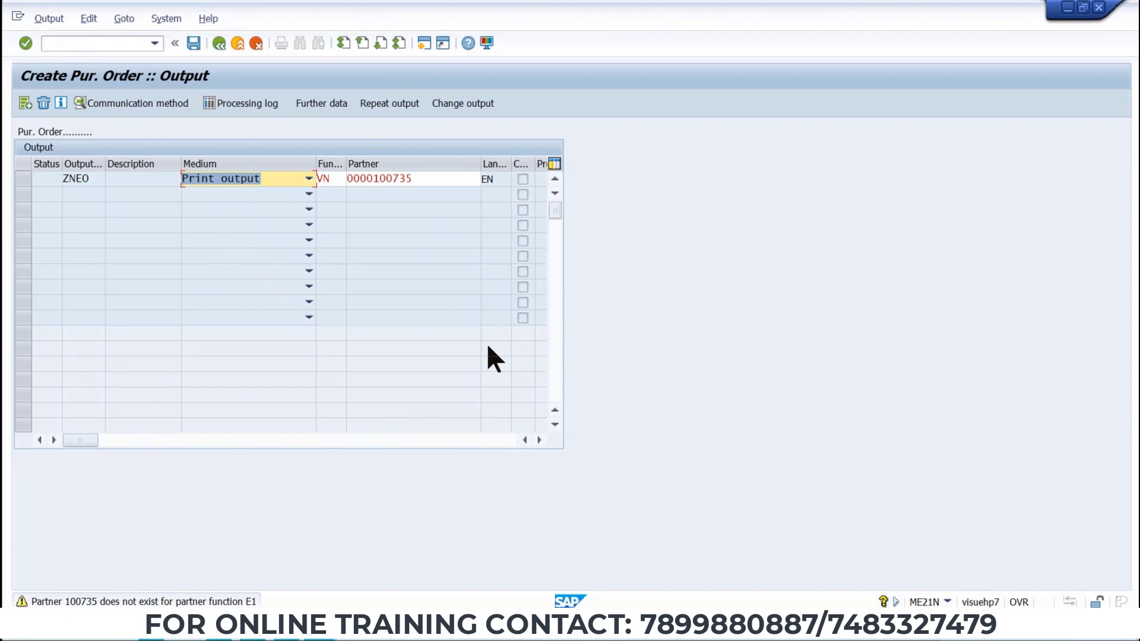
pyautogui.click(193, 44)
pyautogui.click(215, 45)
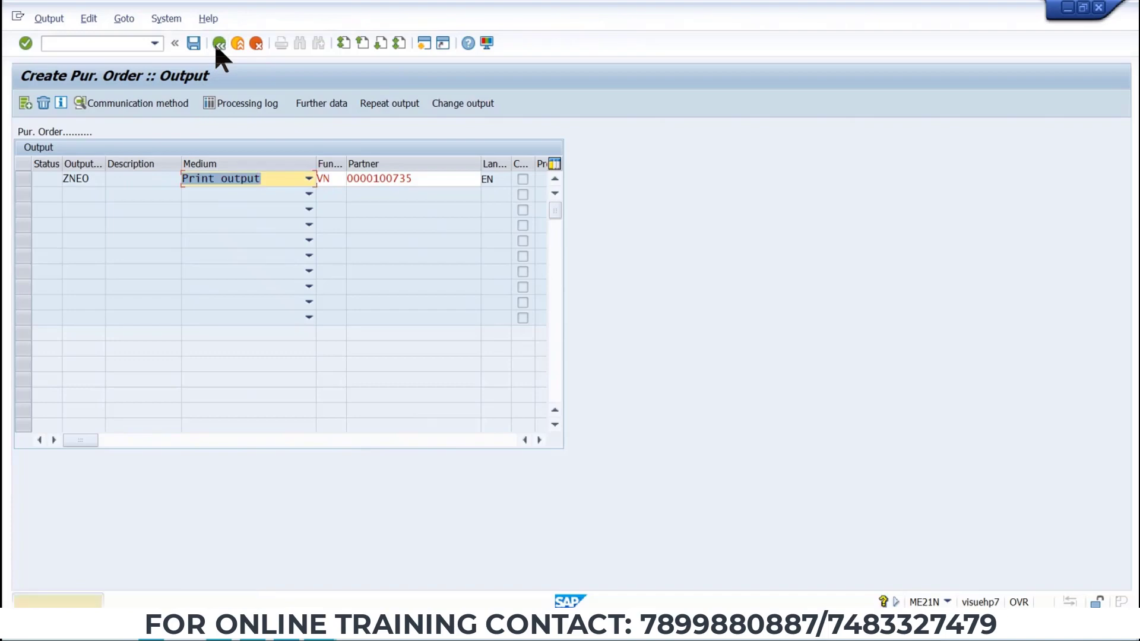
pyautogui.click(256, 44)
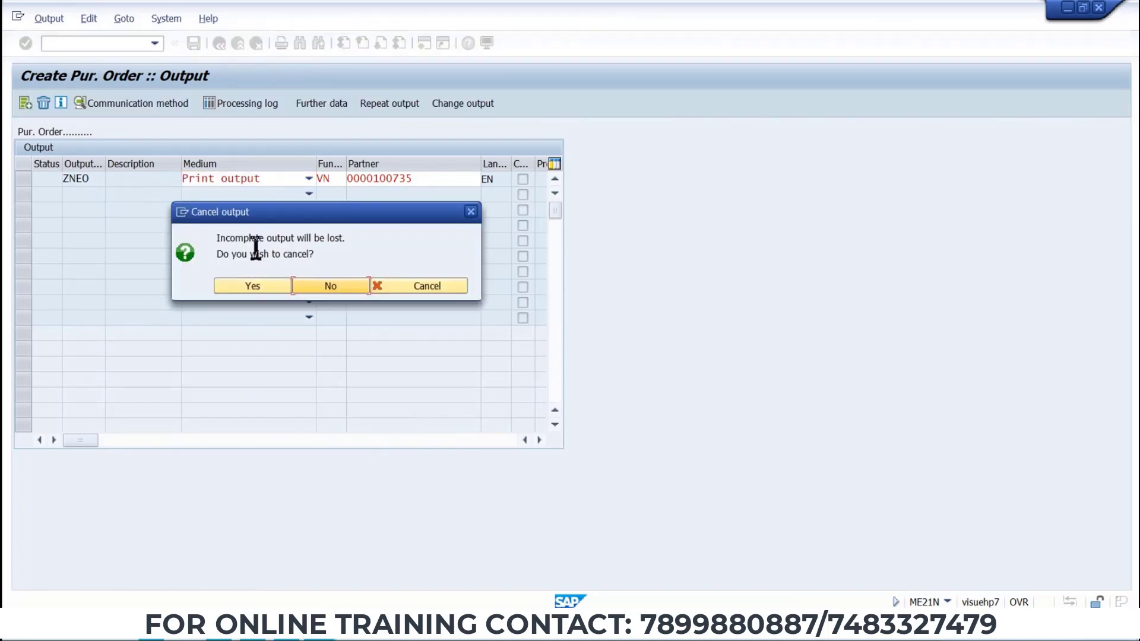
pyautogui.click(253, 285)
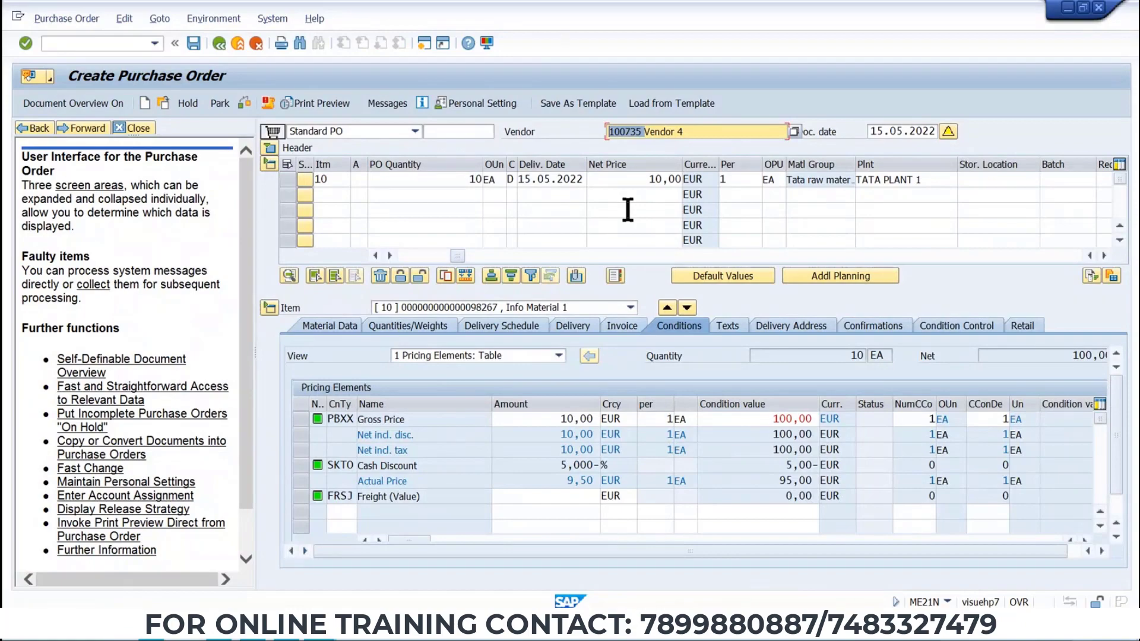
pyautogui.hotkey('alt', 'Tab')
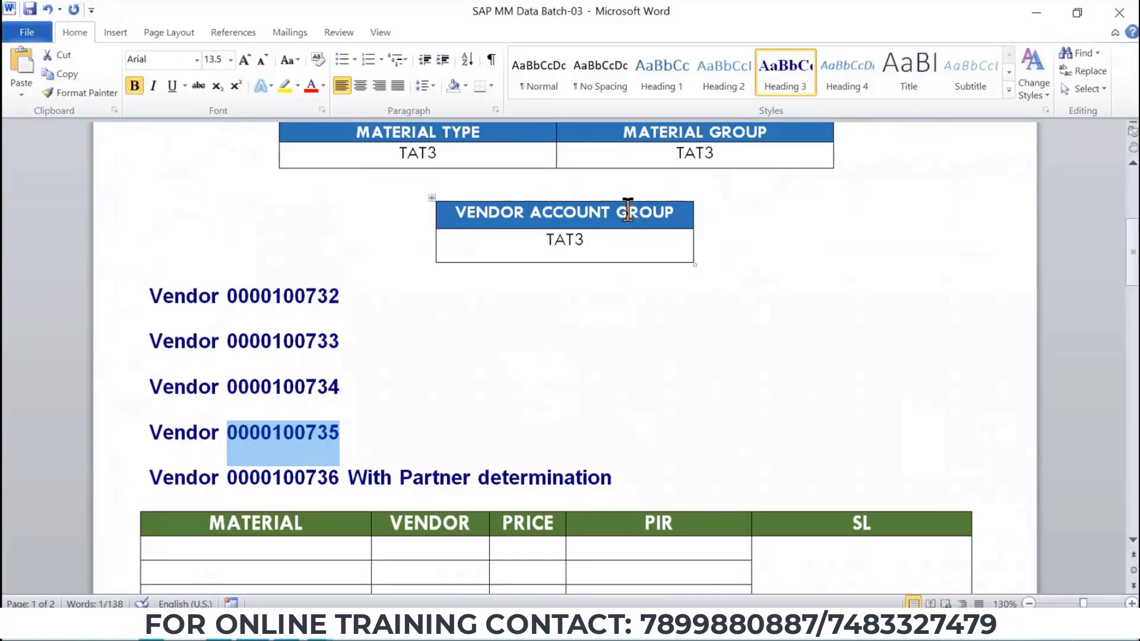
pyautogui.press('alt')
pyautogui.hotkey('alt', 'Tab')
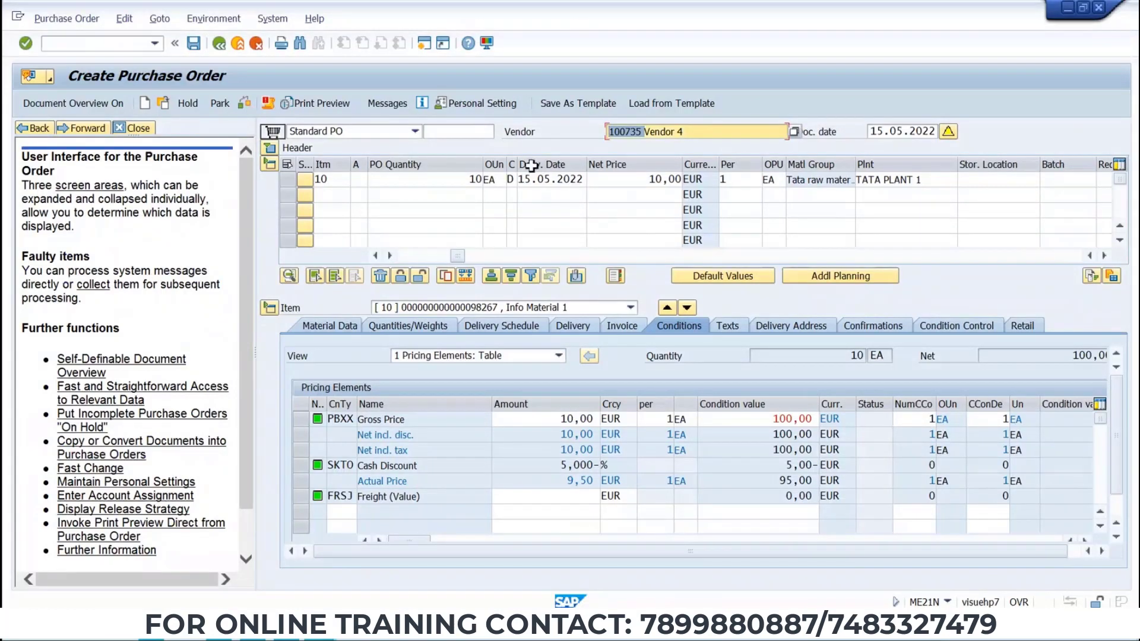
# Open the purchase order's output and add output type ZNEO with Print output as the medium.
pyautogui.press('Return')
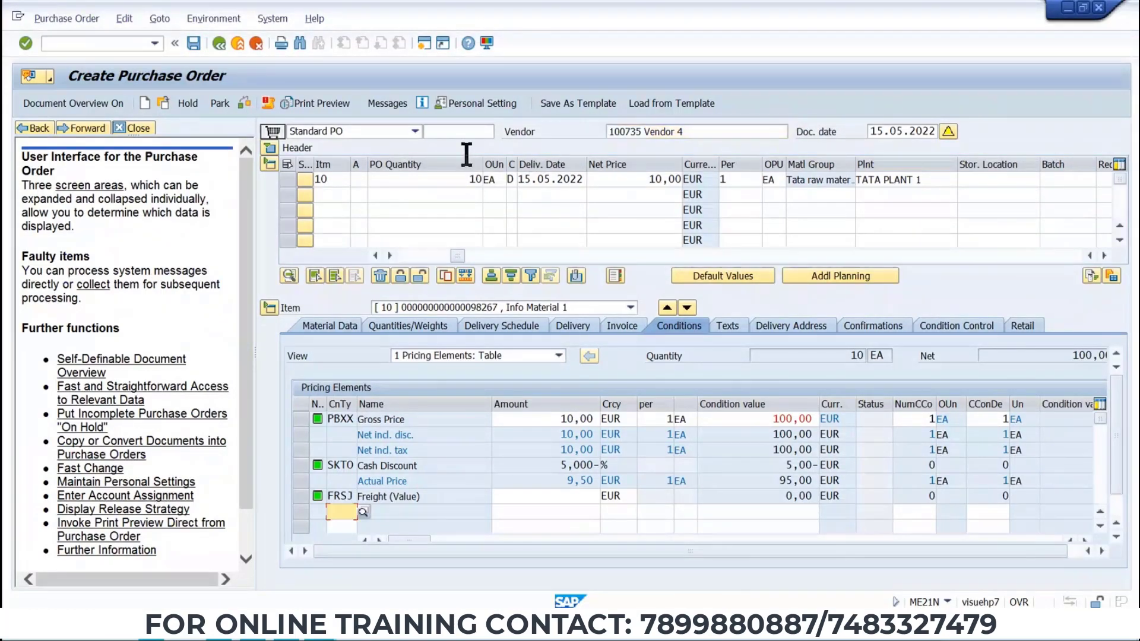
pyautogui.click(393, 102)
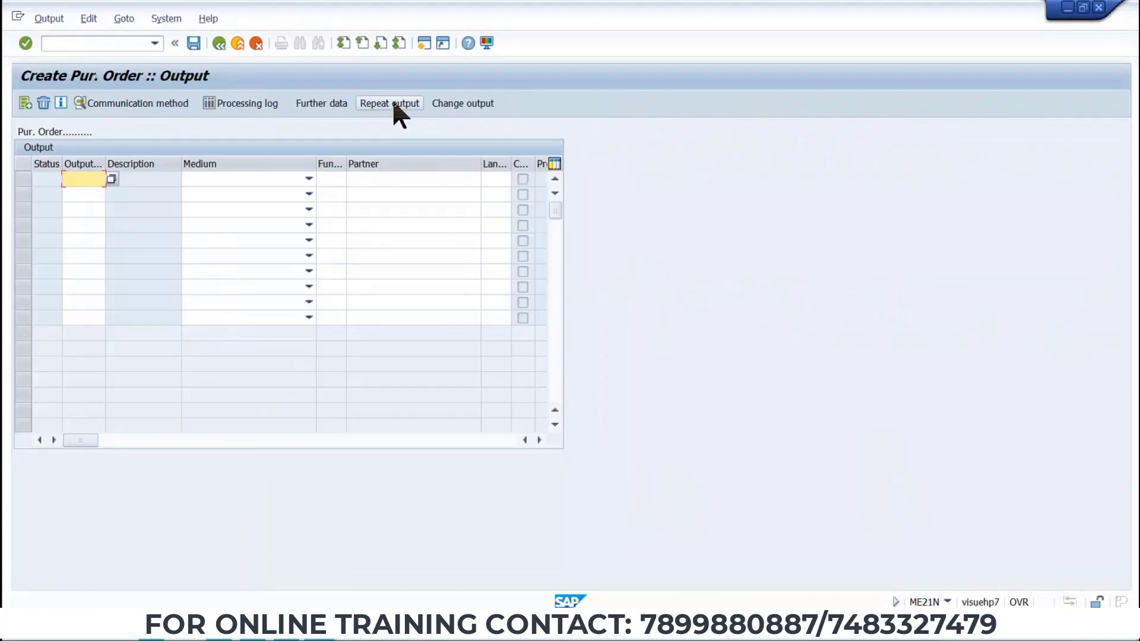
pyautogui.click(111, 179)
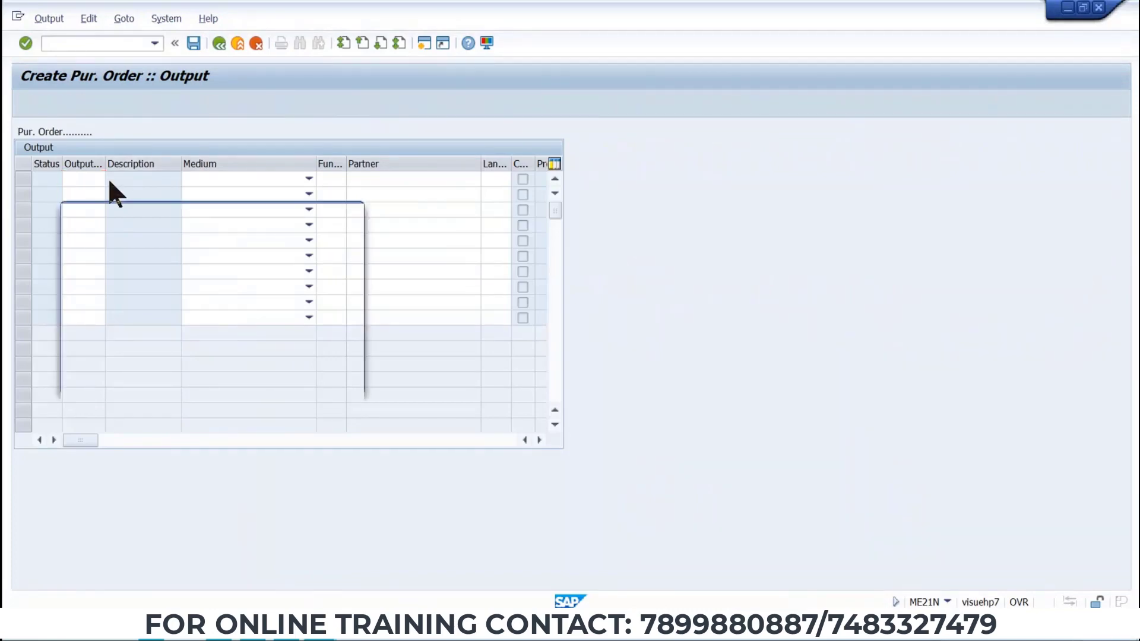
pyautogui.doubleClick(102, 298)
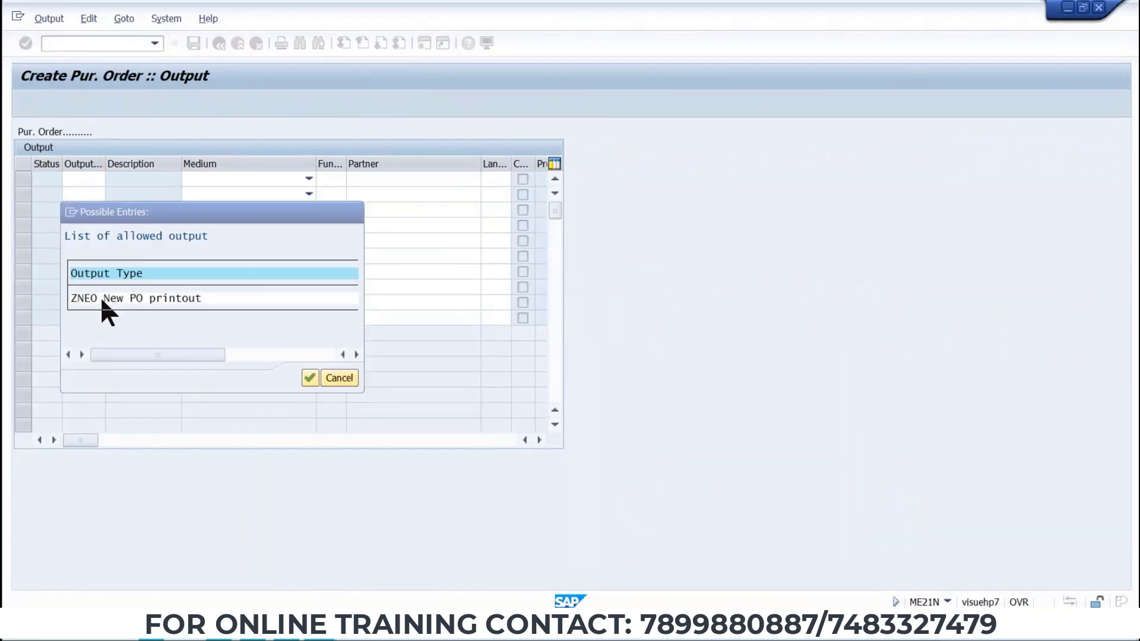
pyautogui.click(308, 179)
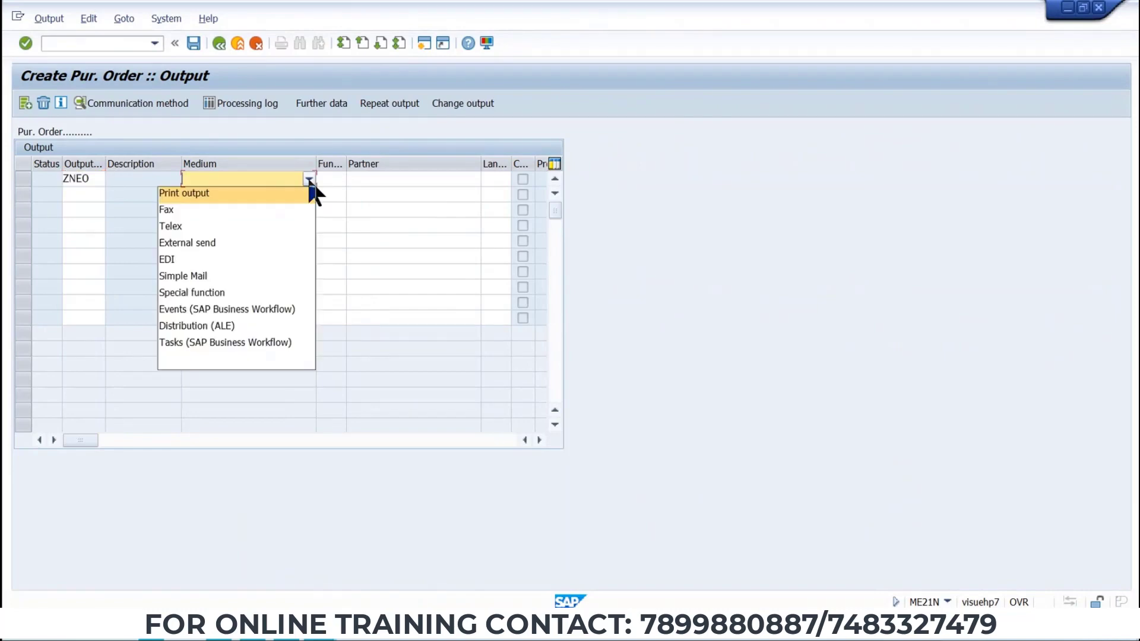
pyautogui.click(180, 196)
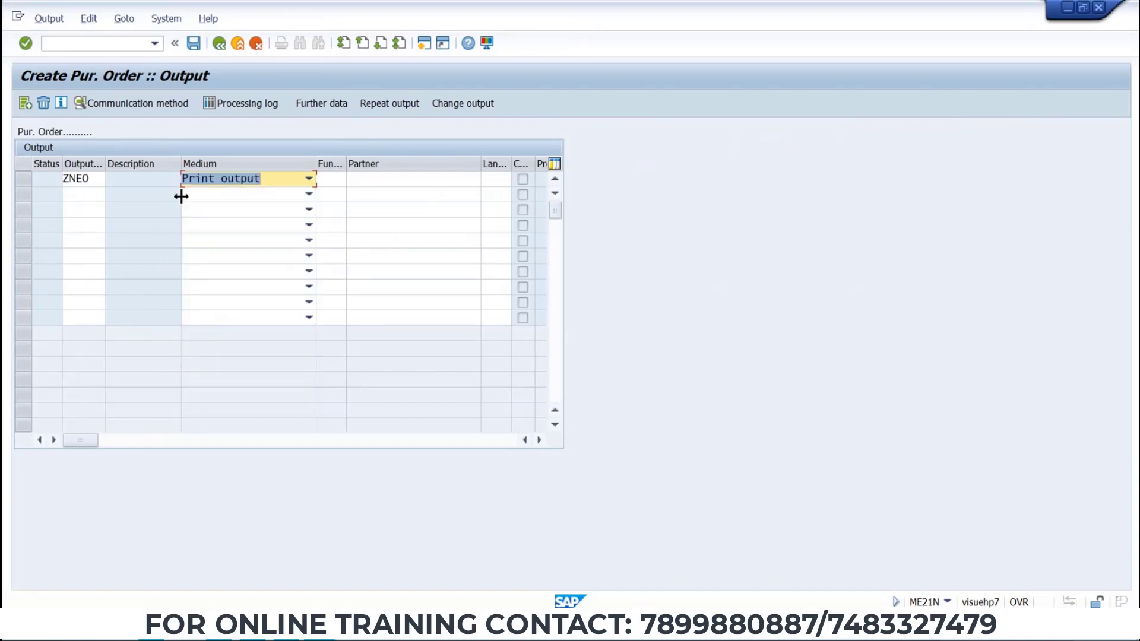
pyautogui.press('Return')
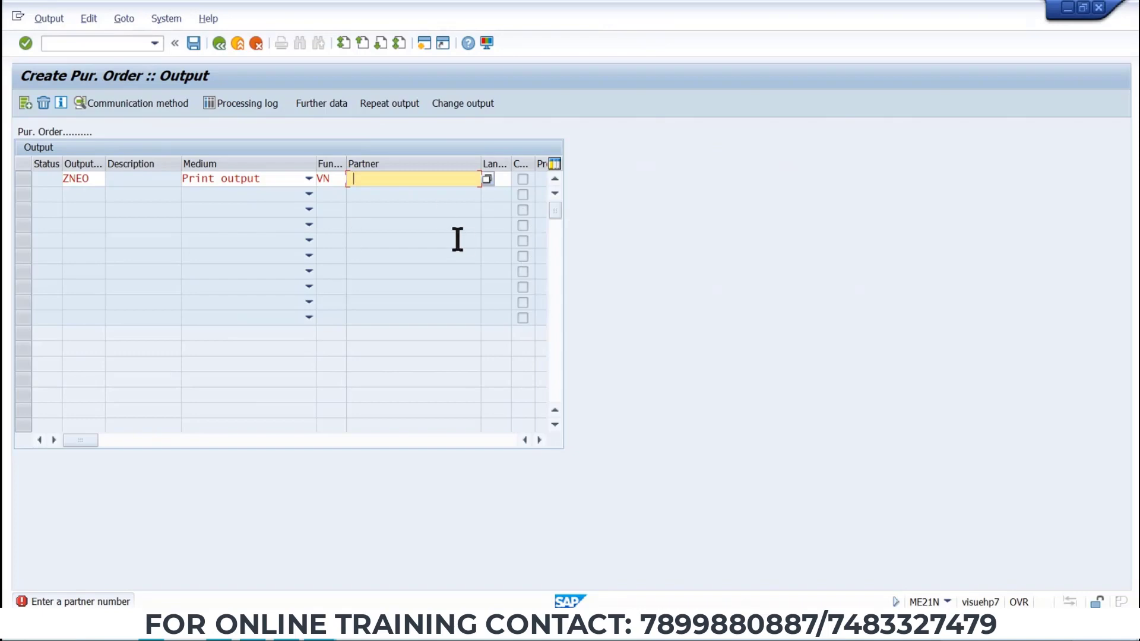
# Paste the copied vendor number as the output partner and confirm the entry with language EN.
pyautogui.hotkey('ctrl', 'v')
pyautogui.press('Return')
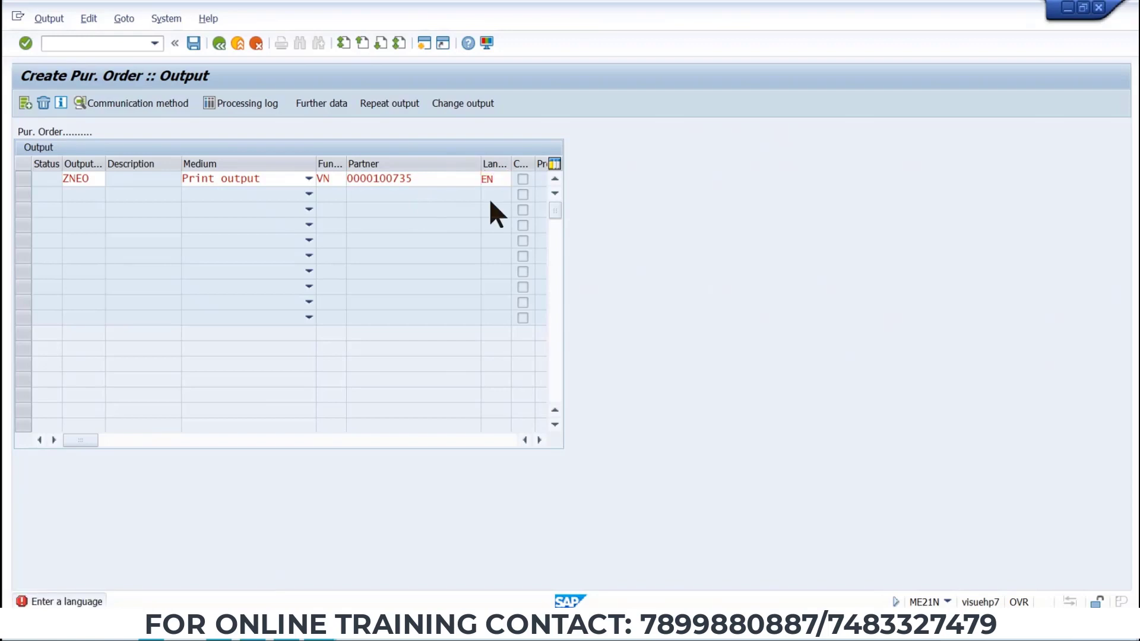
pyautogui.press('Return')
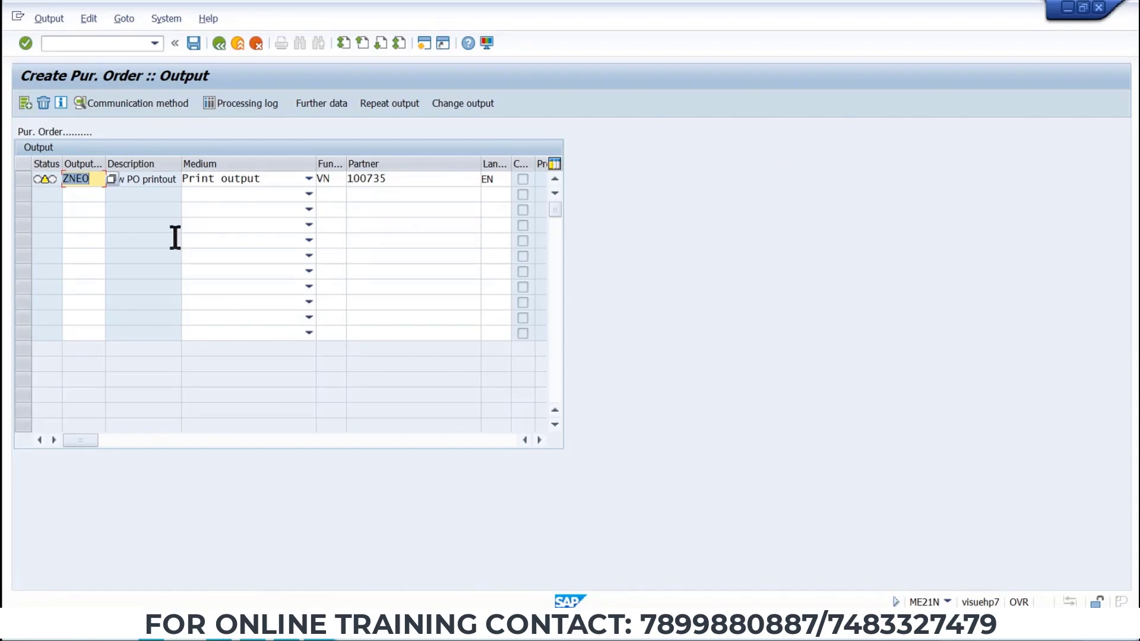
# Set the print output's logical destination to LP01.
pyautogui.click(193, 45)
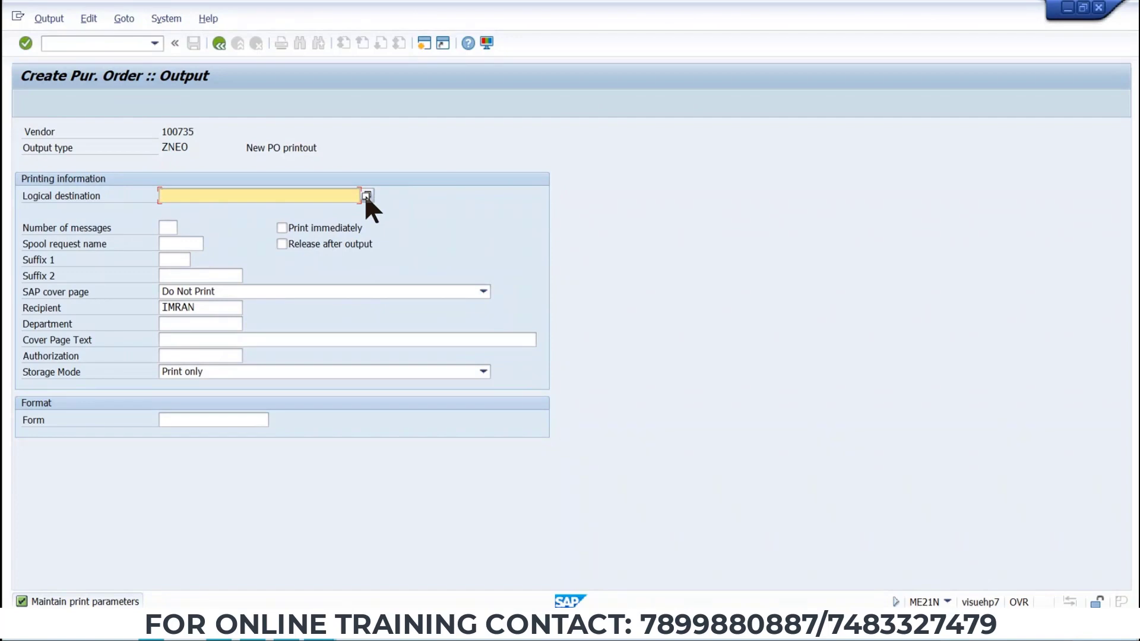
pyautogui.write('LP')
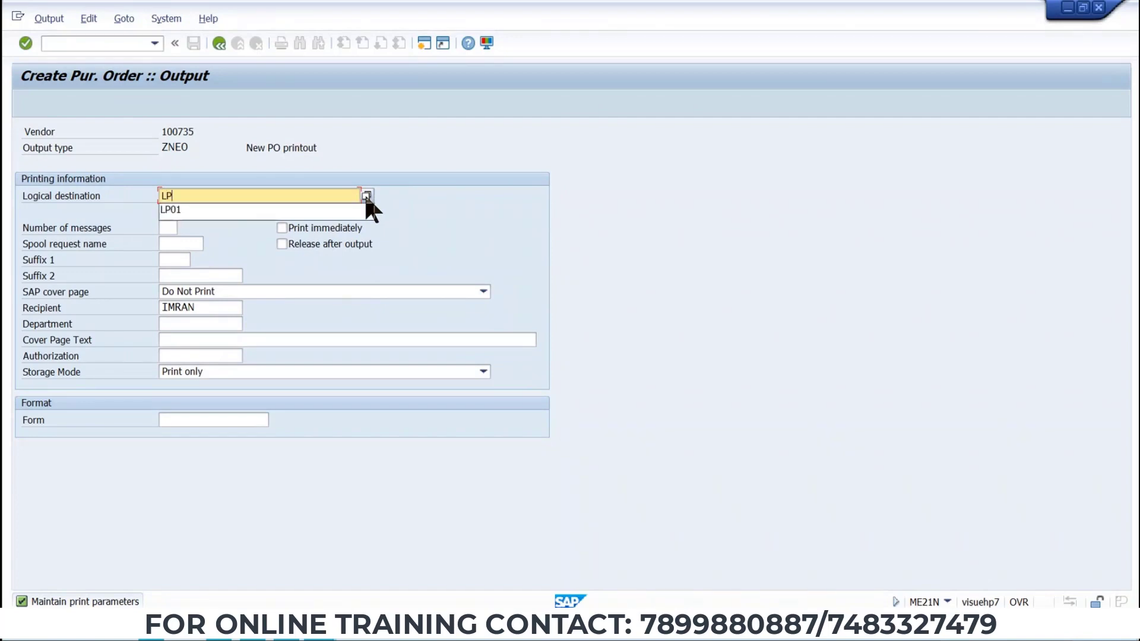
pyautogui.press('Down')
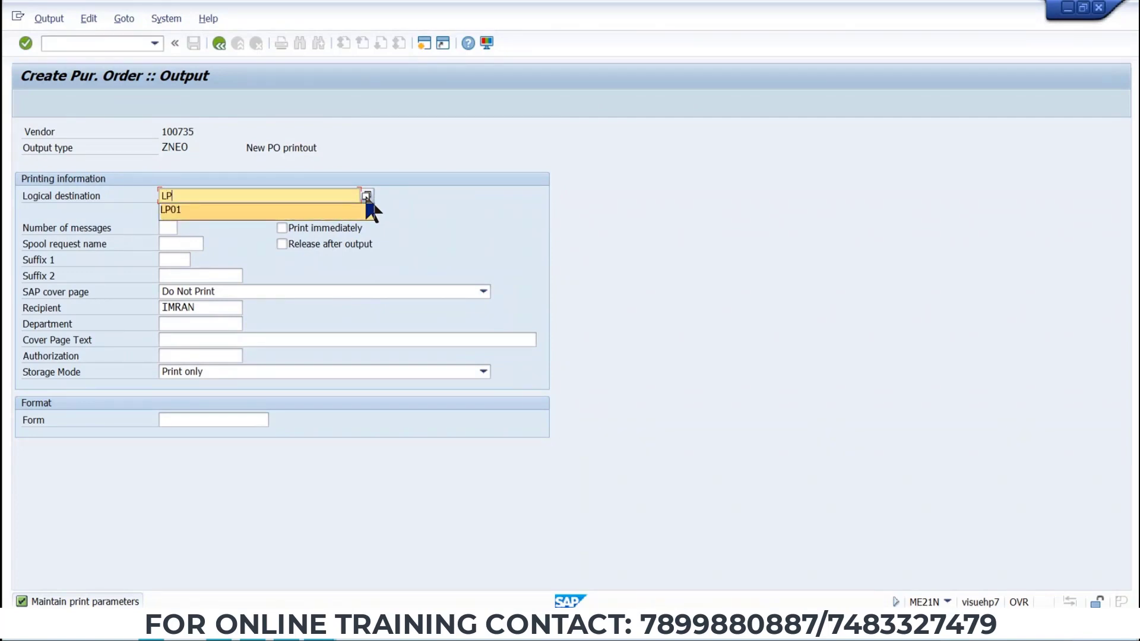
pyautogui.press('Return')
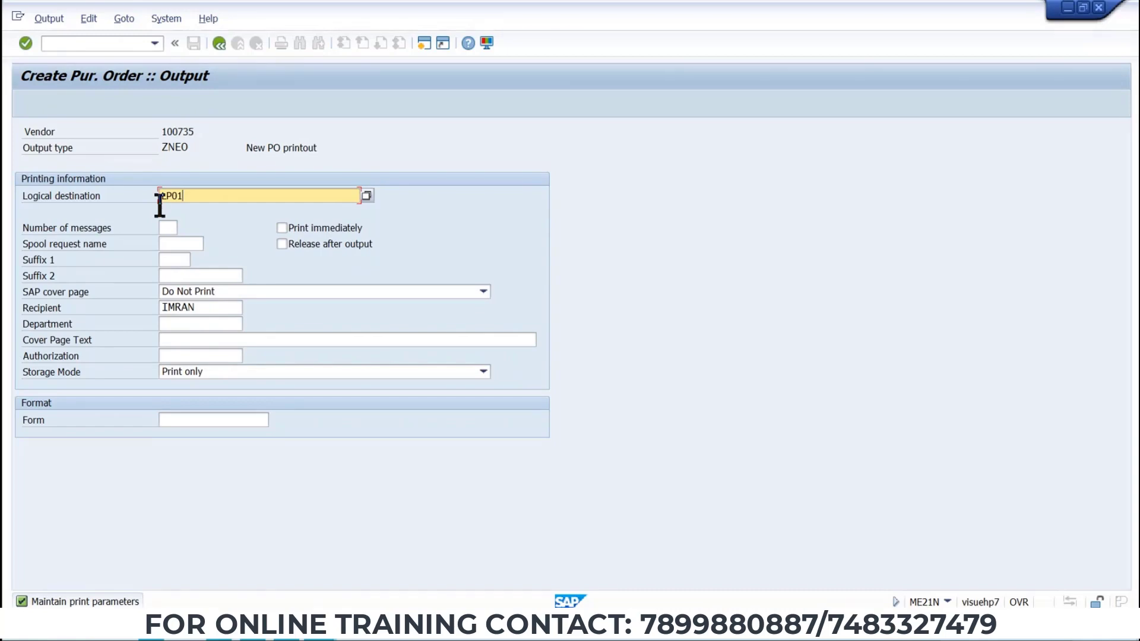
# Save the purchase order and open the details of its creation message to select the message text.
pyautogui.click(218, 44)
pyautogui.click(193, 44)
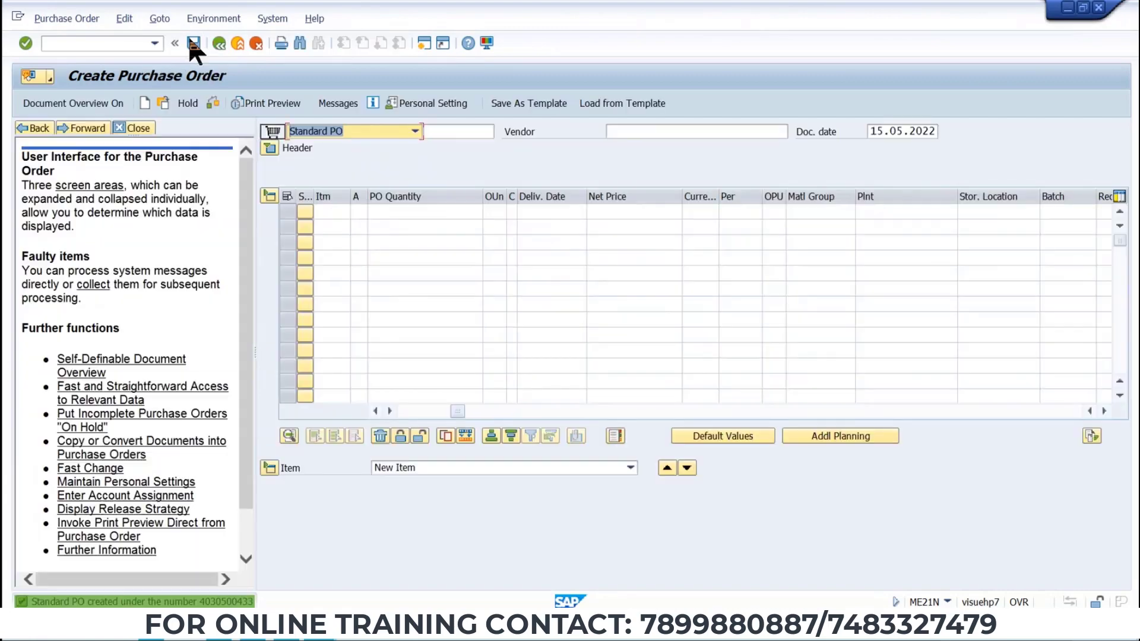
pyautogui.doubleClick(50, 602)
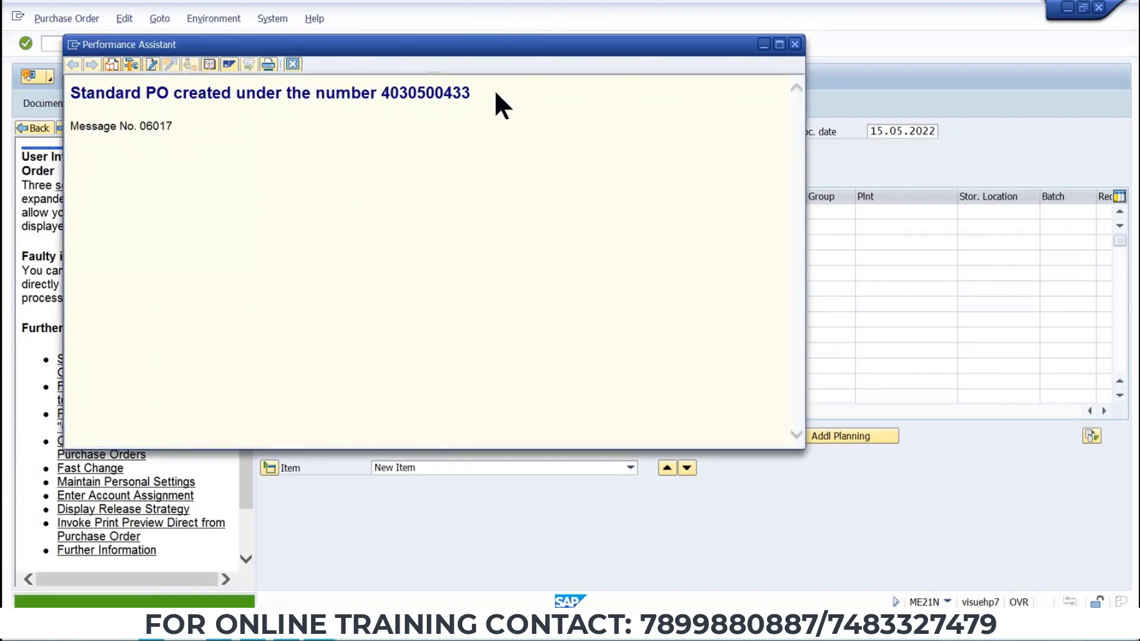
pyautogui.moveTo(470, 93); pyautogui.dragTo(6, 133)
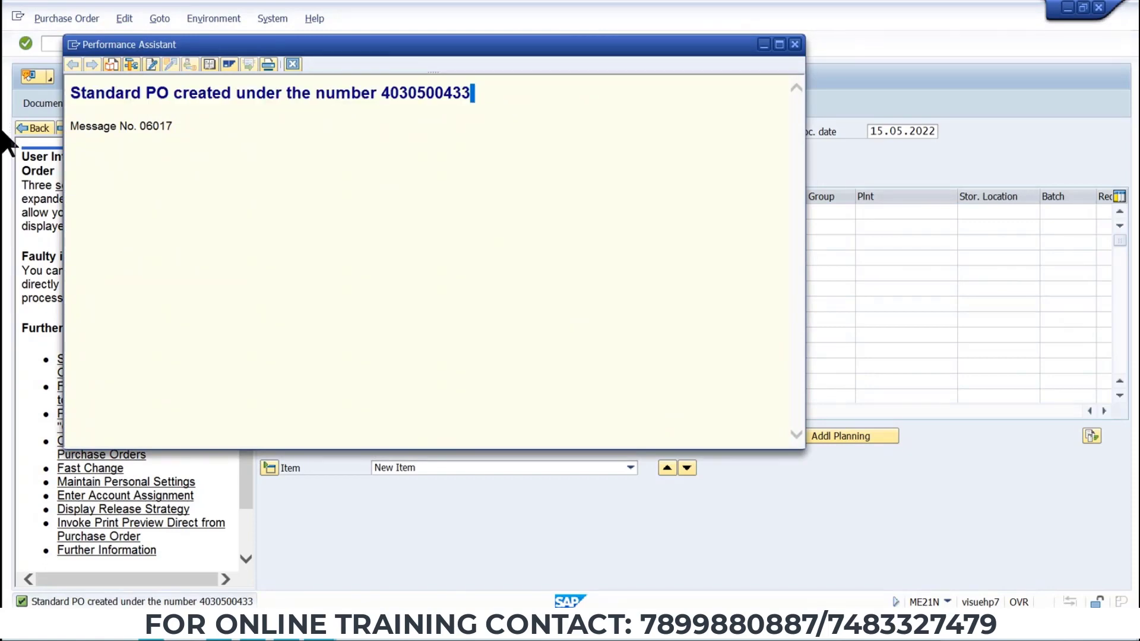
# Copy the PO creation message into the Word data sheet below the release strategy table, then close the message window.
pyautogui.hotkey('alt', 'Tab')
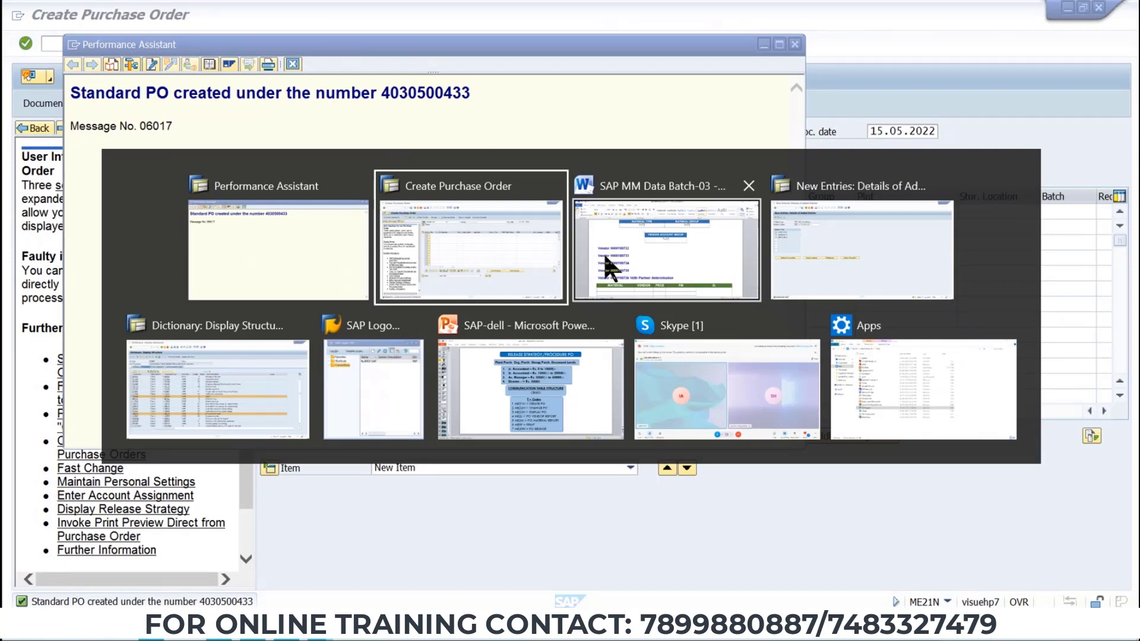
pyautogui.click(603, 251)
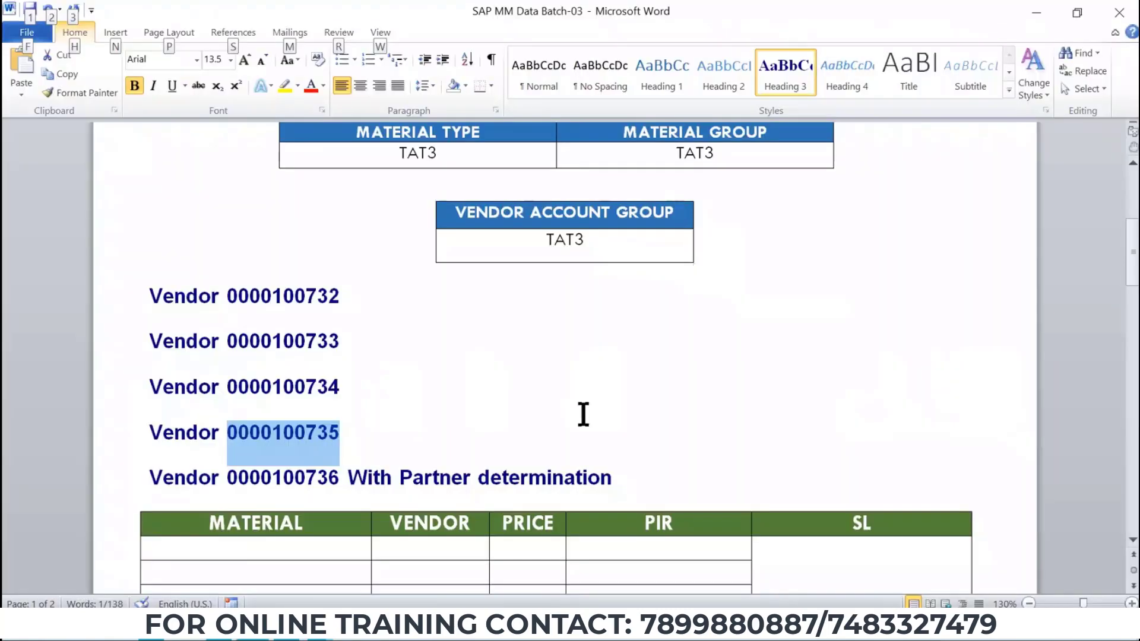
pyautogui.scroll(-3, 584, 414)
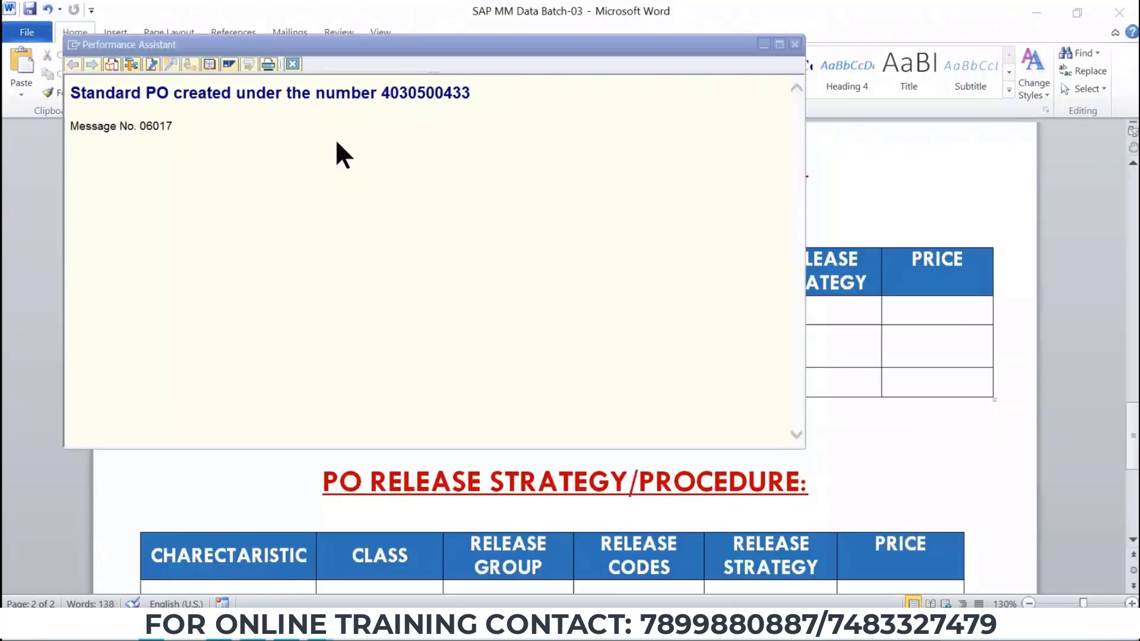
pyautogui.moveTo(472, 93); pyautogui.dragTo(87, 95)
pyautogui.hotkey('ctrl', 'c')
pyautogui.hotkey('alt', 'Tab')
pyautogui.hotkey('ctrl', 'v')
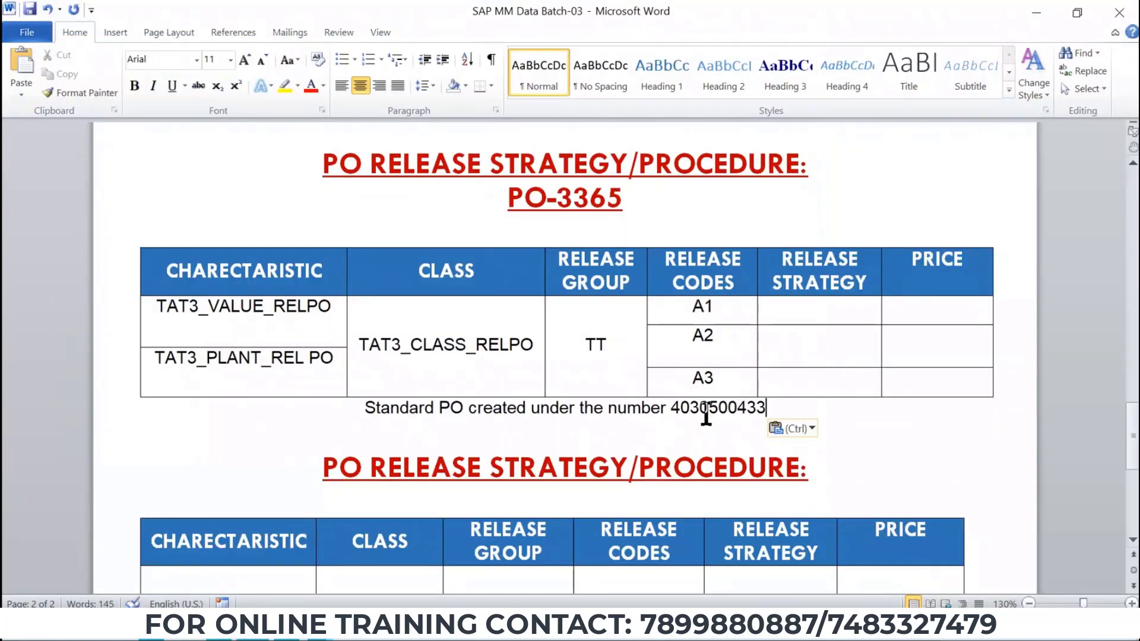
pyautogui.hotkey('alt', 'Tab')
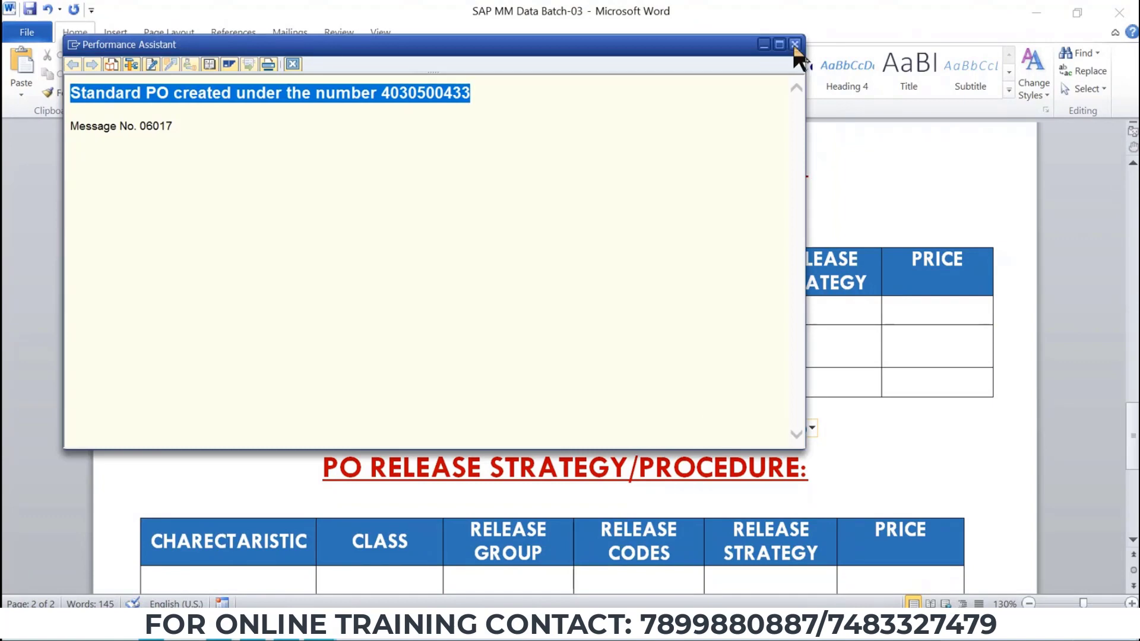
pyautogui.click(795, 44)
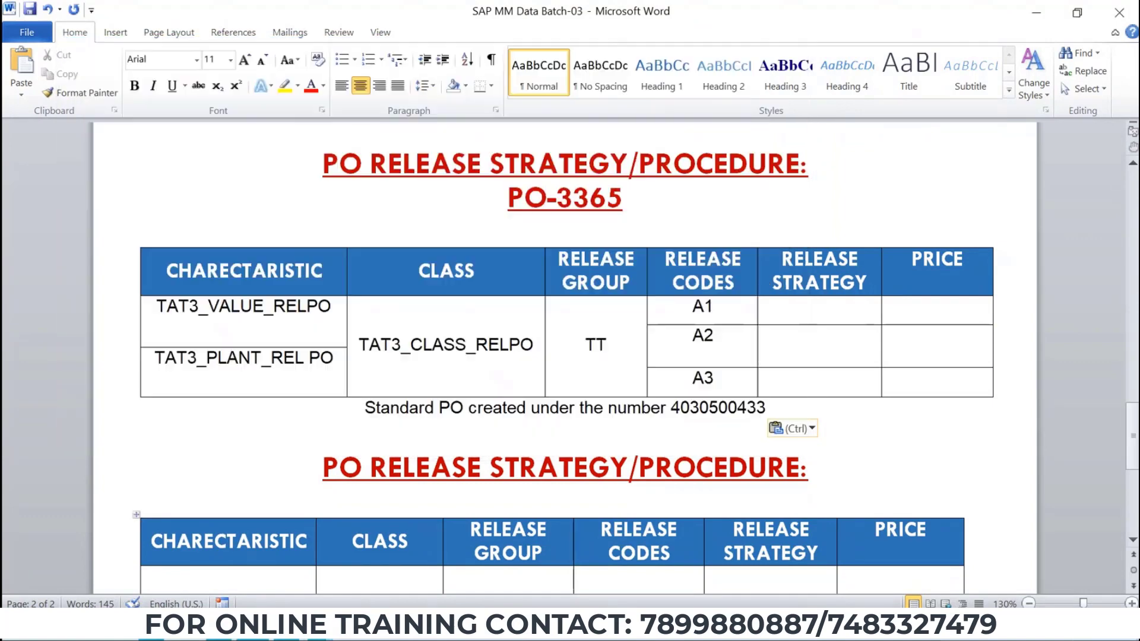
pyautogui.click(320, 626)
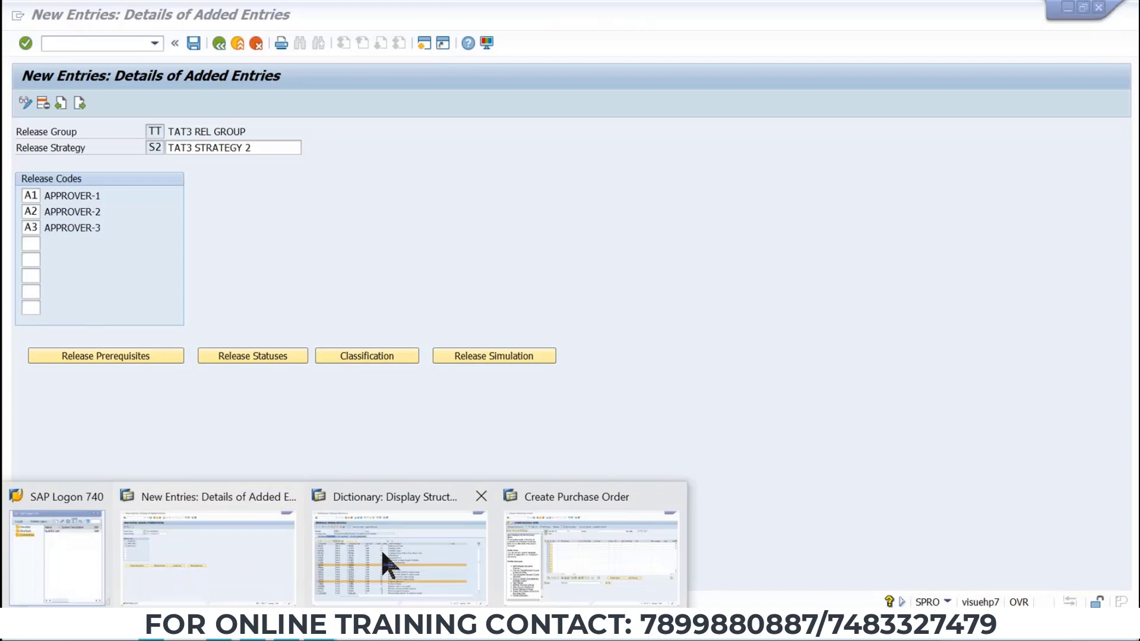
pyautogui.click(579, 552)
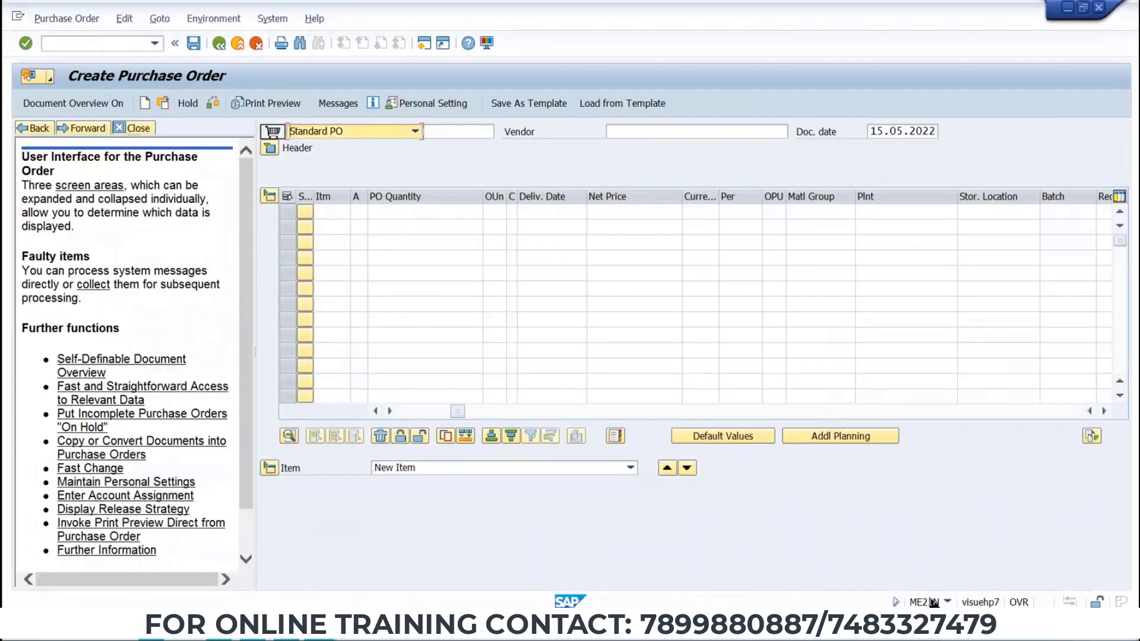
pyautogui.click(70, 16)
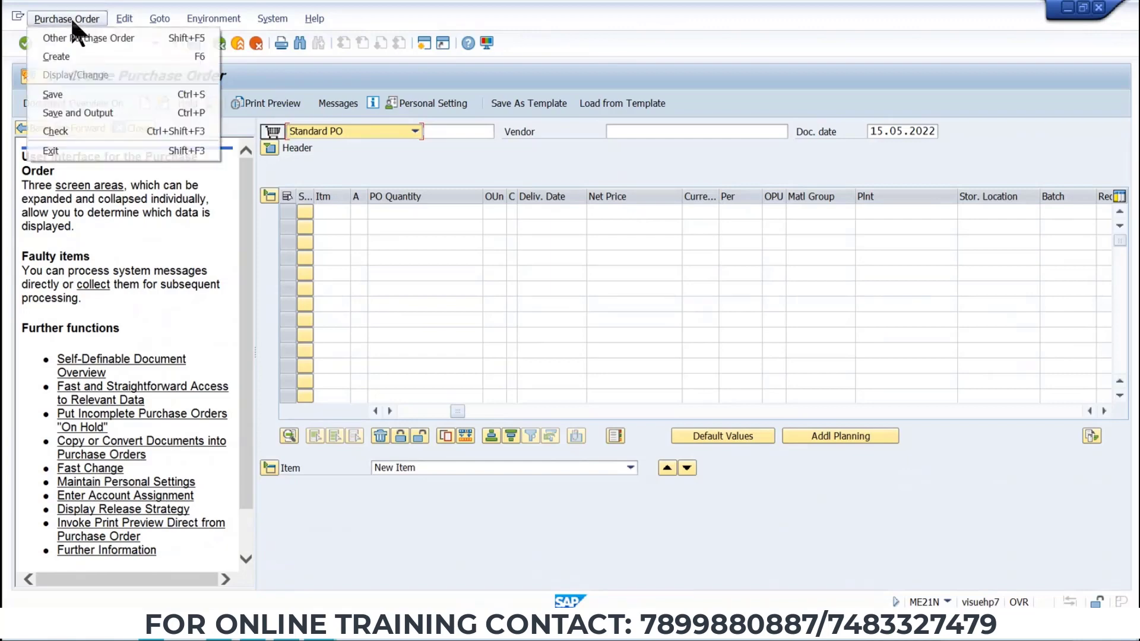
pyautogui.click(118, 41)
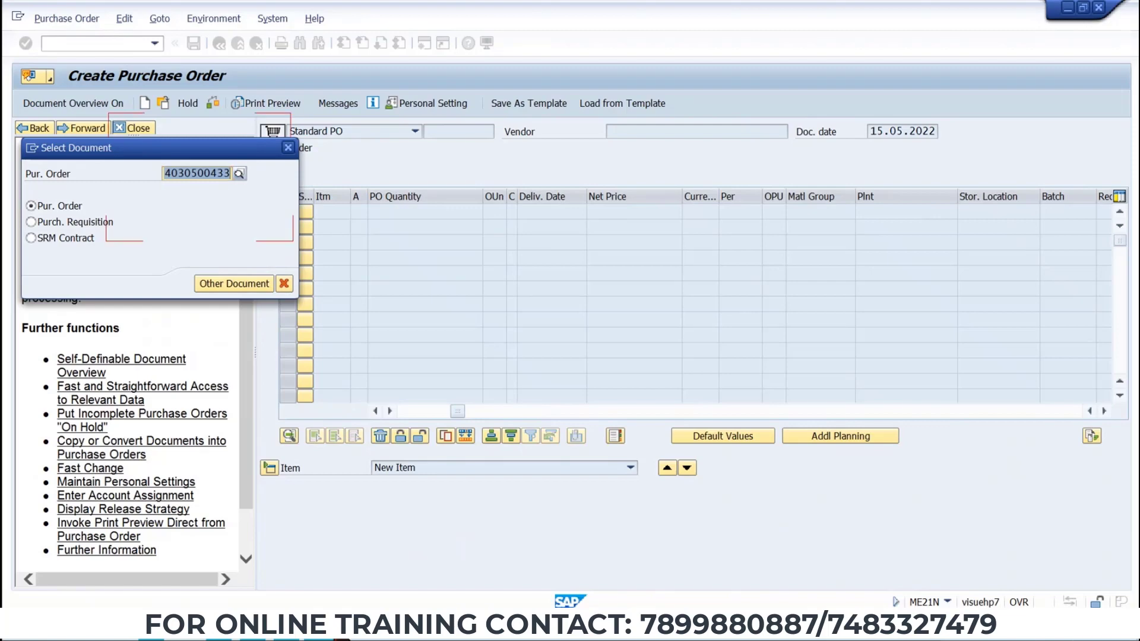
pyautogui.hotkey('alt', 'Tab')
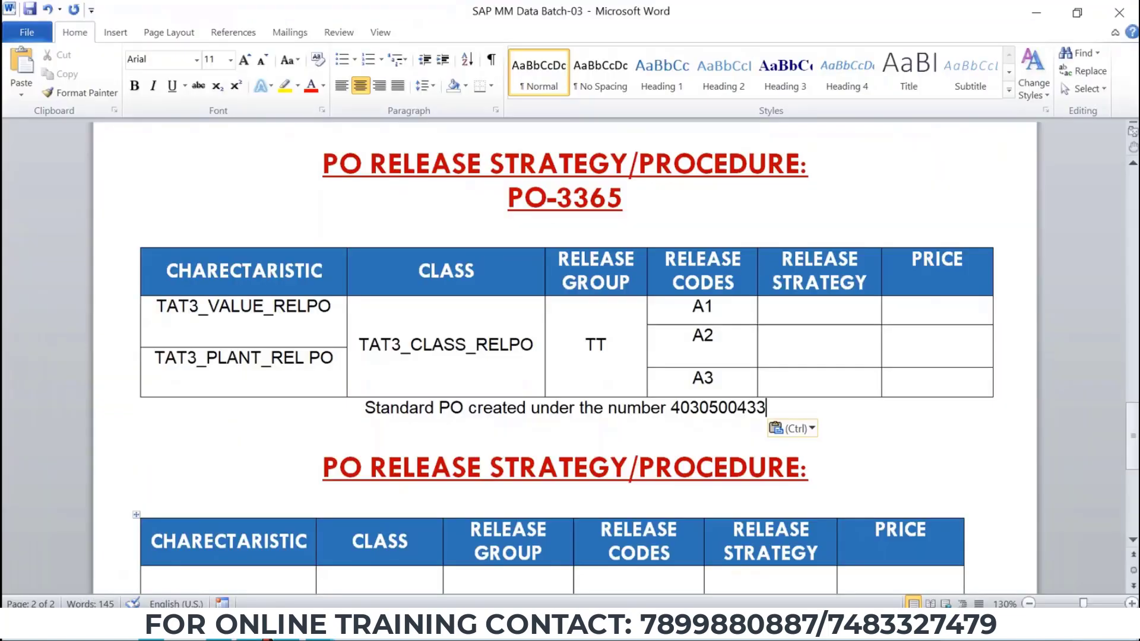
pyautogui.hotkey('ctrl', 'shift', 'Left')
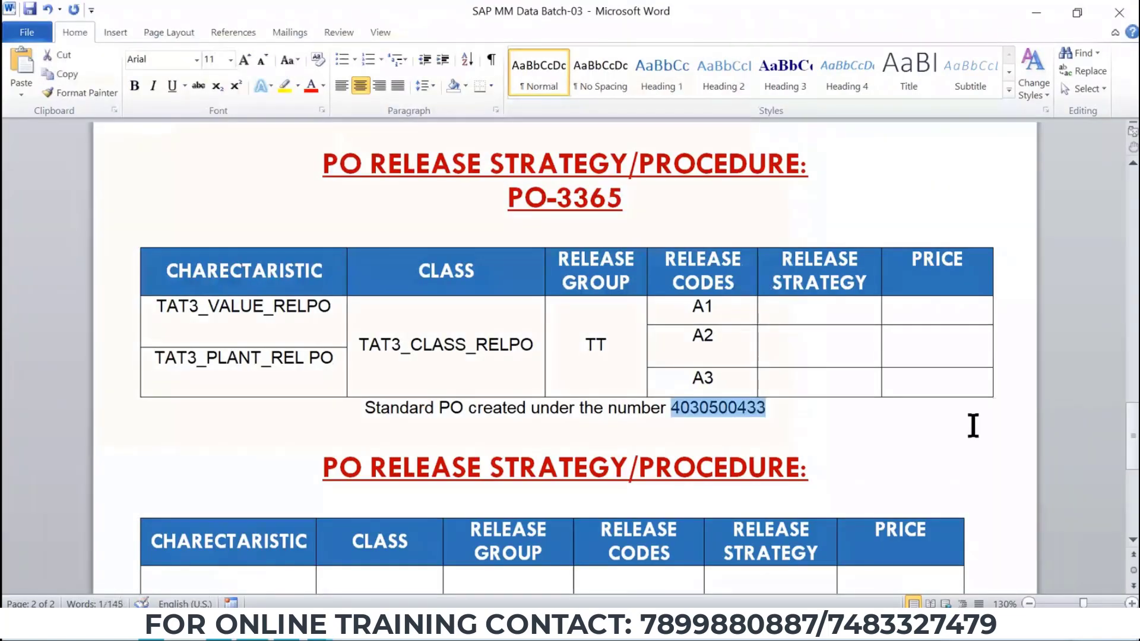
pyautogui.hotkey('alt', 'Tab')
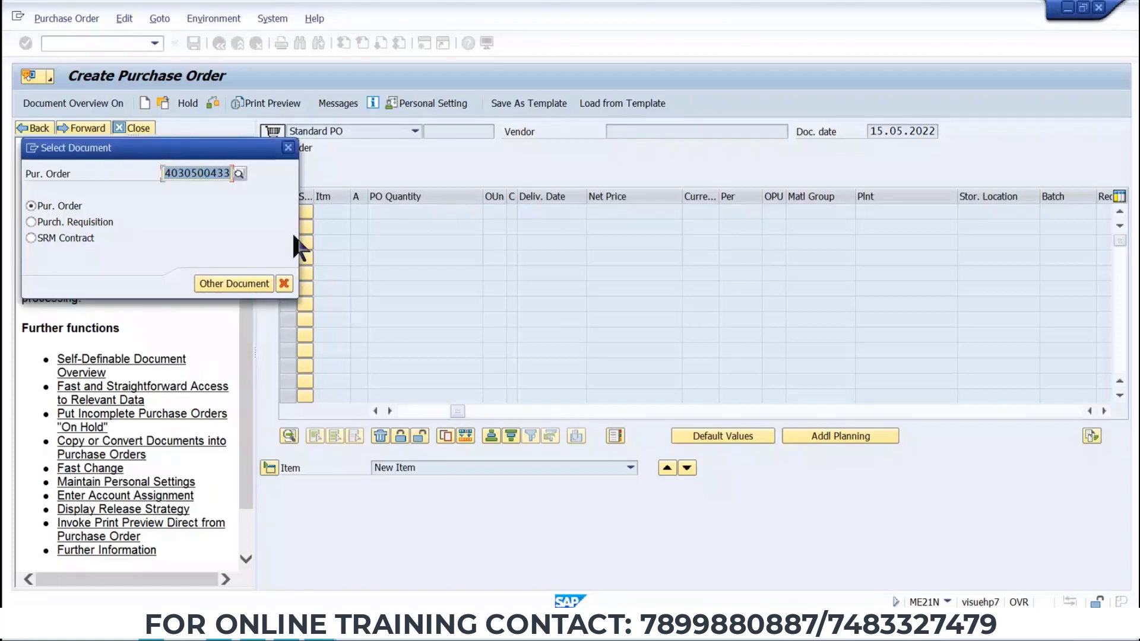
pyautogui.click(238, 289)
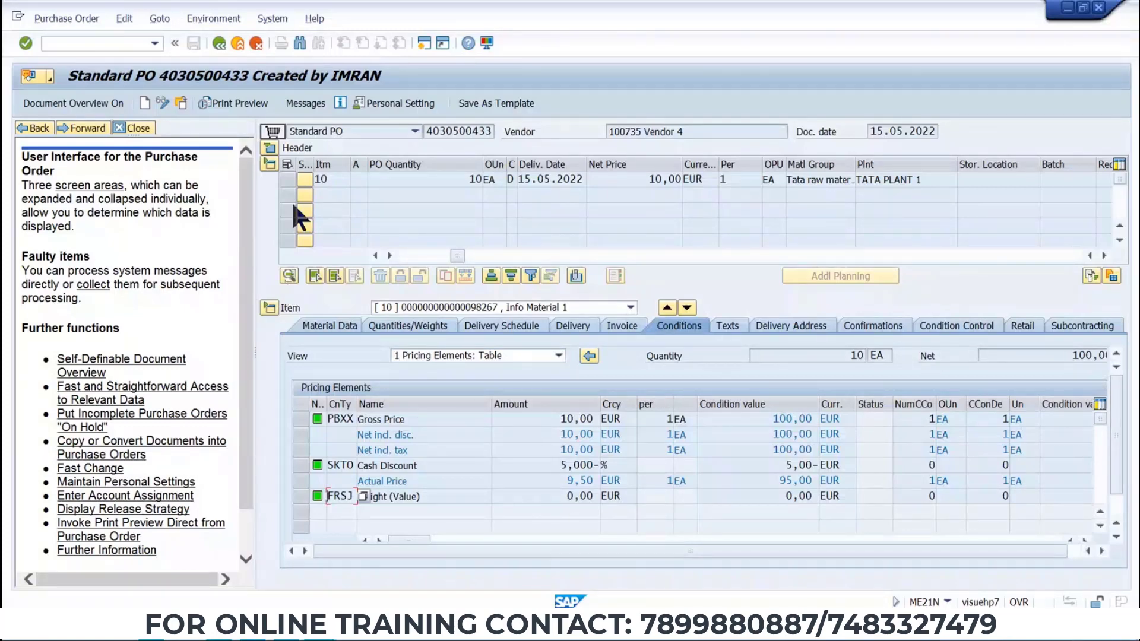
# Examine the opened purchase order's header tabs and item details in change mode.
pyautogui.click(271, 150)
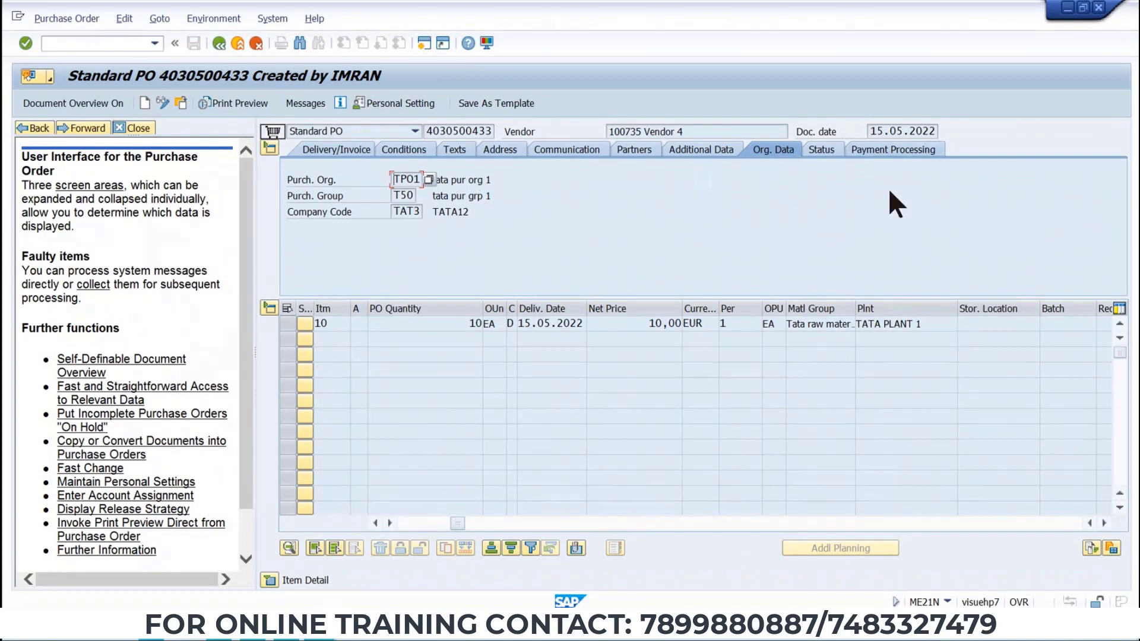
pyautogui.click(269, 580)
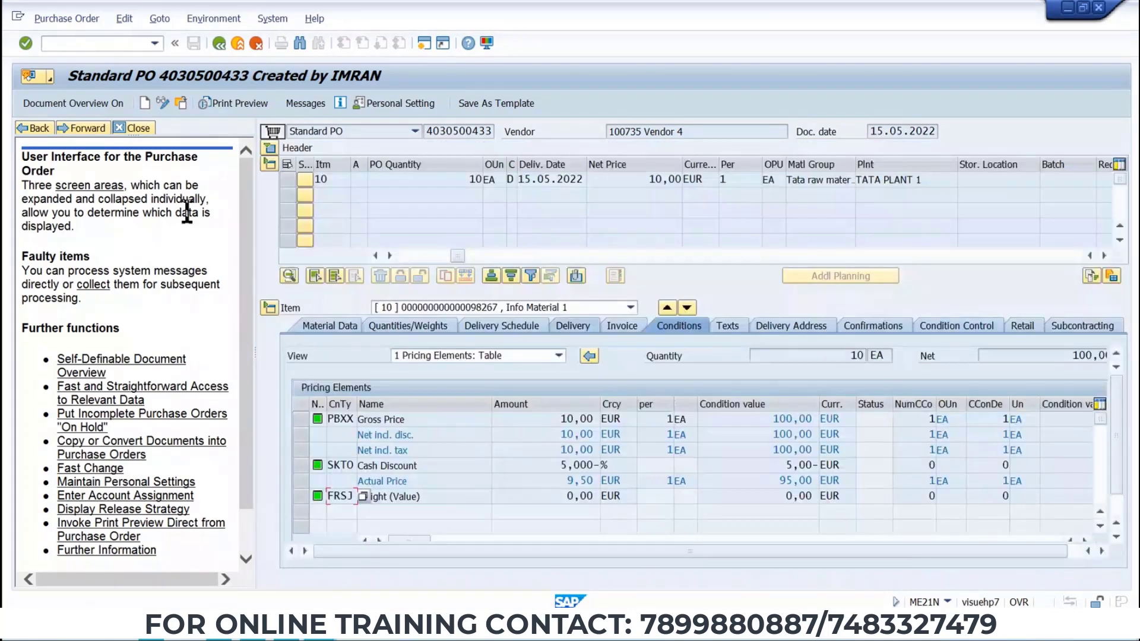
pyautogui.click(162, 101)
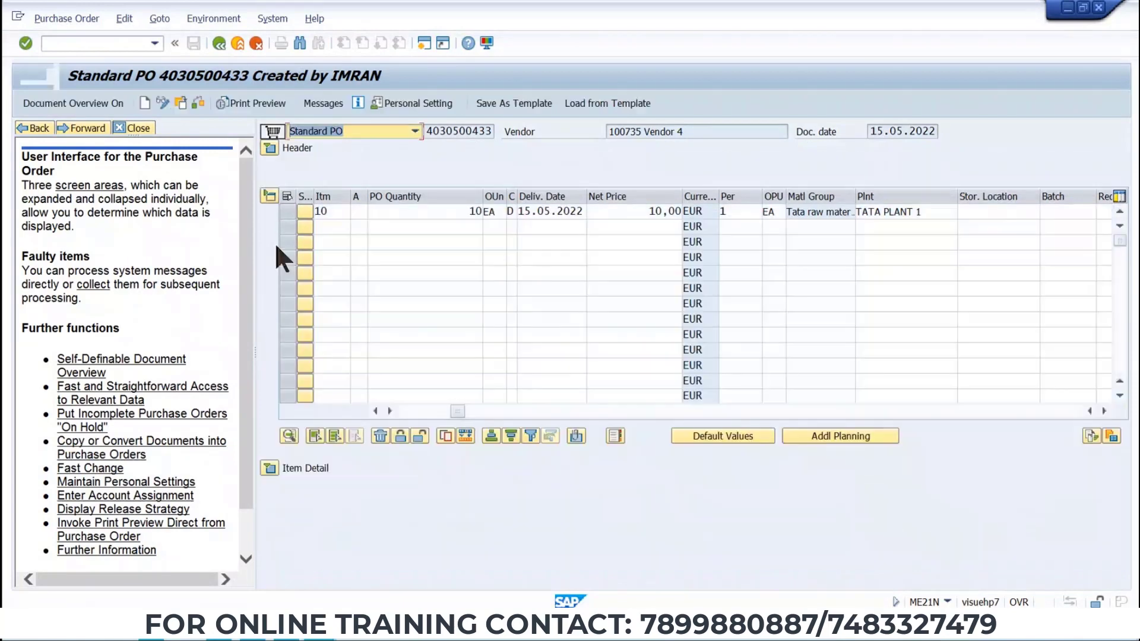
pyautogui.click(268, 148)
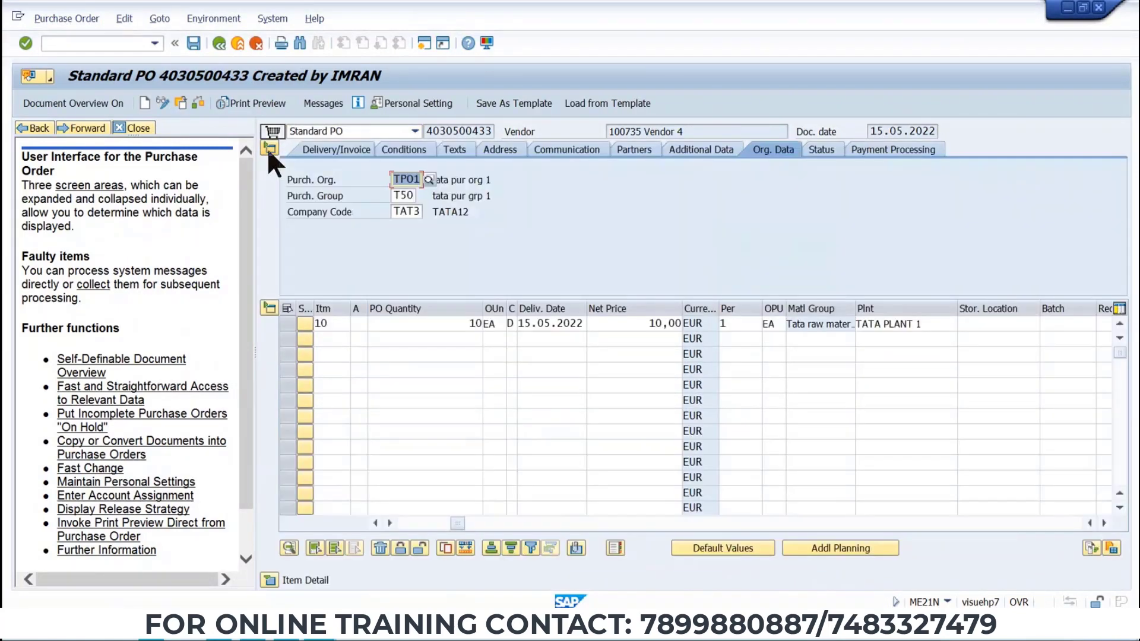
pyautogui.click(900, 152)
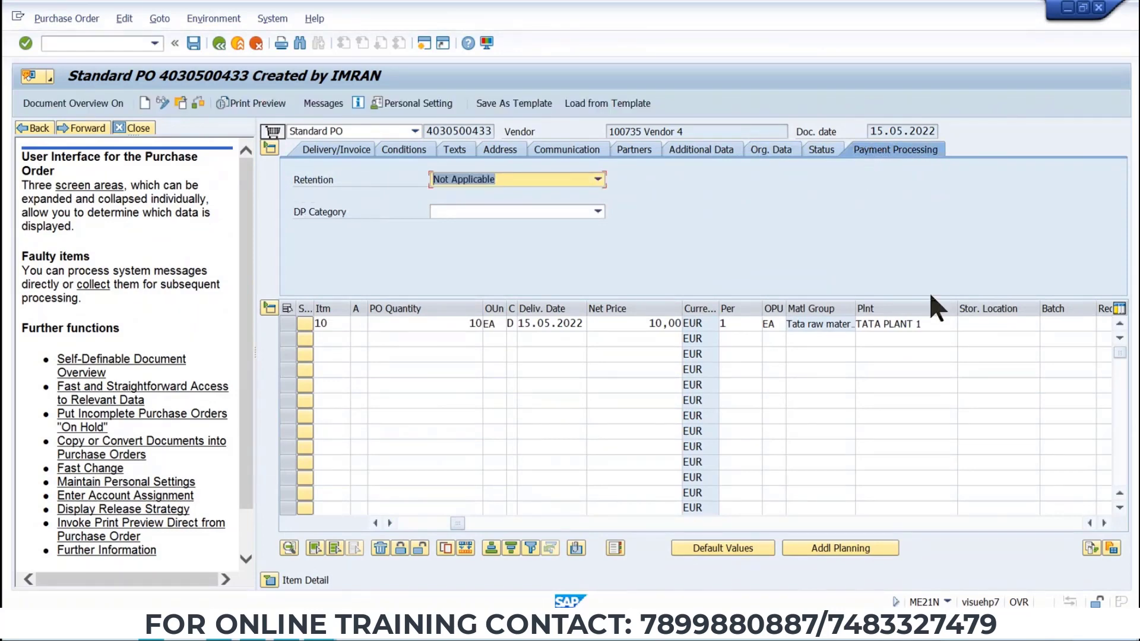
pyautogui.click(920, 324)
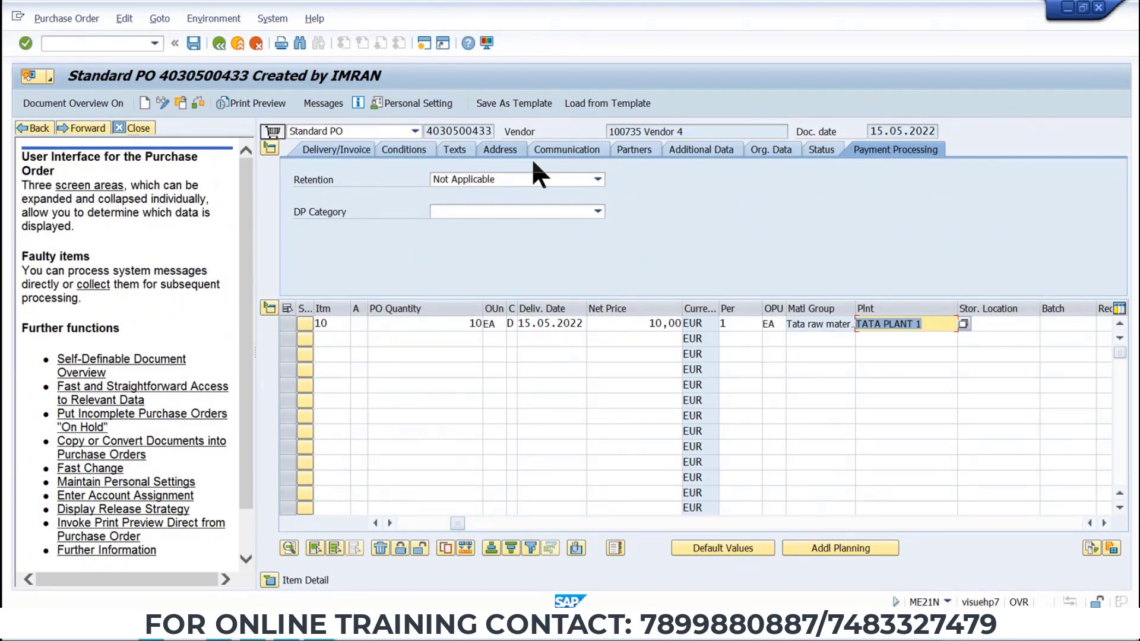
pyautogui.click(268, 580)
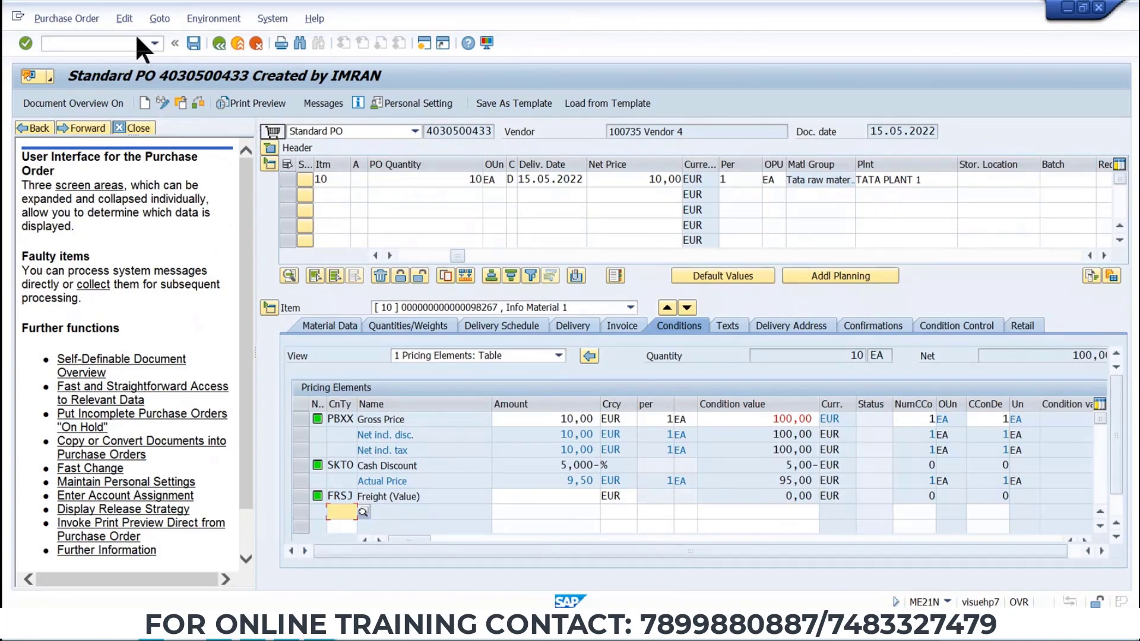
# Review the purchase order transaction codes listed on the release strategy slide.
pyautogui.hotkey('alt', 'Tab')
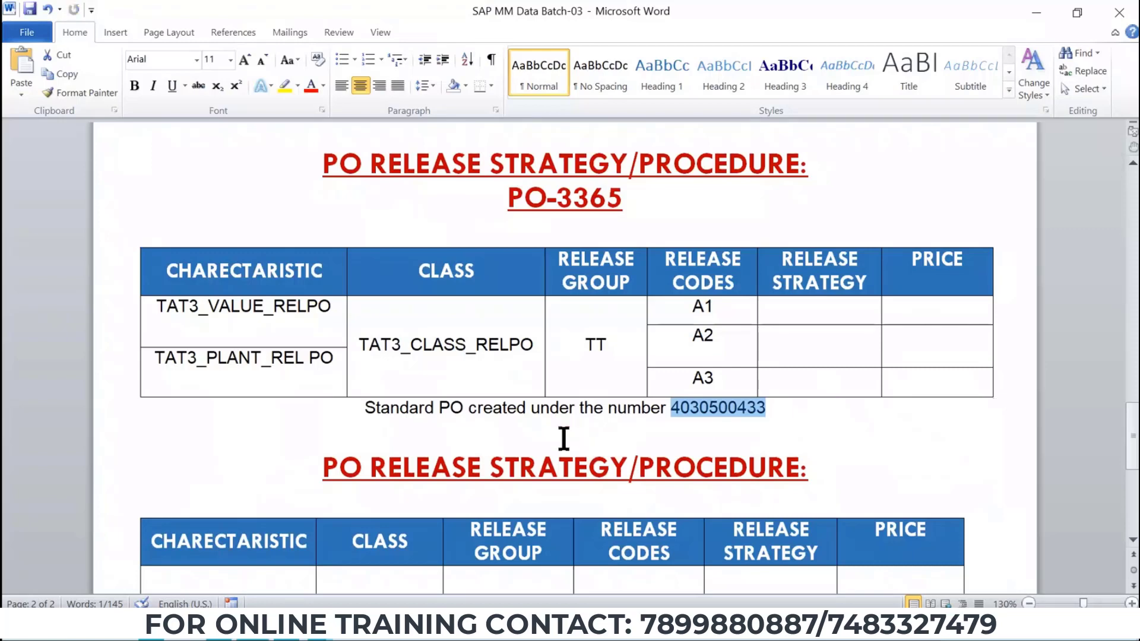
pyautogui.hotkey('alt', 'Tab')
pyautogui.click(411, 388)
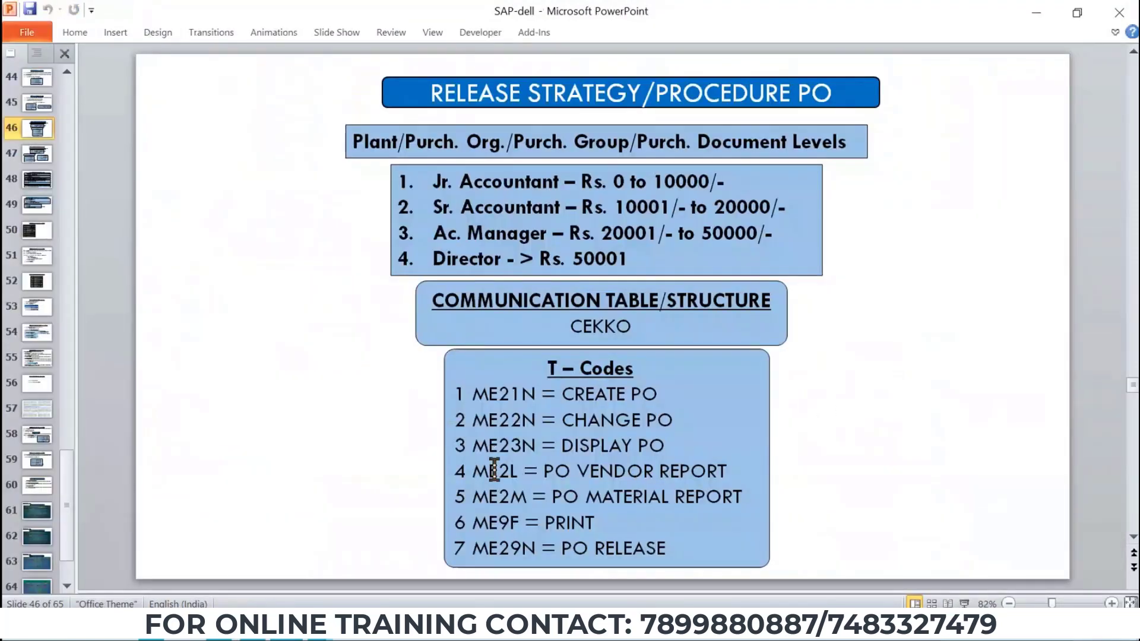
pyautogui.moveTo(673, 449); pyautogui.dragTo(542, 448)
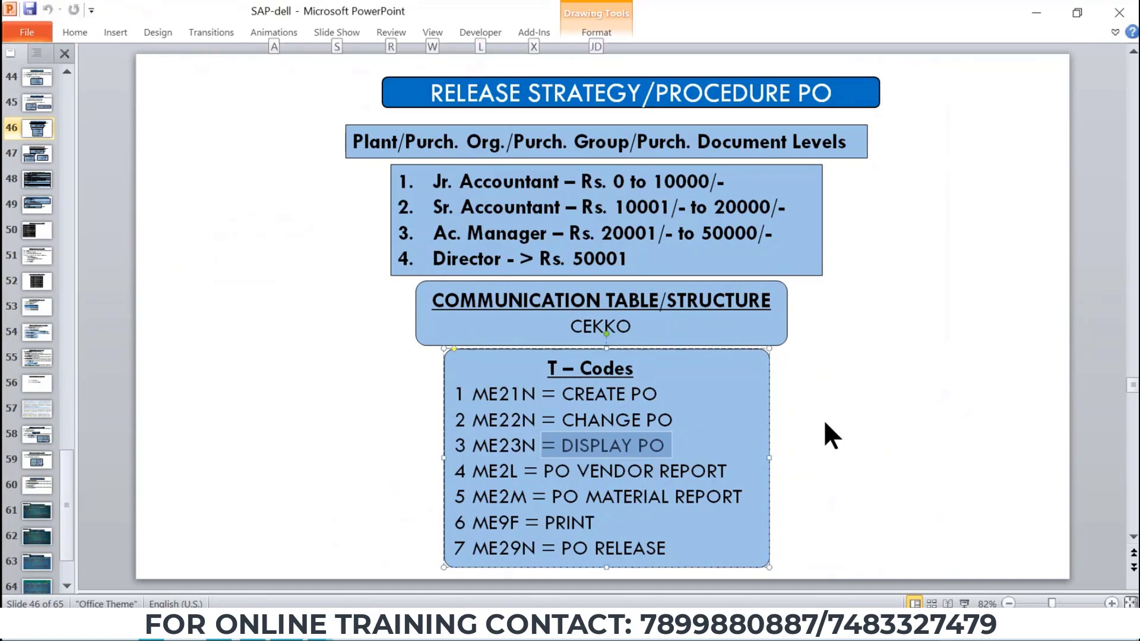
pyautogui.hotkey('alt', 'Tab')
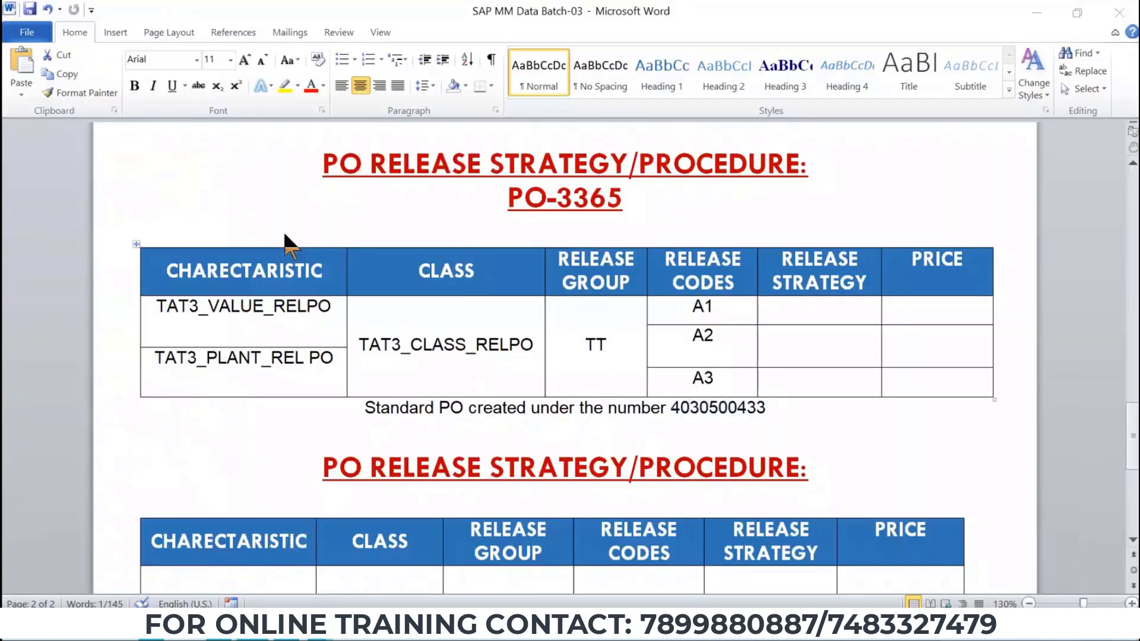
pyautogui.hotkey('alt', 'Tab')
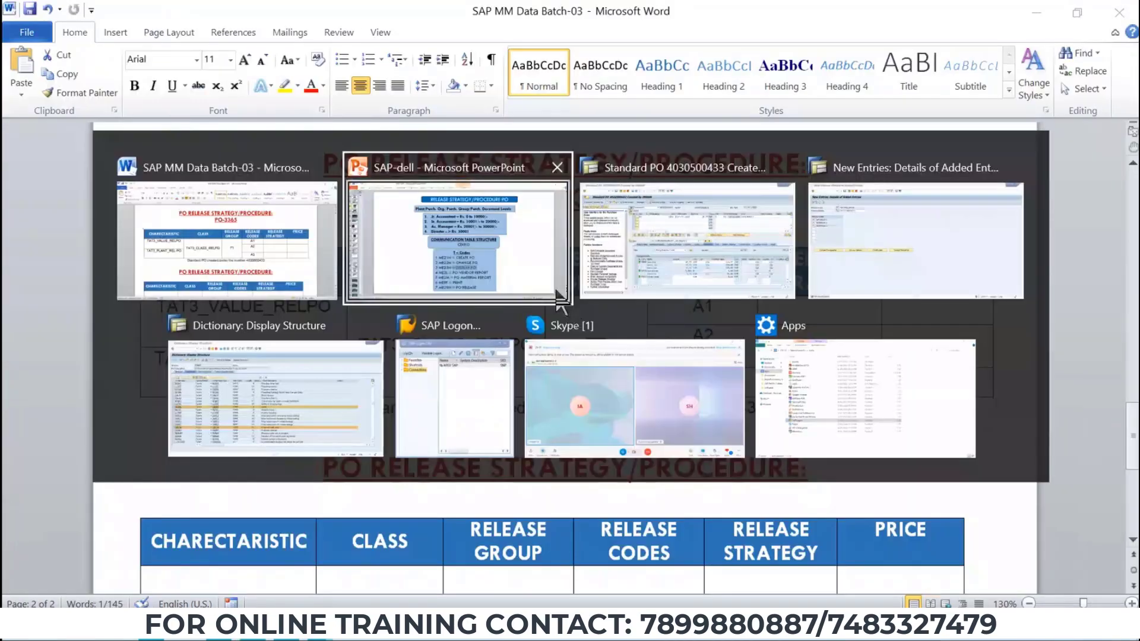
# Switch to SAP and start the Display Purchase Order transaction ME23N.
pyautogui.click(692, 254)
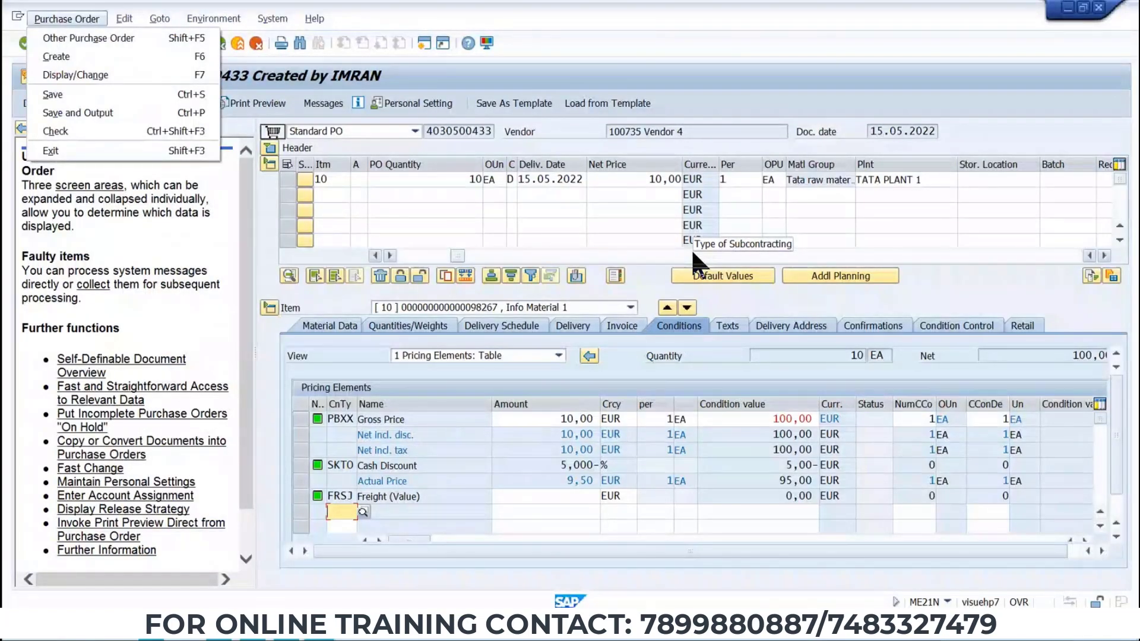
pyautogui.click(480, 180)
pyautogui.click(102, 44)
pyautogui.write('/N')
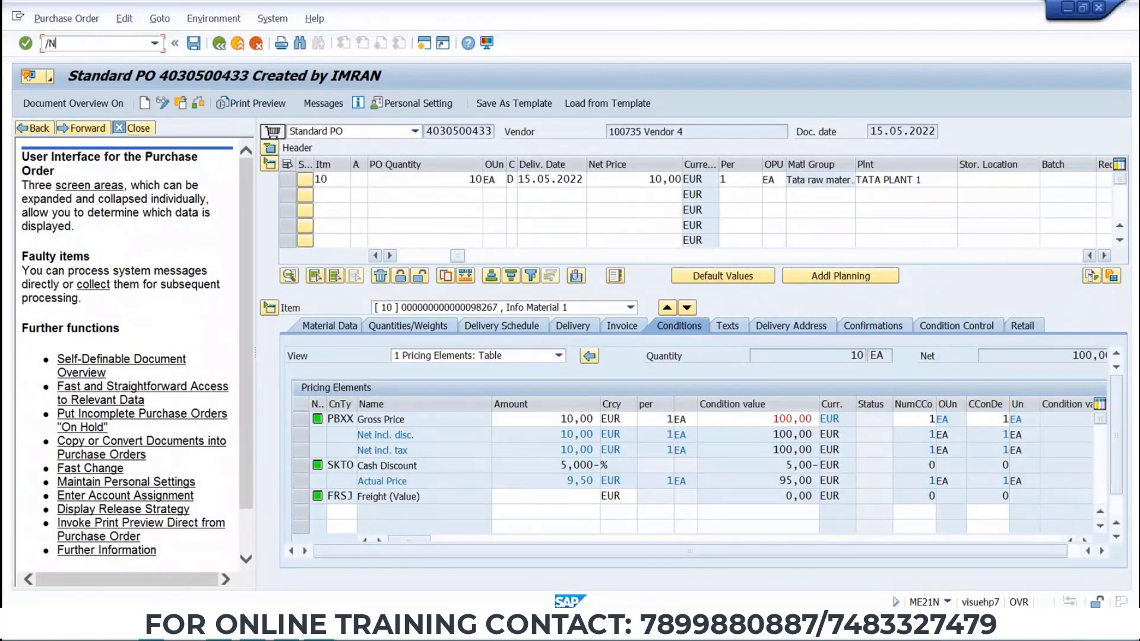
pyautogui.write('ME31K')
pyautogui.press('Return')
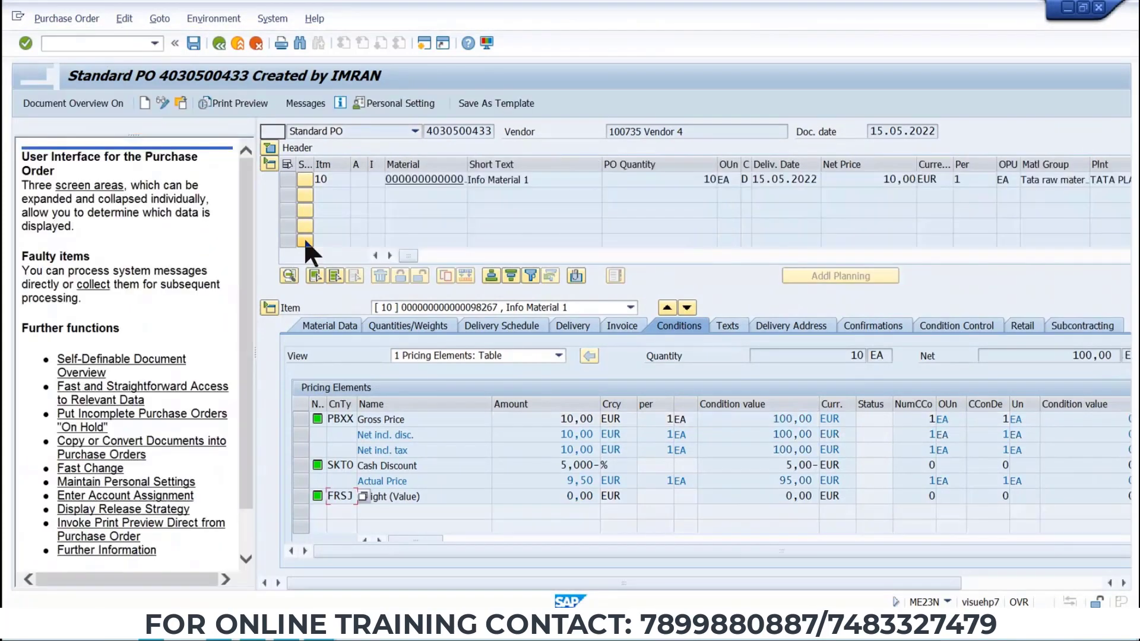
pyautogui.click(90, 14)
pyautogui.click(83, 37)
pyautogui.hotkey('ctrl', 'c')
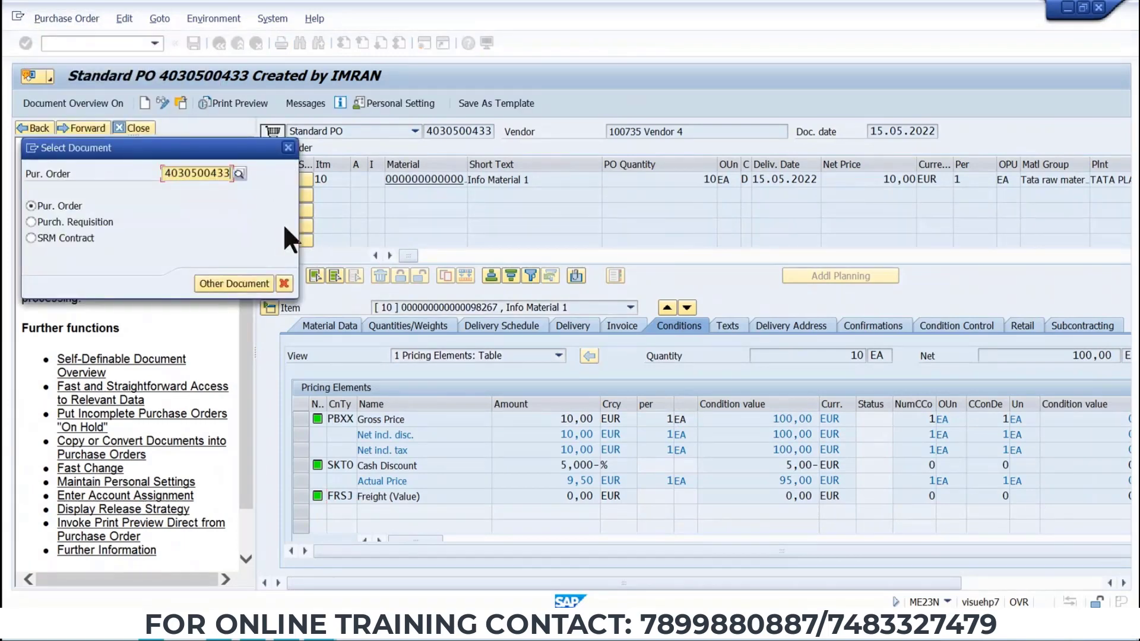
pyautogui.press('Return')
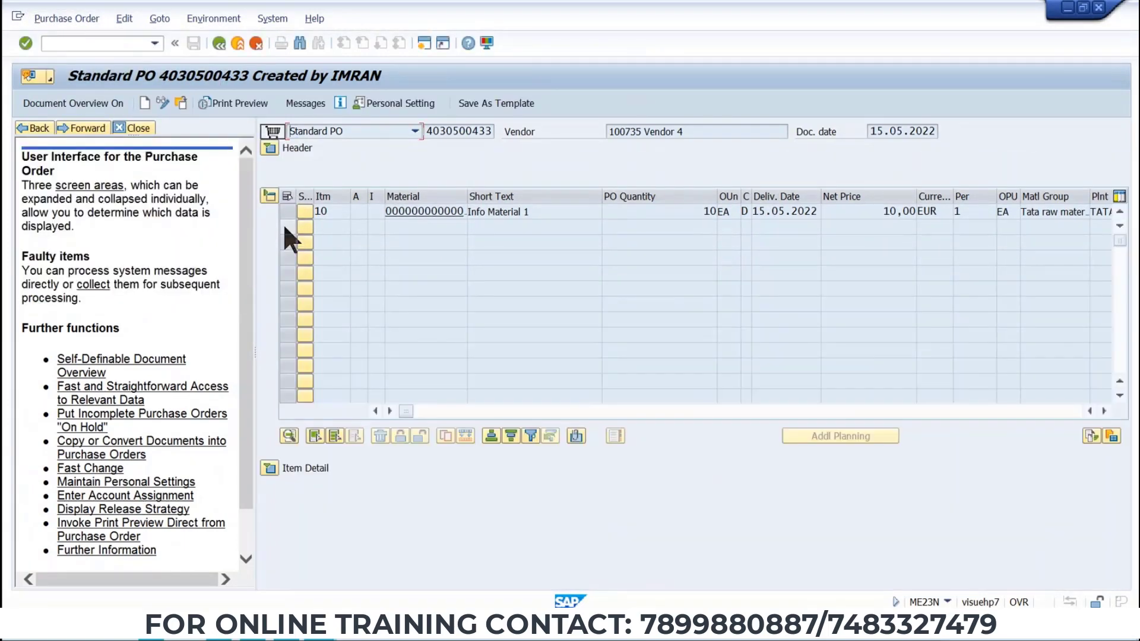
pyautogui.click(270, 149)
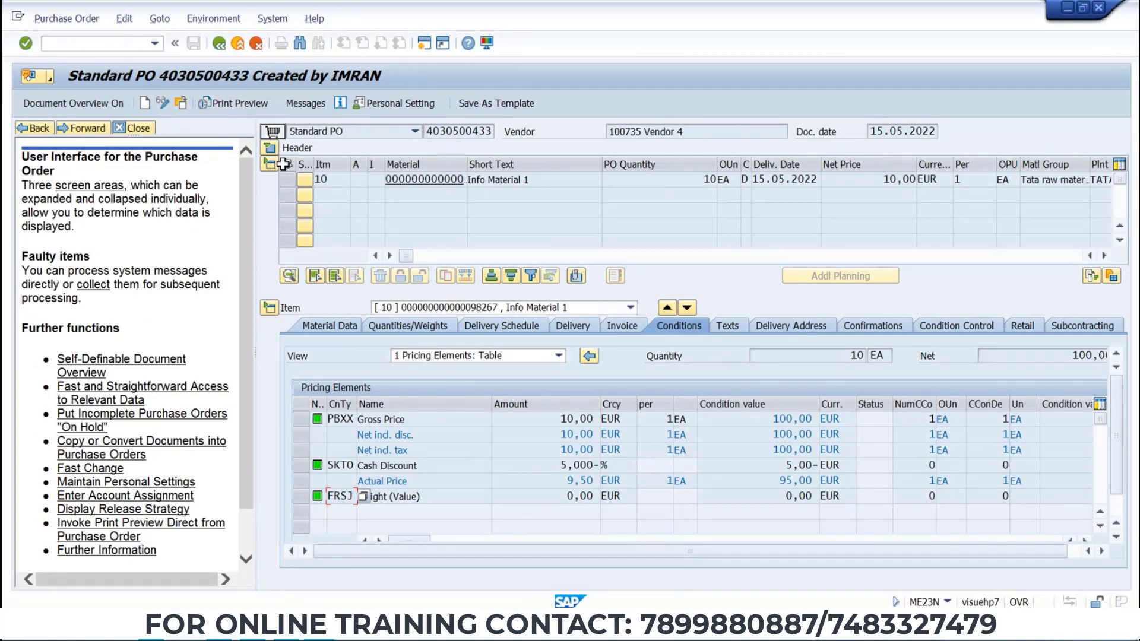
# Check the PO release transaction code on the release strategy slide, then return to SAP.
pyautogui.hotkey('alt', 'Tab')
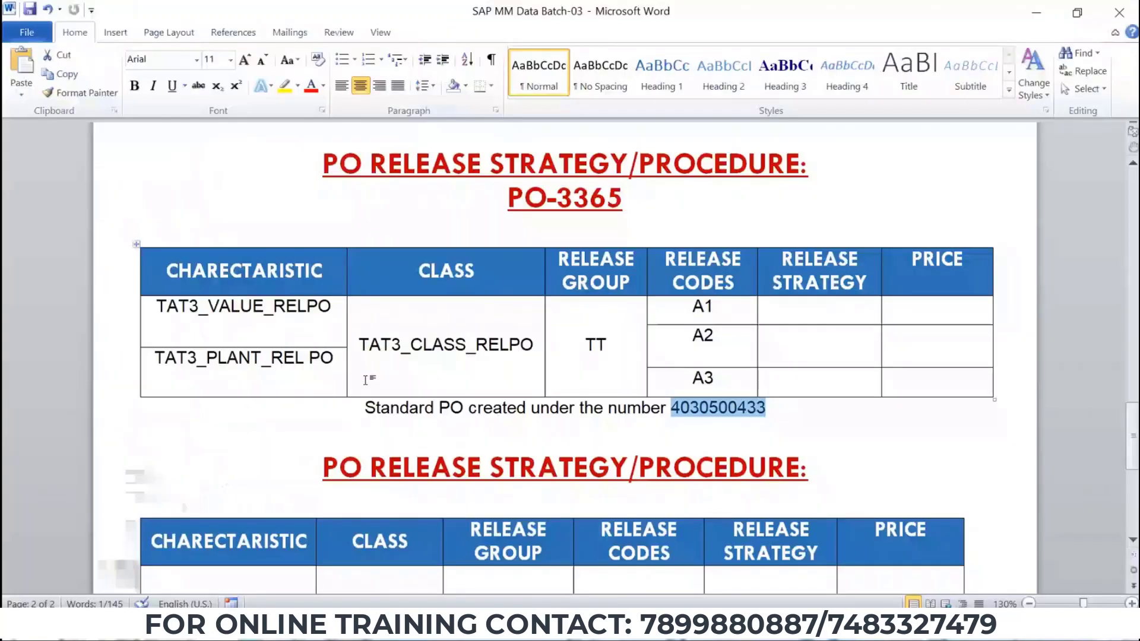
pyautogui.hotkey('alt', 'Tab')
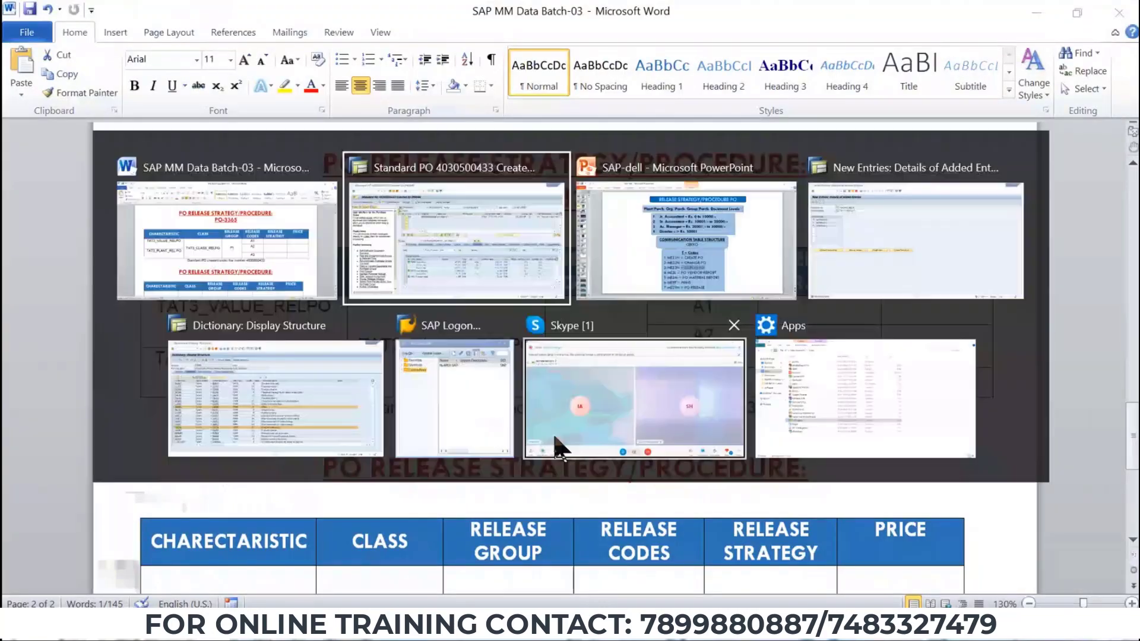
pyautogui.click(725, 238)
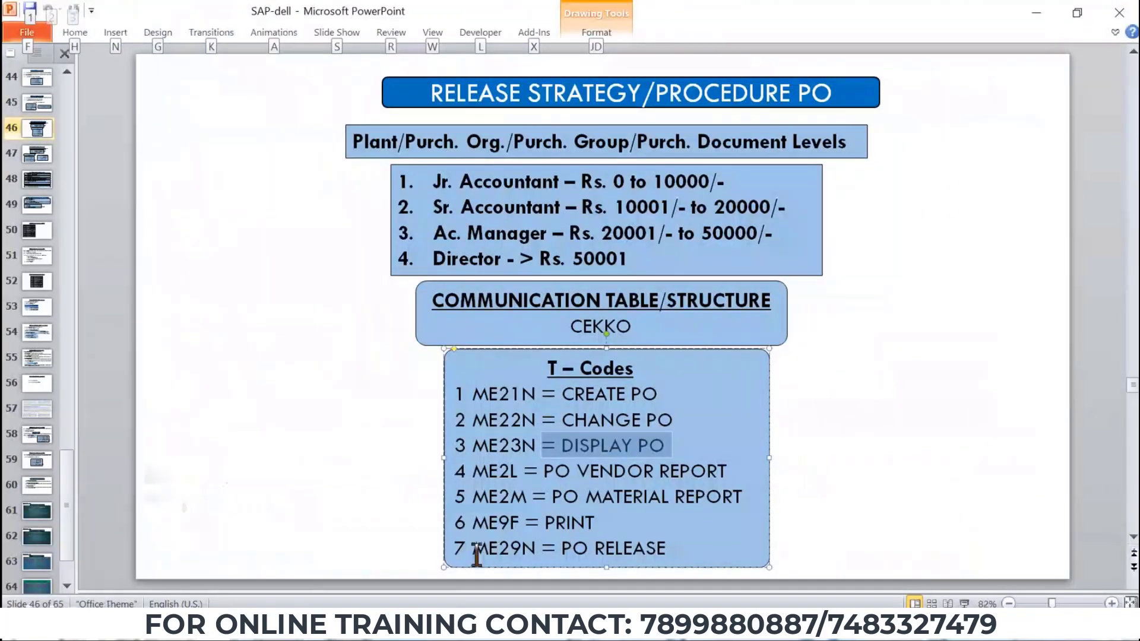
pyautogui.hotkey('alt', 'Tab')
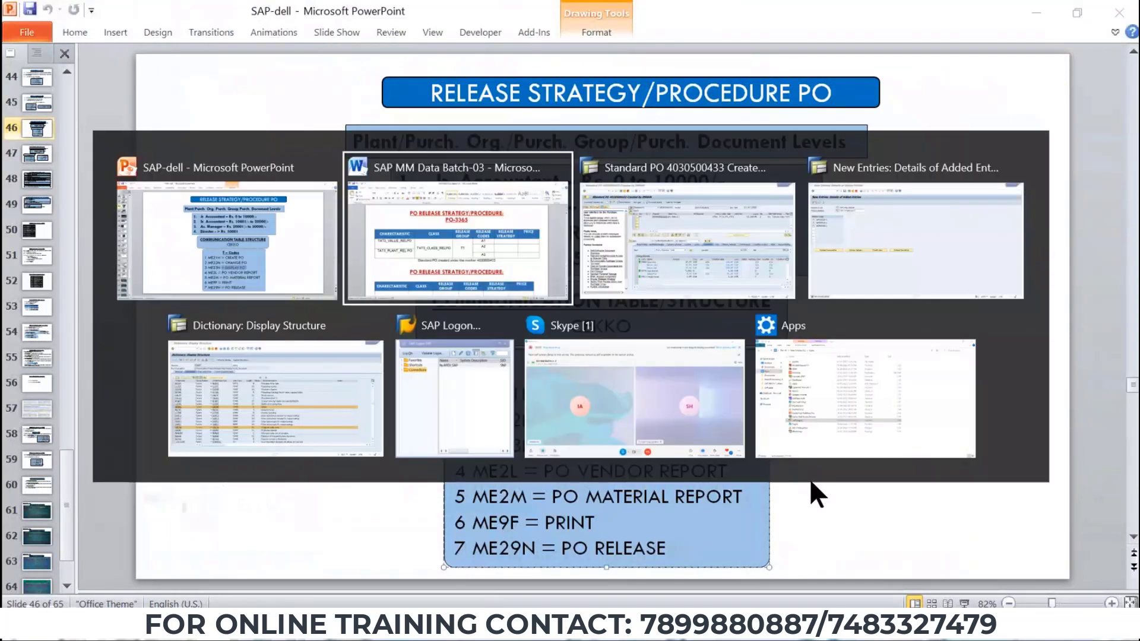
pyautogui.hotkey('alt', 'Tab')
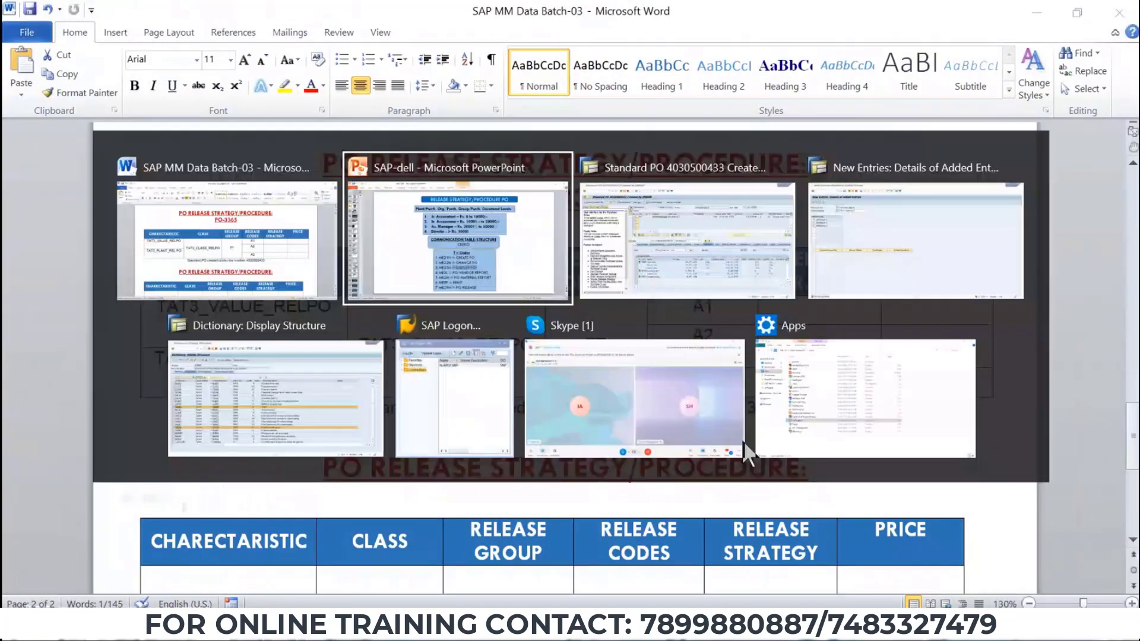
pyautogui.click(682, 259)
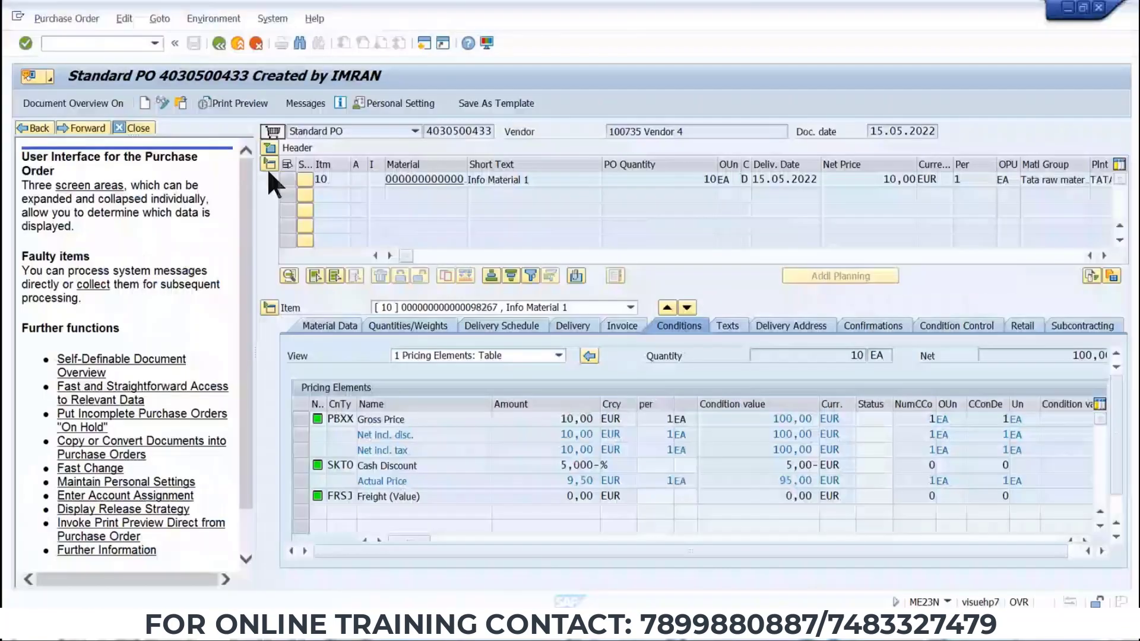
pyautogui.click(110, 46)
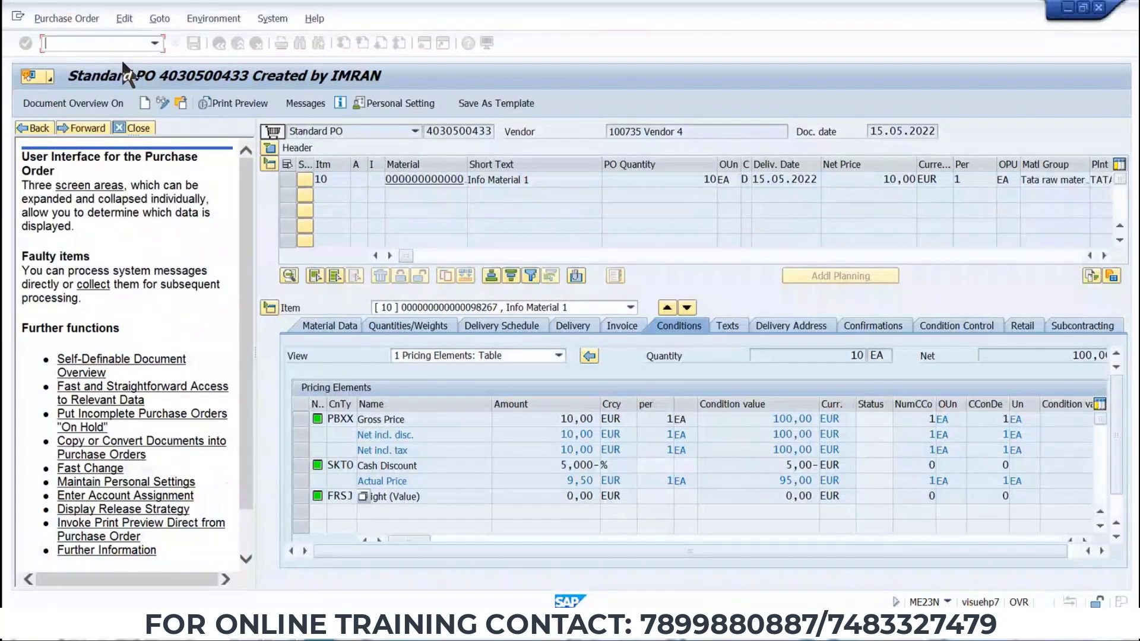
pyautogui.write('/NME29N')
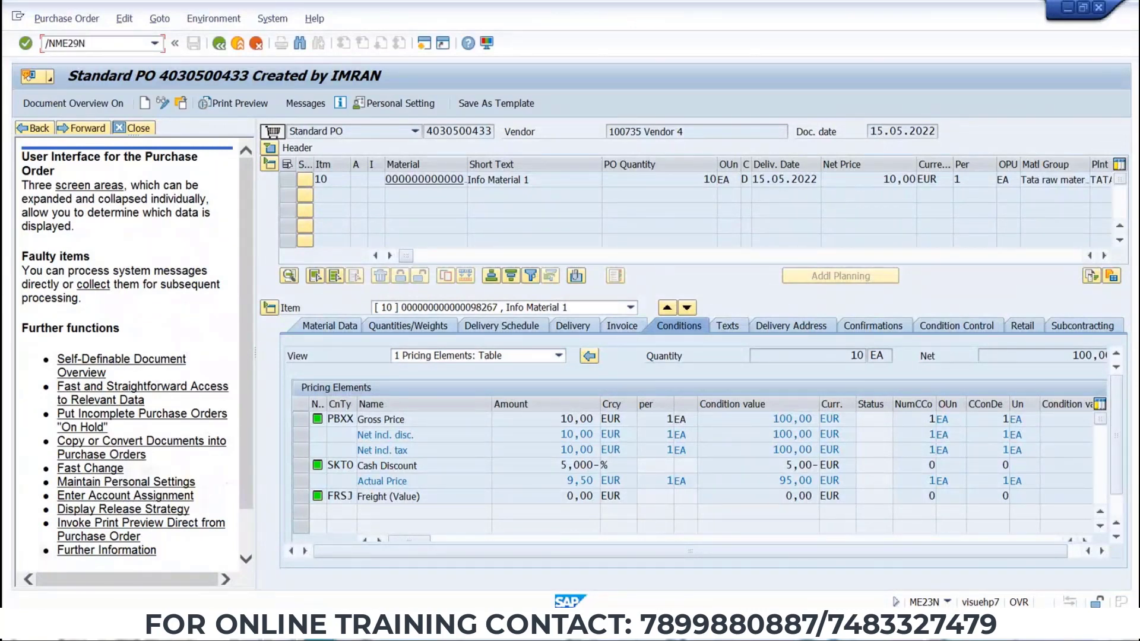
pyautogui.press('Return')
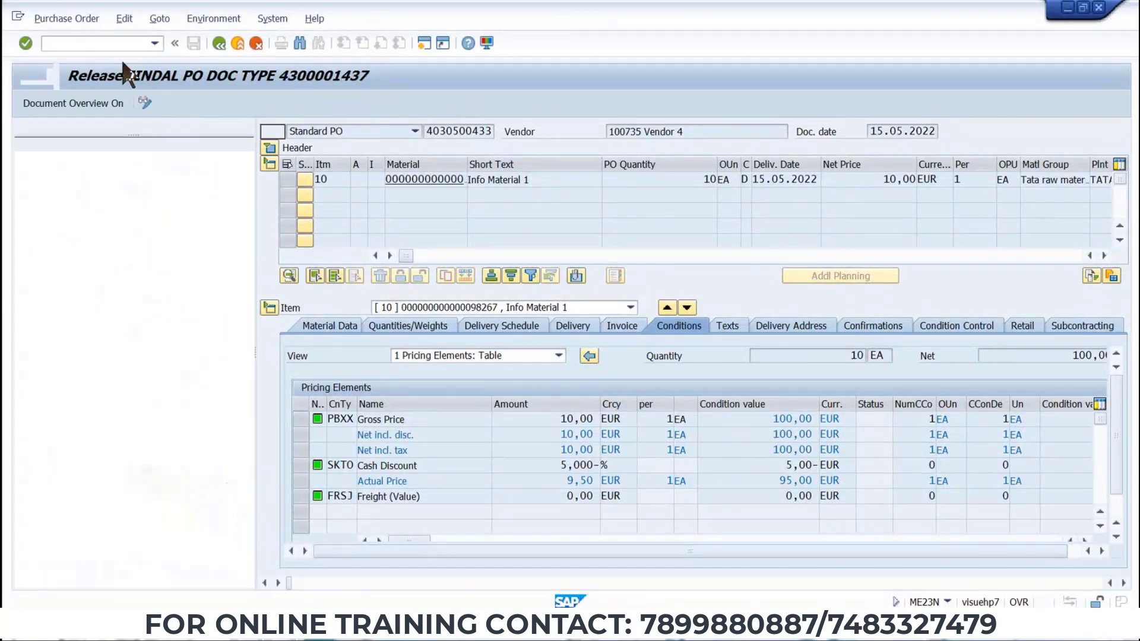
pyautogui.click(87, 16)
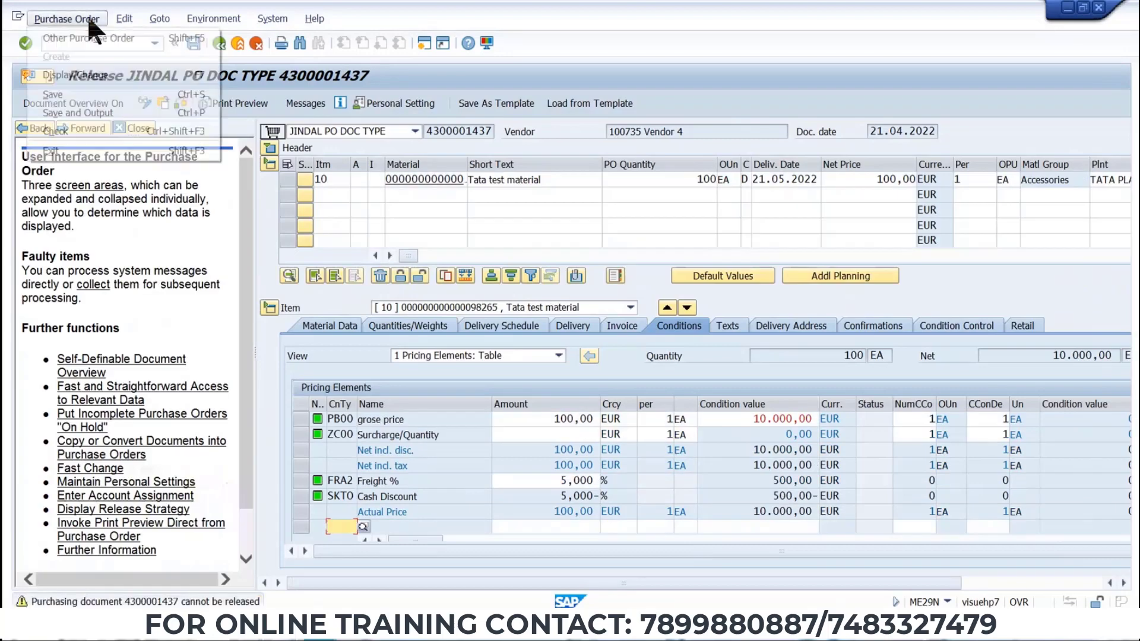
pyautogui.click(85, 36)
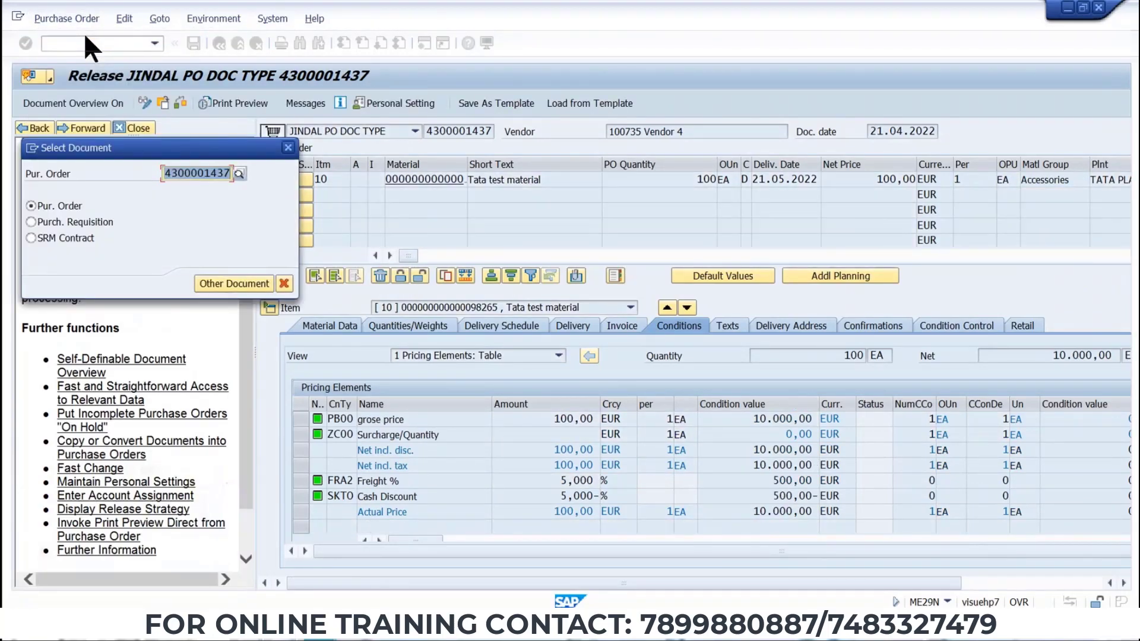
pyautogui.hotkey('ctrl', 'v')
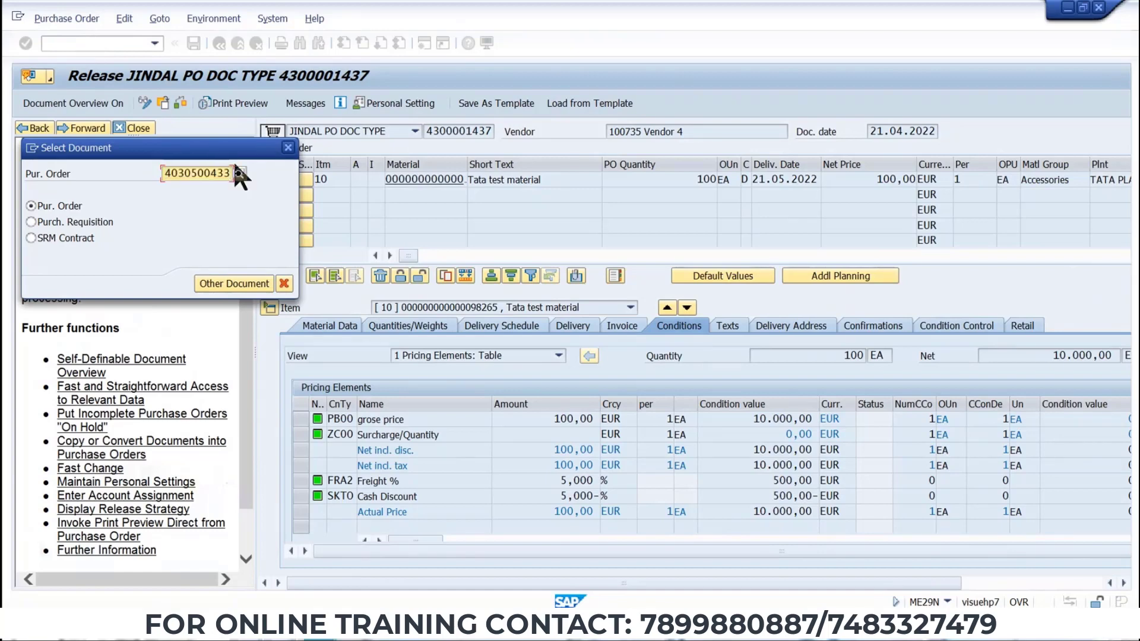
pyautogui.press('Return')
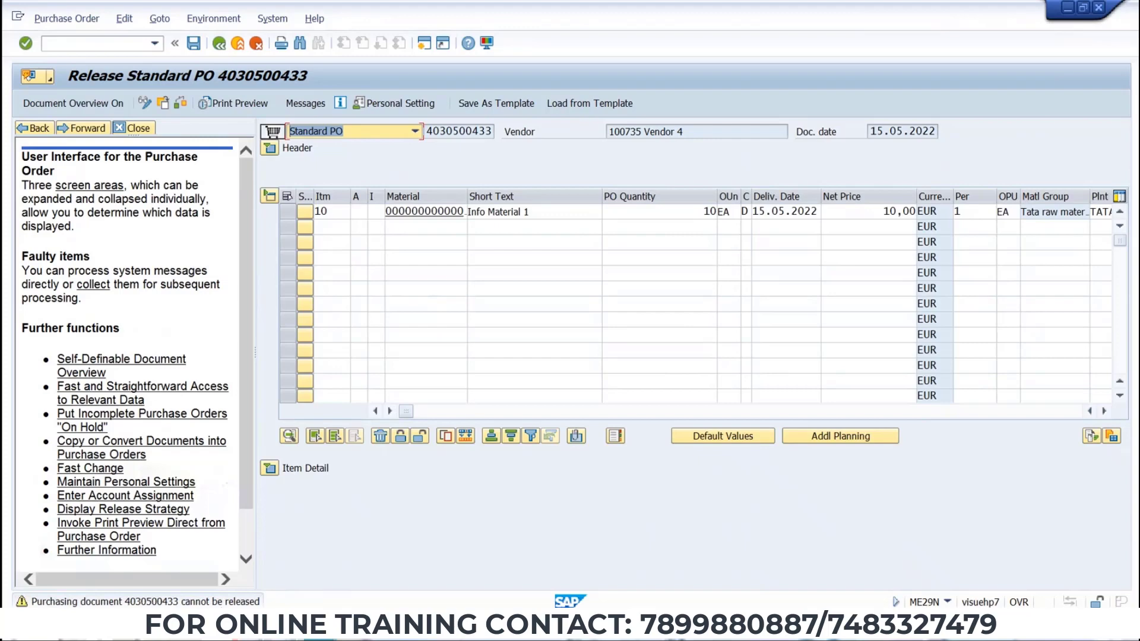
pyautogui.click(269, 149)
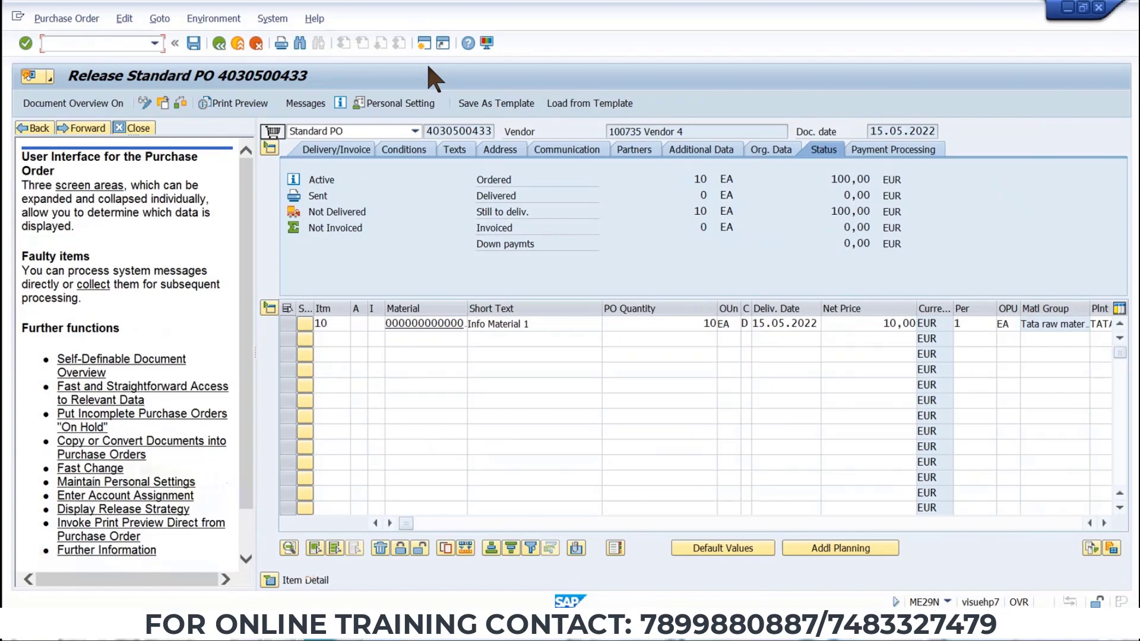
# Scroll the Word data sheet up to review the master data vendor account group.
pyautogui.press('alt')
pyautogui.click(250, 631)
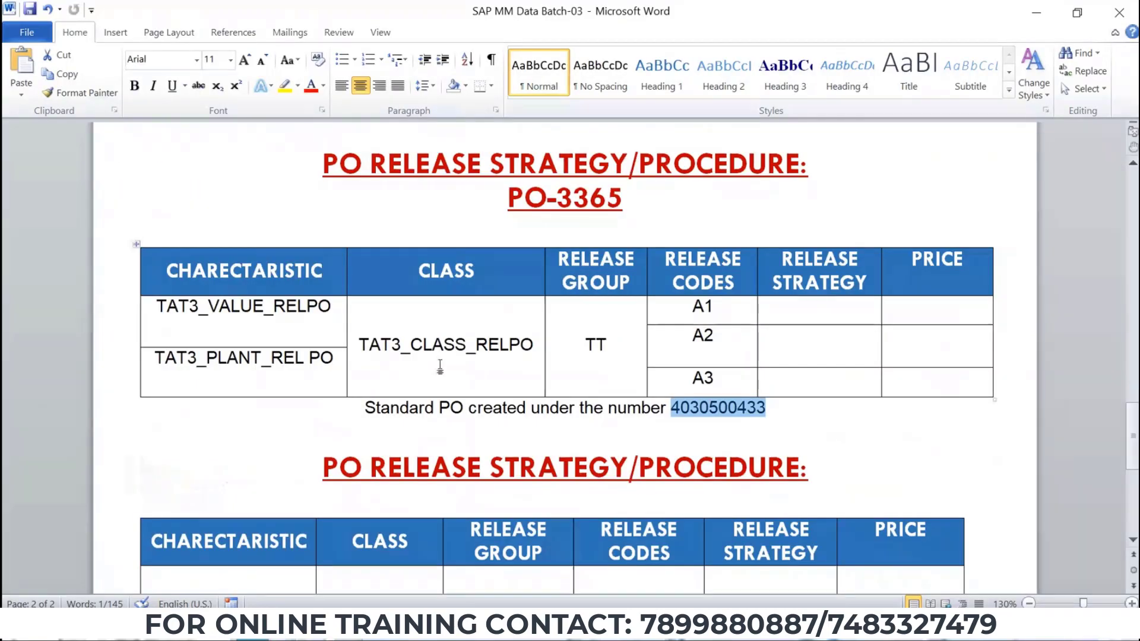
pyautogui.scroll(3, 558, 350)
pyautogui.scroll(20, 559, 351)
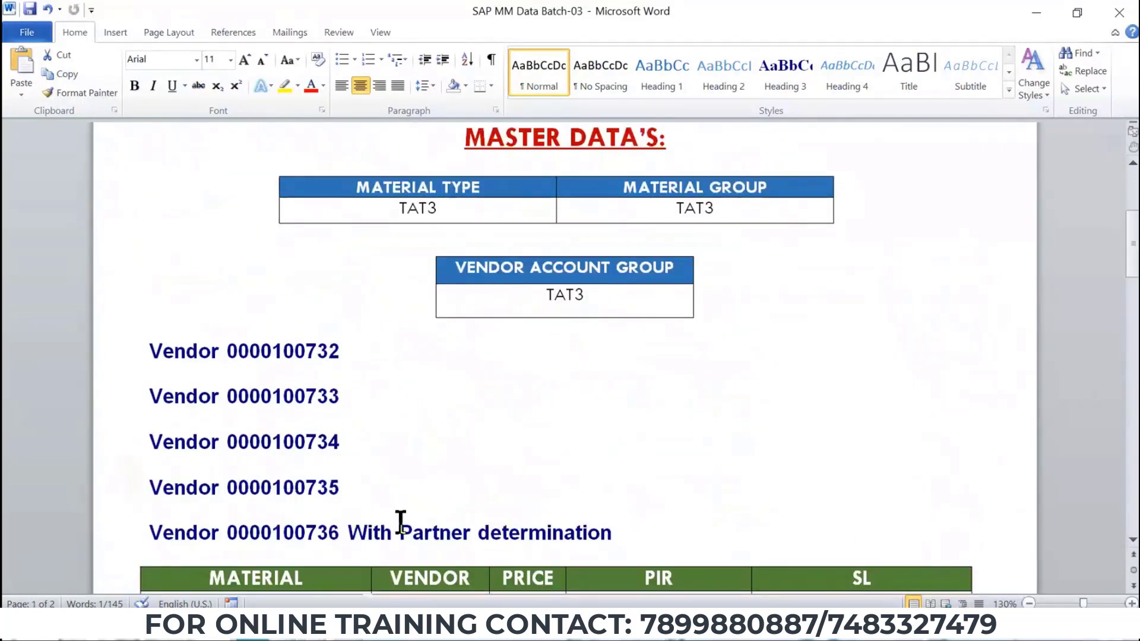
pyautogui.hotkey('alt', 'Tab')
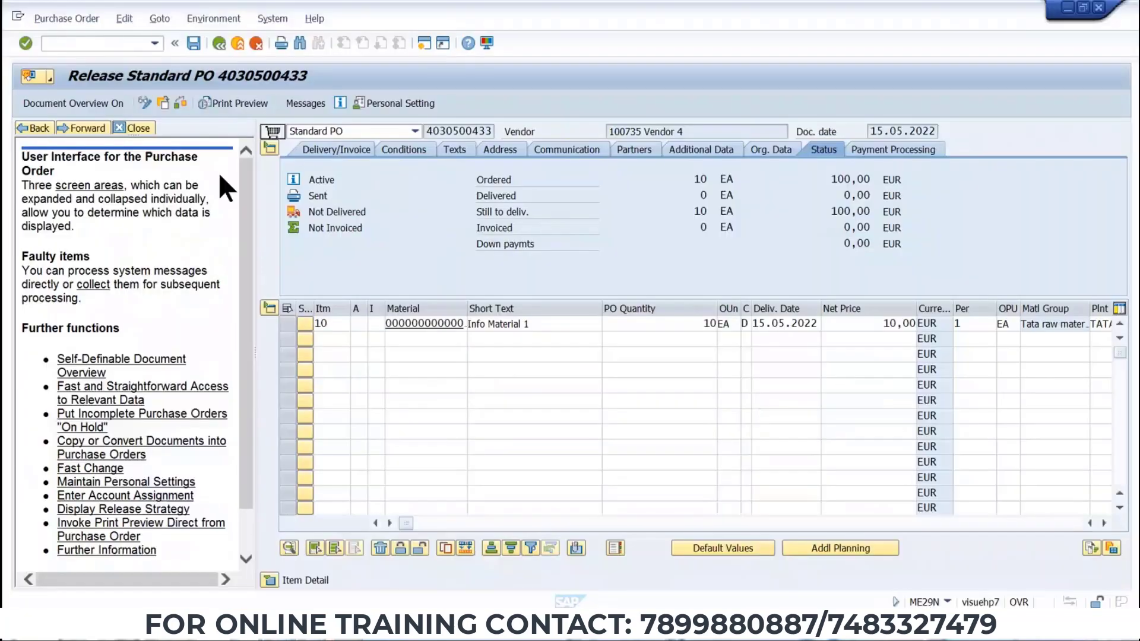
# Start the Create Vendor transaction XK01.
pyautogui.write('XK01')
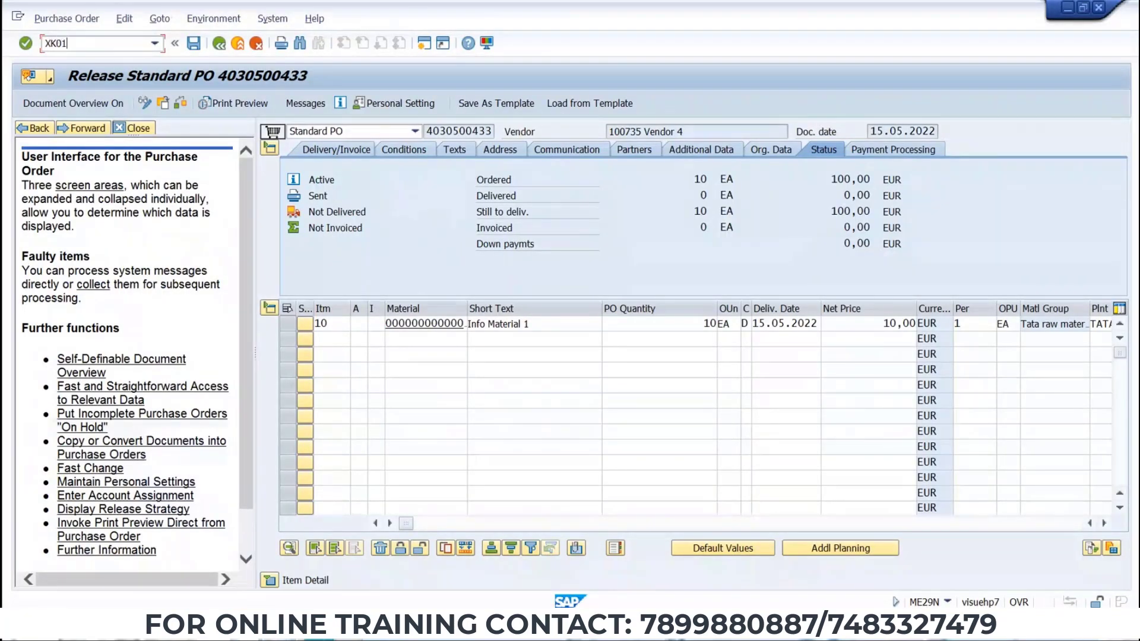
pyautogui.press('BackSpace')
pyautogui.press('BackSpace')
pyautogui.press('BackSpace')
pyautogui.press('BackSpace')
pyautogui.write('/N')
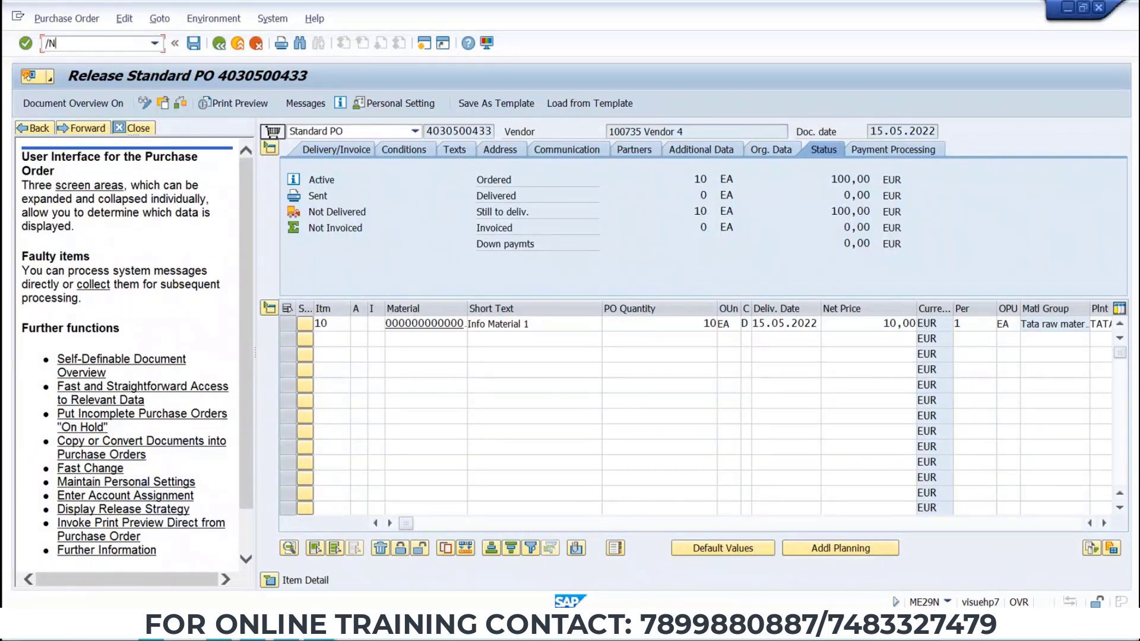
pyautogui.write('XK01')
pyautogui.press('Return')
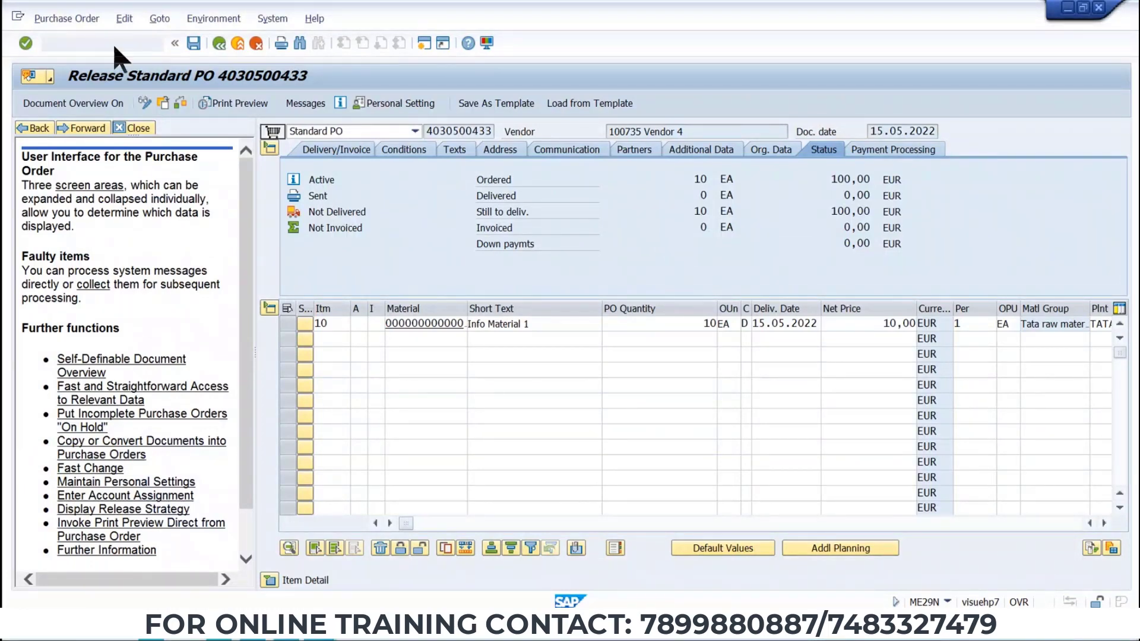
# Enter company code TAT3 and purchasing organization TP01 on the Create Vendor initial screen.
pyautogui.click(194, 180)
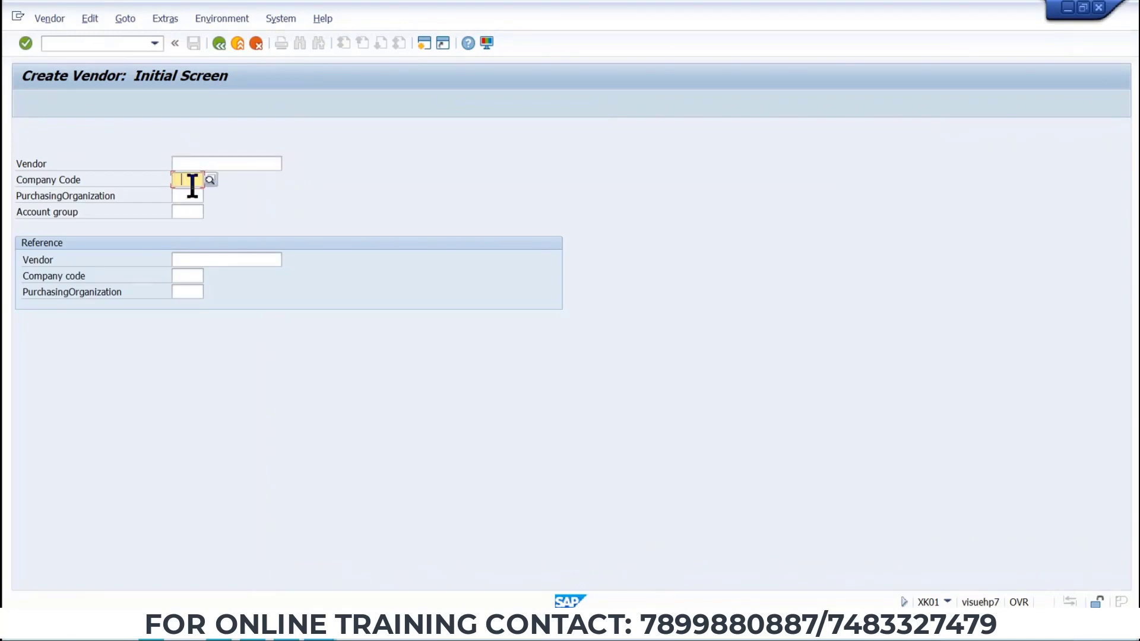
pyautogui.write('TAT3')
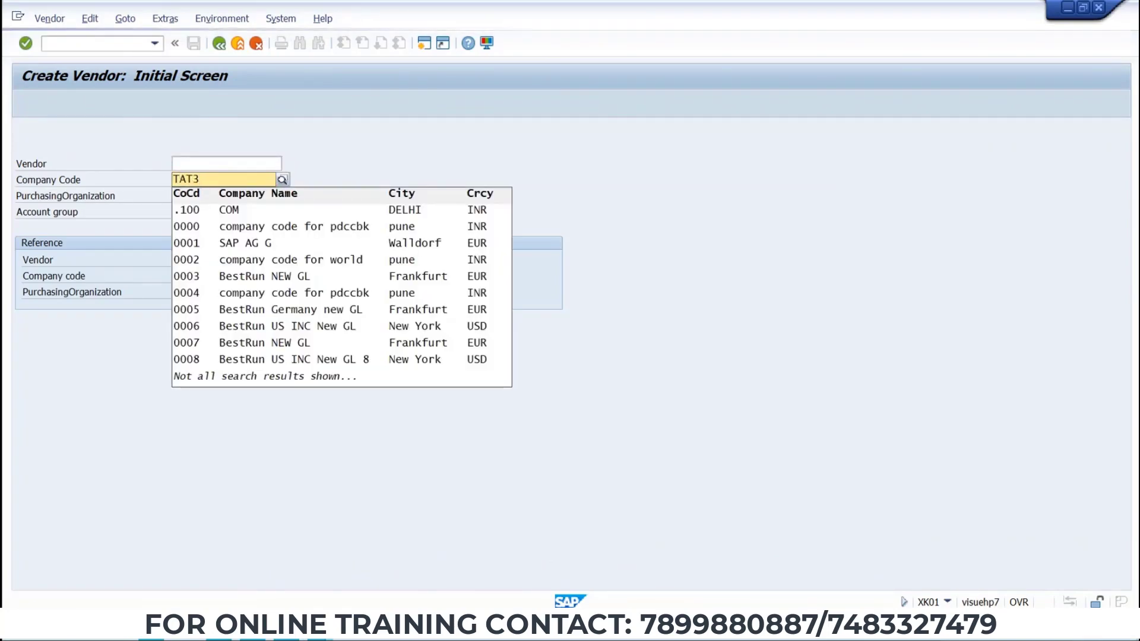
pyautogui.press('Tab')
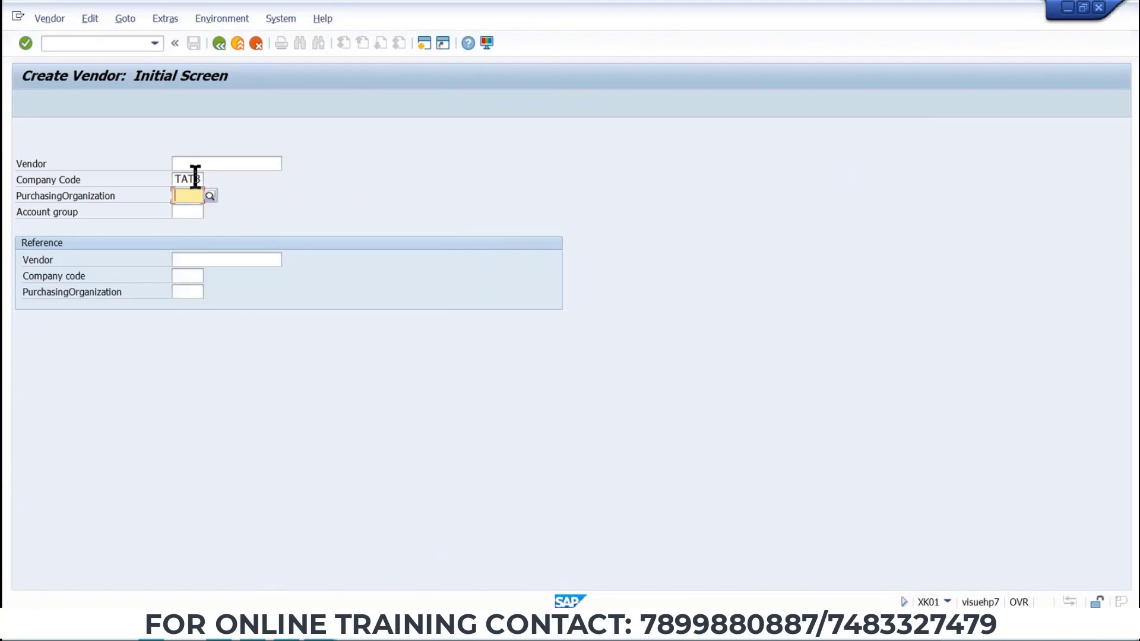
pyautogui.write('T')
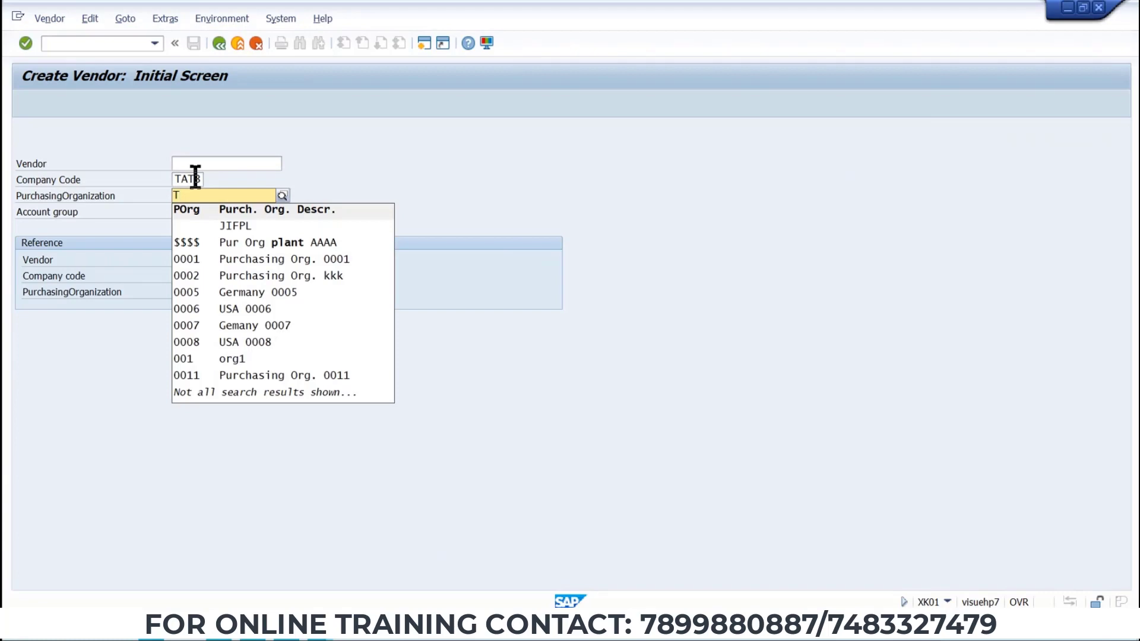
pyautogui.write('PO')
pyautogui.hotkey('alt', 'Tab')
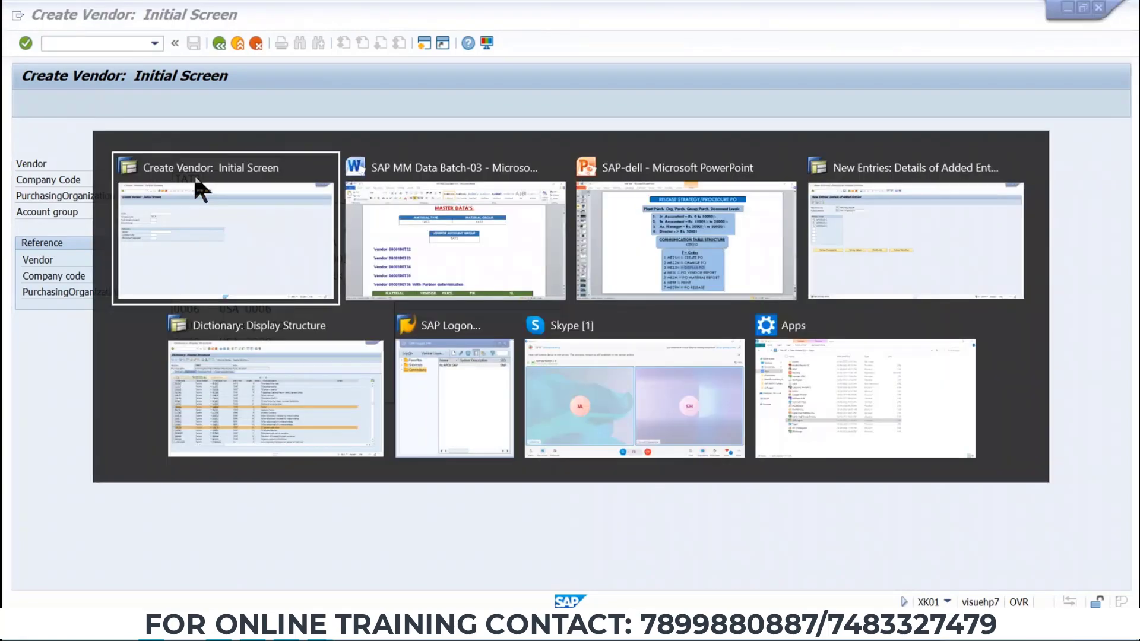
pyautogui.press('Tab')
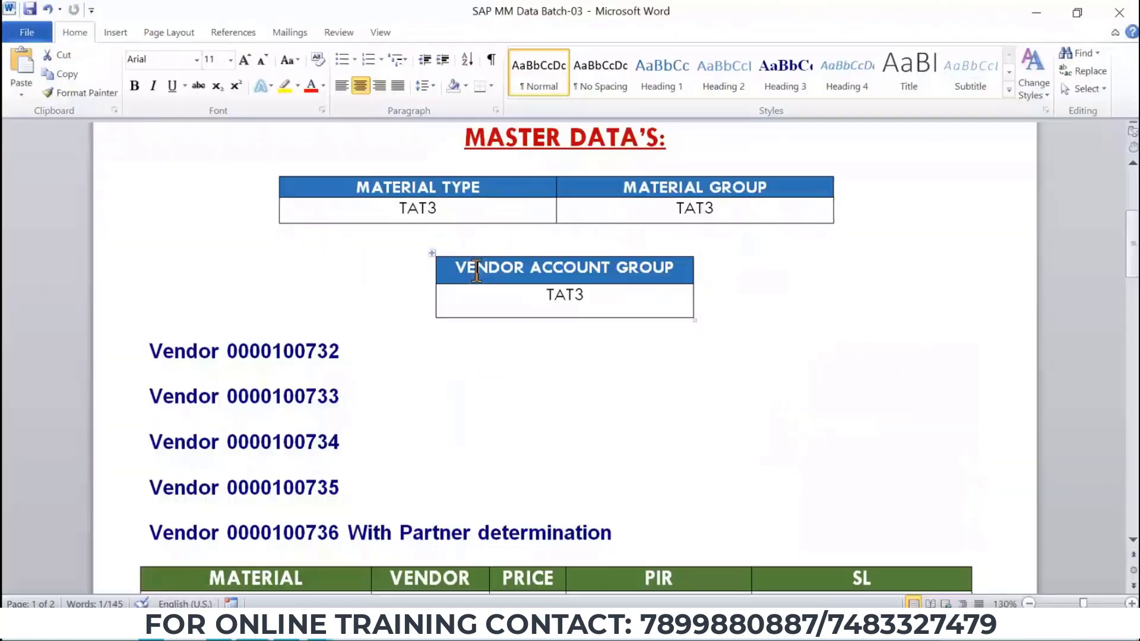
pyautogui.hotkey('alt', 'Tab')
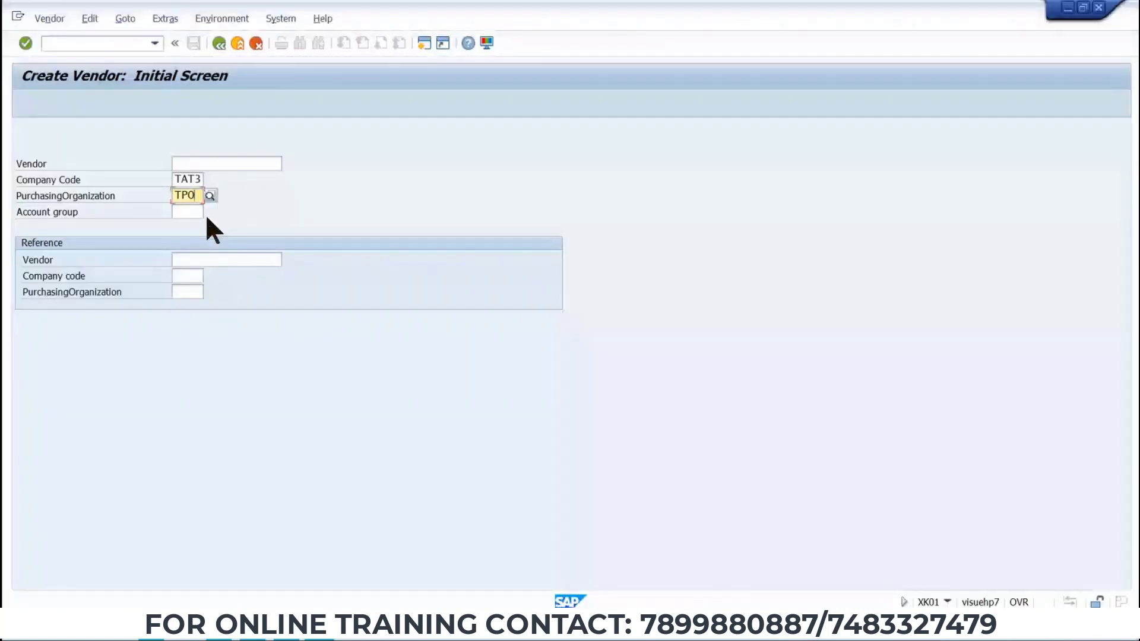
pyautogui.press('BackSpace')
pyautogui.write('01')
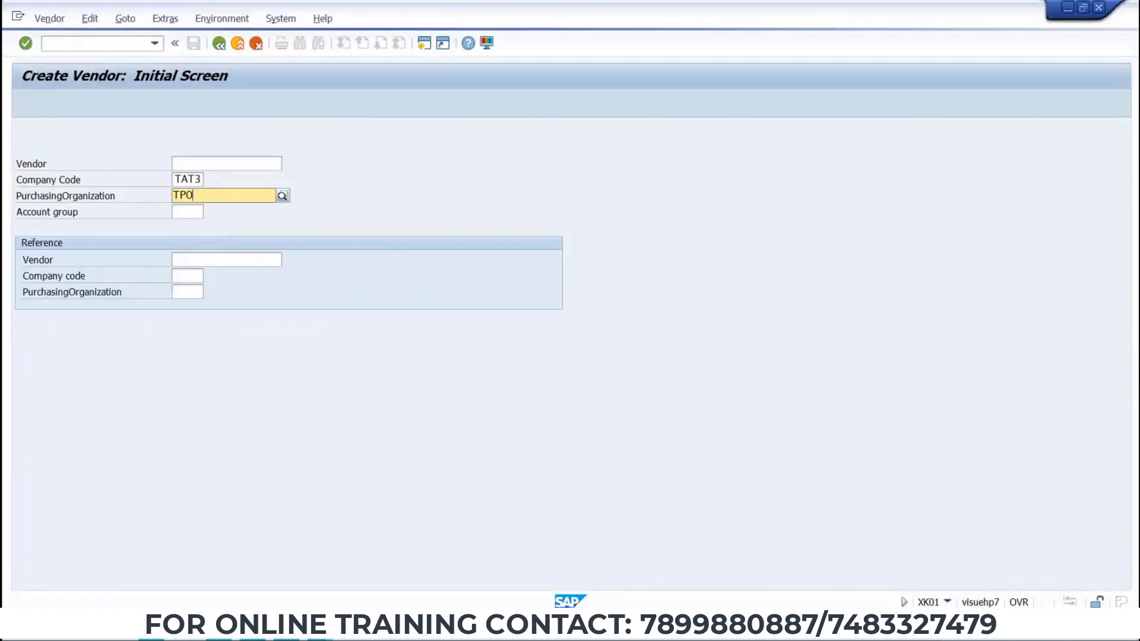
pyautogui.click(541, 232)
pyautogui.click(187, 212)
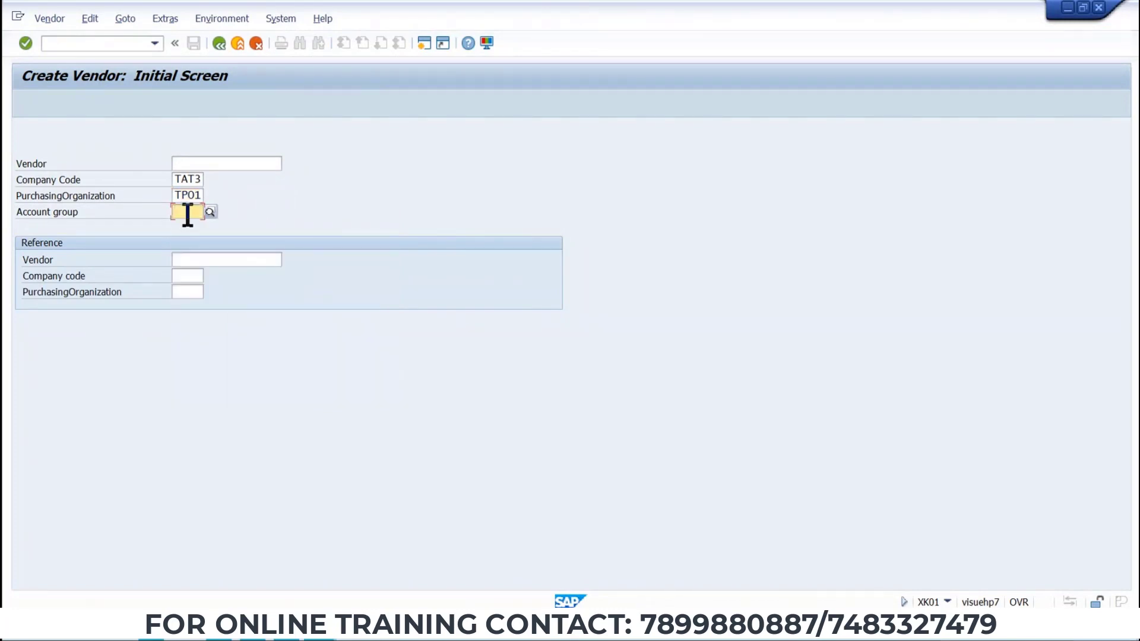
# Enter account group TAT3 from the Word data sheet on the Create Vendor initial screen and continue.
pyautogui.hotkey('alt', 'Tab')
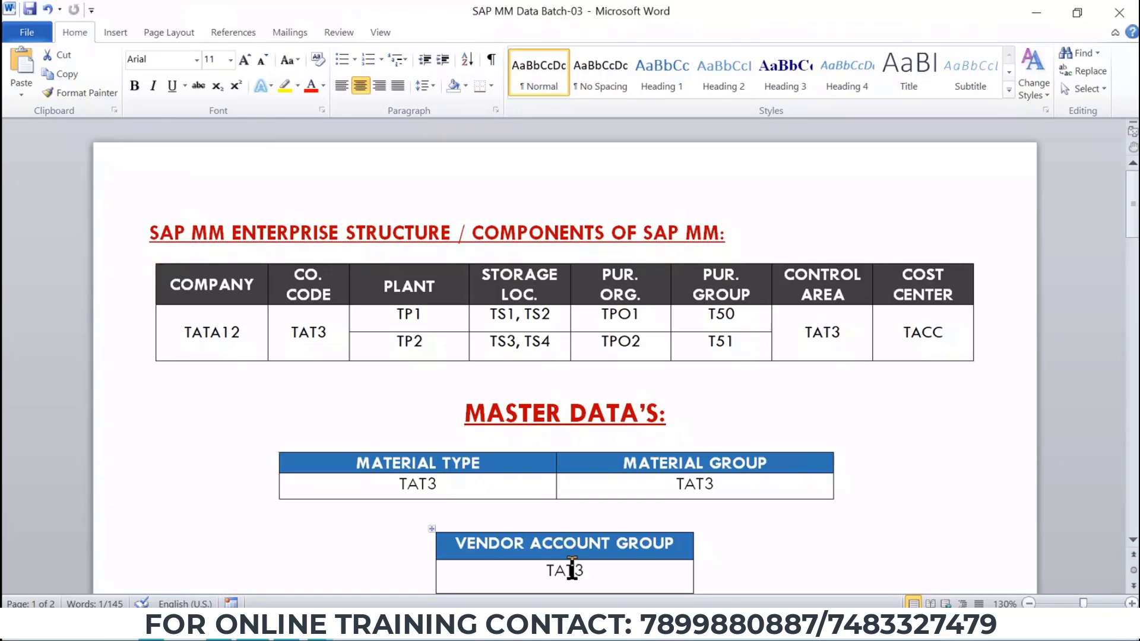
pyautogui.hotkey('alt', 'Tab')
pyautogui.write('TAT3')
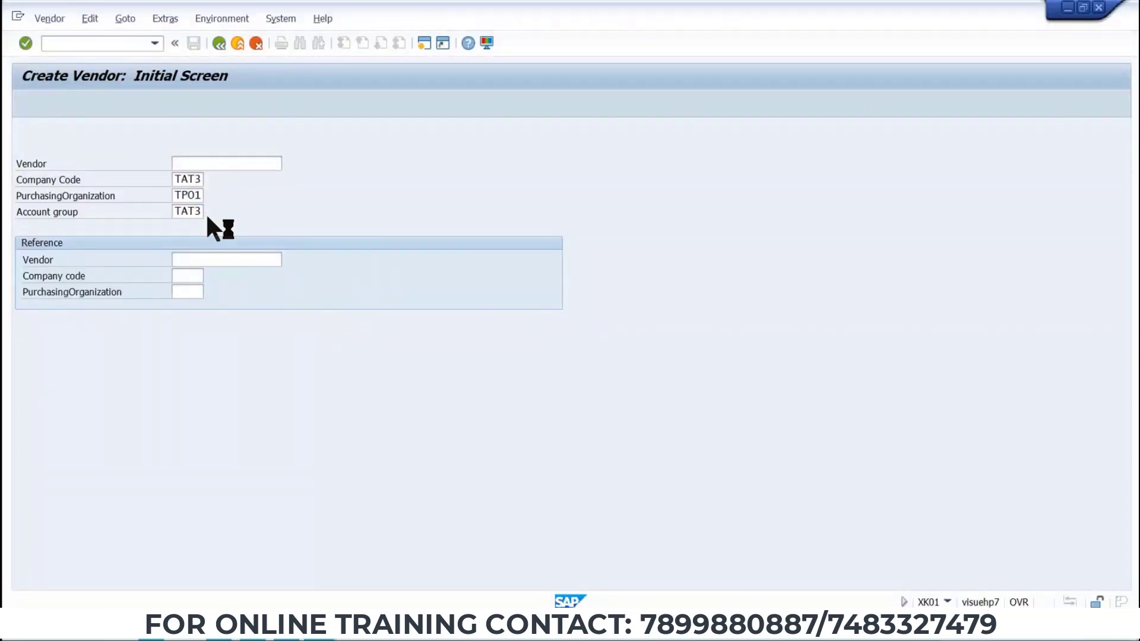
pyautogui.press('Return')
# Set the vendor's title to Ms.
pyautogui.click(205, 195)
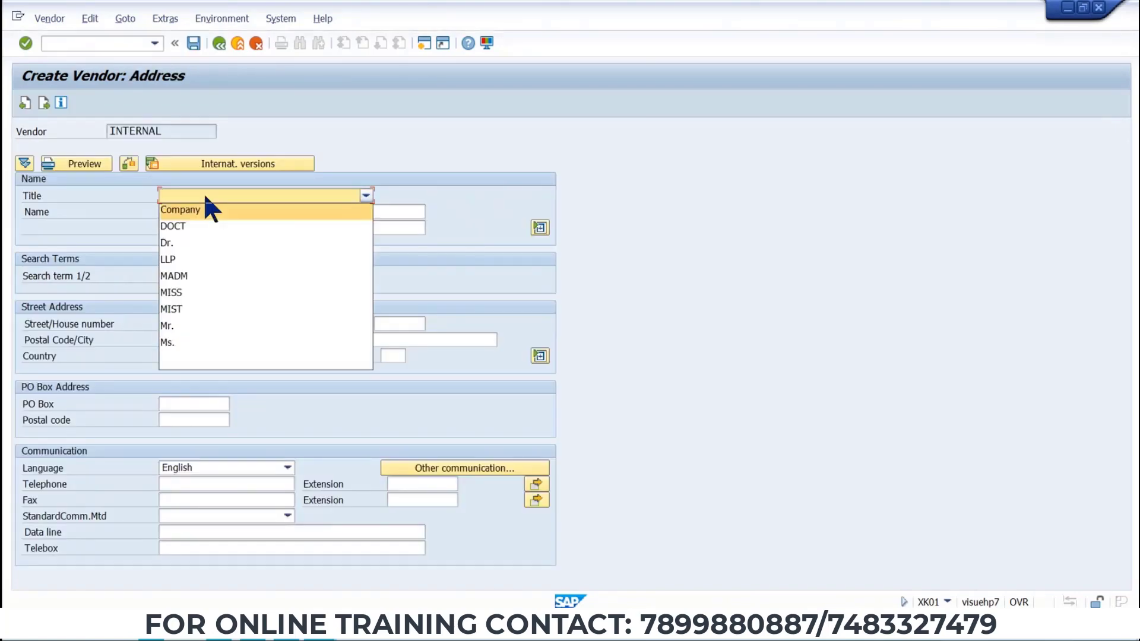
pyautogui.click(169, 325)
pyautogui.click(216, 192)
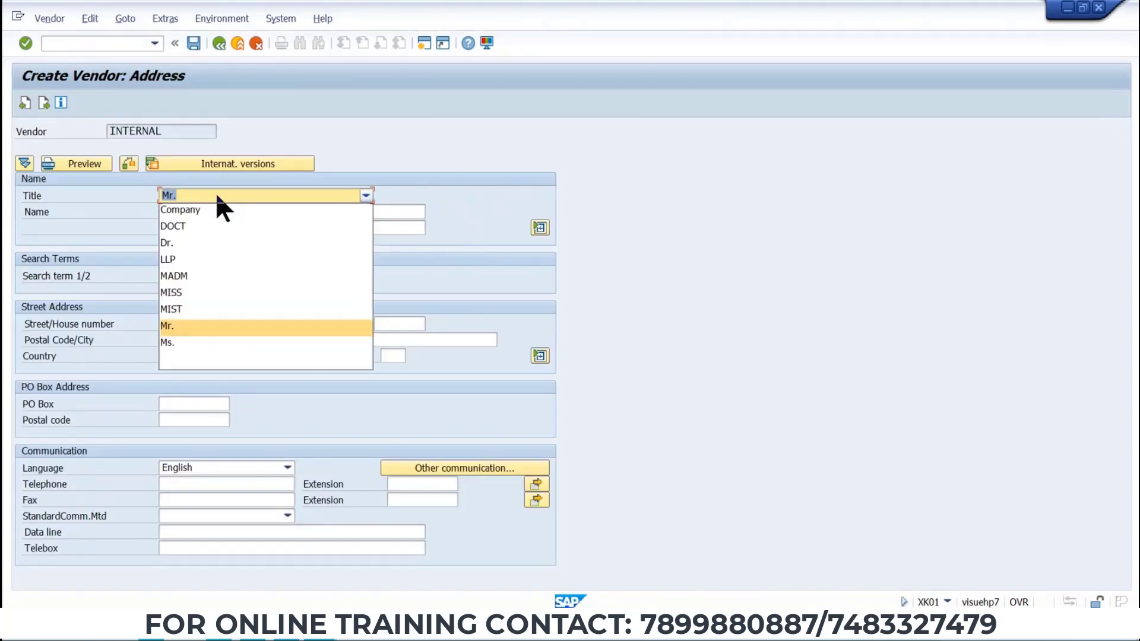
pyautogui.click(190, 341)
# Enter the vendor name VENDOR FOR REL PO.
pyautogui.click(178, 211)
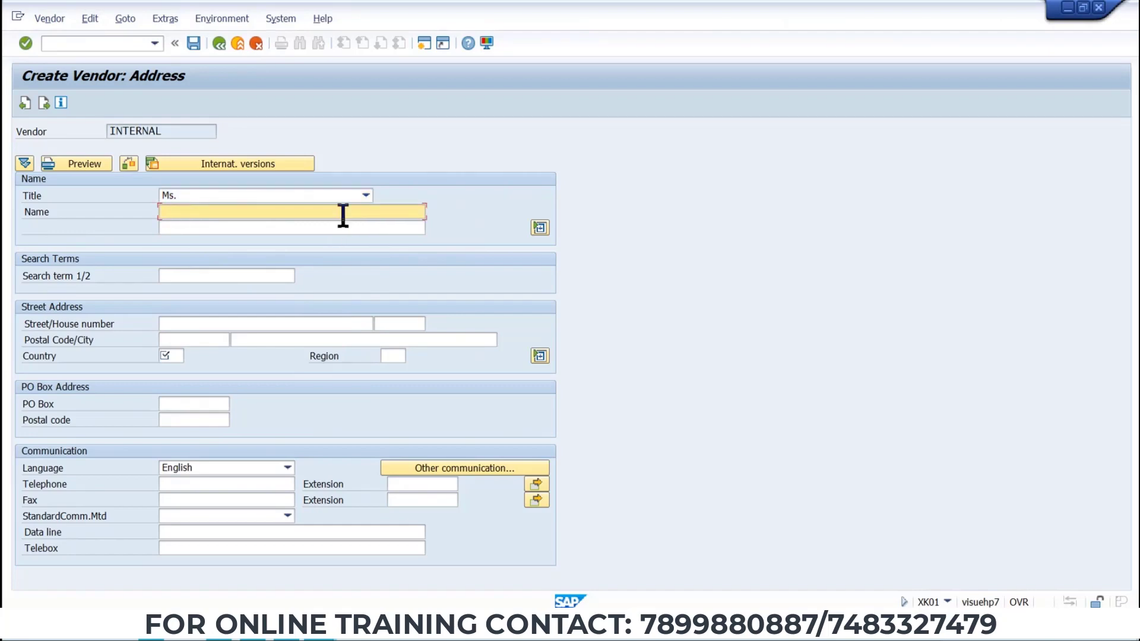
pyautogui.write('VENDOR GOR')
pyautogui.press('BackSpace')
pyautogui.press('BackSpace')
pyautogui.press('BackSpace')
pyautogui.press('BackSpace')
pyautogui.write('FOR REL PO')
# Set the vendor's country to DE (Germany) from the country key list.
pyautogui.click(176, 356)
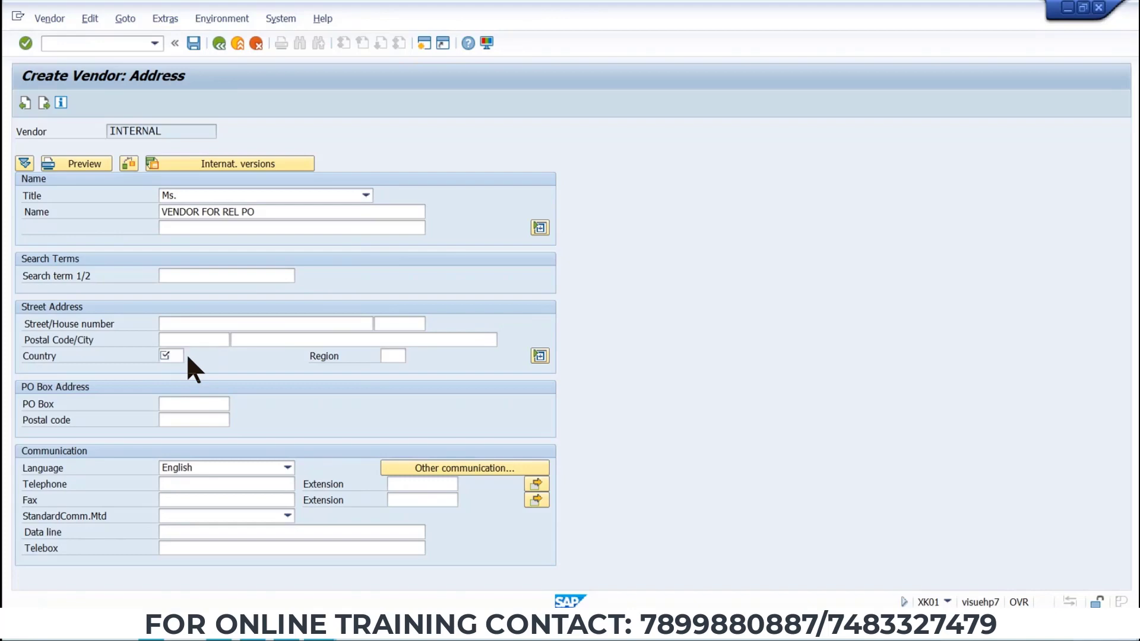
pyautogui.press('F4')
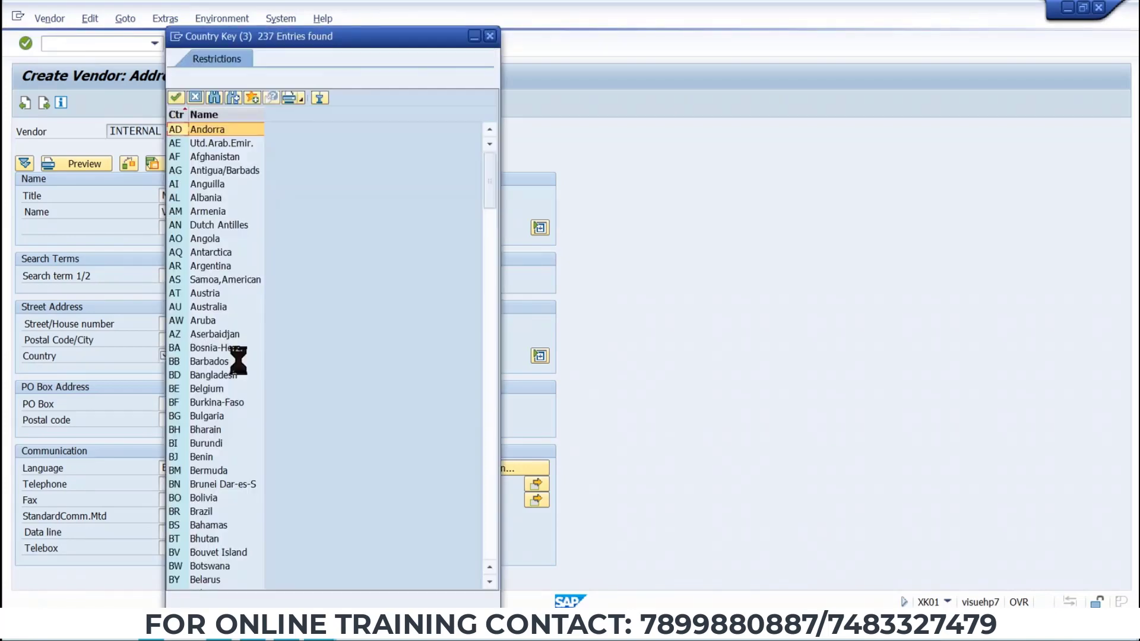
pyautogui.scroll(-5, 198, 421)
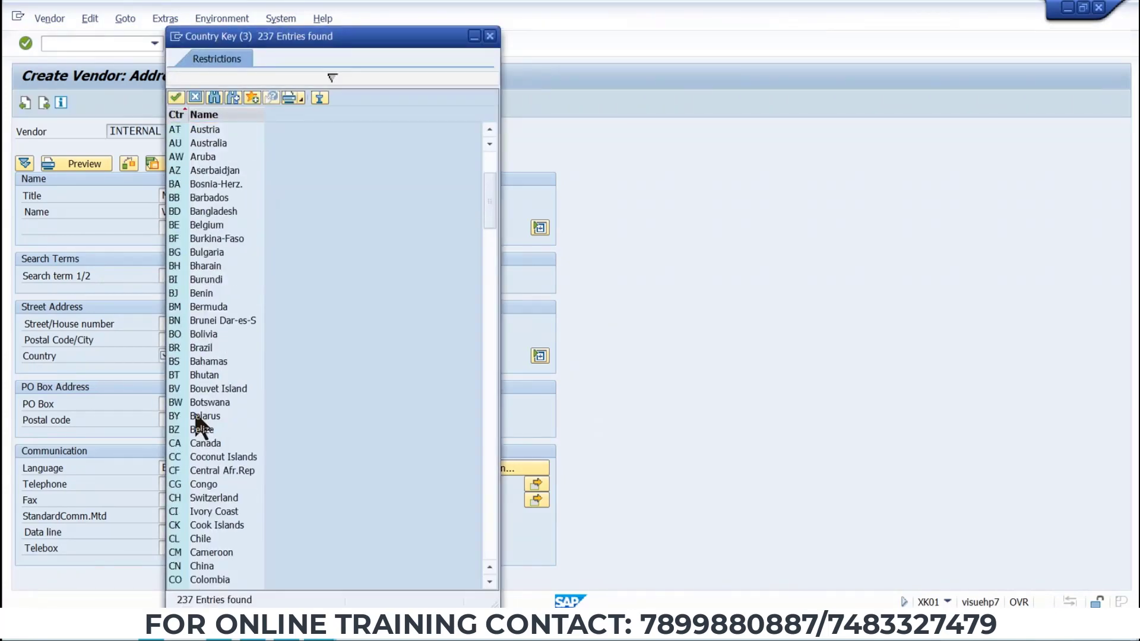
pyautogui.scroll(-3, 203, 504)
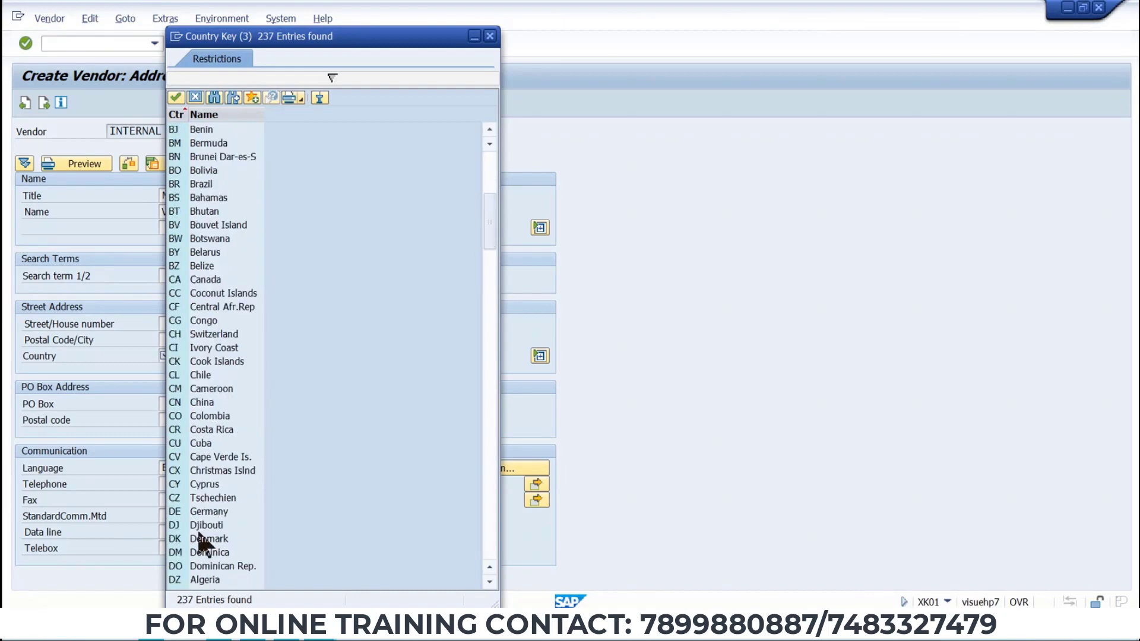
pyautogui.doubleClick(191, 512)
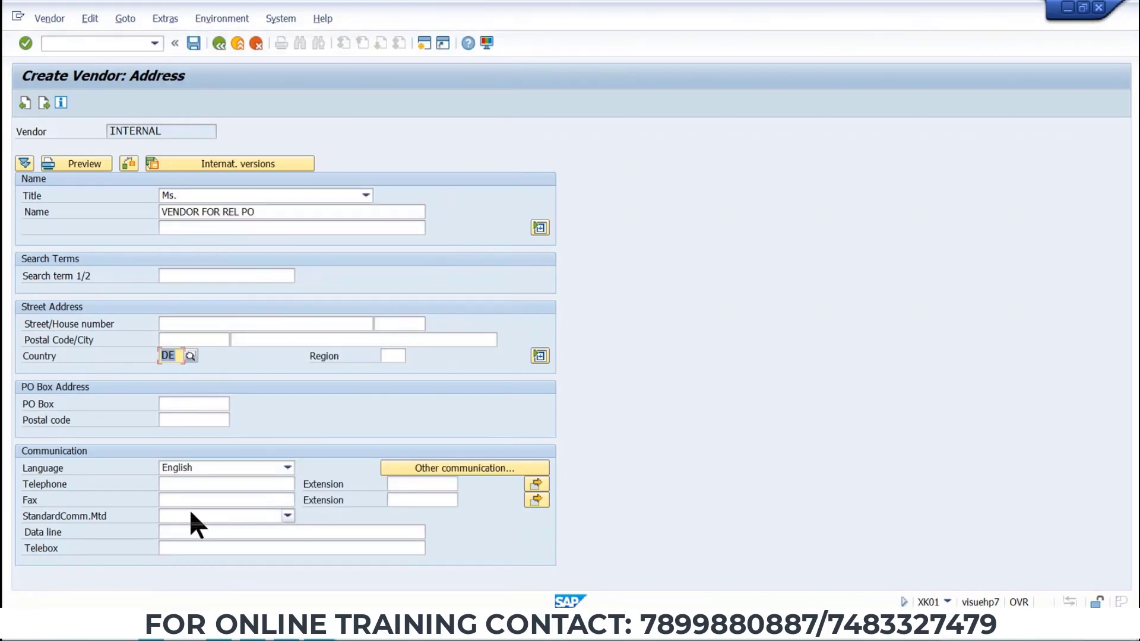
# Continue past the address, control, payment transactions and contact persons screens.
pyautogui.press('Return')
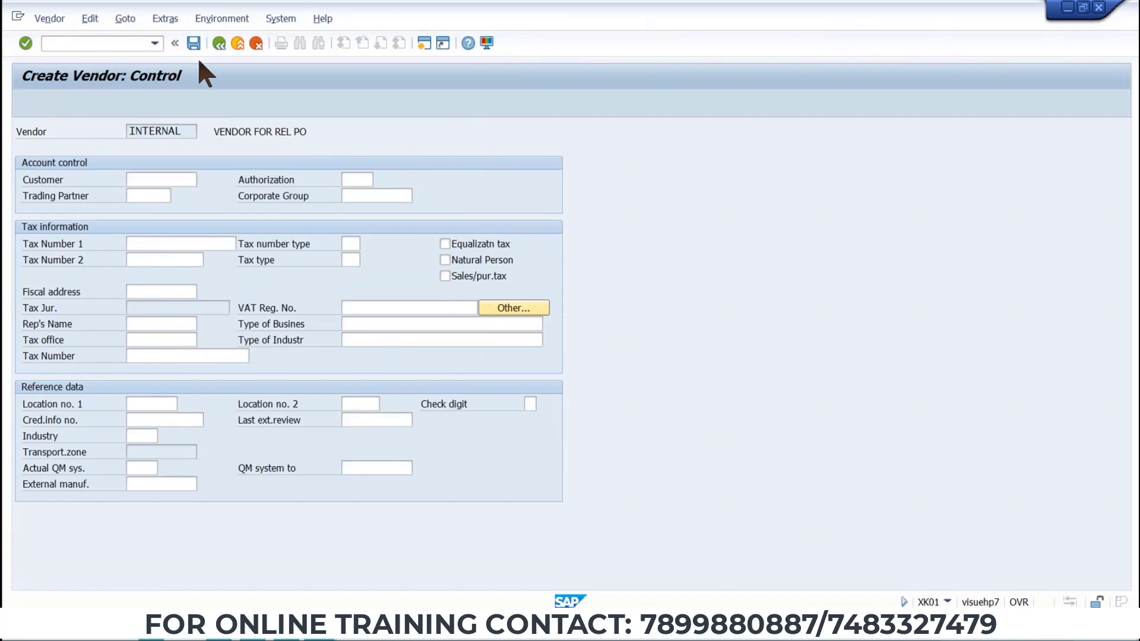
pyautogui.press('Return')
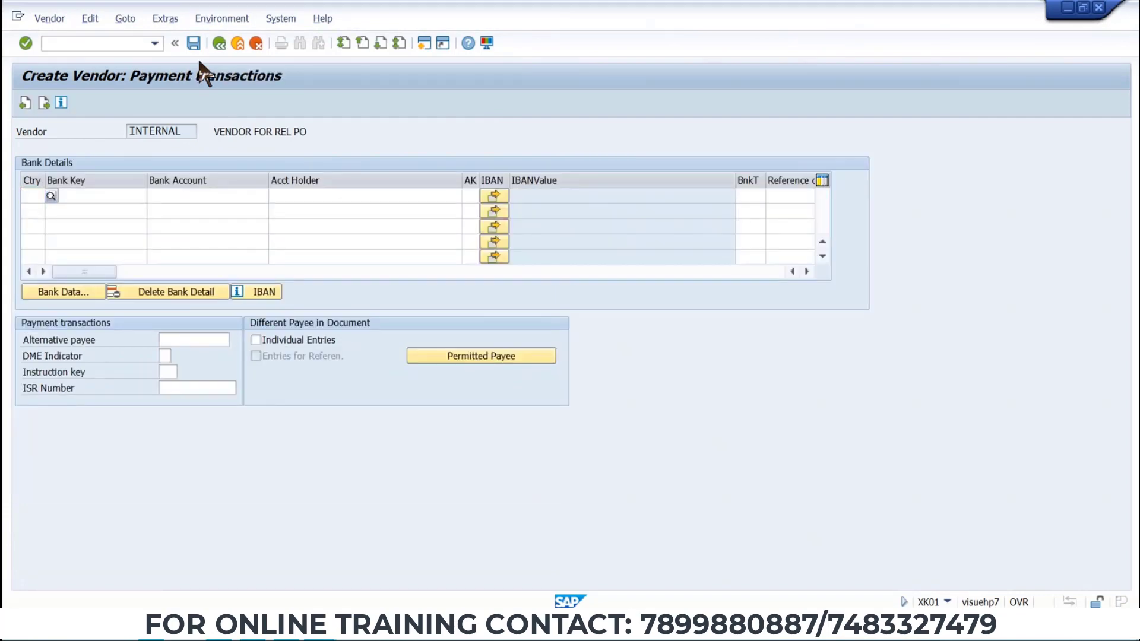
pyautogui.press('Return')
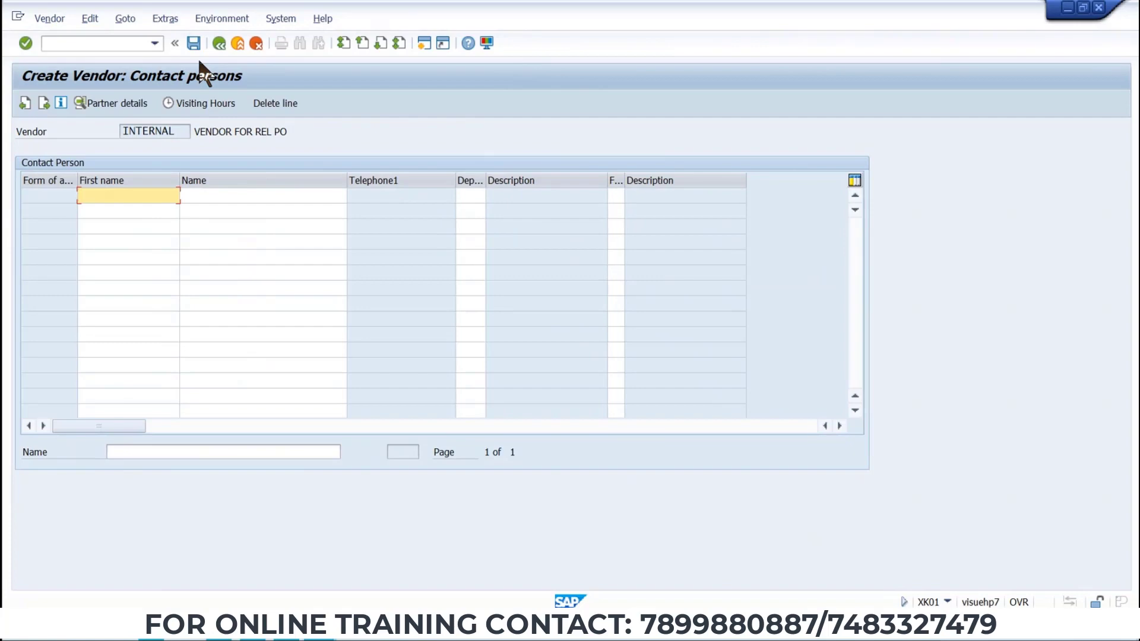
pyautogui.press('Return')
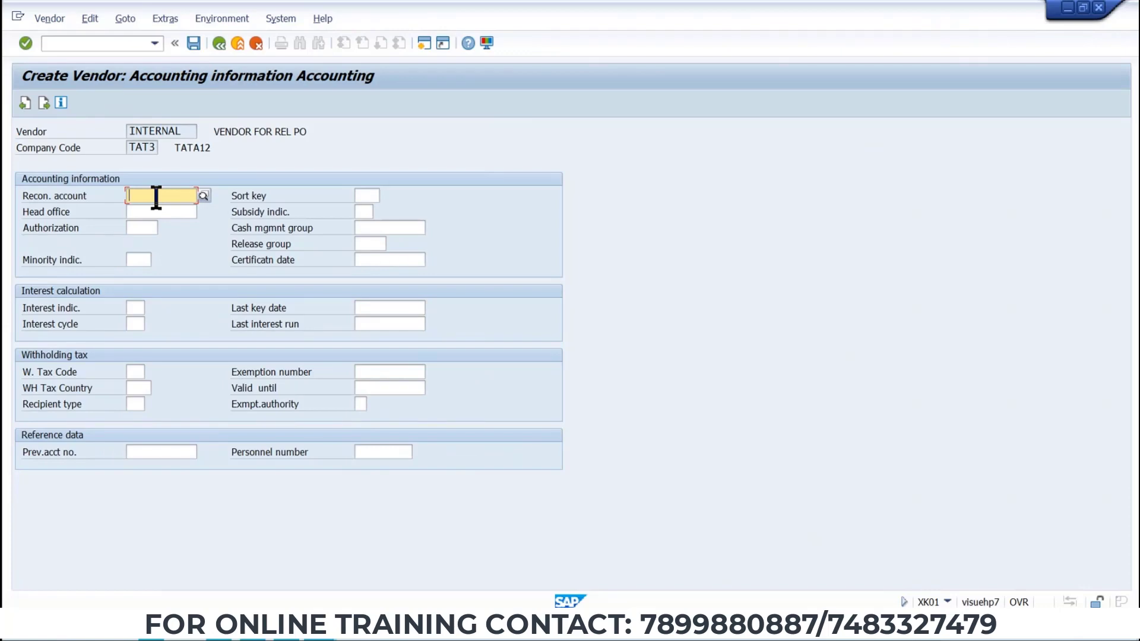
# Set reconciliation account 160000 and cash management group A1 in the vendor's accounting information.
pyautogui.click(205, 196)
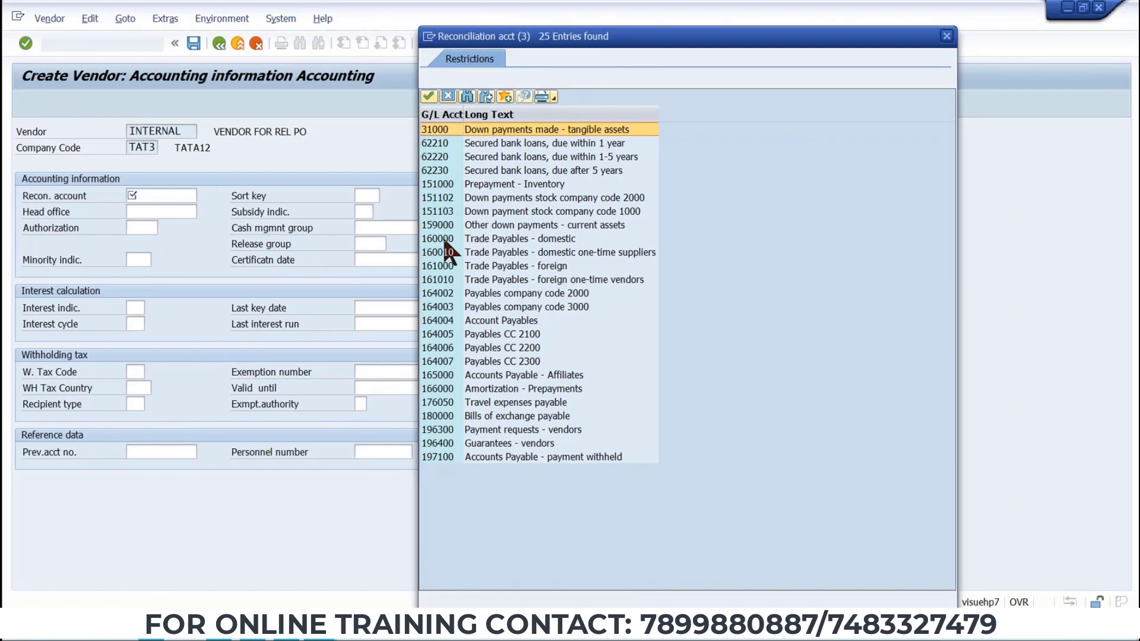
pyautogui.doubleClick(449, 253)
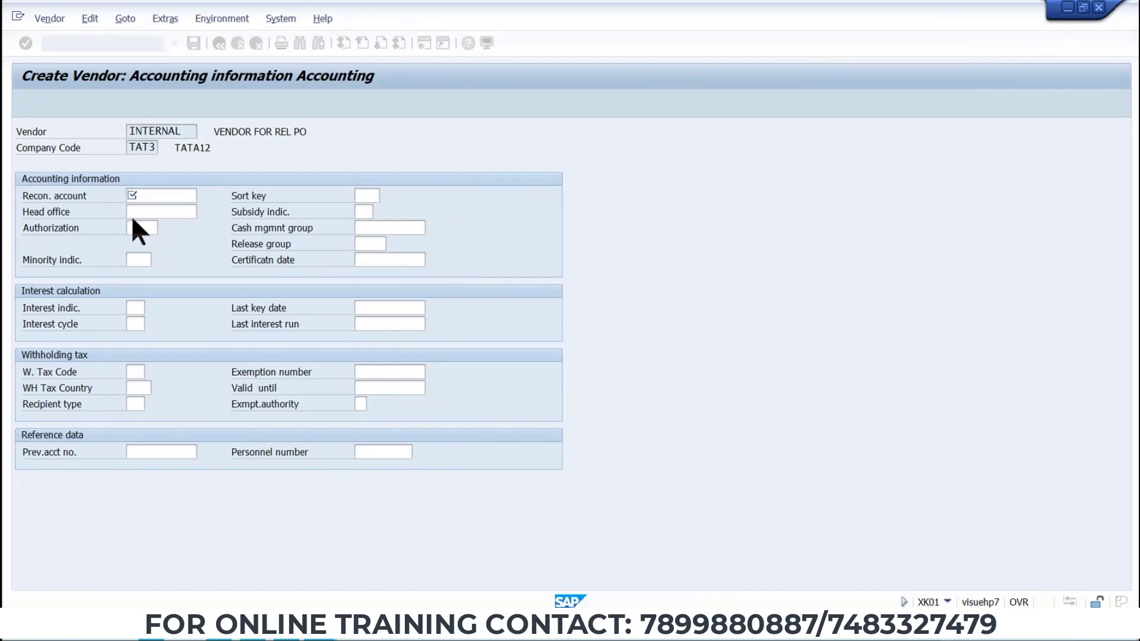
pyautogui.click(373, 229)
pyautogui.click(432, 228)
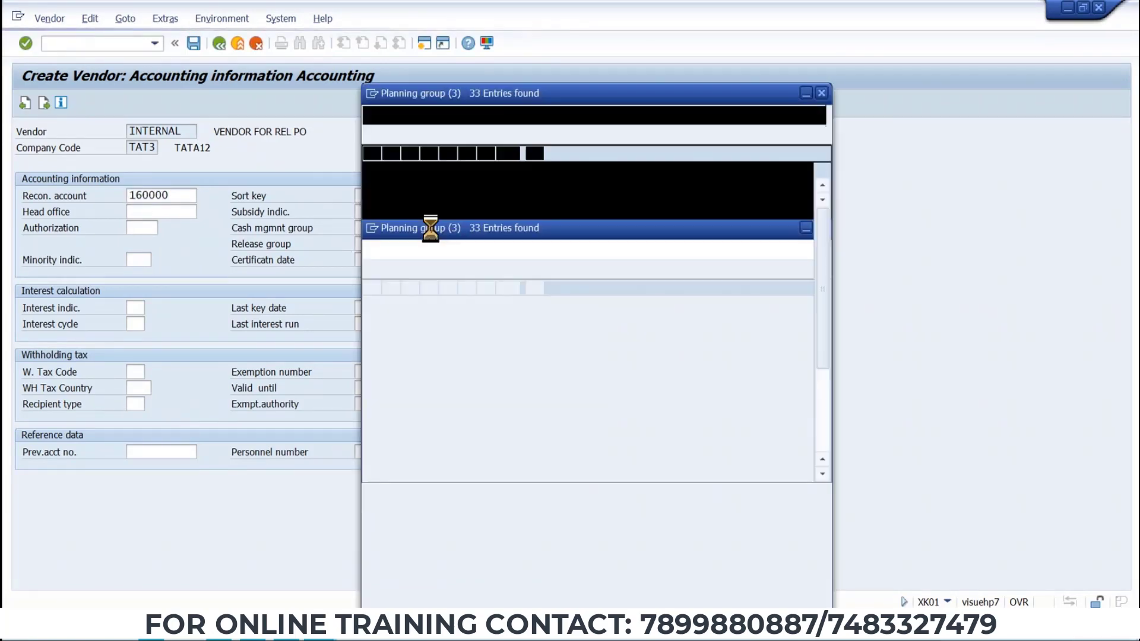
pyautogui.doubleClick(434, 188)
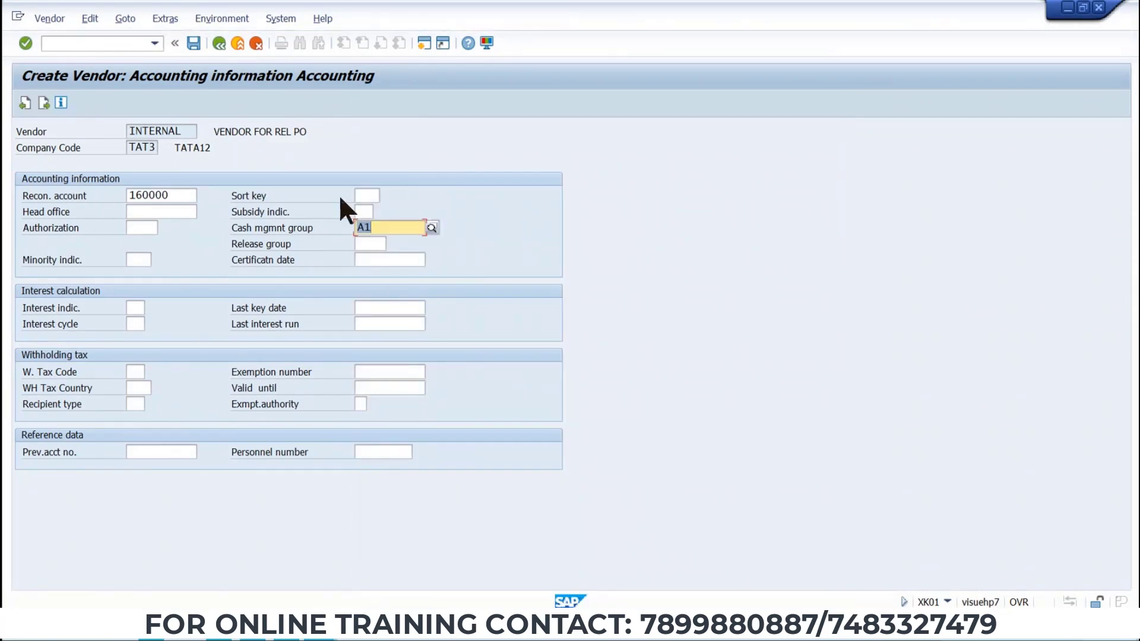
# Continue past the accounting information, payment transactions and correspondence screens.
pyautogui.press('Return')
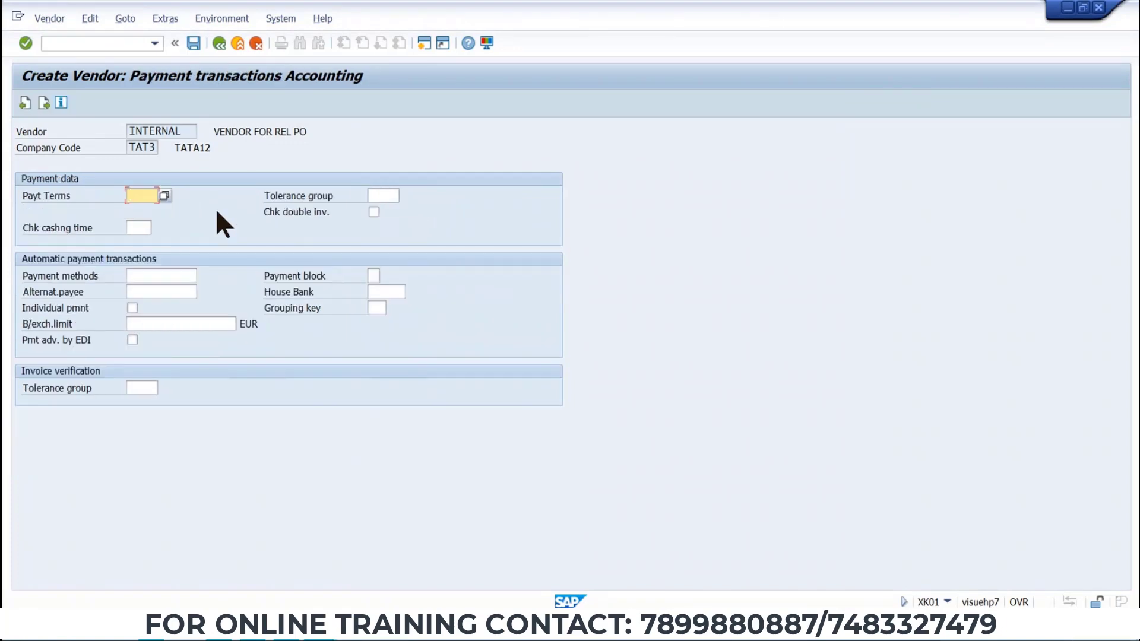
pyautogui.press('Return')
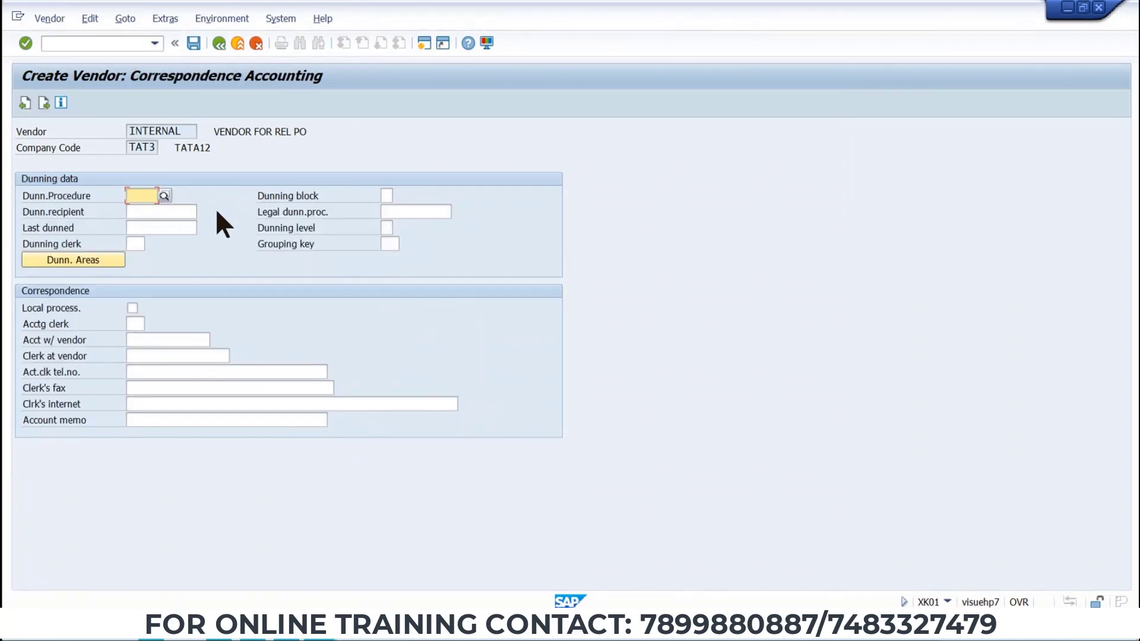
pyautogui.press('Return')
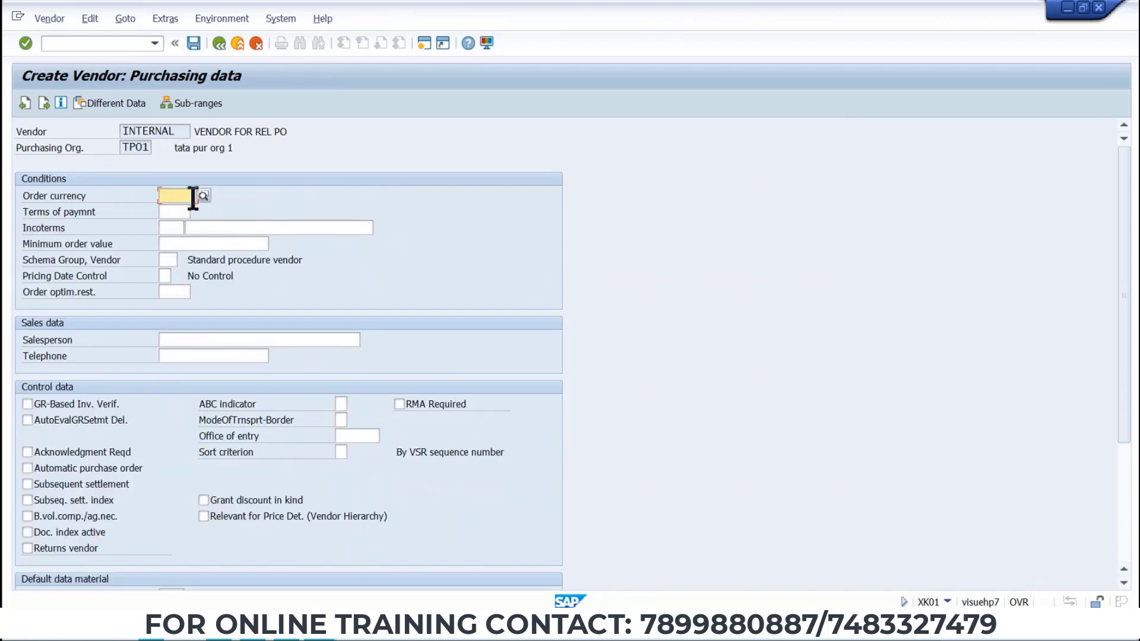
# Set the vendor's order currency to EUR in purchasing data and save the vendor.
pyautogui.write('EUR')
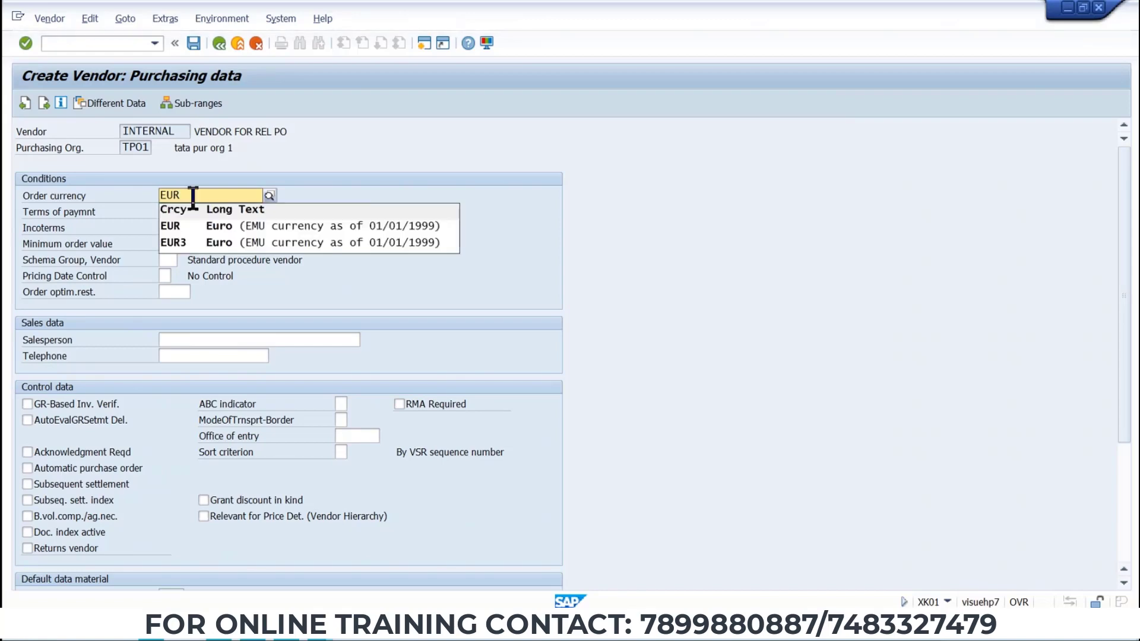
pyautogui.press('Down')
pyautogui.press('Return')
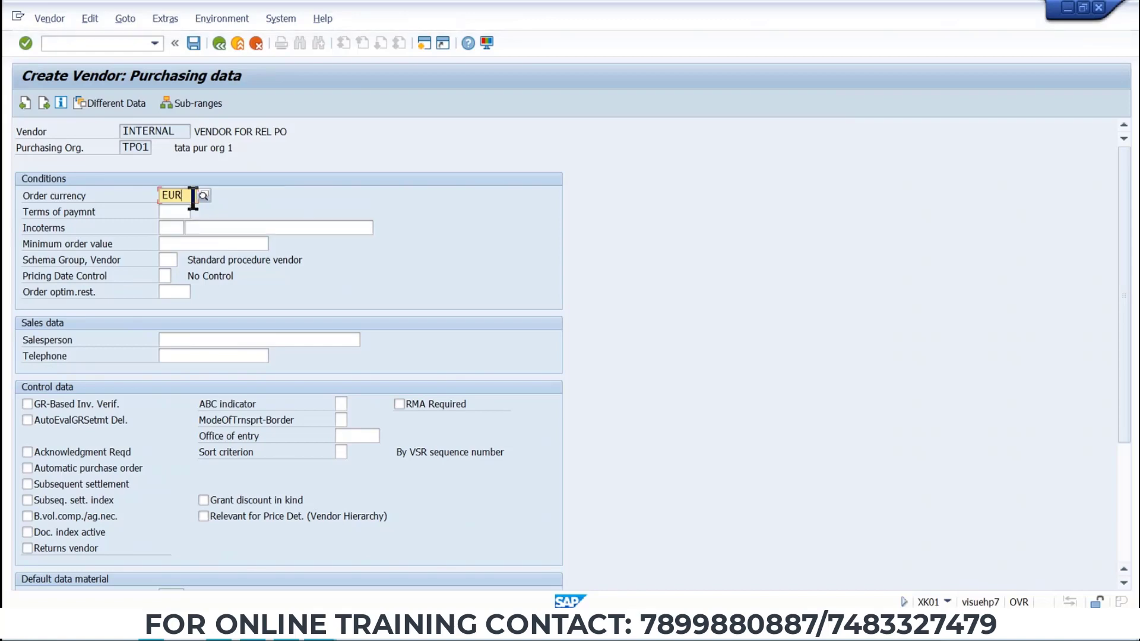
pyautogui.press('Return')
pyautogui.press('F3')
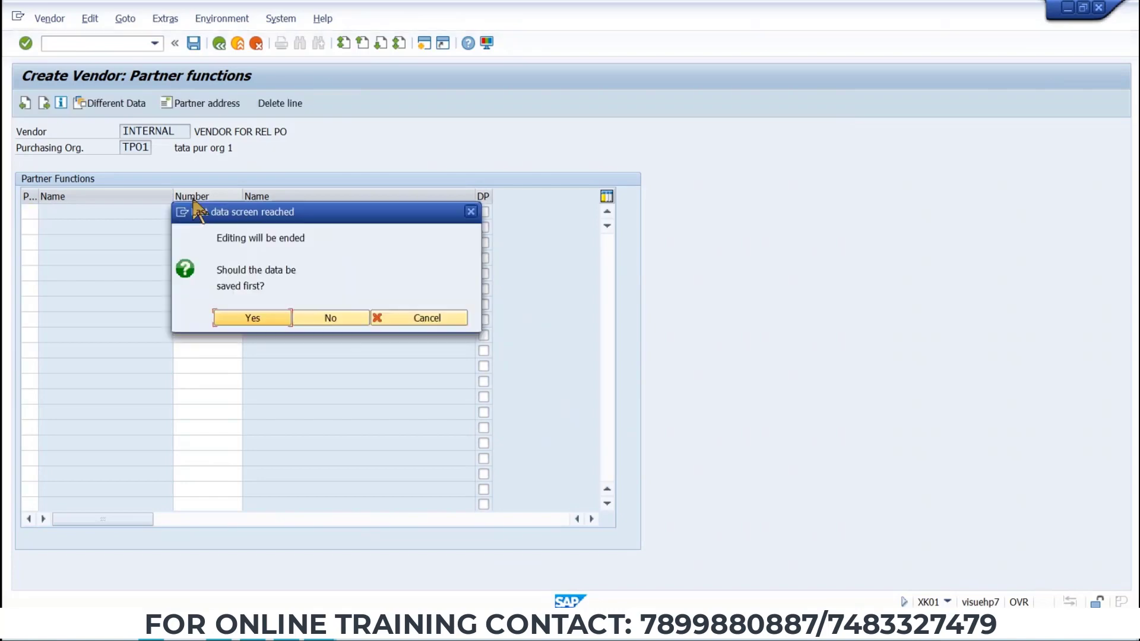
pyautogui.press('Return')
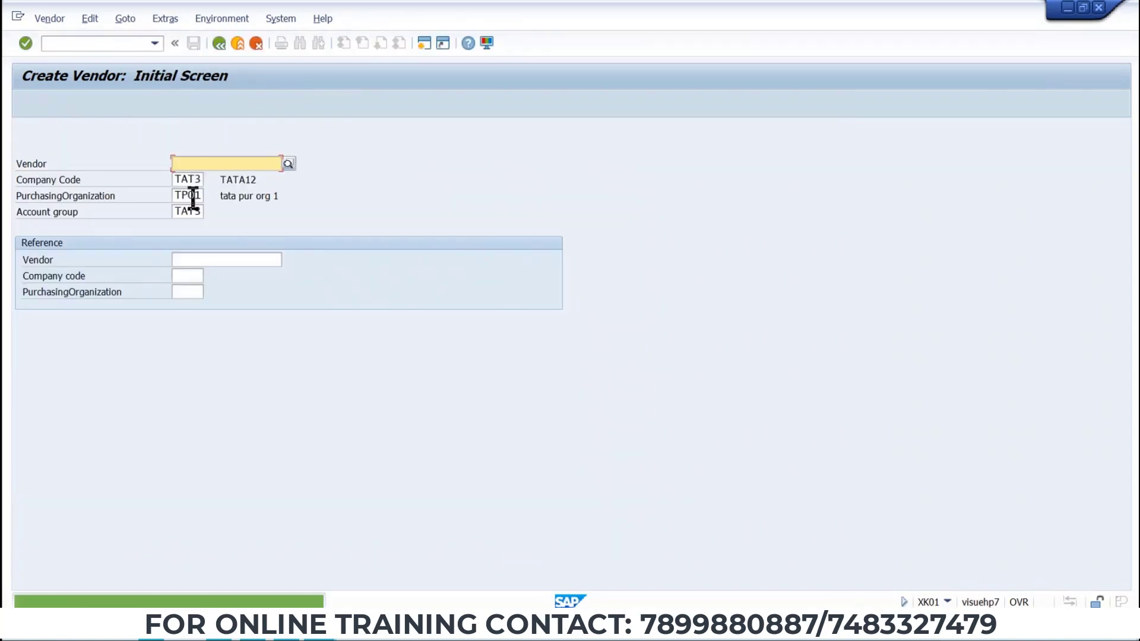
# Open the vendor creation message in detail, copy its text and close it.
pyautogui.click(179, 600)
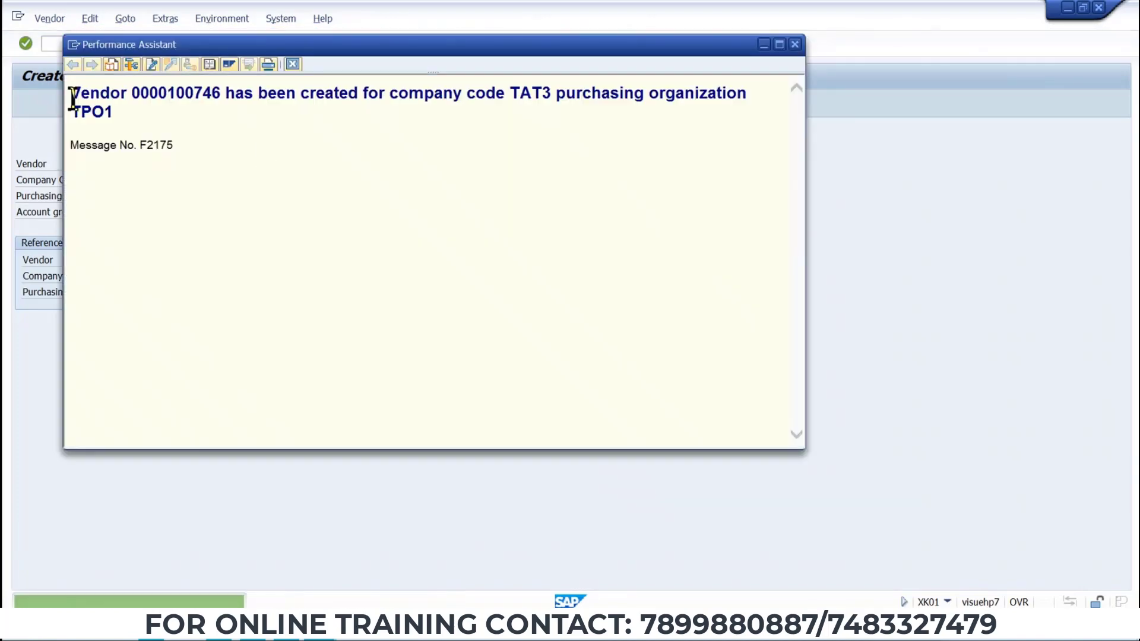
pyautogui.moveTo(70, 94); pyautogui.dragTo(704, 109)
pyautogui.hotkey('ctrl', 'c')
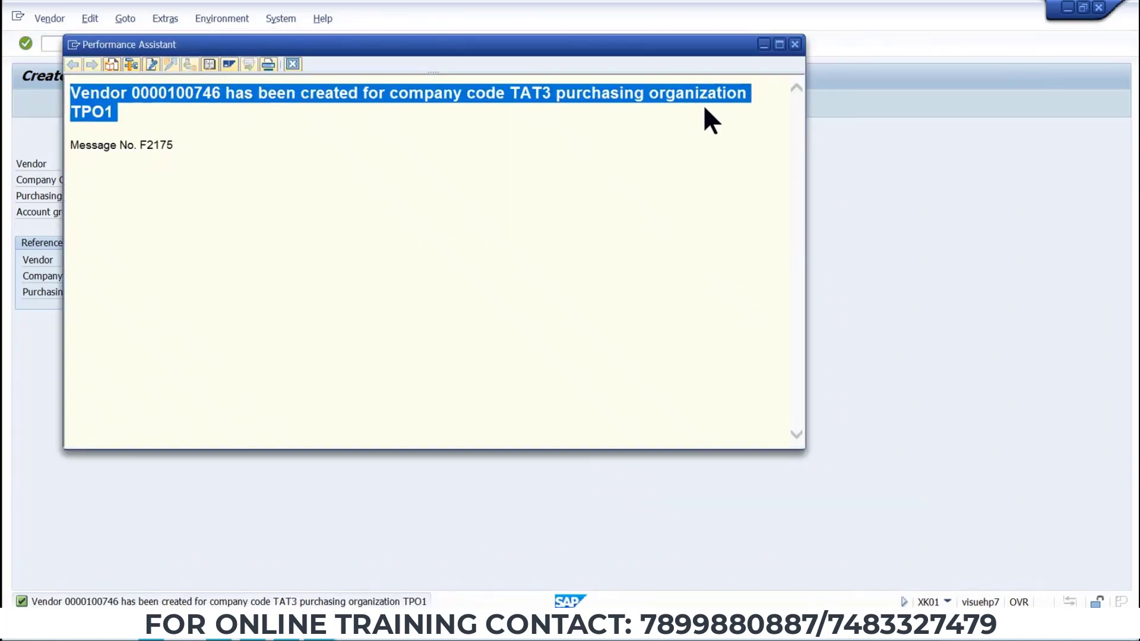
pyautogui.hotkey('alt', 'space')
pyautogui.click(793, 44)
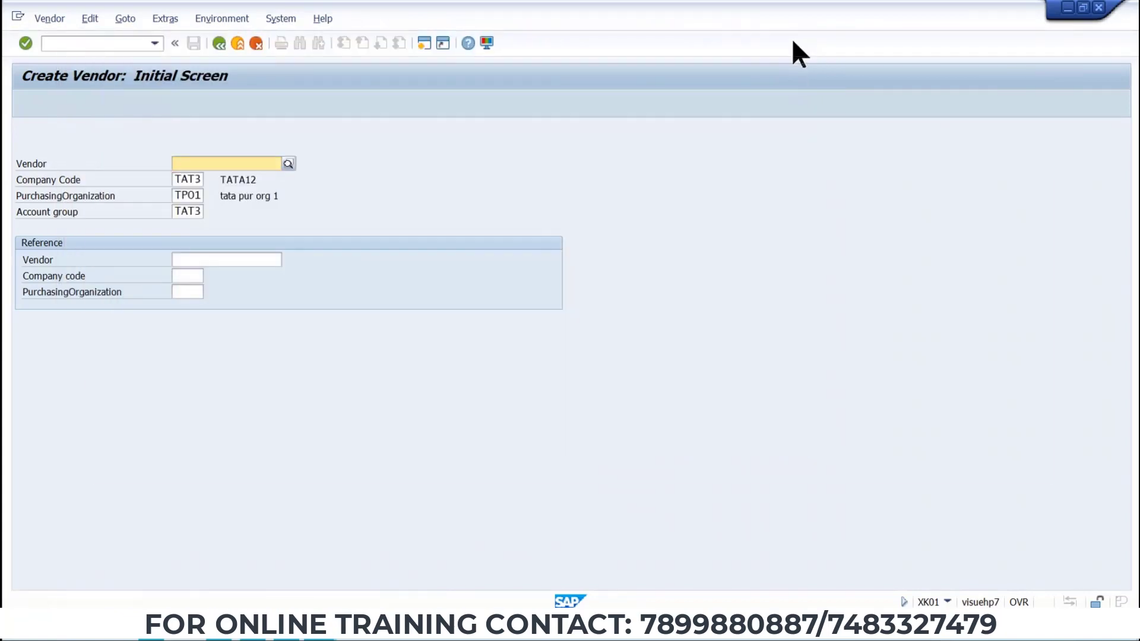
# Paste the vendor creation message into the Word data sheet below the release strategy table.
pyautogui.hotkey('alt', 'Tab')
pyautogui.scroll(-20, 474, 274)
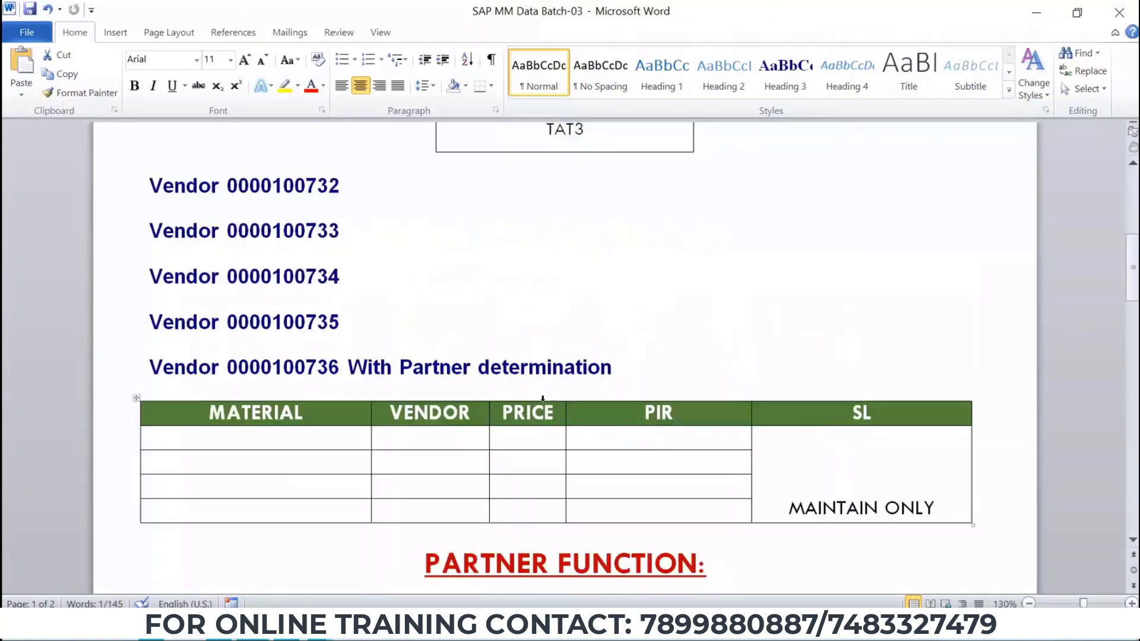
pyautogui.click(366, 407)
pyautogui.moveTo(387, 407); pyautogui.dragTo(796, 410)
pyautogui.hotkey('ctrl', 'v')
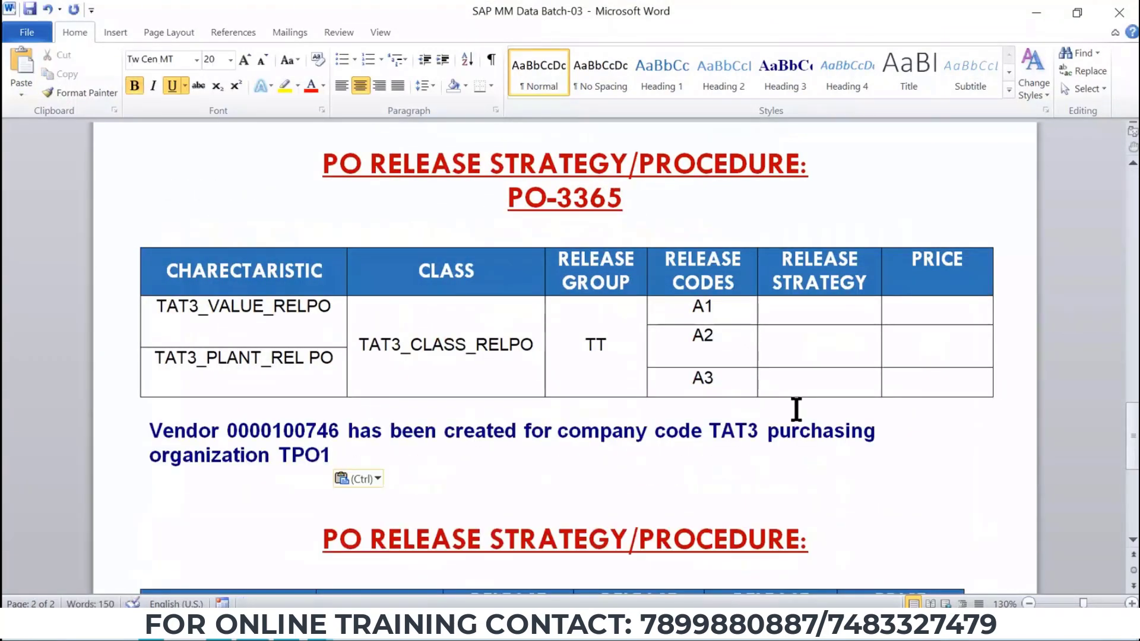
pyautogui.press('Return')
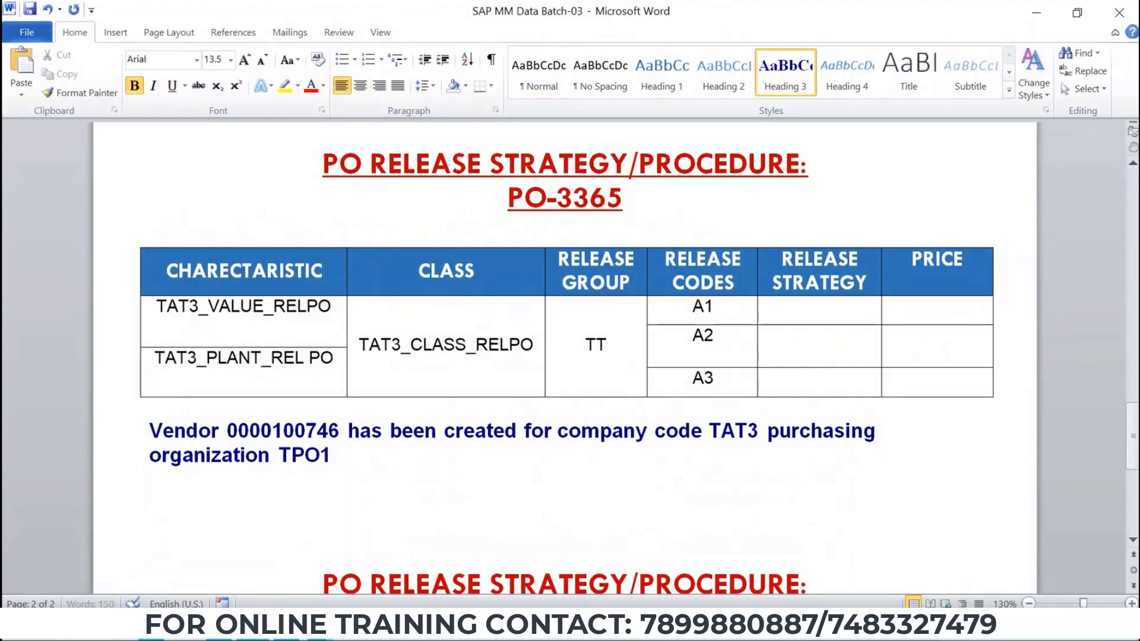
# Return to SAP and start the Create Material transaction MM01.
pyautogui.hotkey('alt', 'Tab')
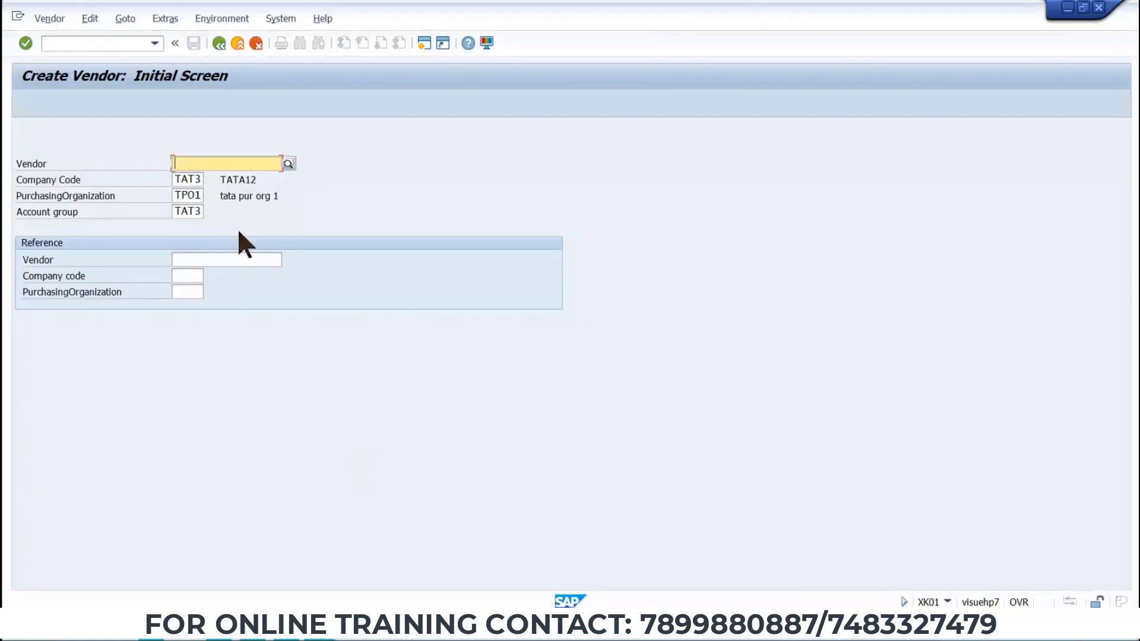
pyautogui.click(143, 44)
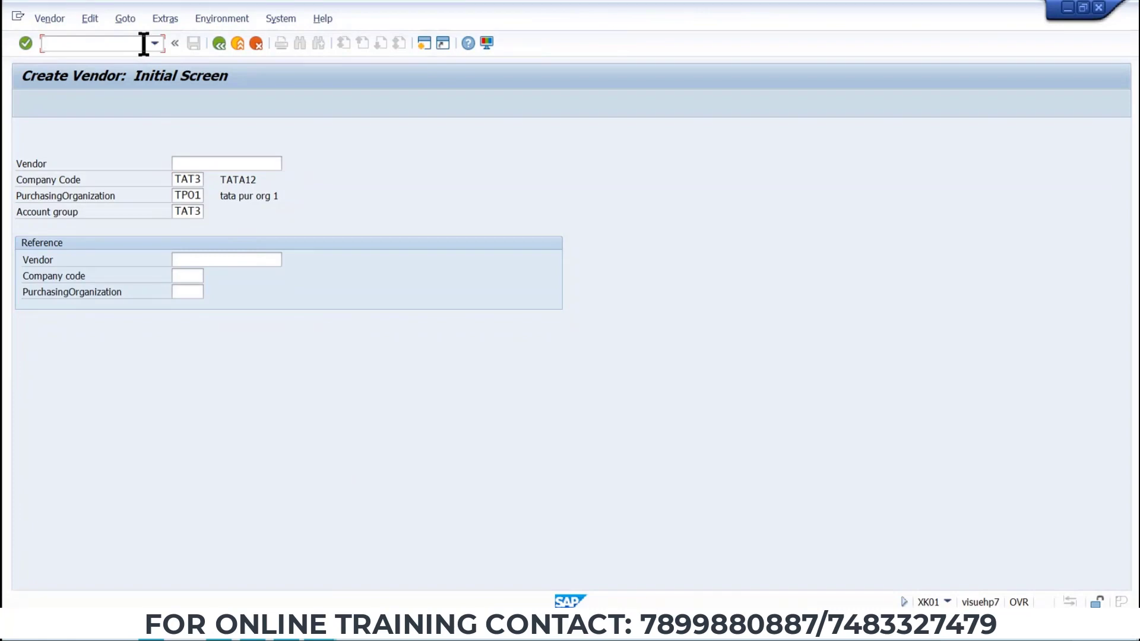
pyautogui.write('/nxk01')
pyautogui.press('Return')
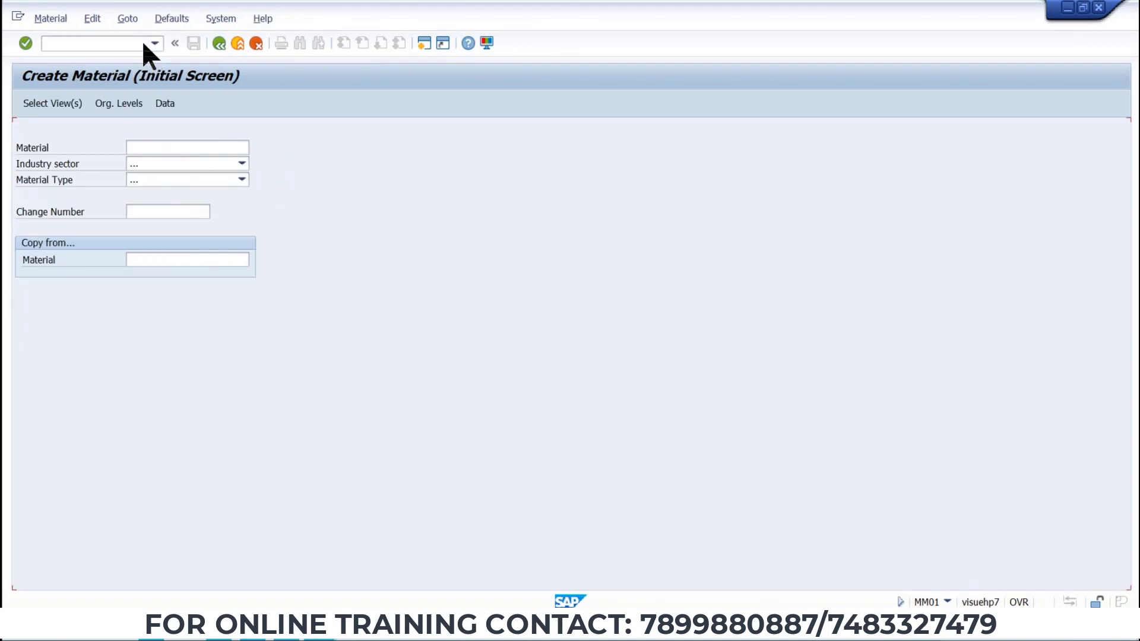
# Set the industry sector to Mechanical Engineering for the new material.
pyautogui.click(160, 164)
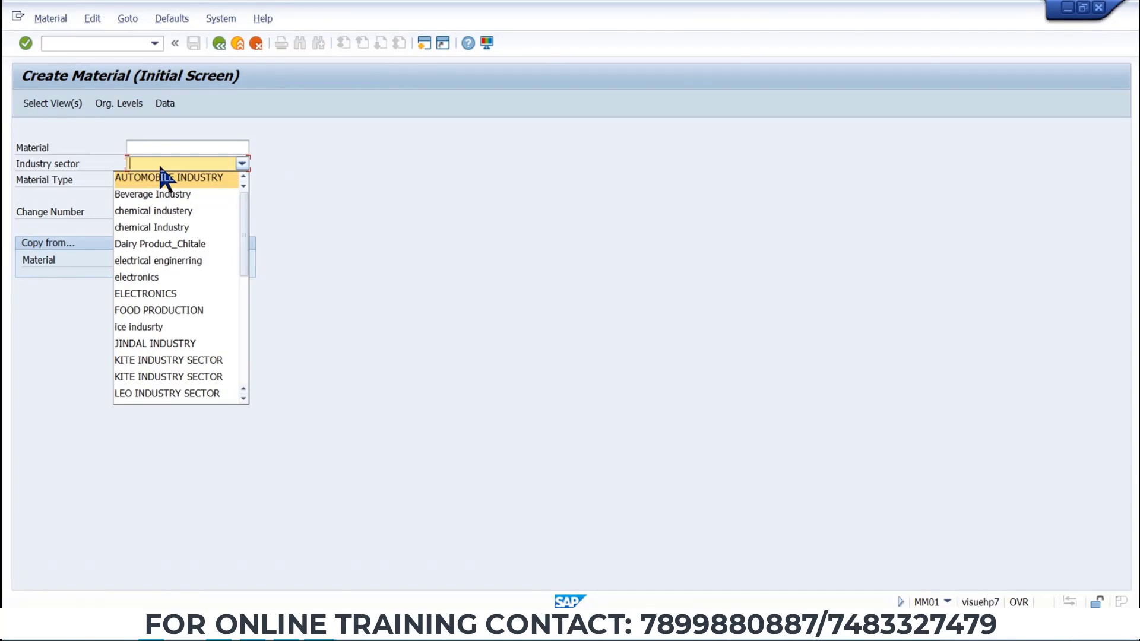
pyautogui.press('End')
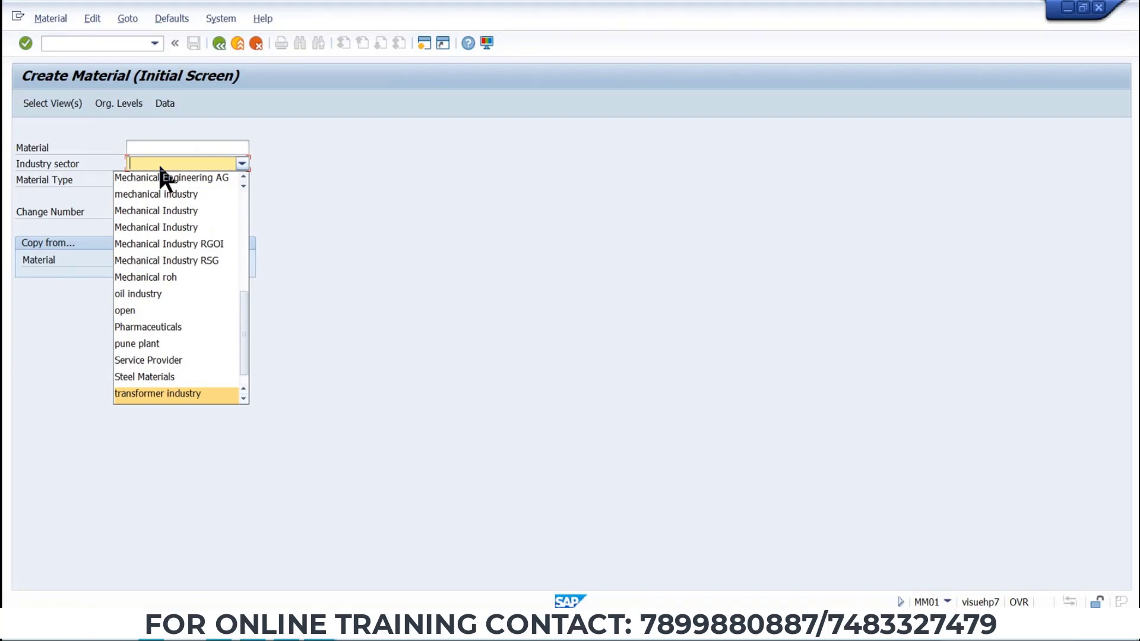
pyautogui.press('m')
pyautogui.press('m')
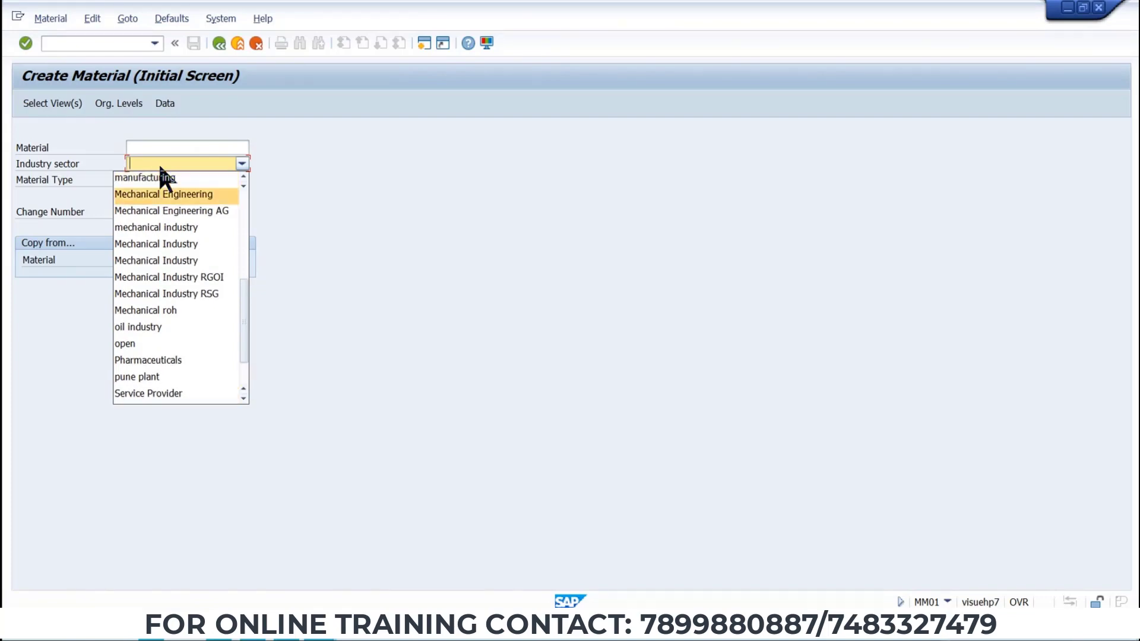
pyautogui.press('Return')
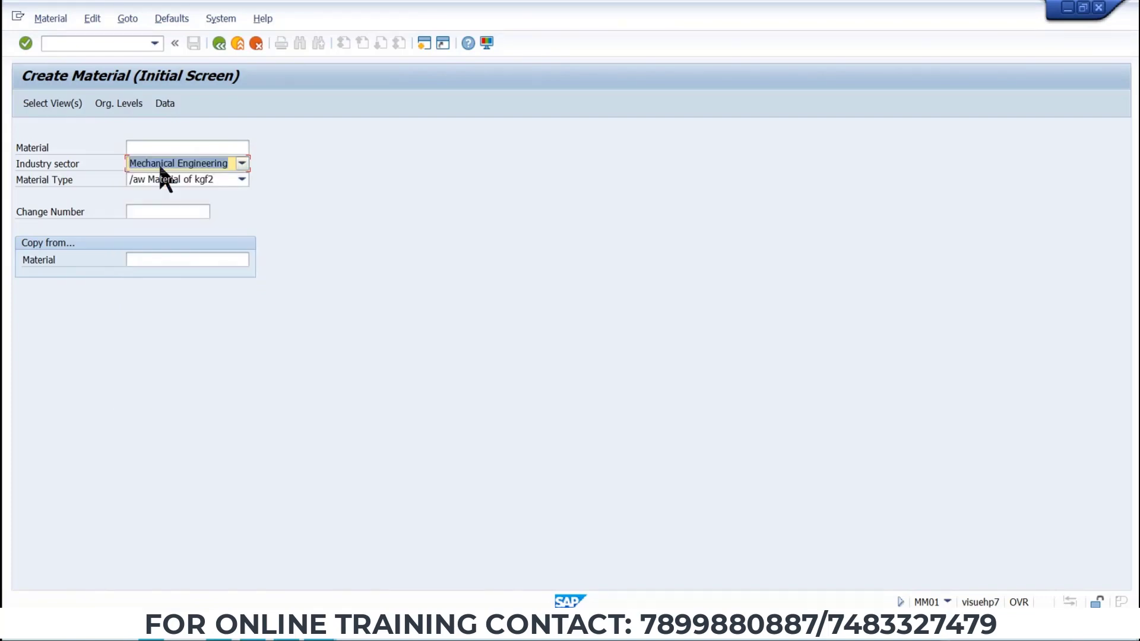
pyautogui.click(241, 180)
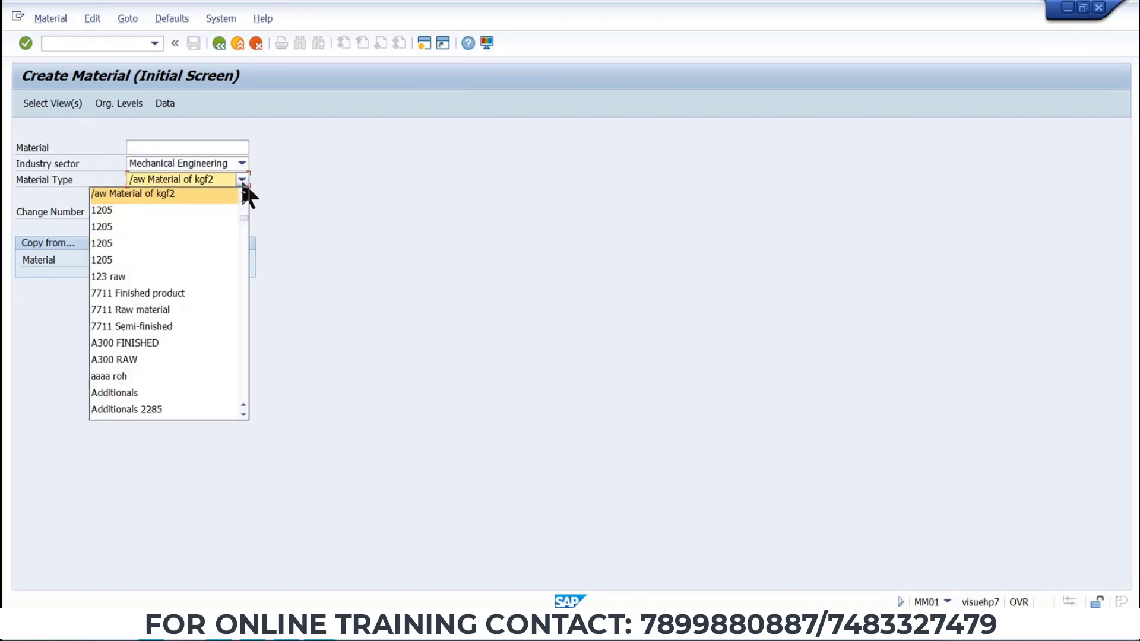
pyautogui.press('t')
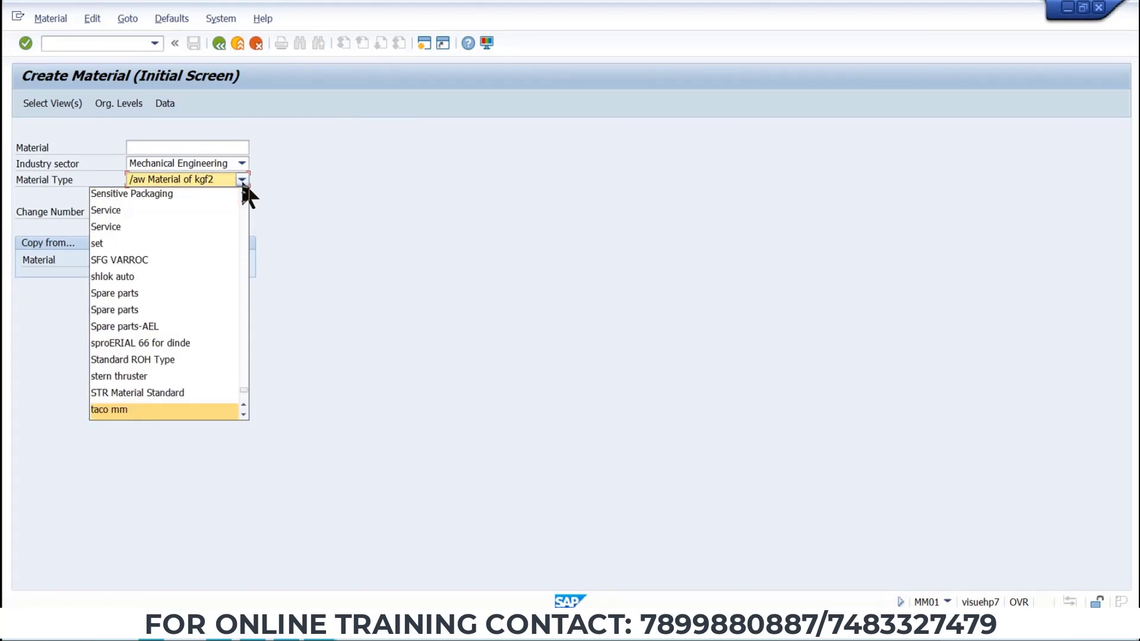
pyautogui.press('a')
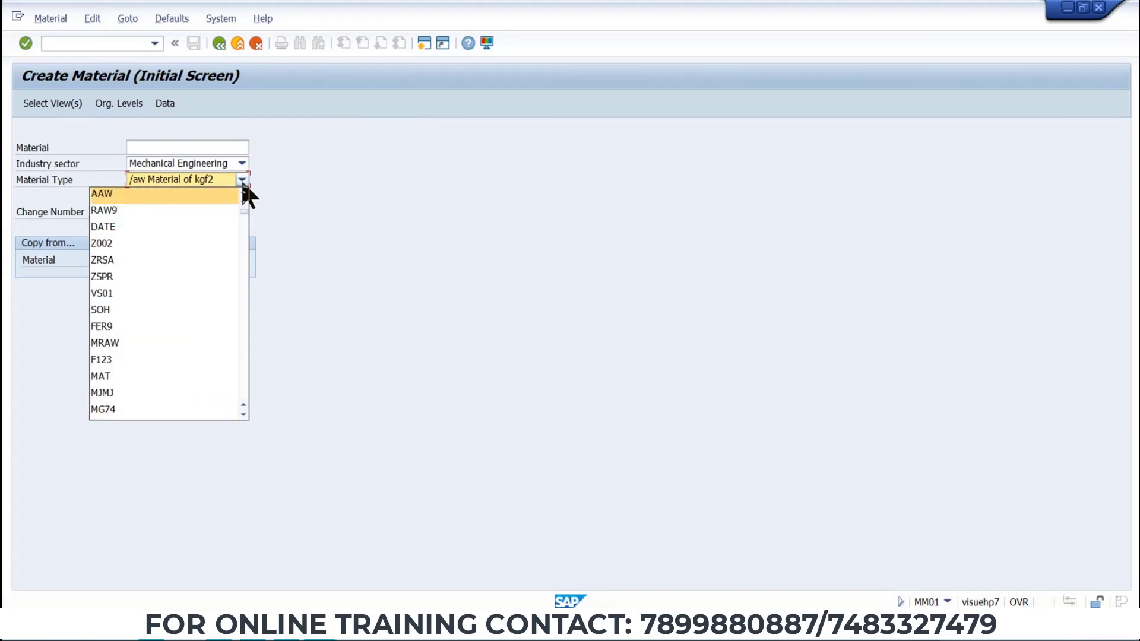
pyautogui.click(303, 205)
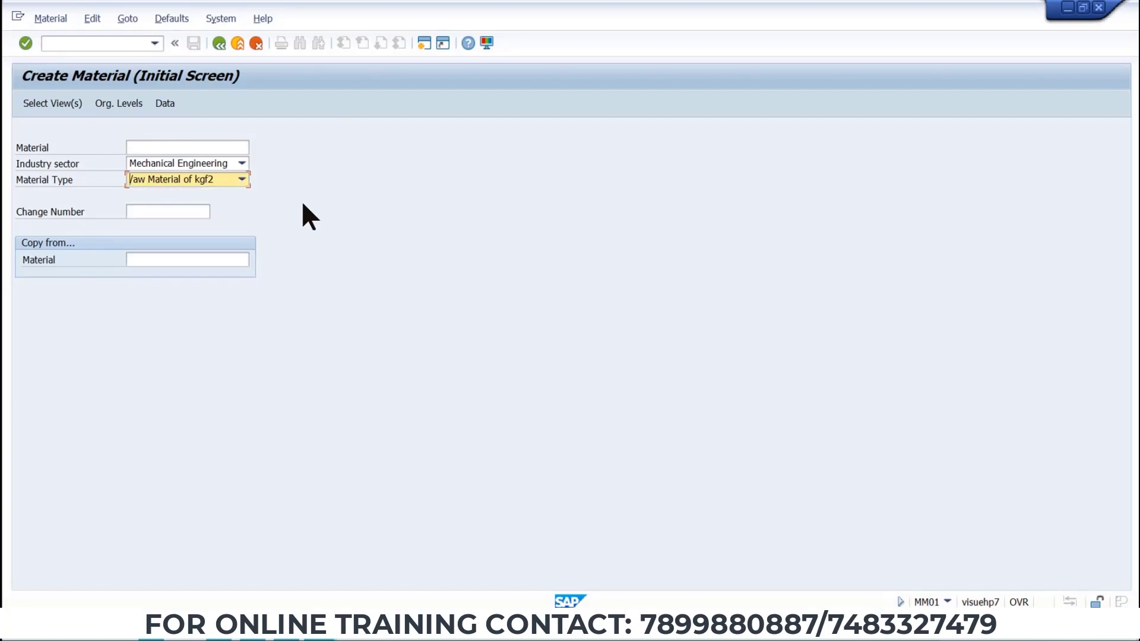
pyautogui.click(117, 44)
pyautogui.write('/')
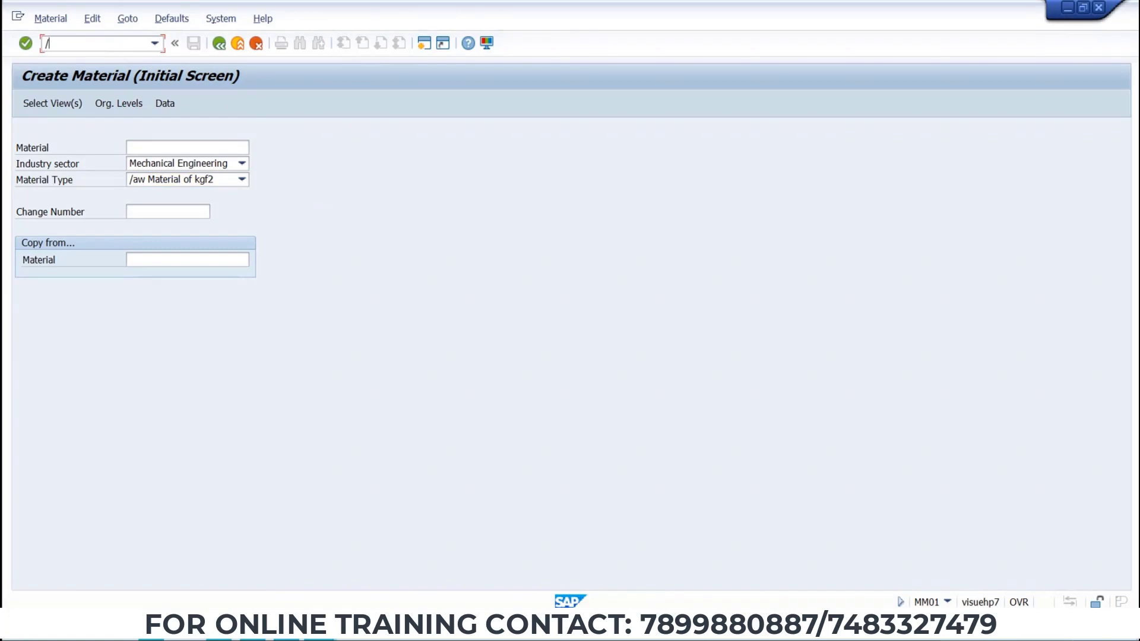
# Scroll through the material type list to find the material type for the new material.
pyautogui.click(243, 177)
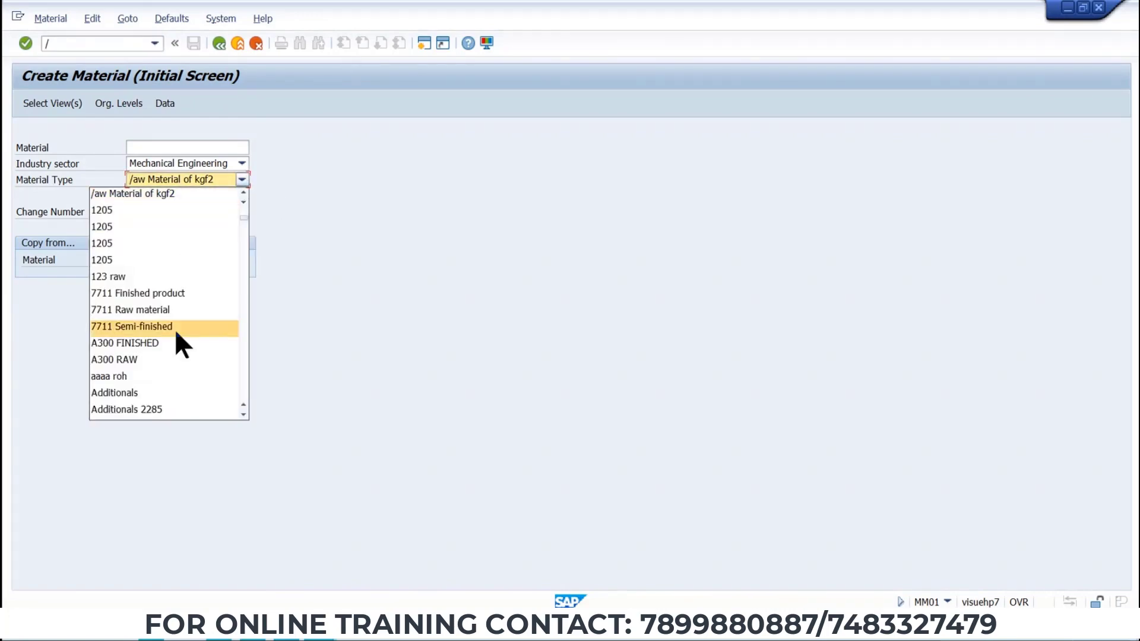
pyautogui.scroll(-10, 177, 332)
pyautogui.scroll(-15, 176, 334)
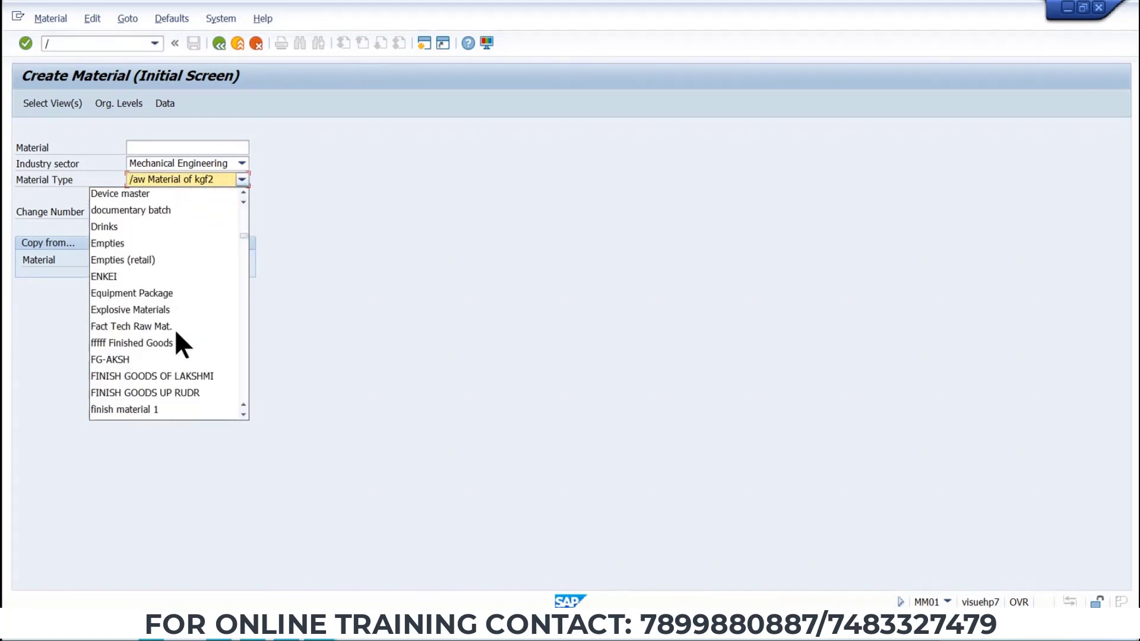
pyautogui.scroll(-15, 177, 333)
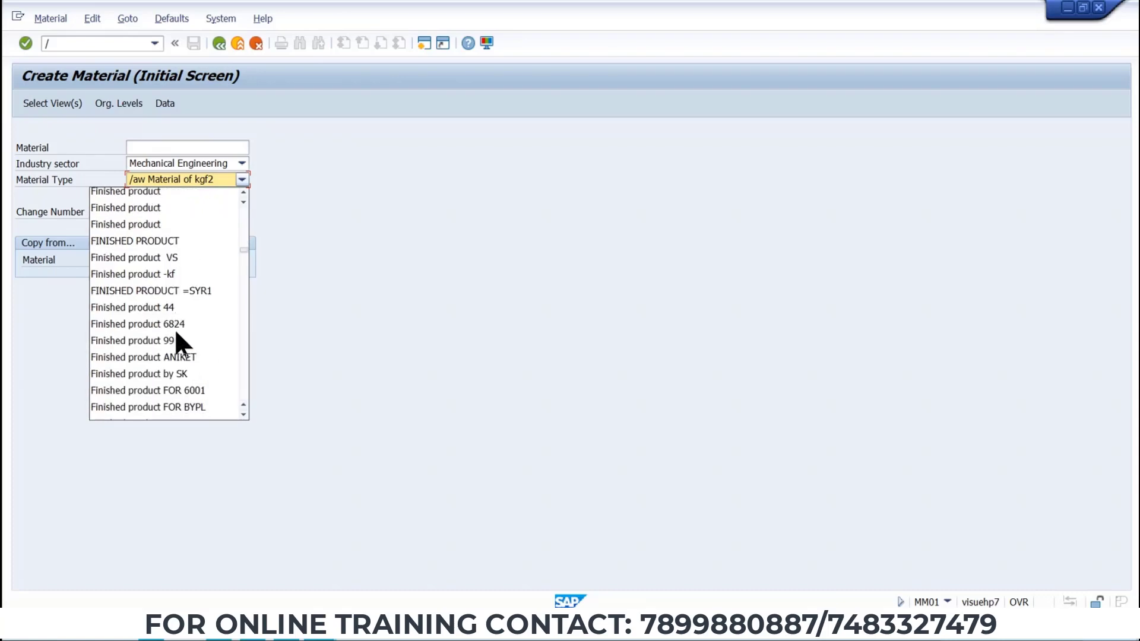
pyautogui.scroll(-10, 176, 333)
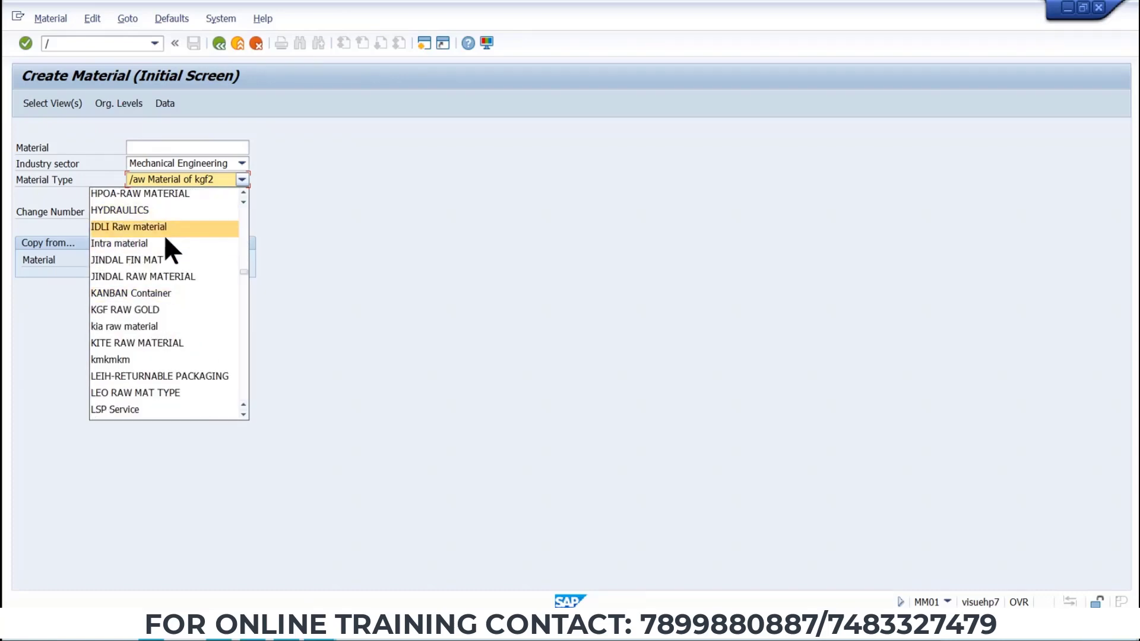
pyautogui.scroll(-1, 165, 309)
pyautogui.scroll(-8, 164, 300)
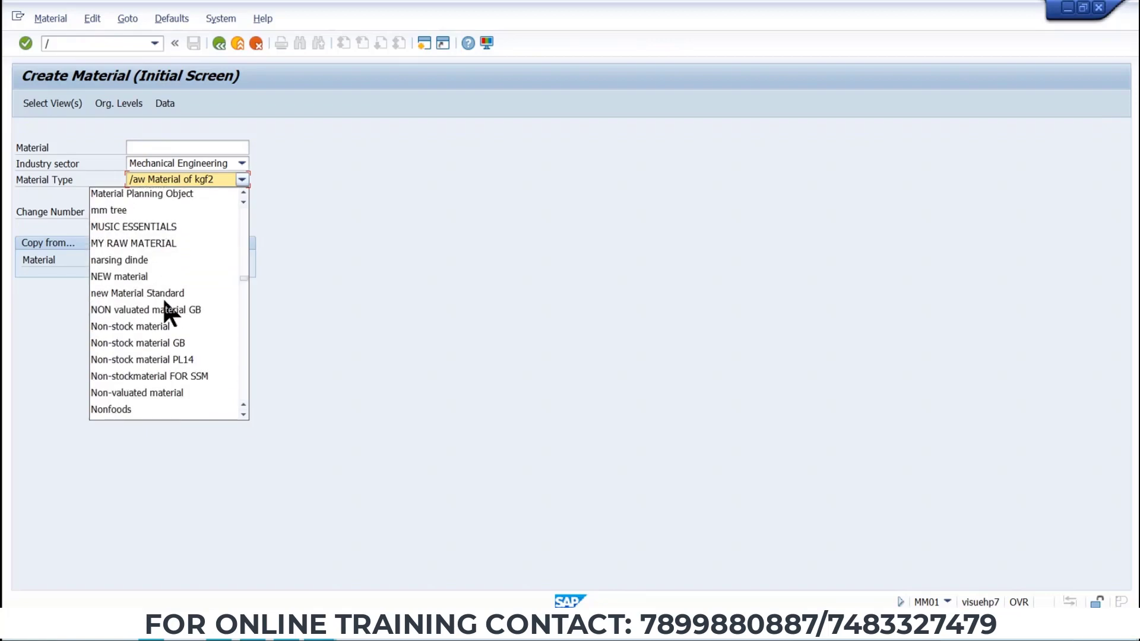
pyautogui.scroll(-8, 164, 301)
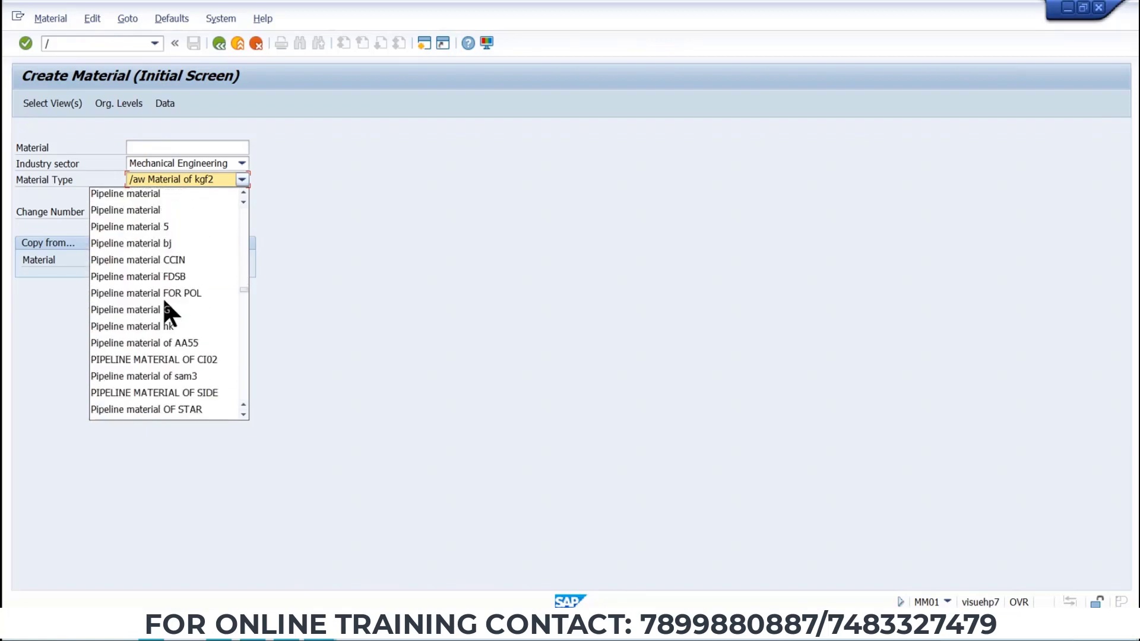
pyautogui.scroll(-10, 165, 301)
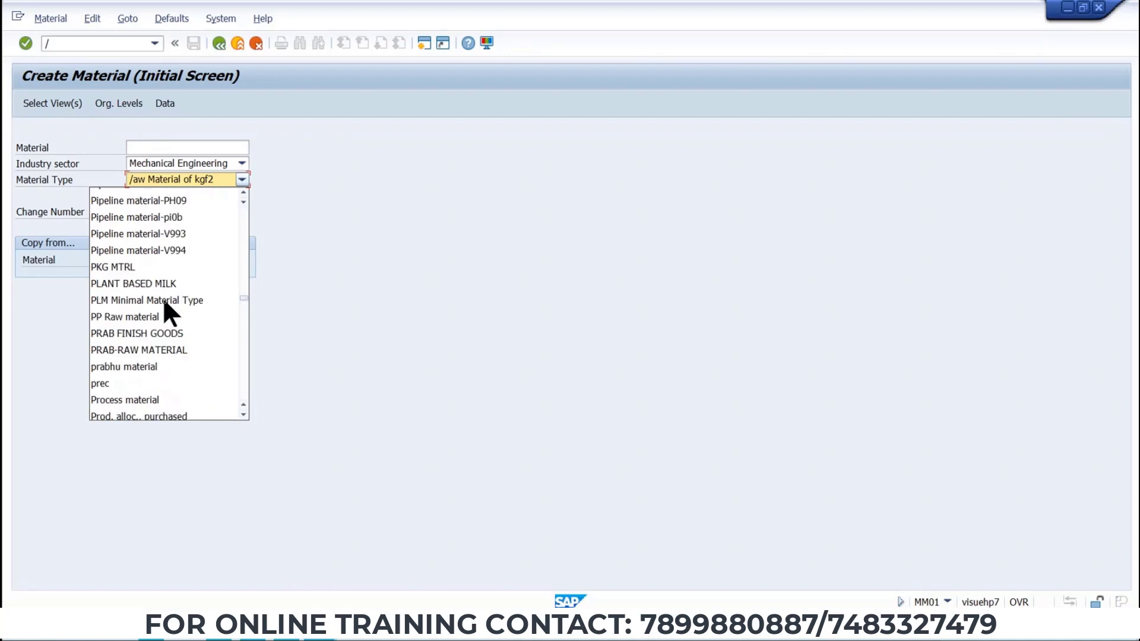
pyautogui.scroll(-10, 165, 301)
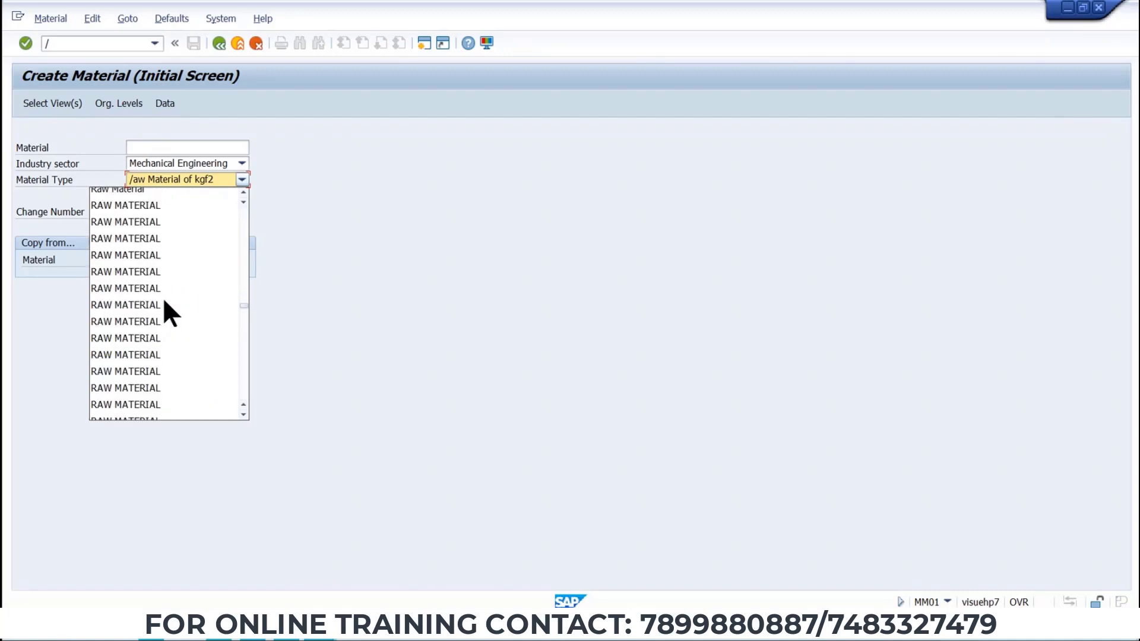
pyautogui.scroll(-10, 165, 301)
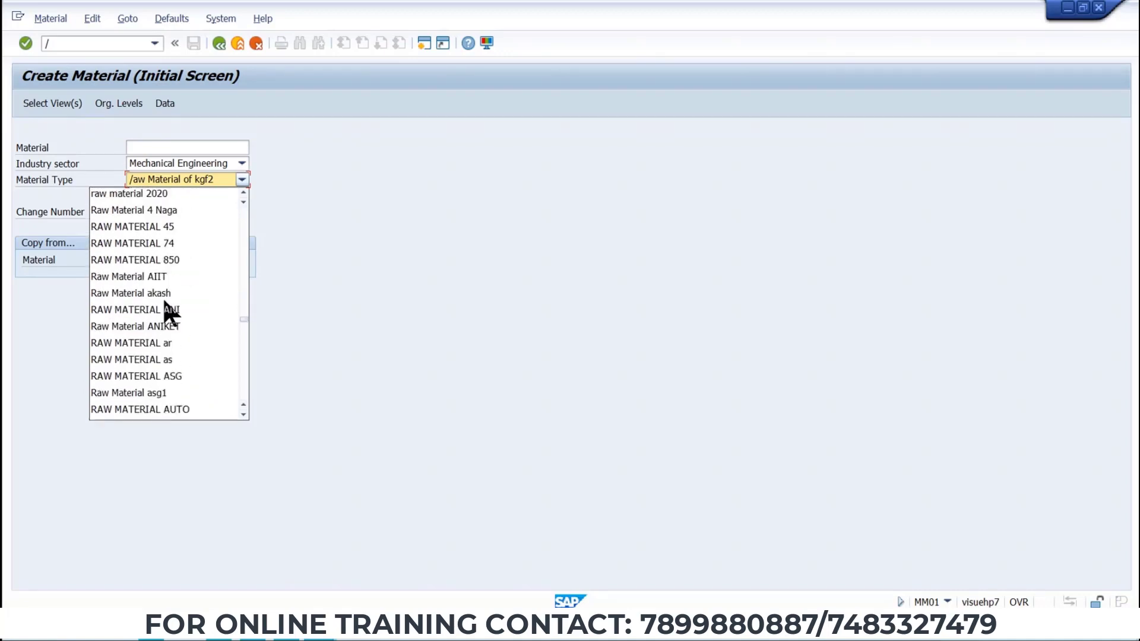
pyautogui.scroll(-5, 165, 301)
pyautogui.scroll(-15, 165, 301)
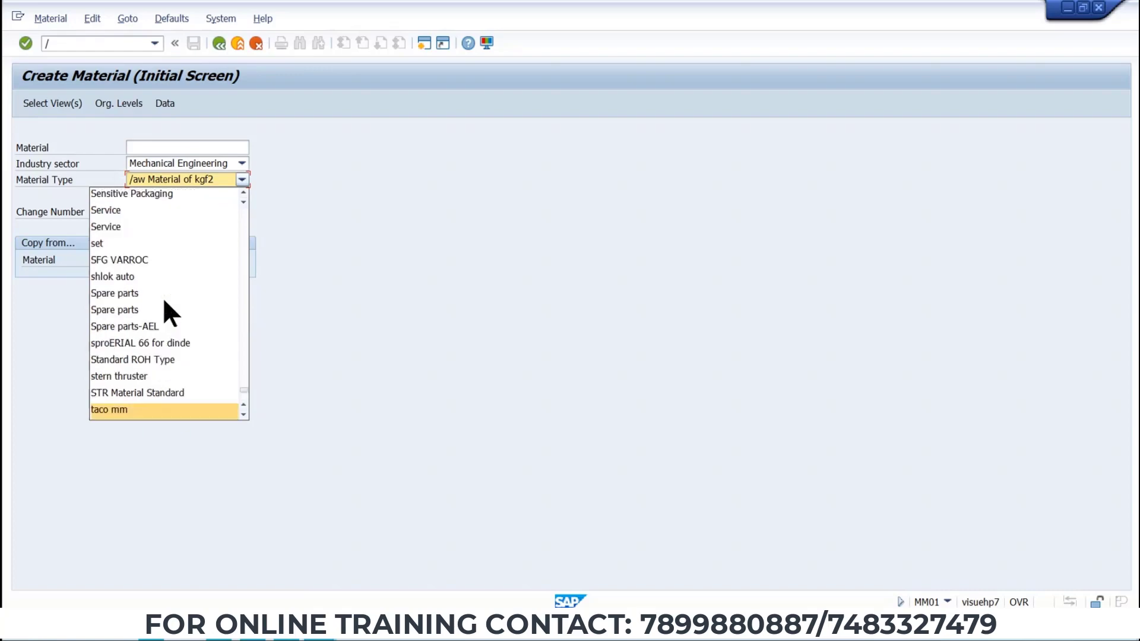
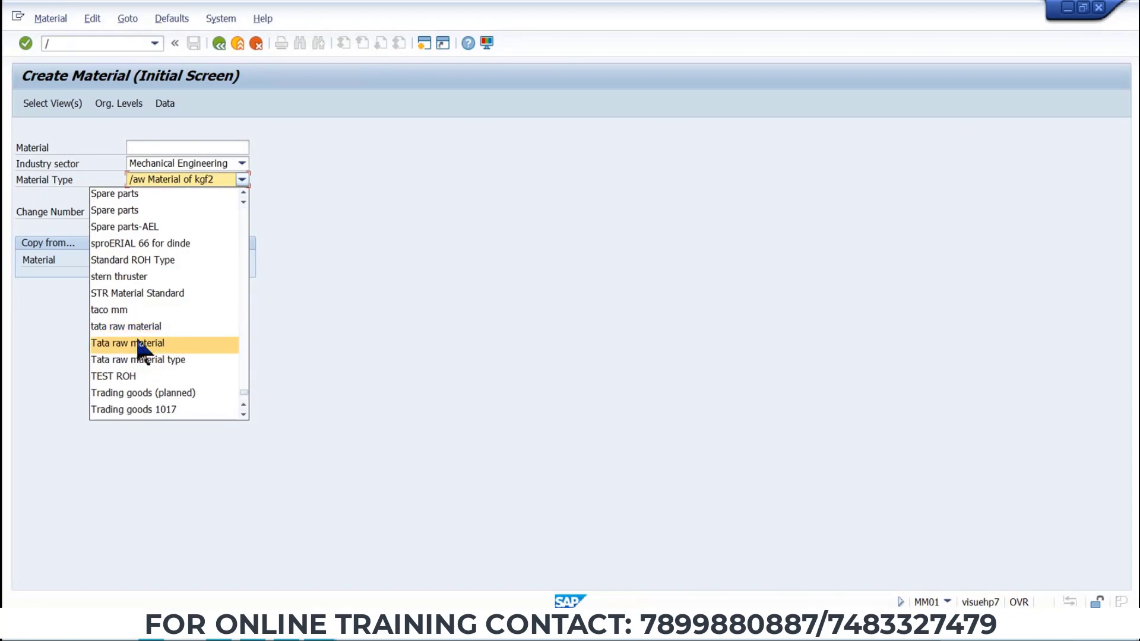
# Open material type maintenance with transaction OOMS2 in a new session and open the entry position dialog.
pyautogui.click(255, 227)
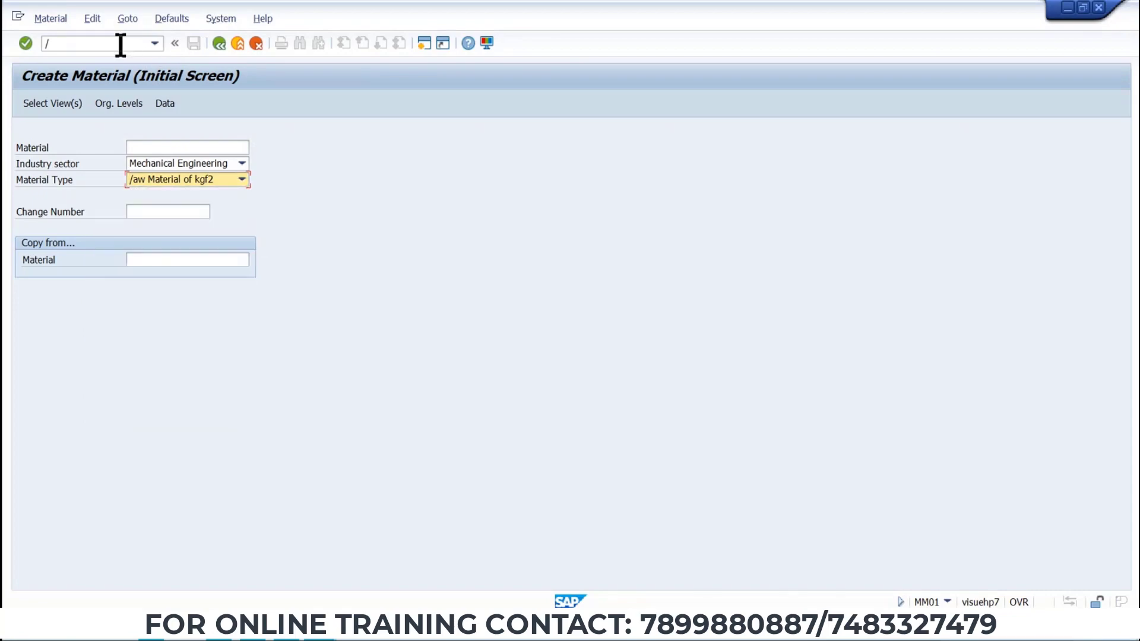
pyautogui.click(121, 44)
pyautogui.write('/')
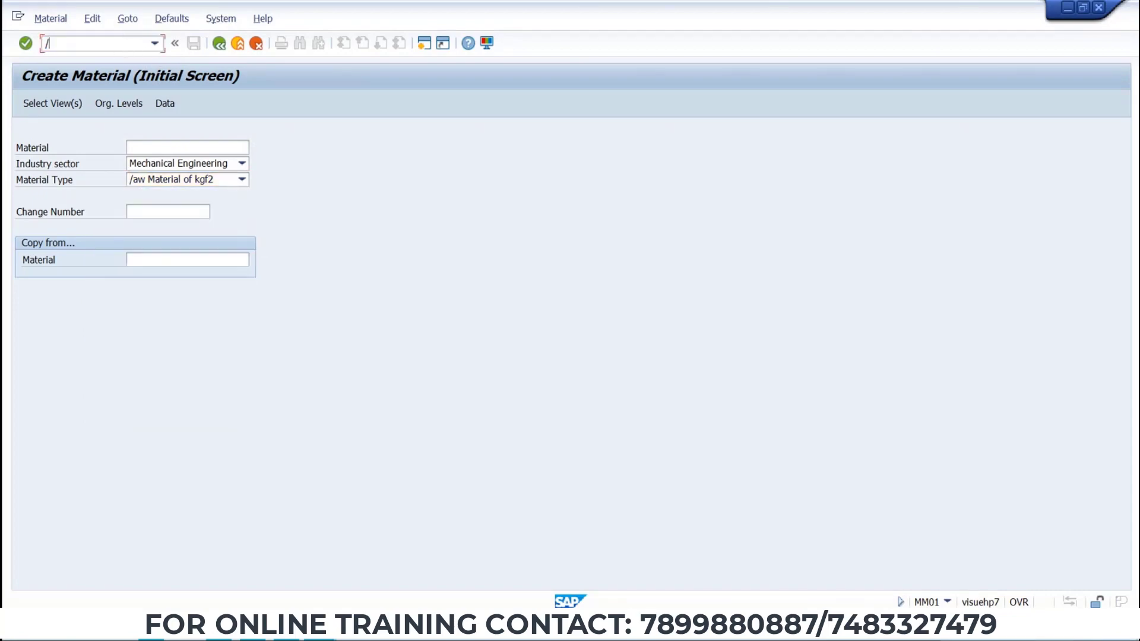
pyautogui.write('OOMS2')
pyautogui.press('Return')
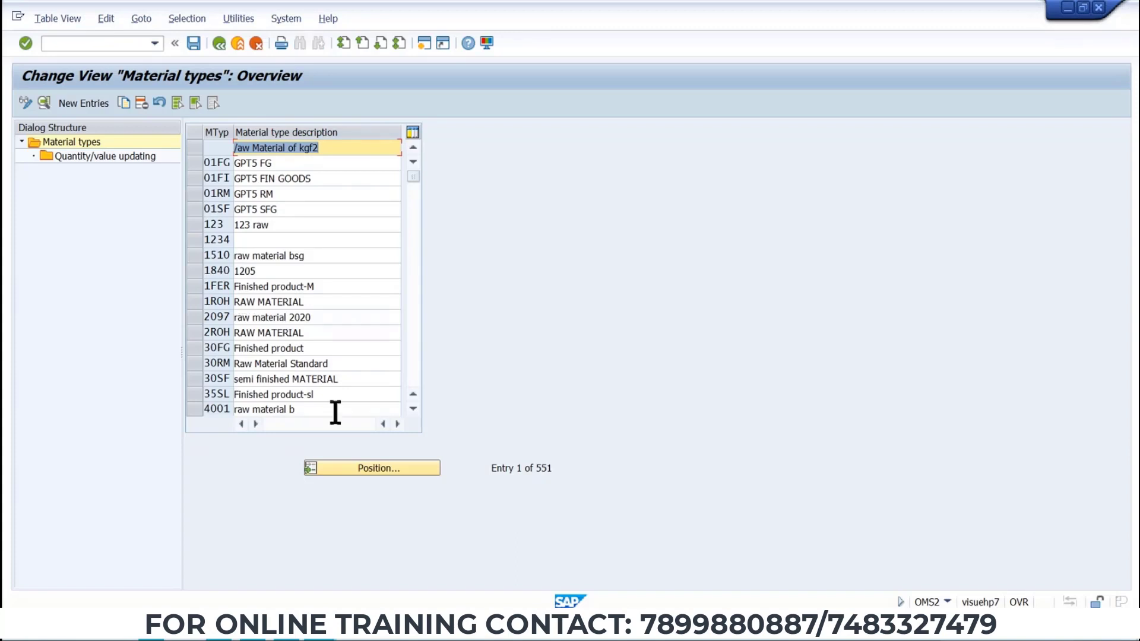
pyautogui.click(343, 465)
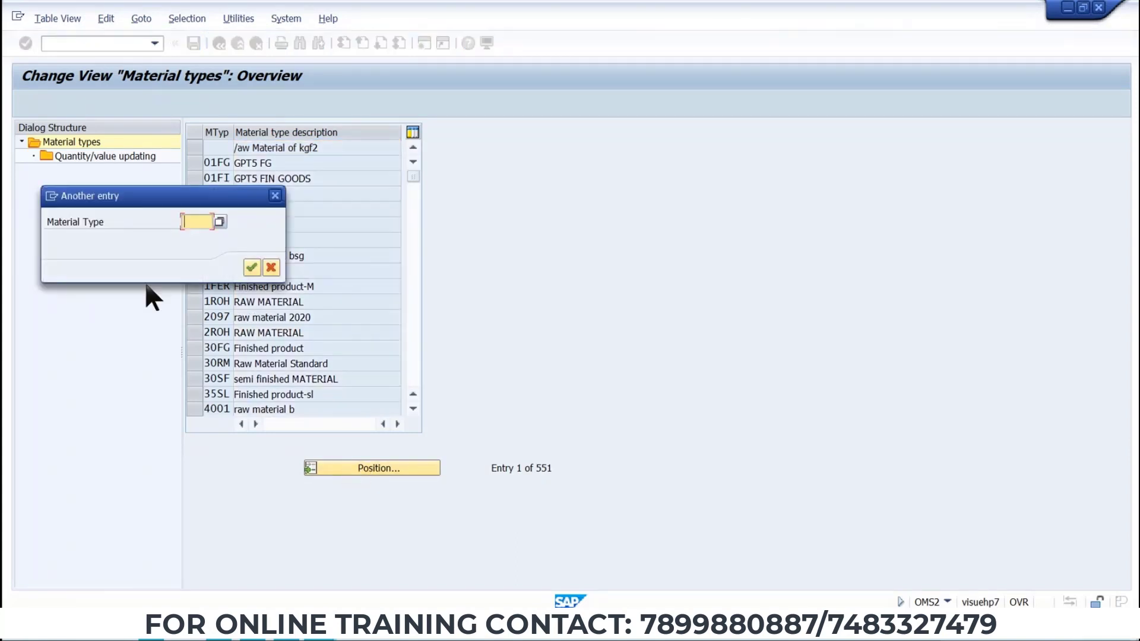
pyautogui.press('BackSpace')
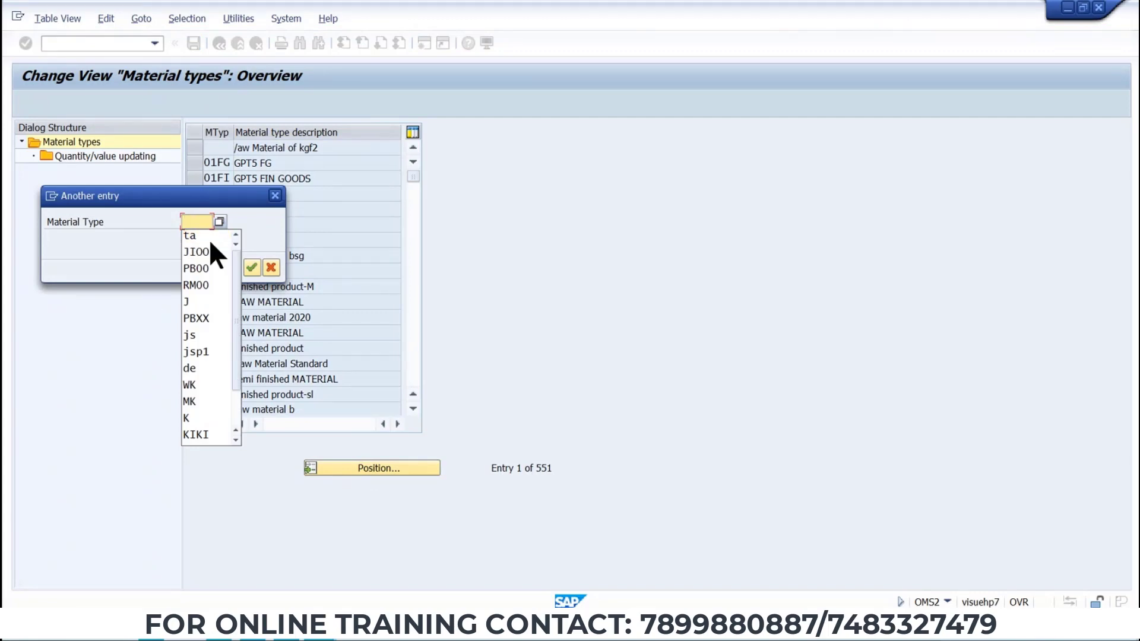
# Check the material type required in the Word data sheet's master data table.
pyautogui.hotkey('alt', 'Tab')
pyautogui.keyDown('alt'); pyautogui.click(690, 267); pyautogui.keyUp('alt')
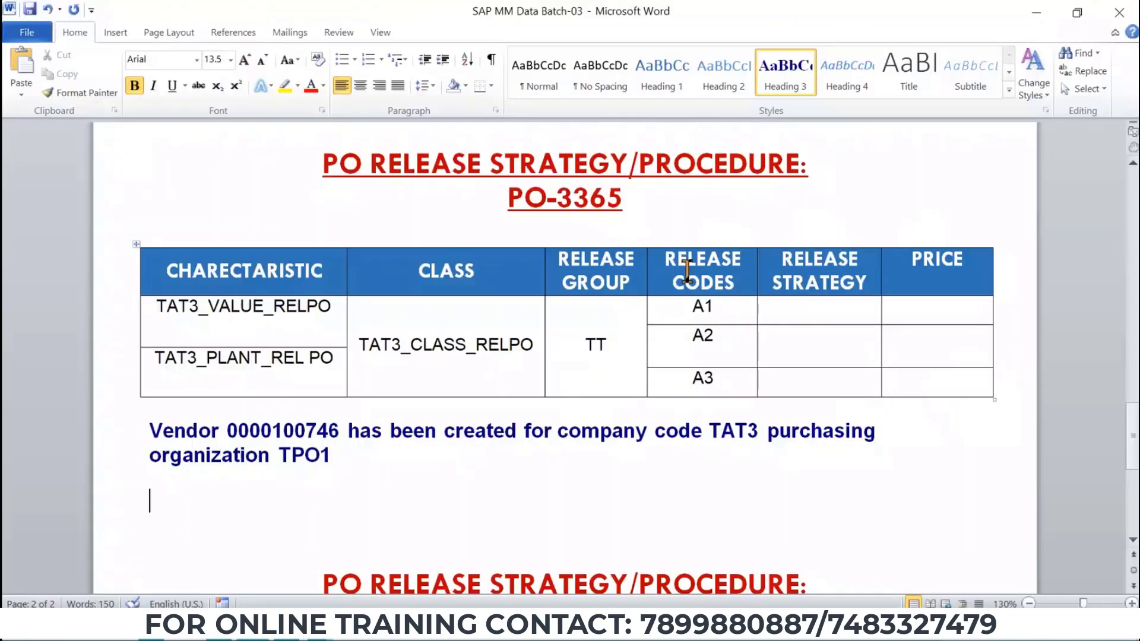
pyautogui.scroll(10, 684, 272)
pyautogui.scroll(5, 682, 273)
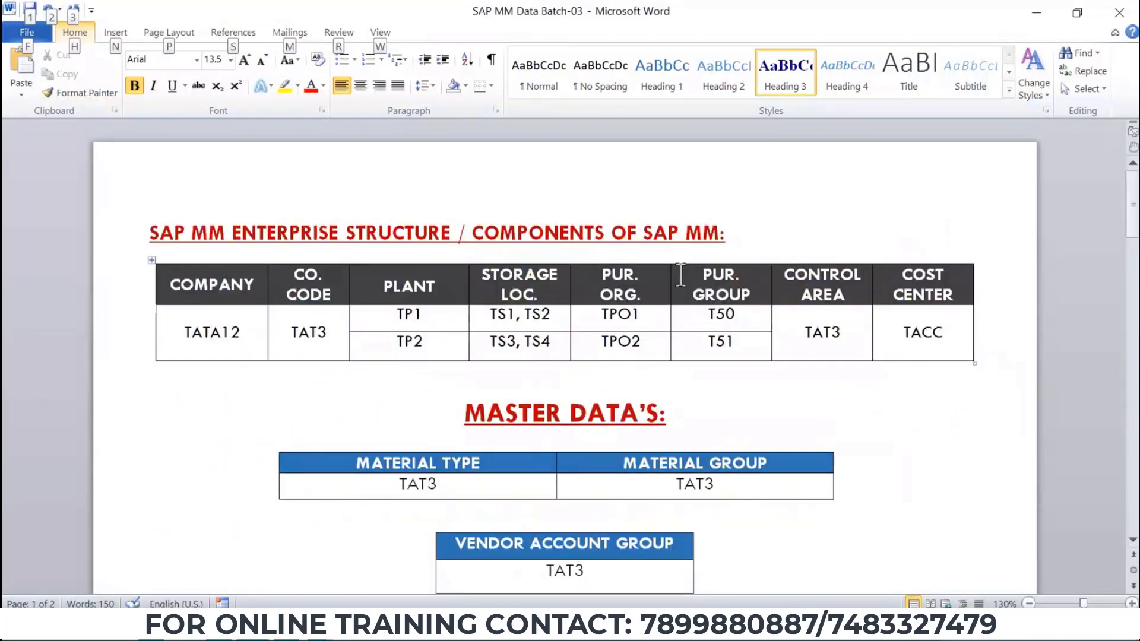
pyautogui.scroll(-10, 681, 279)
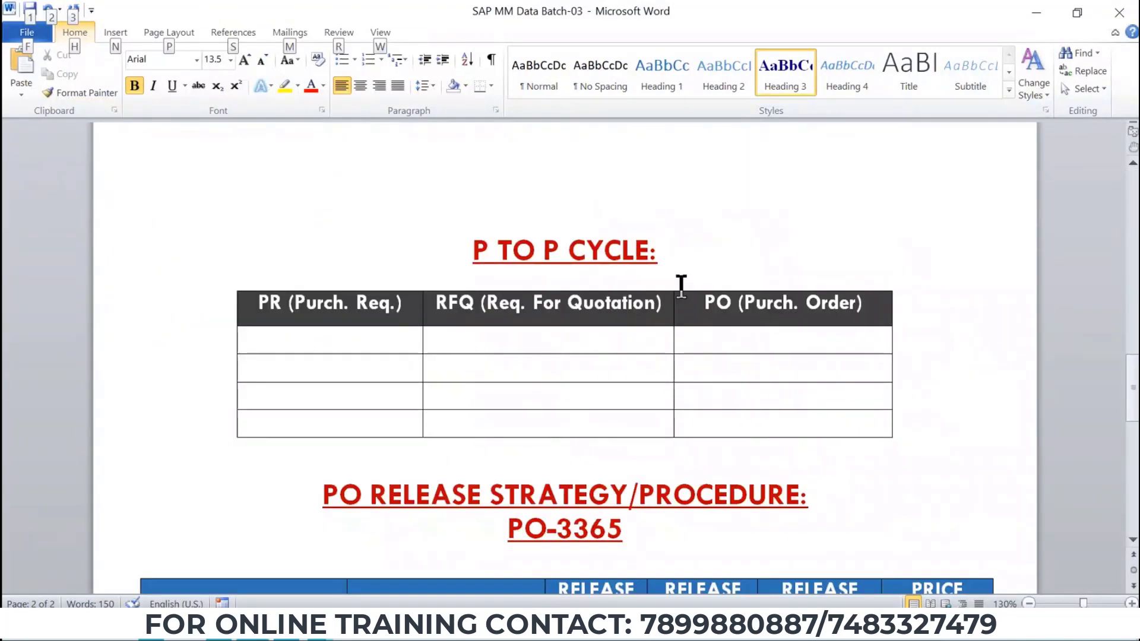
pyautogui.hotkey('alt', 'Tab')
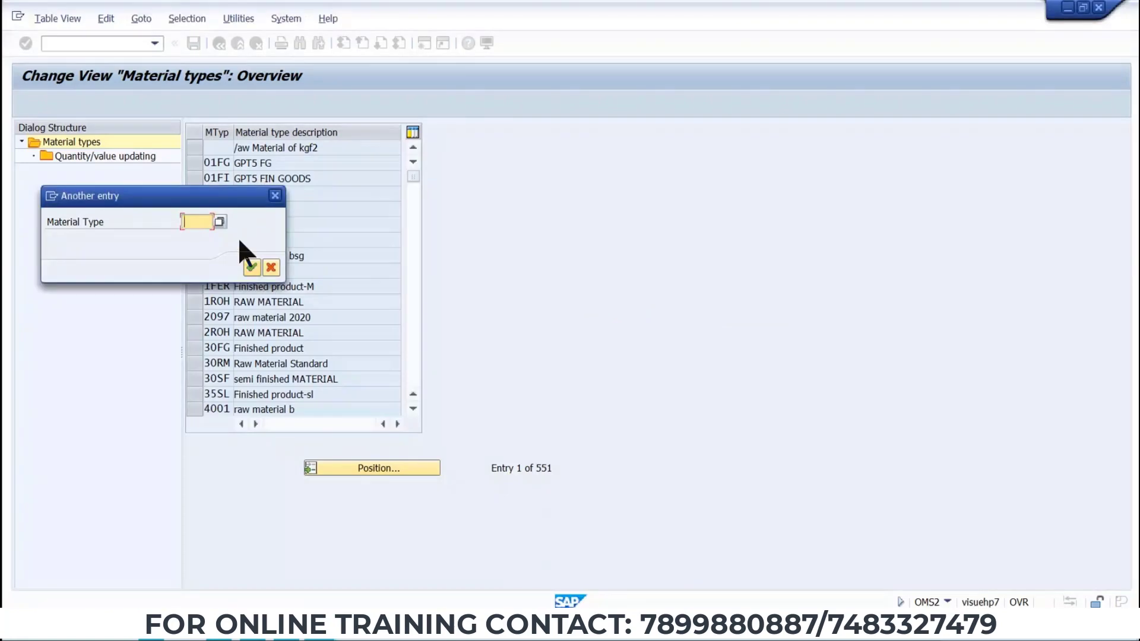
# Position the material types list at material type TAT3.
pyautogui.write('TAT3')
pyautogui.press('Return')
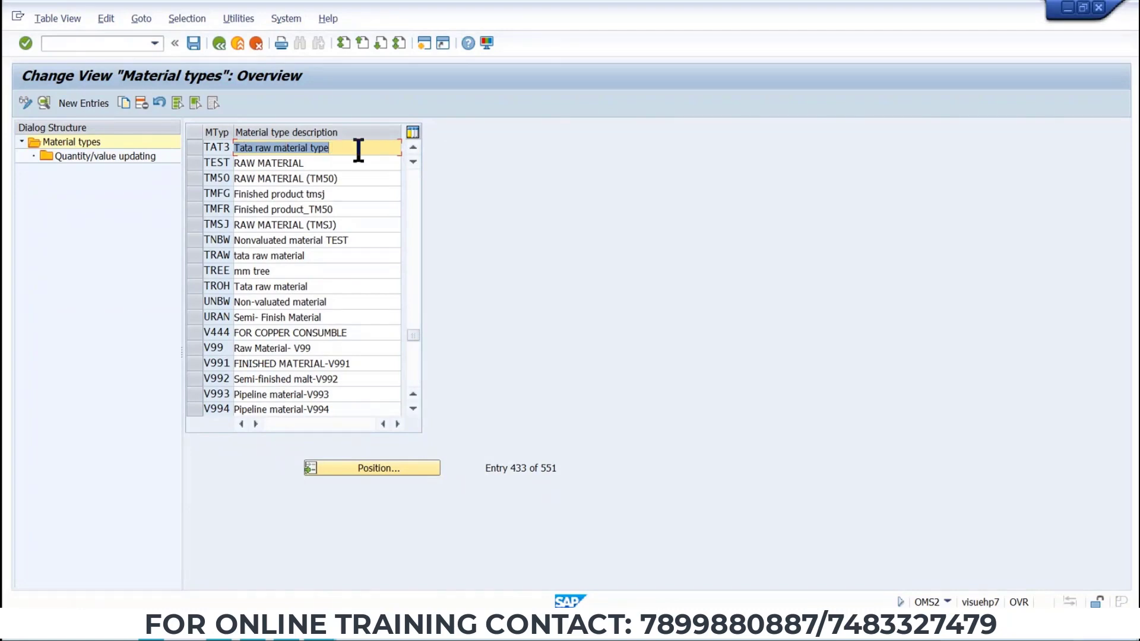
# Rename the TAT3 material type description to TATA MAT TYPE and save it under the customizing request.
pyautogui.click(327, 148)
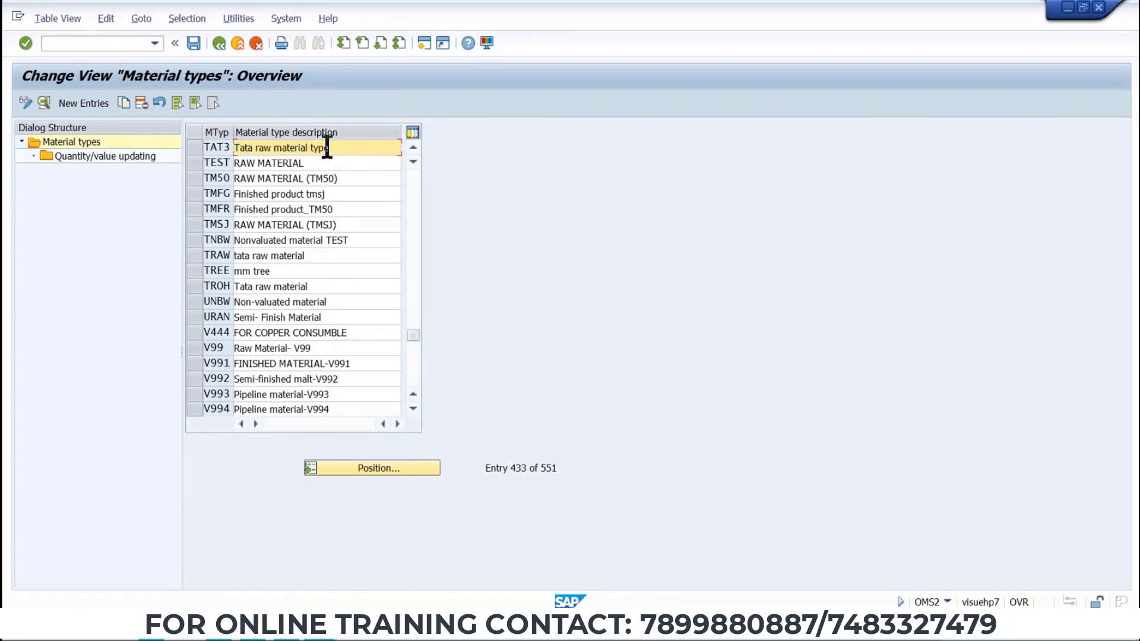
pyautogui.moveTo(327, 148); pyautogui.dragTo(260, 149)
pyautogui.write('r')
pyautogui.press('BackSpace')
pyautogui.press('BackSpace')
pyautogui.write('raw')
pyautogui.press('BackSpace')
pyautogui.press('BackSpace')
pyautogui.press('BackSpace')
pyautogui.press('BackSpace')
pyautogui.press('BackSpace')
pyautogui.press('BackSpace')
pyautogui.press('BackSpace')
pyautogui.press('BackSpace')
pyautogui.write('TATA MAT TYPE')
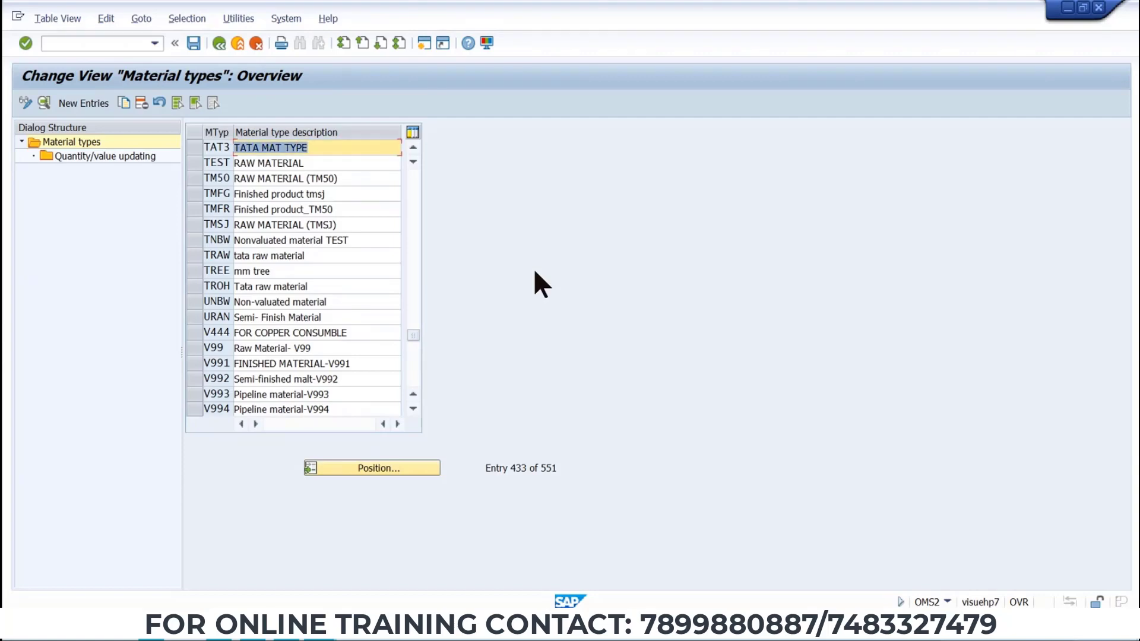
pyautogui.hotkey('ctrl', 's')
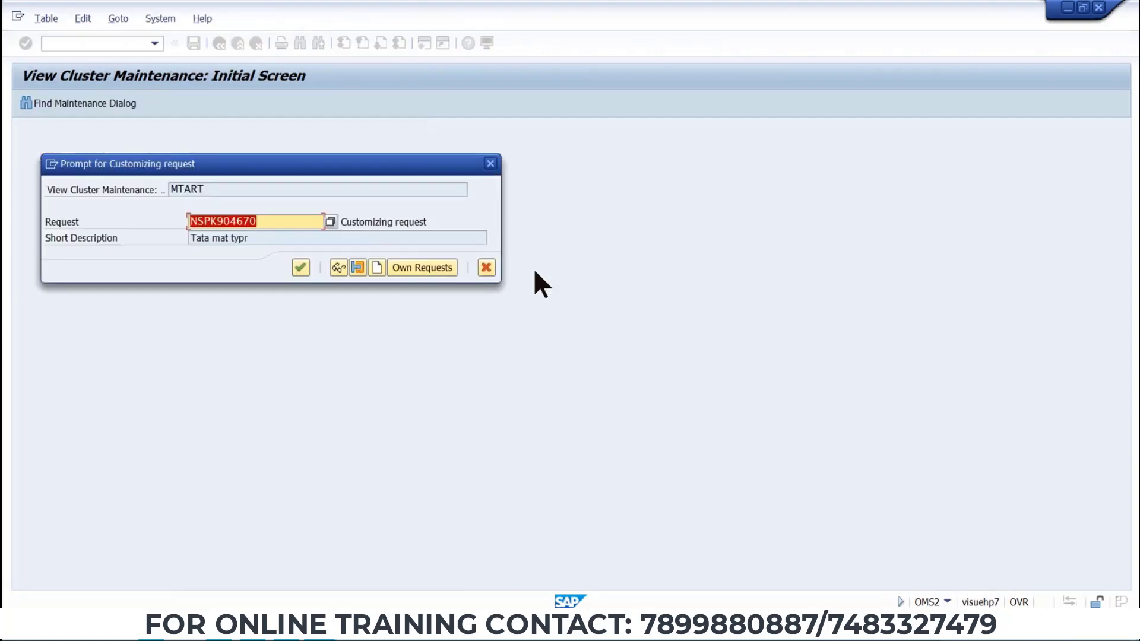
pyautogui.click(301, 267)
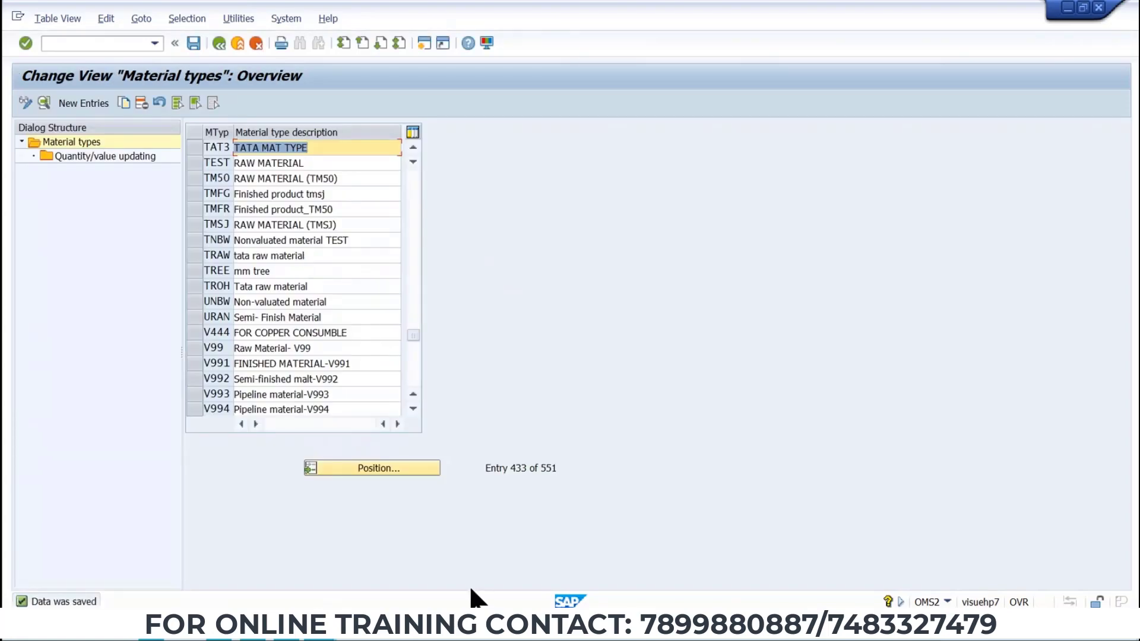
# Return to the Create Material screen and browse the material type list again.
pyautogui.hotkey('alt', 'Tab')
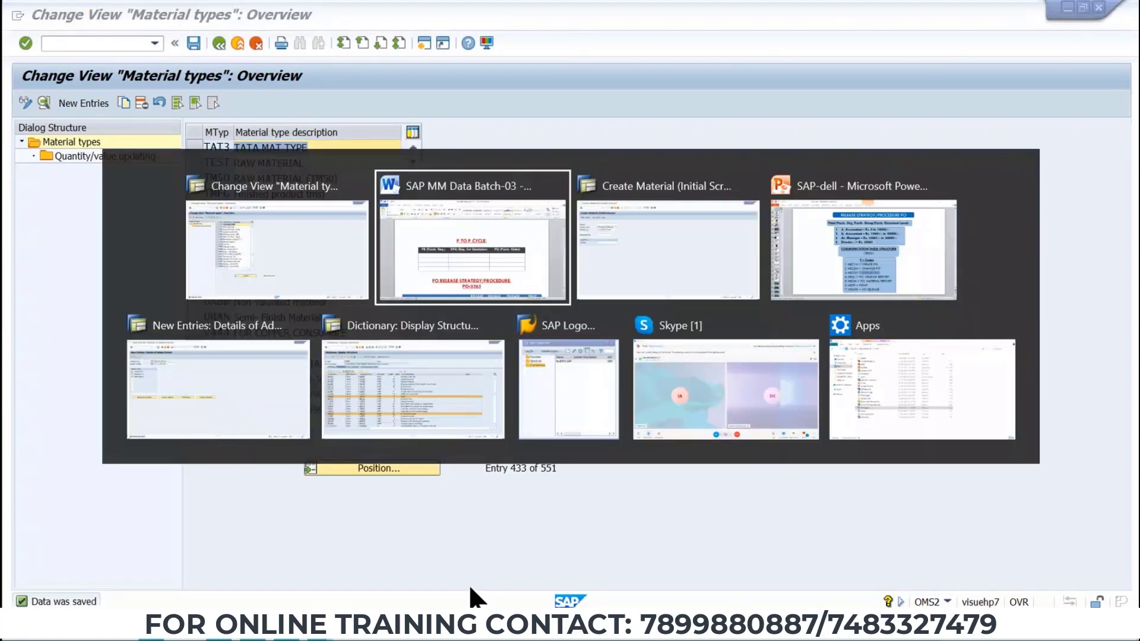
pyautogui.click(209, 401)
pyautogui.hotkey('alt', 'Tab')
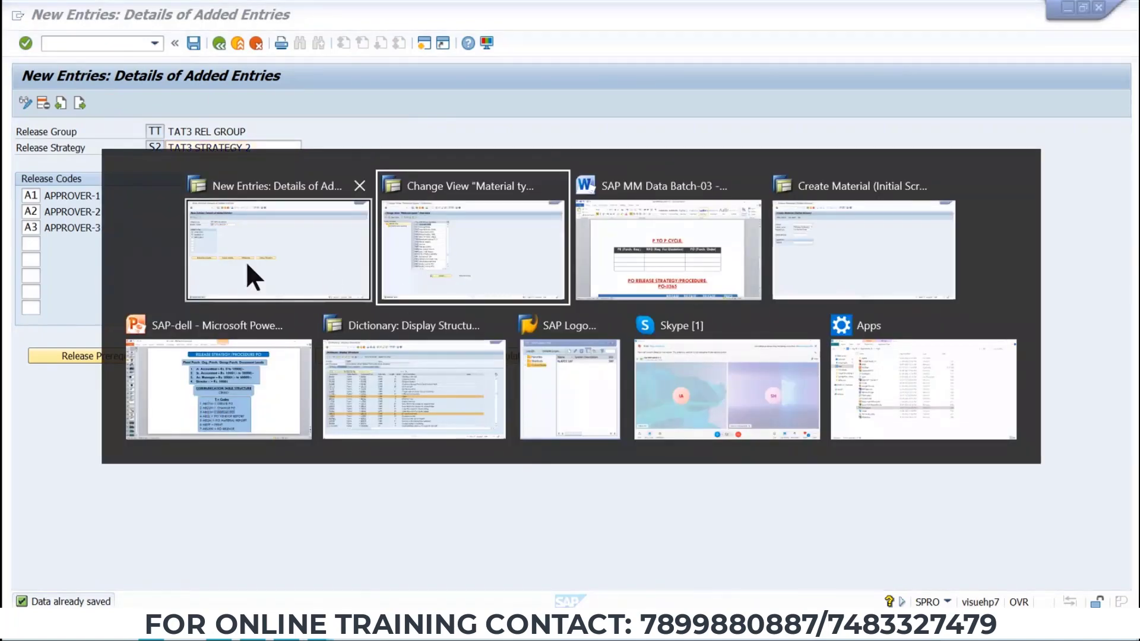
pyautogui.click(813, 255)
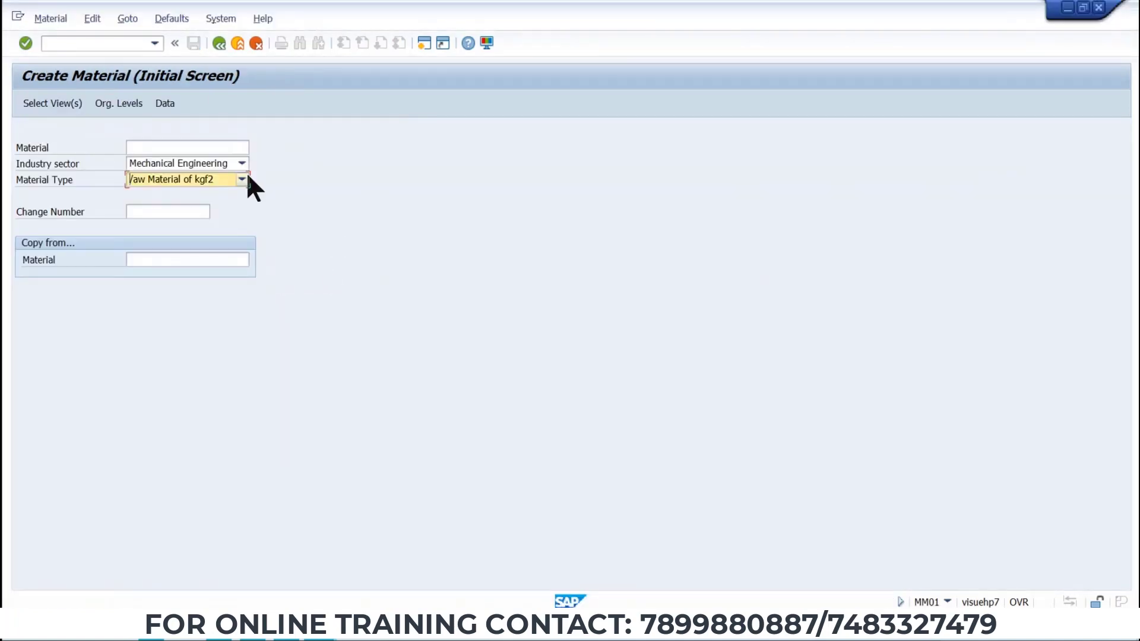
pyautogui.press('t')
pyautogui.press('t')
pyautogui.click(244, 179)
pyautogui.scroll(2, 183, 233)
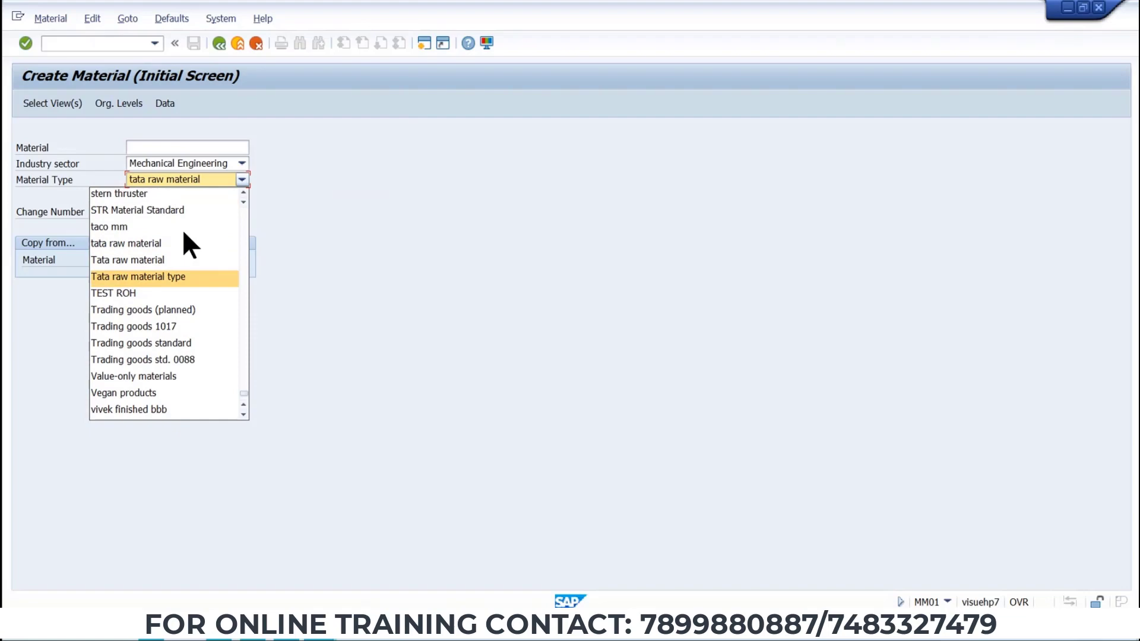
pyautogui.scroll(3, 183, 229)
pyautogui.click(164, 54)
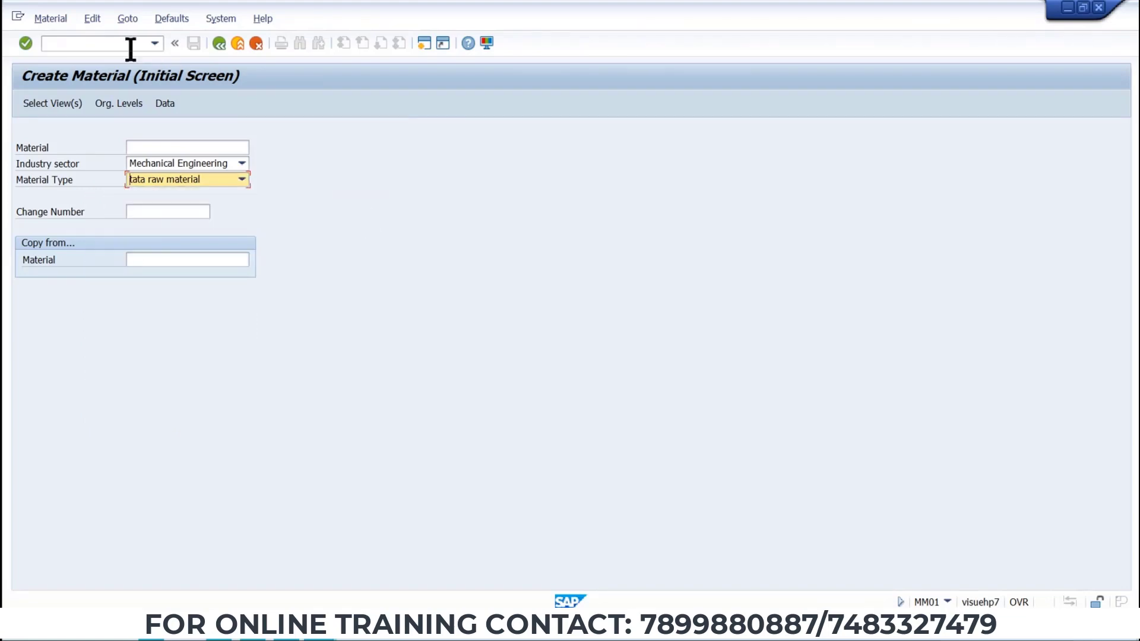
# Restart MM01 and set the industry sector to Mechanical Engineering.
pyautogui.click(131, 44)
pyautogui.write('/NMM01')
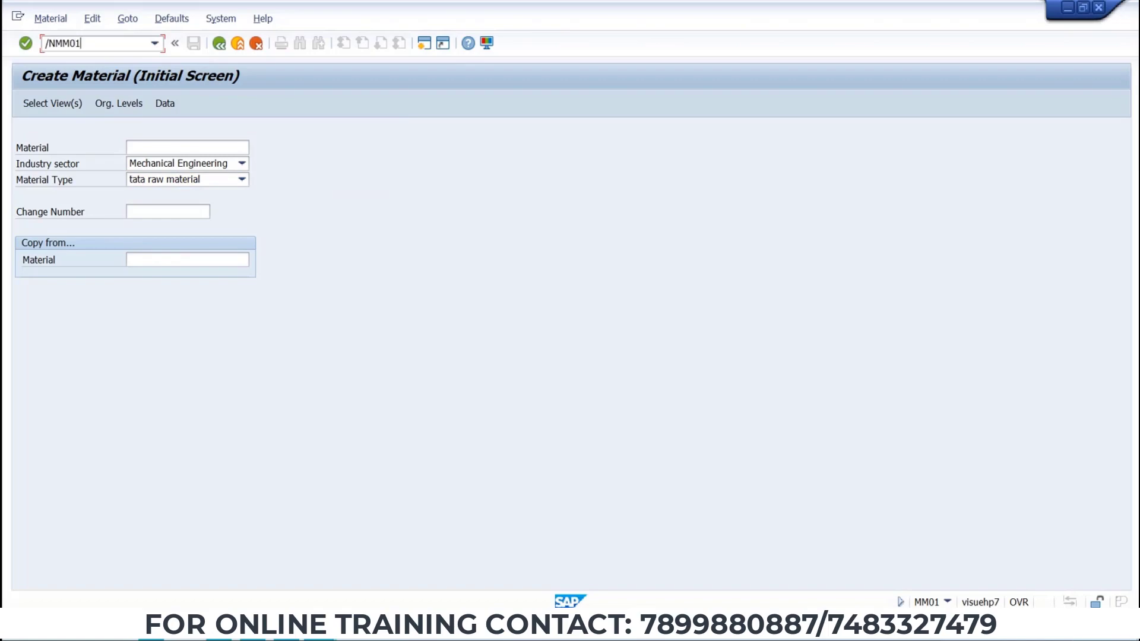
pyautogui.press('Return')
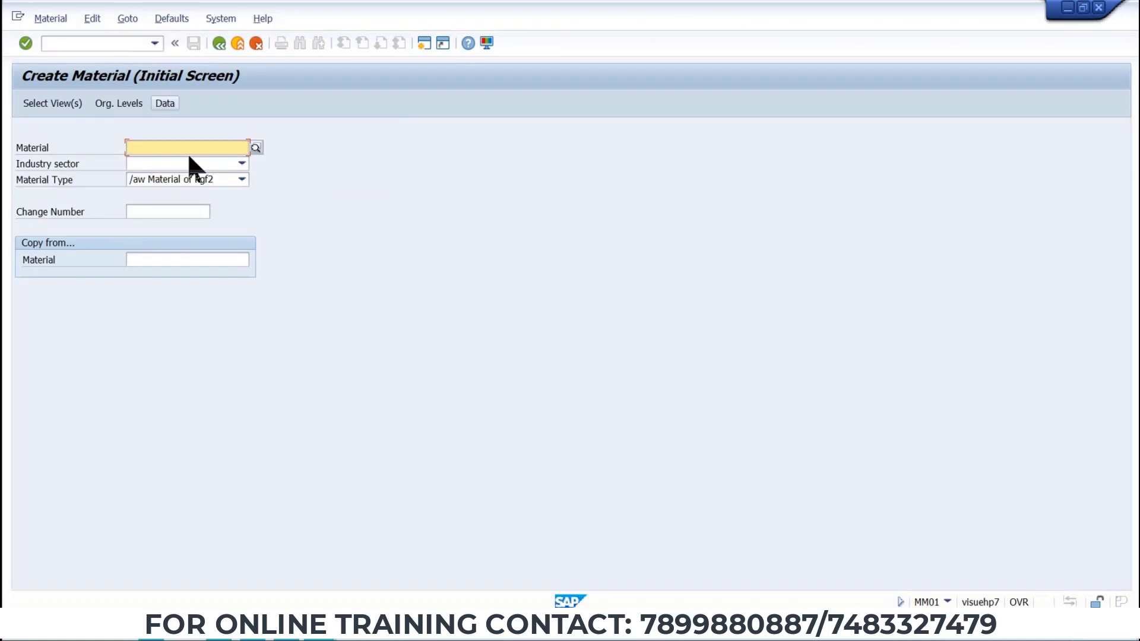
pyautogui.click(188, 162)
pyautogui.press('Down')
pyautogui.press('Down')
pyautogui.press('Down')
pyautogui.press('Down')
pyautogui.press('Down')
pyautogui.press('Down')
pyautogui.press('Down')
pyautogui.press('Down')
pyautogui.press('Down')
pyautogui.press('Down')
pyautogui.press('Down')
pyautogui.press('Down')
pyautogui.press('Down')
pyautogui.press('Down')
pyautogui.press('Down')
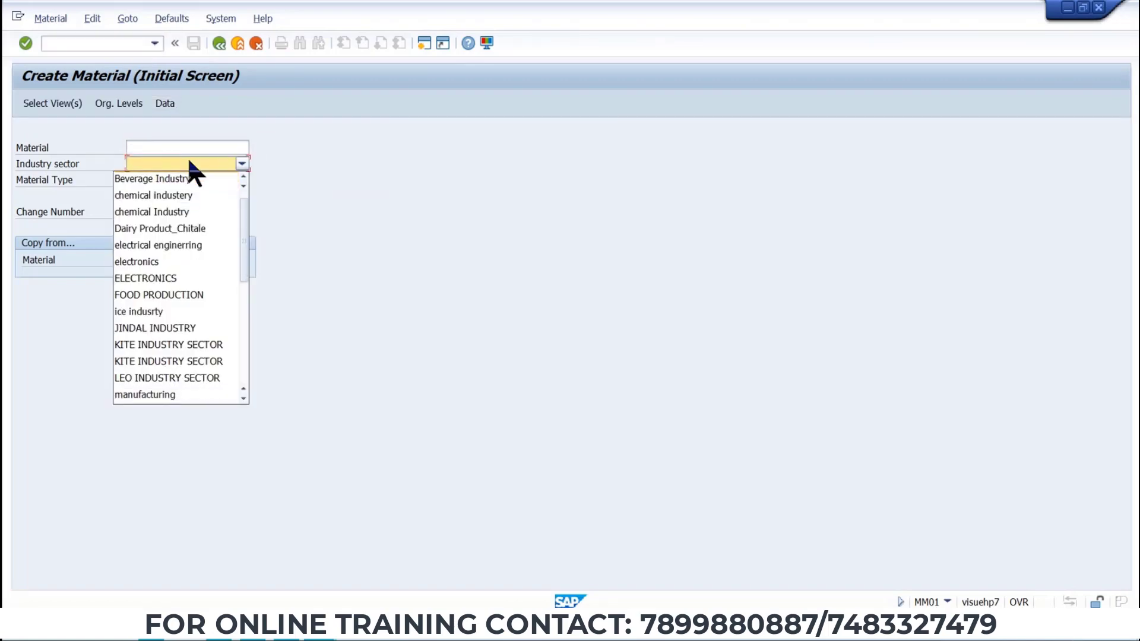
pyautogui.press('Return')
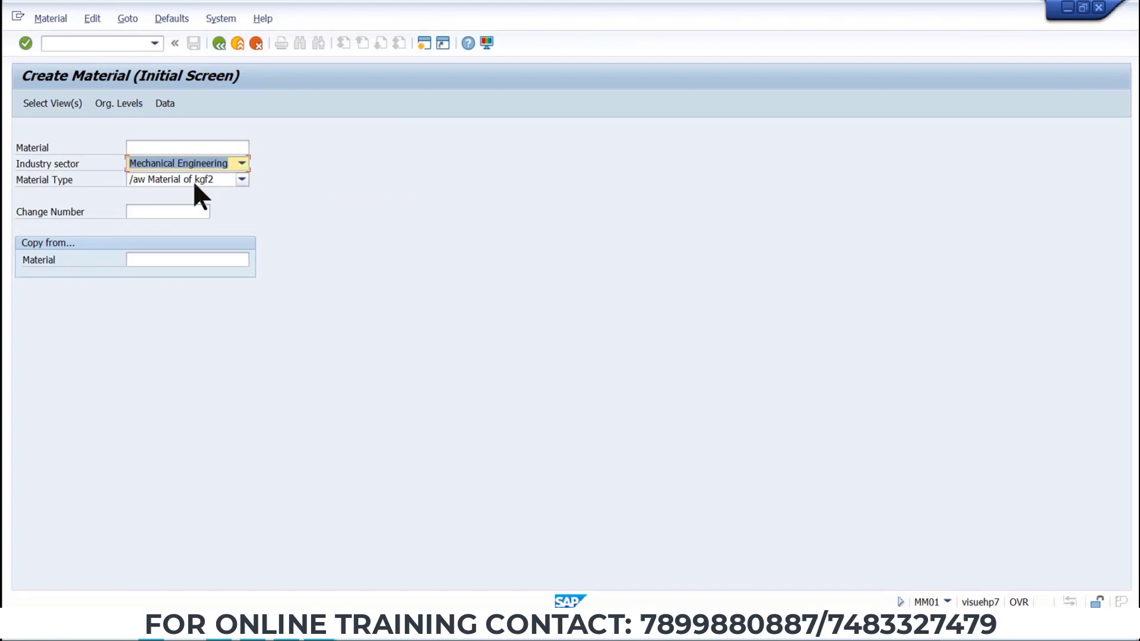
# Select material type TATA MAT TYPE and continue to view selection.
pyautogui.click(196, 180)
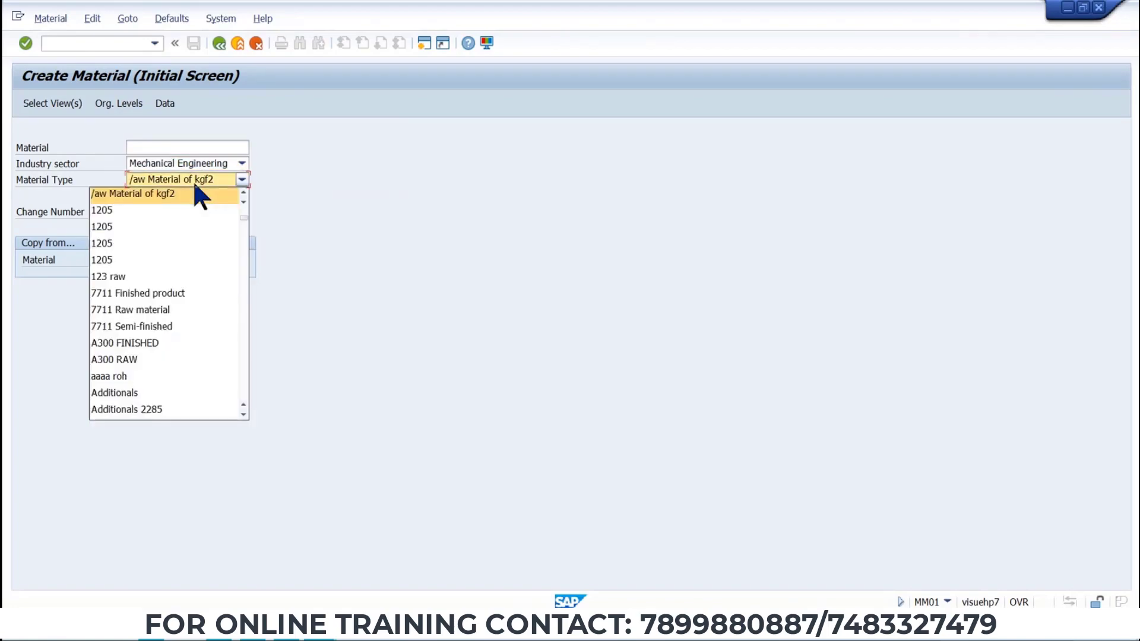
pyautogui.scroll(-10, 149, 370)
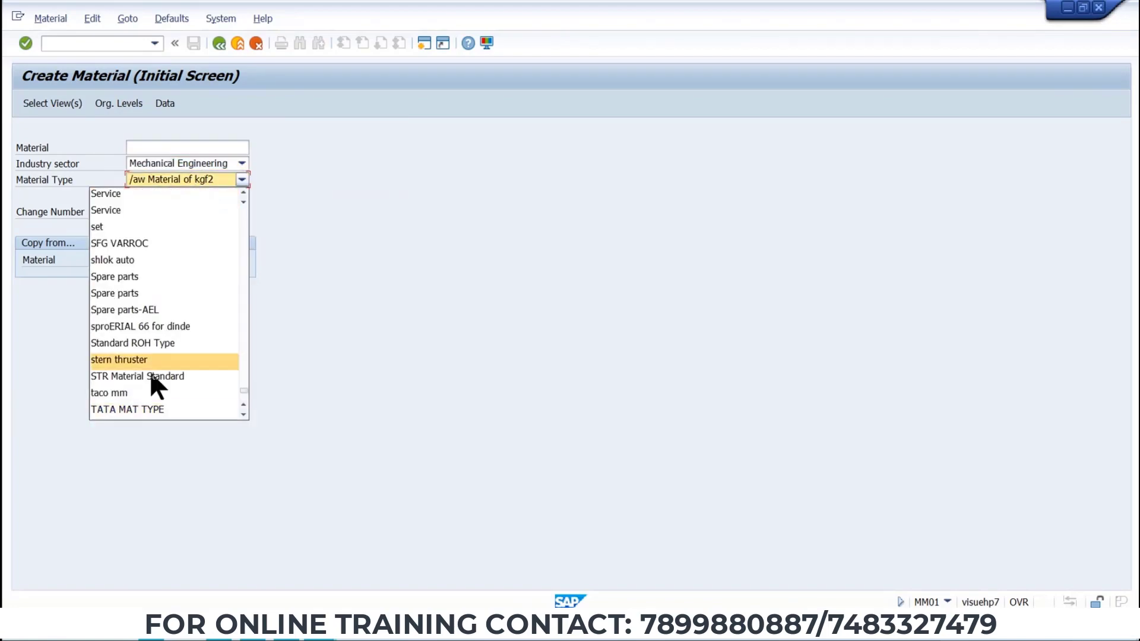
pyautogui.click(137, 411)
pyautogui.press('Return')
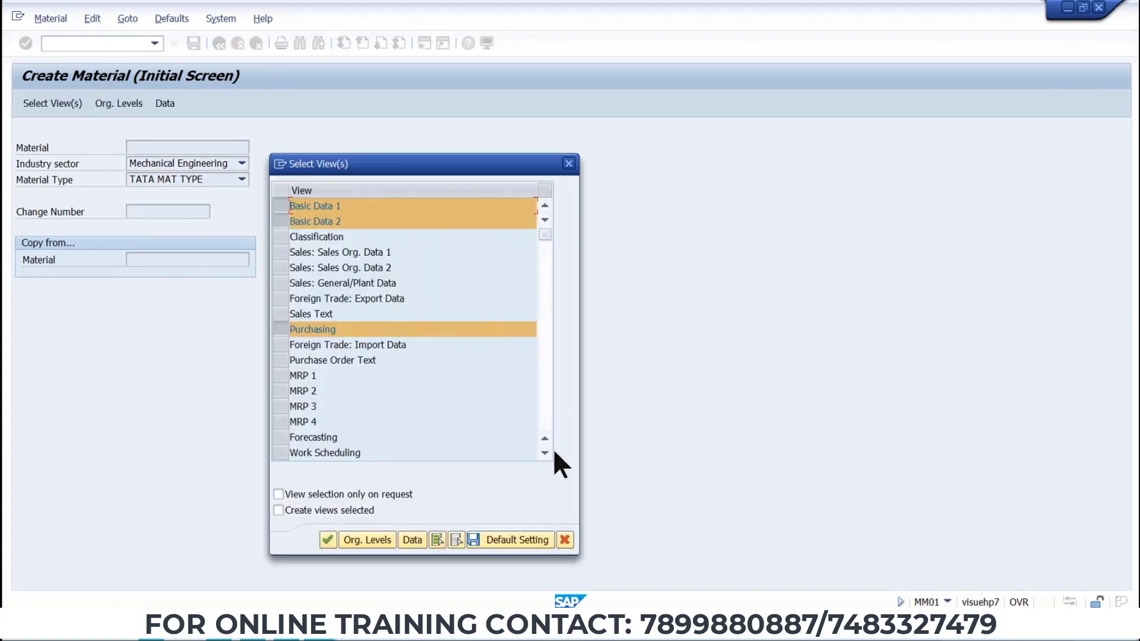
# Confirm the selected views Basic Data 1 and 2, Purchasing, and General Plant Data / Storage 1 and 2.
pyautogui.click(545, 453)
pyautogui.scroll(-2, 547, 453)
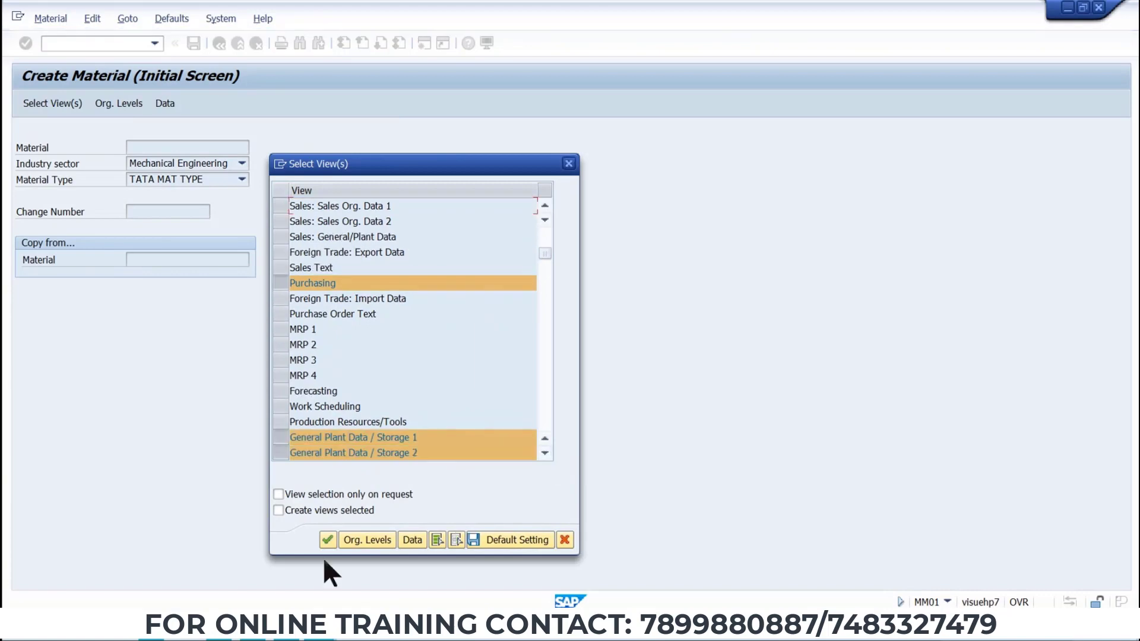
pyautogui.press('Return')
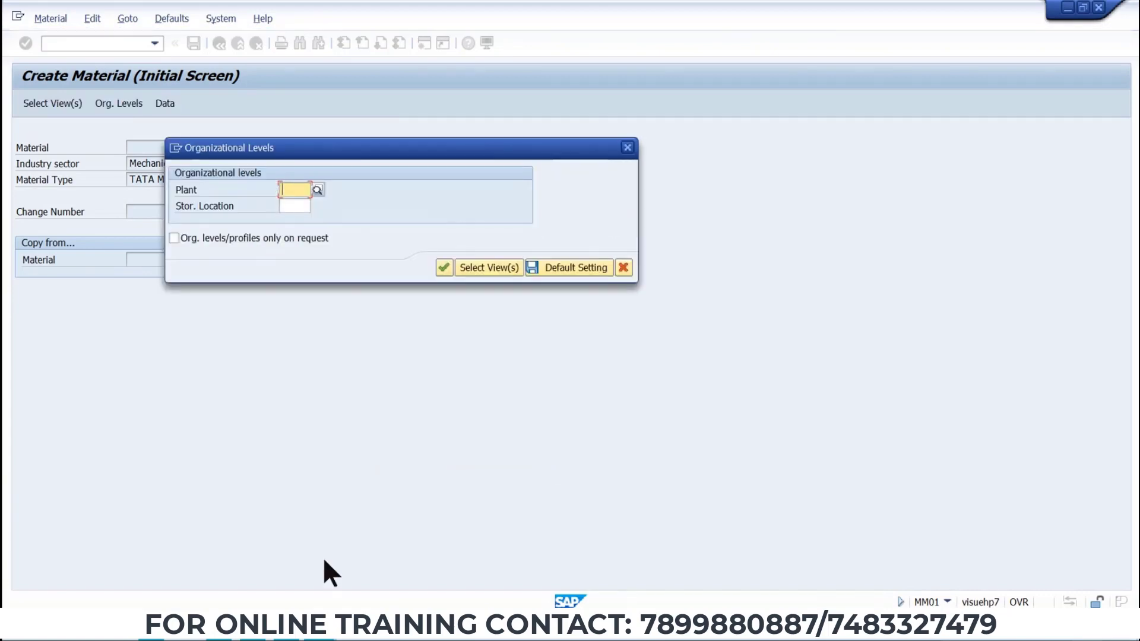
# Enter plant TP1 in the organizational levels and move to the storage location field.
pyautogui.write('TT')
pyautogui.write('TP1')
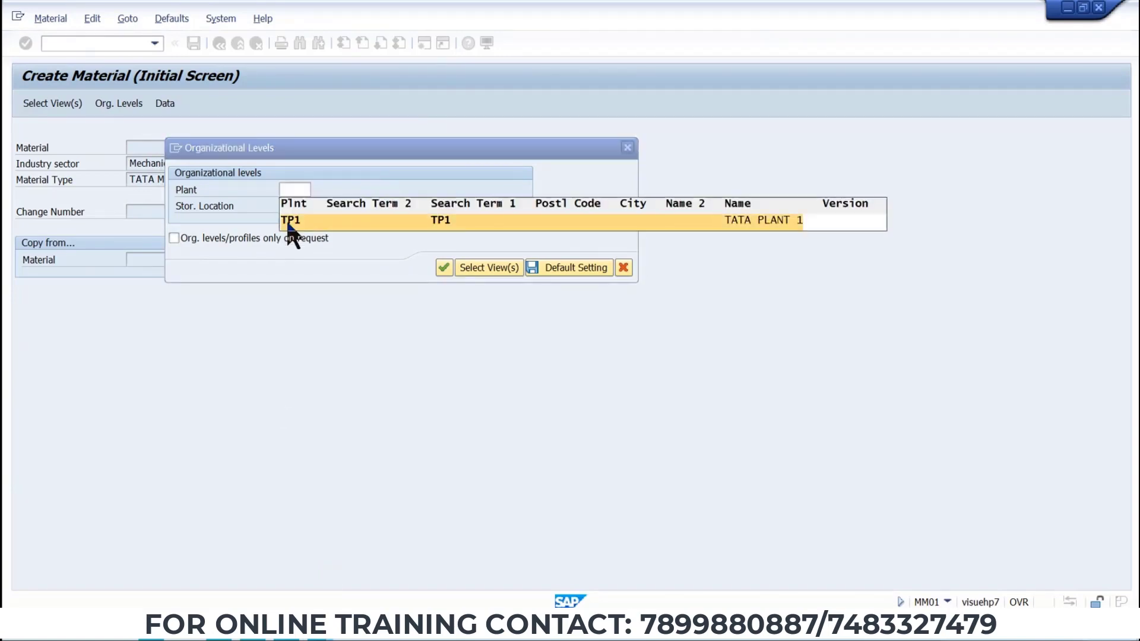
pyautogui.click(286, 221)
pyautogui.click(288, 206)
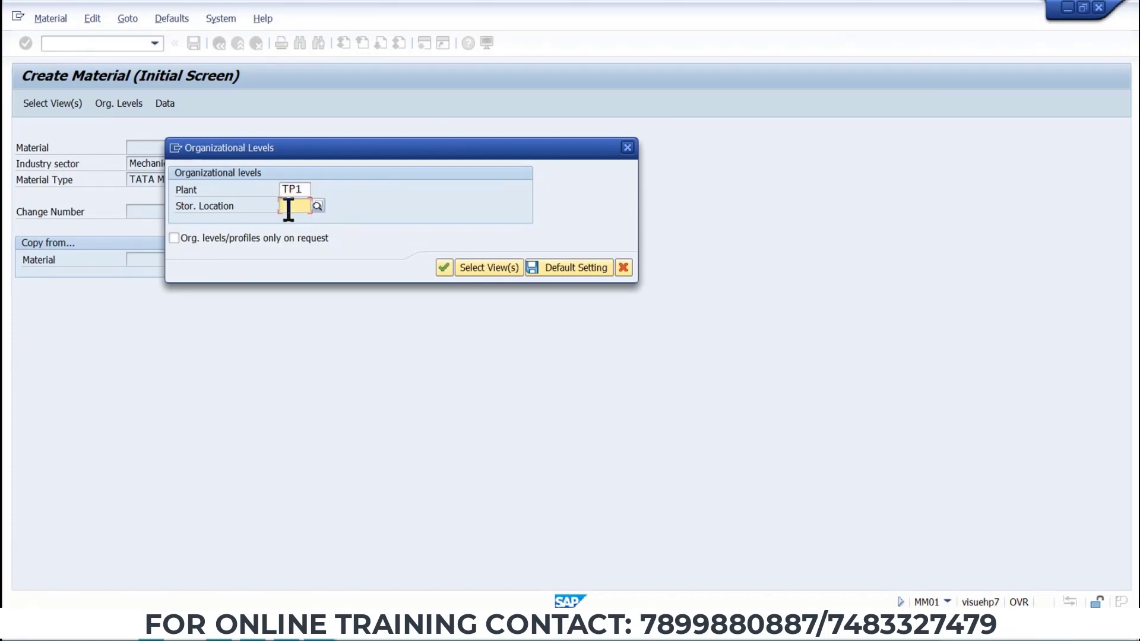
# Check the storage locations for plant TP1 in the Word data sheet's enterprise structure table.
pyautogui.hotkey('alt', 'Tab')
pyautogui.hotkey('alt', 'Tab')
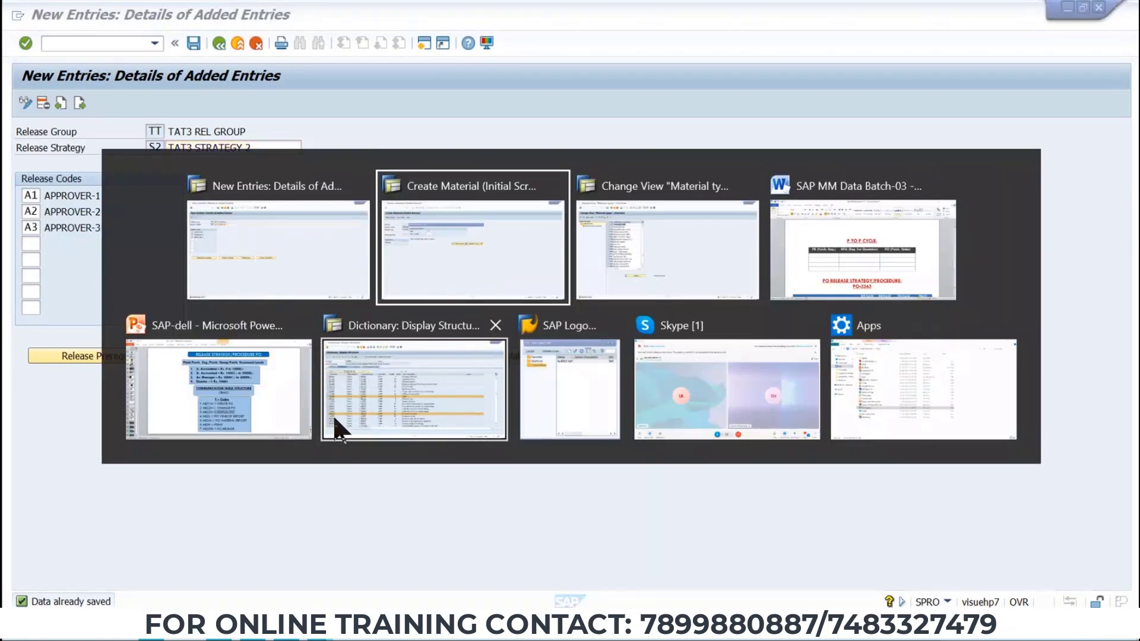
pyautogui.click(797, 269)
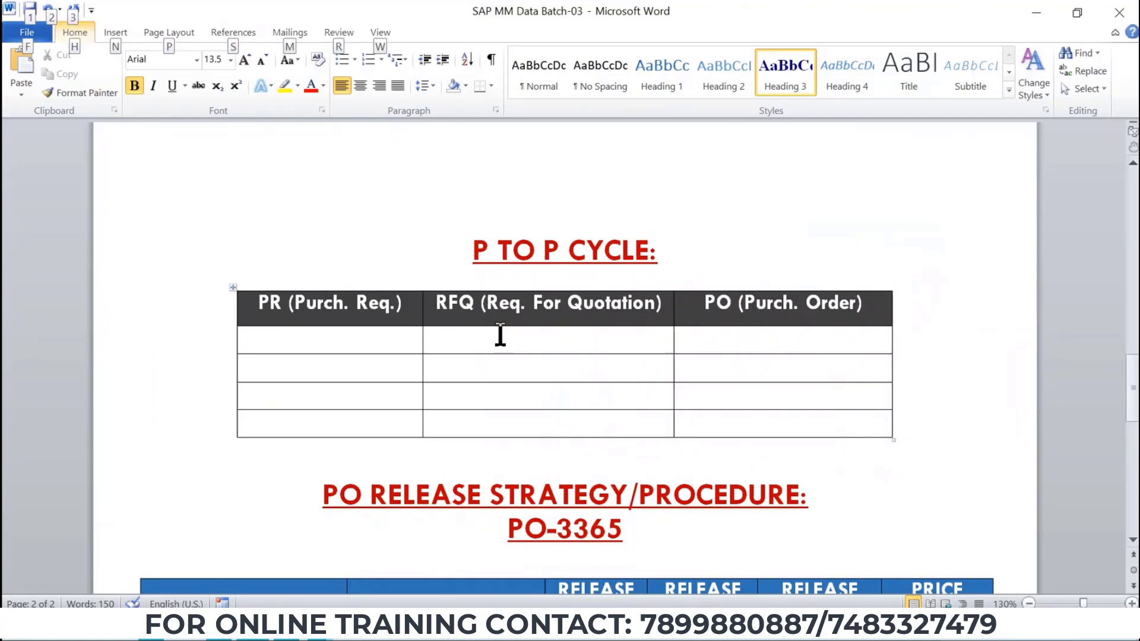
pyautogui.scroll(15, 500, 335)
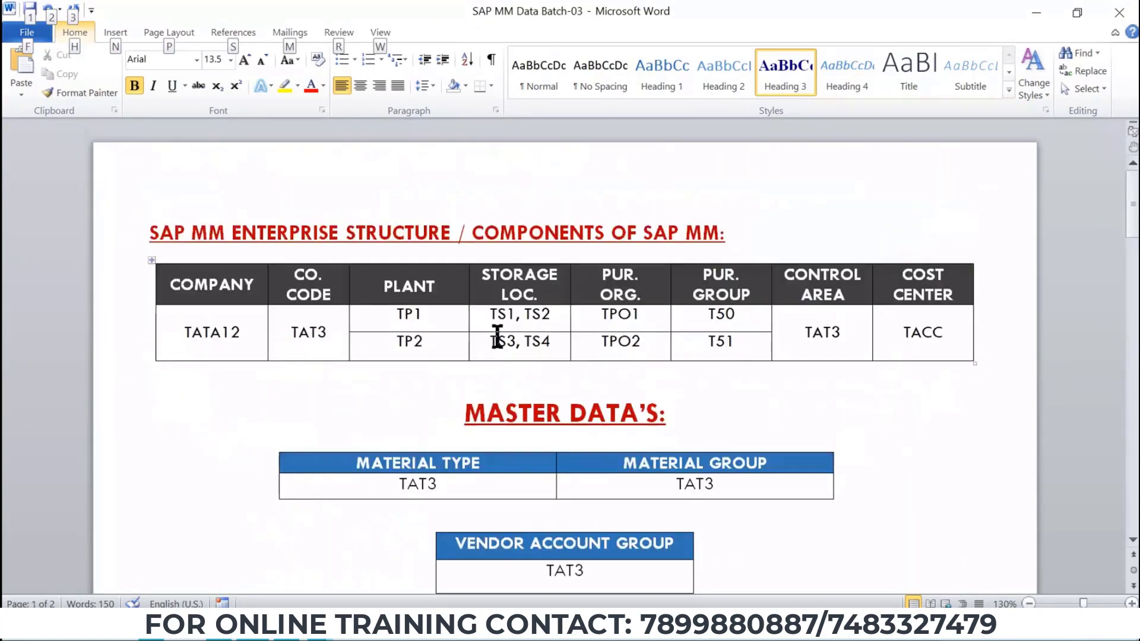
pyautogui.scroll(-15, 498, 336)
pyautogui.hotkey('alt', 'Tab')
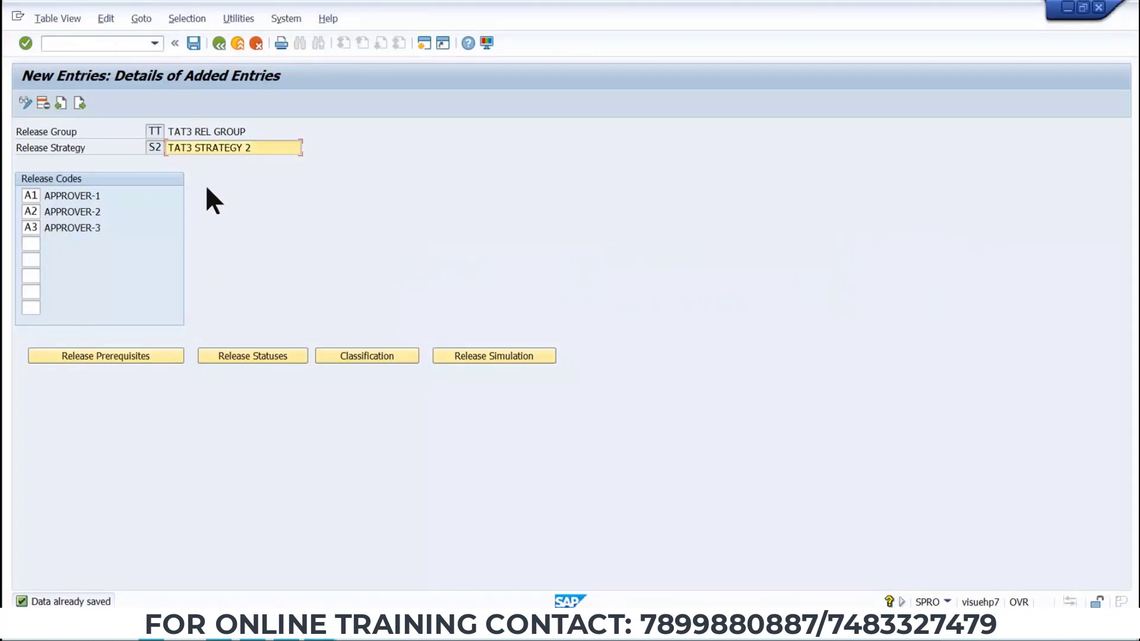
pyautogui.hotkey('alt', 'Tab')
pyautogui.click(686, 229)
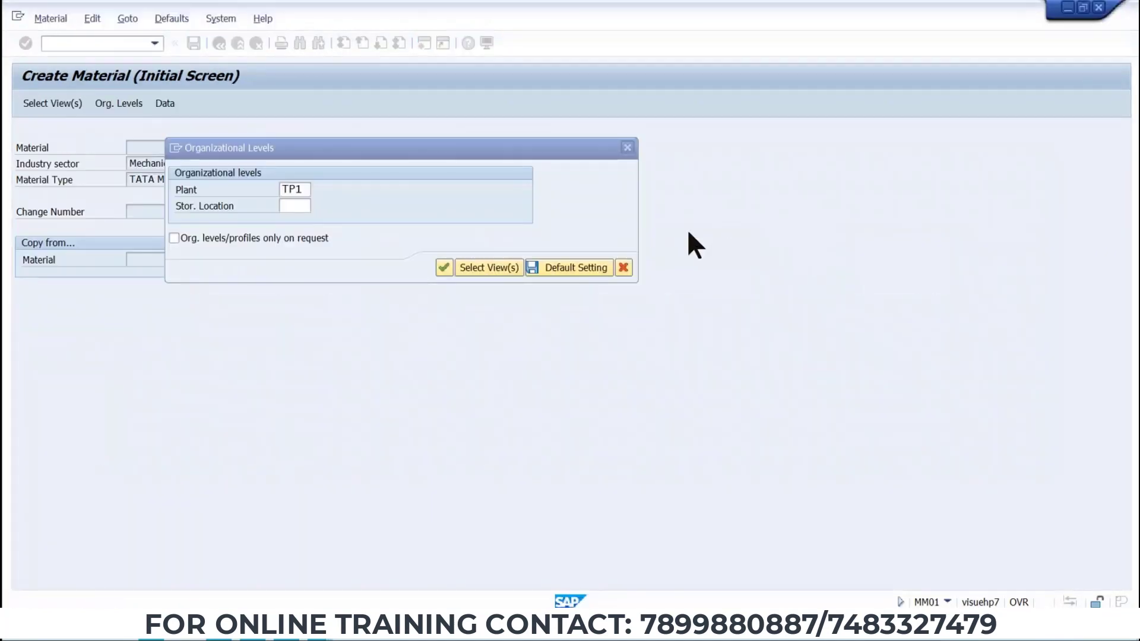
# Enter storage location TS1 for plant TP1 and continue into the material's data views.
pyautogui.hotkey('alt', 'space')
pyautogui.press('Escape')
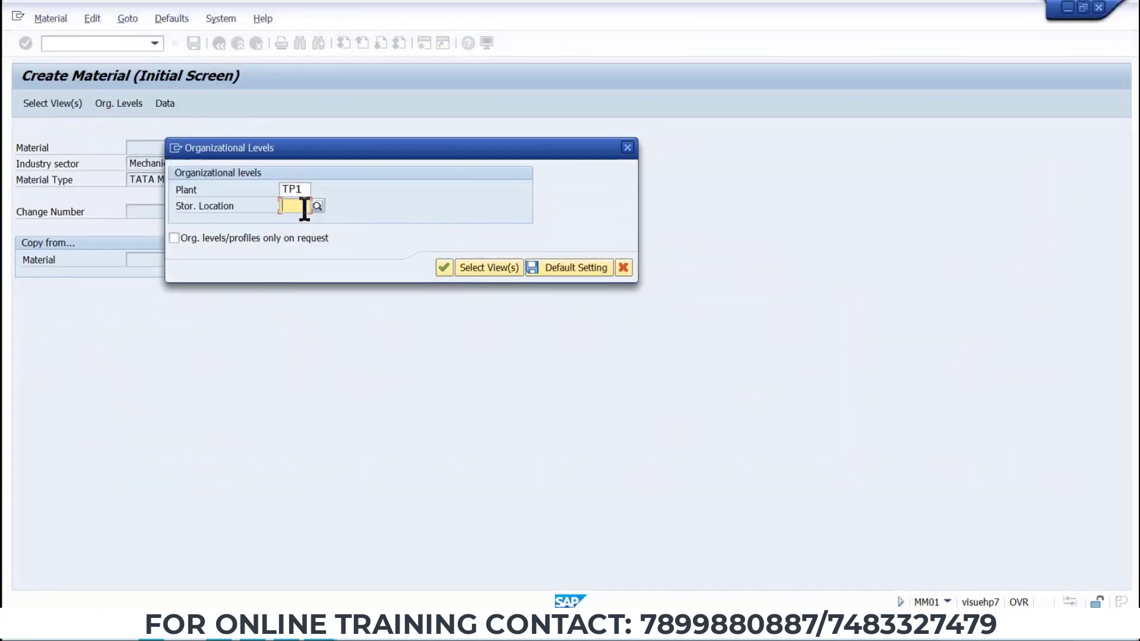
pyautogui.write('TS1')
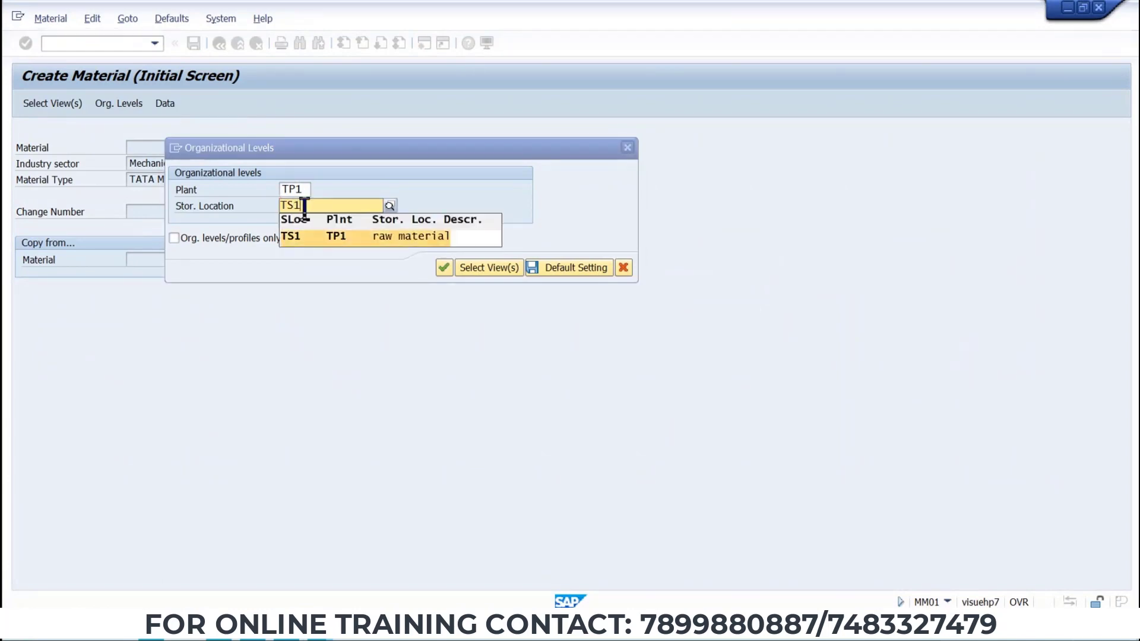
pyautogui.press('Return')
pyautogui.press('Return')
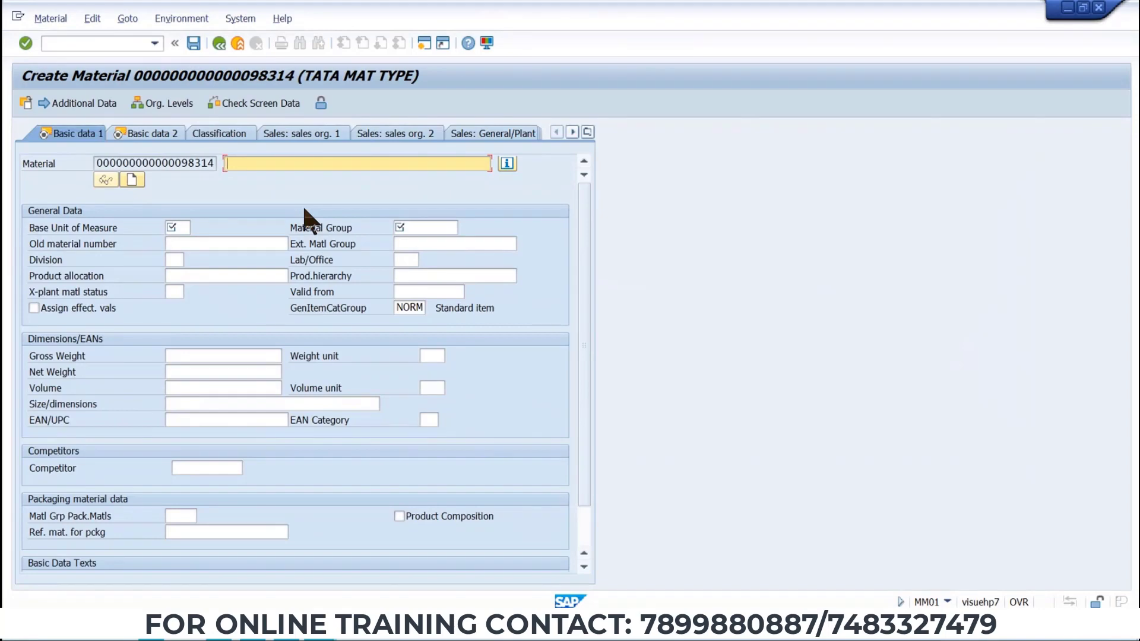
# Enter the material description TAT3 MAT FOR REL PO.
pyautogui.write('TAT3 MAT FOR REL PO')
# Set the base unit of measure to kg and the material group to TAT3.
pyautogui.click(177, 227)
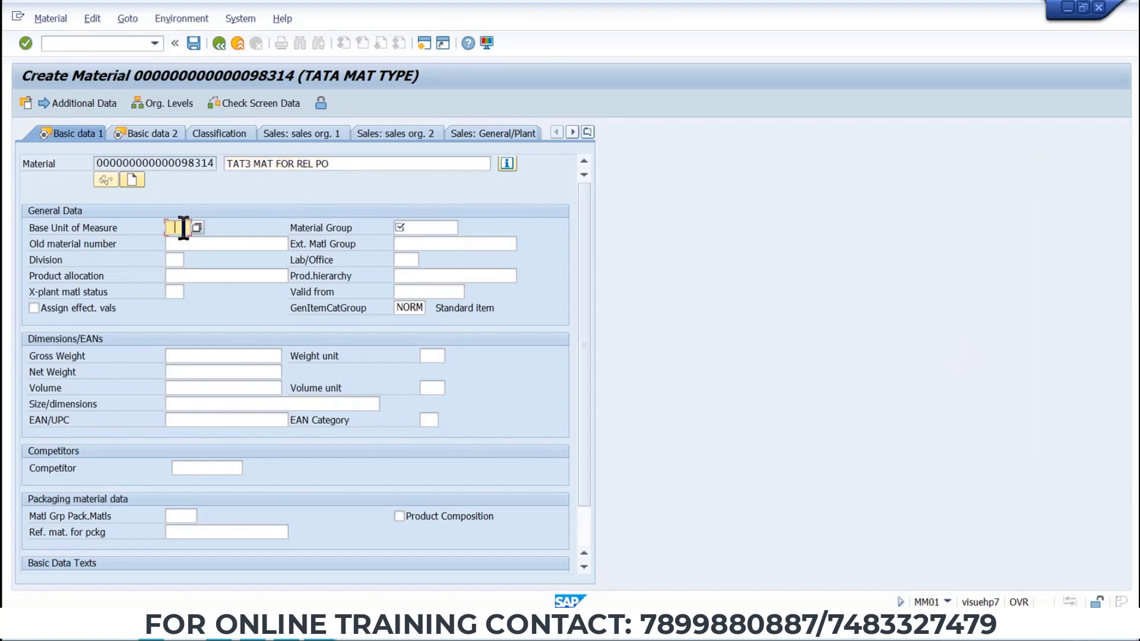
pyautogui.click(179, 257)
pyautogui.click(450, 228)
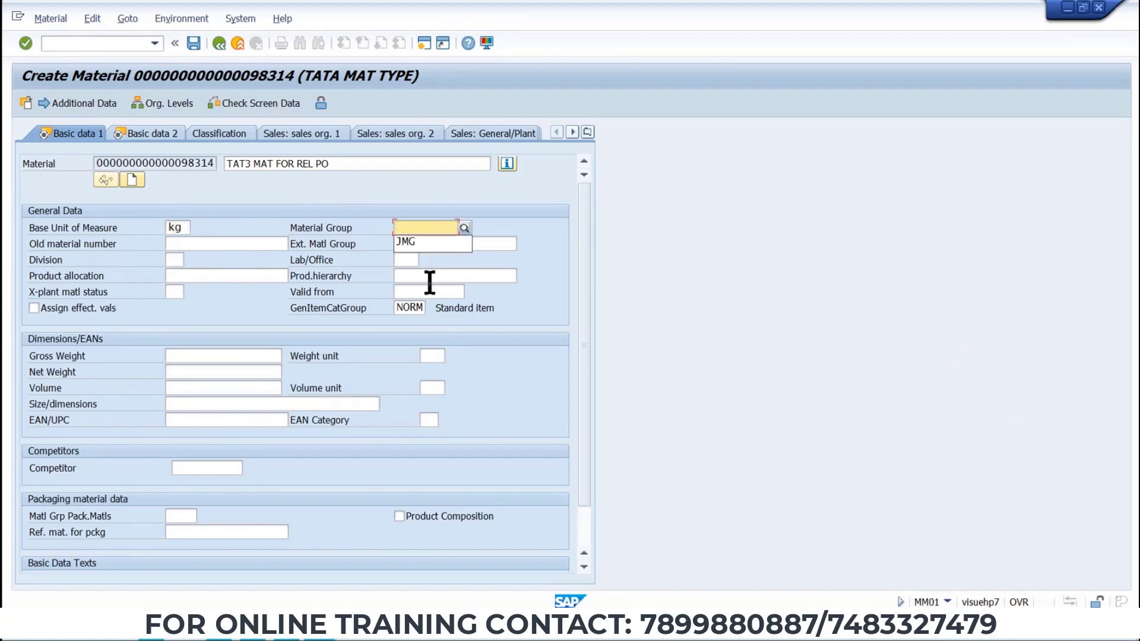
pyautogui.hotkey('alt', 'Tab')
pyautogui.hotkey('alt', 'Tab')
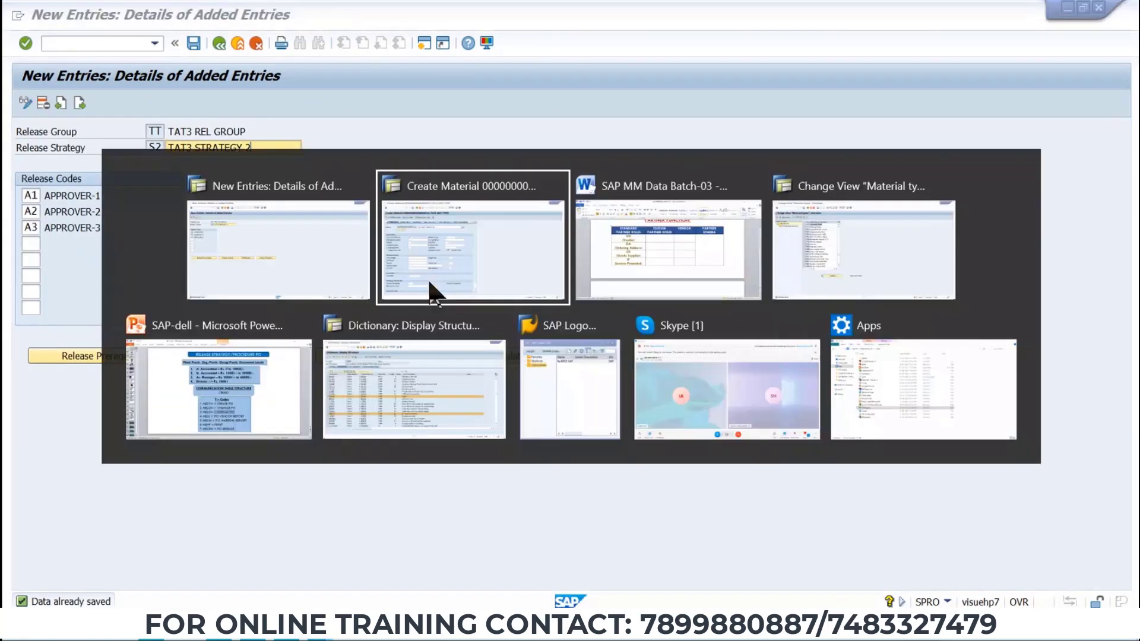
pyautogui.click(420, 227)
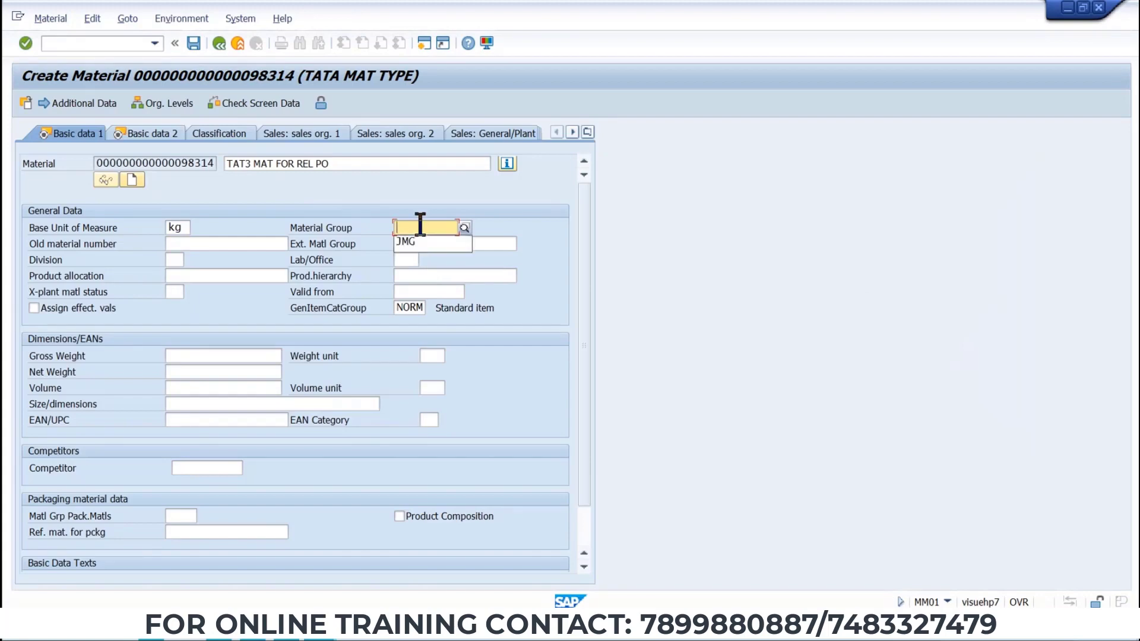
pyautogui.write('TAT3')
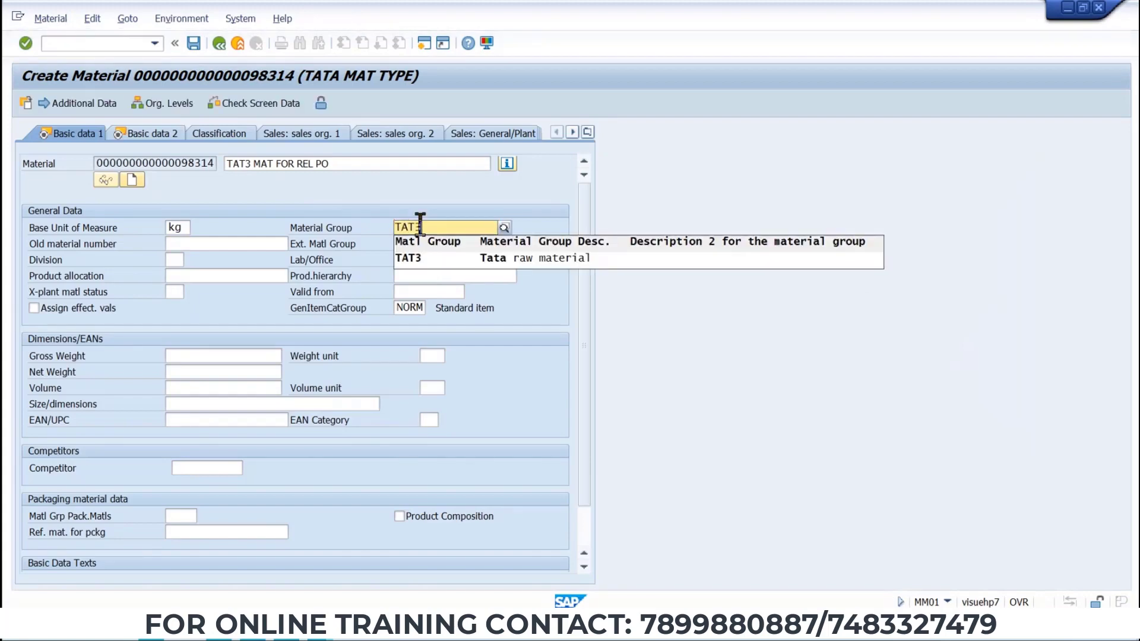
pyautogui.press('Return')
pyautogui.press('Return')
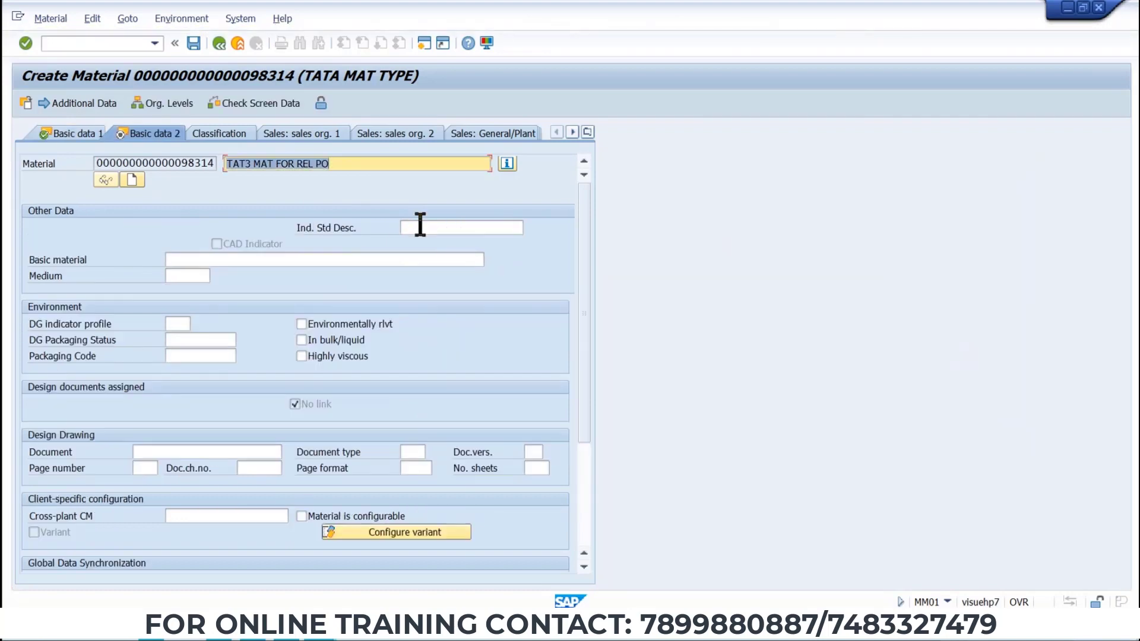
# Continue through the remaining views to Accounting 1 and set price control to S.
pyautogui.press('Return')
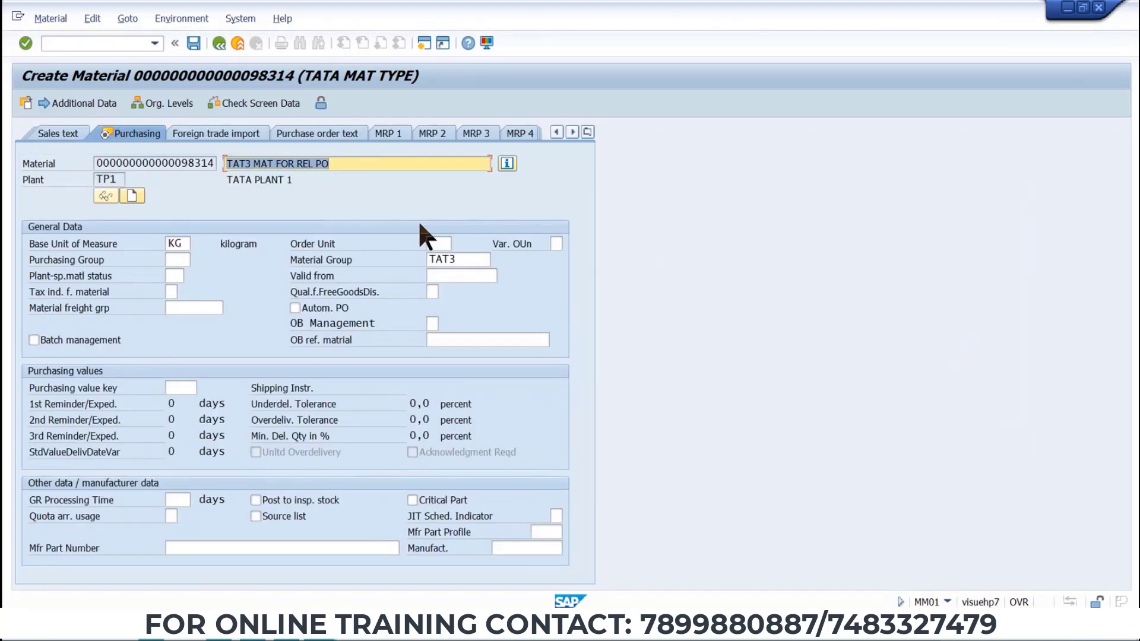
pyautogui.press('Return')
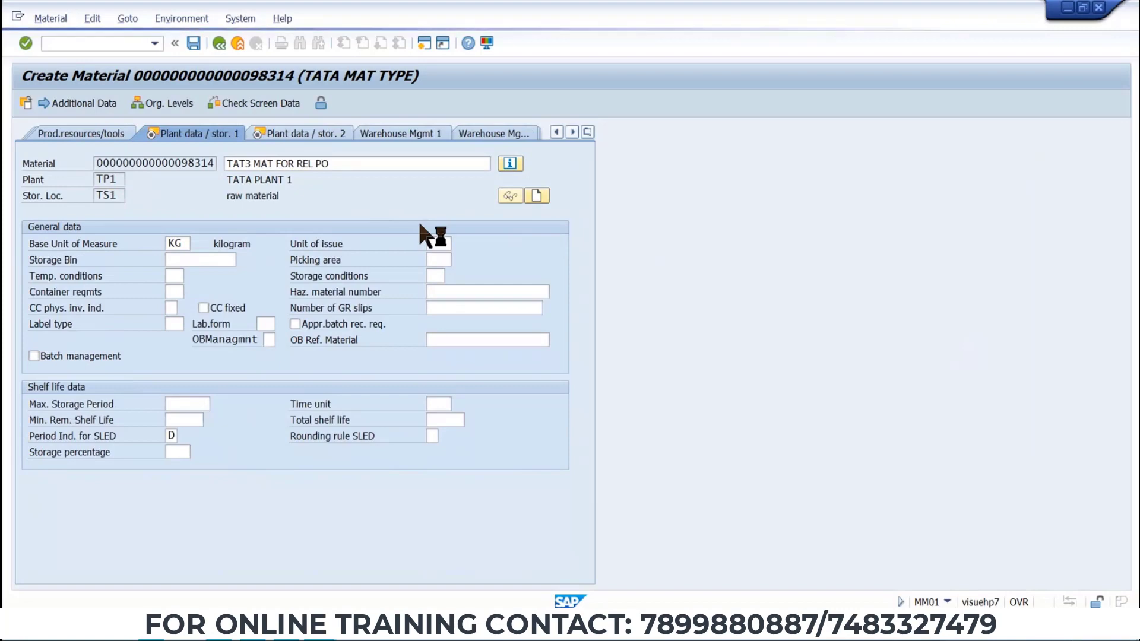
pyautogui.press('Return')
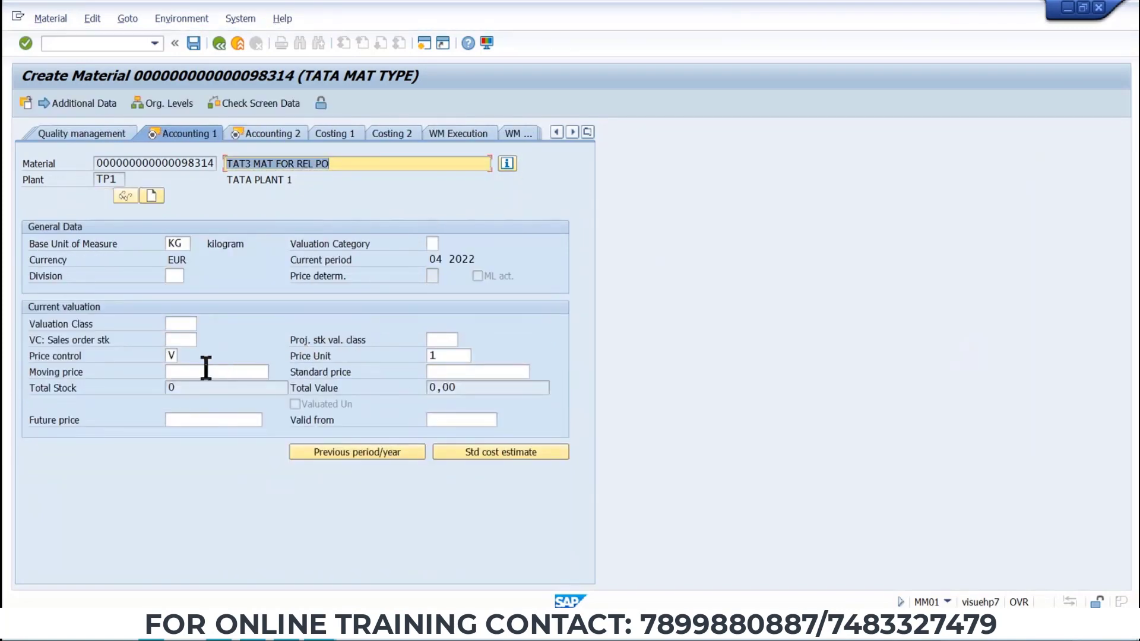
pyautogui.click(173, 355)
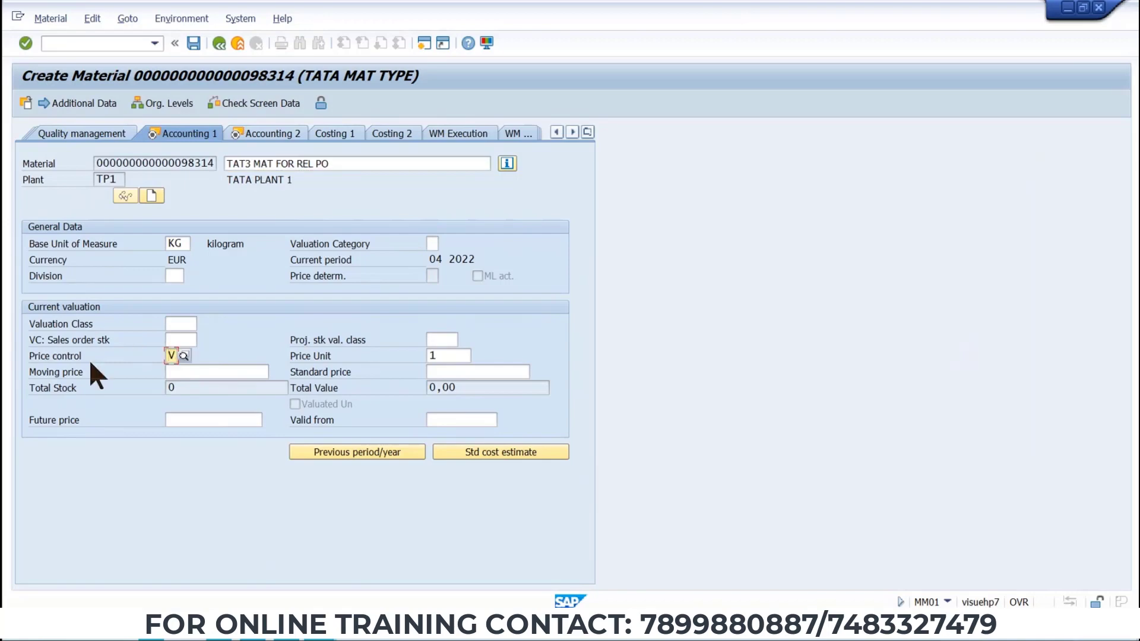
pyautogui.press('BackSpace')
pyautogui.write('S')
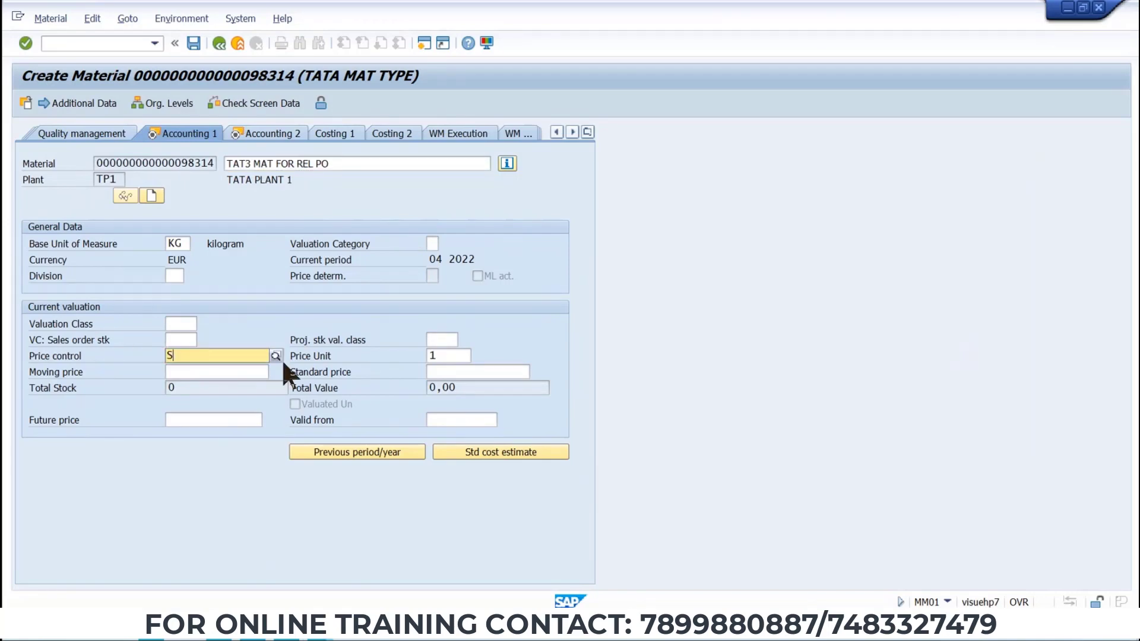
pyautogui.press('Return')
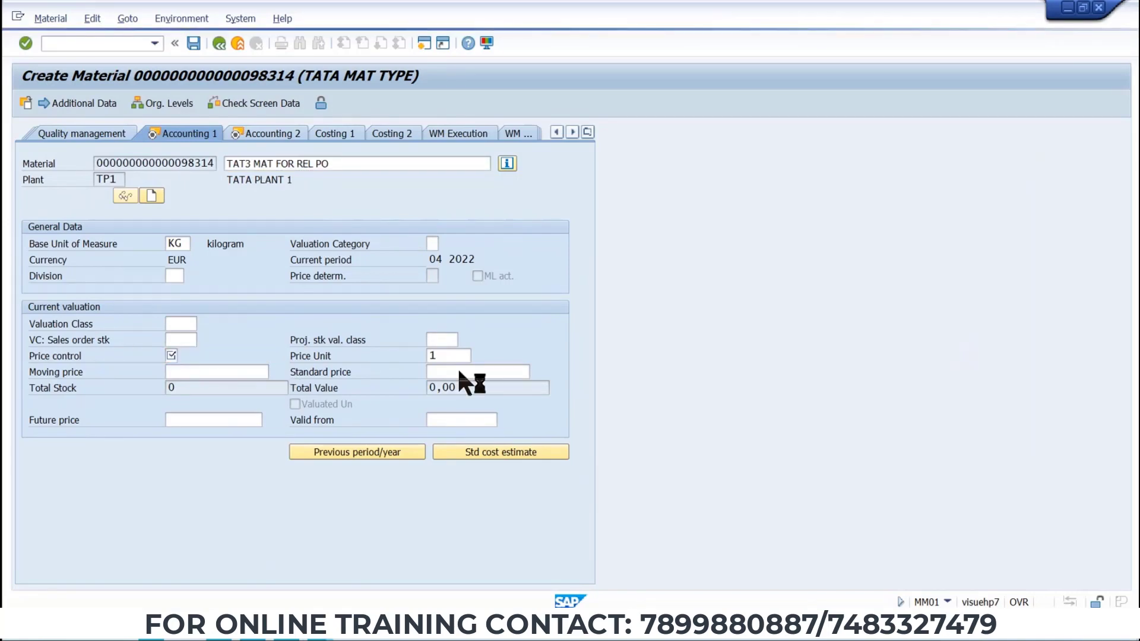
# Set the standard price to 100 and save the new material.
pyautogui.click(459, 372)
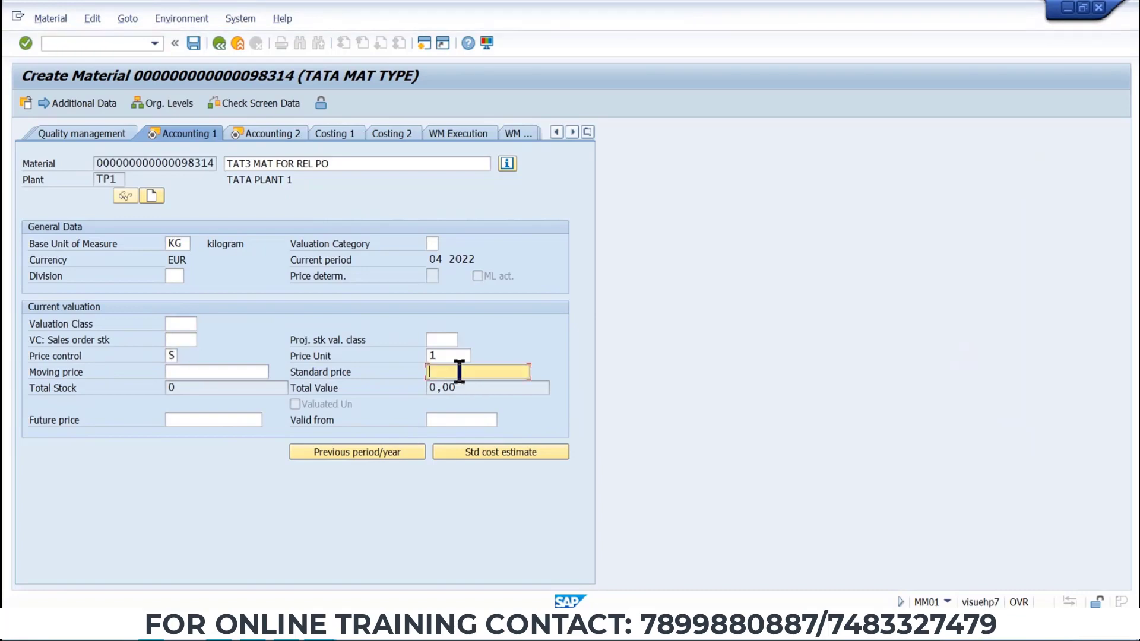
pyautogui.write('100')
pyautogui.press('Return')
pyautogui.click(202, 320)
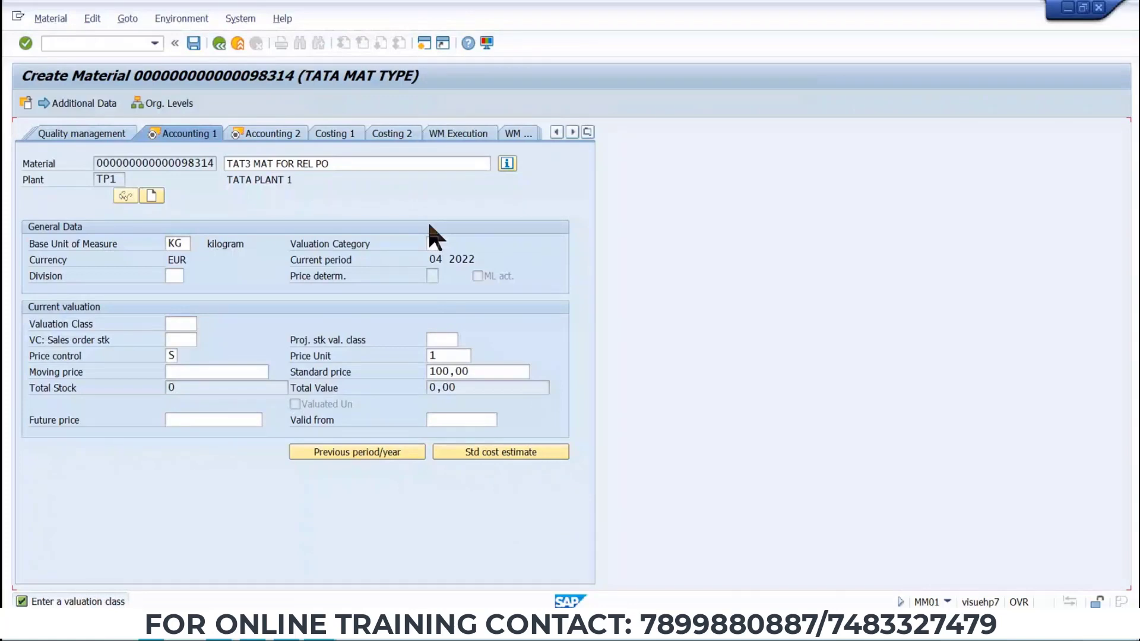
pyautogui.press('Return')
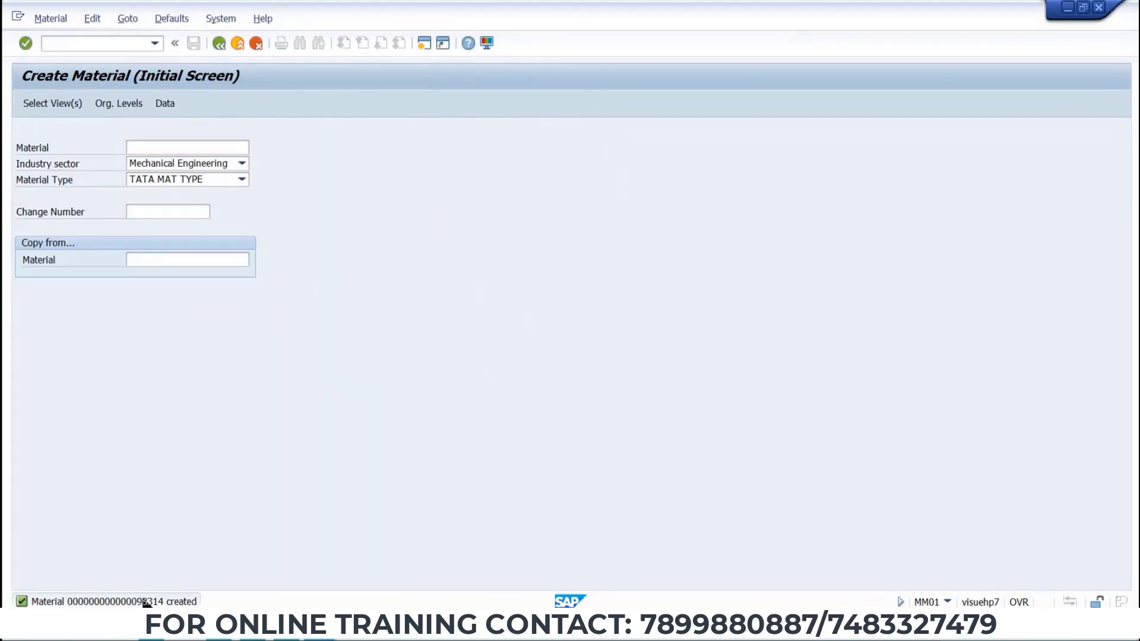
# Copy the material creation message and paste it below the vendor note in the Word data sheet.
pyautogui.doubleClick(147, 602)
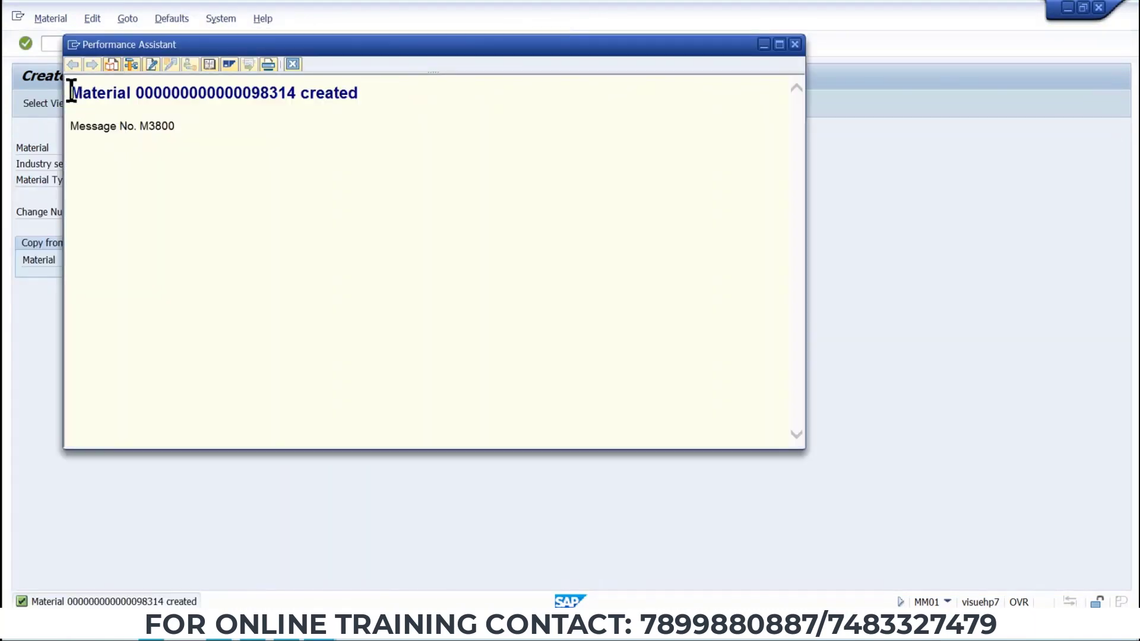
pyautogui.moveTo(72, 92); pyautogui.dragTo(355, 93)
pyautogui.hotkey('ctrl', 'c')
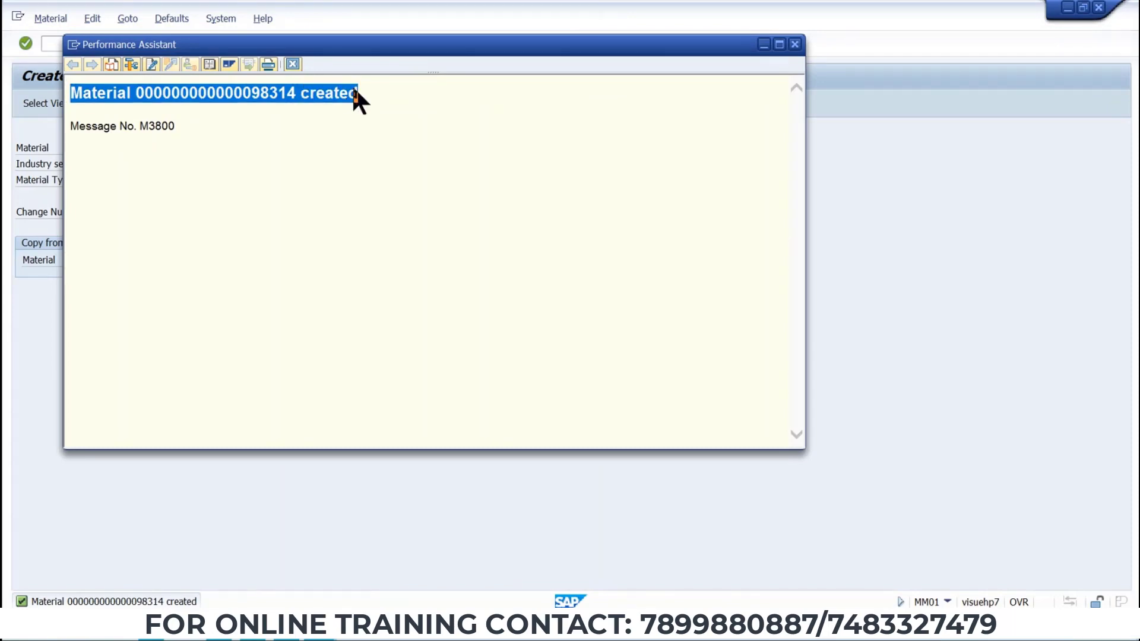
pyautogui.hotkey('alt', 'Tab')
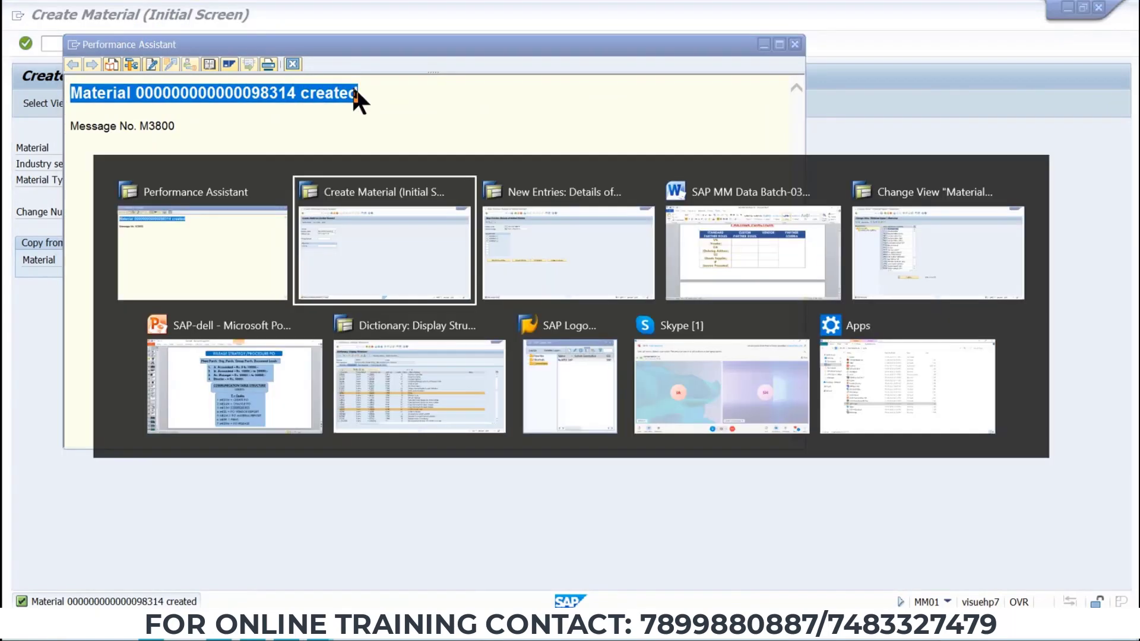
pyautogui.hotkey('alt', 'Tab')
pyautogui.hotkey('alt', 'Tab')
pyautogui.scroll(-10, 466, 412)
pyautogui.scroll(5, 465, 412)
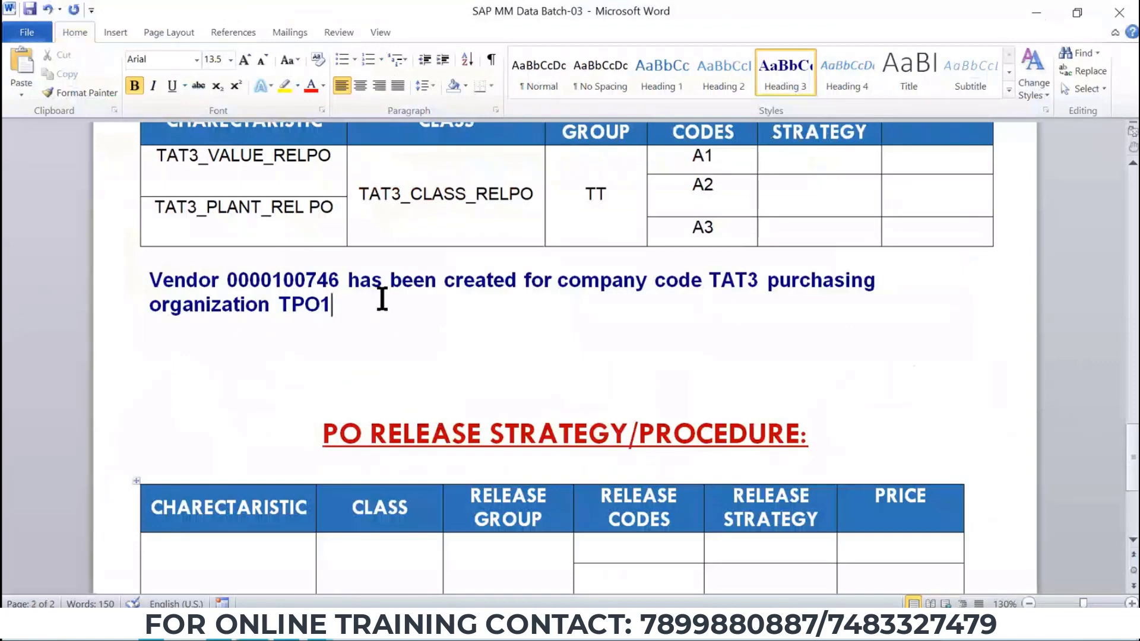
pyautogui.press('Return')
pyautogui.hotkey('ctrl', 'v')
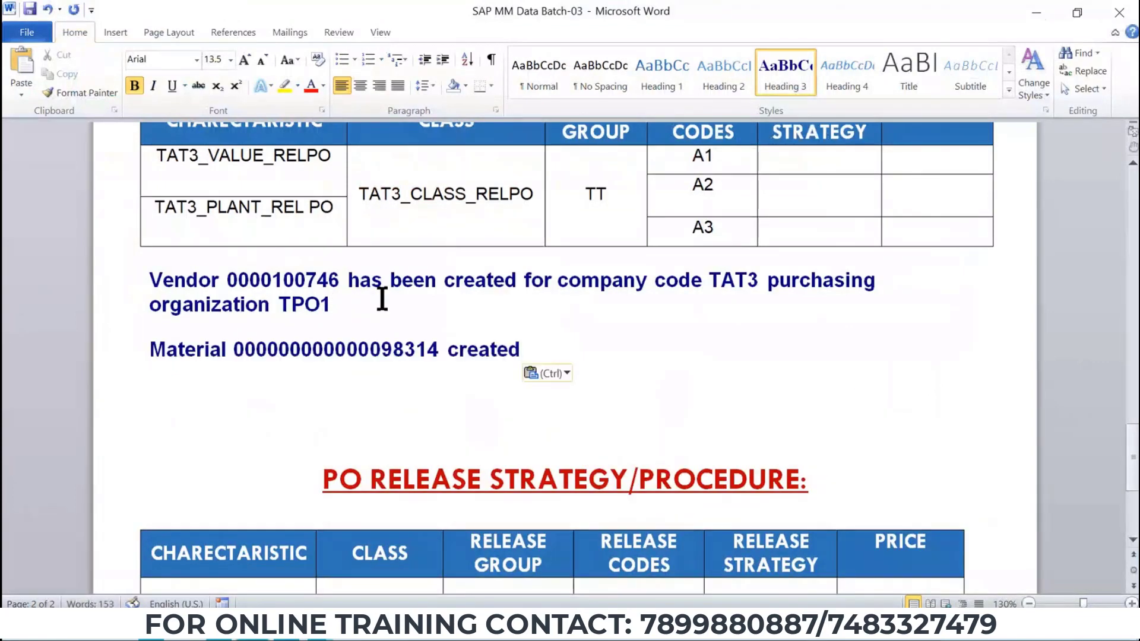
# Close the message window and start transaction ME21N to create a purchase order.
pyautogui.hotkey('alt', 'Tab')
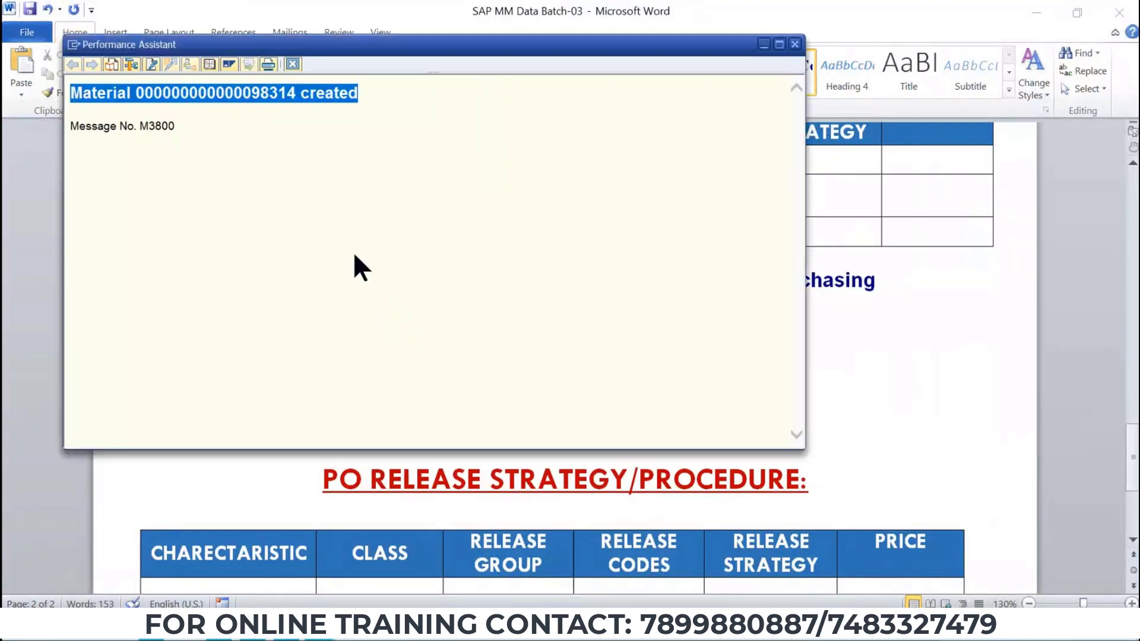
pyautogui.click(794, 44)
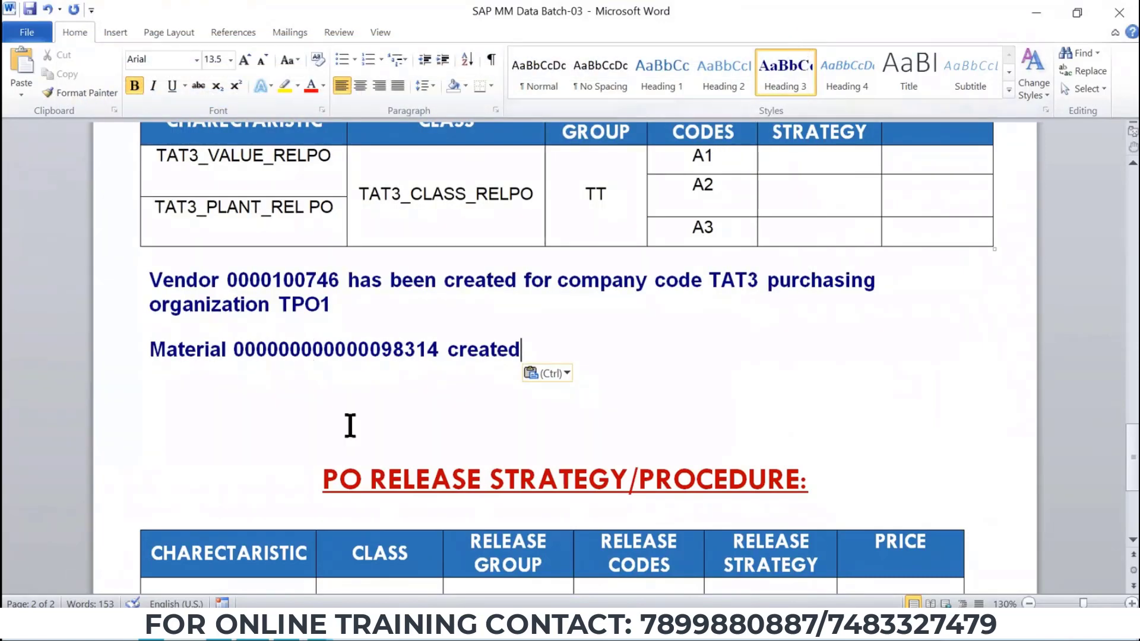
pyautogui.hotkey('alt', 'Tab')
pyautogui.click(445, 279)
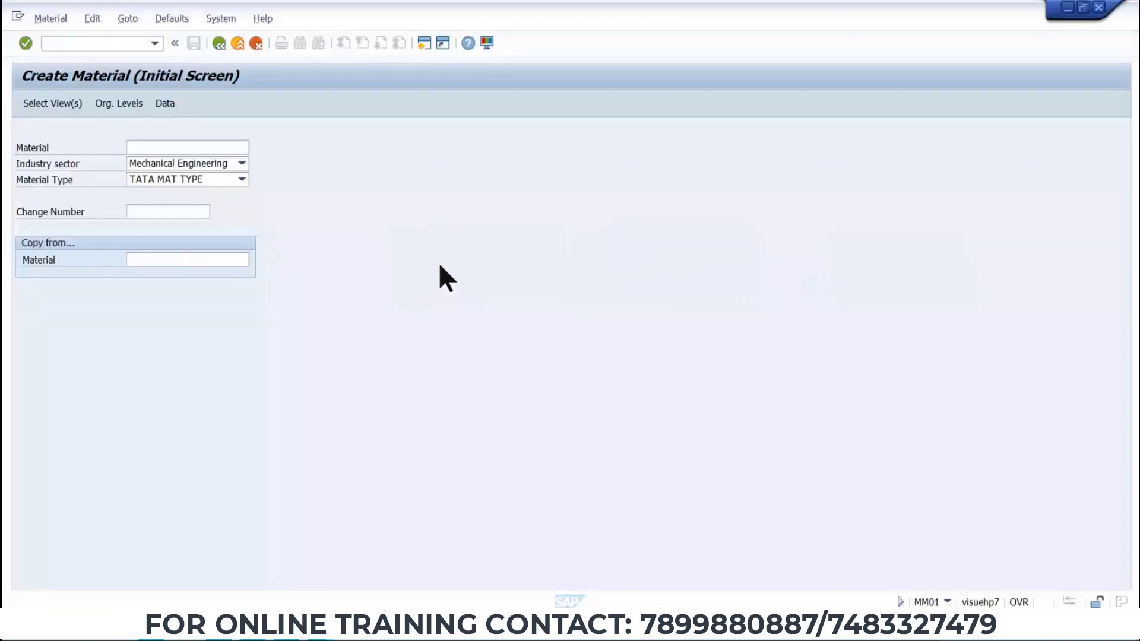
pyautogui.click(125, 43)
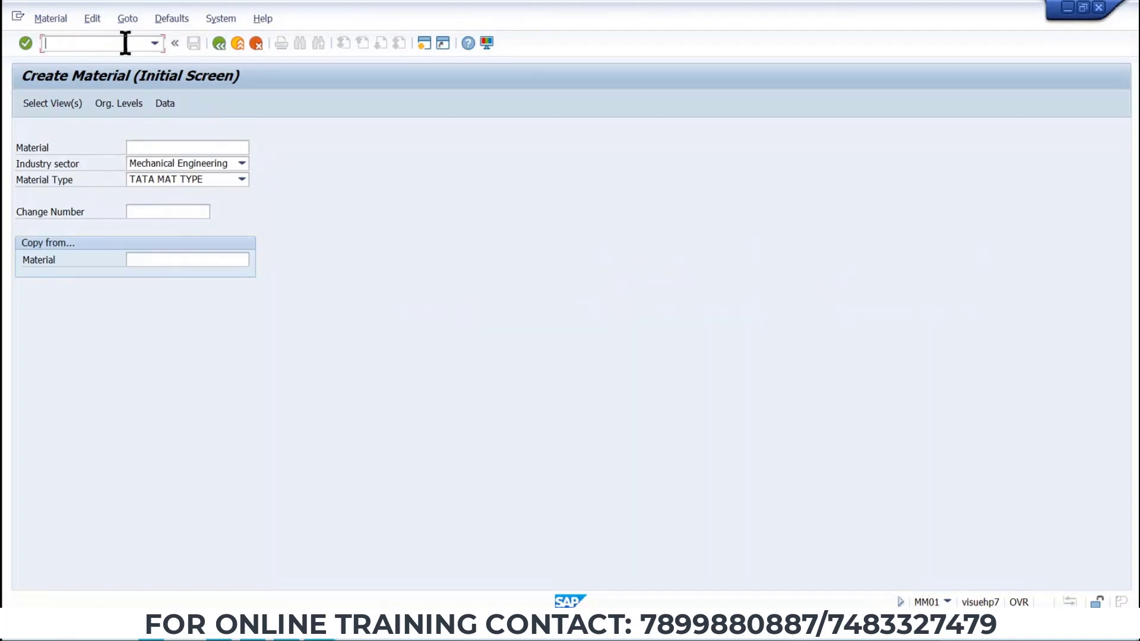
pyautogui.write('/NME21N')
pyautogui.press('Return')
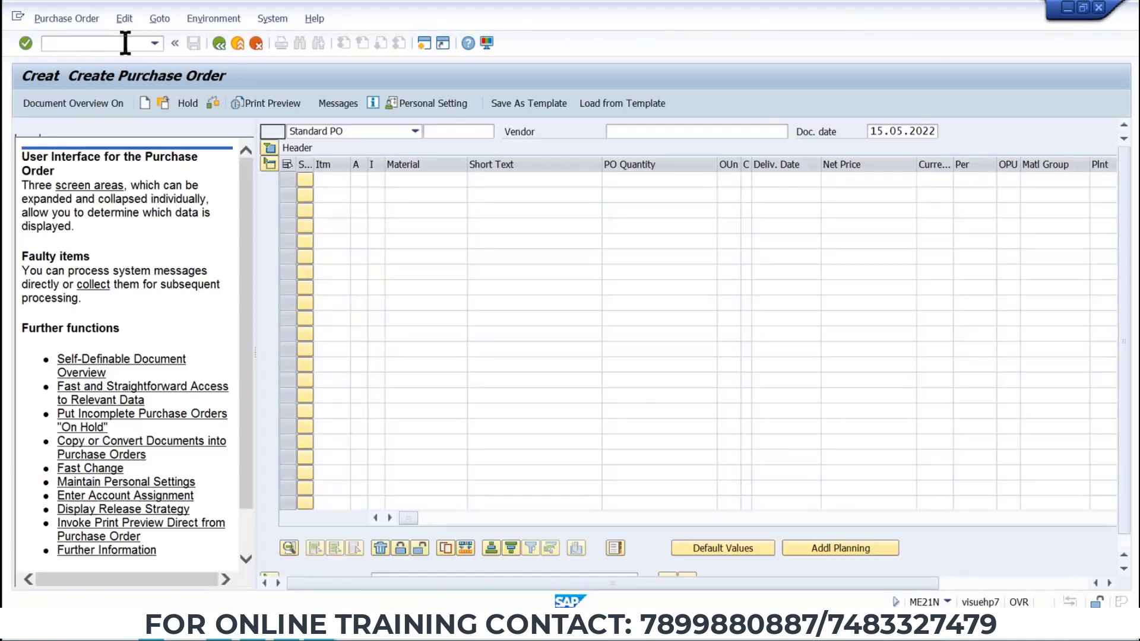
# Expand the PO header and paste the vendor number copied from the Word data sheet into the vendor field.
pyautogui.click(643, 131)
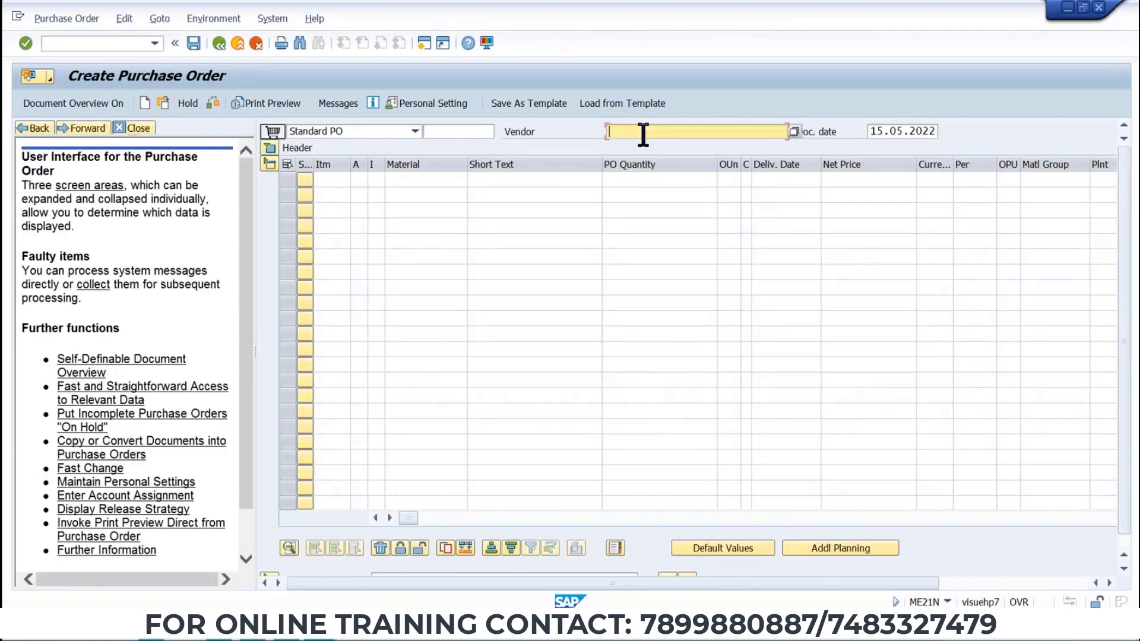
pyautogui.hotkey('alt', 'Tab')
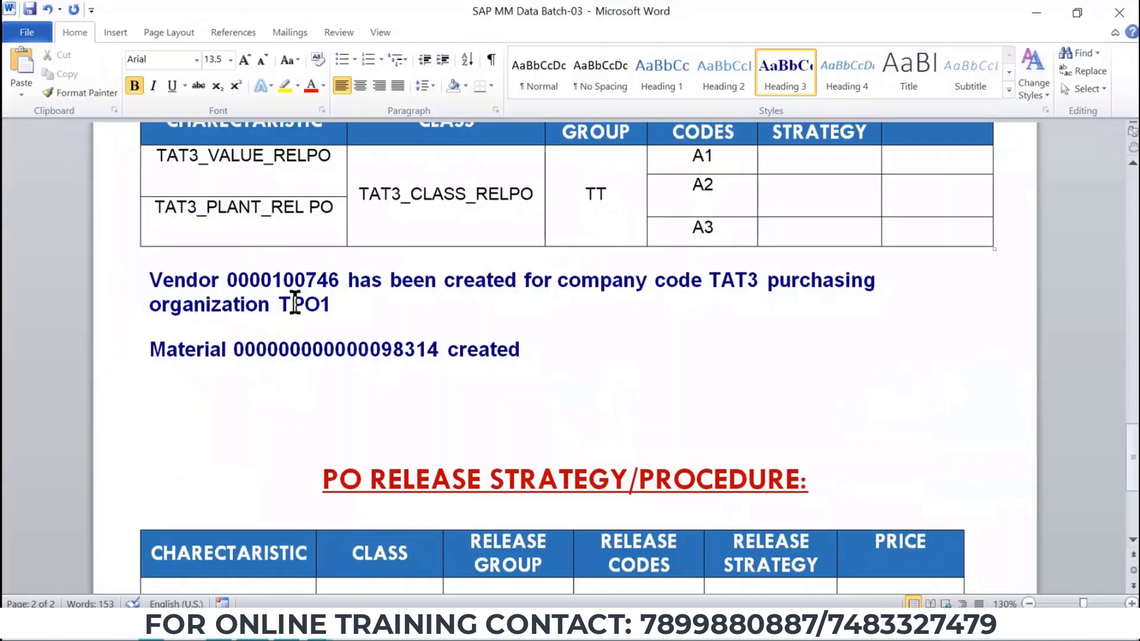
pyautogui.doubleClick(284, 280)
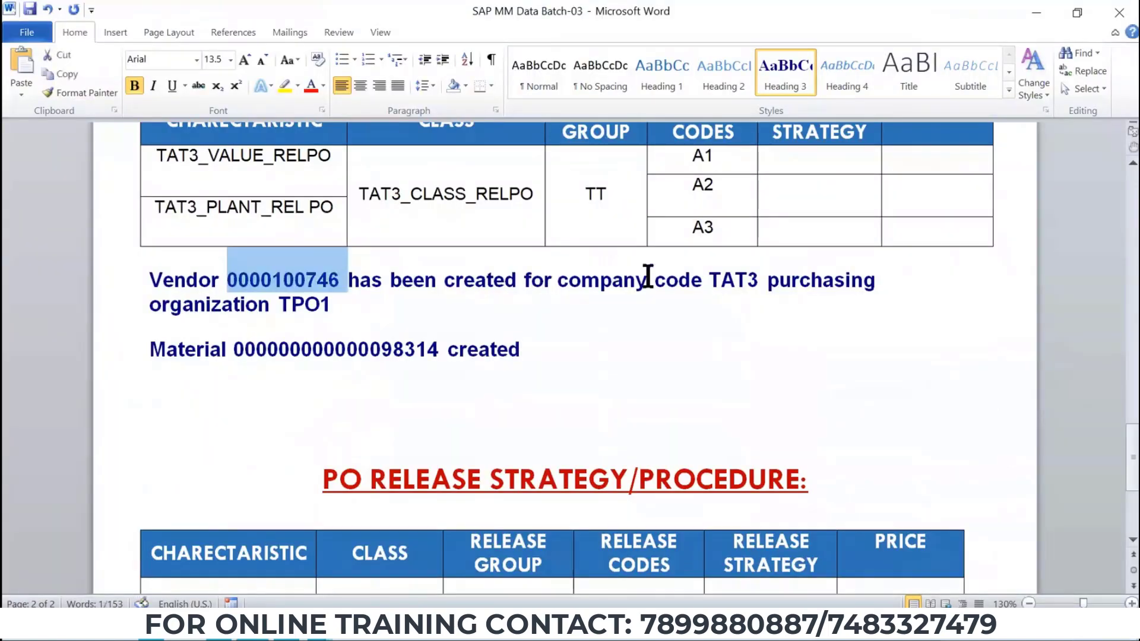
pyautogui.hotkey('alt', 'Tab')
pyautogui.click(644, 130)
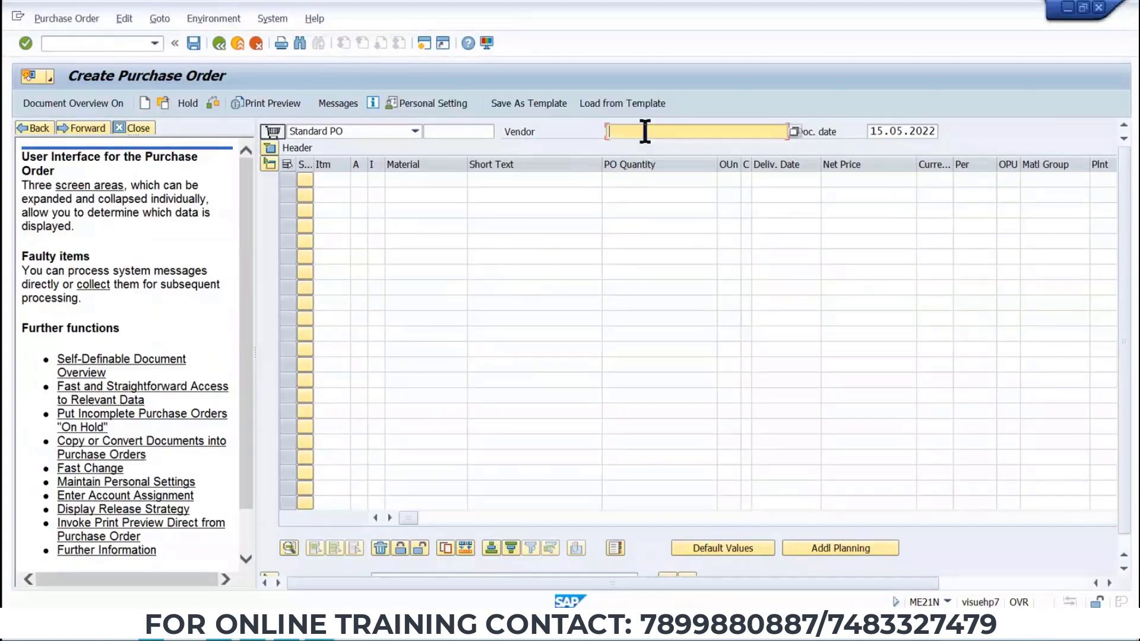
pyautogui.click(269, 147)
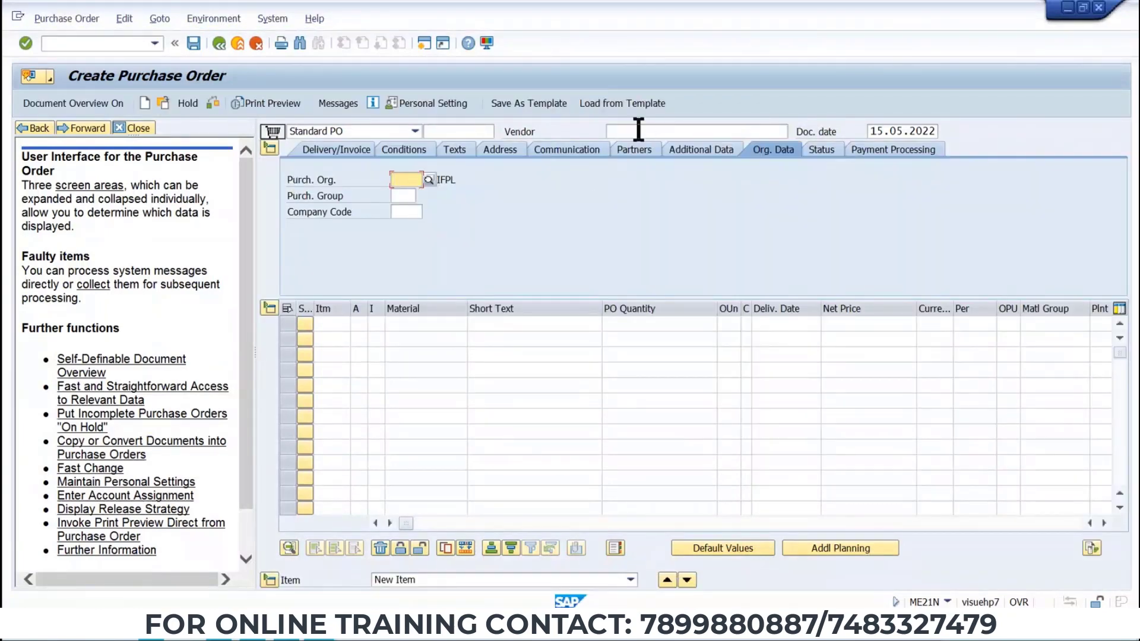
pyautogui.click(639, 130)
pyautogui.hotkey('ctrl', 'v')
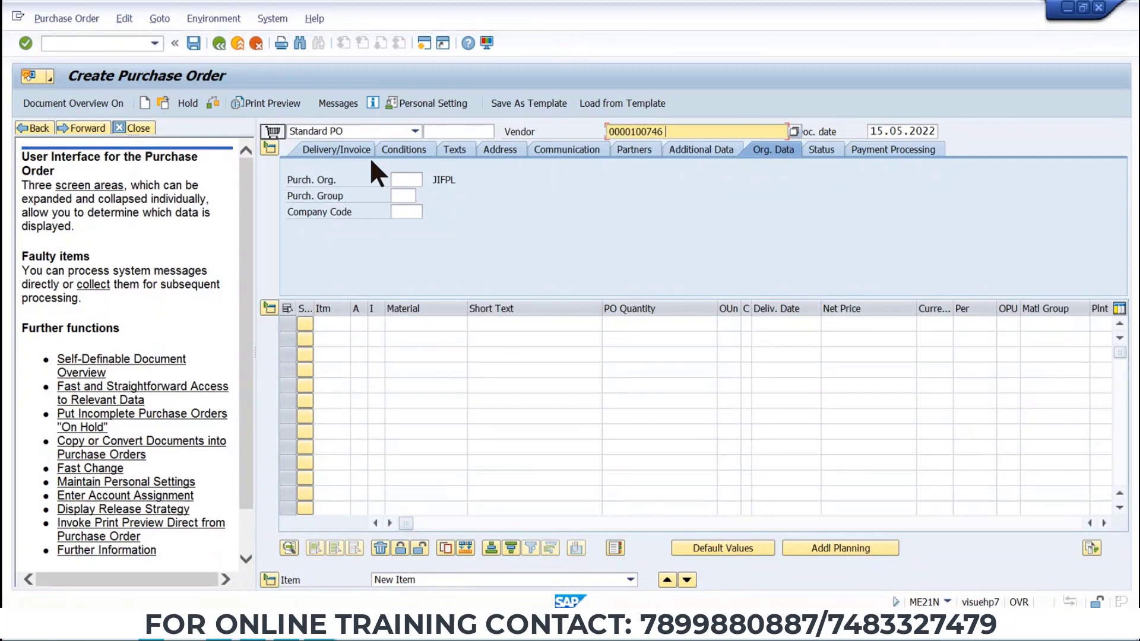
# Set purchasing organization TP01, purchasing group T50 and company code TAT3 in the PO header's organizational data.
pyautogui.click(412, 179)
pyautogui.click(404, 179)
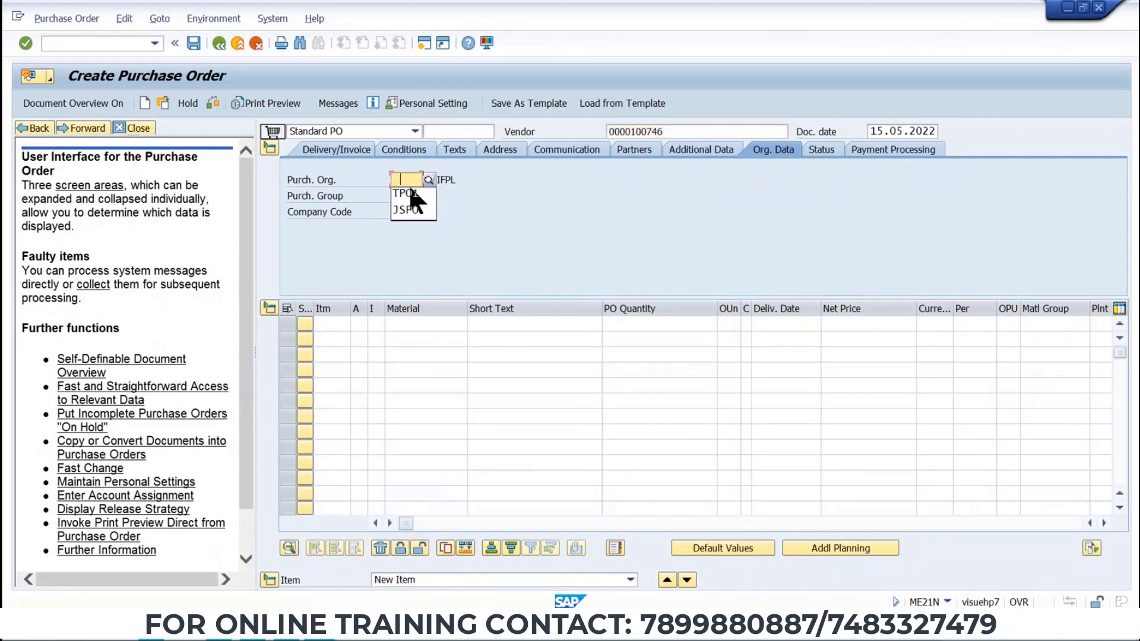
pyautogui.click(406, 194)
pyautogui.click(406, 196)
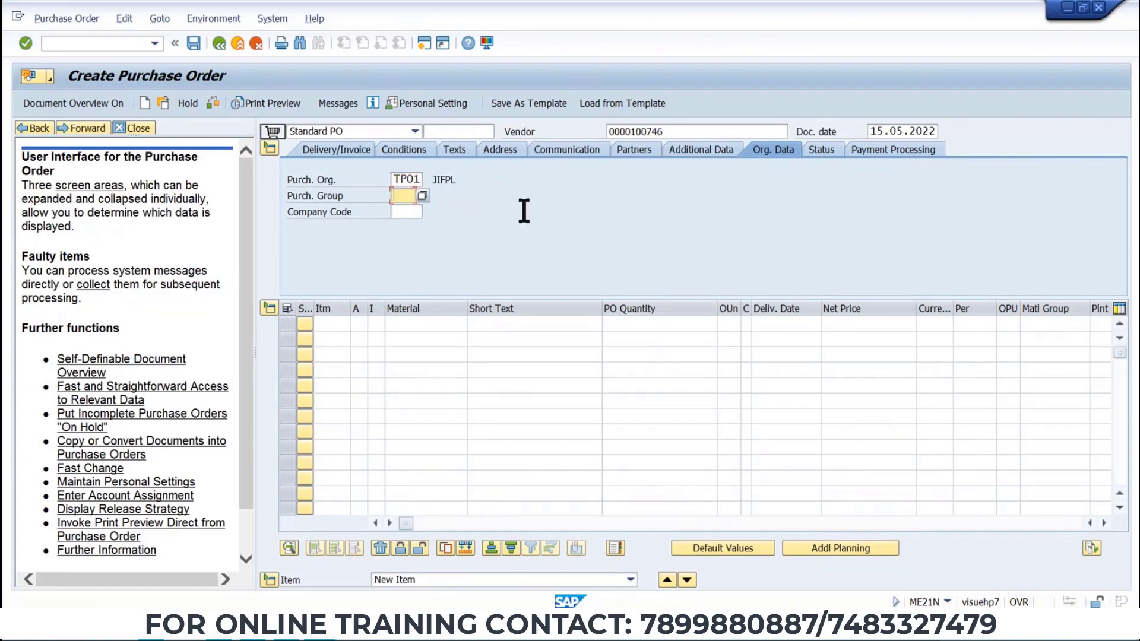
pyautogui.click(405, 209)
pyautogui.click(400, 212)
pyautogui.click(411, 225)
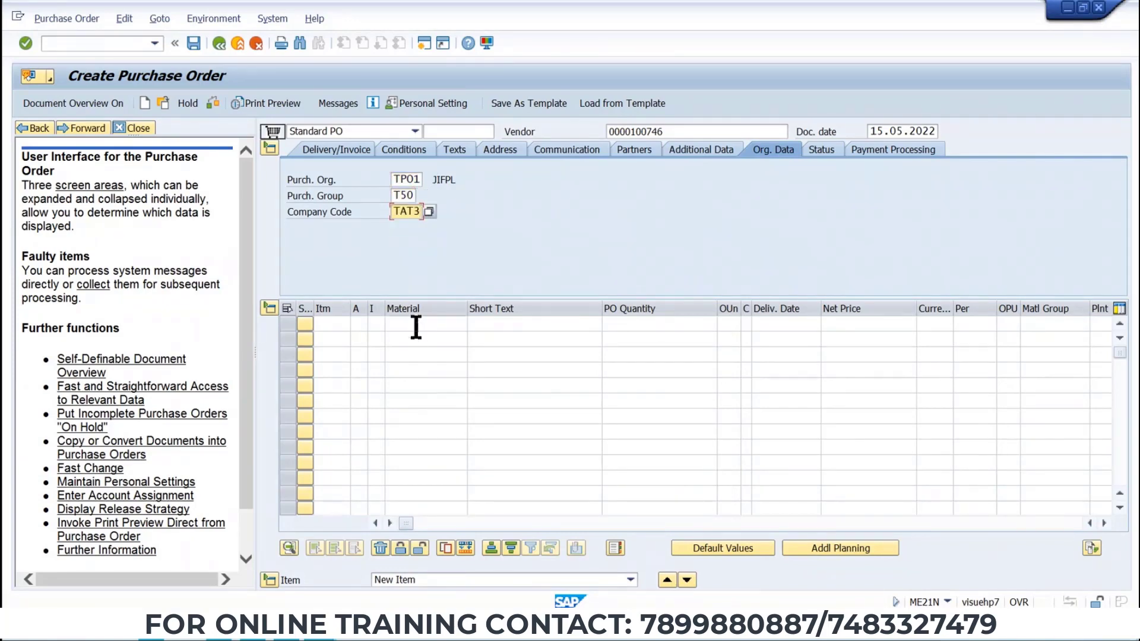
# Copy the material number from the Word data sheet and enter it as the first PO item's material.
pyautogui.click(422, 325)
pyautogui.hotkey('alt', 'Tab')
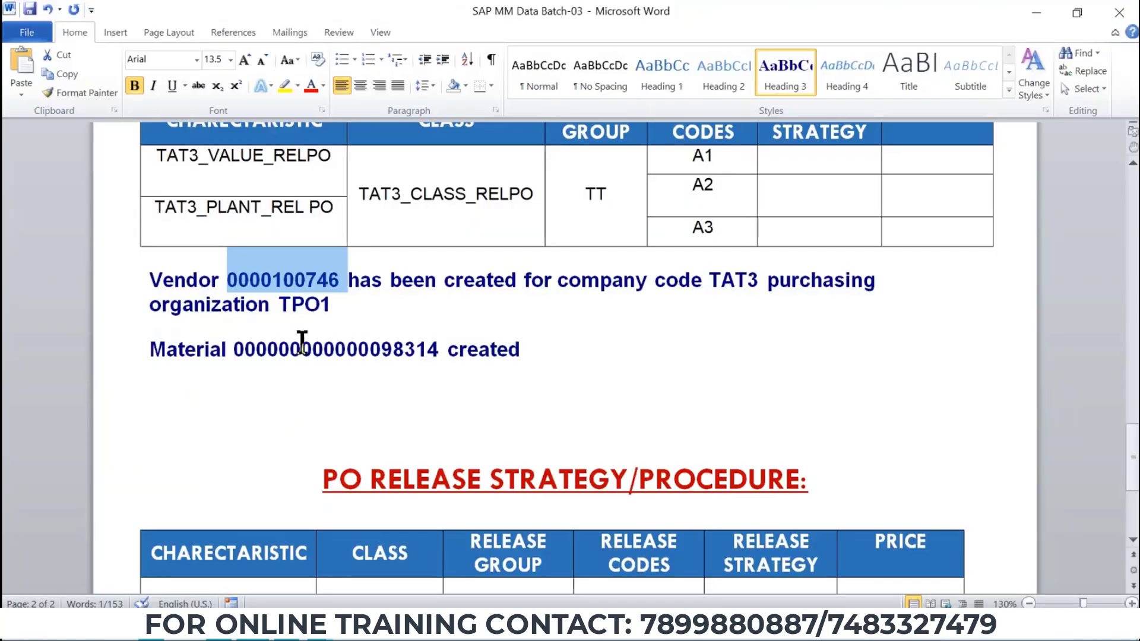
pyautogui.click(300, 347)
pyautogui.doubleClick(300, 349)
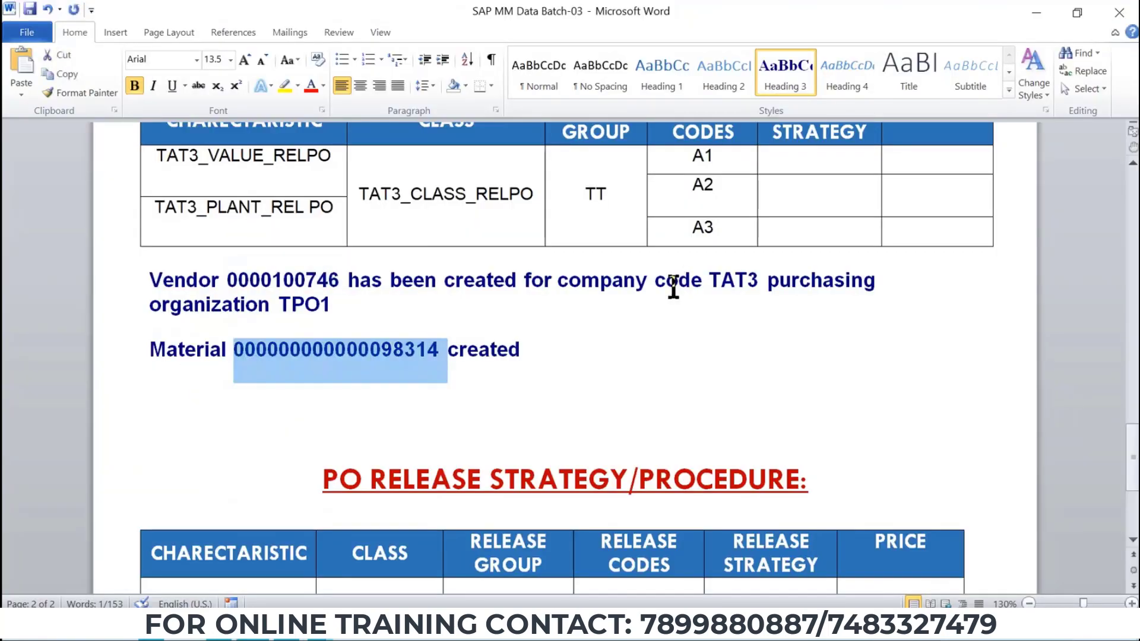
pyautogui.hotkey('ctrl', 'c')
pyautogui.hotkey('alt', 'Tab')
pyautogui.click(422, 325)
pyautogui.hotkey('ctrl', 'v')
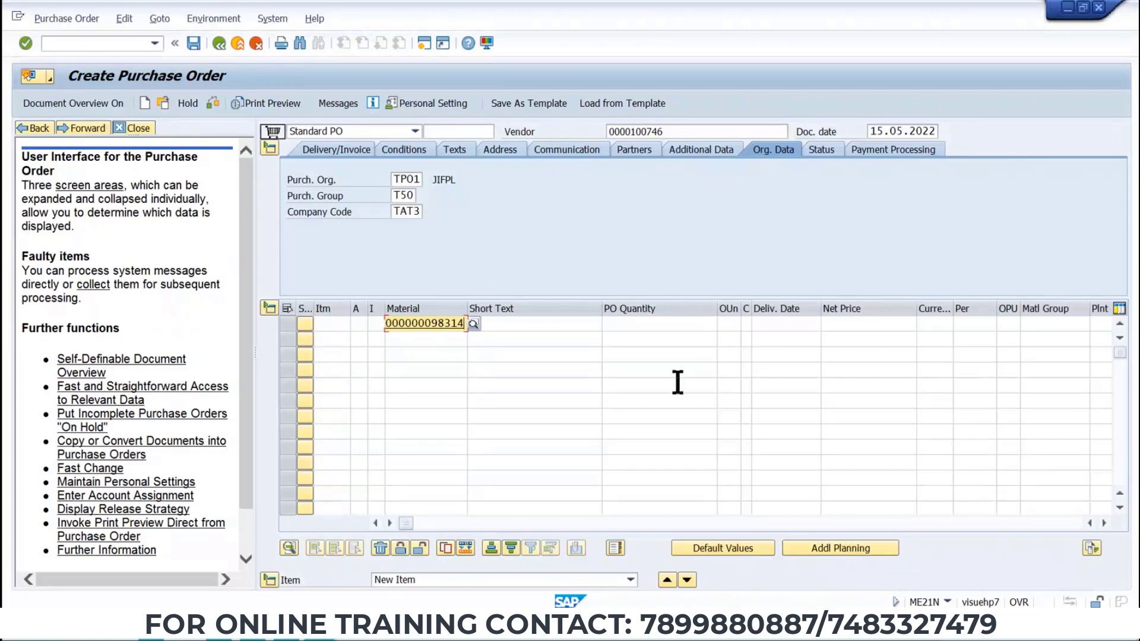
pyautogui.press('Return')
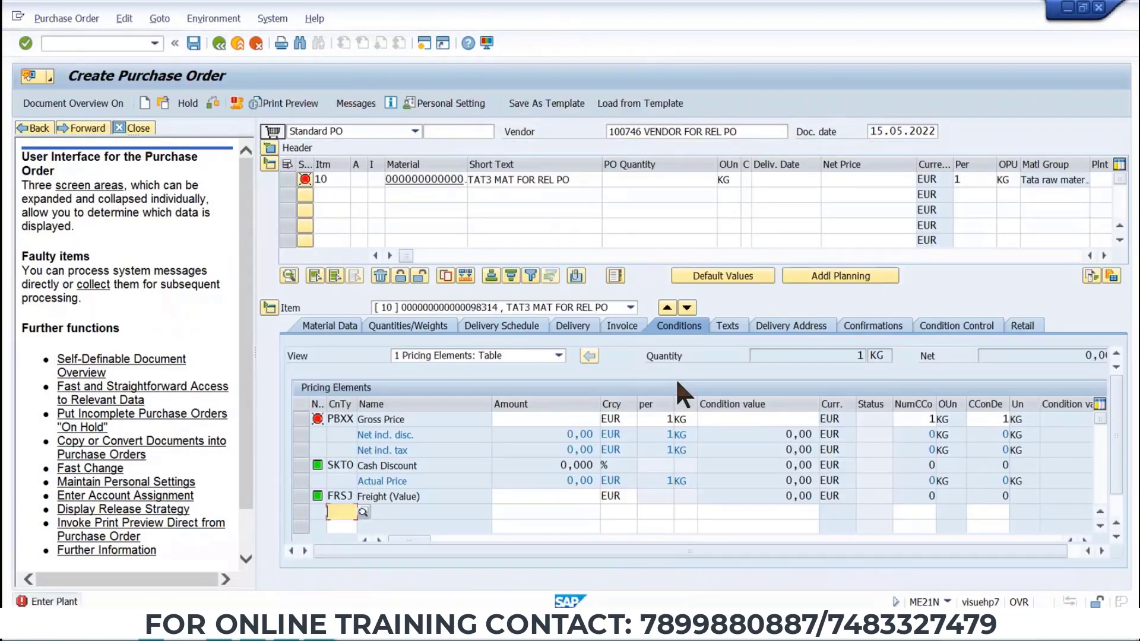
# Enter plant TP1, PO quantity 10 and net price 10 for the item.
pyautogui.click(1105, 180)
pyautogui.write('TP1')
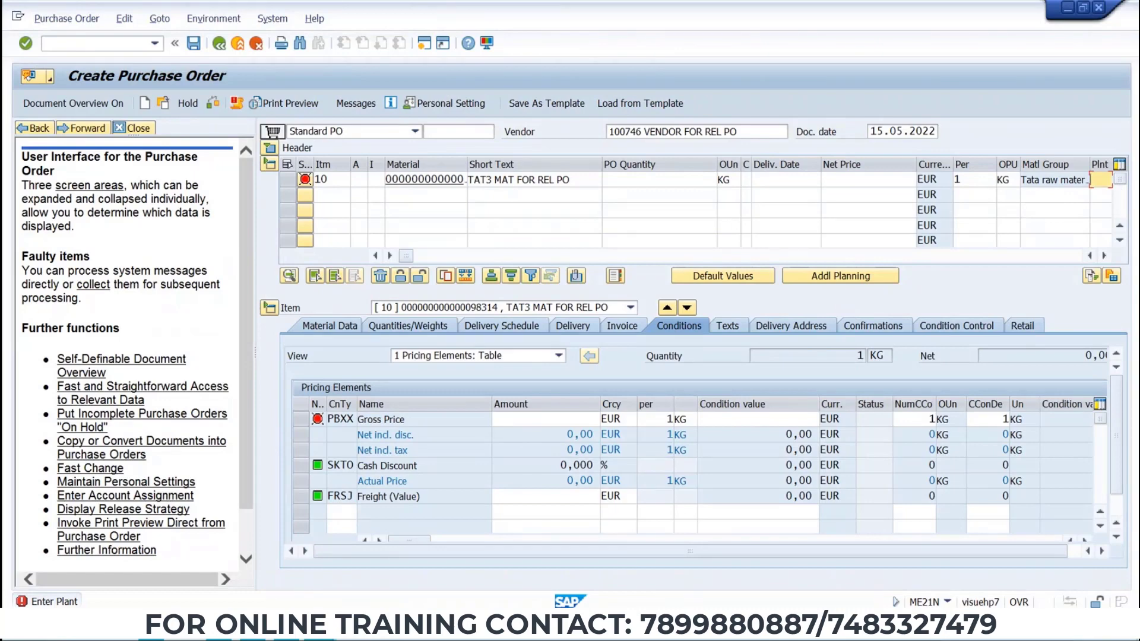
pyautogui.click(664, 184)
pyautogui.write('10')
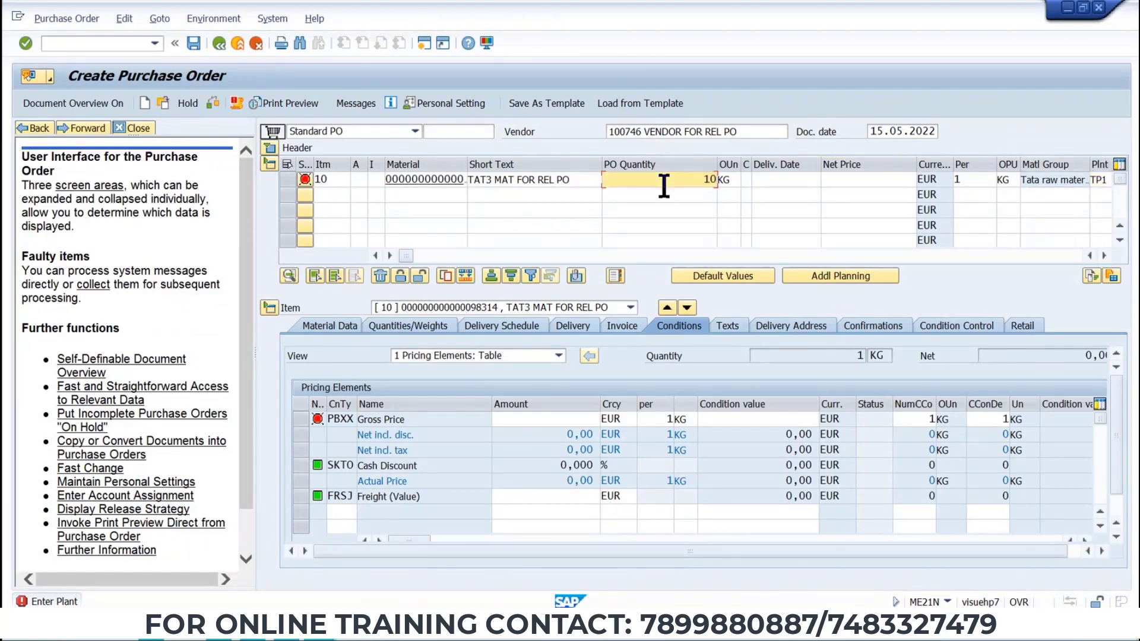
pyautogui.click(845, 184)
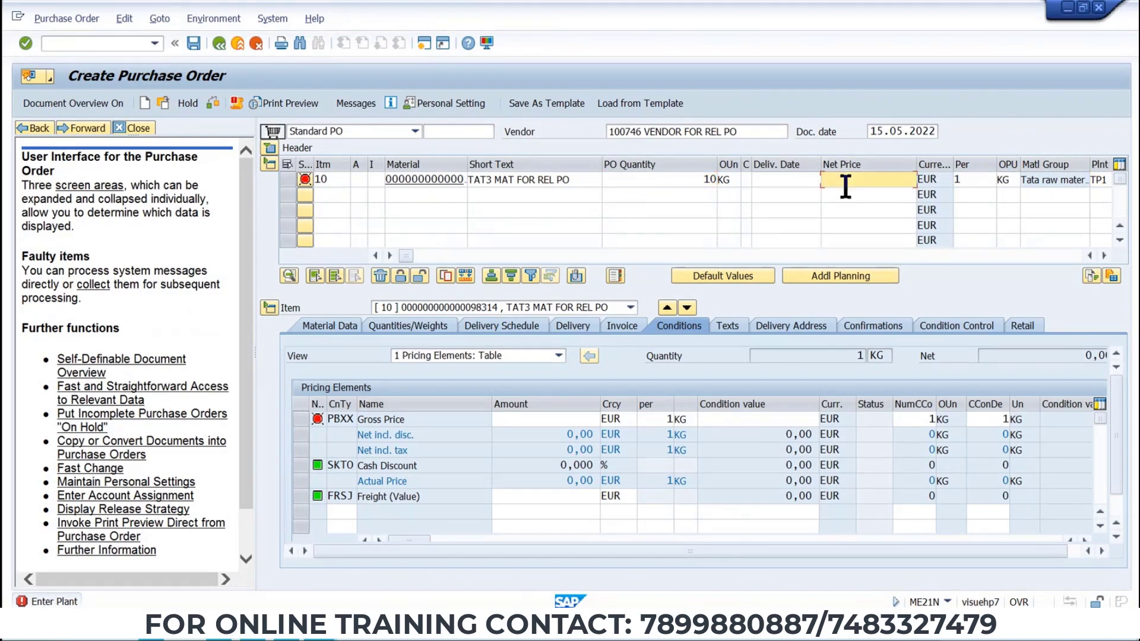
pyautogui.write('10')
pyautogui.press('Return')
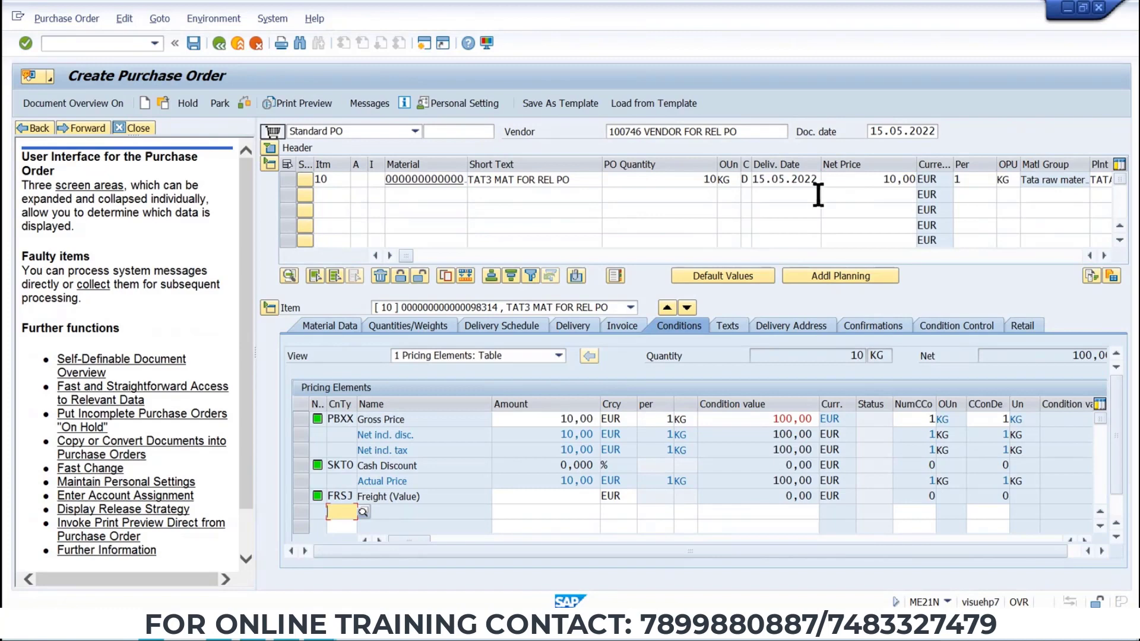
# Open the purchase order's output messages and add output type ZNEO New PO printout.
pyautogui.click(244, 104)
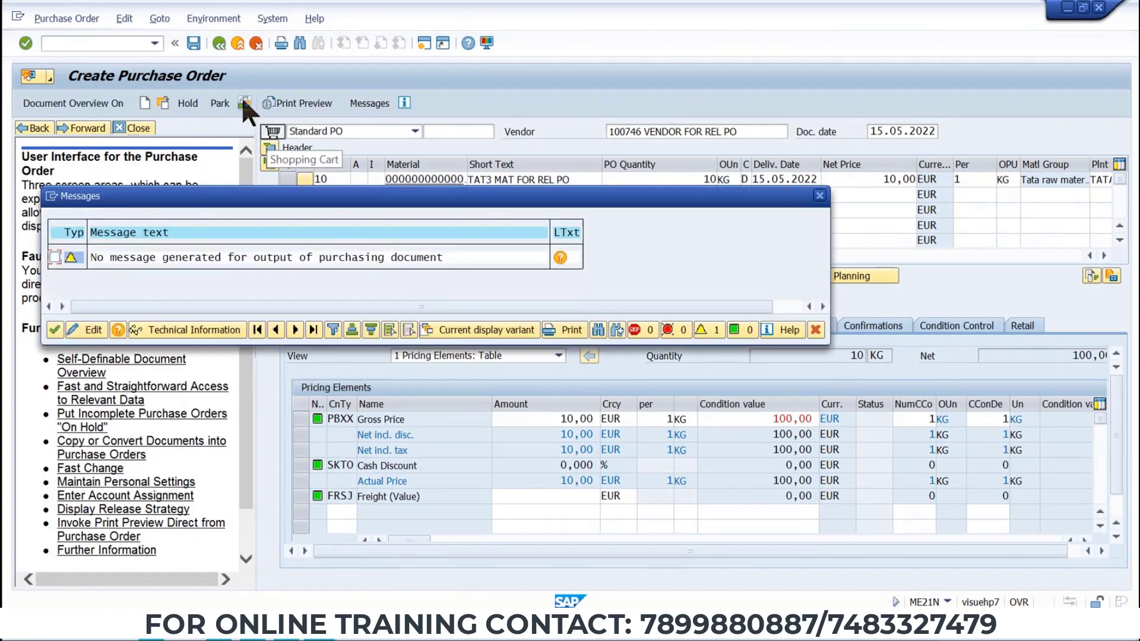
pyautogui.press('Return')
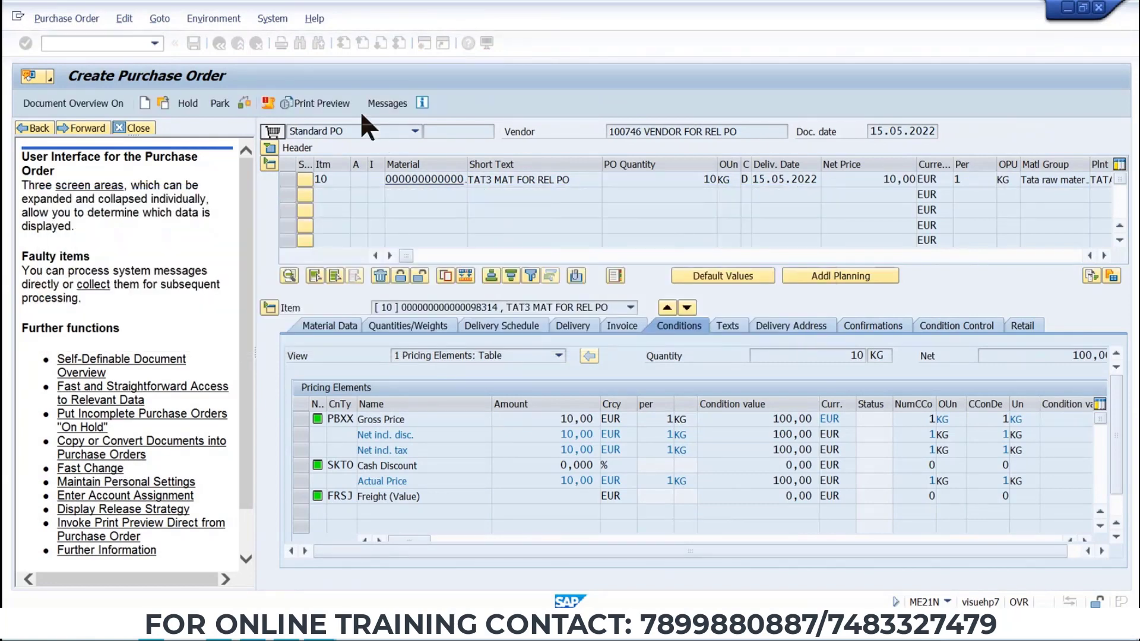
pyautogui.click(372, 100)
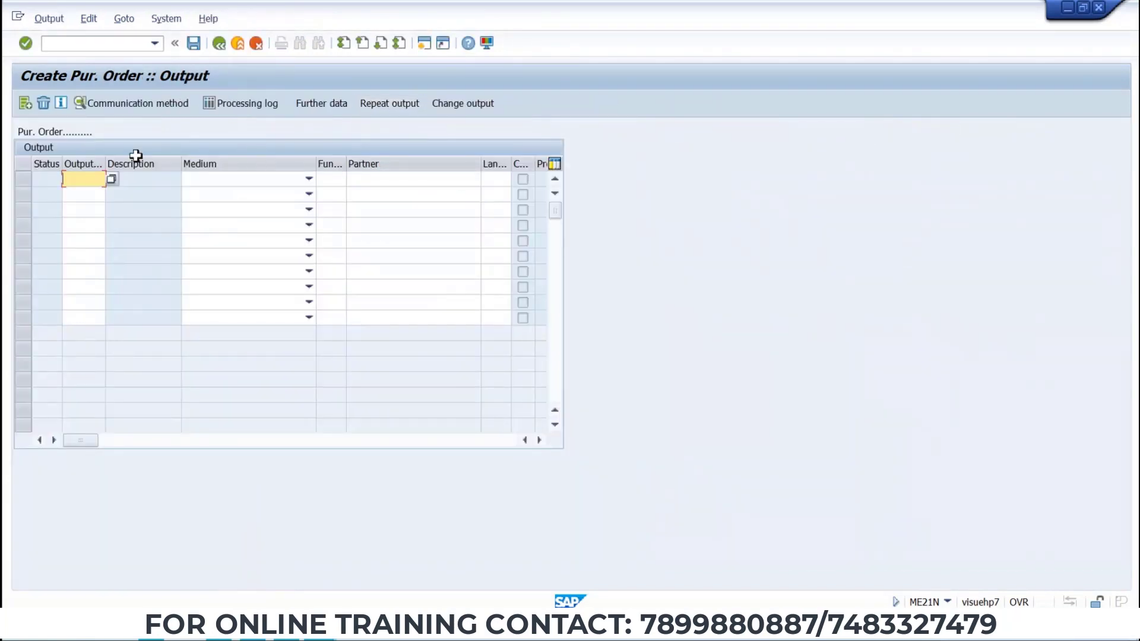
pyautogui.click(111, 179)
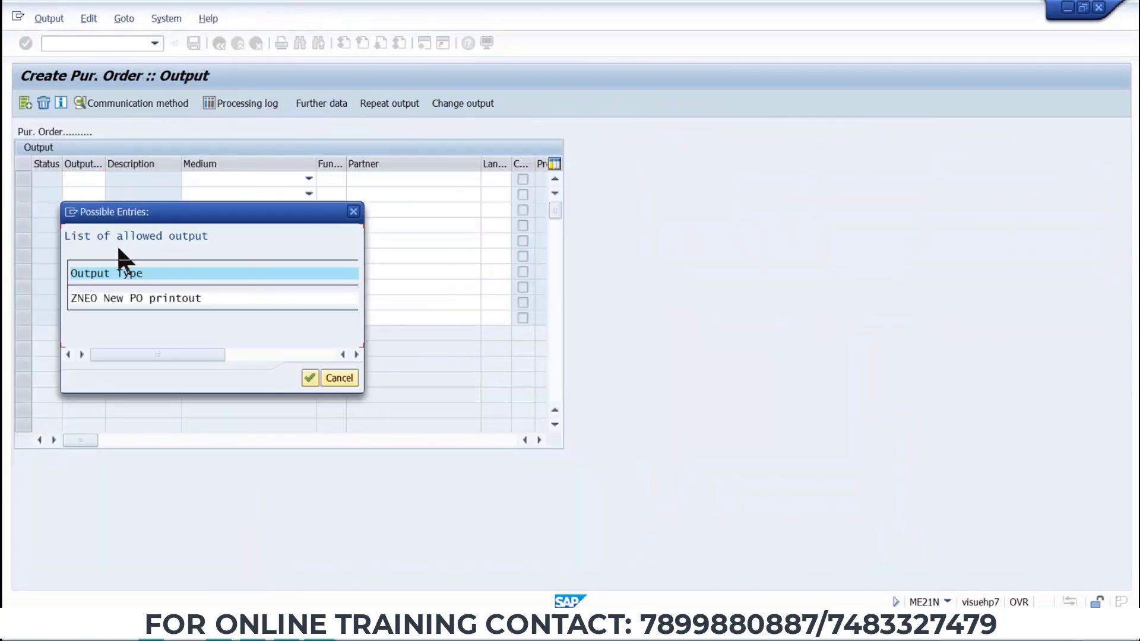
pyautogui.doubleClick(102, 299)
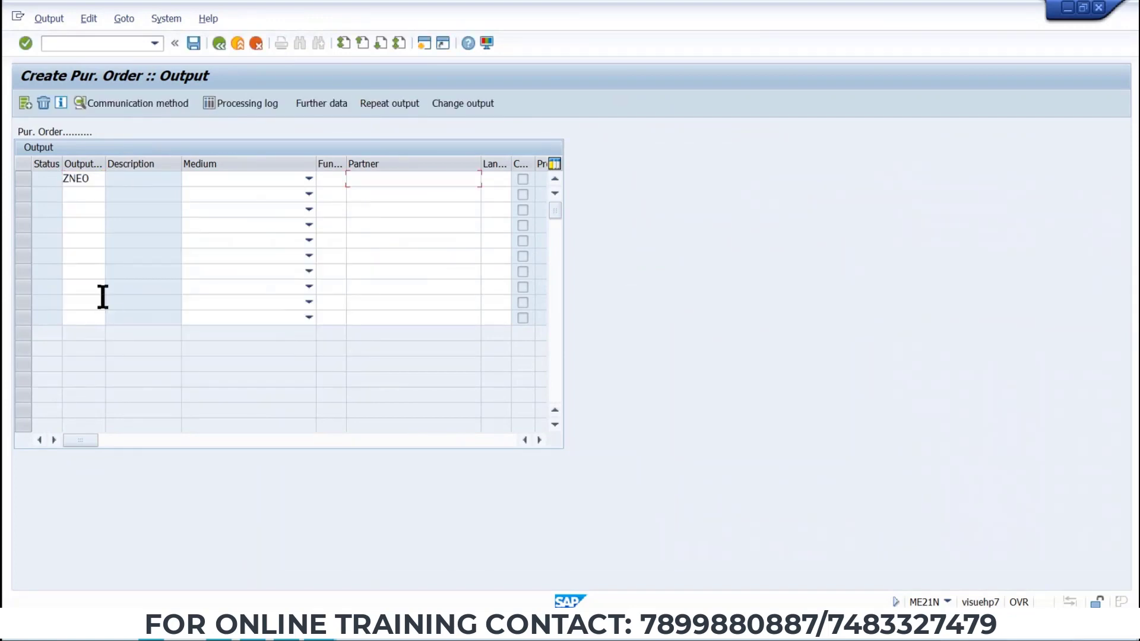
pyautogui.press('Return')
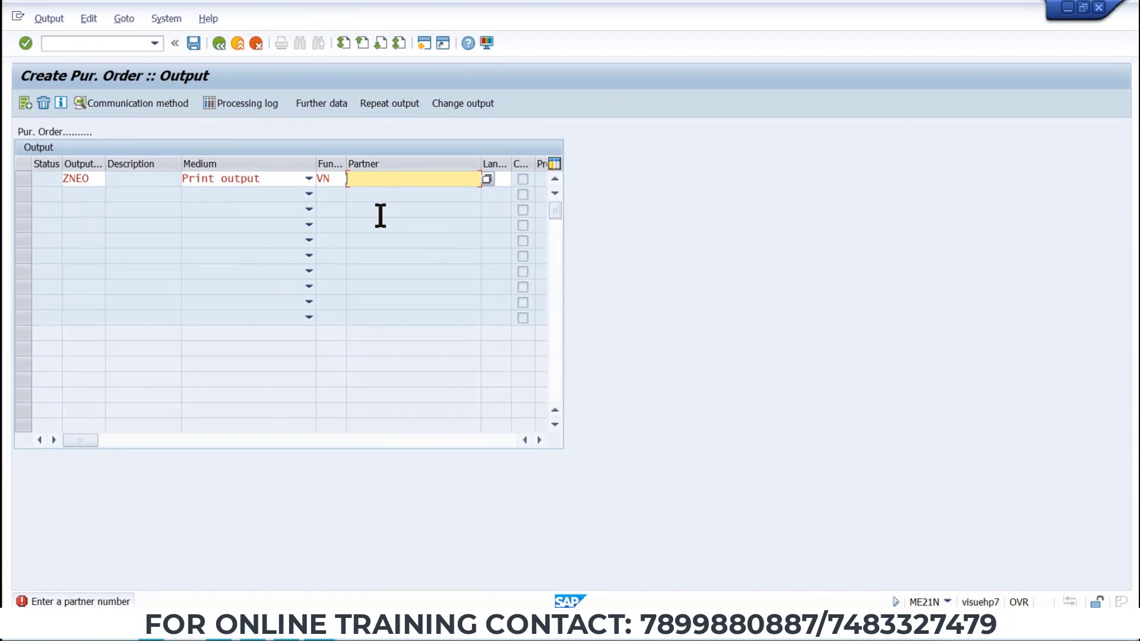
pyautogui.hotkey('alt', 'Tab')
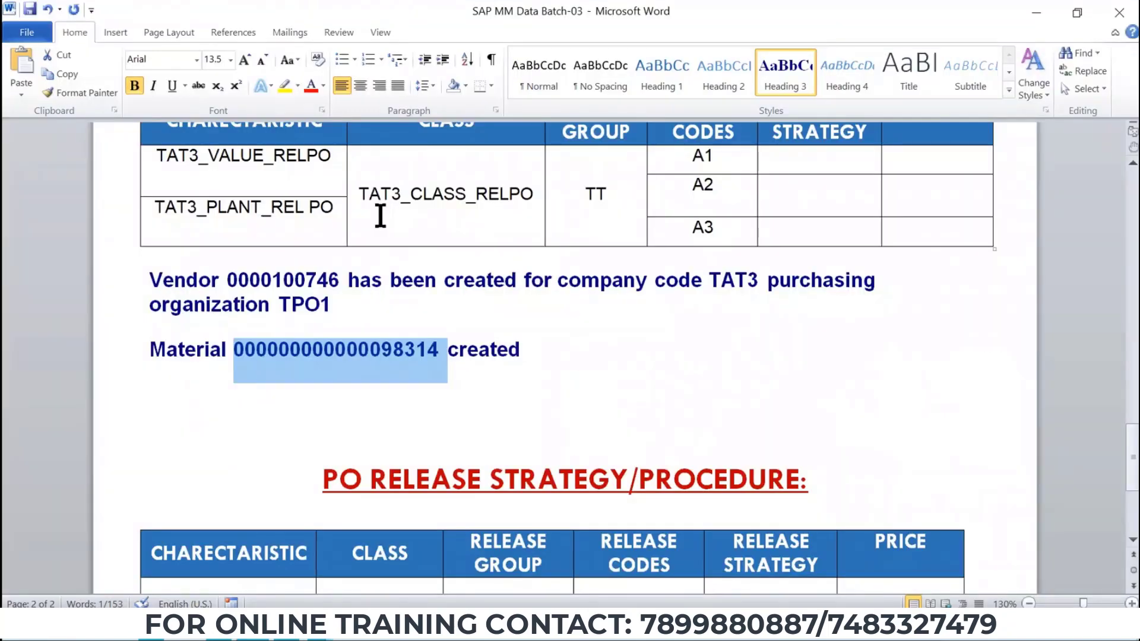
pyautogui.click(326, 279)
pyautogui.doubleClick(326, 279)
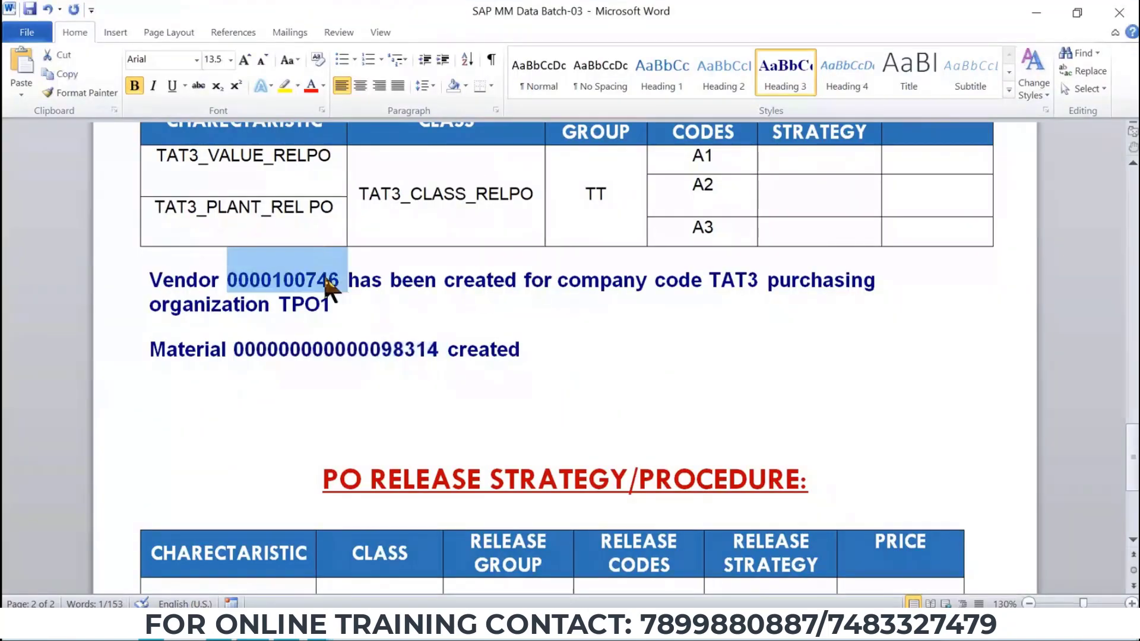
pyautogui.hotkey('alt', 'Tab')
pyautogui.click(380, 178)
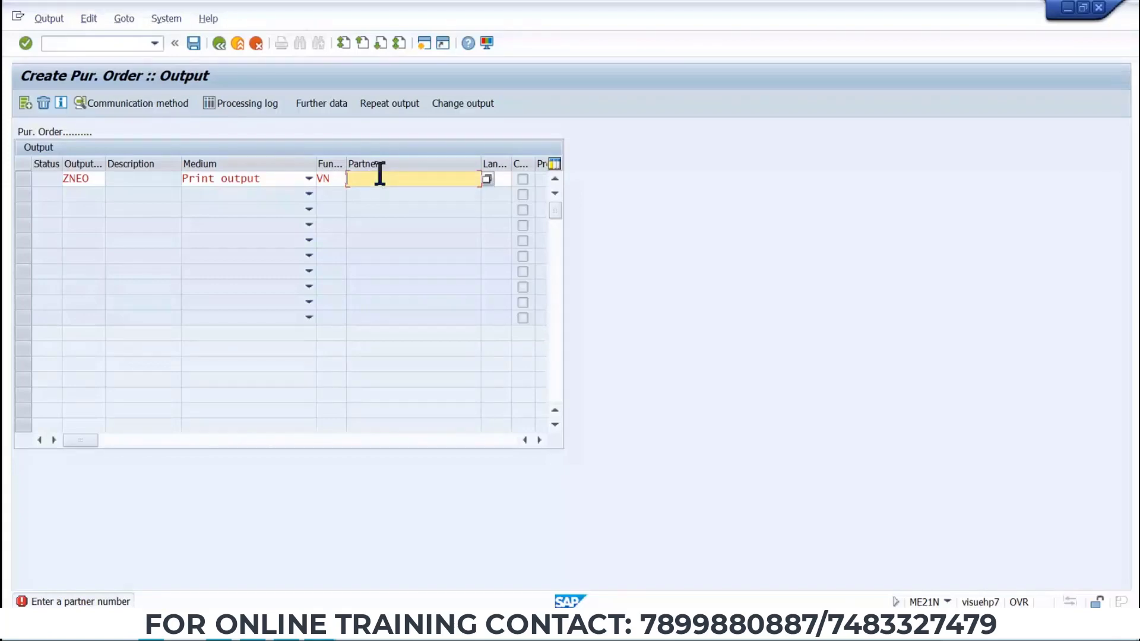
pyautogui.hotkey('ctrl', 'v')
pyautogui.press('BackSpace')
pyautogui.press('BackSpace')
pyautogui.press('Return')
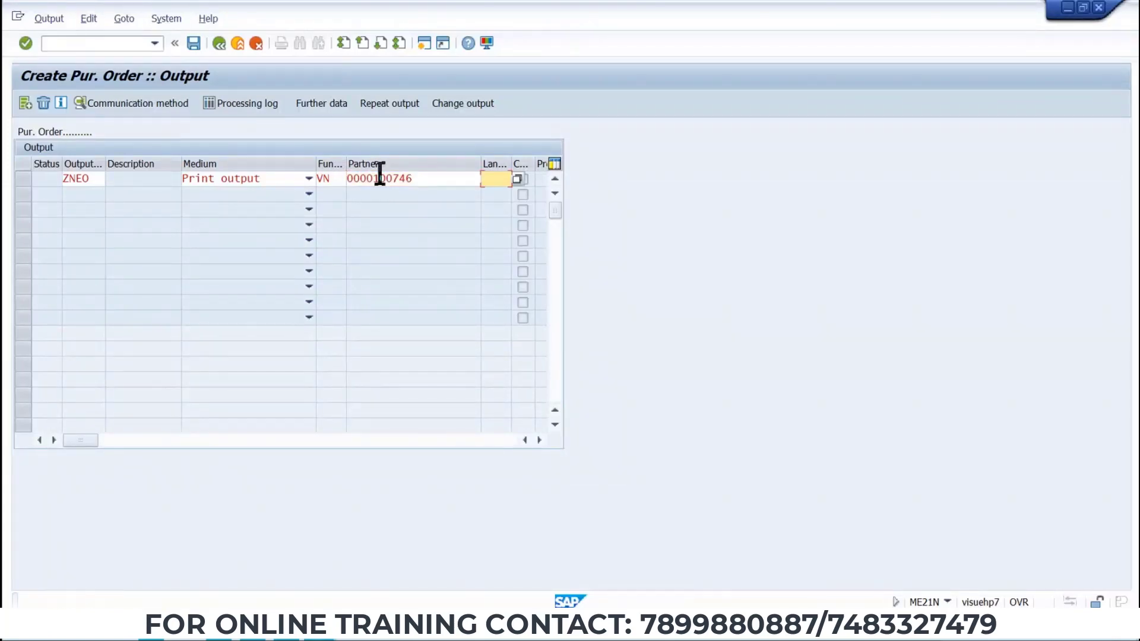
pyautogui.press('space')
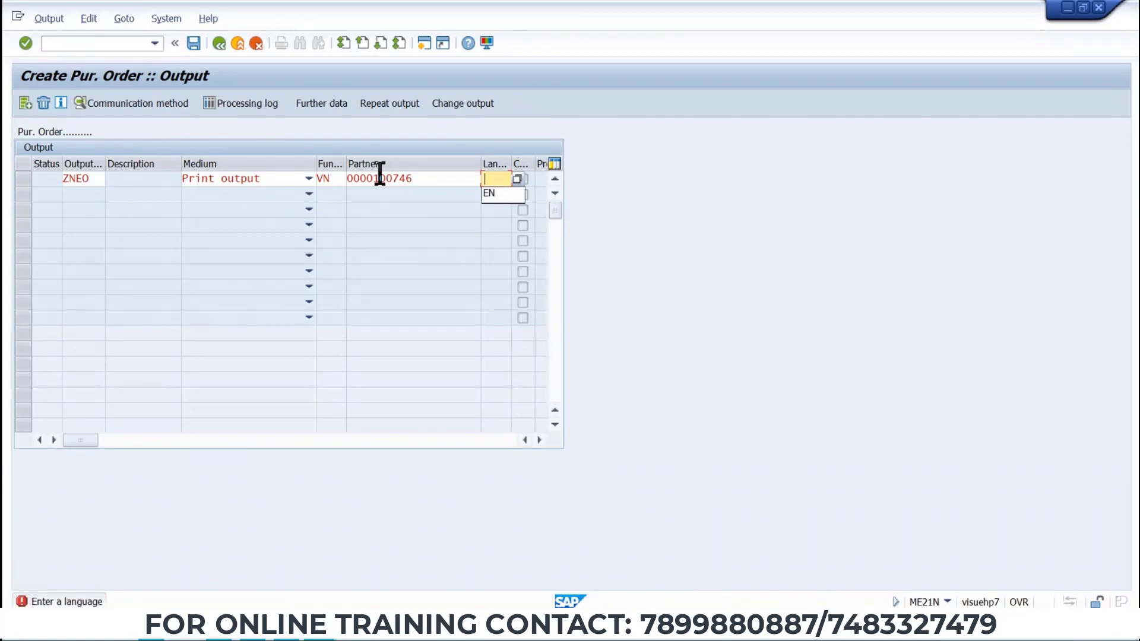
pyautogui.press('Down')
pyautogui.press('Return')
pyautogui.press('Return')
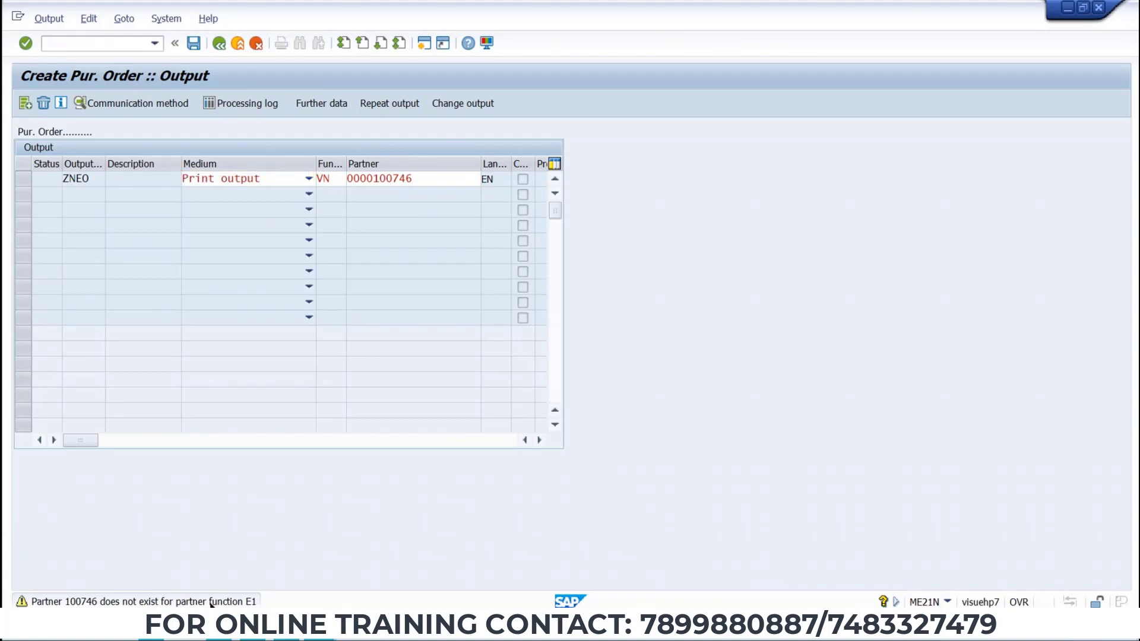
# Open the long text of the partner status message, then close it.
pyautogui.doubleClick(210, 601)
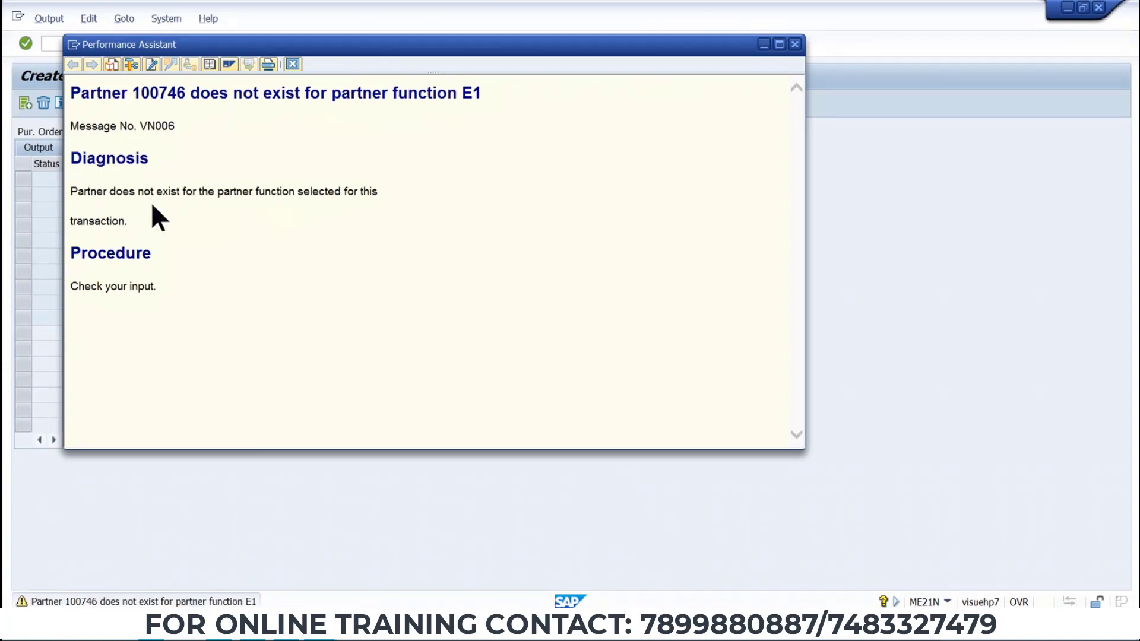
pyautogui.click(794, 43)
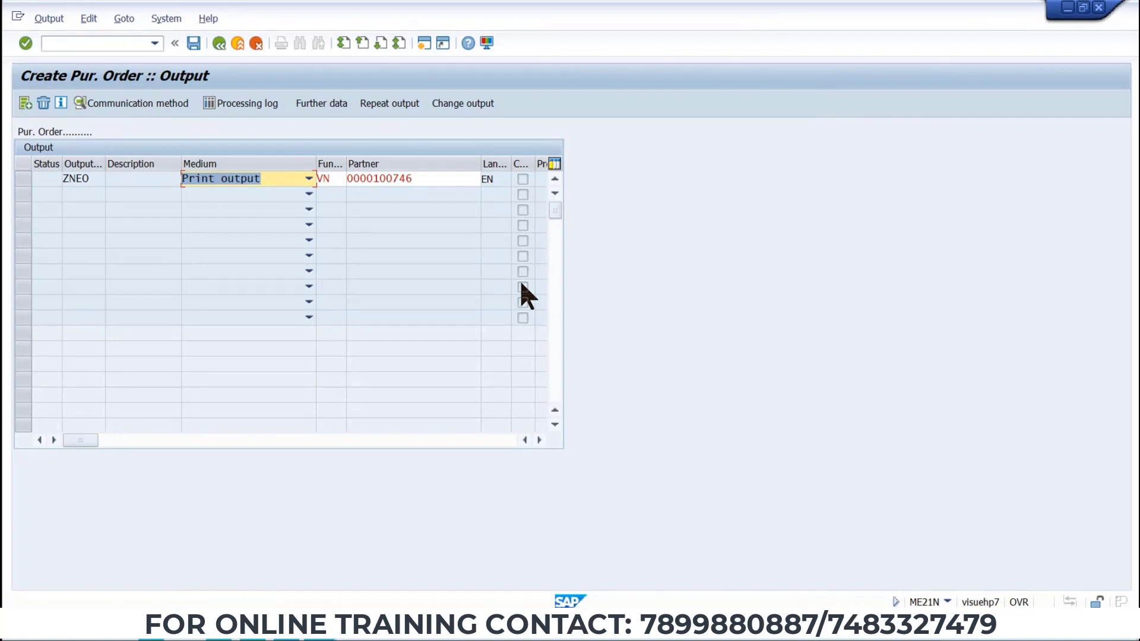
pyautogui.hotkey('alt', 'Tab')
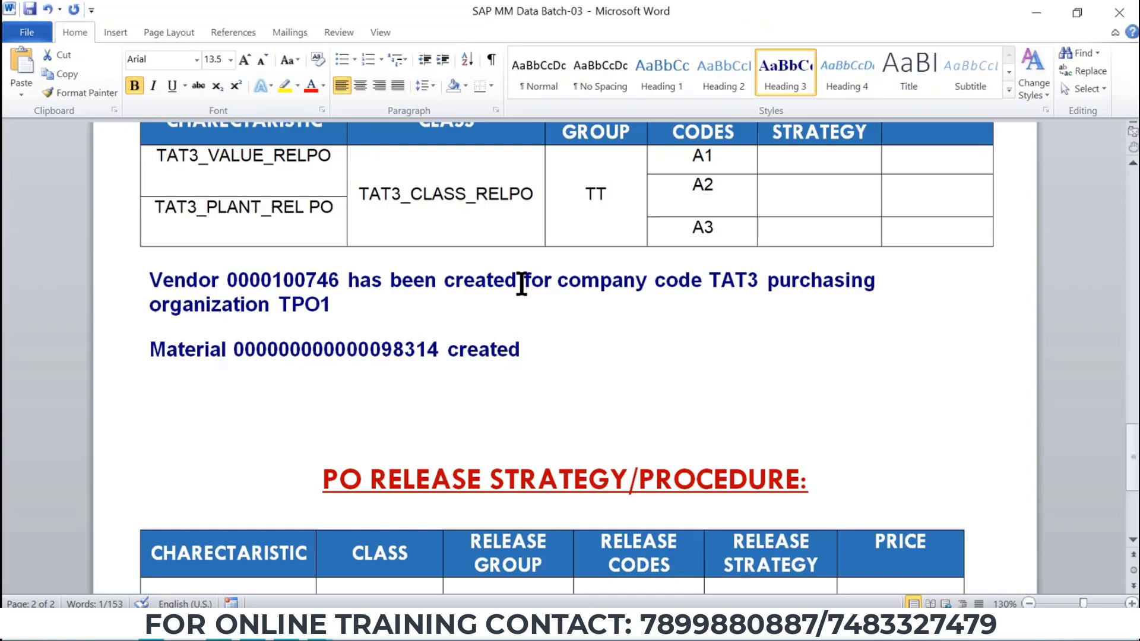
pyautogui.scroll(15, 522, 283)
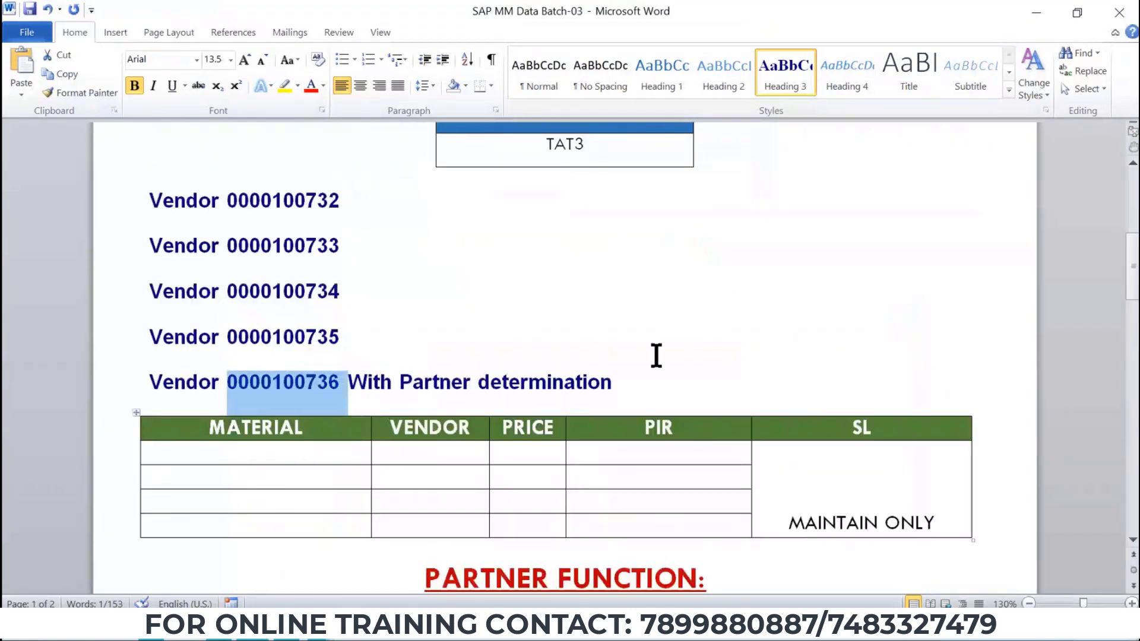
pyautogui.hotkey('alt', 'Tab')
pyautogui.moveTo(438, 179); pyautogui.dragTo(283, 180)
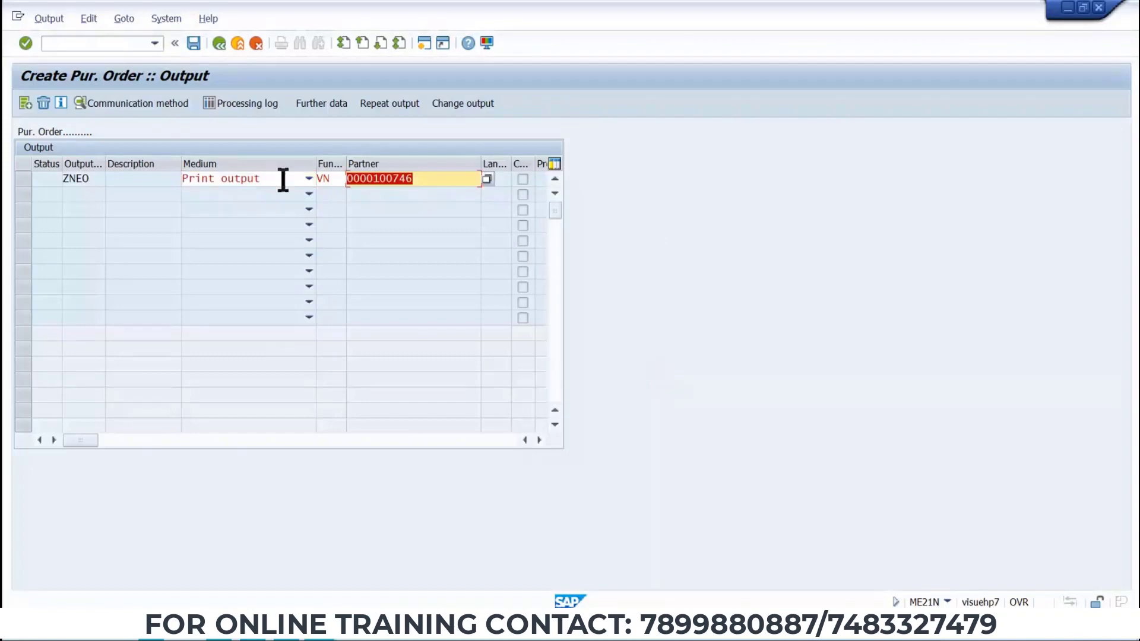
pyautogui.hotkey('ctrl', 'v')
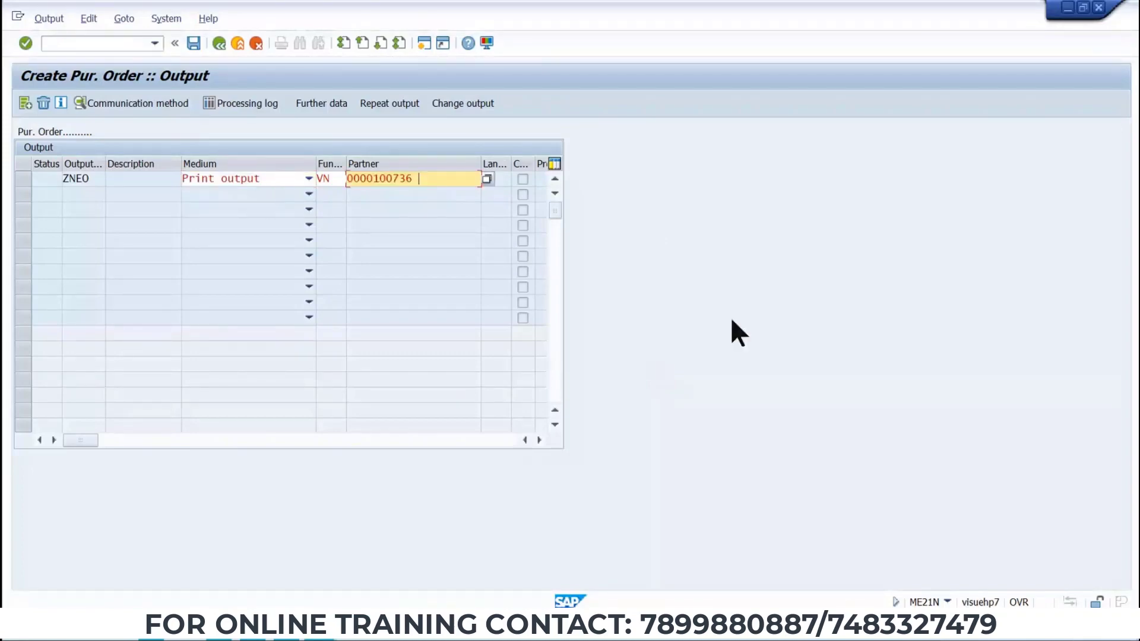
pyautogui.press('Return')
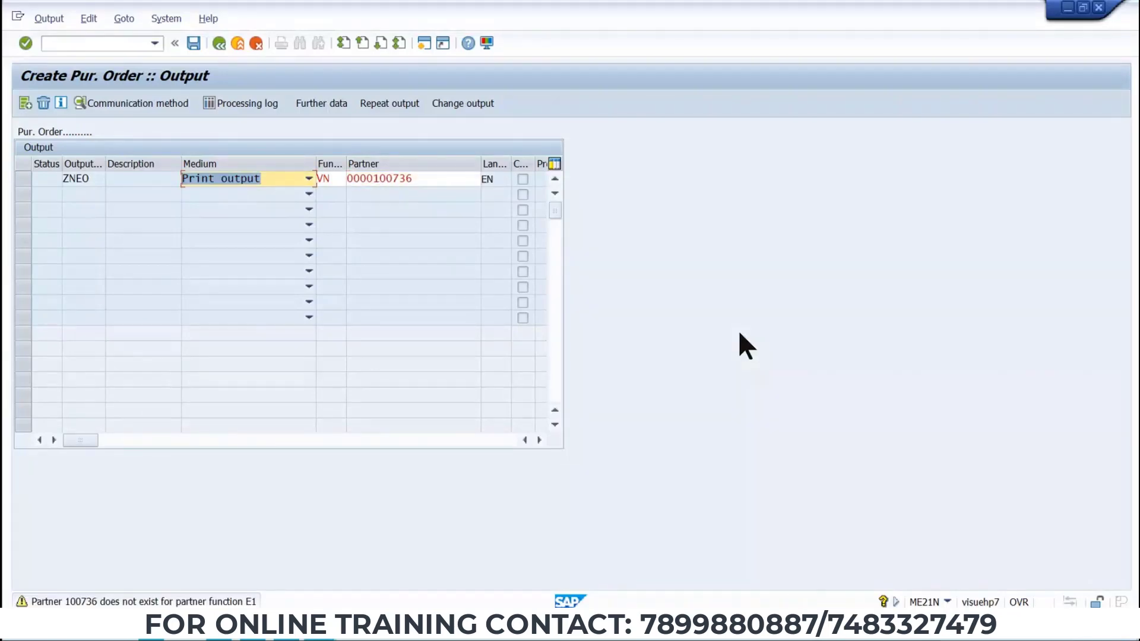
pyautogui.doubleClick(438, 185)
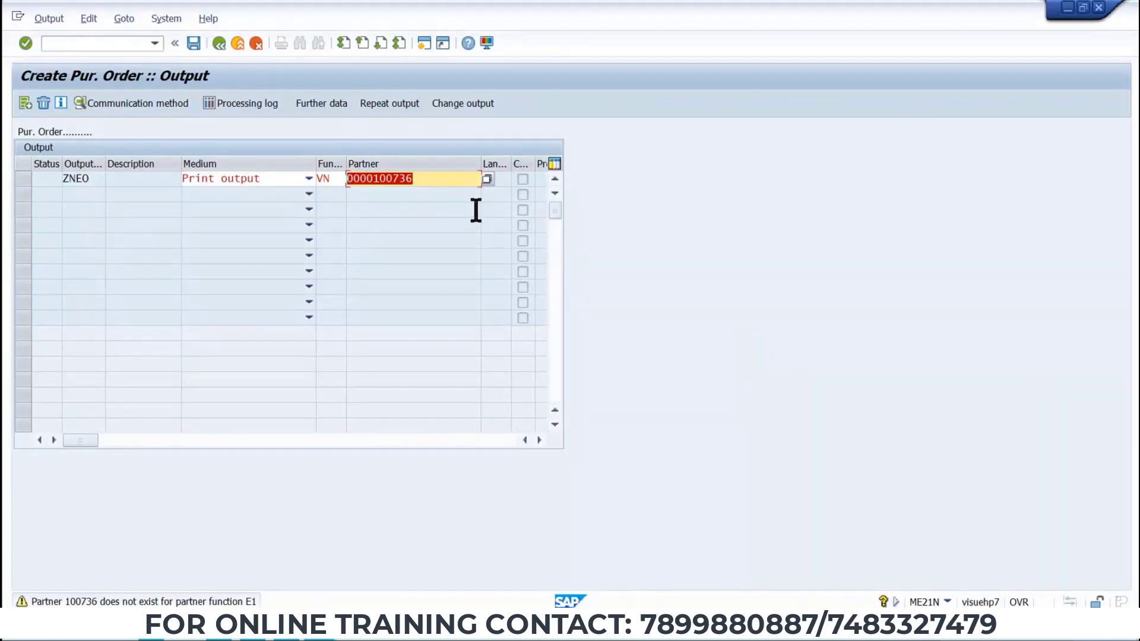
pyautogui.press('Delete')
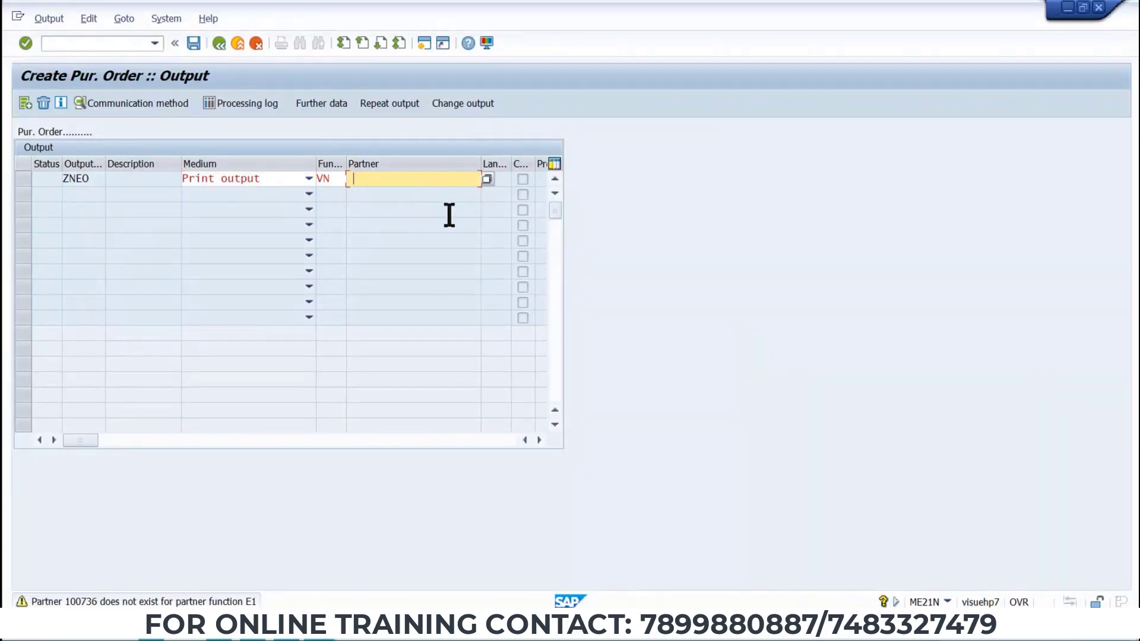
pyautogui.hotkey('alt', 'Tab')
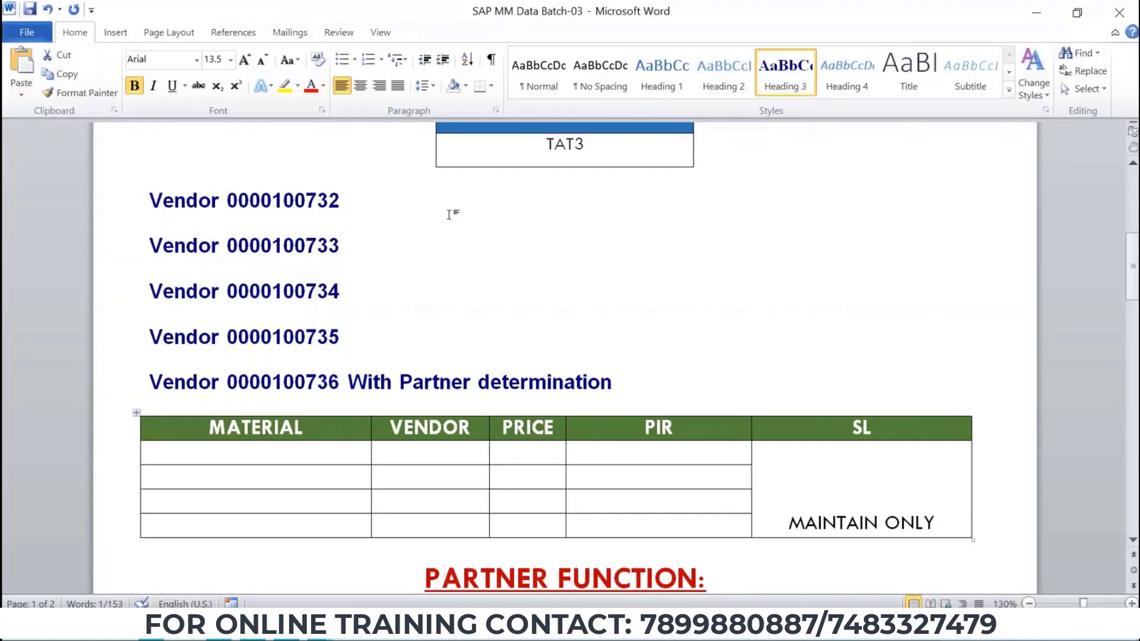
pyautogui.doubleClick(348, 362)
pyautogui.scroll(-15, 347, 361)
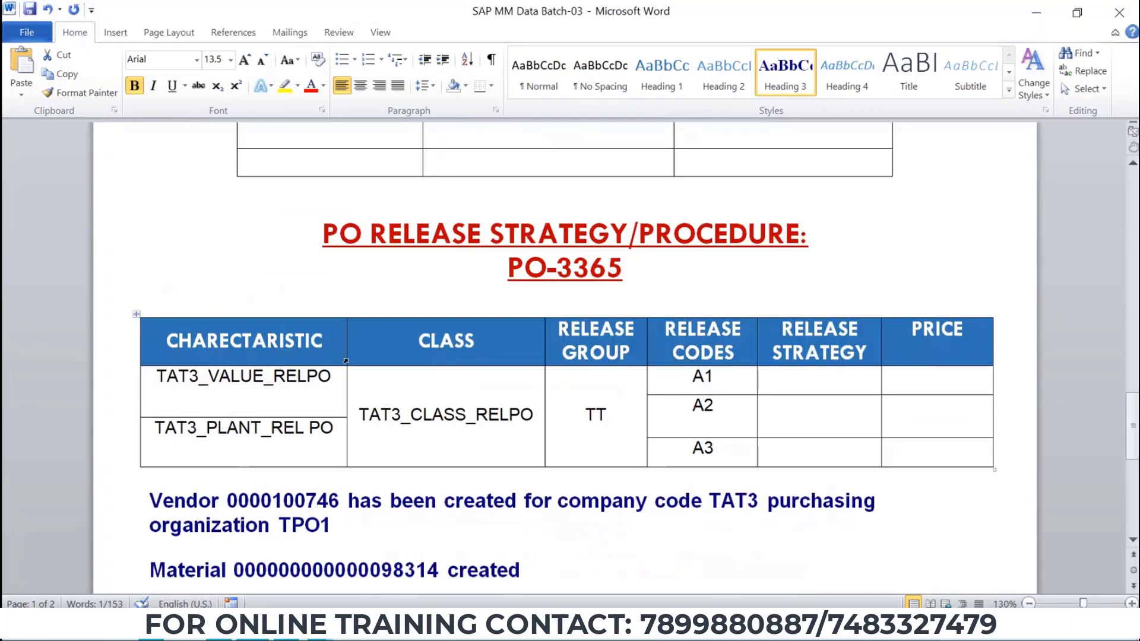
pyautogui.hotkey('alt', 'Tab')
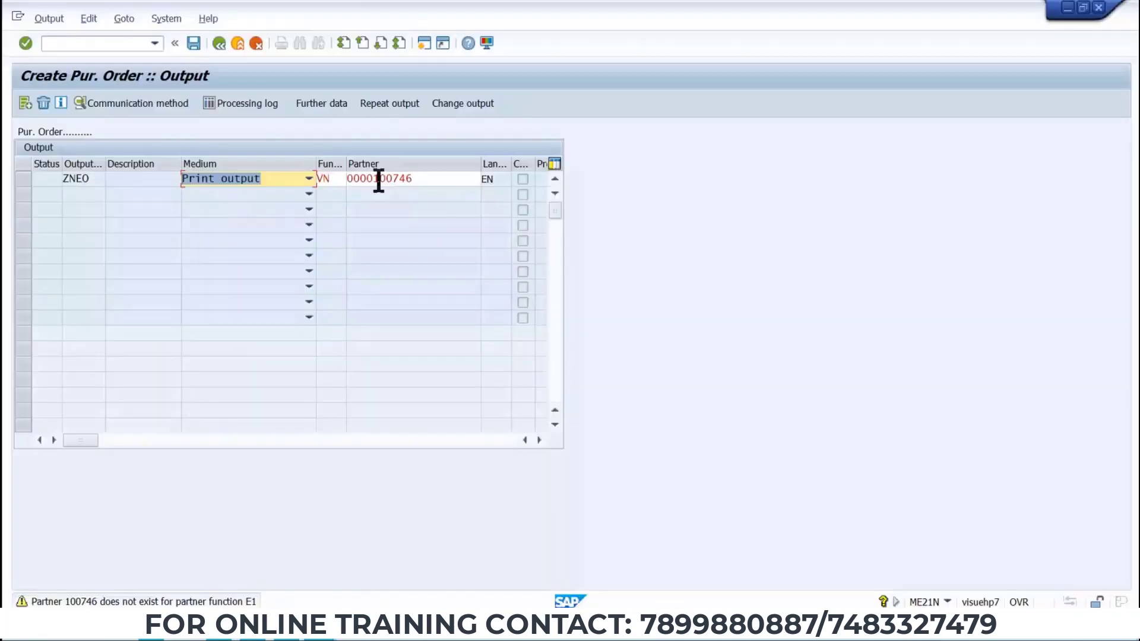
# Confirm the ZNEO output line and set its print logical destination to LP01.
pyautogui.press('Return')
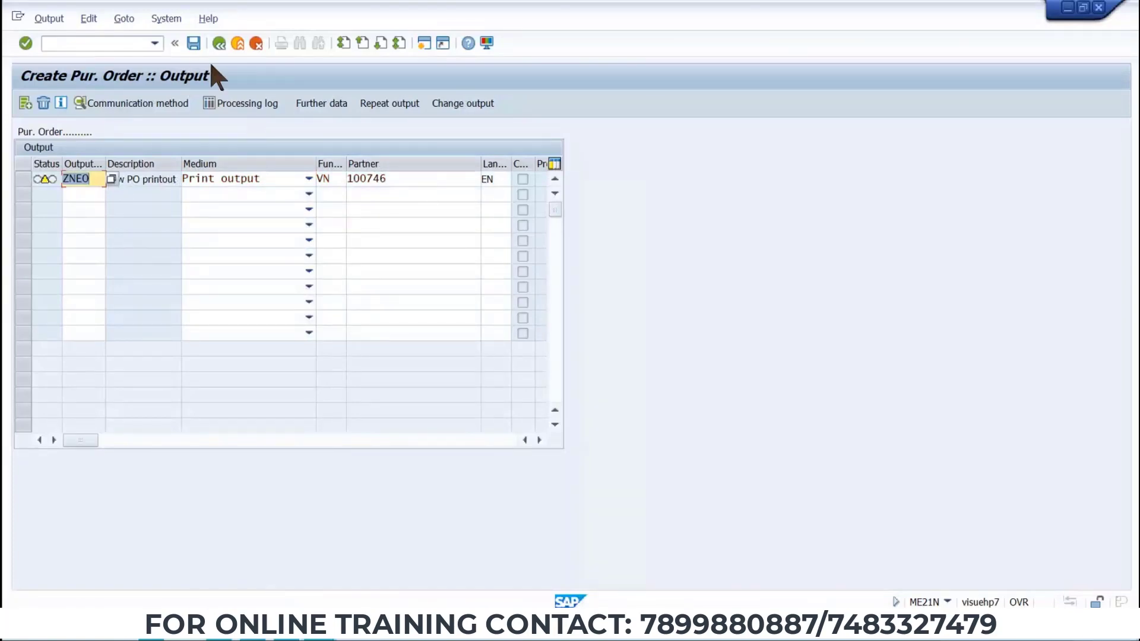
pyautogui.click(220, 43)
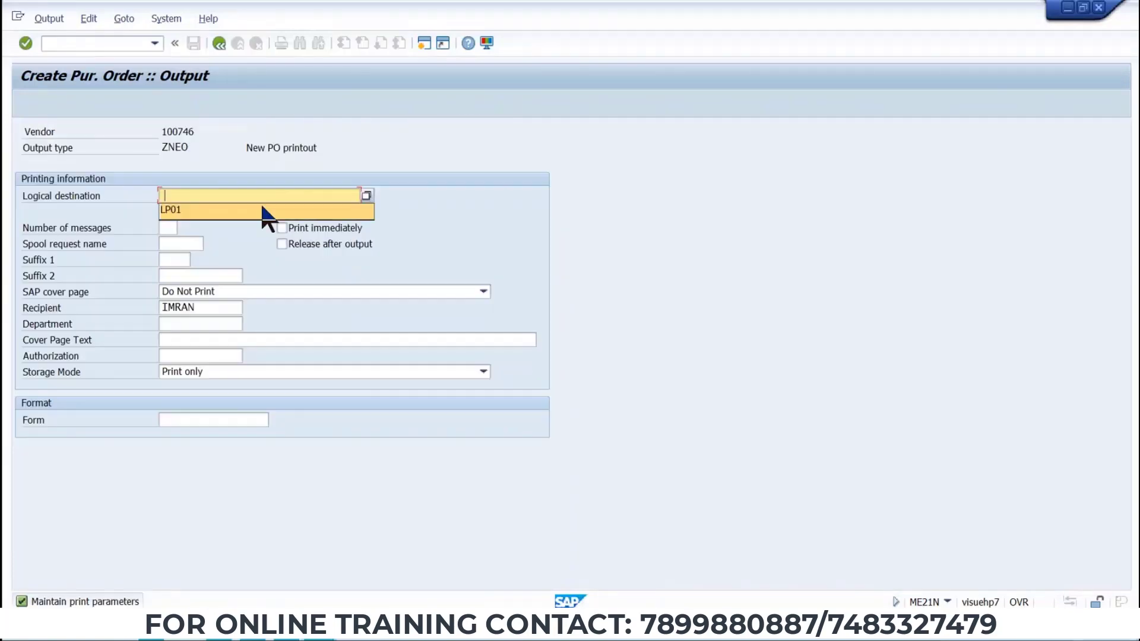
pyautogui.click(268, 213)
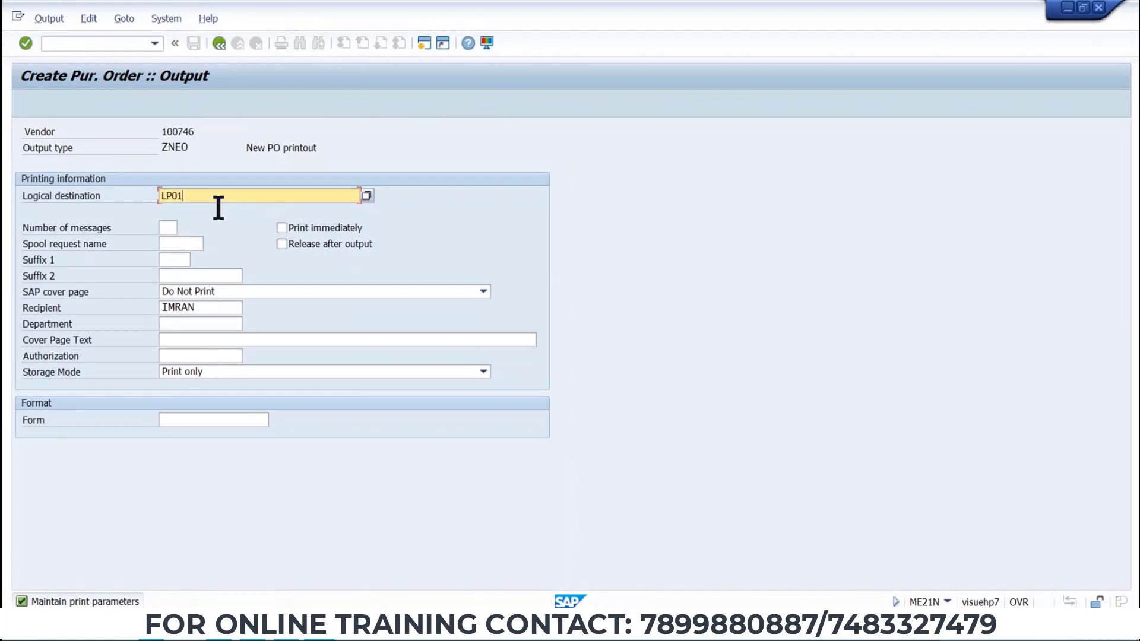
pyautogui.click(219, 43)
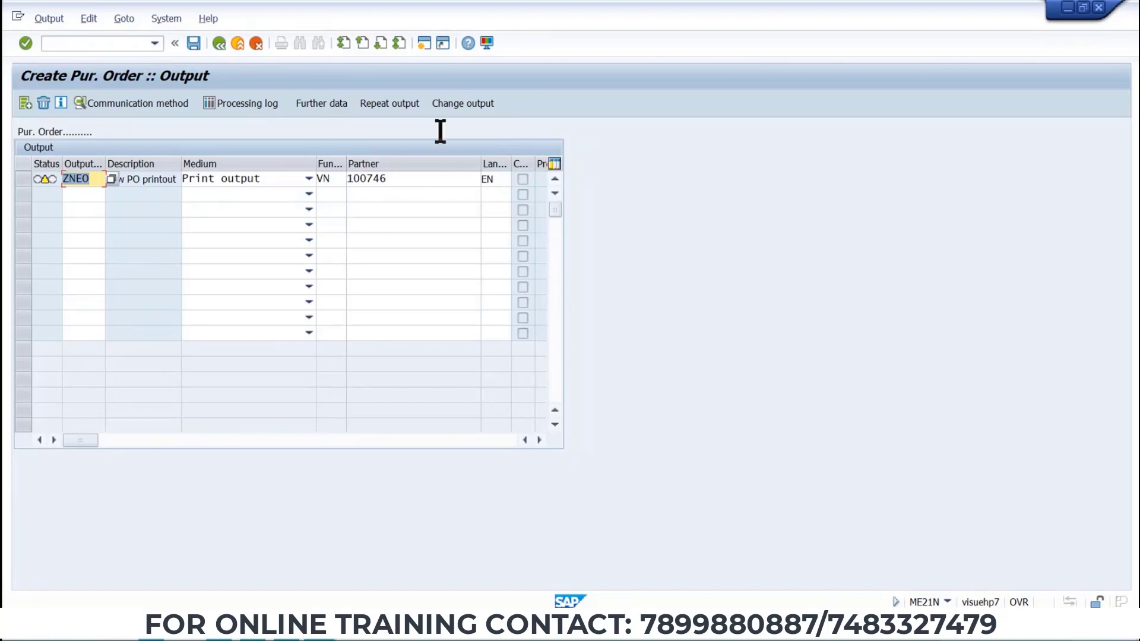
# Browse the partner function value list for the output line and close it.
pyautogui.click(332, 179)
pyautogui.click(351, 180)
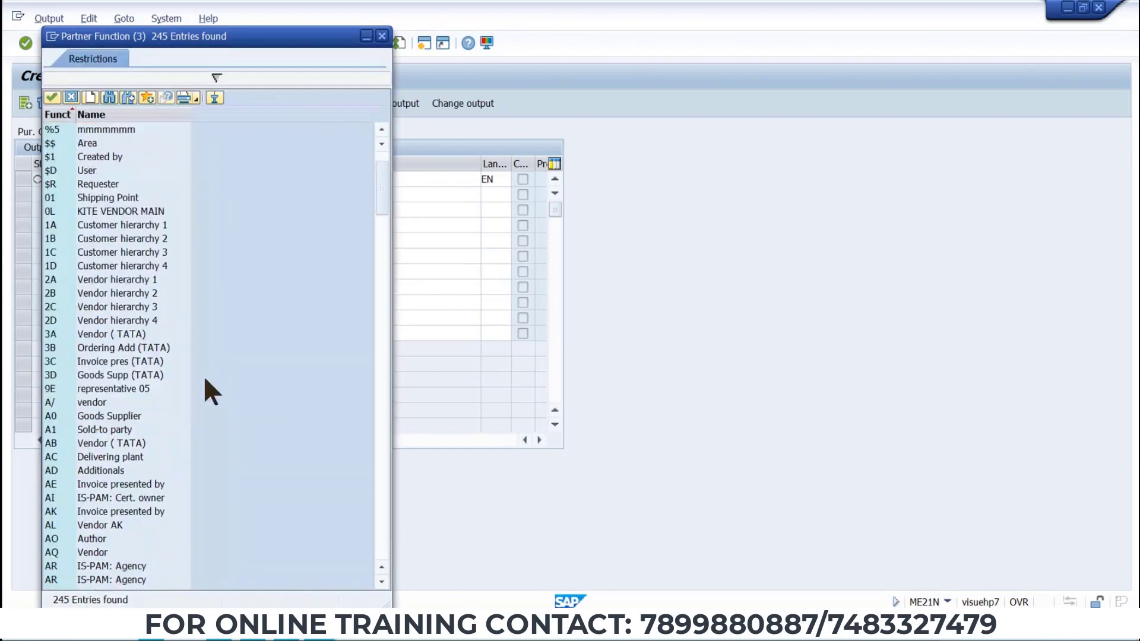
pyautogui.scroll(-3, 204, 380)
pyautogui.scroll(-13, 204, 379)
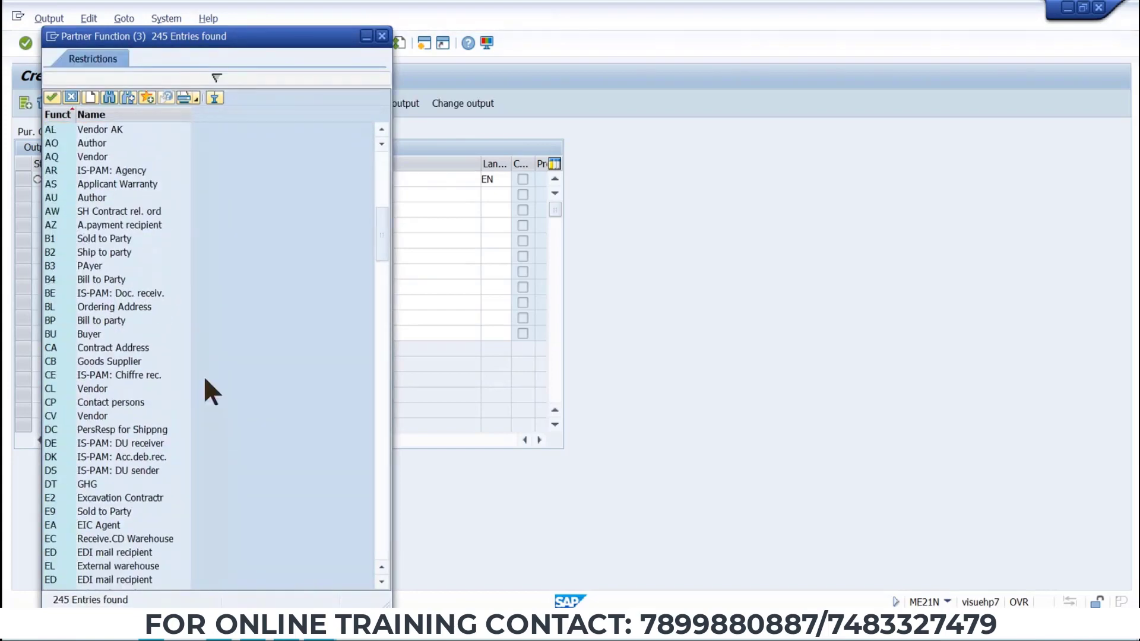
pyautogui.scroll(-14, 205, 380)
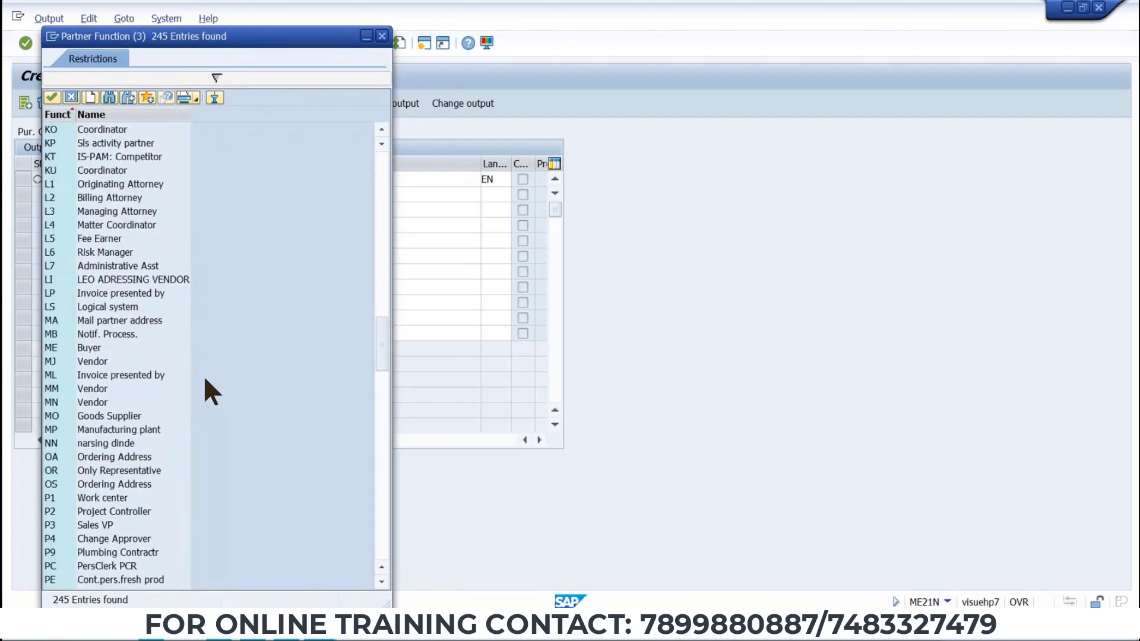
pyautogui.scroll(-8, 204, 380)
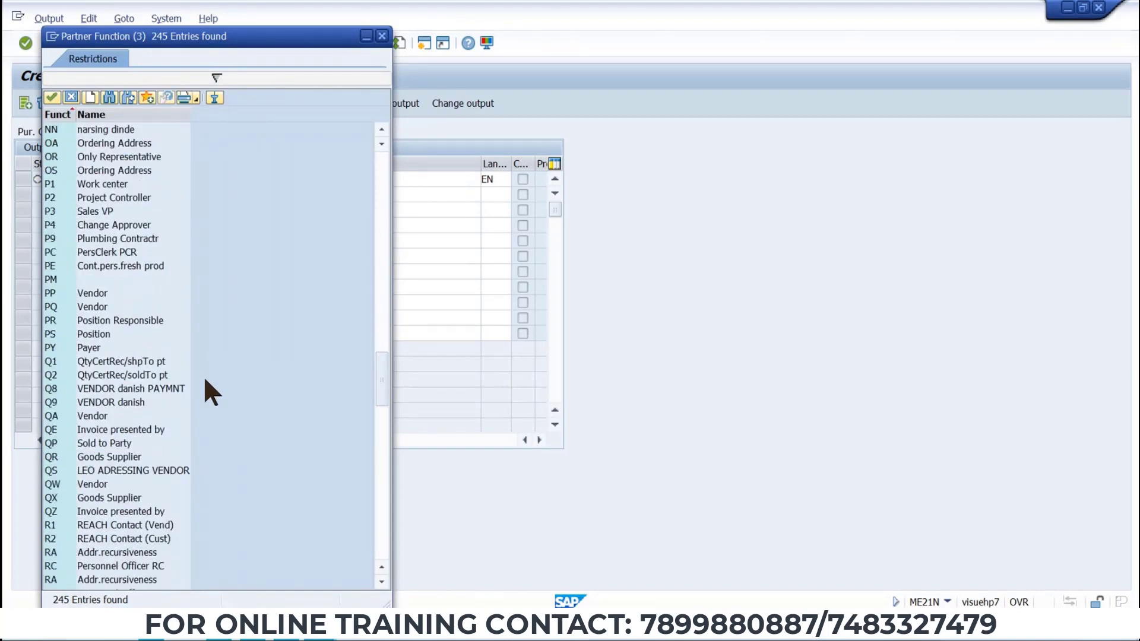
pyautogui.scroll(-20, 204, 376)
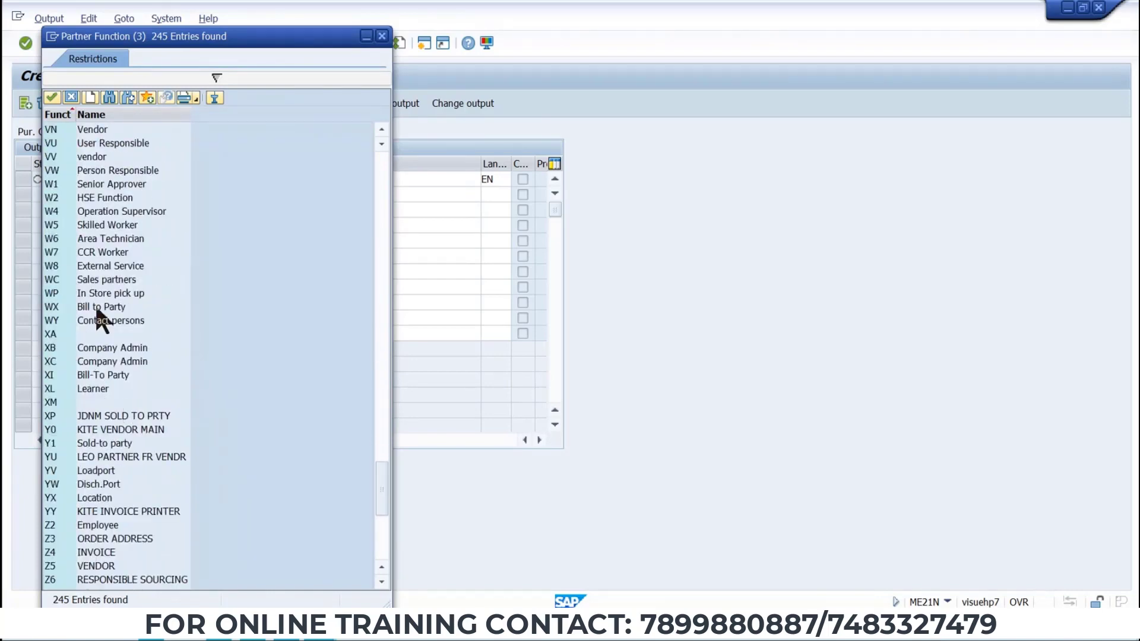
pyautogui.scroll(2, 66, 142)
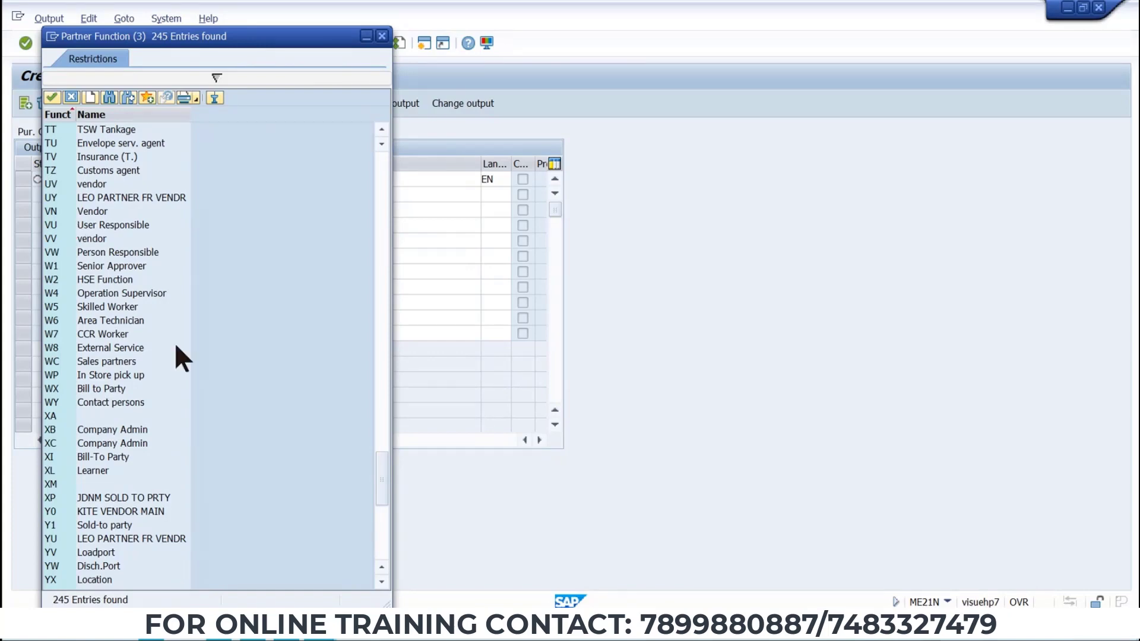
pyautogui.click(57, 210)
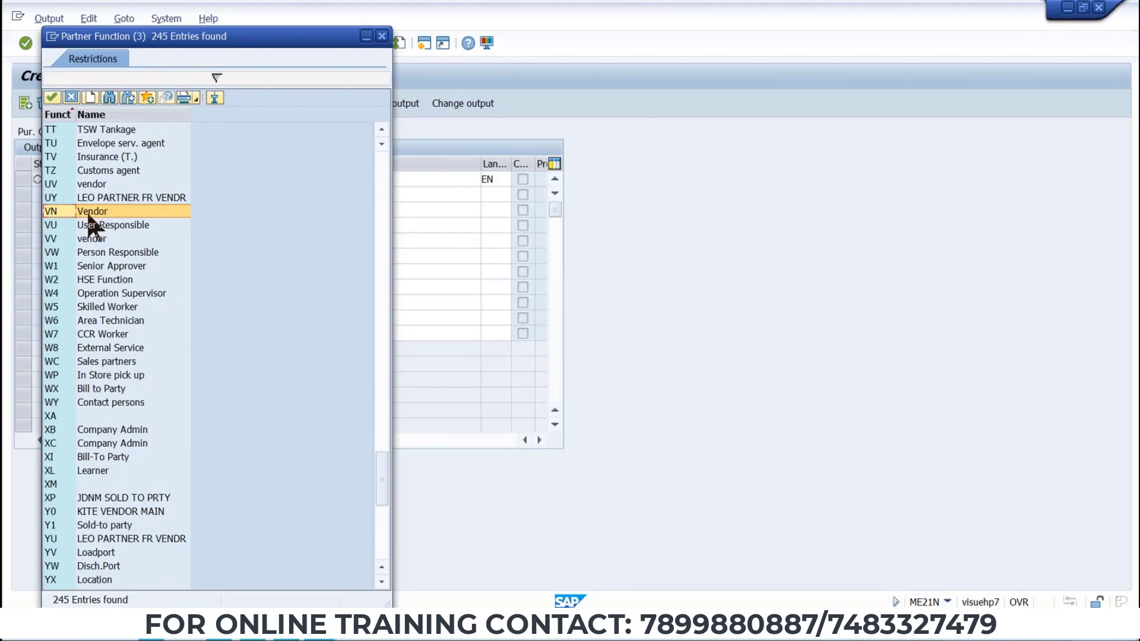
pyautogui.click(383, 37)
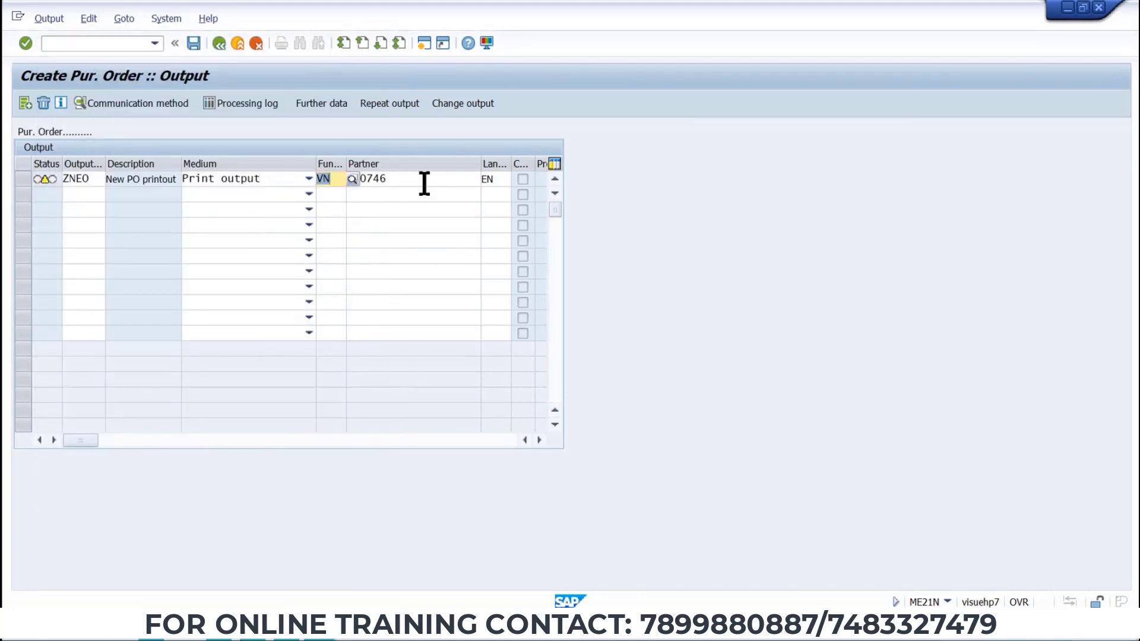
pyautogui.hotkey('alt', 'Tab')
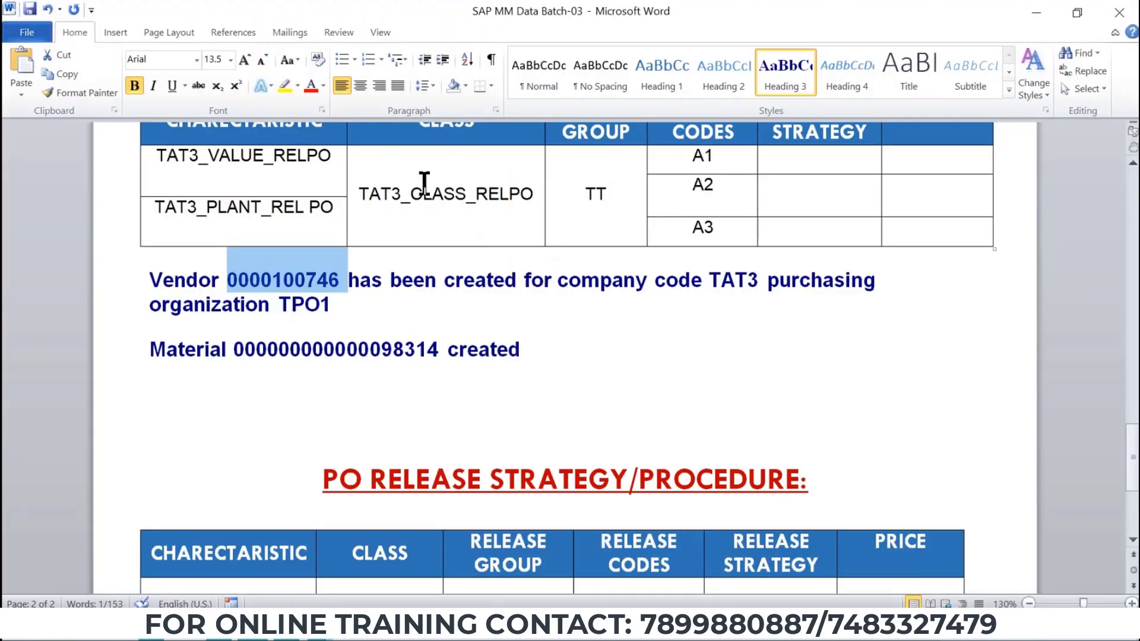
pyautogui.scroll(10, 346, 420)
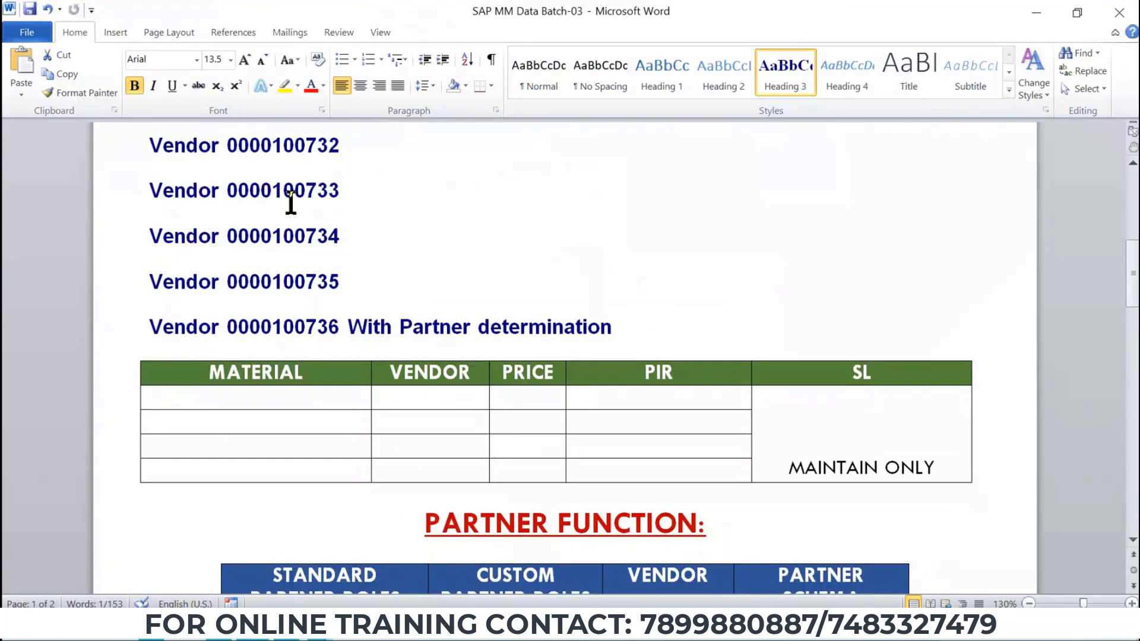
pyautogui.scroll(1, 285, 294)
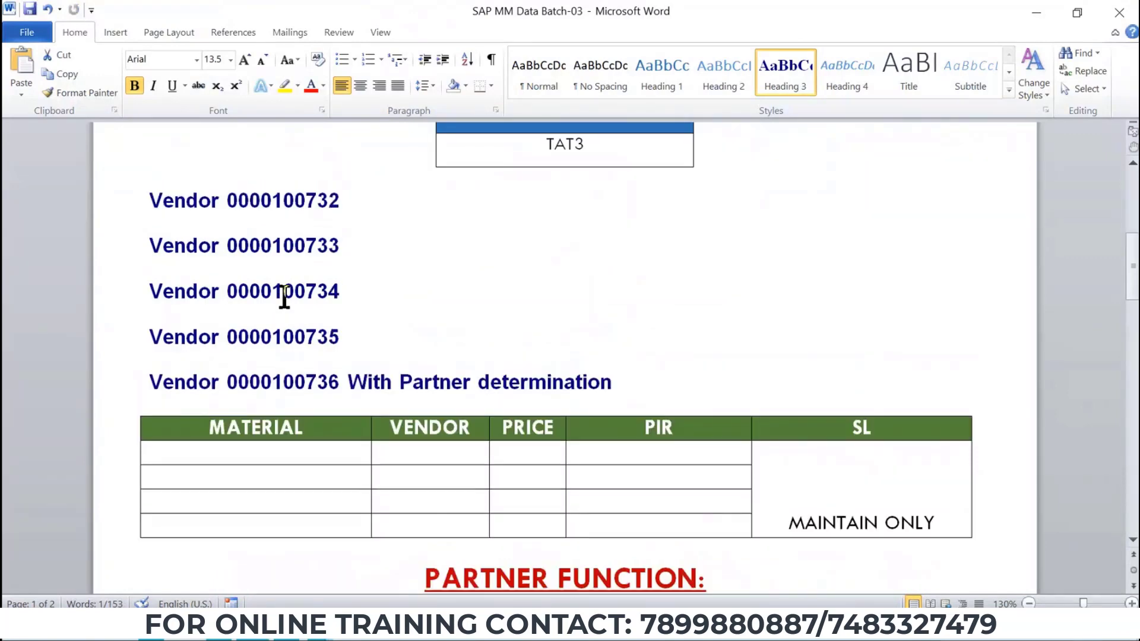
pyautogui.doubleClick(293, 244)
pyautogui.hotkey('ctrl', 'c')
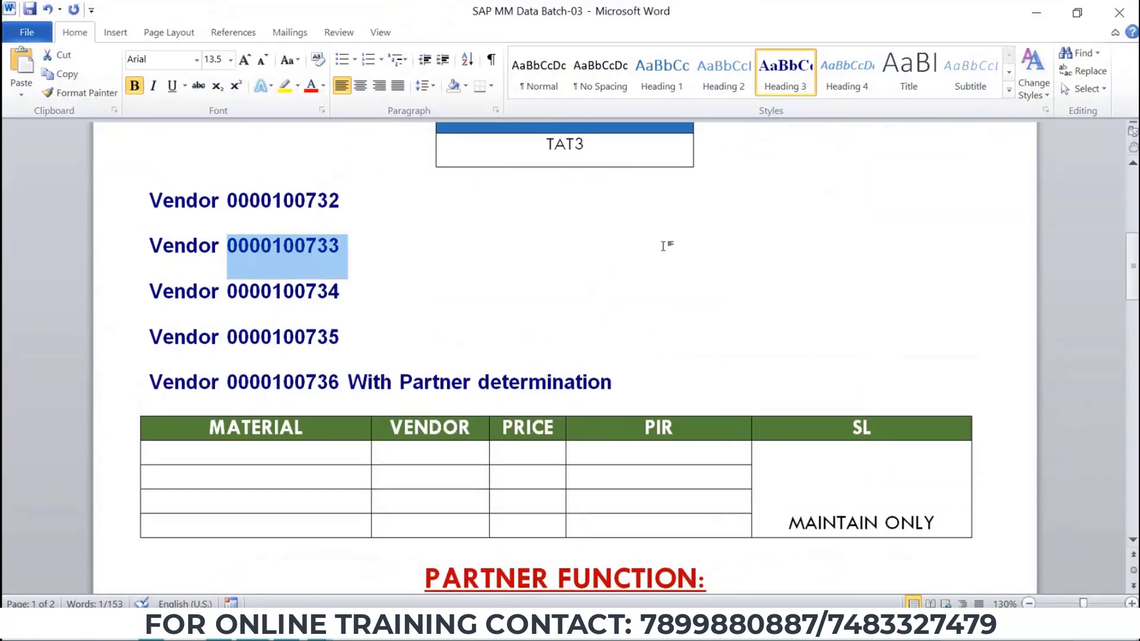
pyautogui.hotkey('alt', 'Tab')
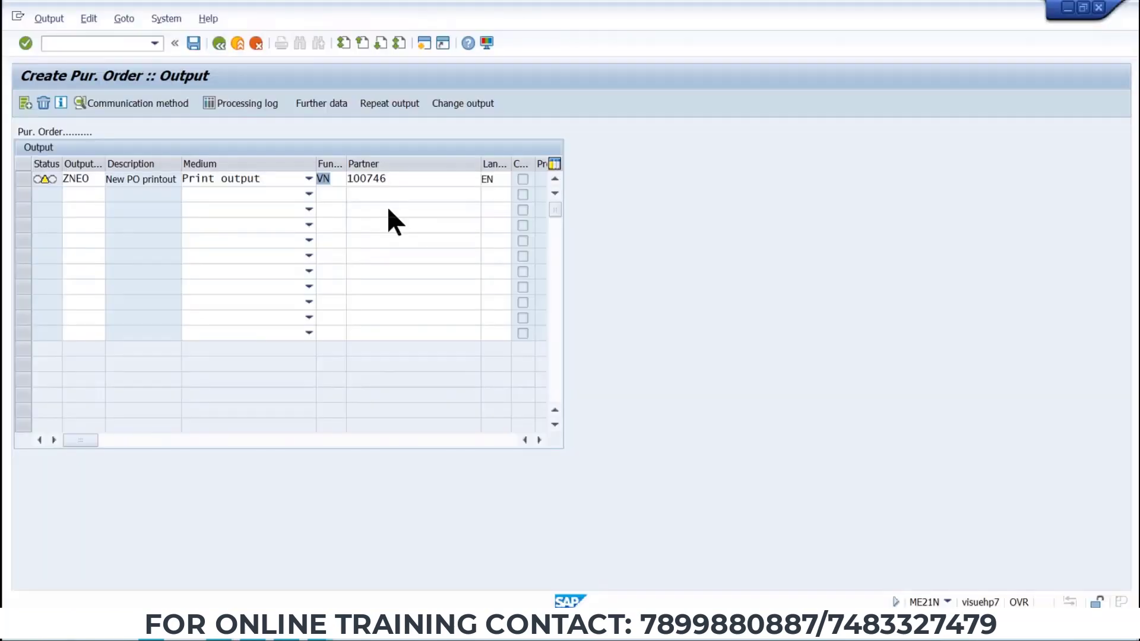
pyautogui.moveTo(410, 181); pyautogui.dragTo(236, 195)
pyautogui.hotkey('ctrl', 'v')
pyautogui.press('Return')
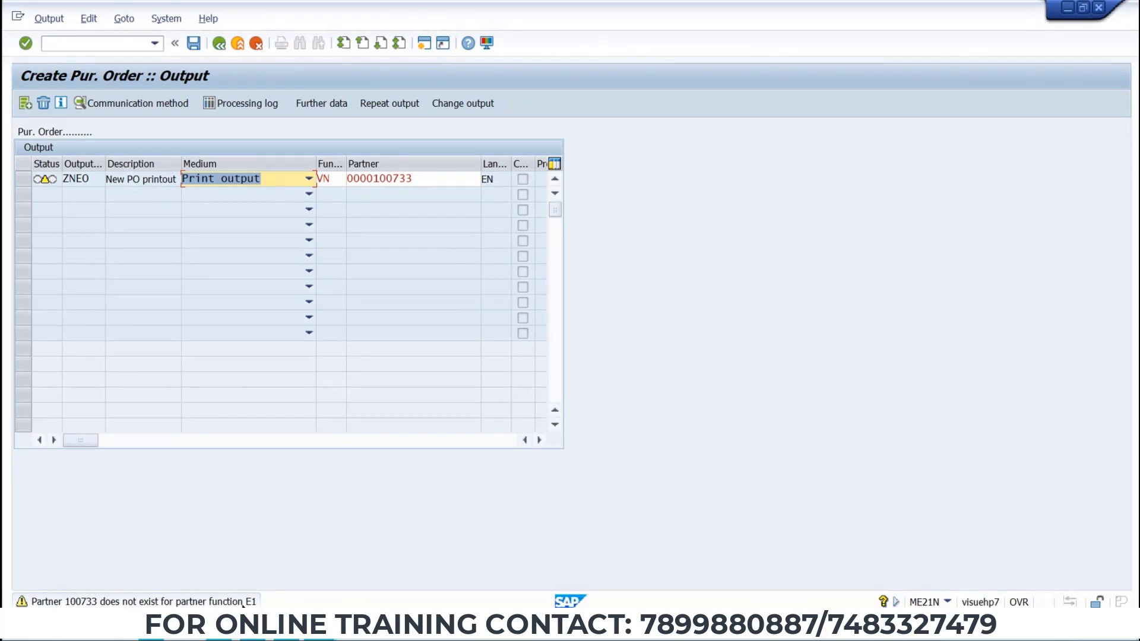
pyautogui.hotkey('alt', 'Tab')
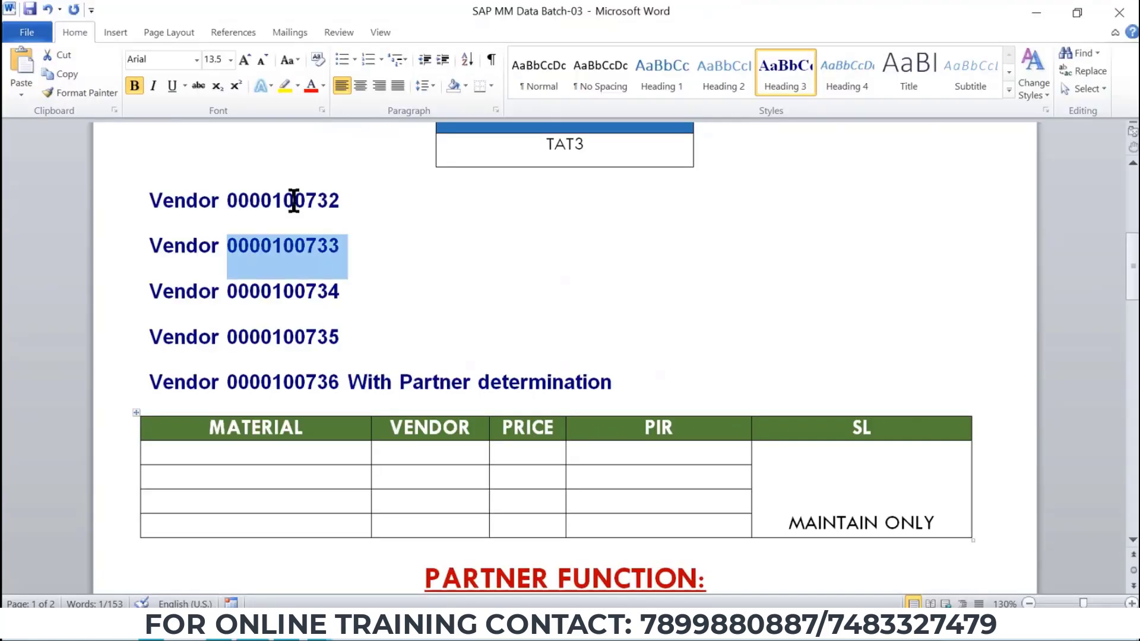
pyautogui.doubleClick(294, 200)
pyautogui.hotkey('alt', 'Tab')
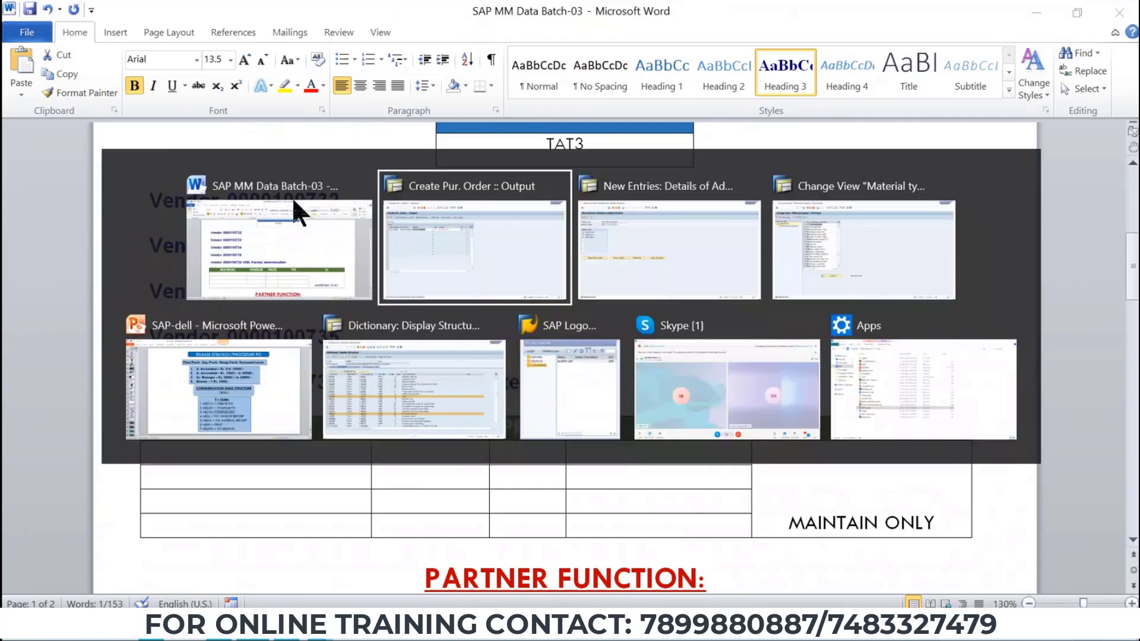
pyautogui.doubleClick(440, 181)
pyautogui.hotkey('ctrl', 'v')
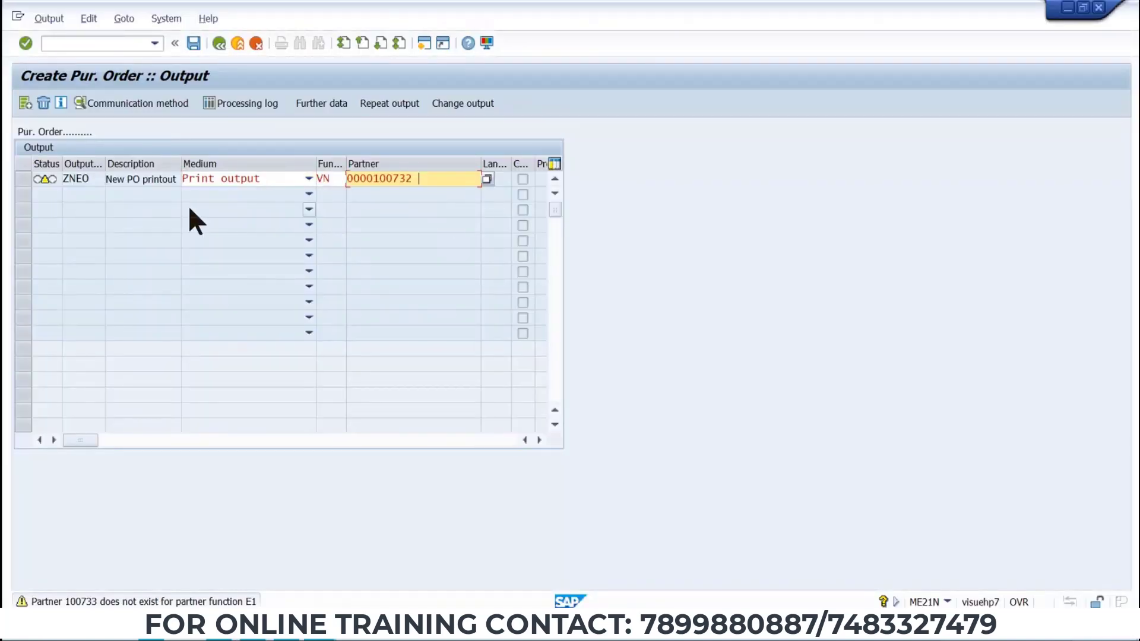
pyautogui.press('Return')
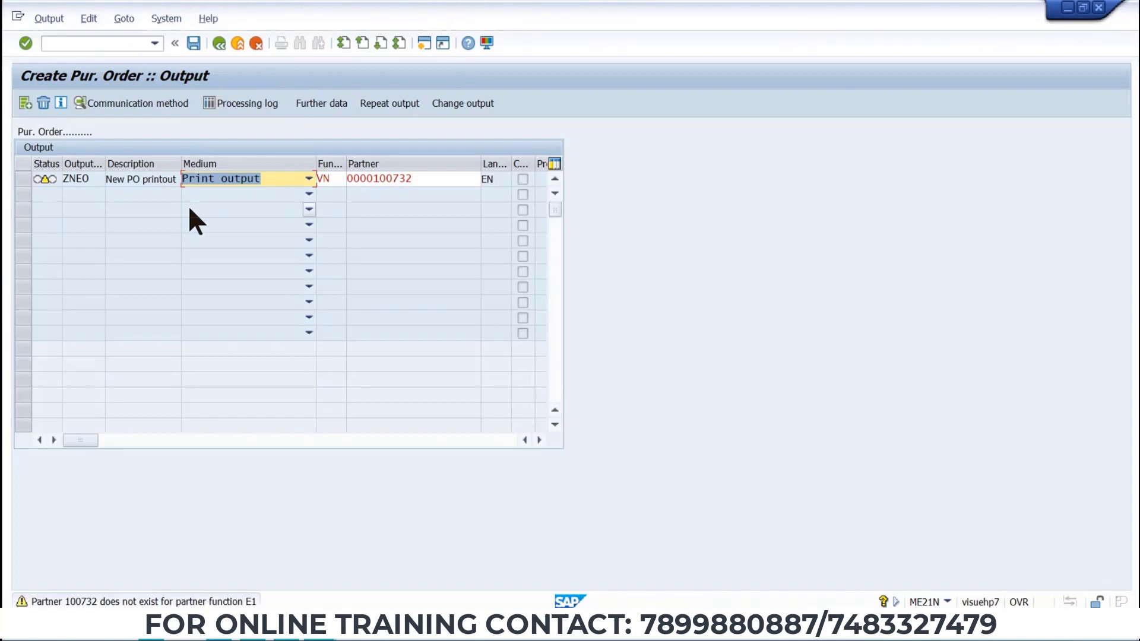
pyautogui.hotkey('alt', 'Tab')
pyautogui.click(310, 290)
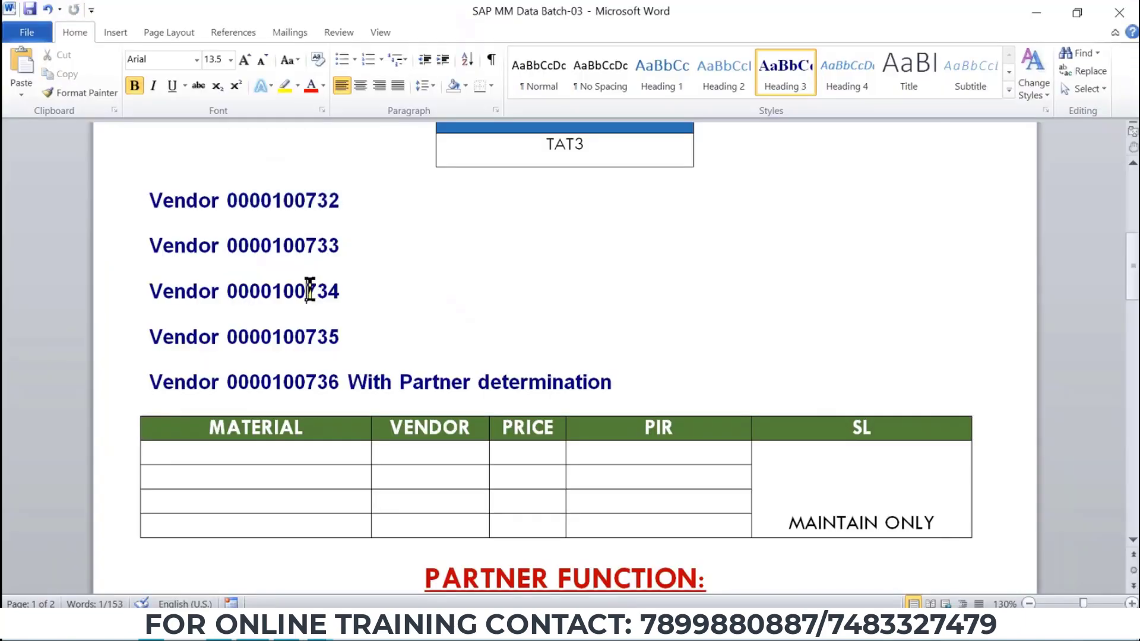
pyautogui.doubleClick(321, 284)
pyautogui.hotkey('ctrl', 'c')
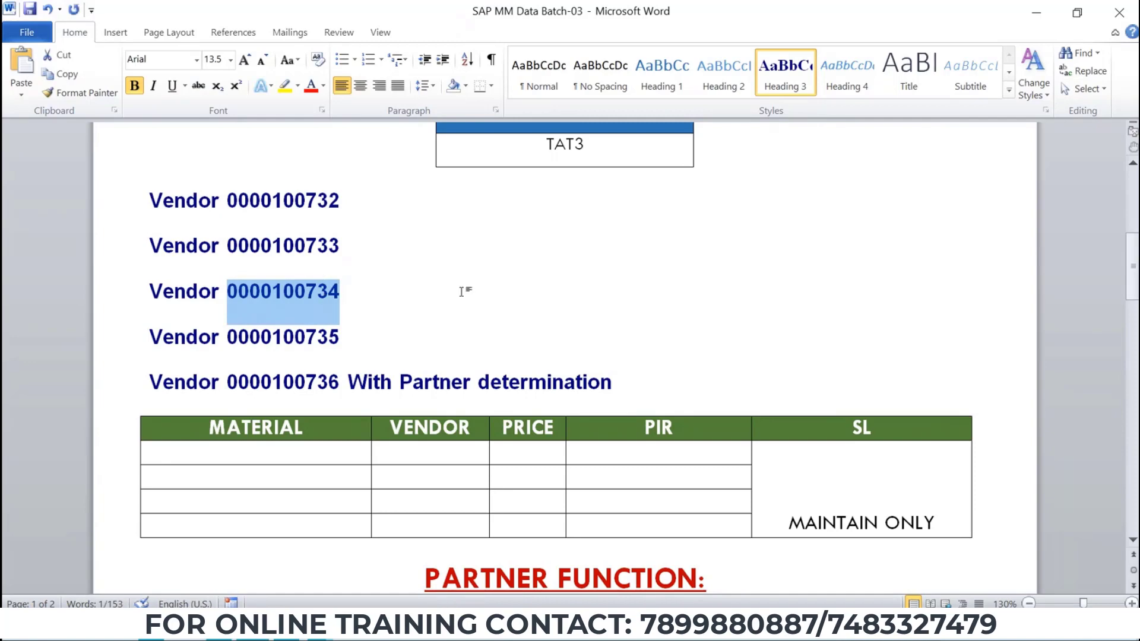
pyautogui.hotkey('alt', 'Tab')
pyautogui.moveTo(433, 178); pyautogui.dragTo(280, 184)
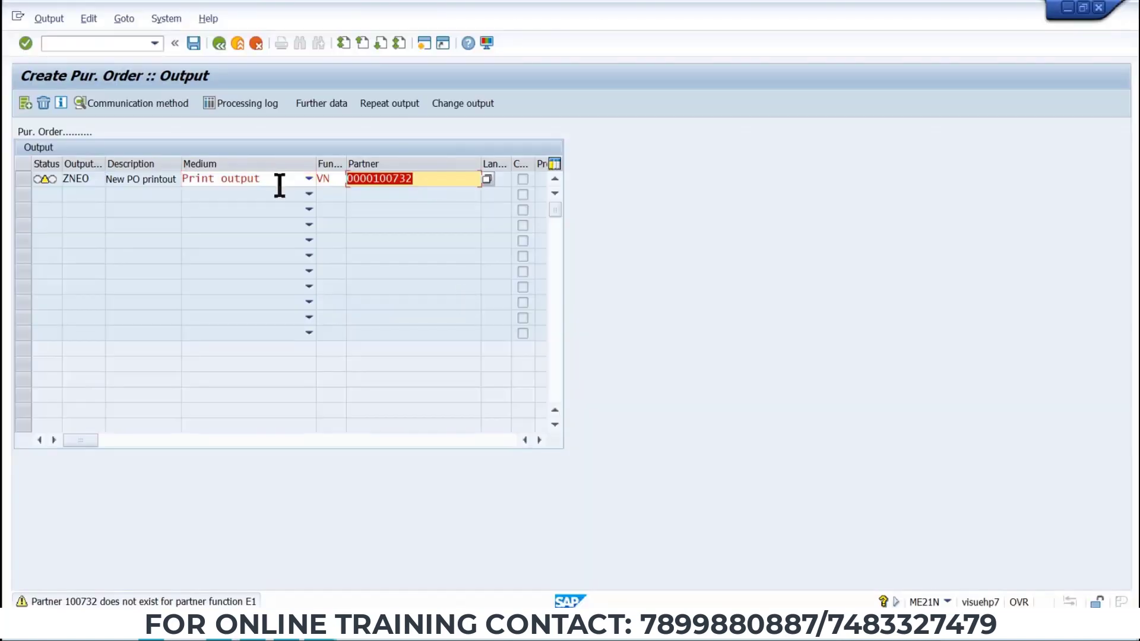
pyautogui.hotkey('ctrl', 'v')
pyautogui.press('Return')
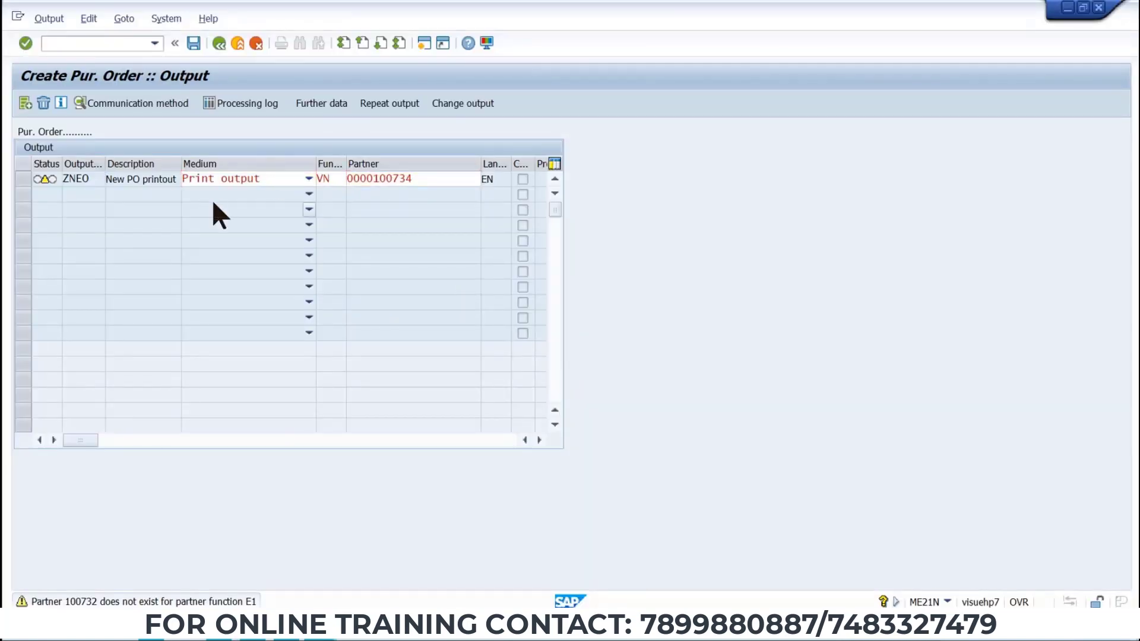
pyautogui.press('Return')
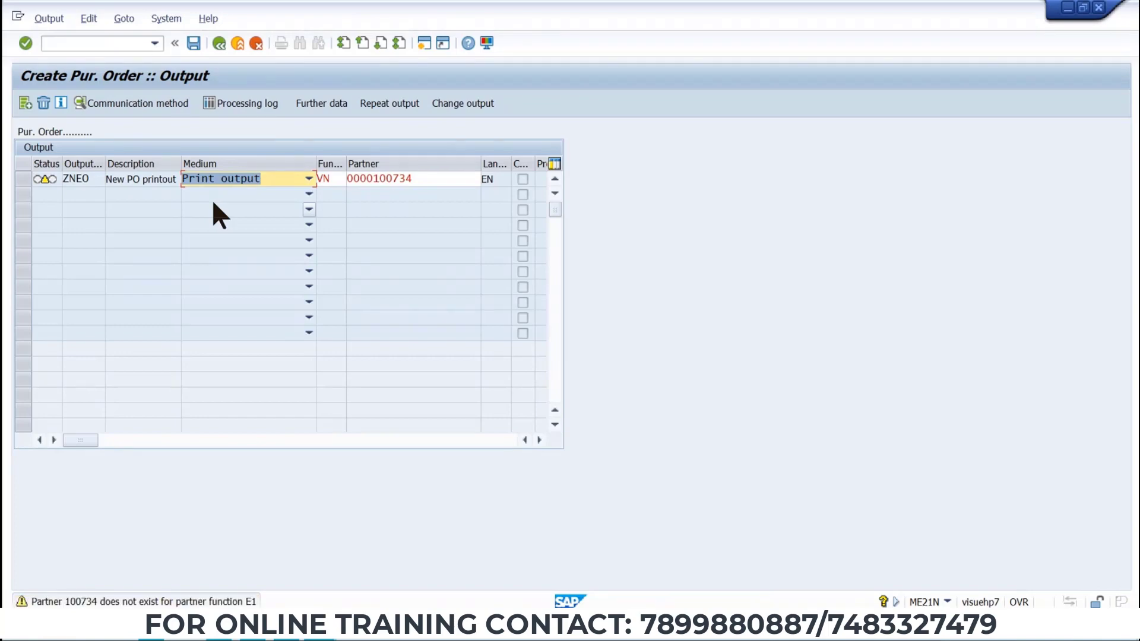
pyautogui.hotkey('alt', 'Tab')
pyautogui.doubleClick(309, 333)
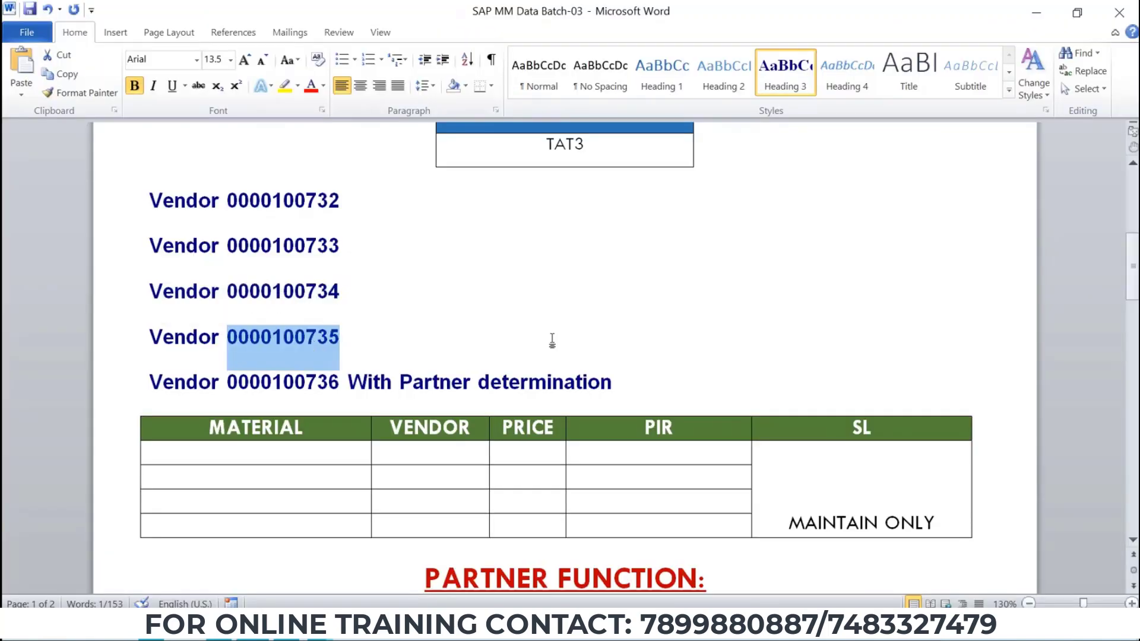
pyautogui.hotkey('alt', 'Tab')
pyautogui.hotkey('ctrl', 'v')
pyautogui.press('Return')
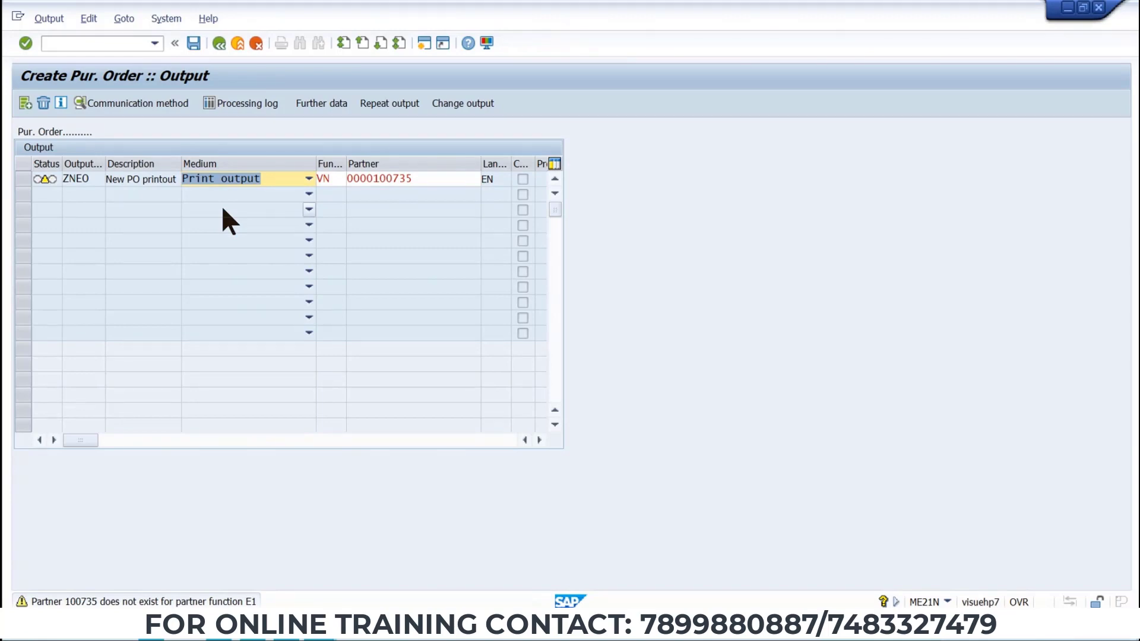
pyautogui.press('Tab')
pyautogui.press('Tab')
pyautogui.hotkey('ctrl', 'v')
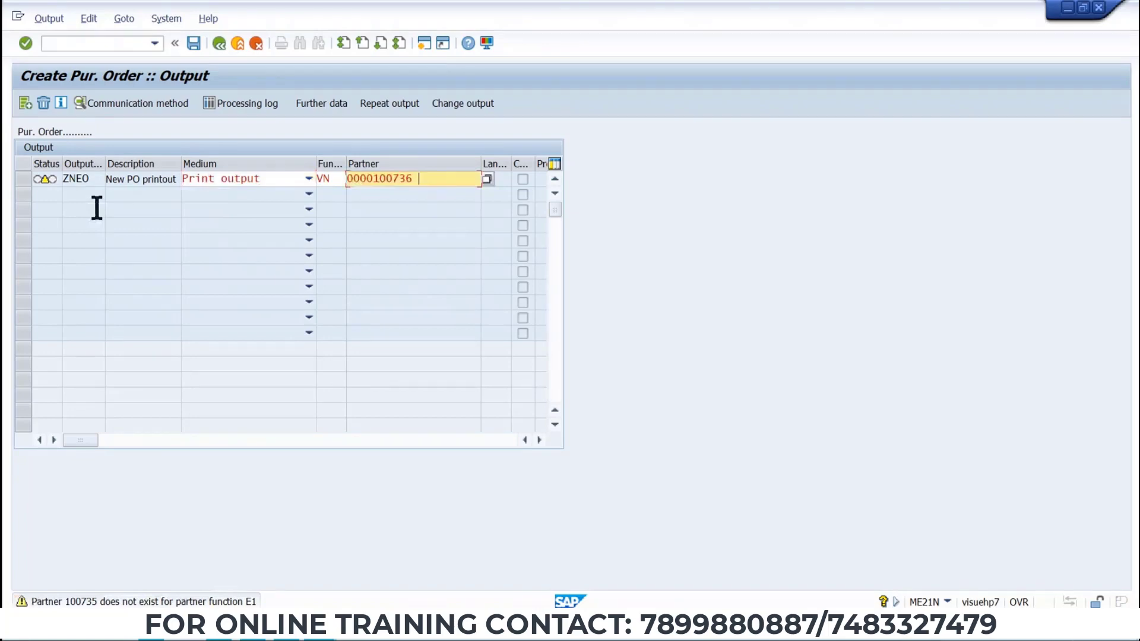
pyautogui.press('Return')
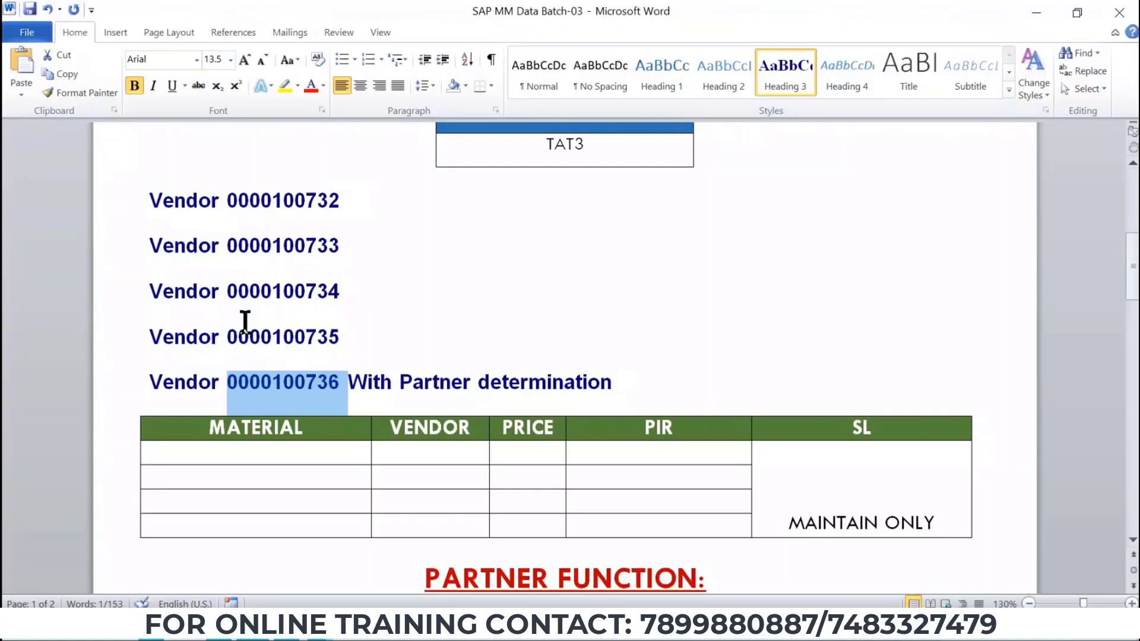
pyautogui.scroll(-20, 366, 473)
pyautogui.scroll(-15, 366, 473)
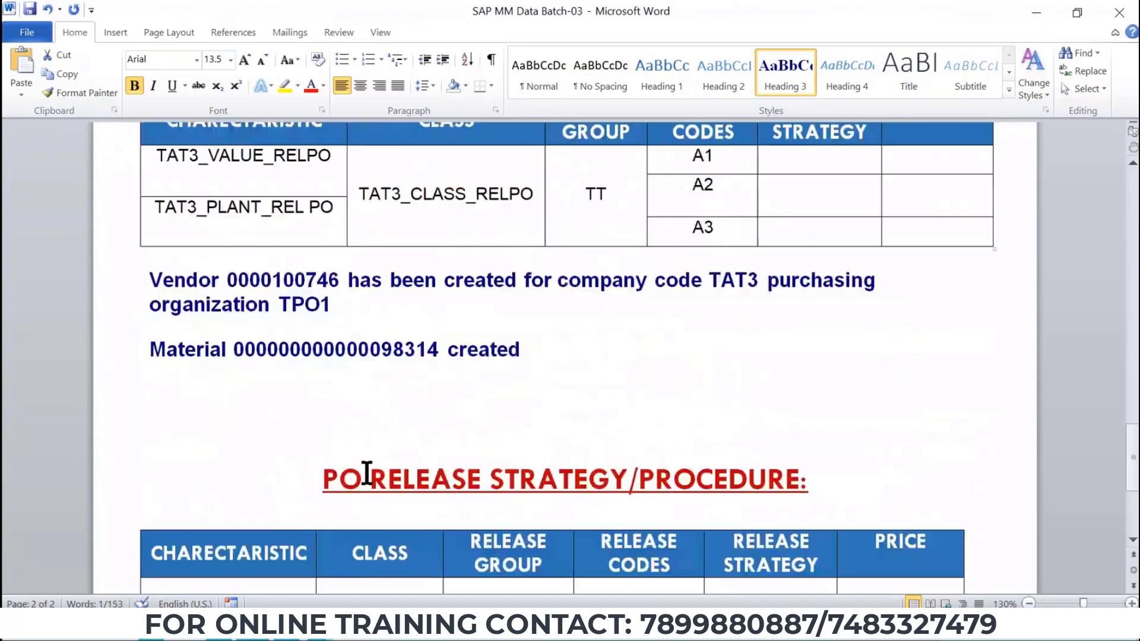
pyautogui.scroll(6, 367, 473)
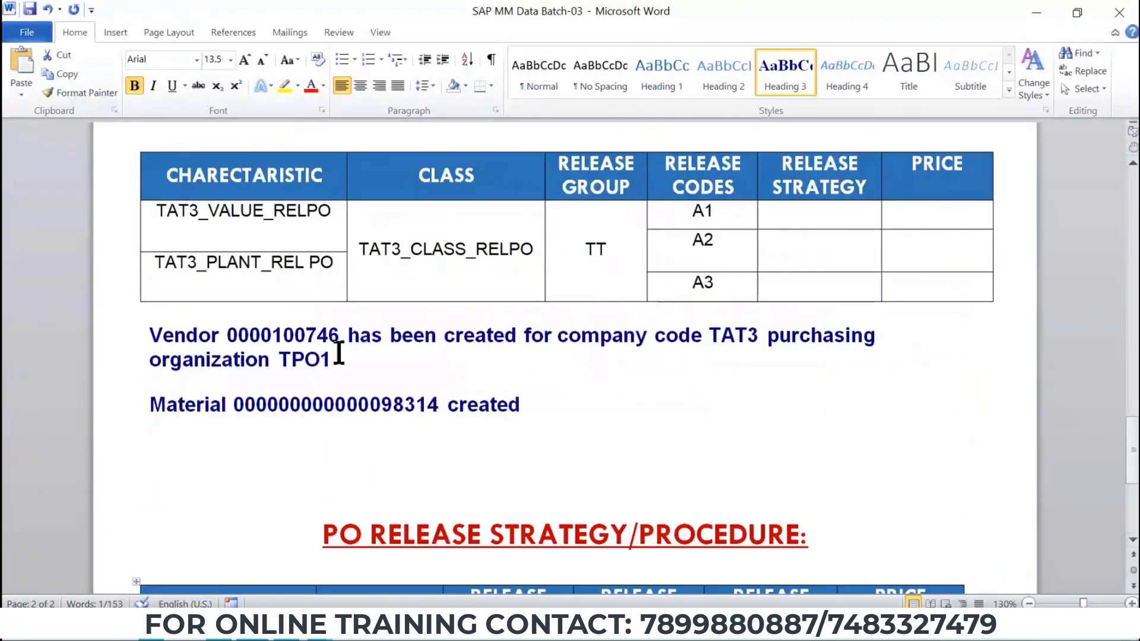
pyautogui.doubleClick(324, 336)
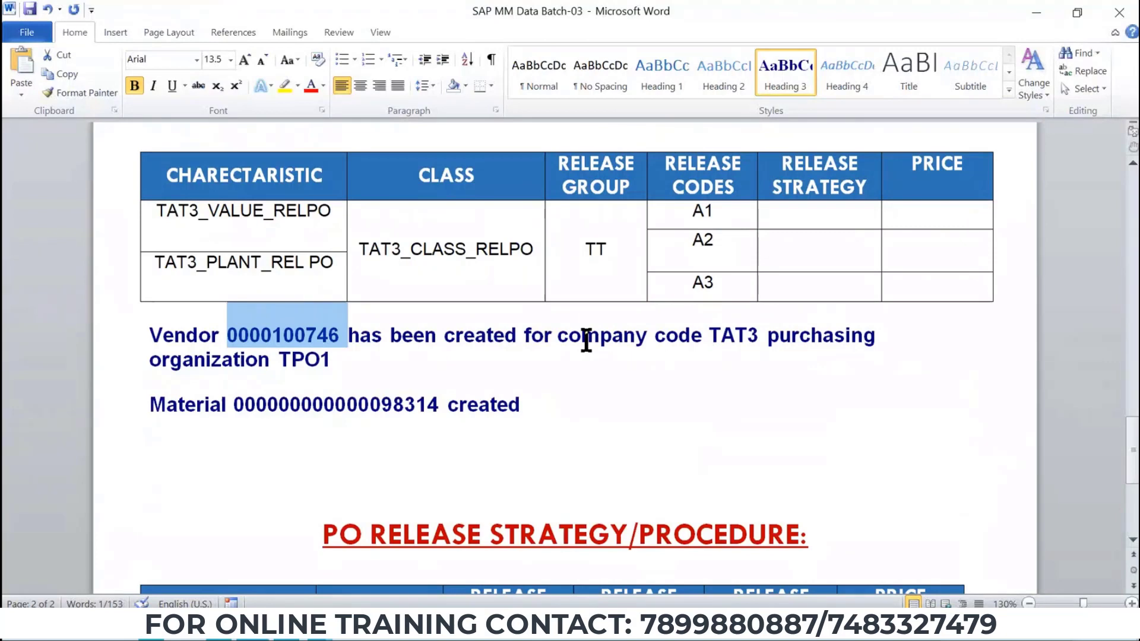
pyautogui.hotkey('alt', 'Tab')
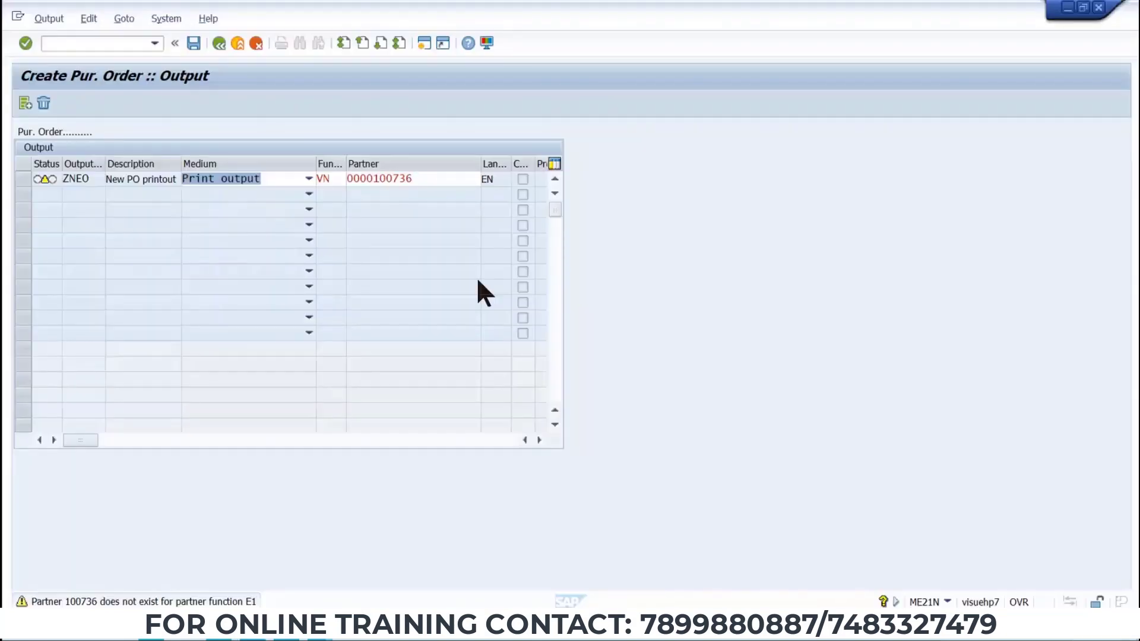
pyautogui.press('Return')
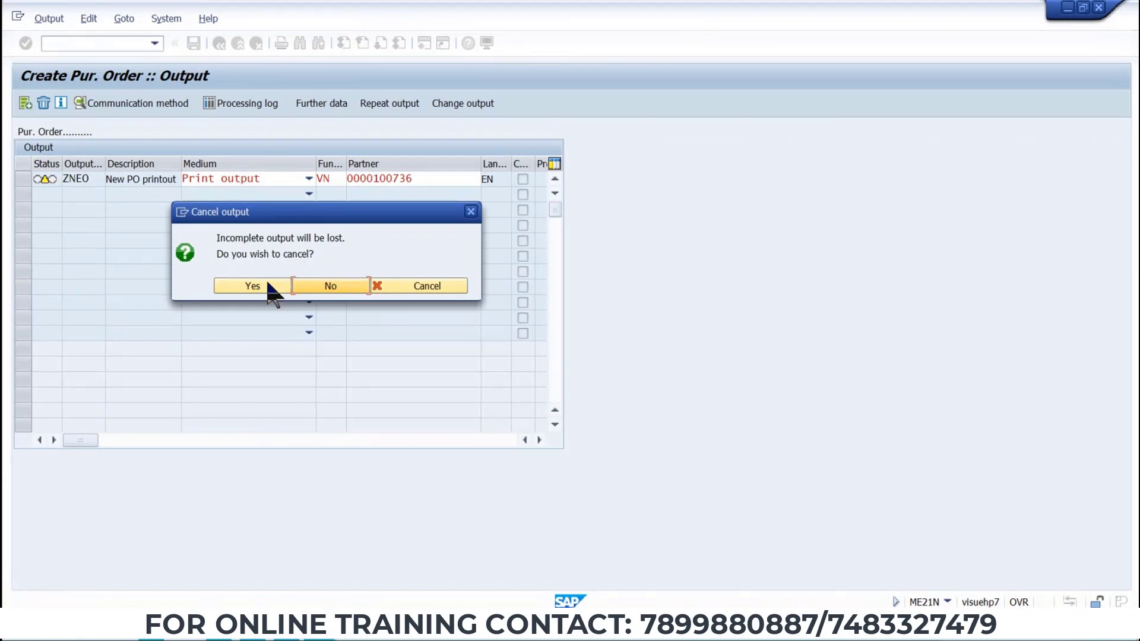
pyautogui.click(265, 279)
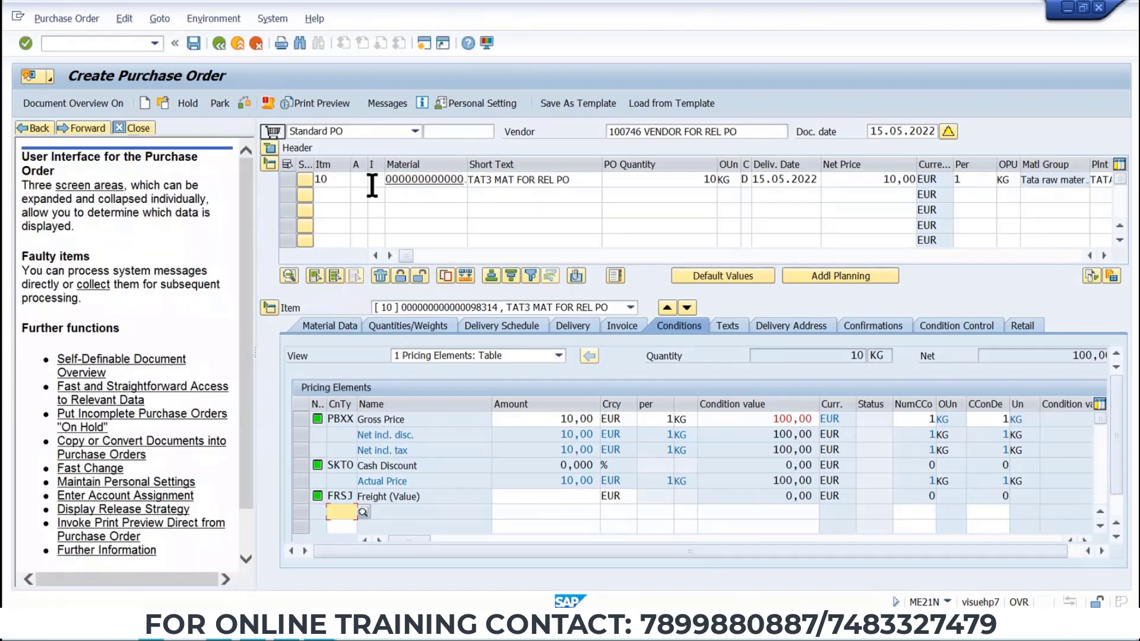
pyautogui.click(269, 148)
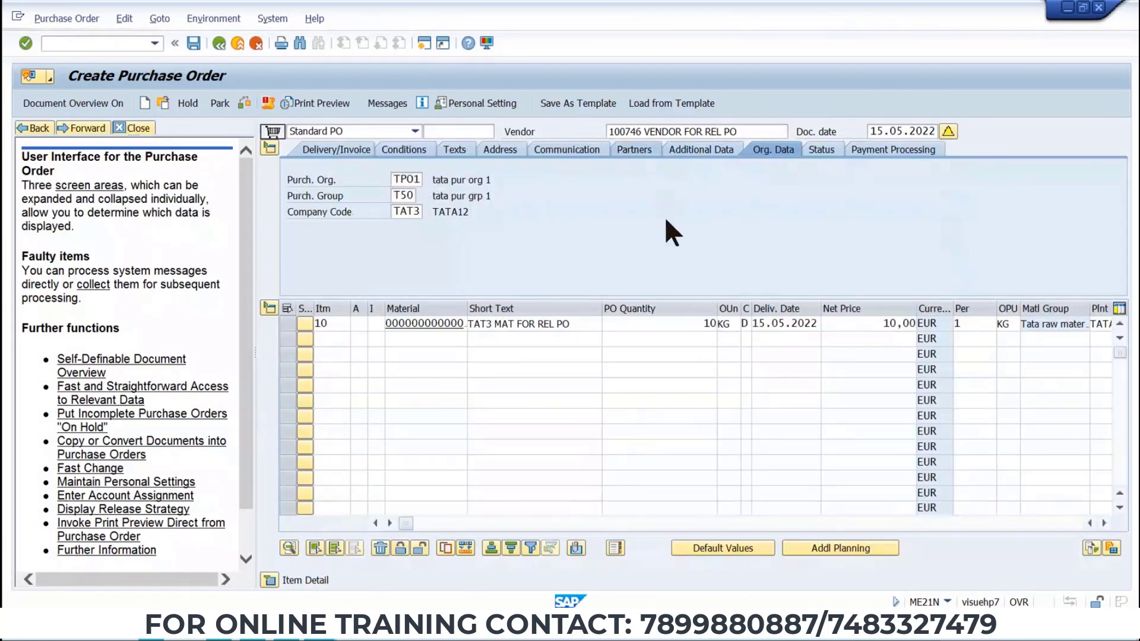
pyautogui.click(294, 198)
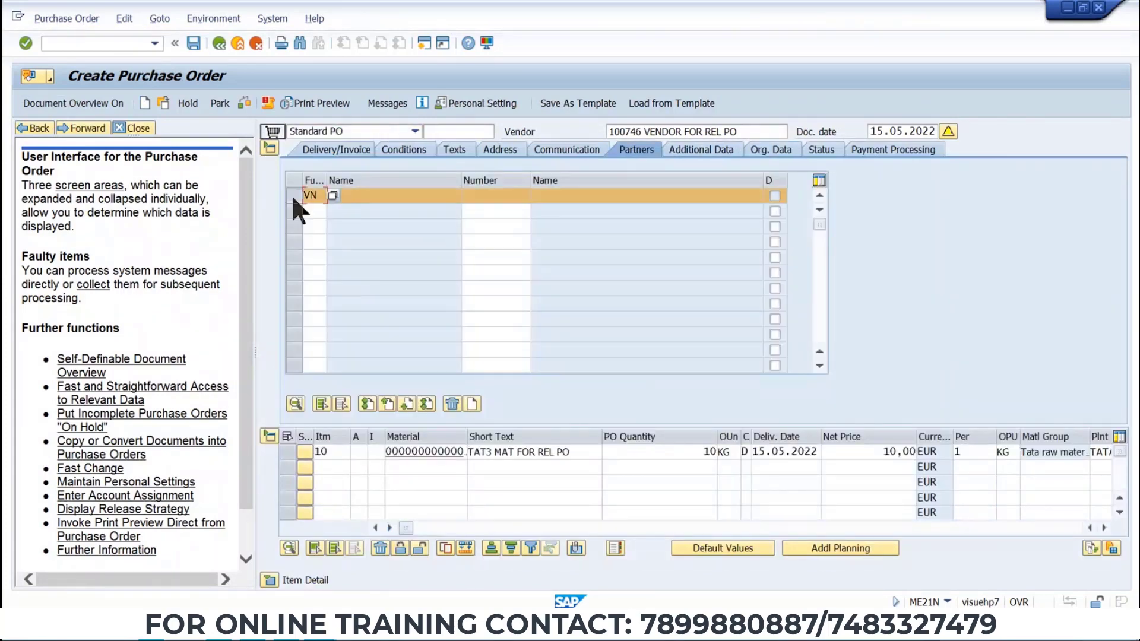
pyautogui.click(452, 402)
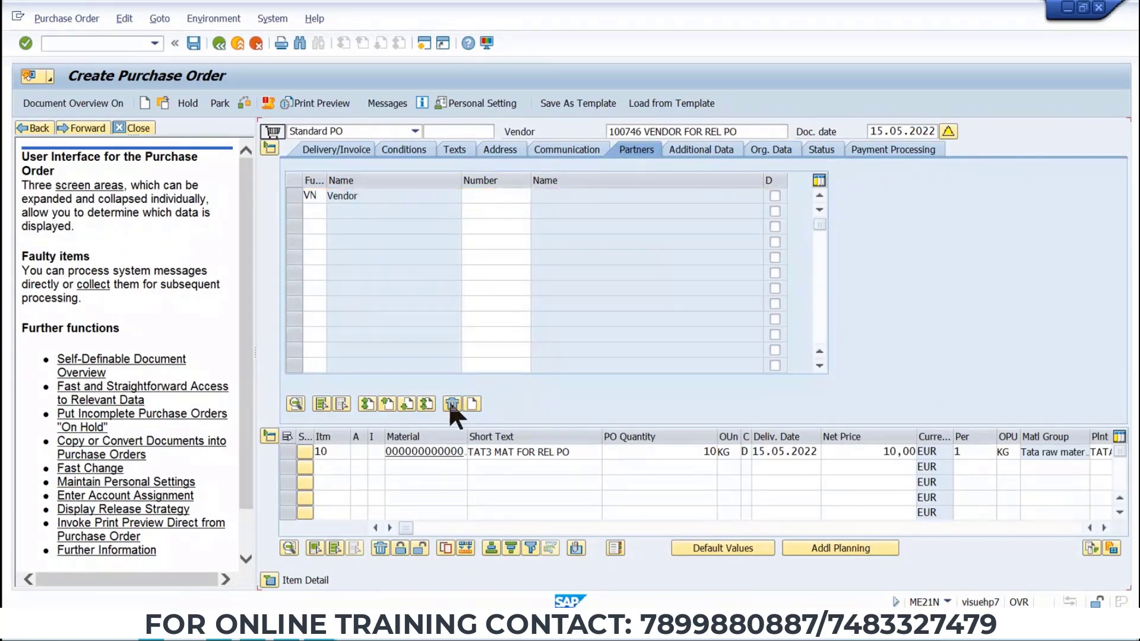
pyautogui.click(489, 195)
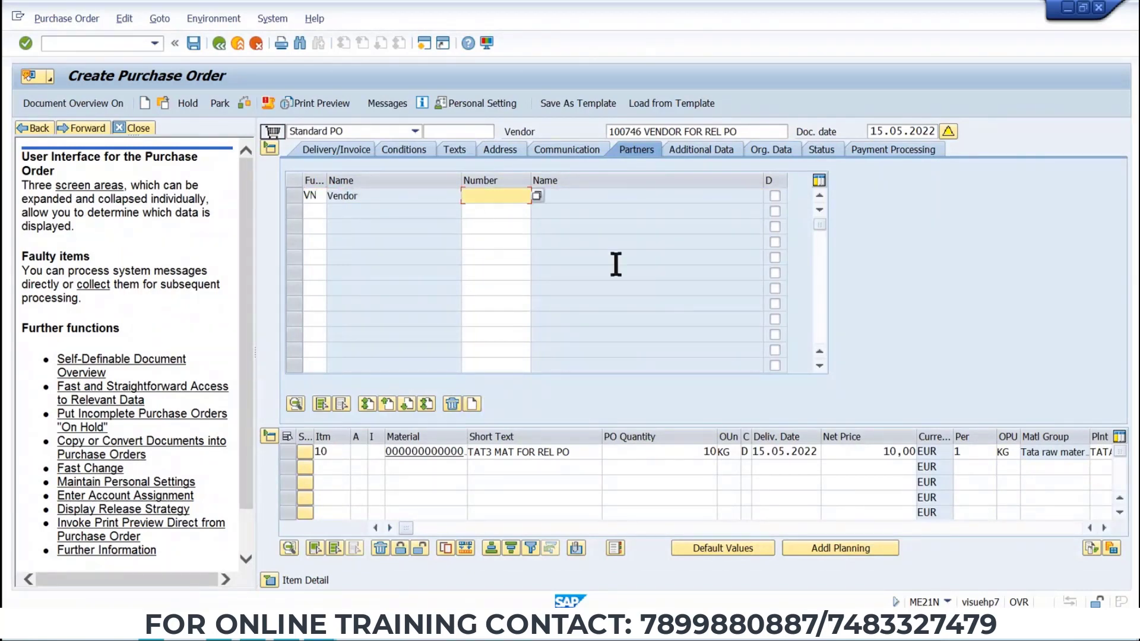
pyautogui.hotkey('ctrl', 'v')
pyautogui.press('F10')
pyautogui.click(643, 132)
pyautogui.moveTo(644, 132); pyautogui.dragTo(607, 134)
pyautogui.hotkey('ctrl', 'c')
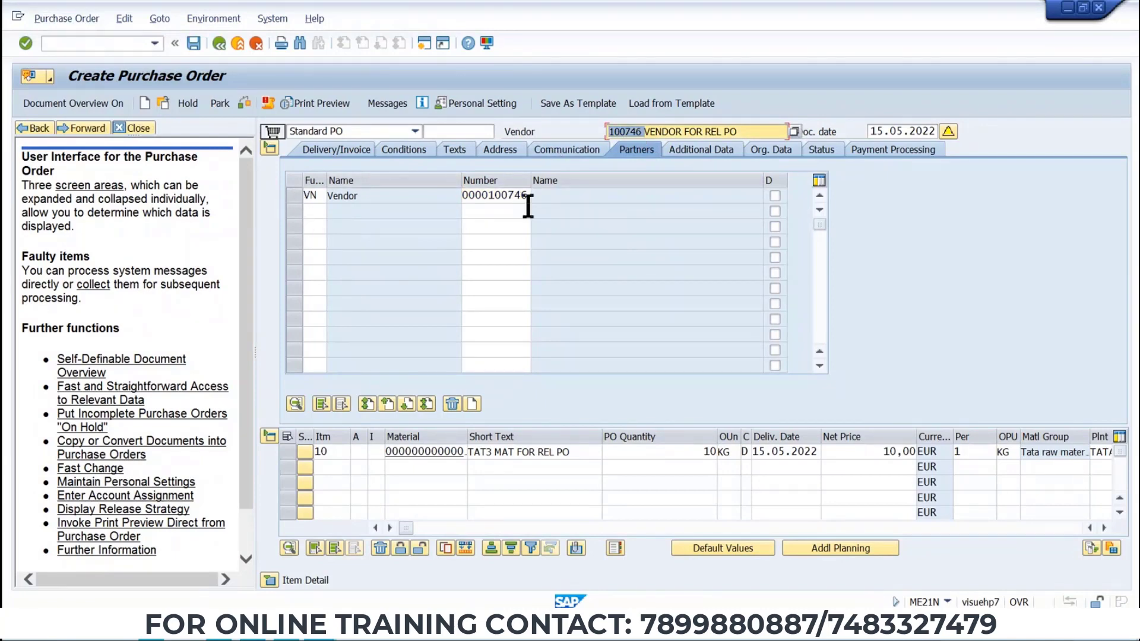
pyautogui.click(359, 218)
pyautogui.moveTo(466, 196); pyautogui.dragTo(538, 200)
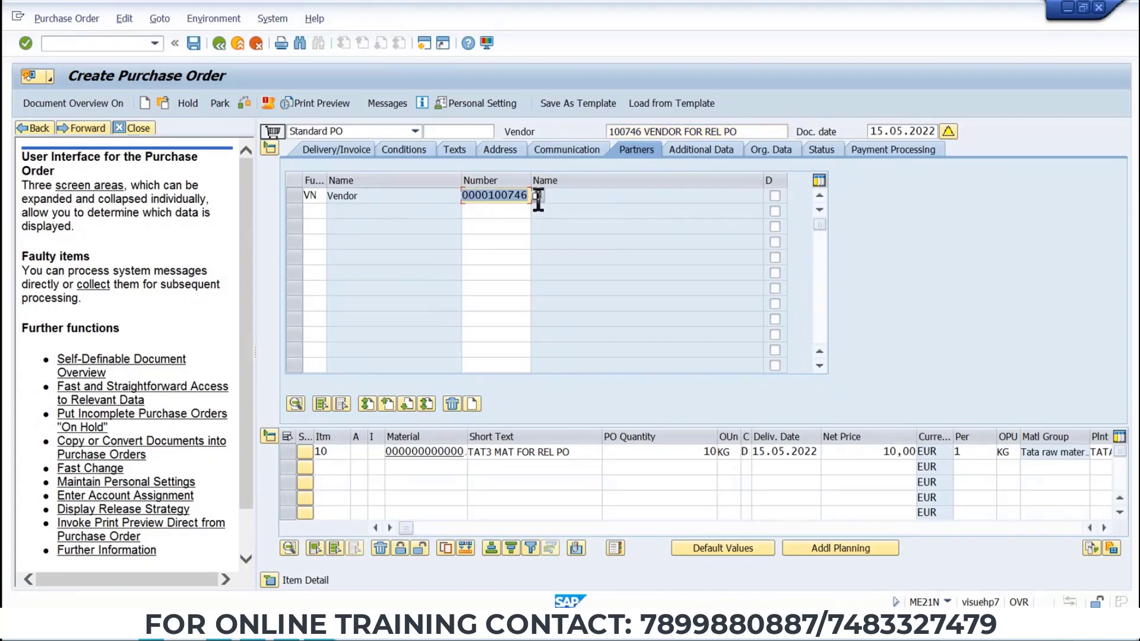
pyautogui.hotkey('ctrl', 'v')
pyautogui.press('Return')
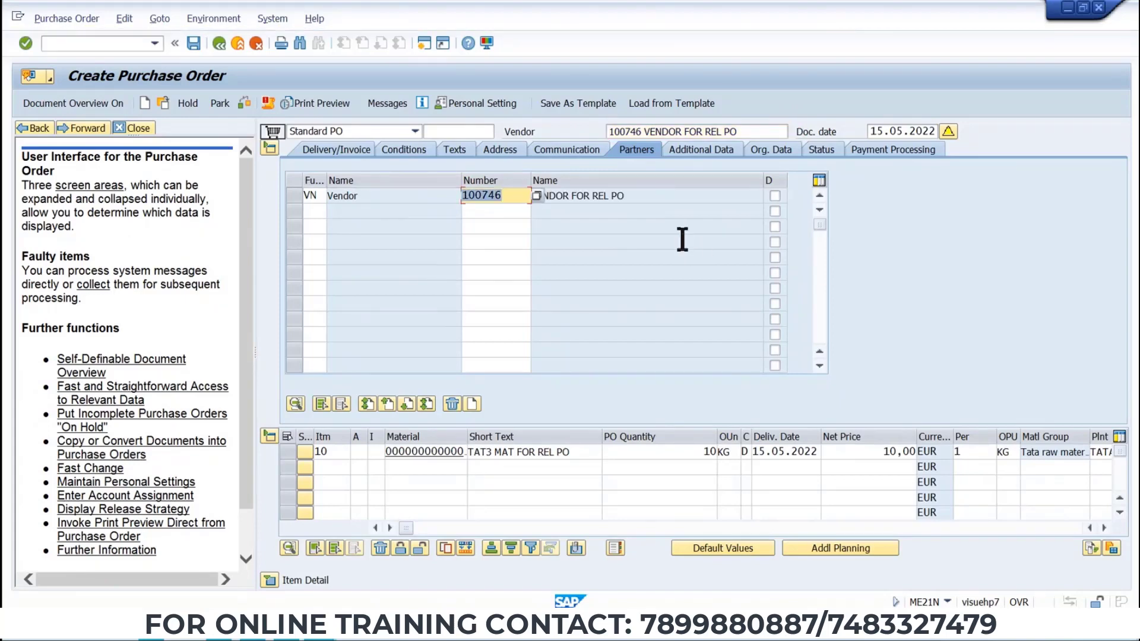
# Add a ZNEO New PO printout output message to the purchase order.
pyautogui.click(370, 104)
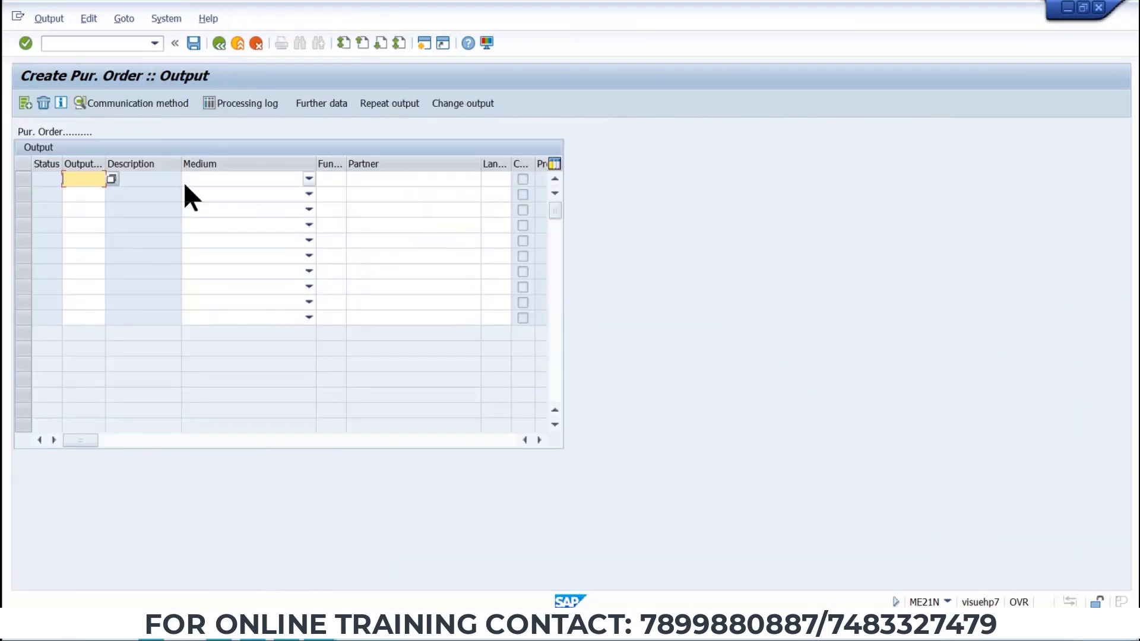
pyautogui.click(95, 179)
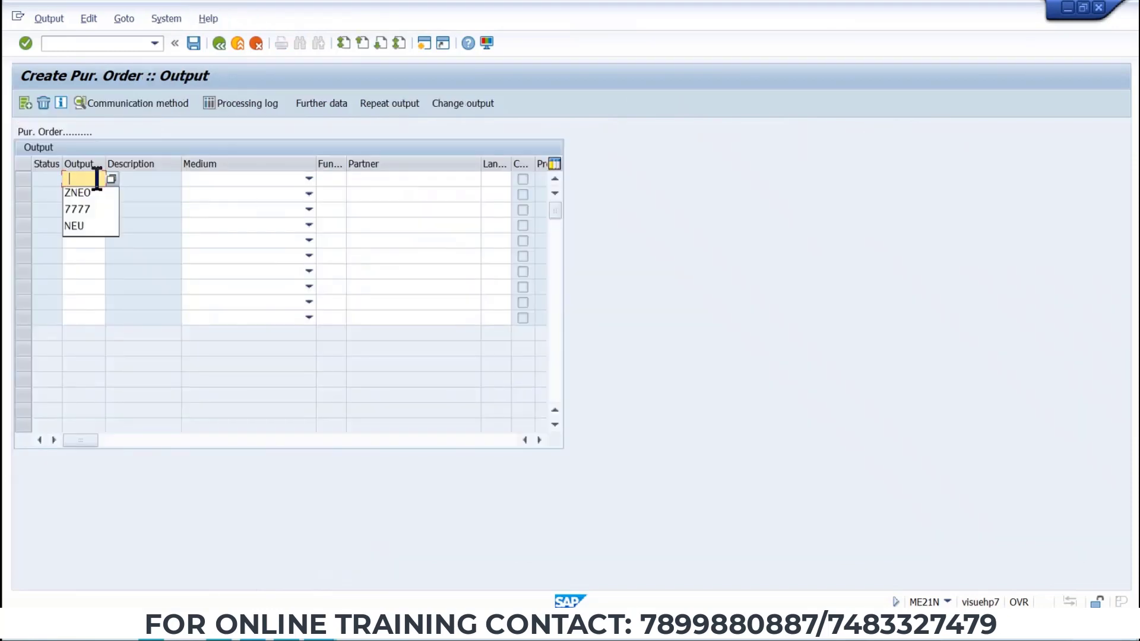
pyautogui.click(111, 180)
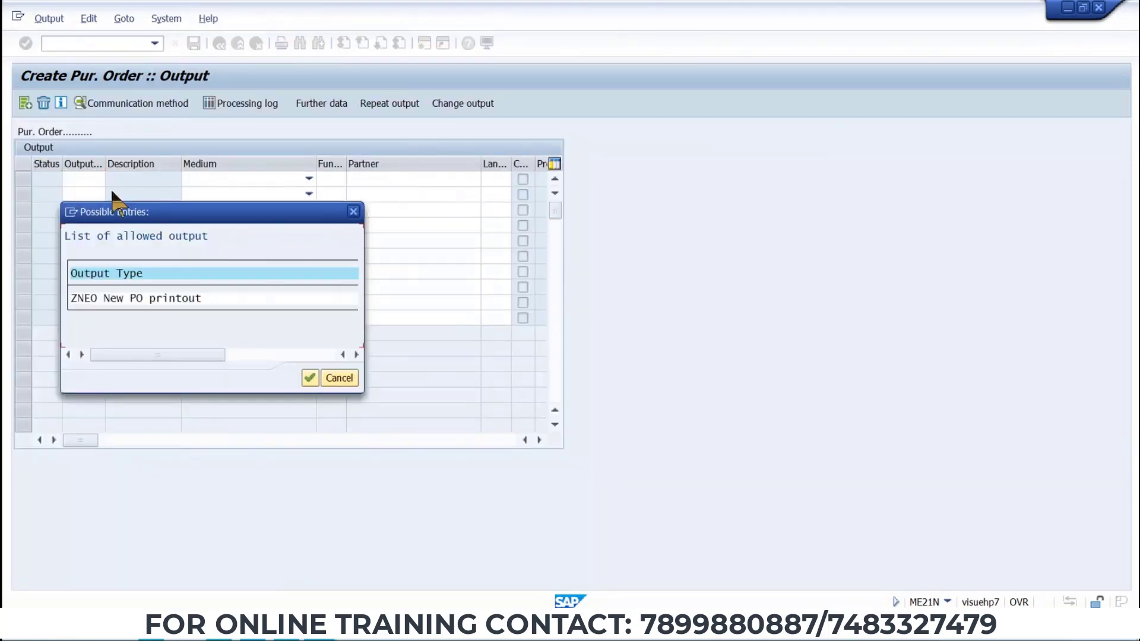
pyautogui.doubleClick(102, 298)
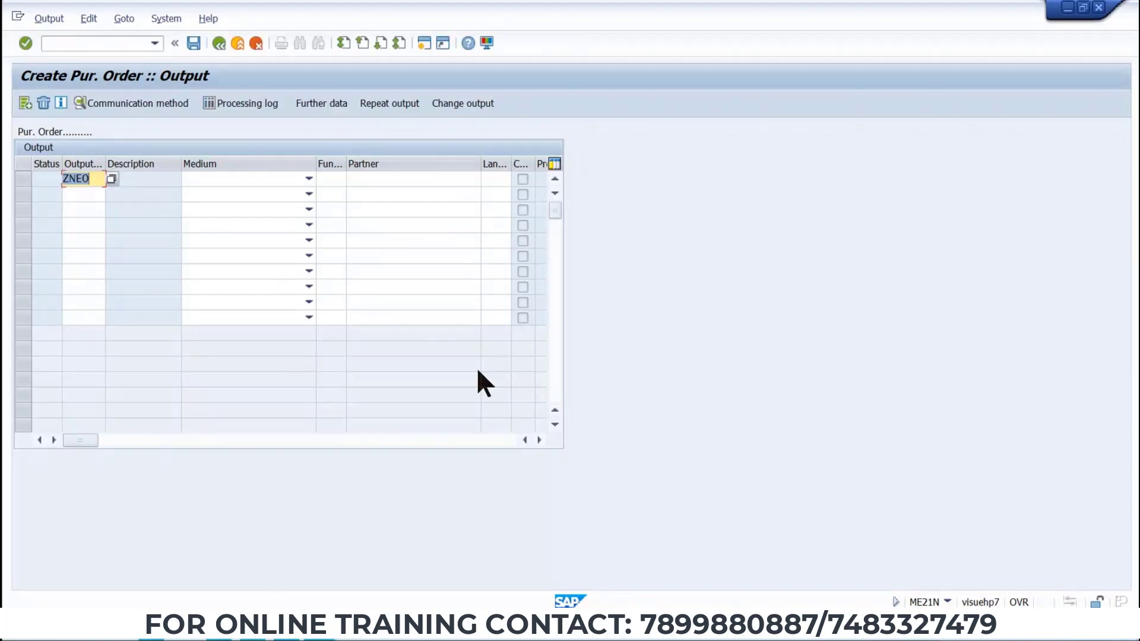
pyautogui.press('Return')
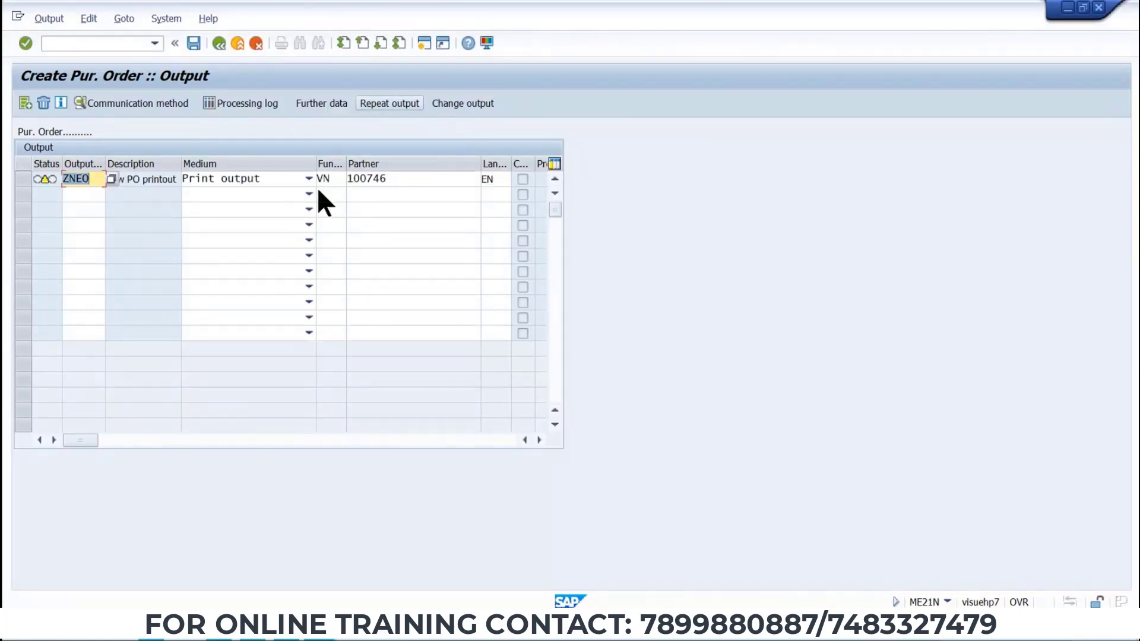
# Review the output's print parameters, return, and save the purchase order.
pyautogui.click(190, 48)
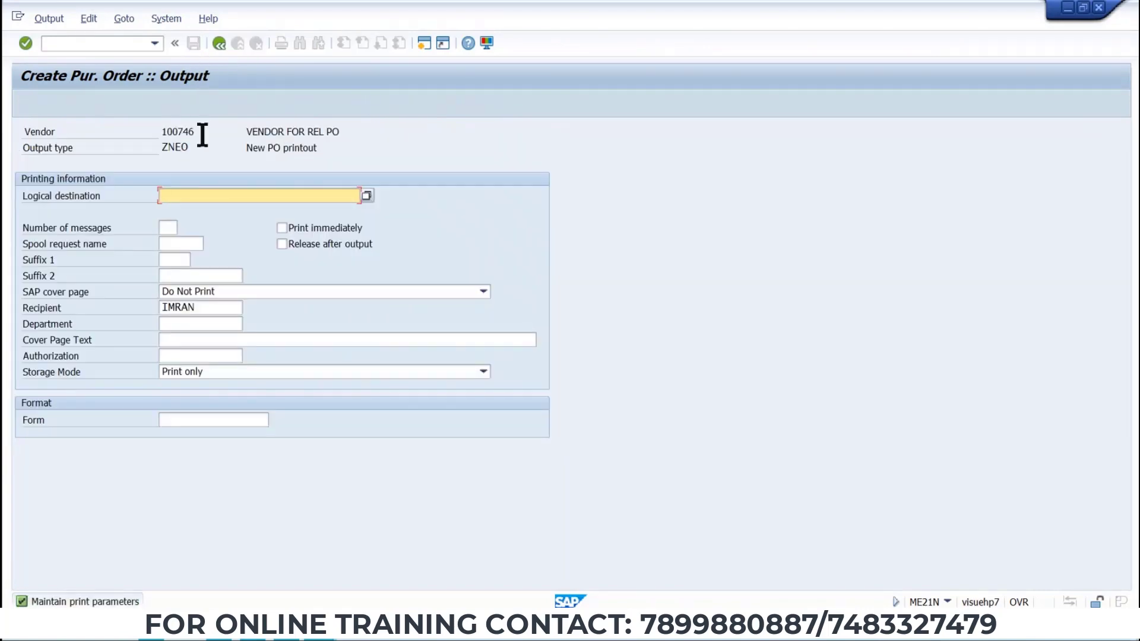
pyautogui.click(194, 197)
pyautogui.click(192, 211)
pyautogui.click(218, 44)
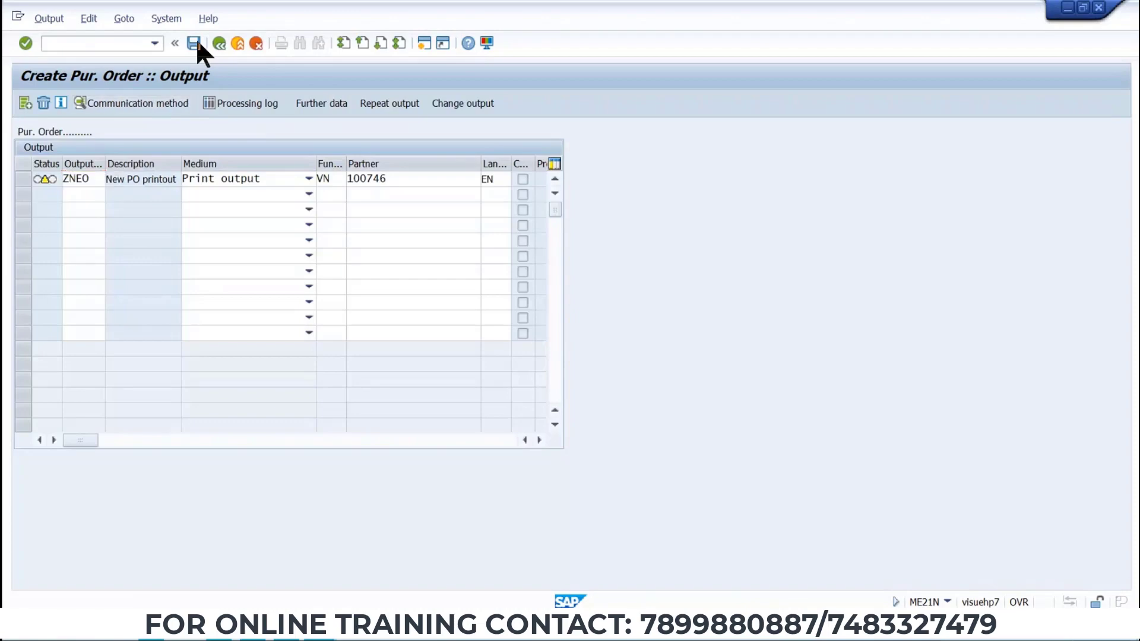
pyautogui.click(194, 42)
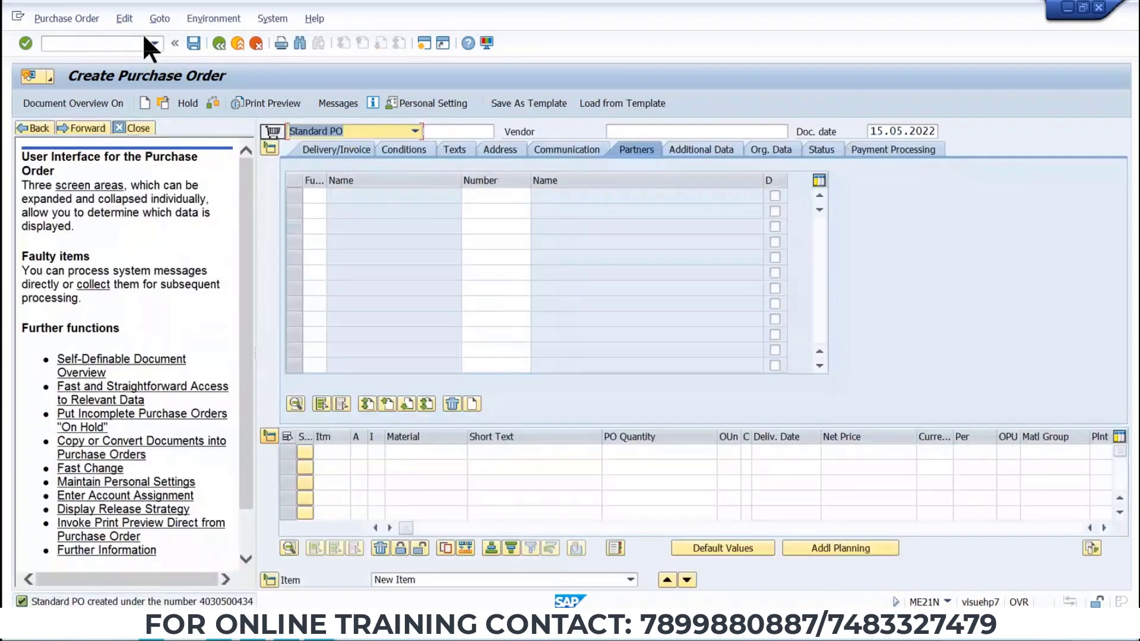
# Copy the PO creation message and paste it into the Word data sheet below the material line.
pyautogui.doubleClick(195, 602)
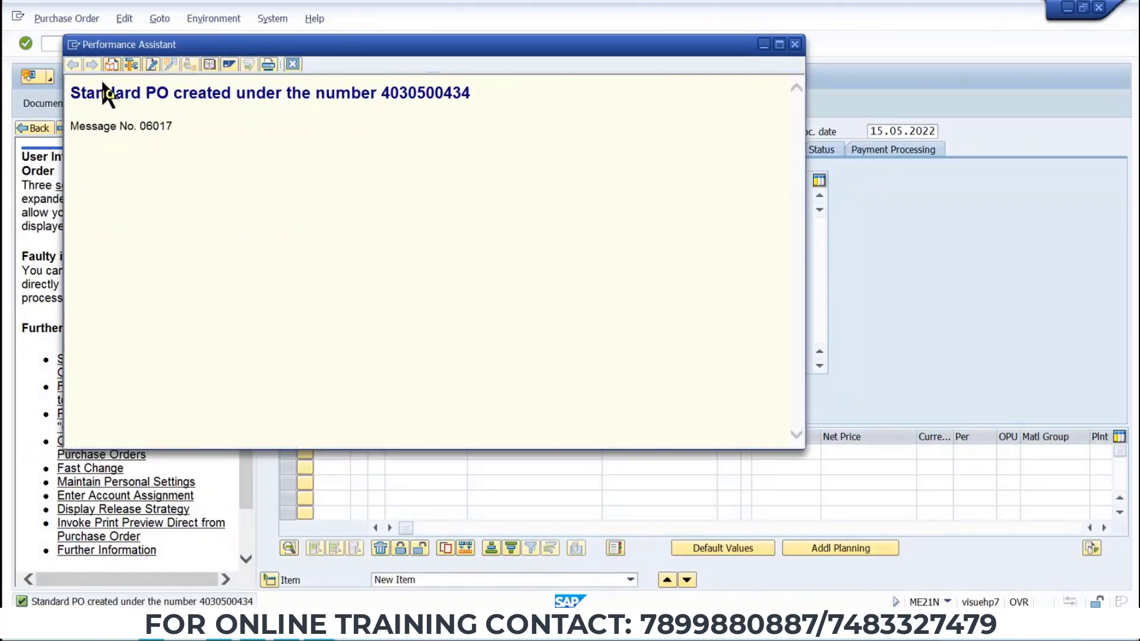
pyautogui.moveTo(71, 93); pyautogui.dragTo(514, 112)
pyautogui.hotkey('ctrl', 'c')
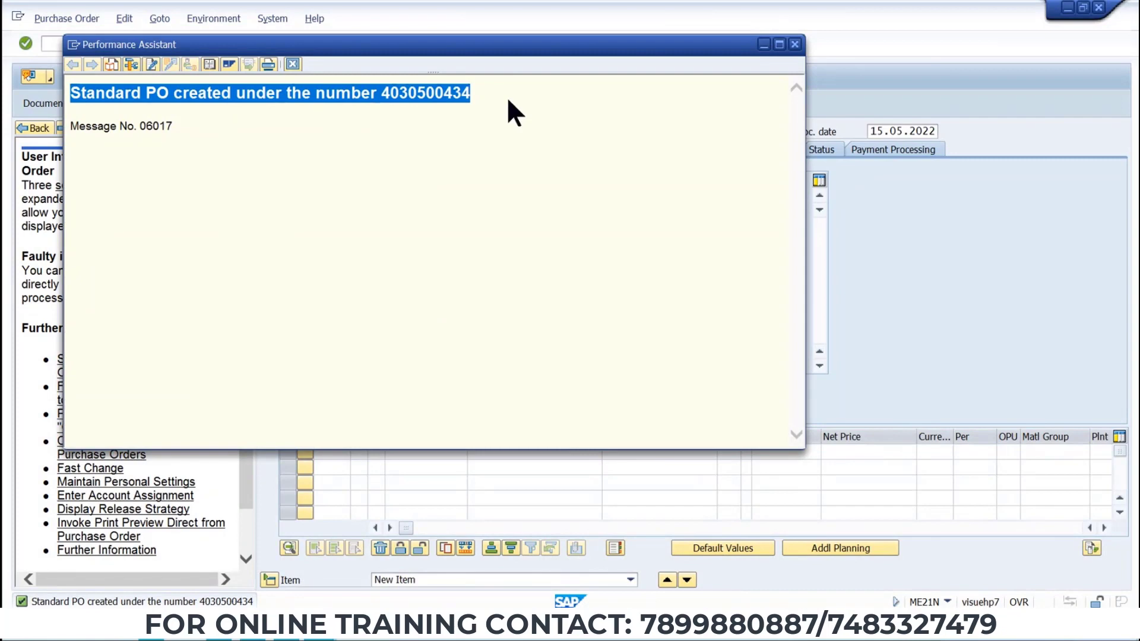
pyautogui.press('super')
pyautogui.hotkey('alt', 'Tab')
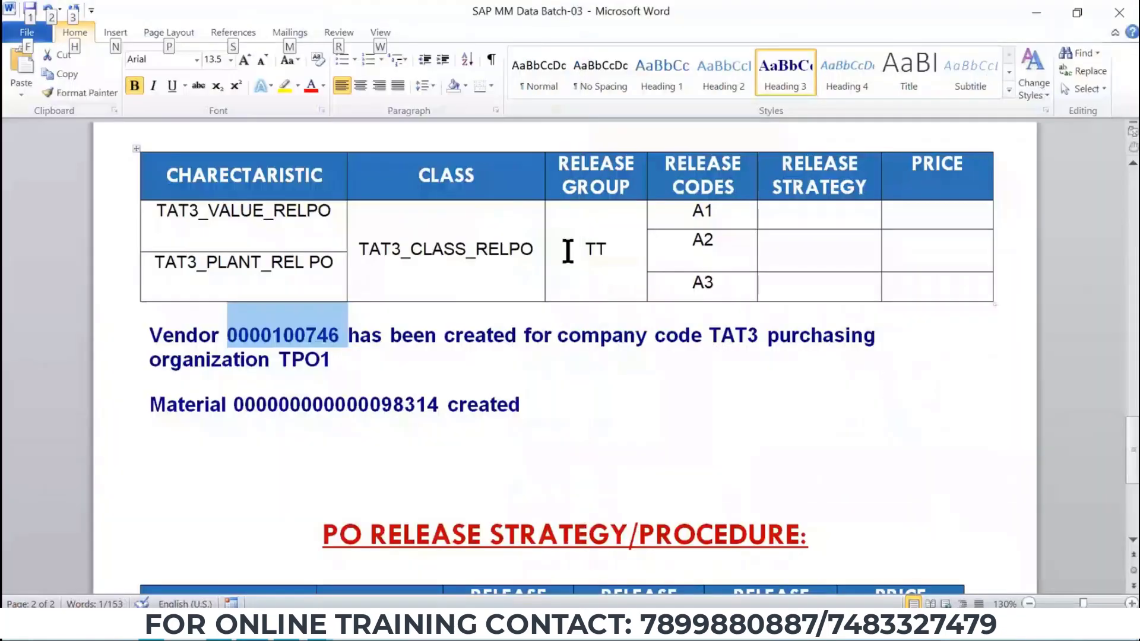
pyautogui.click(556, 409)
pyautogui.press('Return')
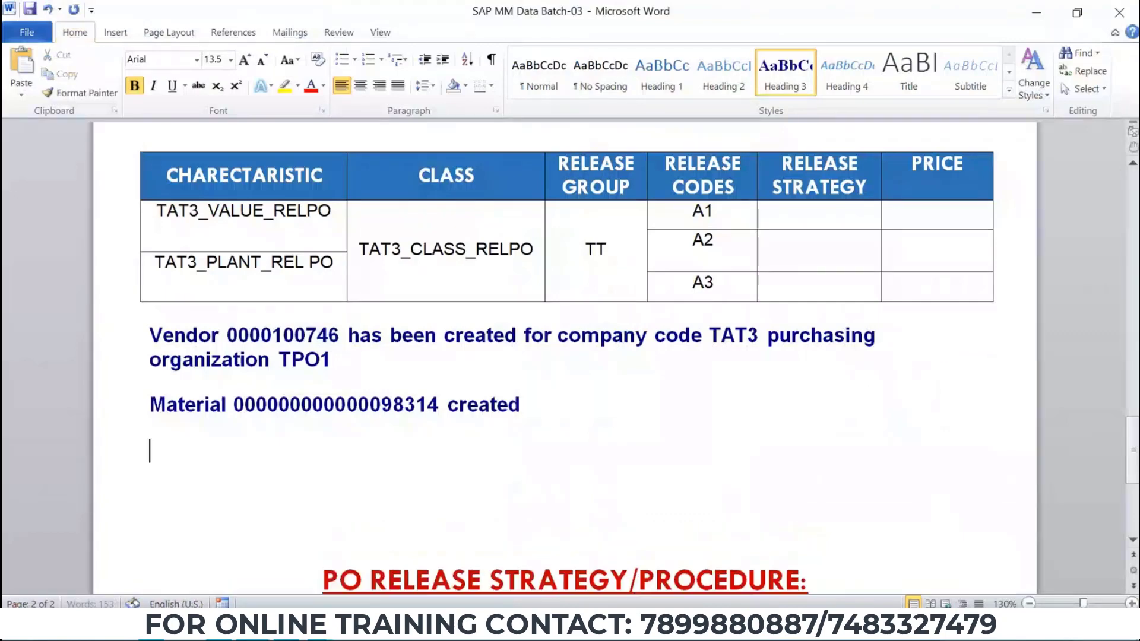
pyautogui.hotkey('ctrl', 'v')
pyautogui.doubleClick(637, 455)
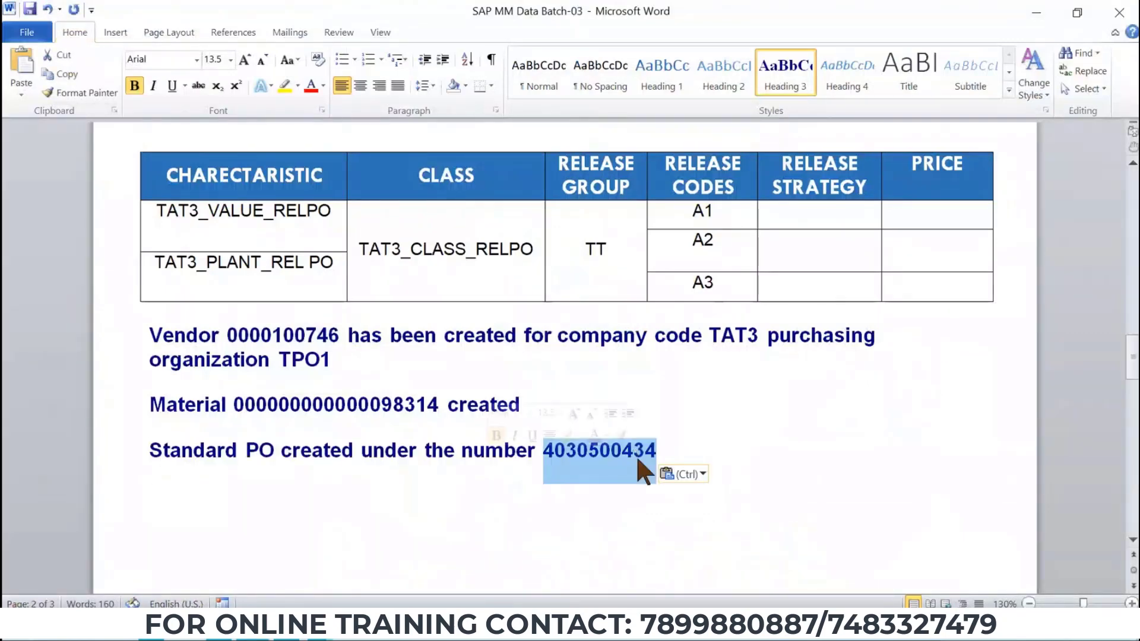
pyautogui.hotkey('alt', 'Tab')
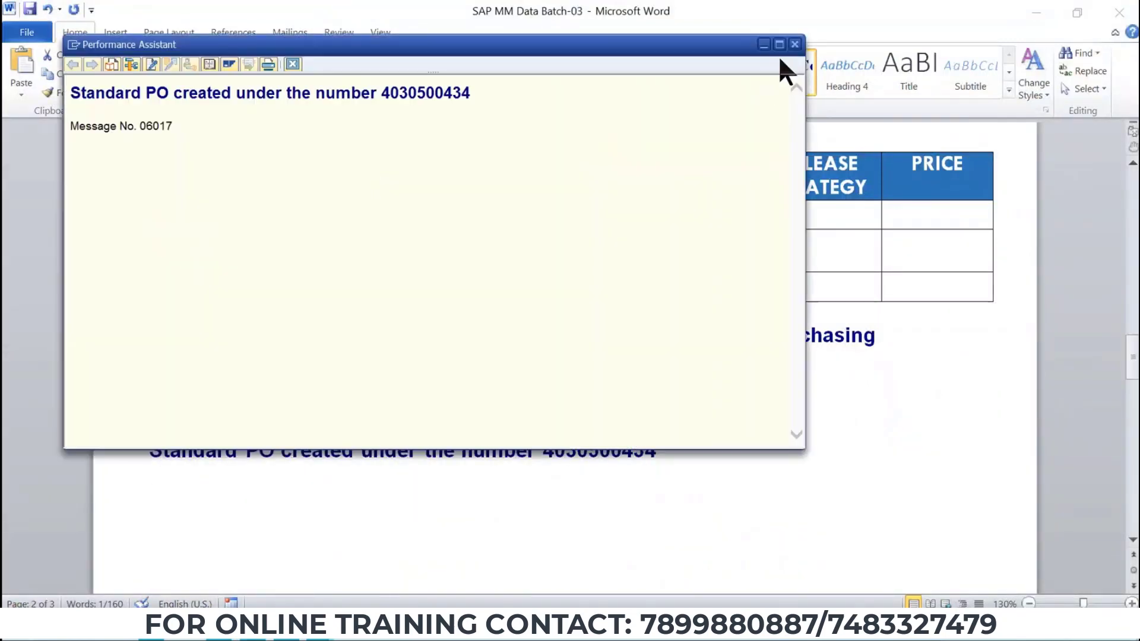
pyautogui.hotkey('alt', 'Tab')
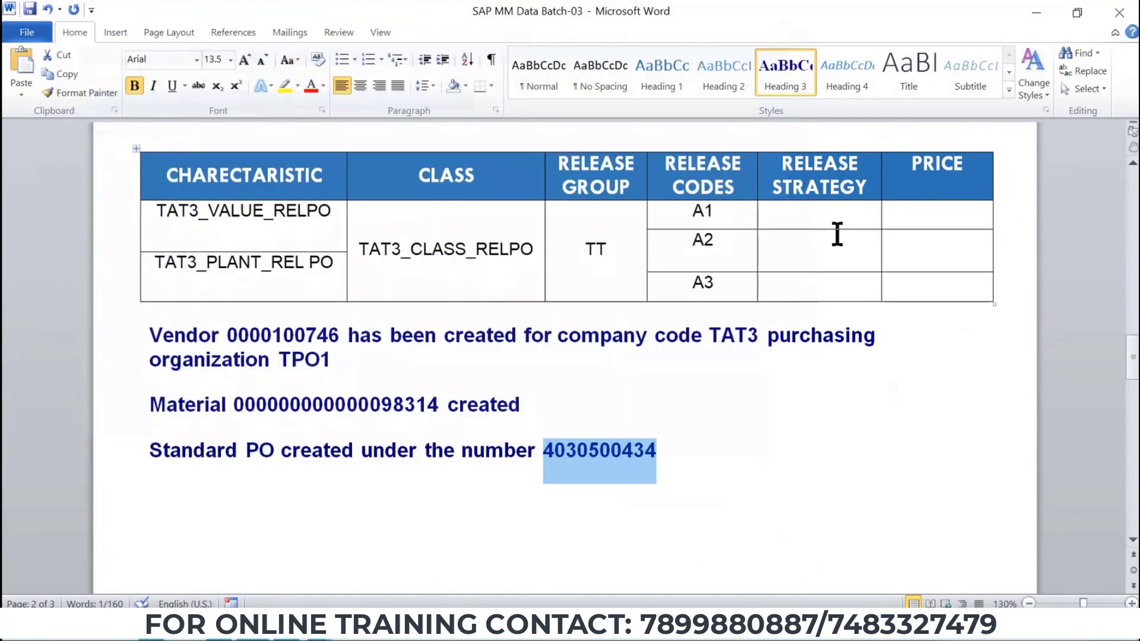
pyautogui.hotkey('alt', 'Tab')
pyautogui.click(465, 234)
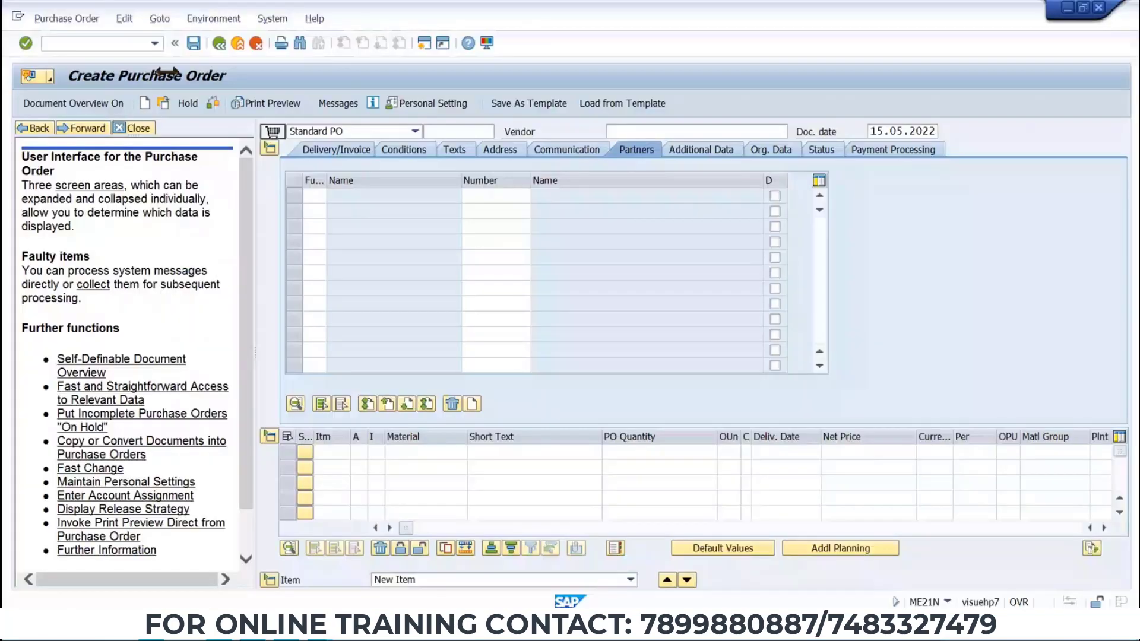
pyautogui.click(70, 19)
pyautogui.click(70, 39)
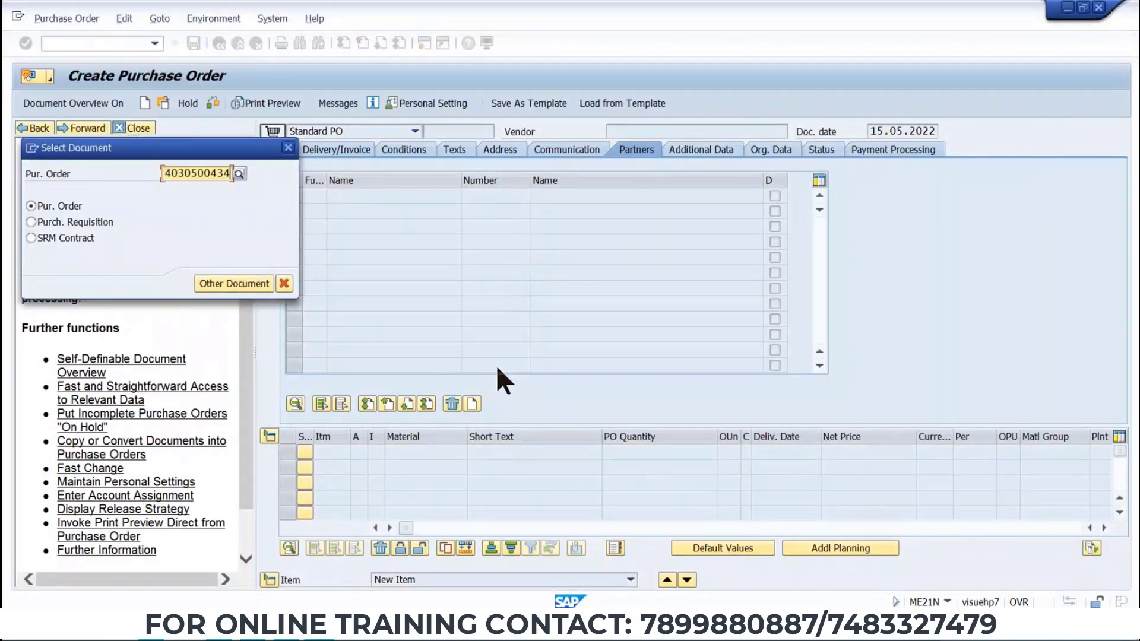
pyautogui.press('Return')
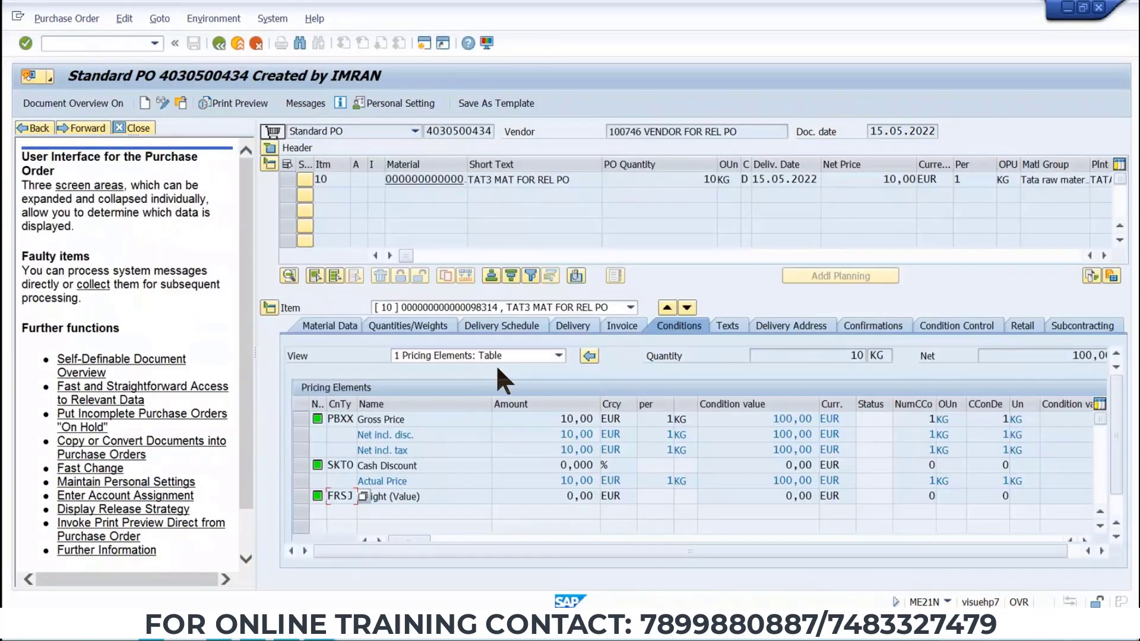
pyautogui.click(270, 147)
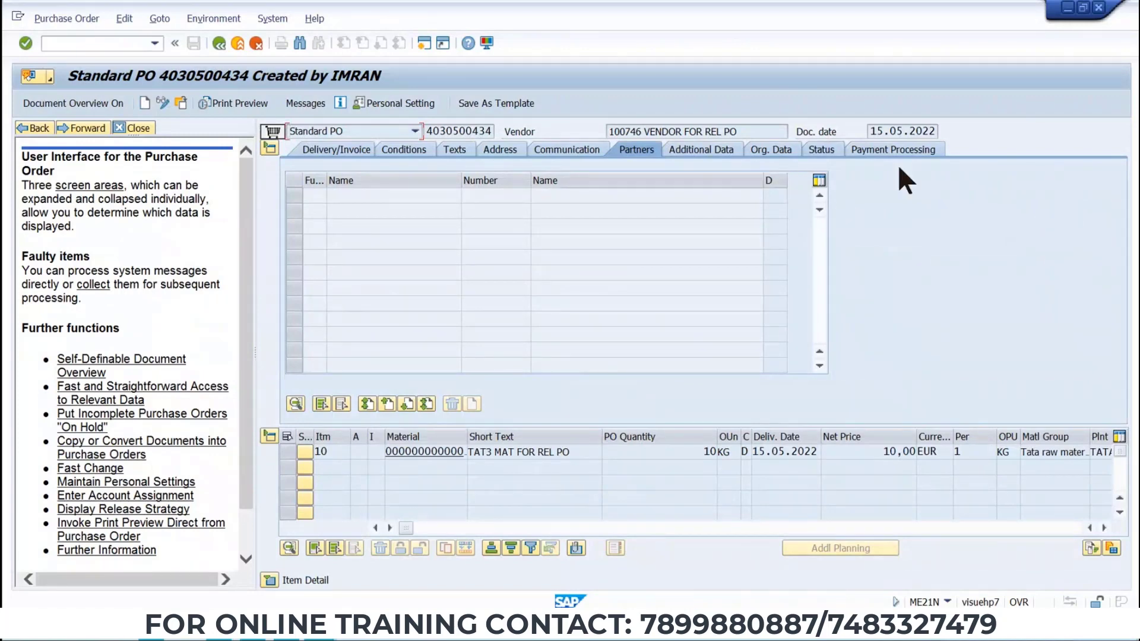
pyautogui.click(271, 580)
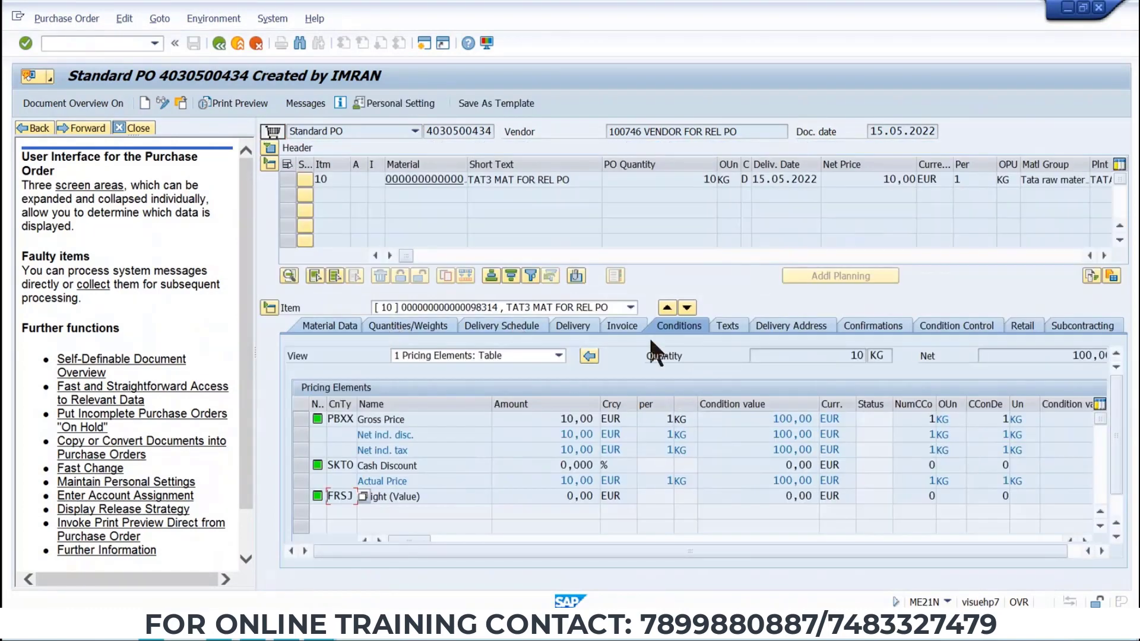
pyautogui.click(270, 148)
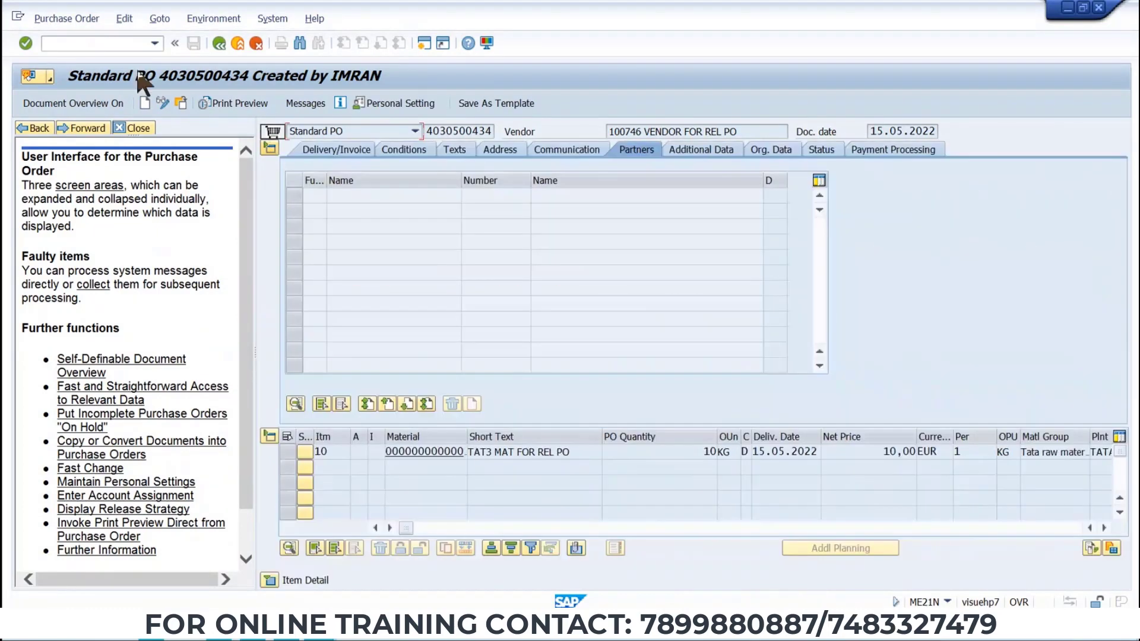
pyautogui.write('/NME22N')
pyautogui.press('Return')
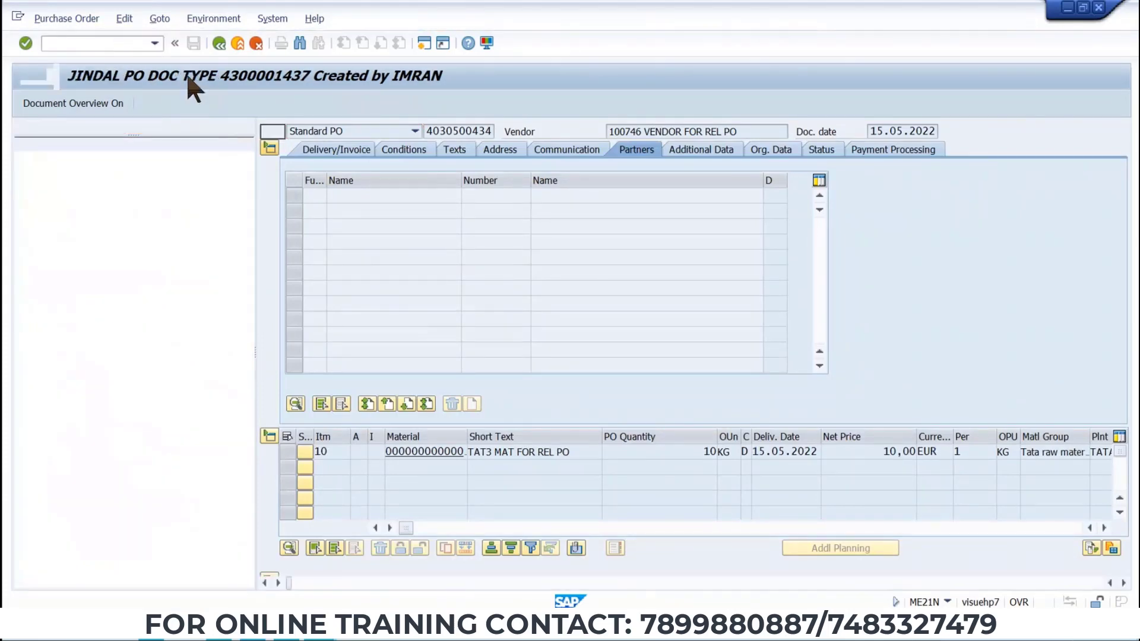
pyautogui.click(66, 19)
pyautogui.click(73, 32)
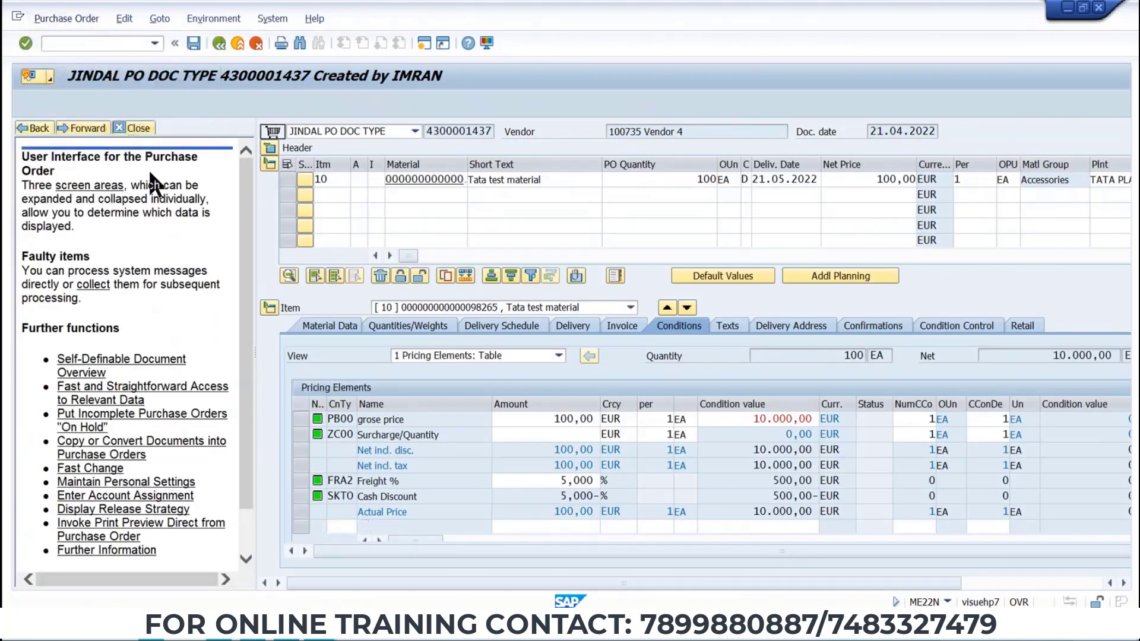
pyautogui.write('4030500434')
pyautogui.press('Return')
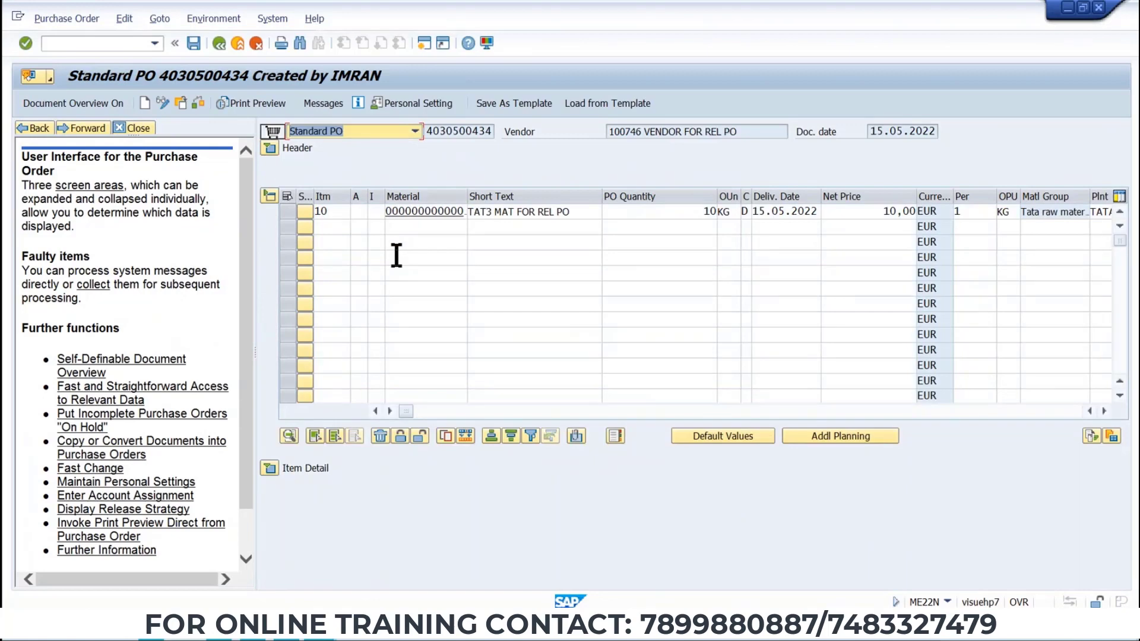
# Inspect the purchase order's organizational data, payment processing header and item pricing conditions.
pyautogui.click(269, 147)
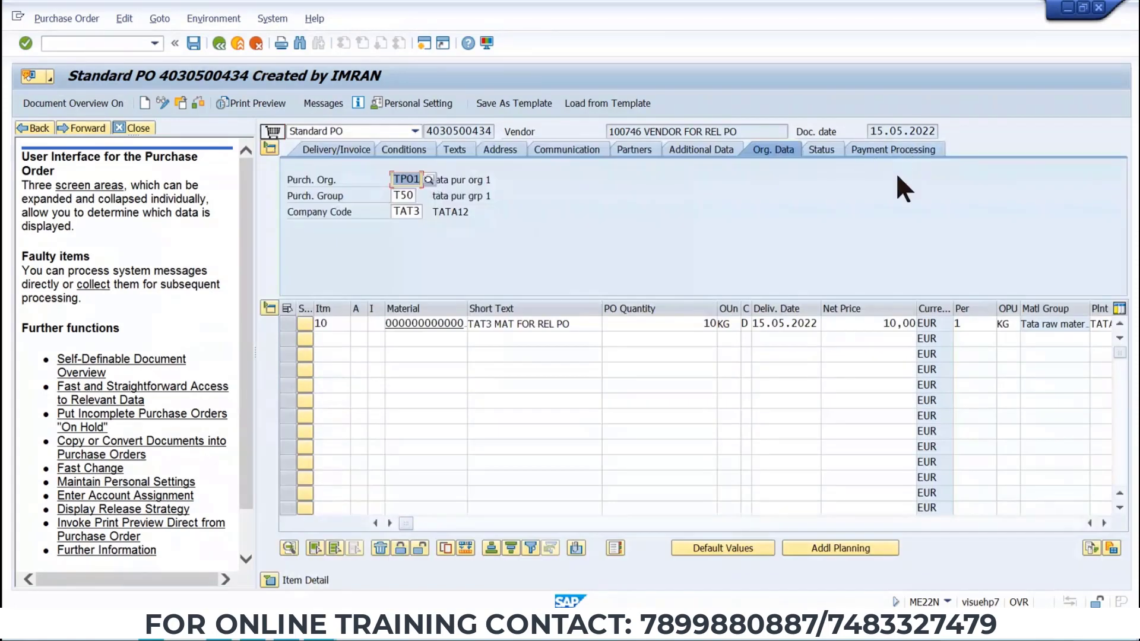
pyautogui.click(271, 580)
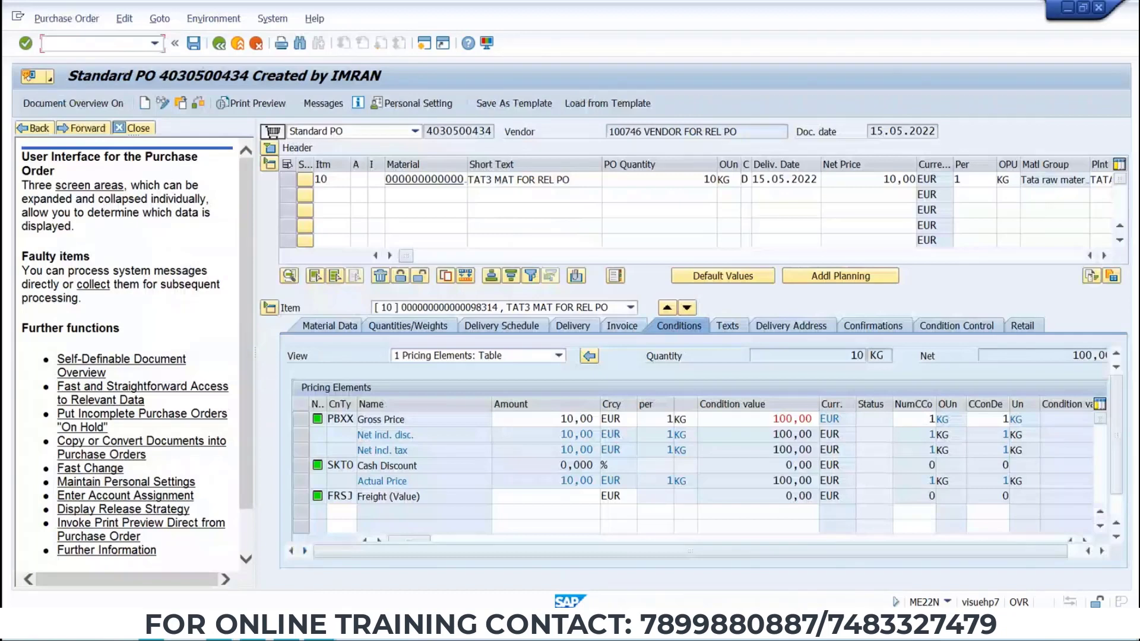
pyautogui.press('Return')
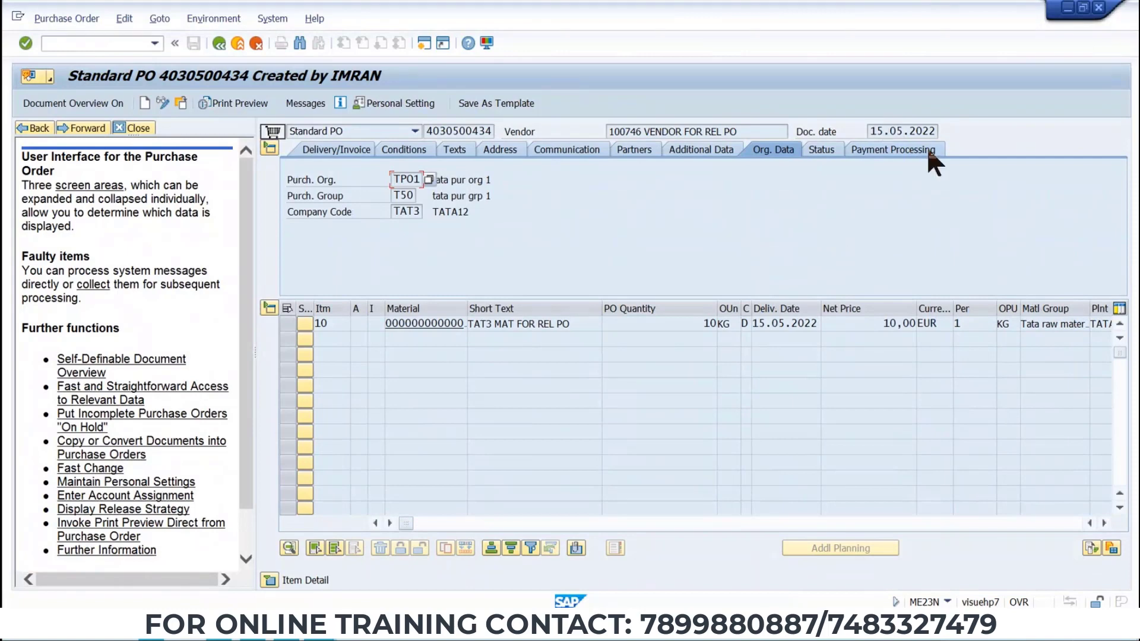
pyautogui.click(889, 149)
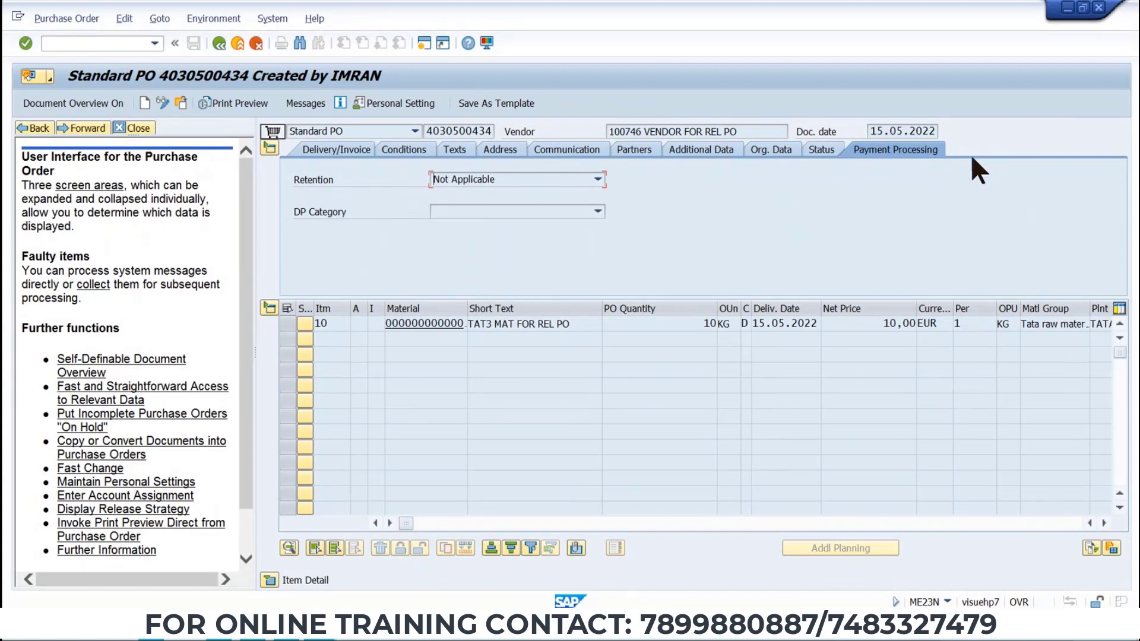
pyautogui.click(269, 579)
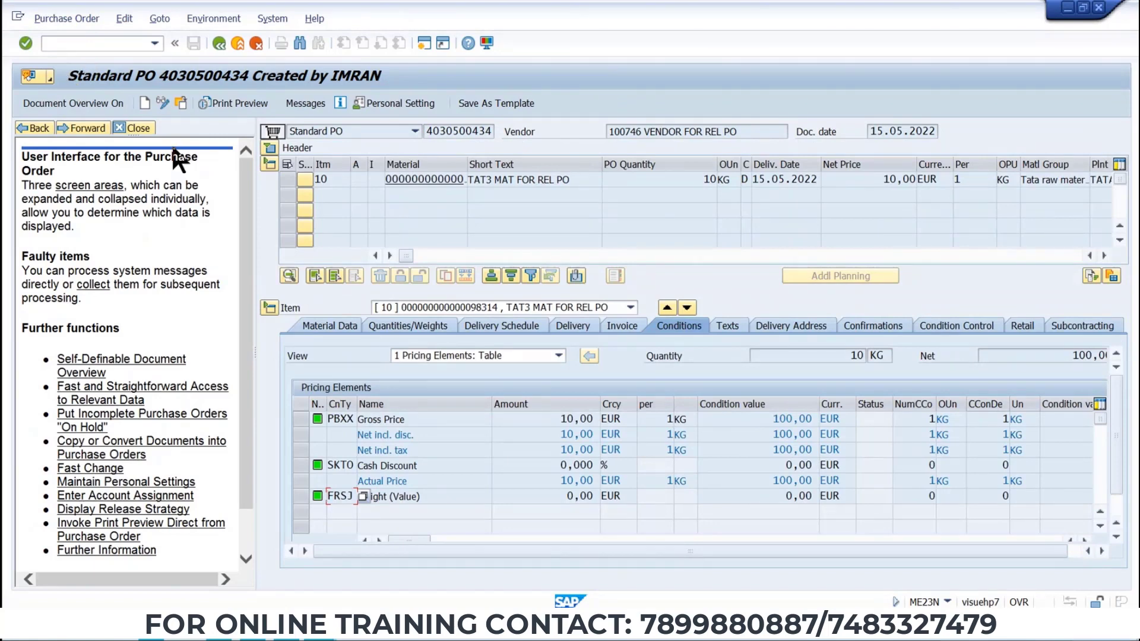
pyautogui.hotkey('alt', 'Tab')
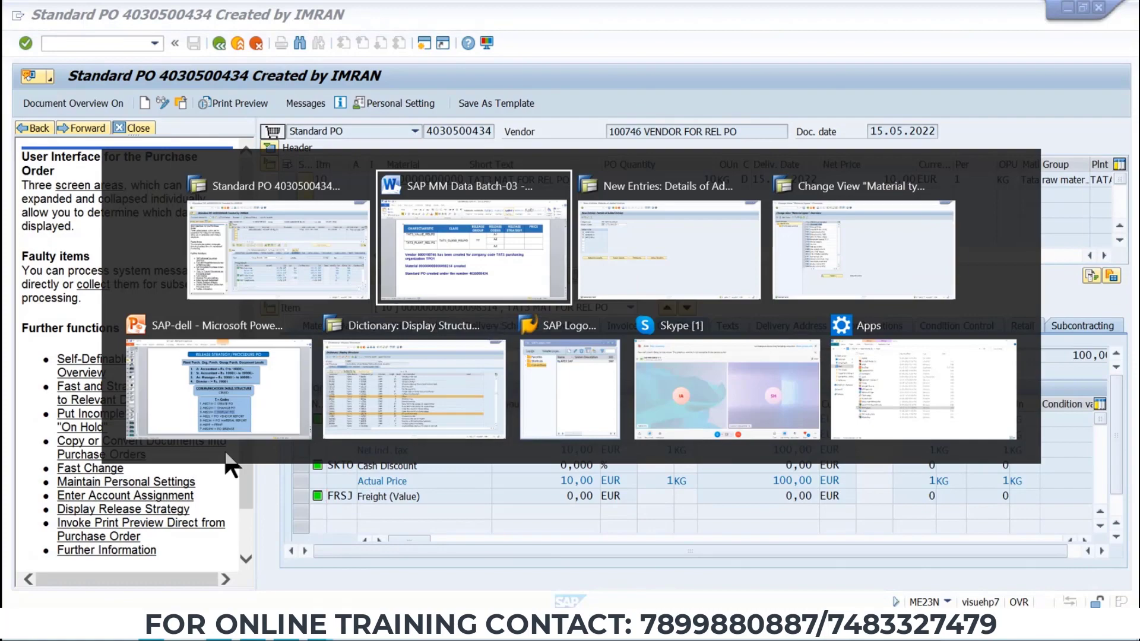
pyautogui.press('Escape')
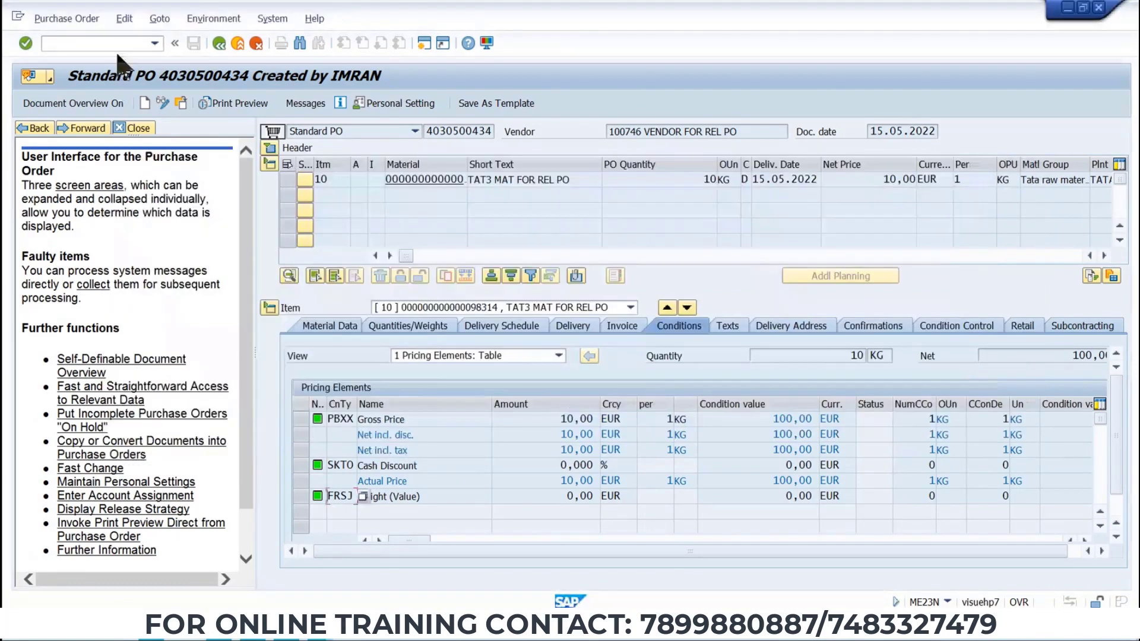
pyautogui.write('/NME29N')
pyautogui.press('Return')
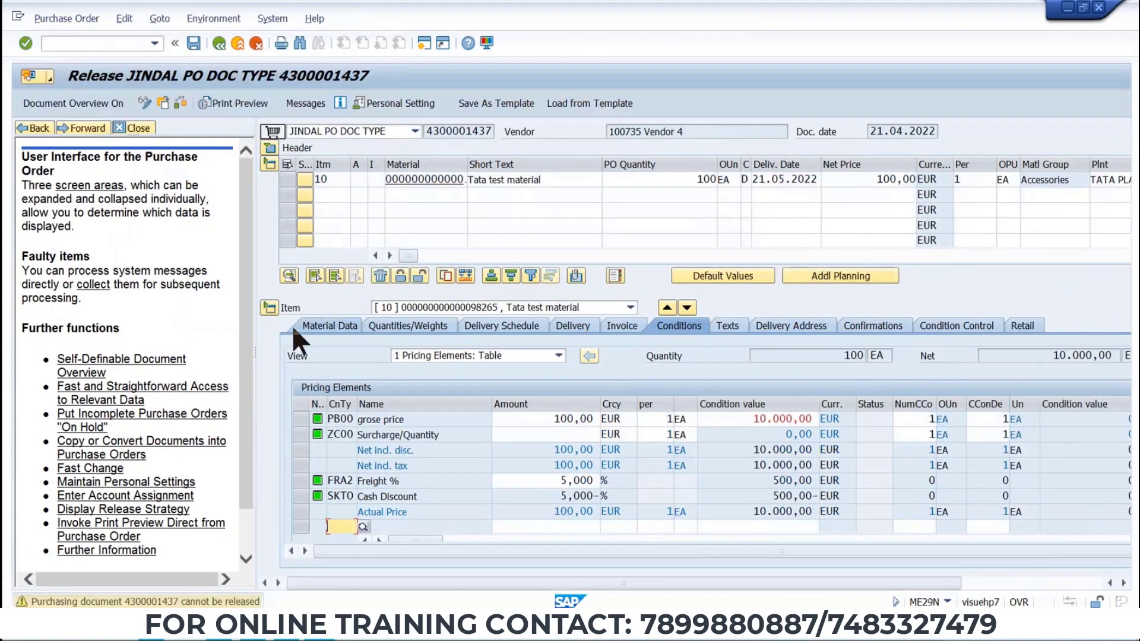
pyautogui.click(84, 16)
pyautogui.click(84, 33)
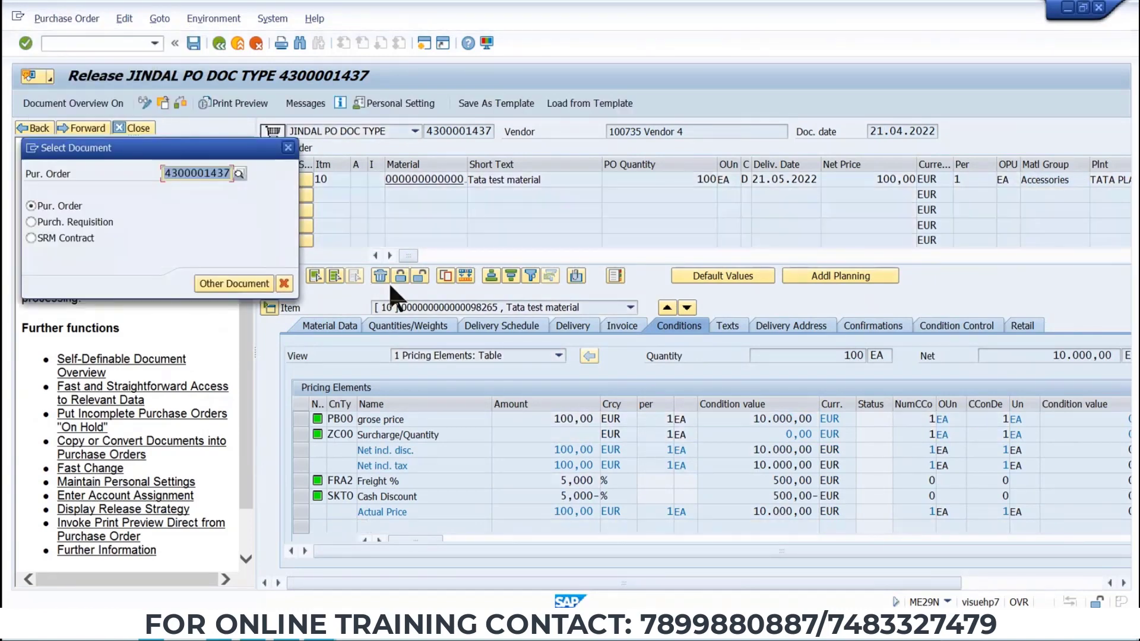
pyautogui.hotkey('ctrl', 'v')
pyautogui.press('Return')
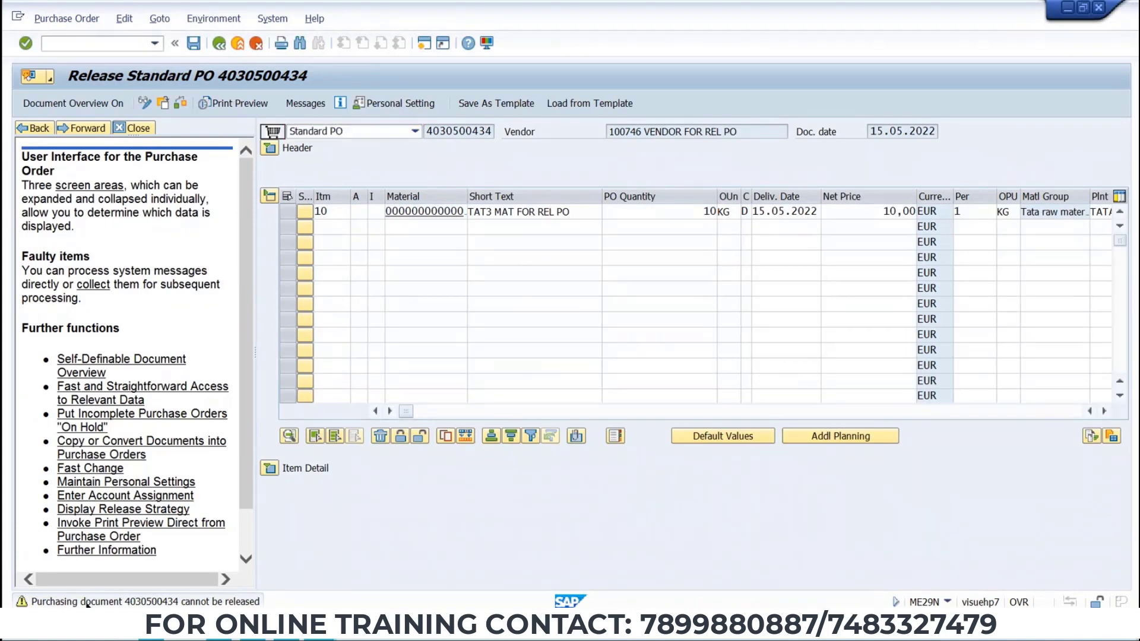
# Examine the release message details and the header status of the purchase order.
pyautogui.doubleClick(87, 603)
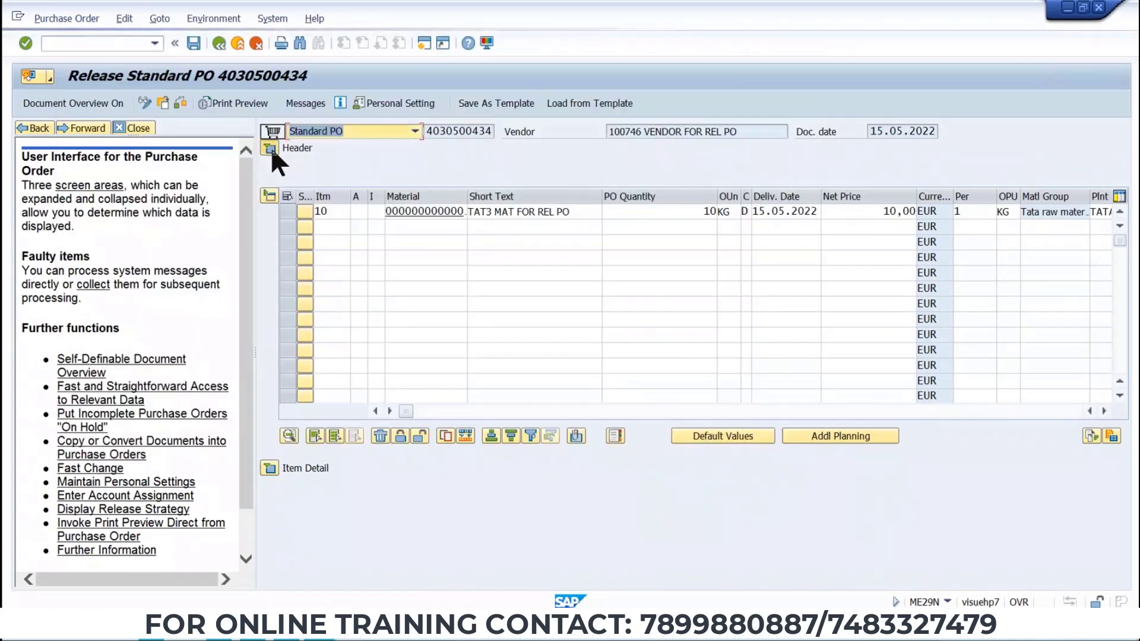
pyautogui.click(270, 148)
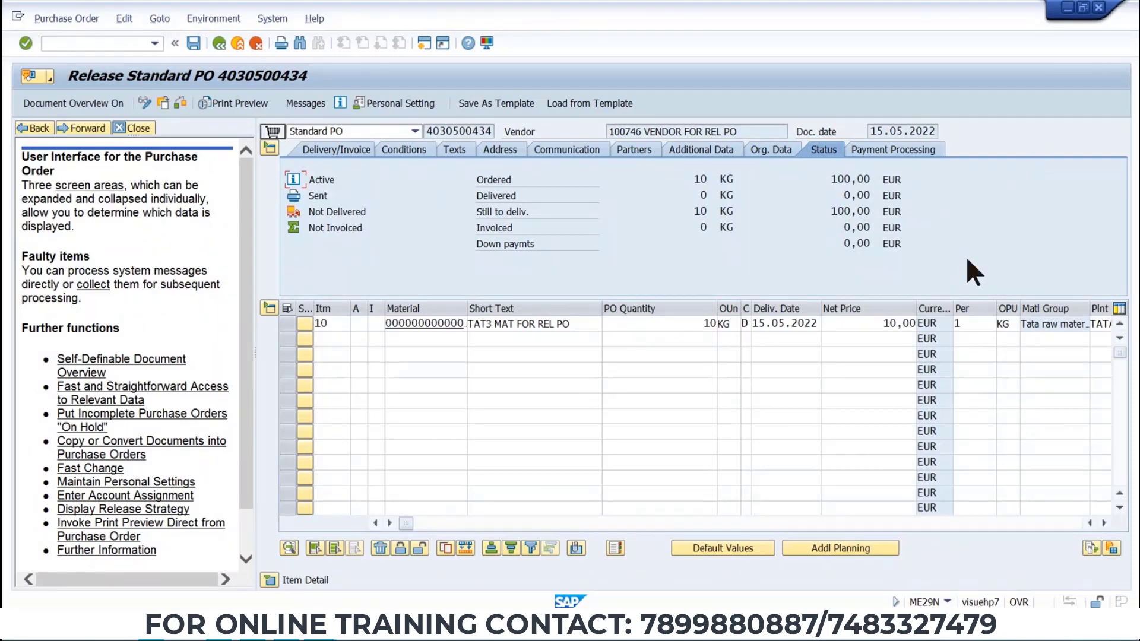
pyautogui.moveTo(881, 323); pyautogui.dragTo(950, 336)
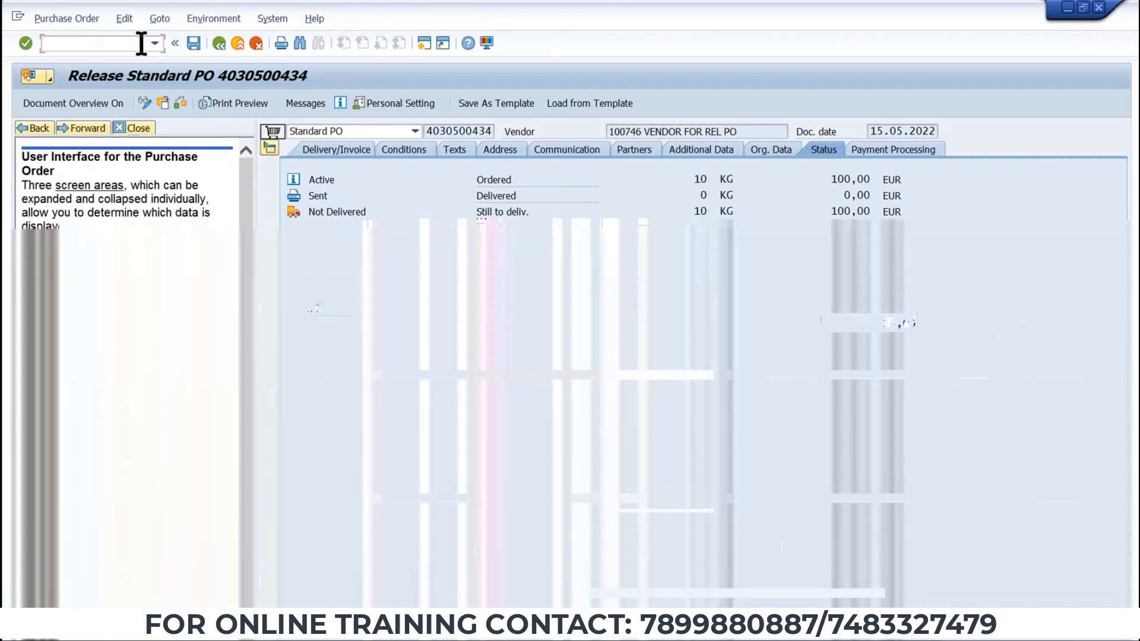
pyautogui.click(140, 43)
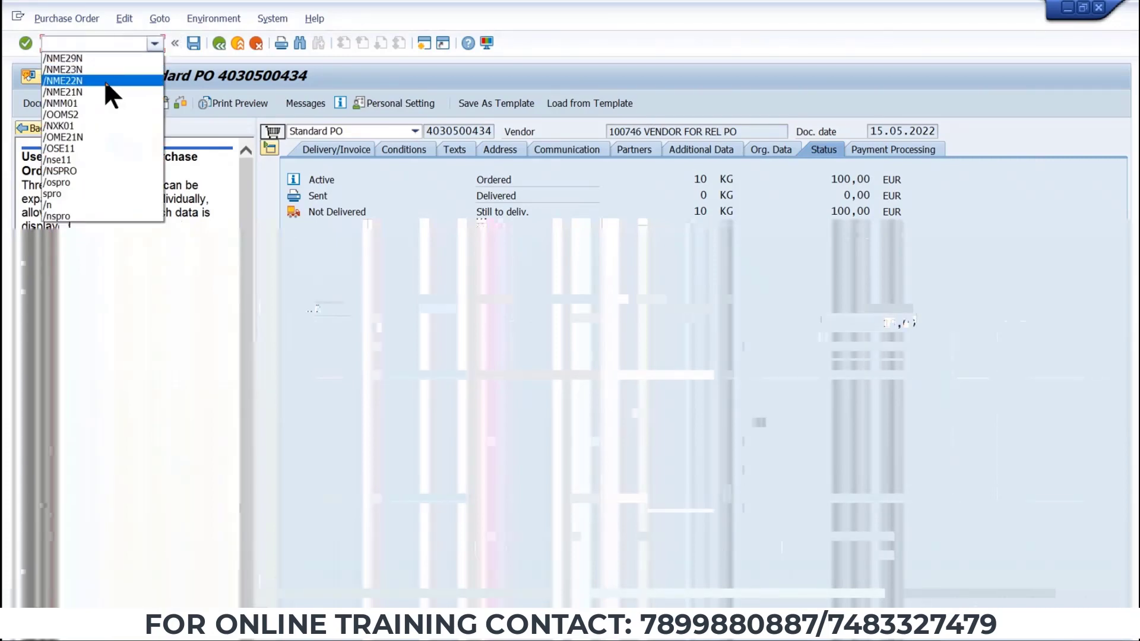
pyautogui.click(104, 80)
pyautogui.click(153, 42)
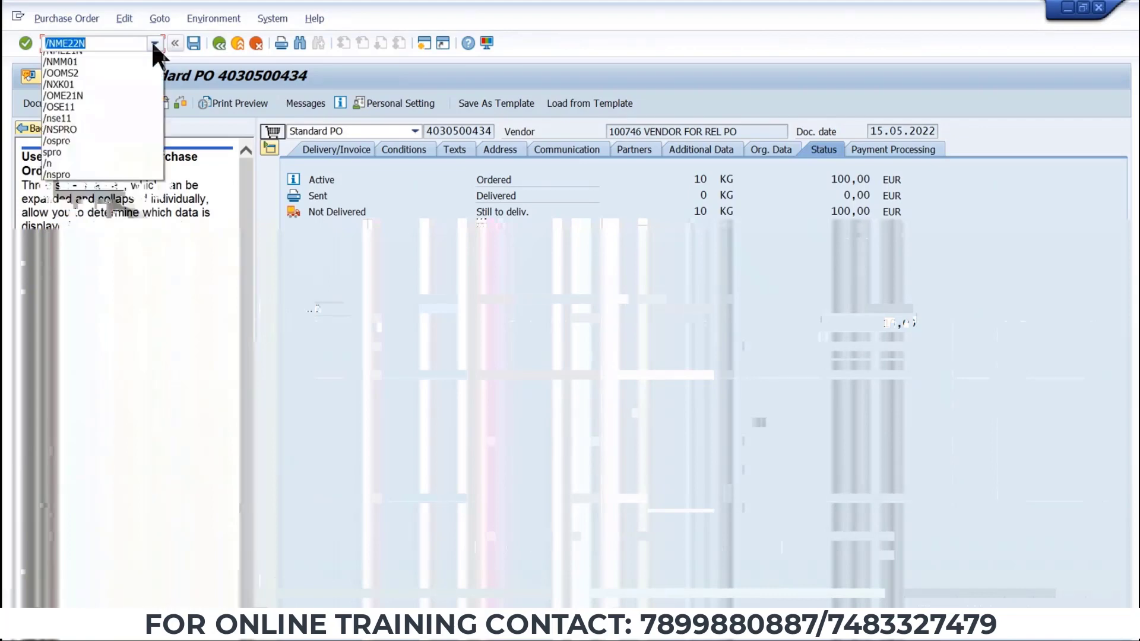
pyautogui.click(111, 67)
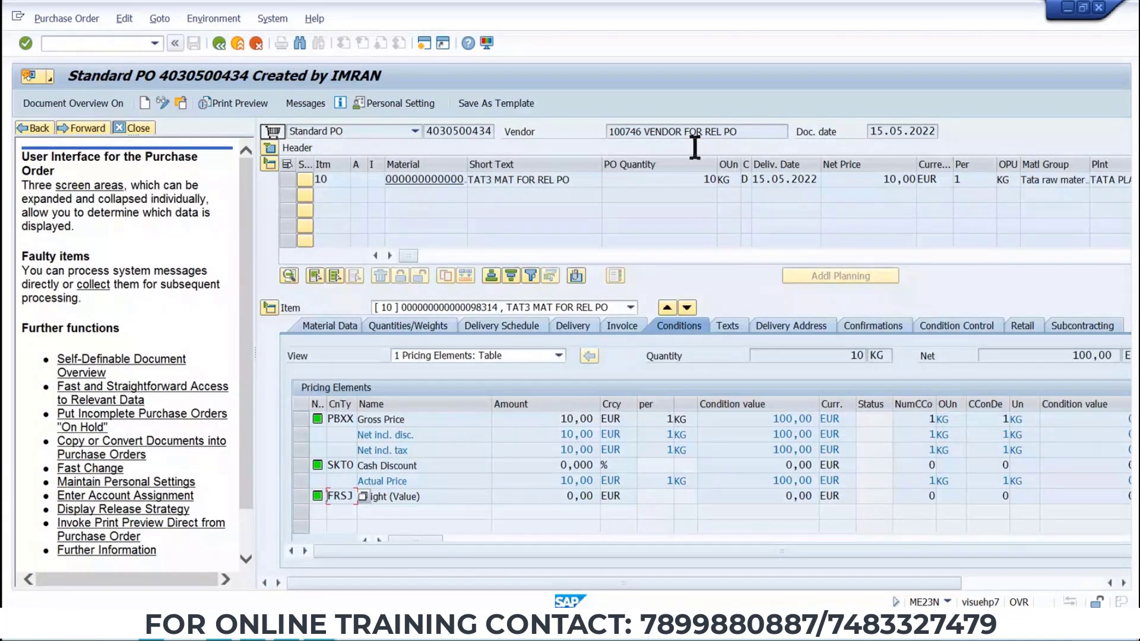
pyautogui.click(137, 44)
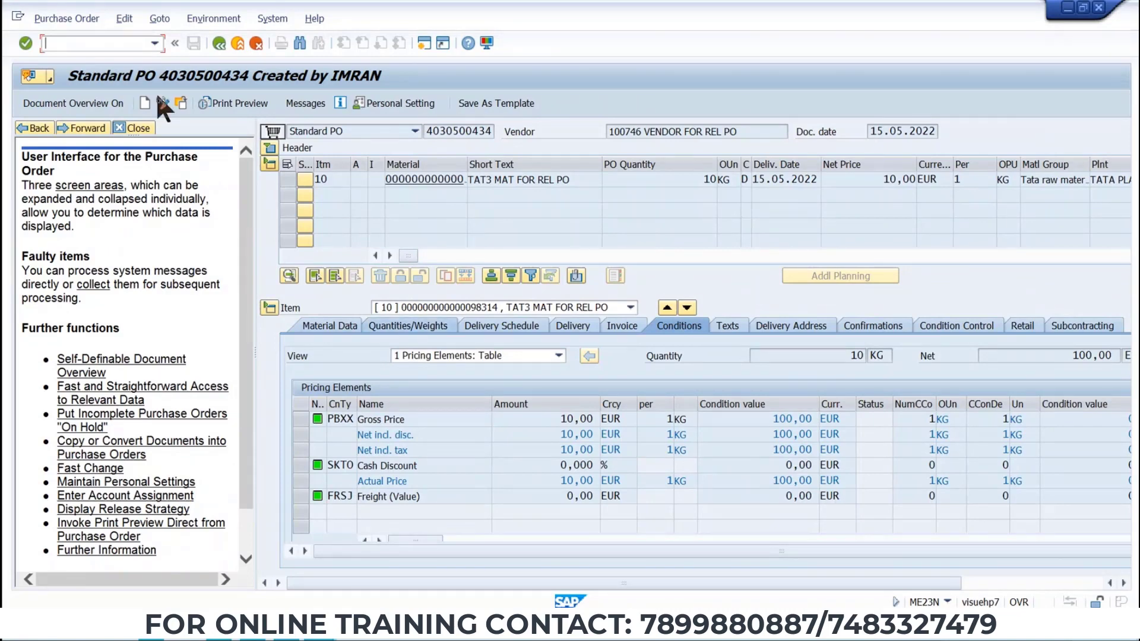
pyautogui.write('/NME21N')
pyautogui.press('Return')
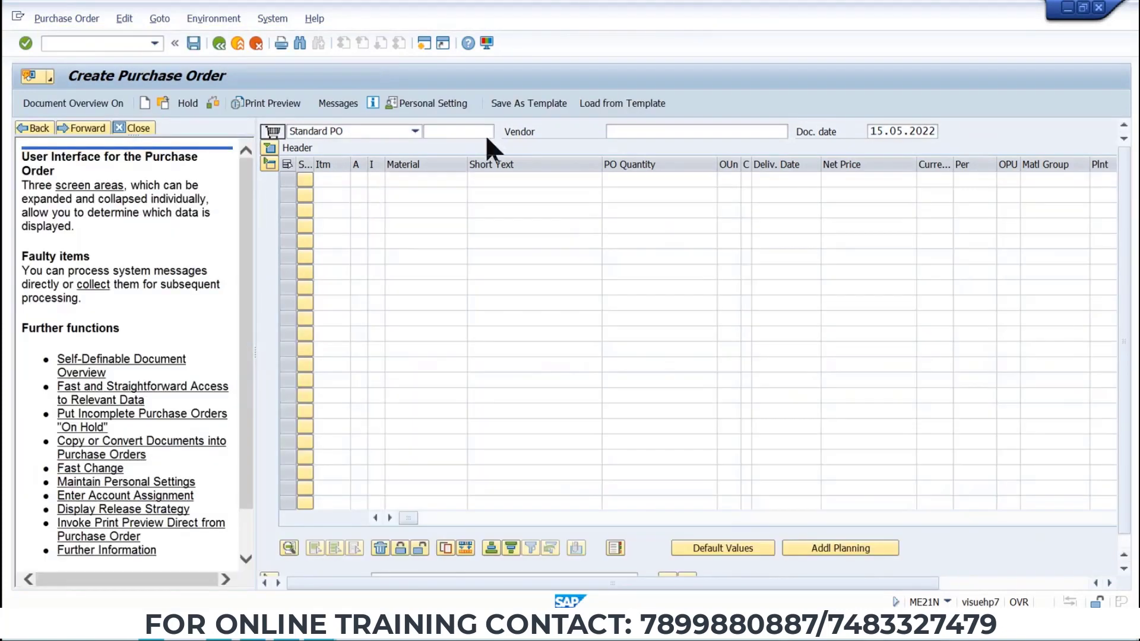
pyautogui.click(623, 131)
pyautogui.click(629, 148)
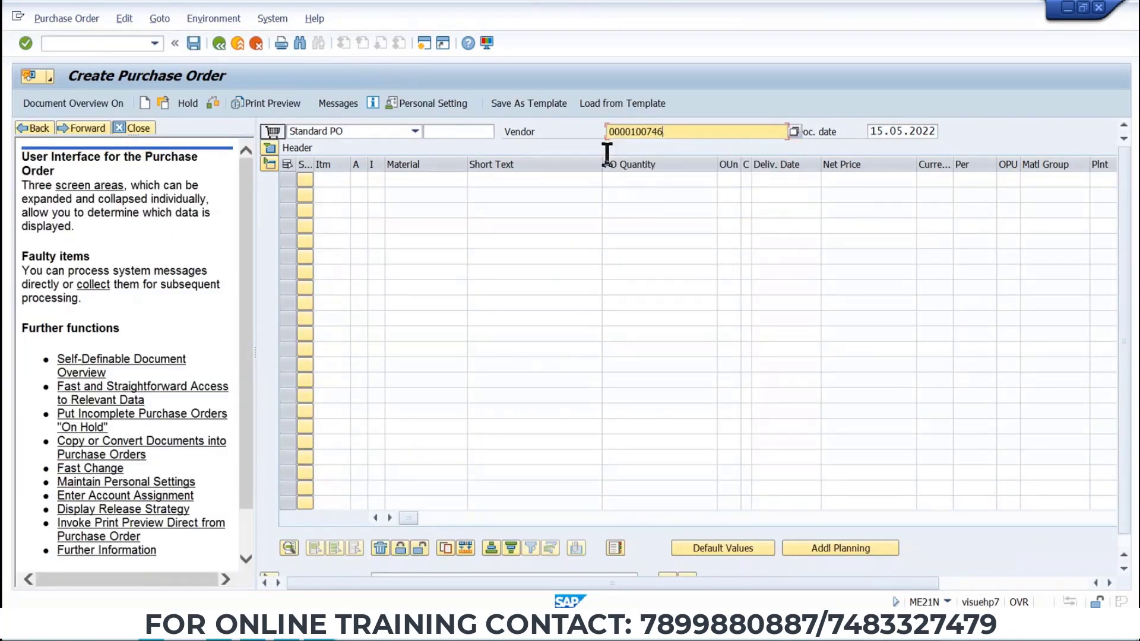
pyautogui.click(270, 151)
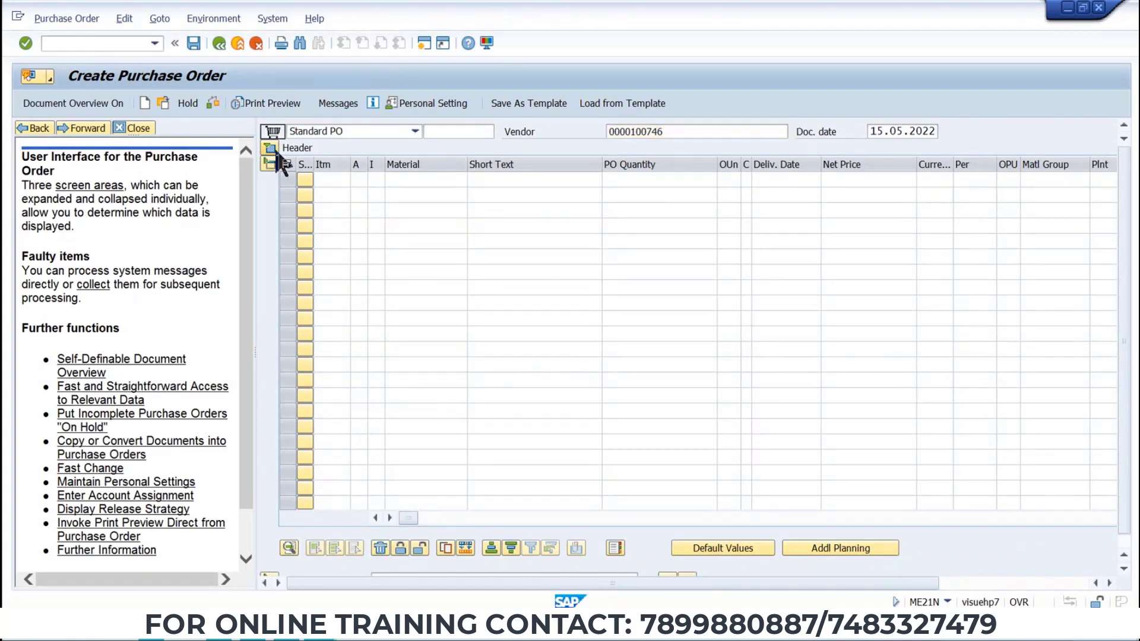
pyautogui.hotkey('alt', 'Tab')
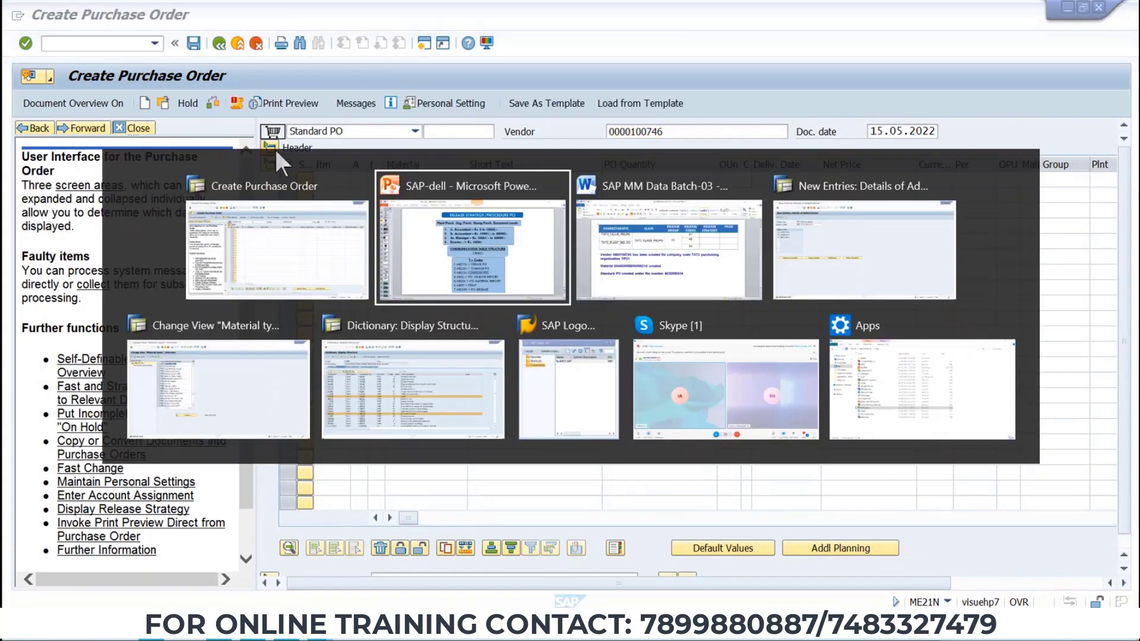
pyautogui.click(618, 251)
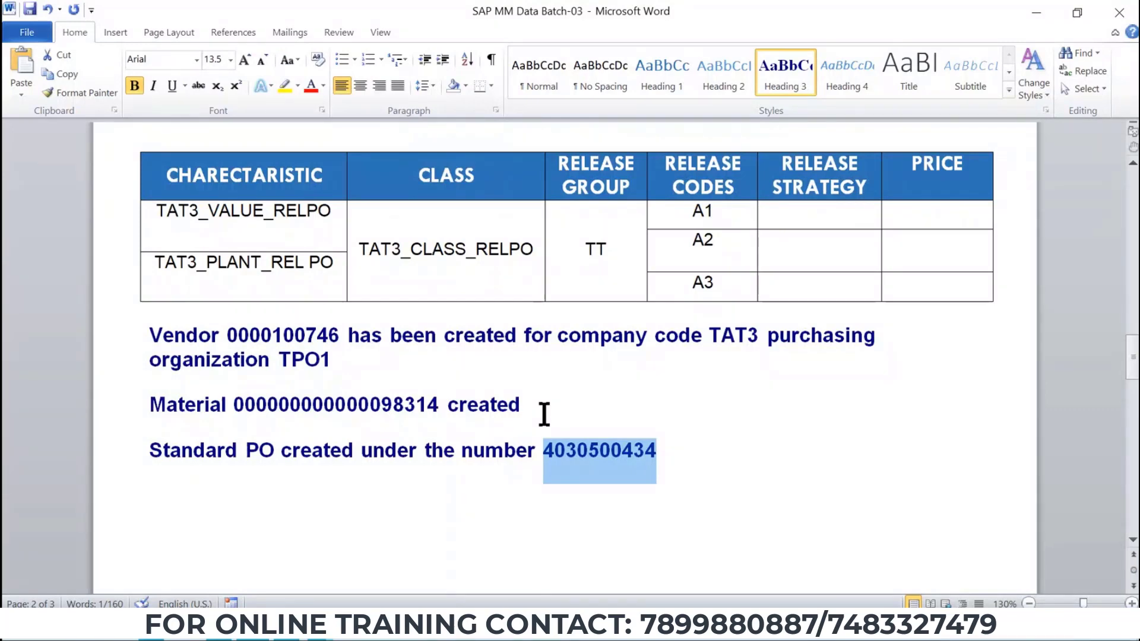
pyautogui.click(267, 333)
pyautogui.doubleClick(268, 333)
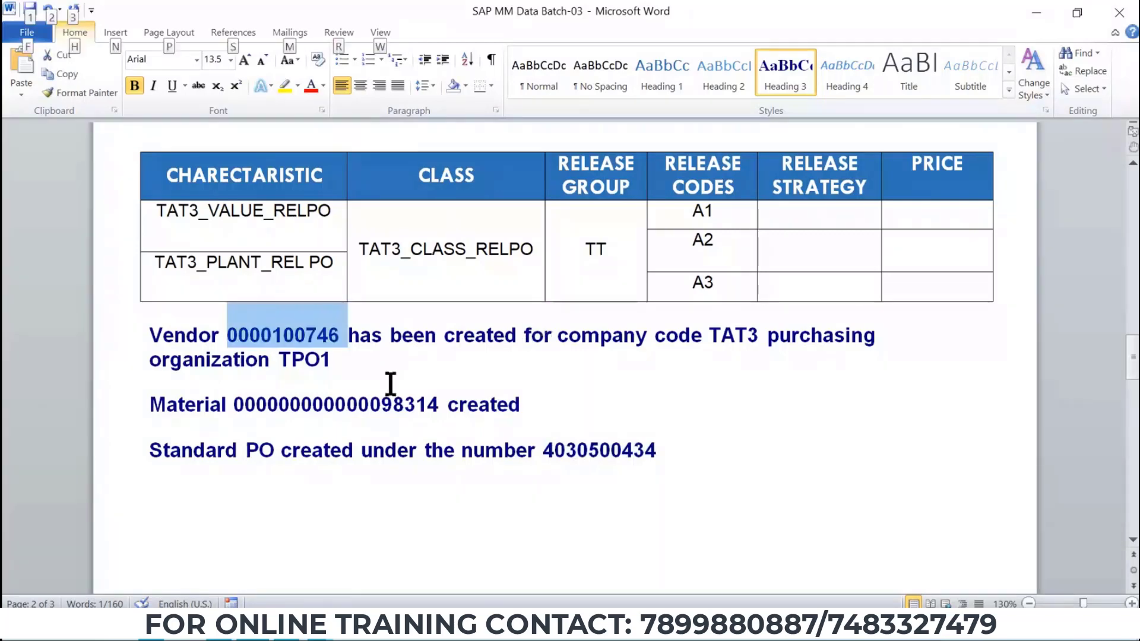
pyautogui.doubleClick(373, 410)
pyautogui.hotkey('ctrl', 'c')
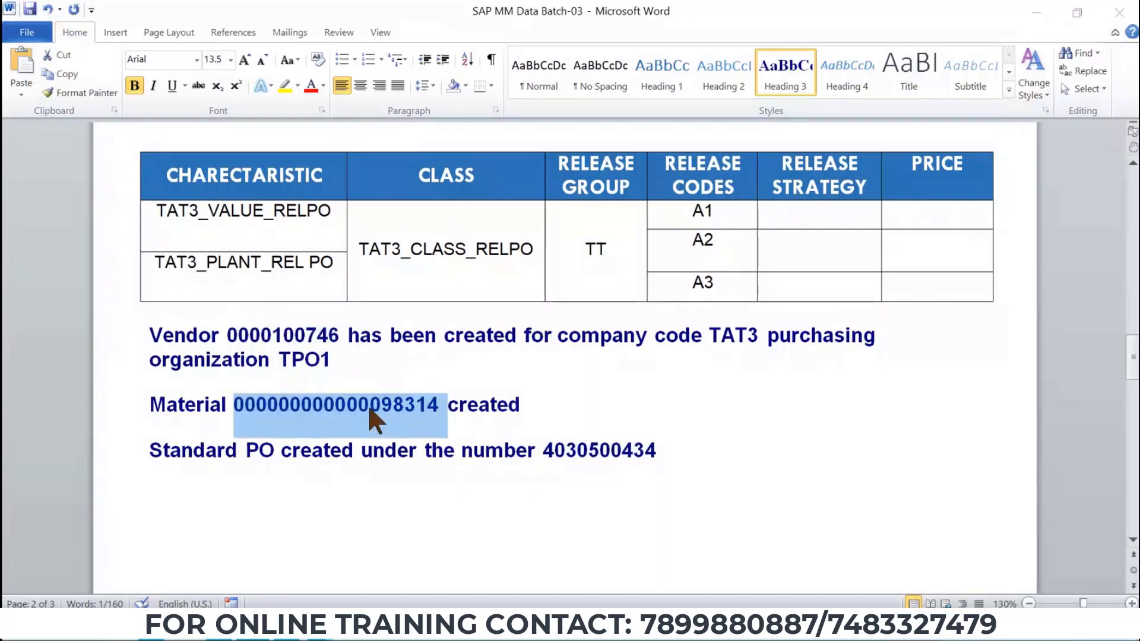
# Fill in purchasing organization TP01, purchasing group T50 and the company code in the header's organizational data.
pyautogui.hotkey('alt', 'Tab')
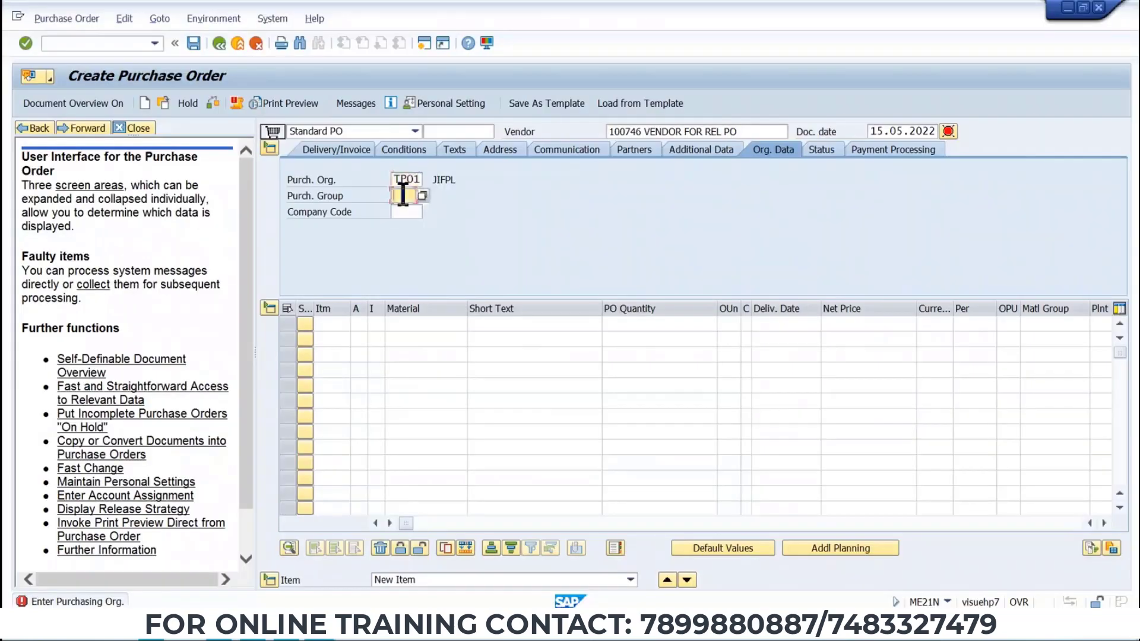
pyautogui.click(402, 196)
pyautogui.click(407, 210)
pyautogui.click(404, 212)
pyautogui.click(405, 227)
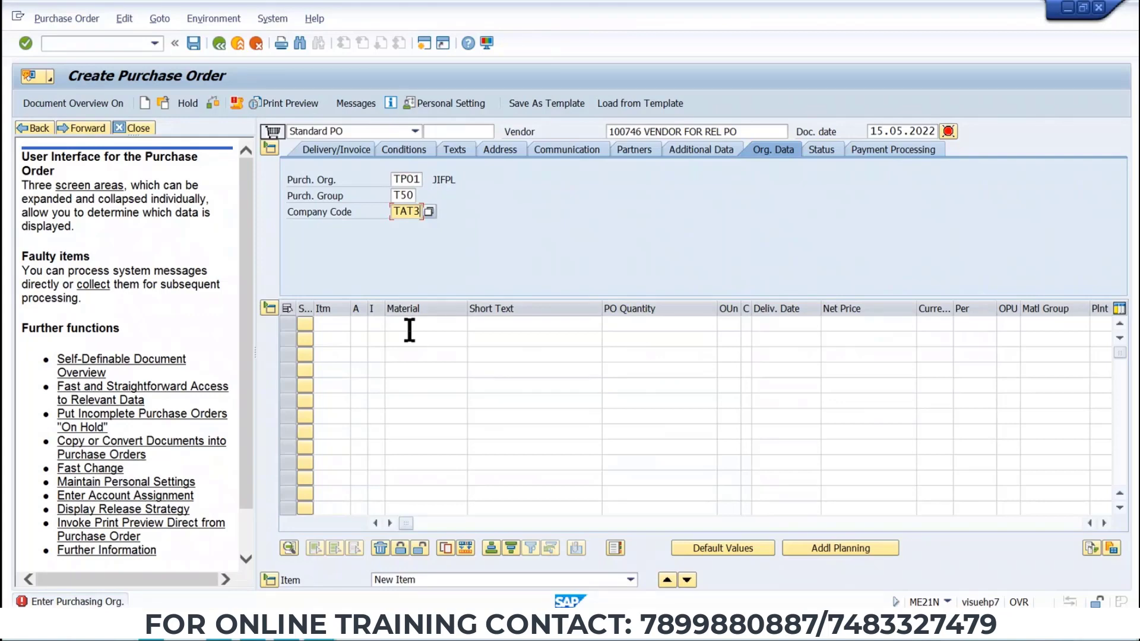
# Paste the copied material into item 10 and set its plant to TP1.
pyautogui.click(410, 330)
pyautogui.hotkey('ctrl', 'v')
pyautogui.press('Return')
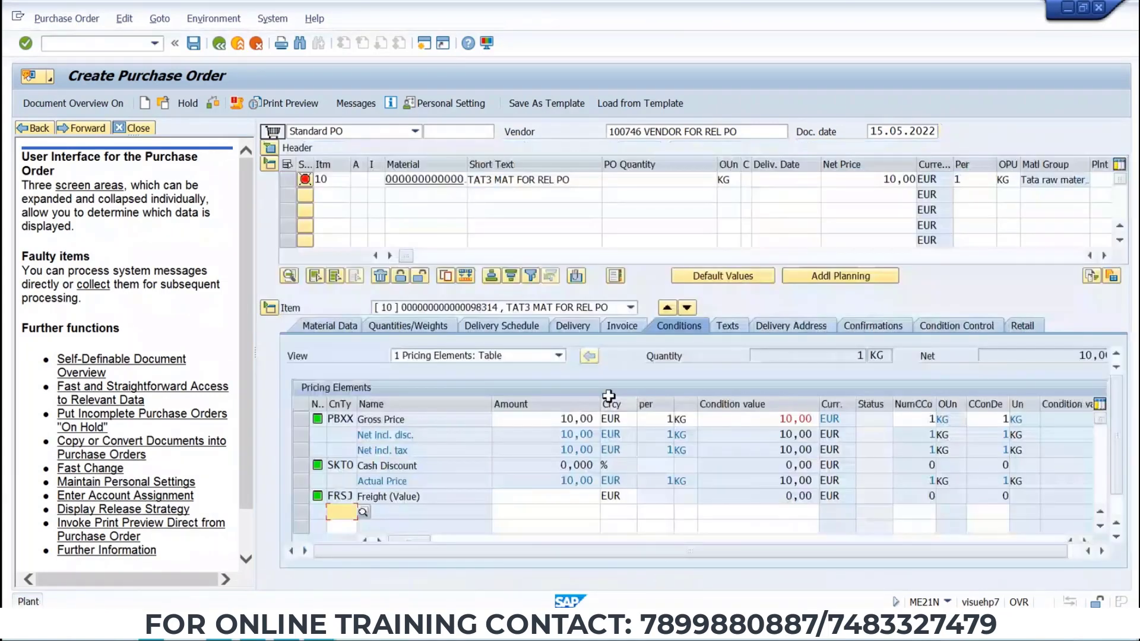
pyautogui.click(1092, 180)
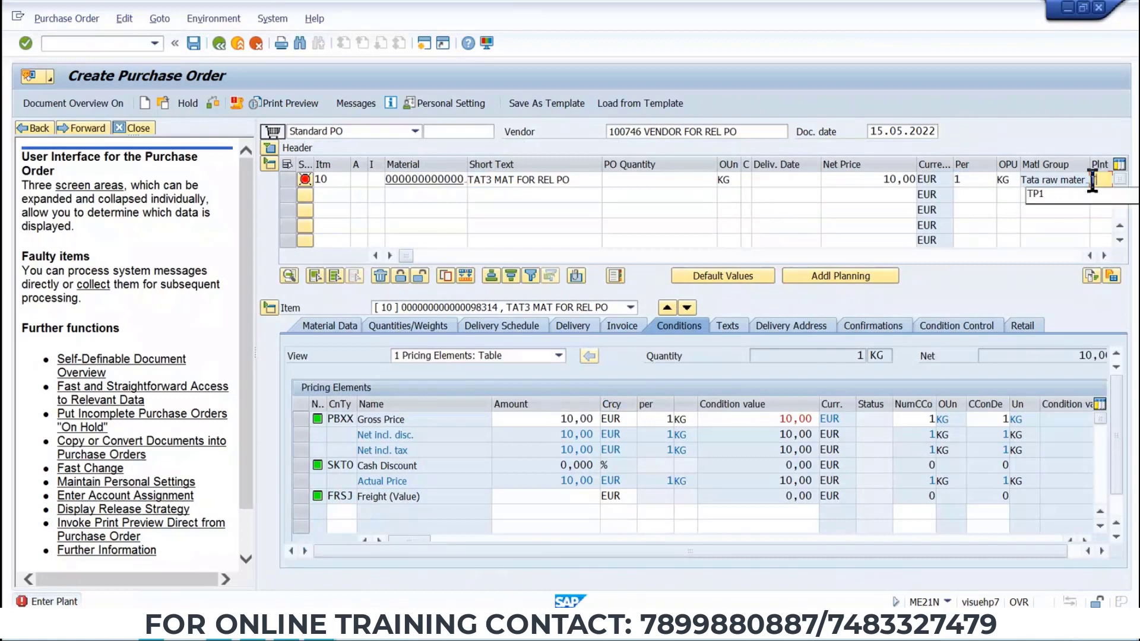
pyautogui.click(1092, 195)
# Set item 10's PO quantity to 120 KG.
pyautogui.click(695, 181)
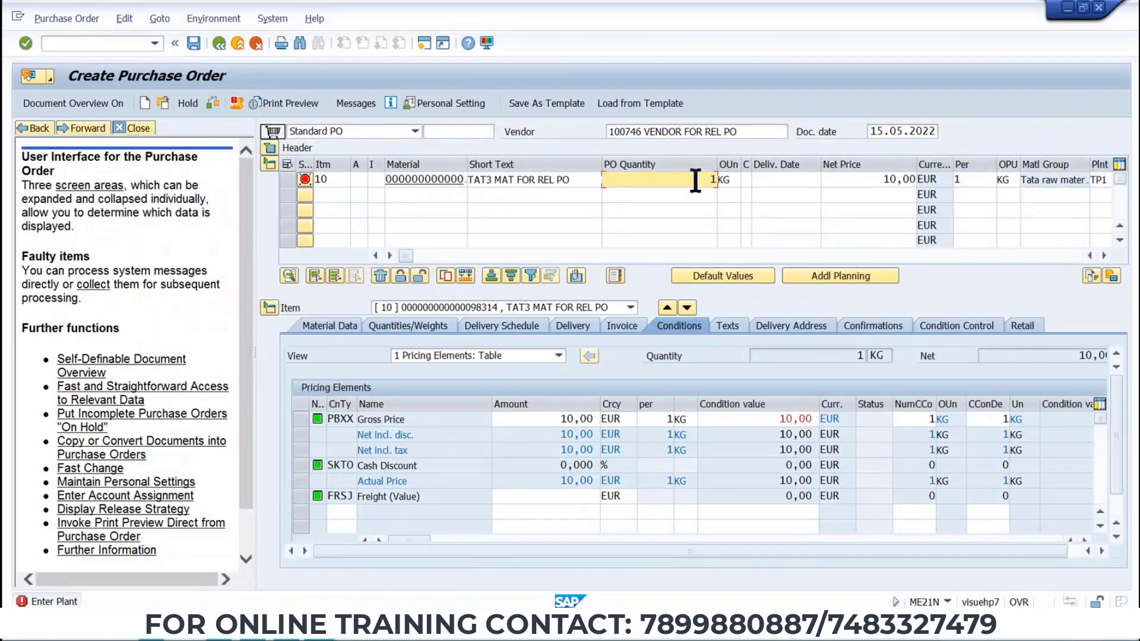
pyautogui.write('00')
pyautogui.press('BackSpace')
pyautogui.press('BackSpace')
pyautogui.press('BackSpace')
pyautogui.write('50')
pyautogui.press('Return')
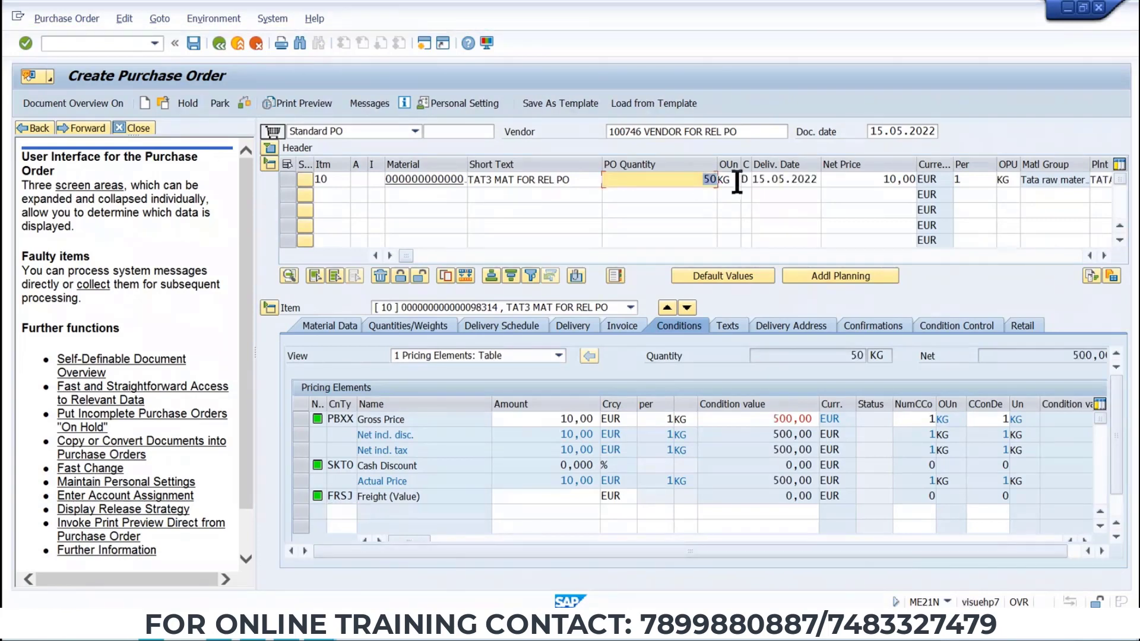
pyautogui.write('120')
pyautogui.press('Return')
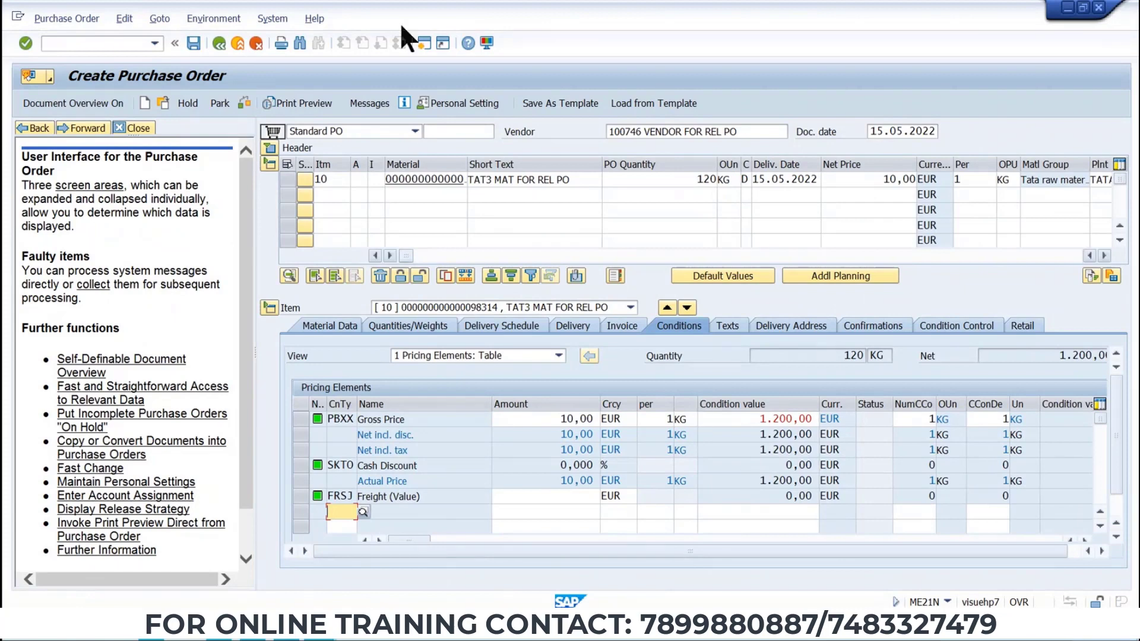
# Try to add output message ZNEO with print output to the purchase order, then cancel it.
pyautogui.click(376, 103)
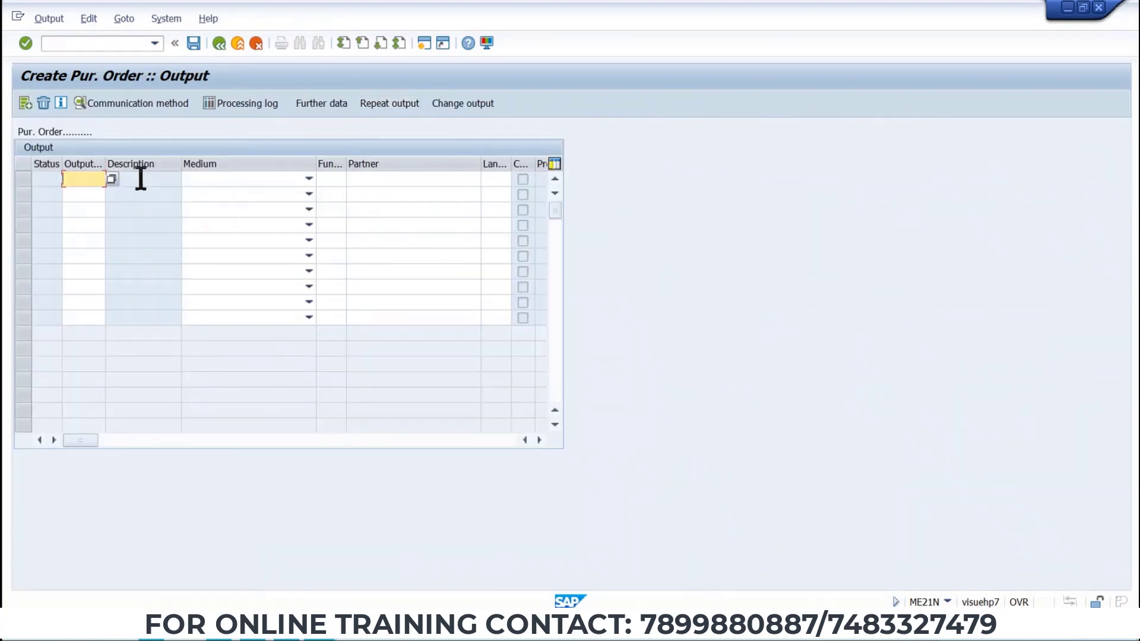
pyautogui.click(111, 178)
pyautogui.click(92, 190)
pyautogui.press('Return')
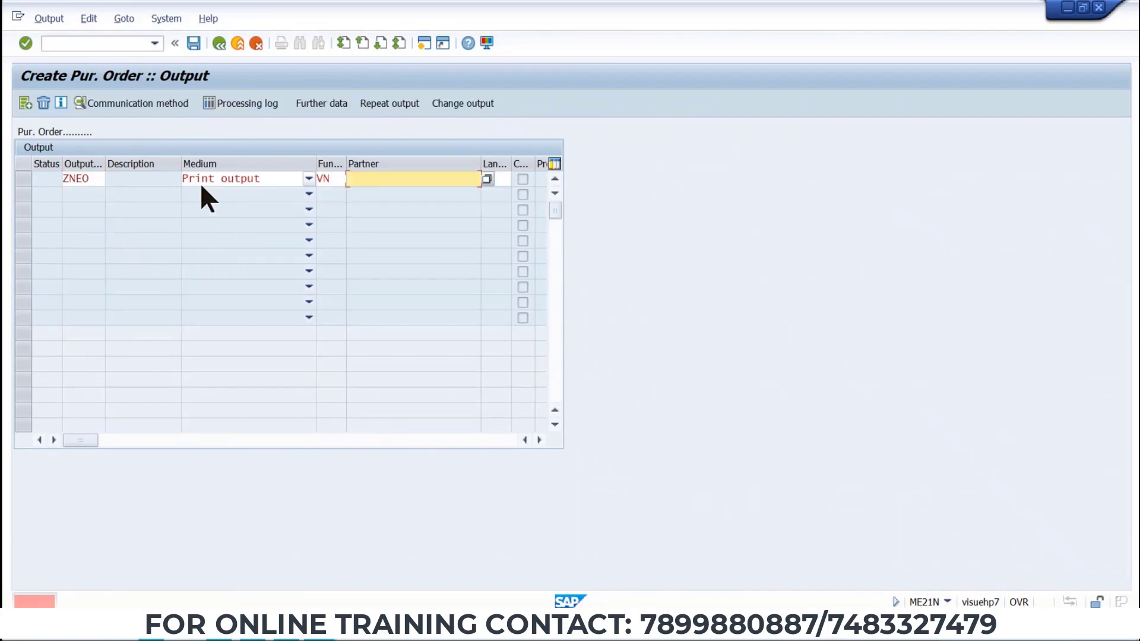
pyautogui.click(256, 43)
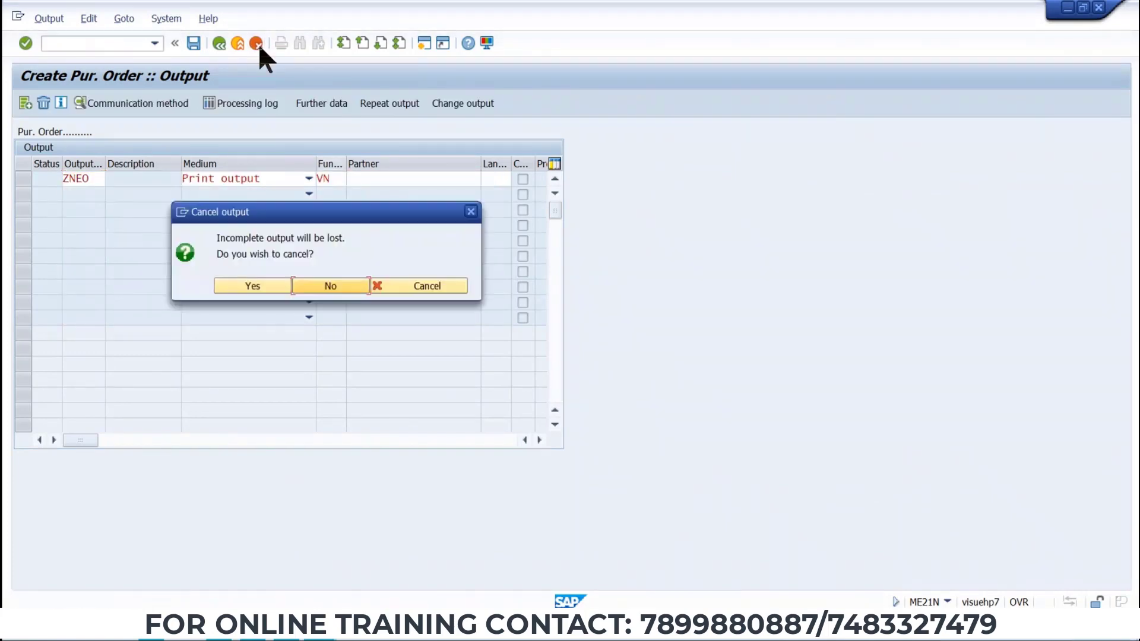
pyautogui.click(252, 287)
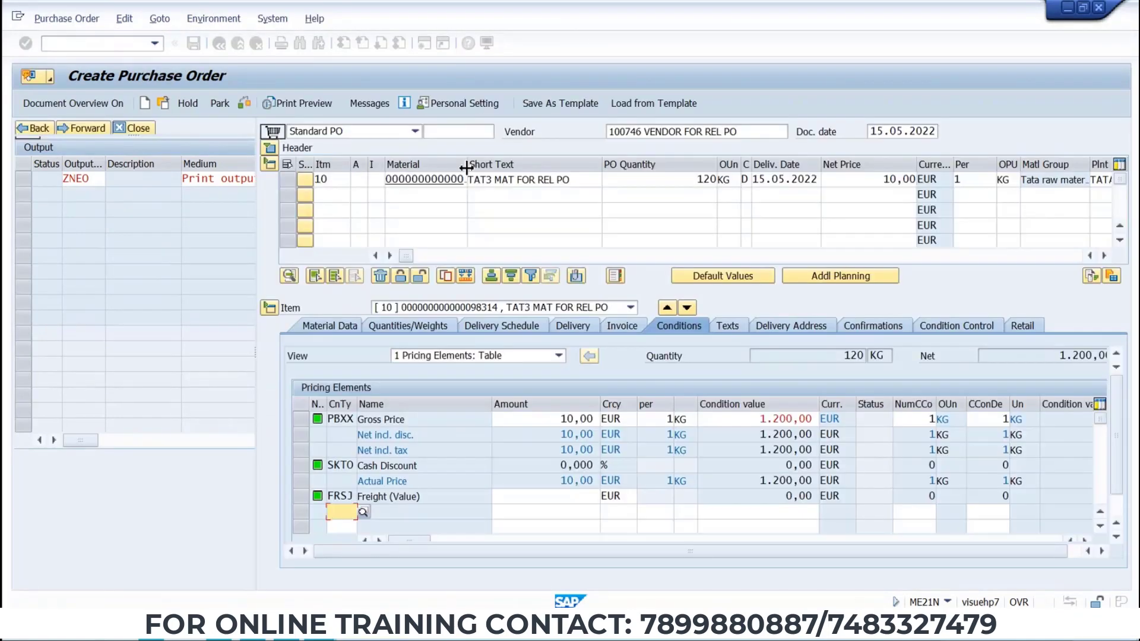
# Review the header partners, then exit the purchase order without saving it.
pyautogui.click(270, 148)
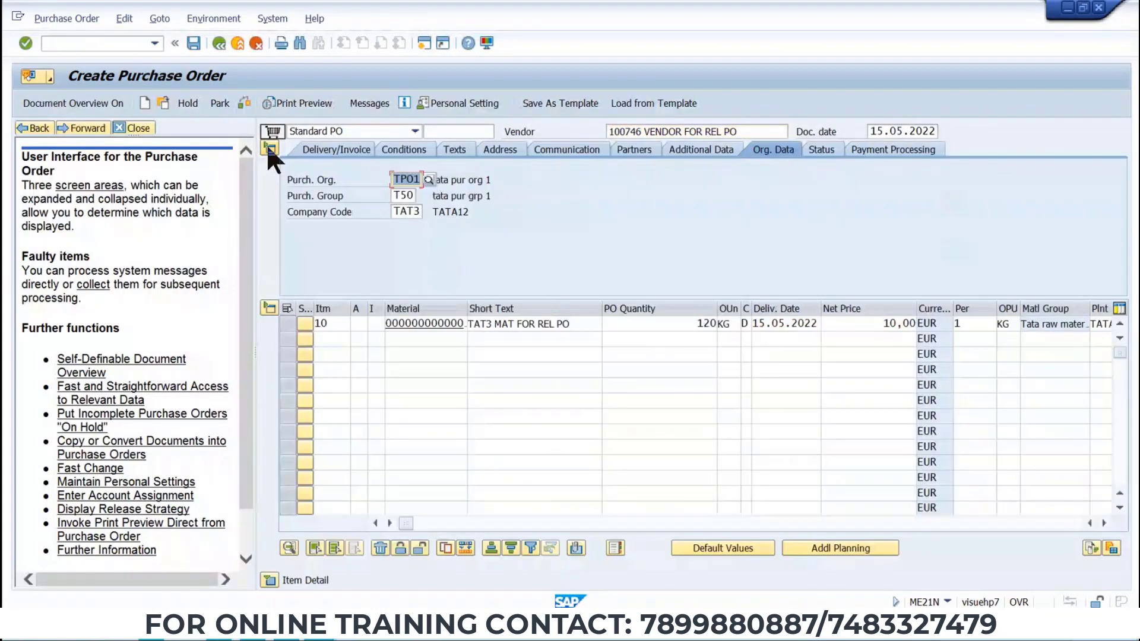
pyautogui.click(633, 151)
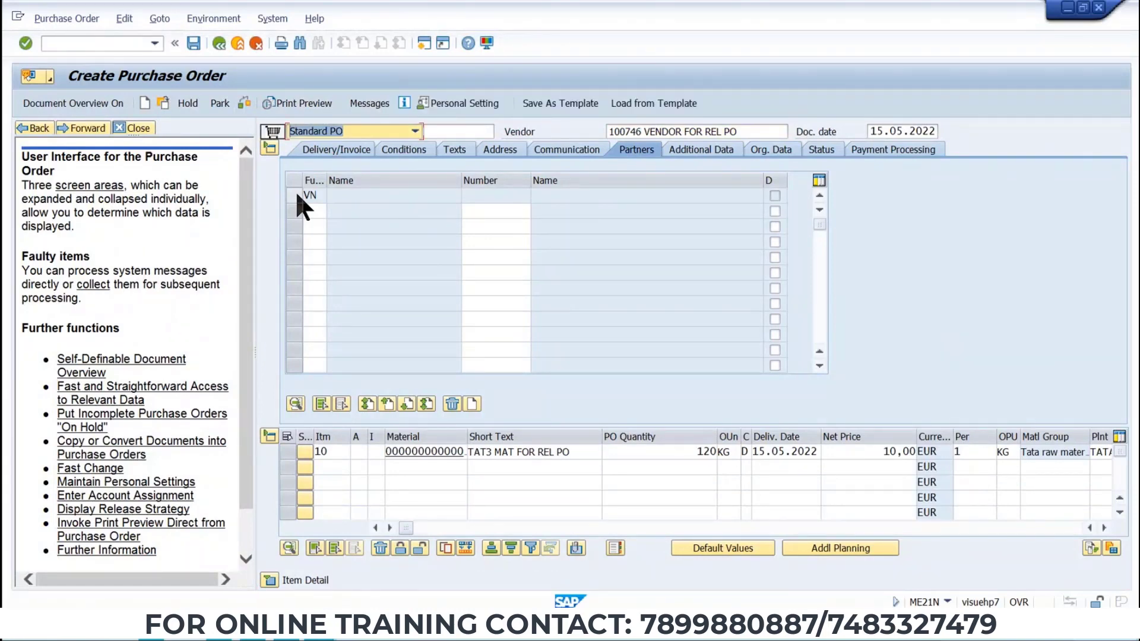
pyautogui.click(219, 42)
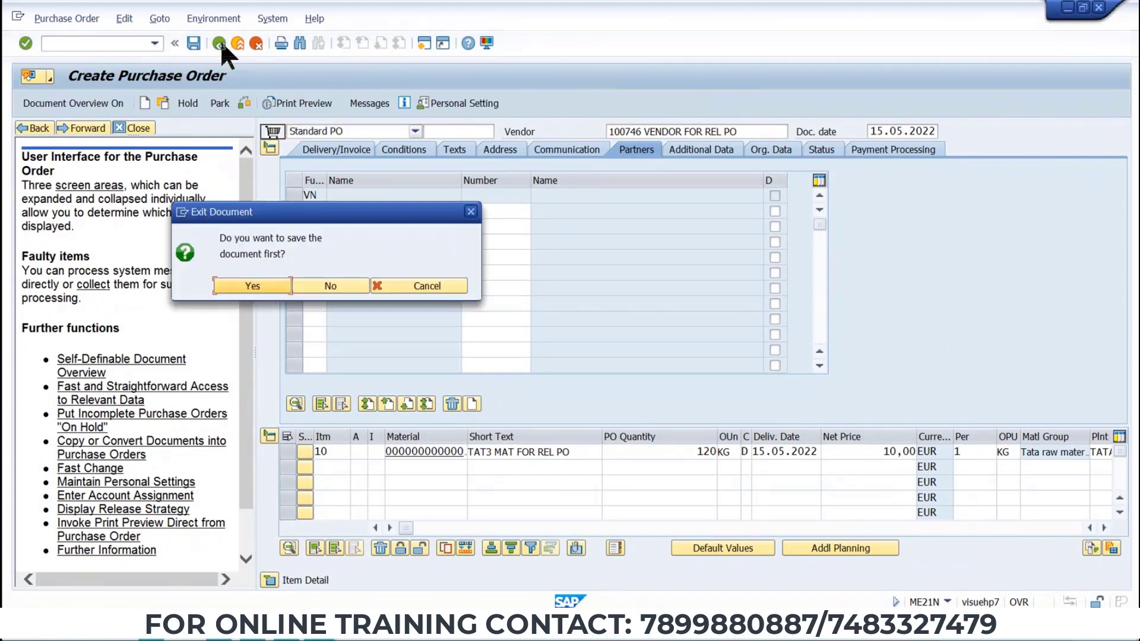
pyautogui.click(324, 288)
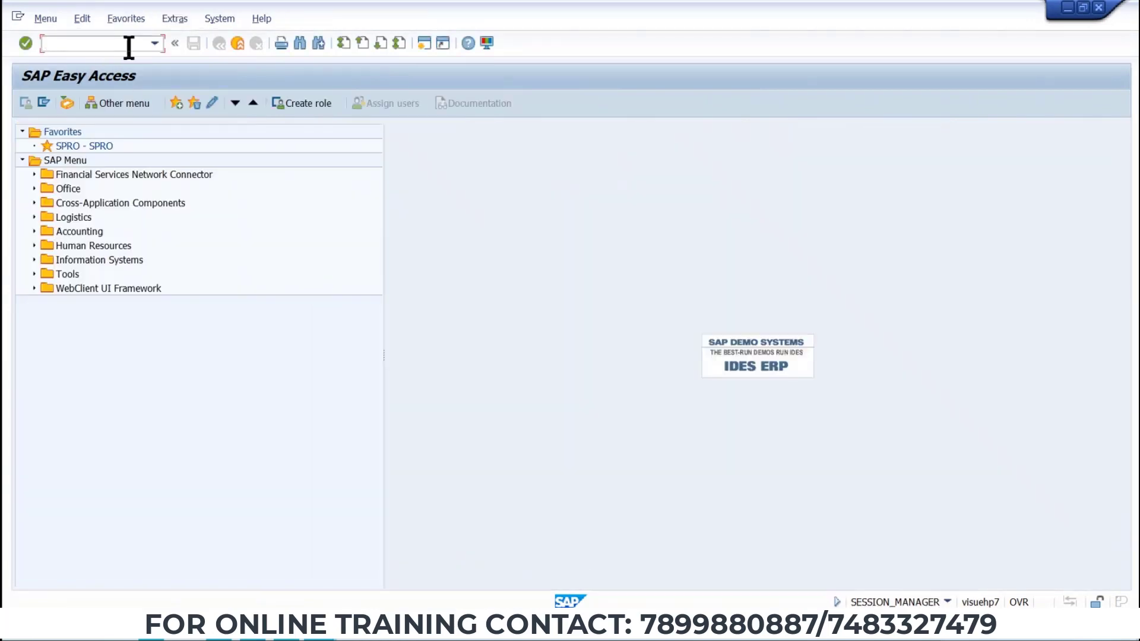
# Open a new purchase order for vendor 100746 with purchasing org TP01, group T50 and company code TAT3.
pyautogui.click(153, 44)
pyautogui.click(113, 59)
pyautogui.press('Return')
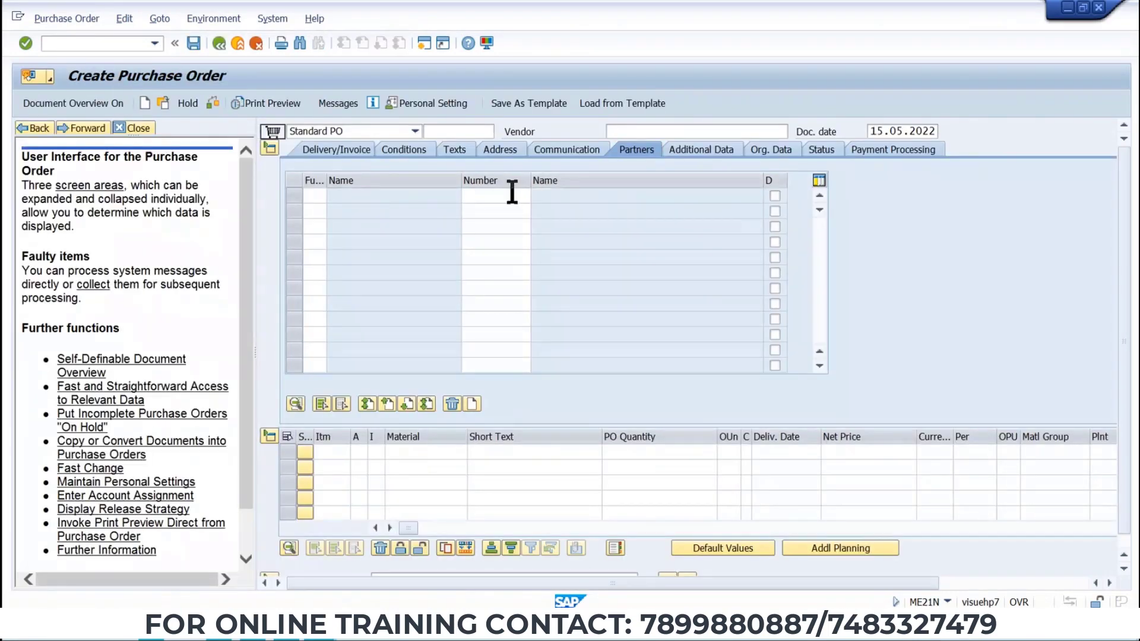
pyautogui.click(639, 131)
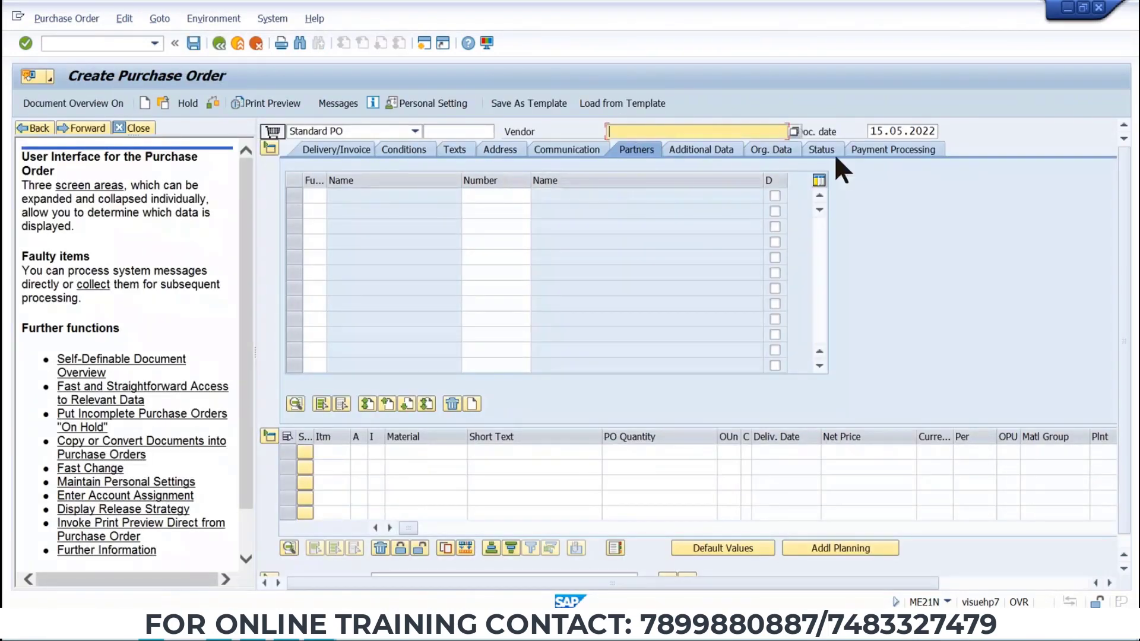
pyautogui.write('100746')
pyautogui.press('Return')
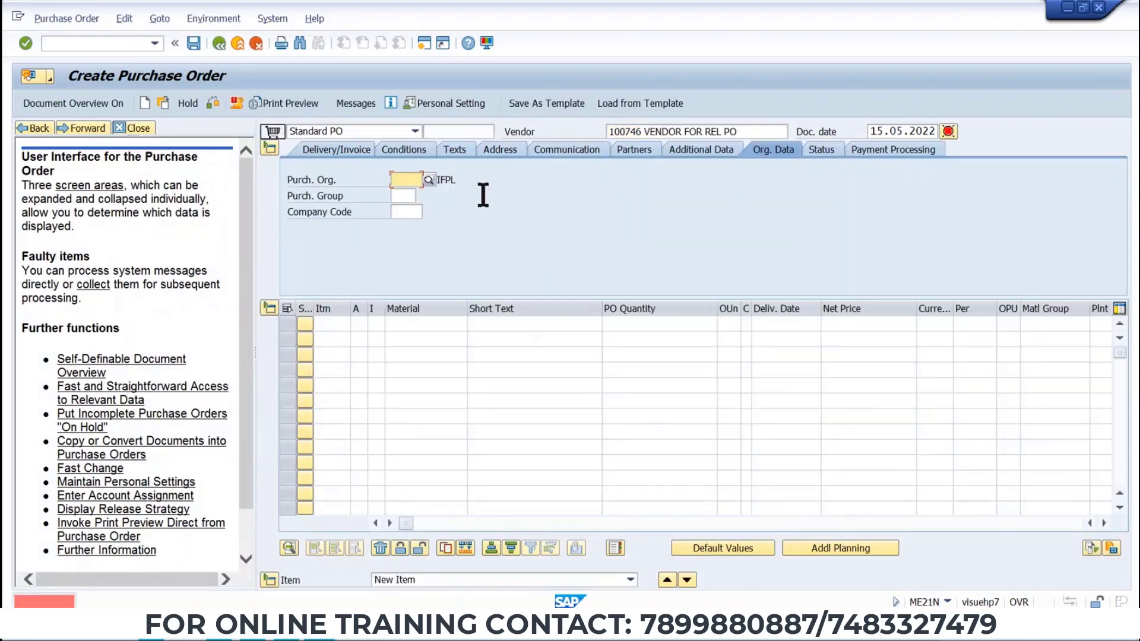
pyautogui.write('TP01')
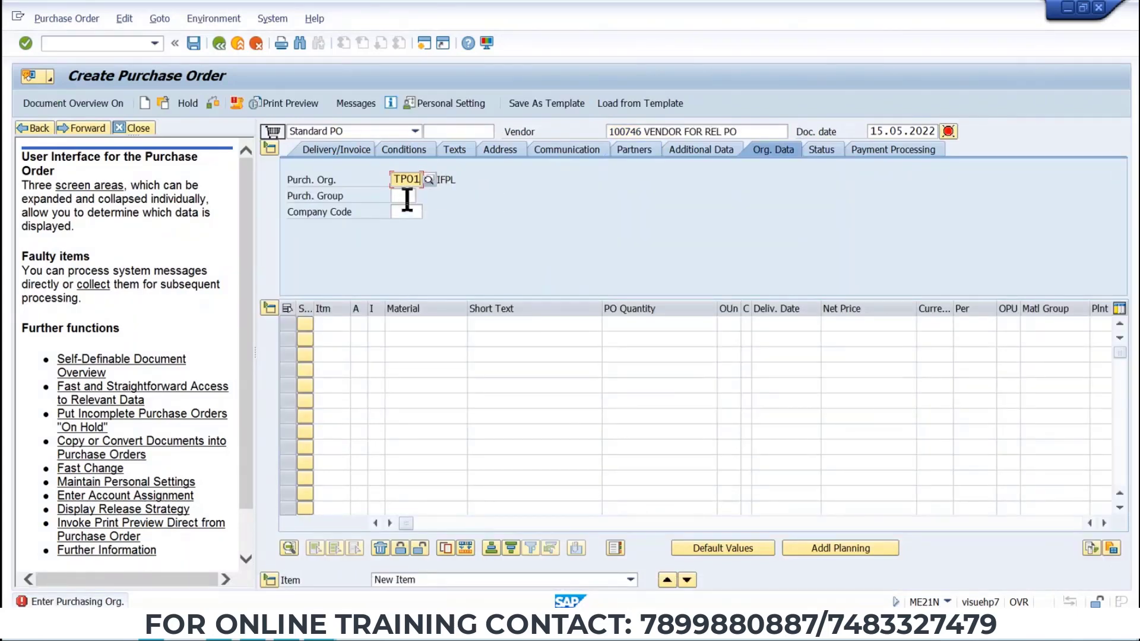
pyautogui.click(407, 196)
pyautogui.write('T50')
pyautogui.click(406, 212)
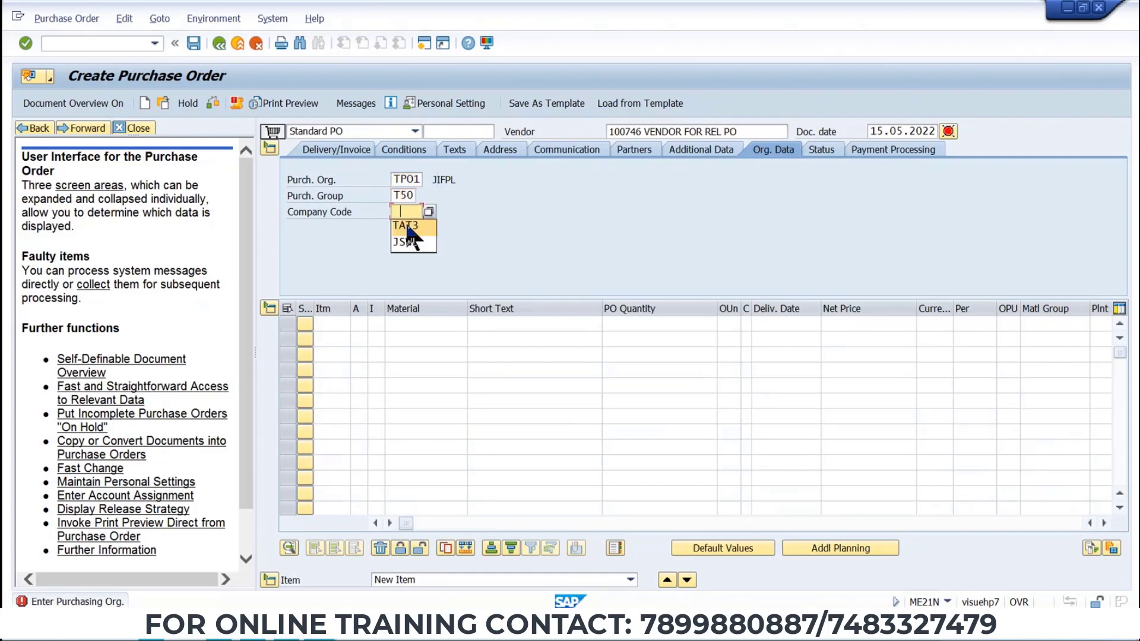
pyautogui.click(409, 228)
# Try to add vendor 100746 as a second VN partner and delete the extra partner row.
pyautogui.click(634, 149)
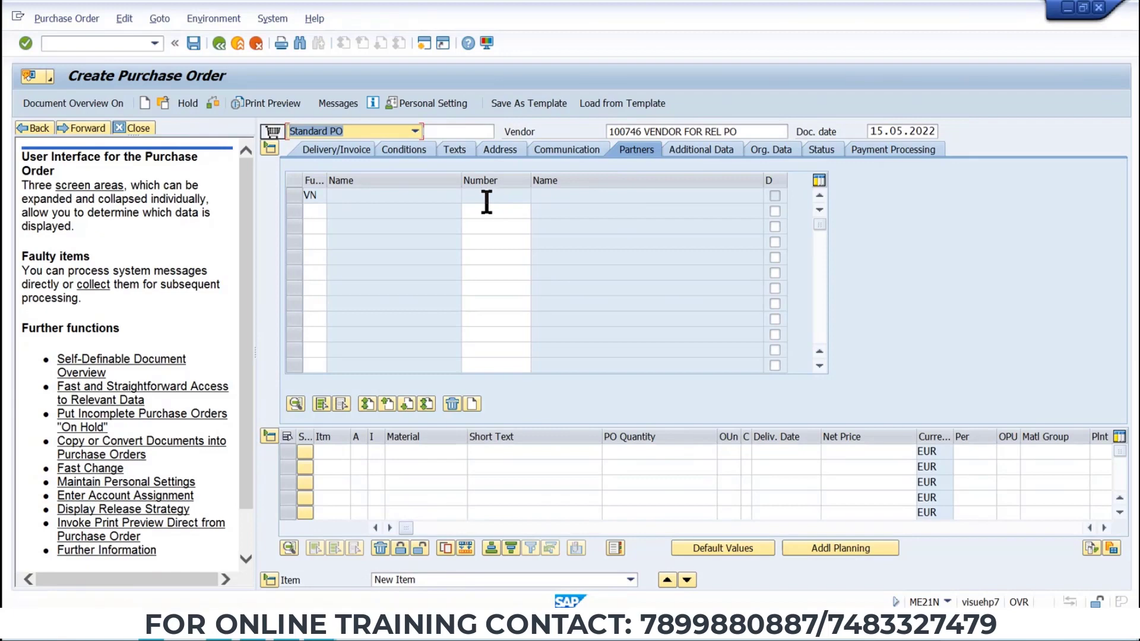
pyautogui.click(310, 211)
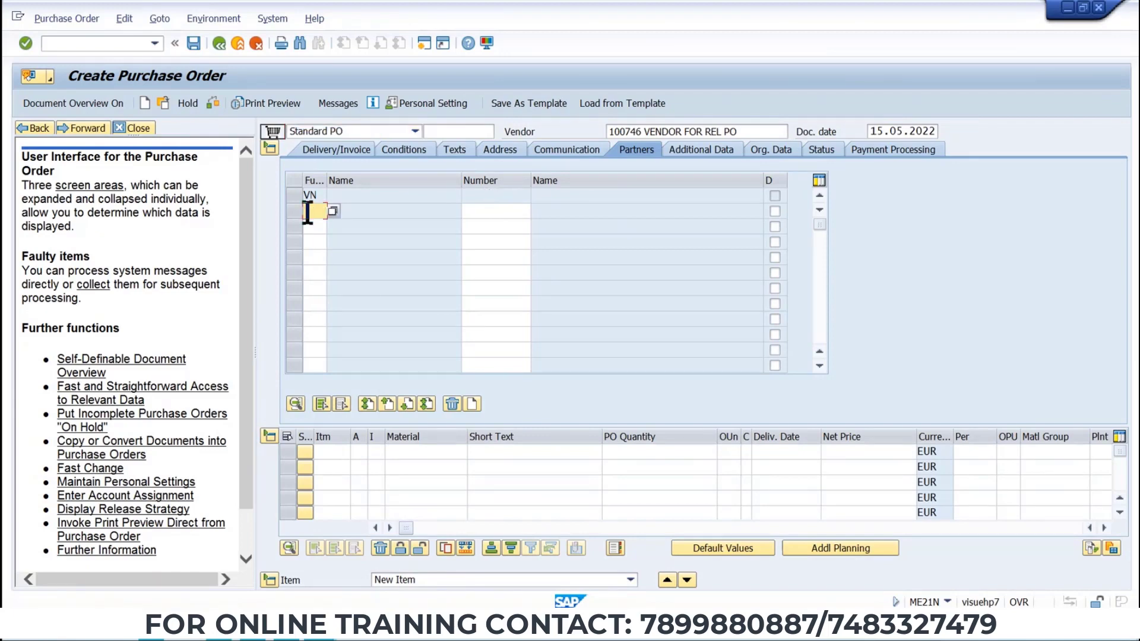
pyautogui.write('VN')
pyautogui.click(504, 213)
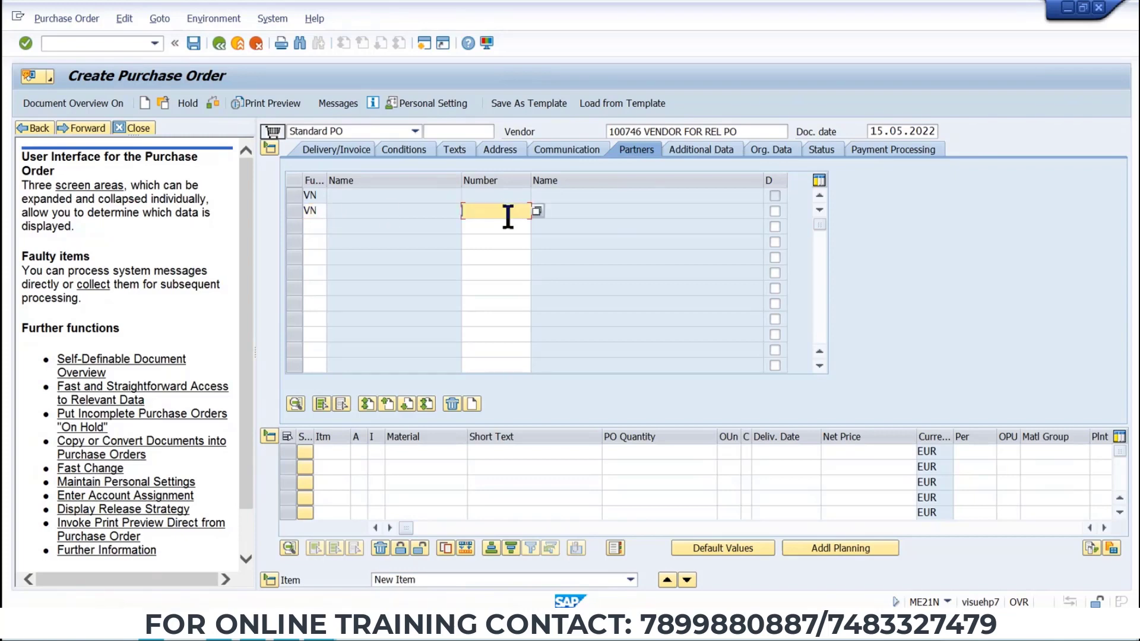
pyautogui.write('100746')
pyautogui.press('Return')
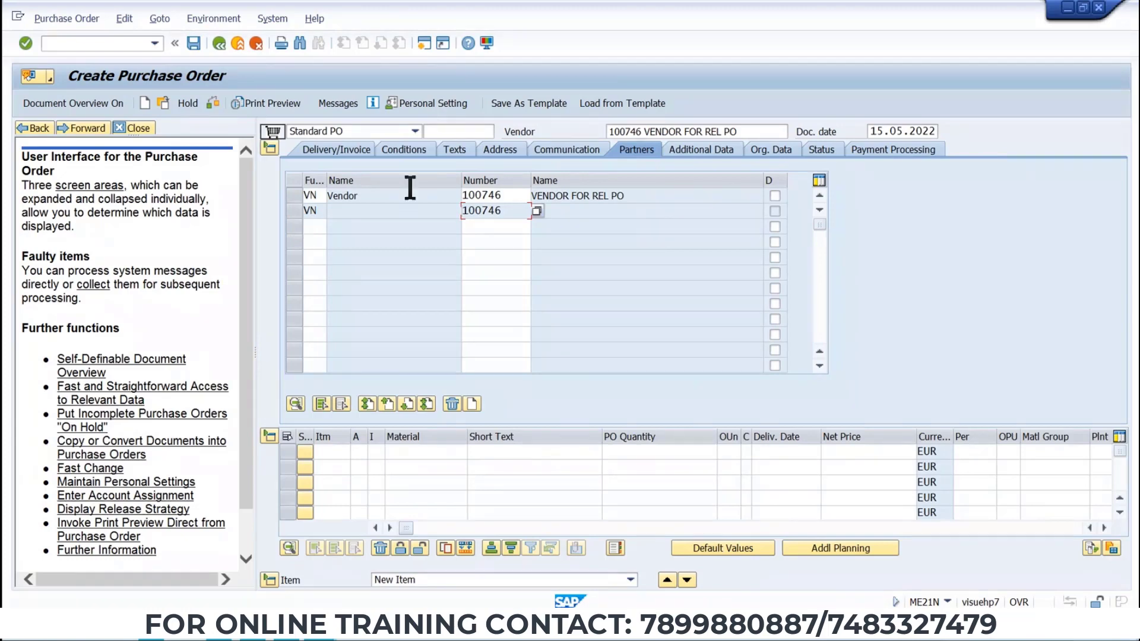
pyautogui.click(293, 212)
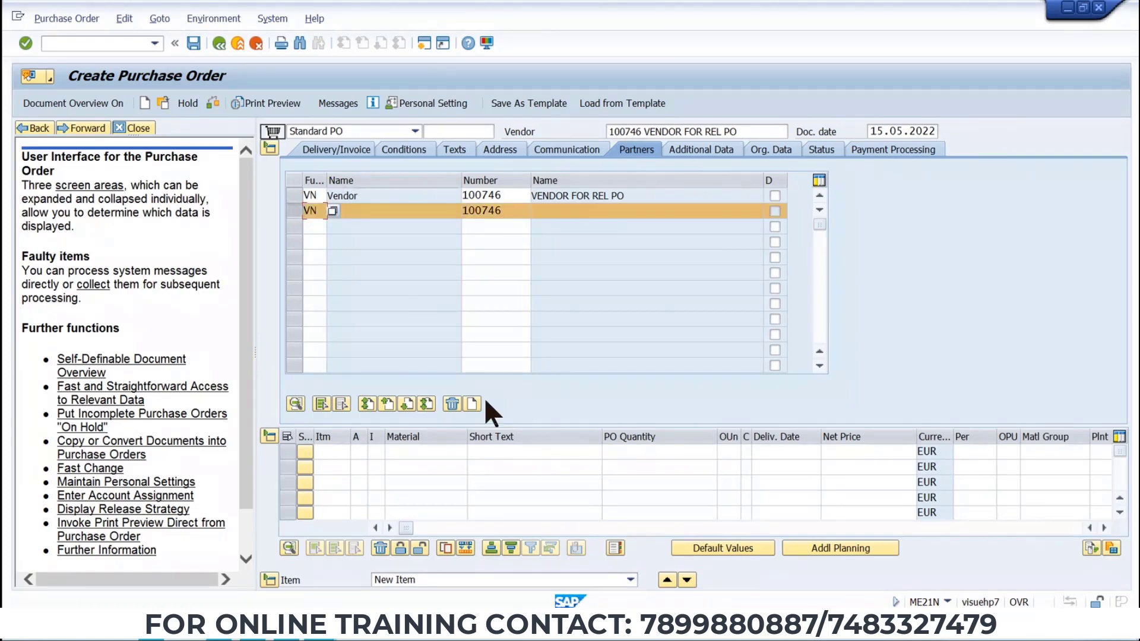
pyautogui.click(451, 403)
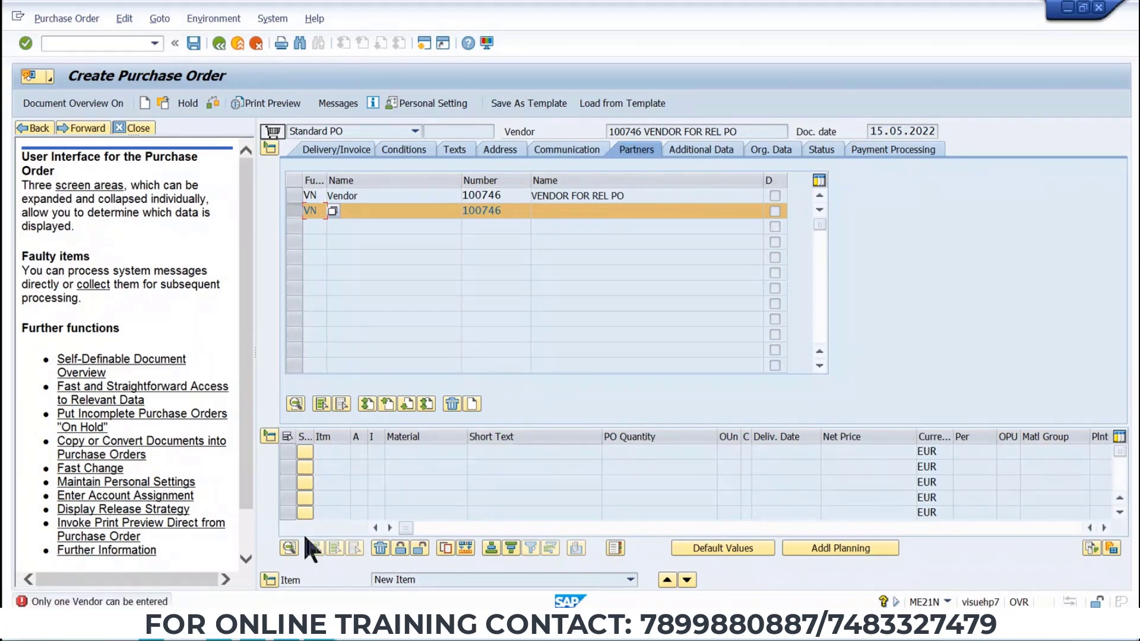
pyautogui.click(454, 401)
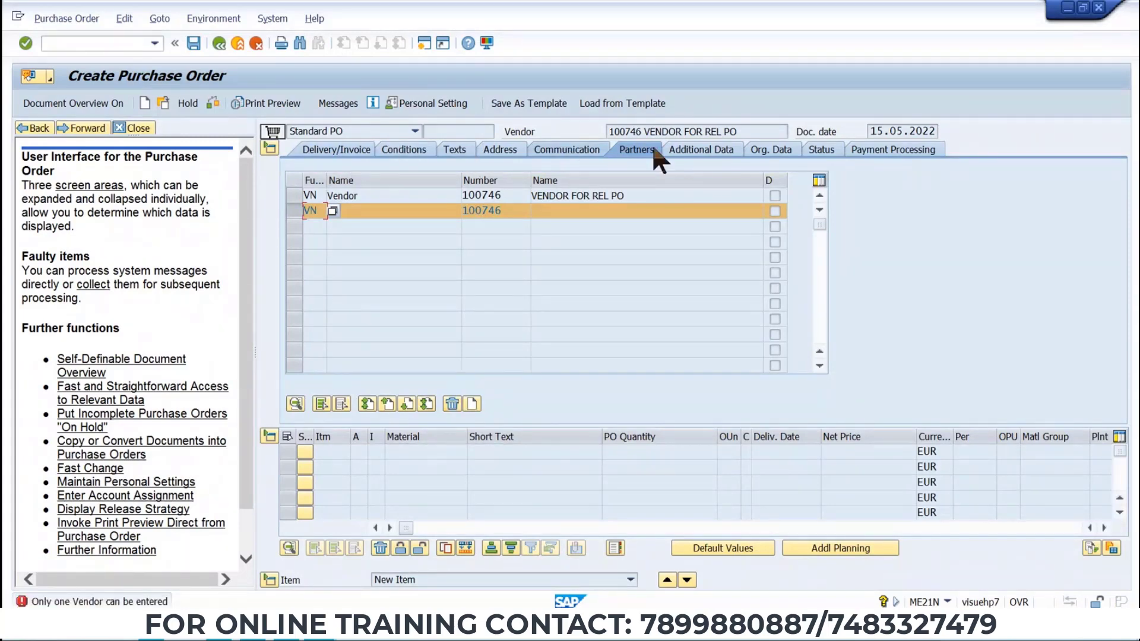
pyautogui.click(699, 150)
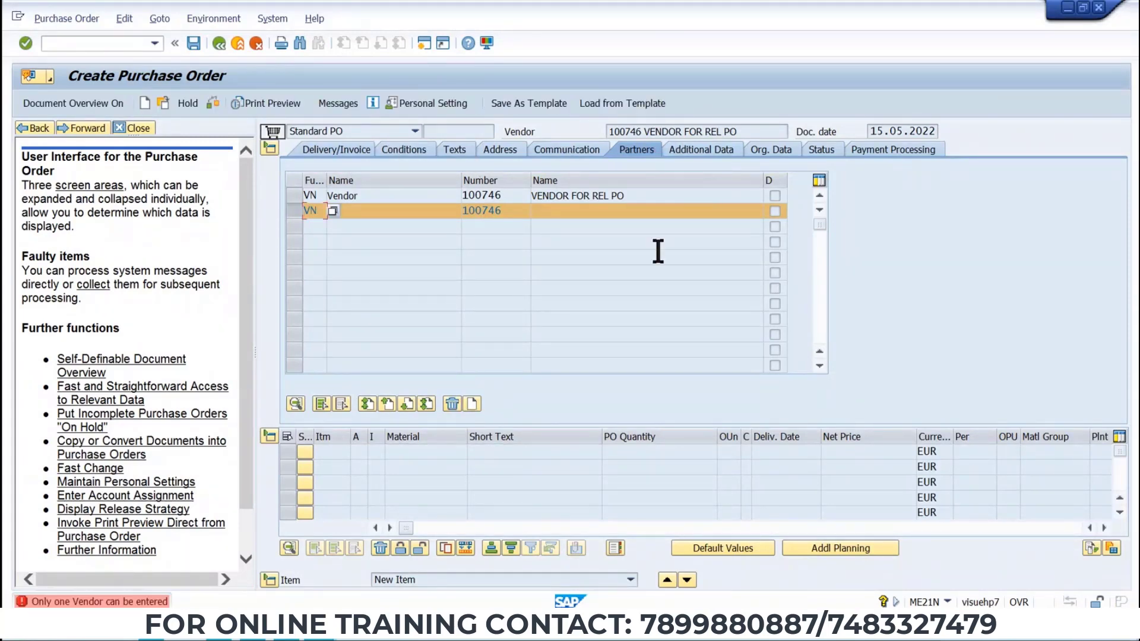
# Start a fresh purchase order in ME21N for vendor 100746.
pyautogui.click(127, 43)
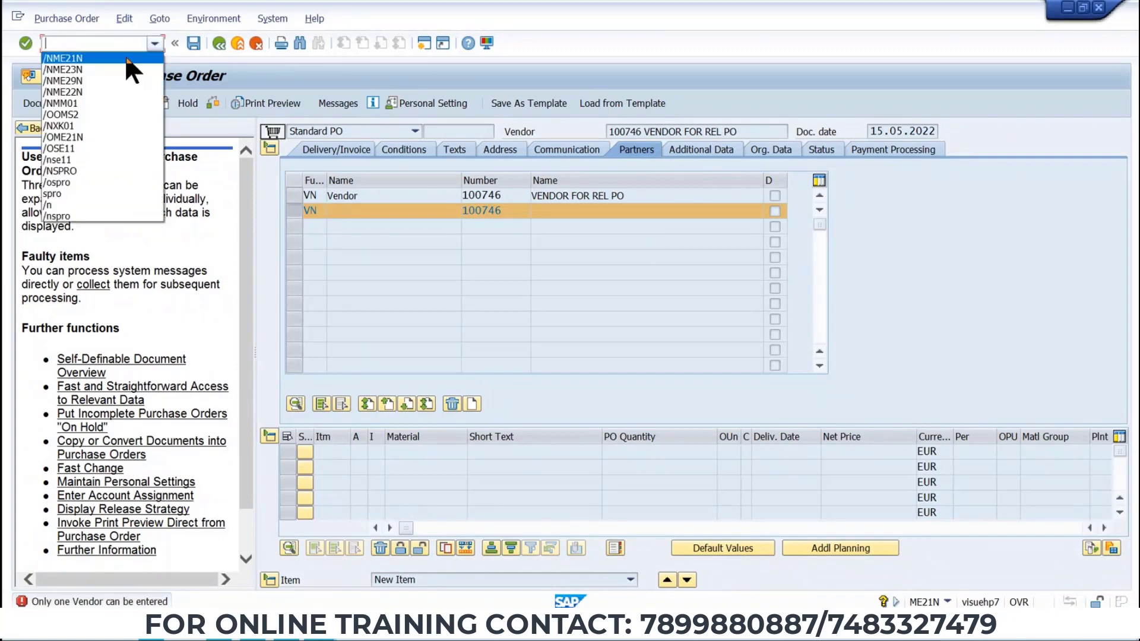
pyautogui.click(127, 58)
pyautogui.press('Return')
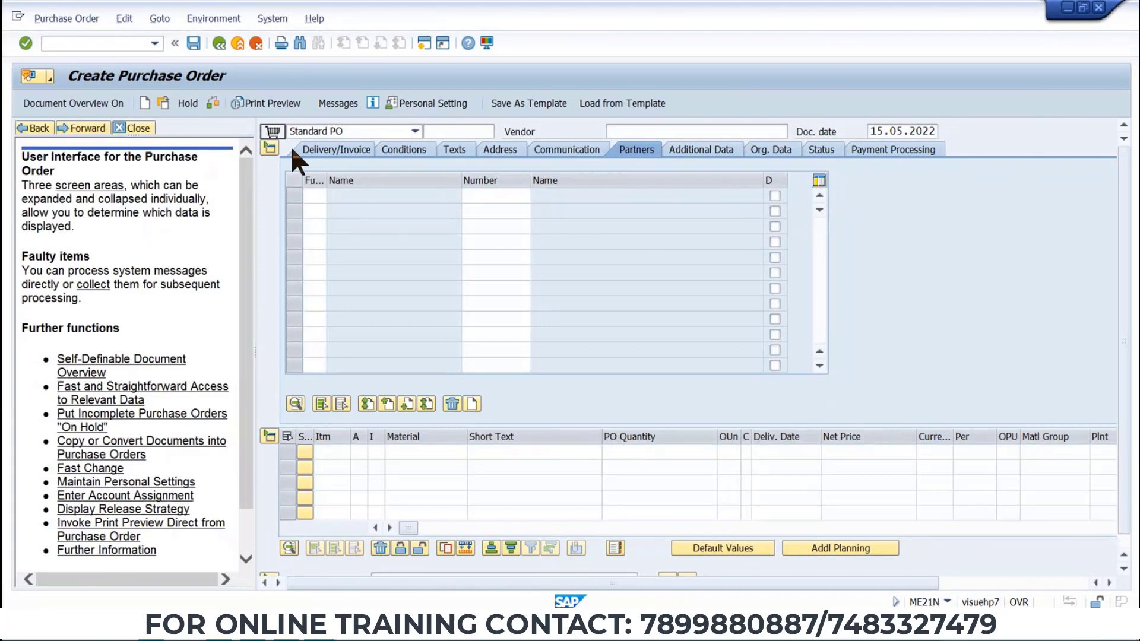
pyautogui.click(657, 129)
pyautogui.write('100746')
pyautogui.press('Return')
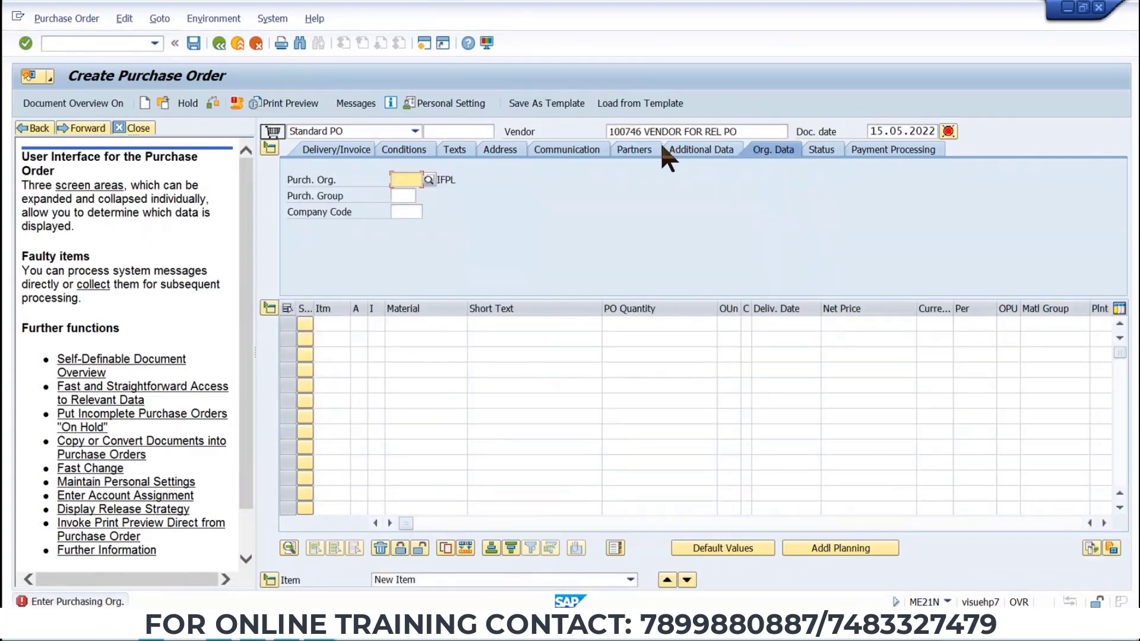
# Fill in purchasing organization TP01, purchasing group T50 and company code TAT3 in the header's organizational data.
pyautogui.click(406, 179)
pyautogui.click(405, 193)
pyautogui.click(406, 196)
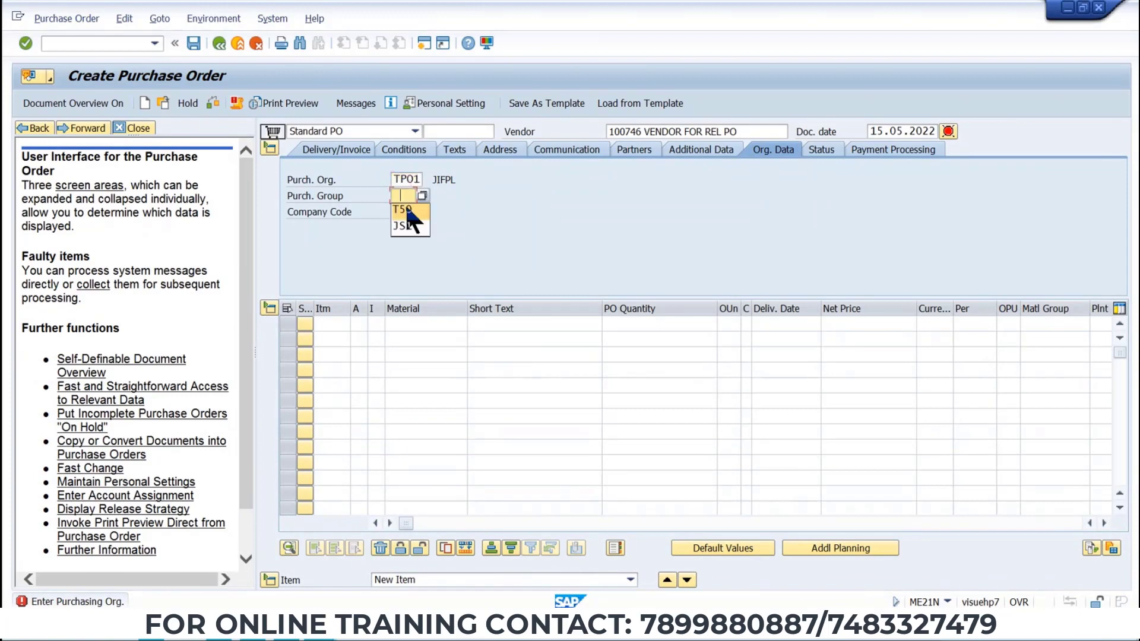
pyautogui.click(406, 209)
pyautogui.click(406, 212)
pyautogui.click(405, 227)
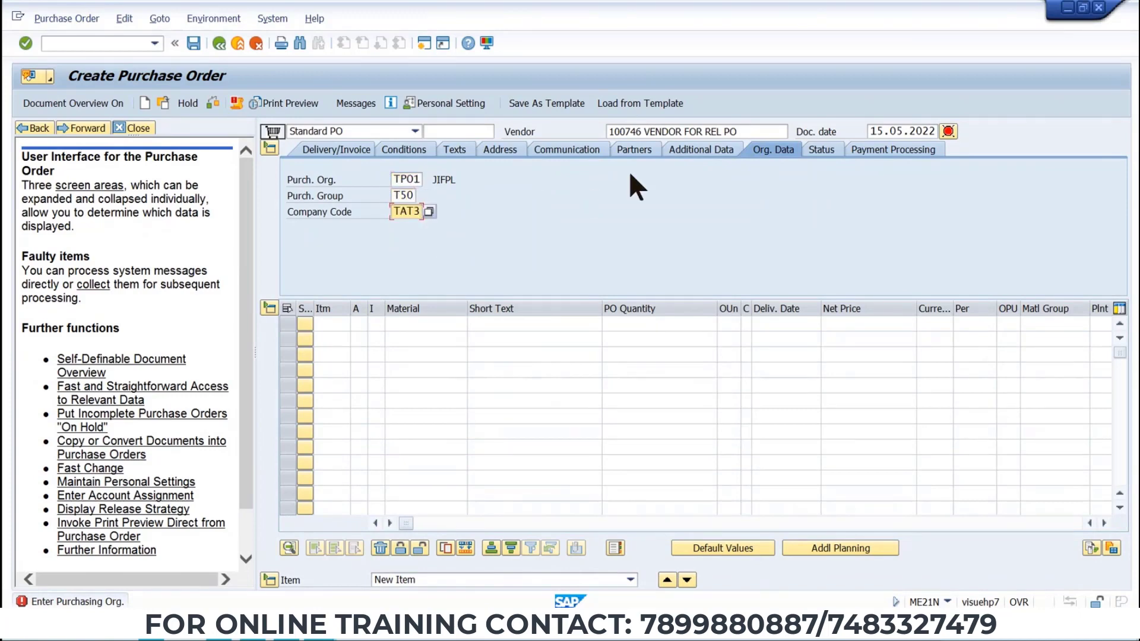
pyautogui.press('Return')
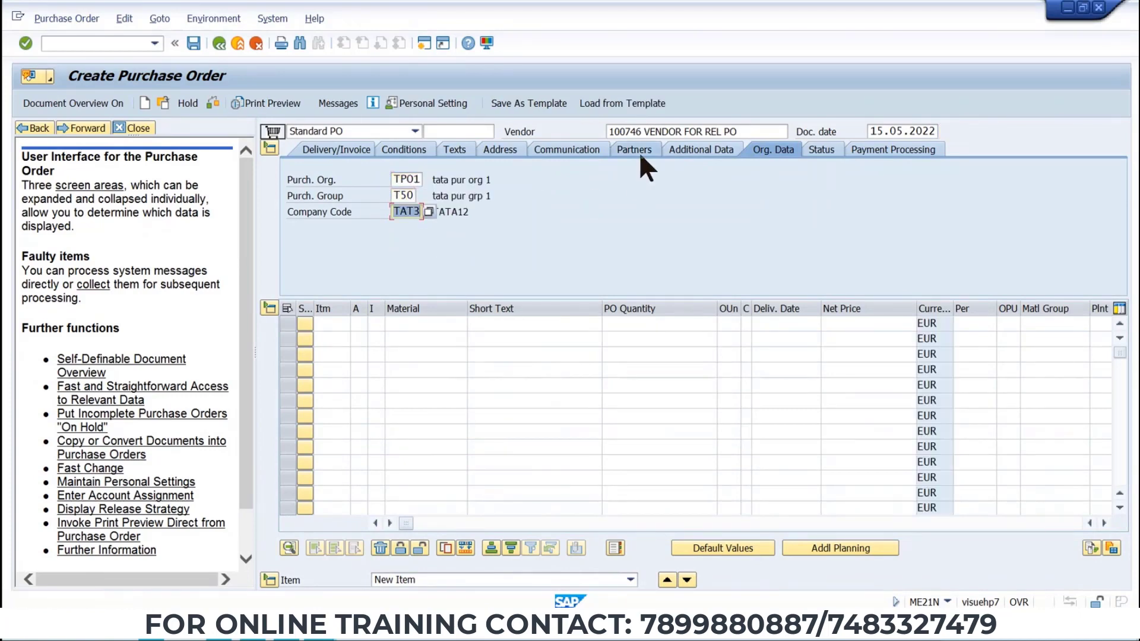
# Set vendor 100746 as the single VN partner in the header partner list.
pyautogui.click(640, 156)
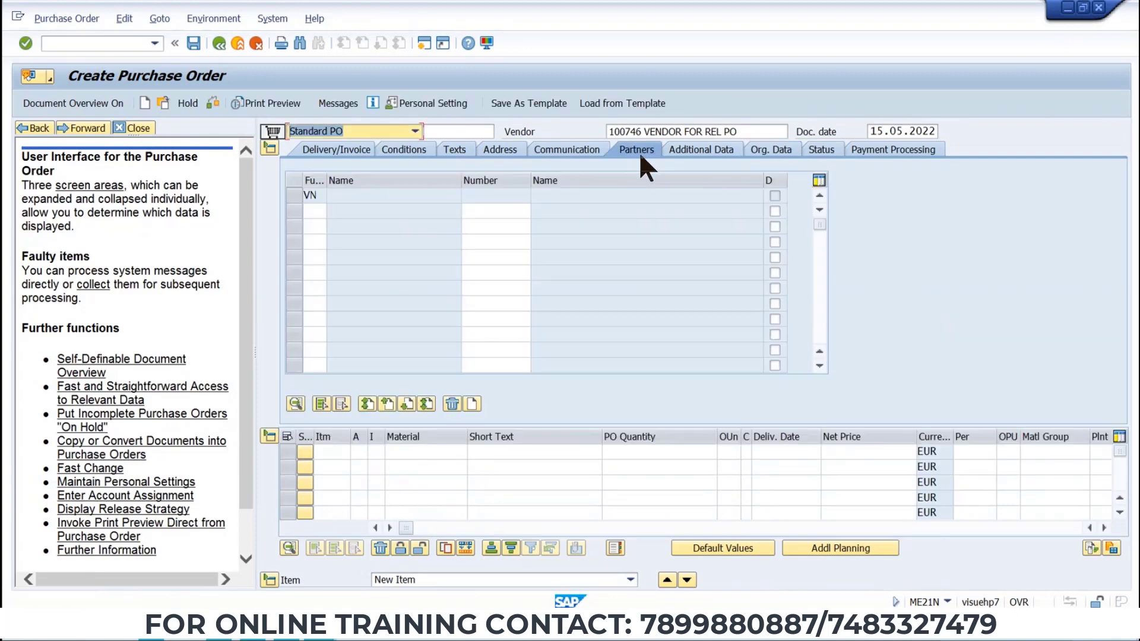
pyautogui.click(494, 211)
pyautogui.write('100746')
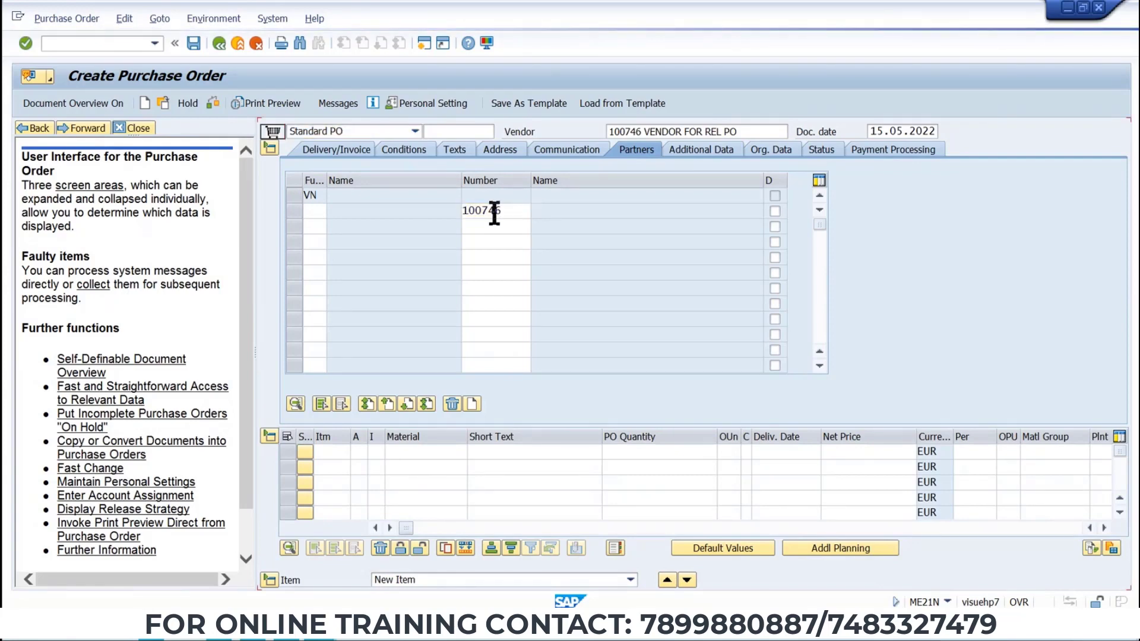
pyautogui.click(292, 197)
pyautogui.click(456, 401)
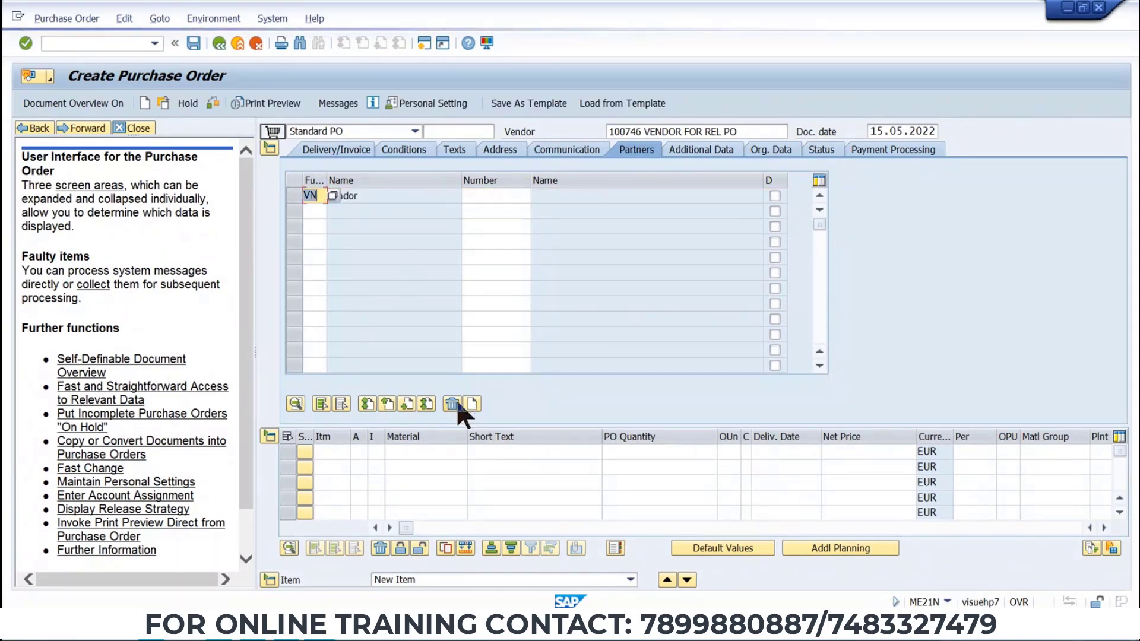
pyautogui.click(517, 201)
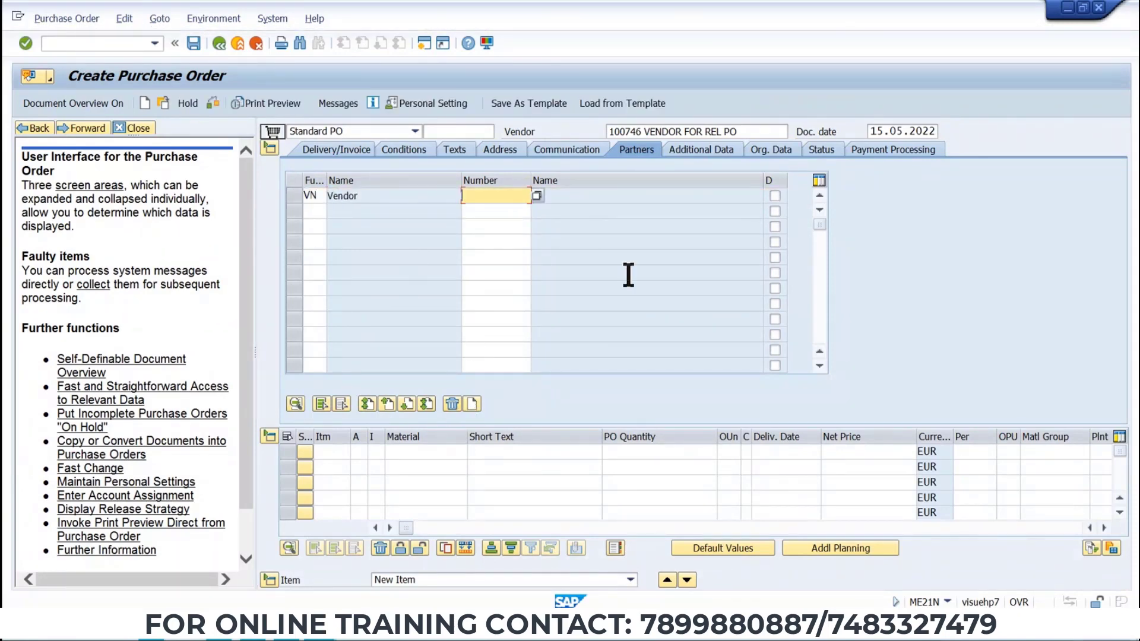
pyautogui.write('100746')
pyautogui.press('Return')
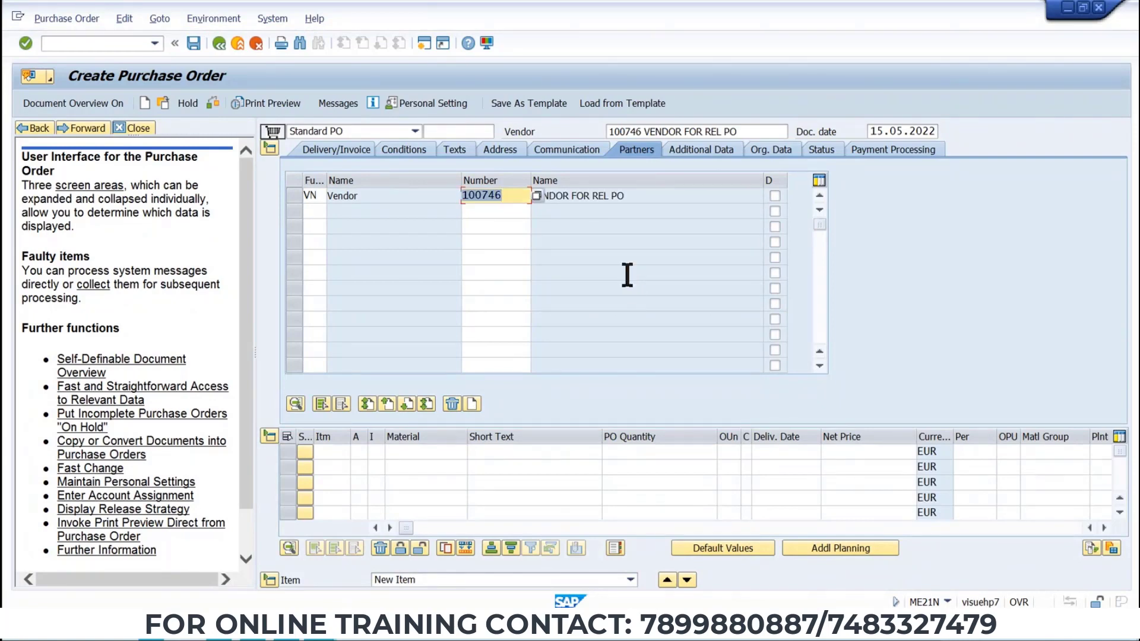
pyautogui.click(420, 452)
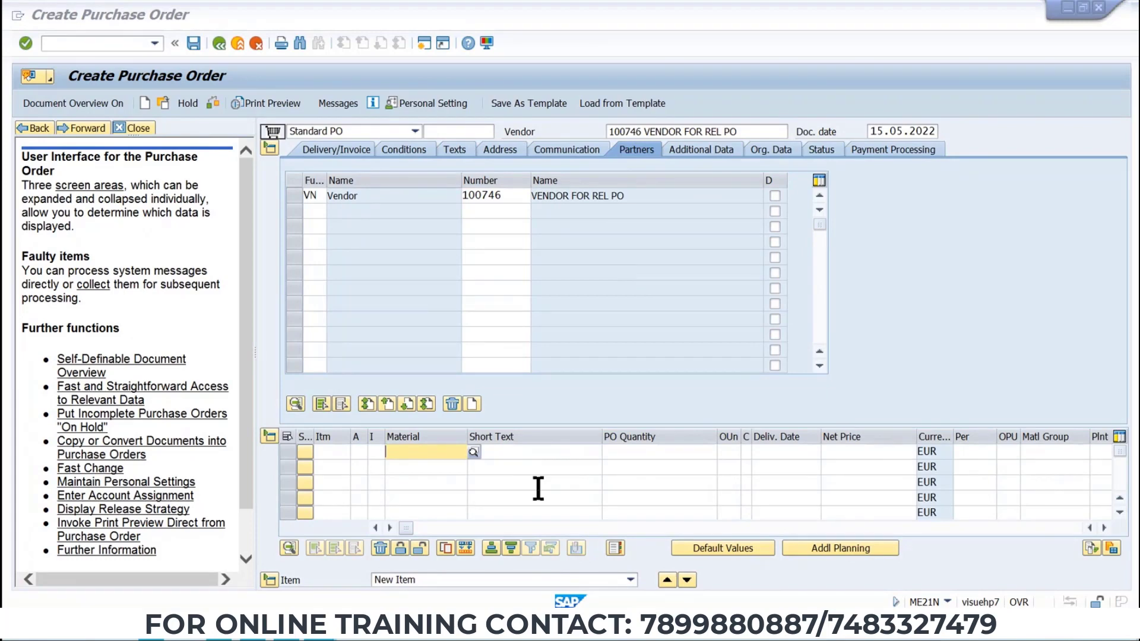
pyautogui.hotkey('alt', 'Tab')
pyautogui.hotkey('alt', 'Tab')
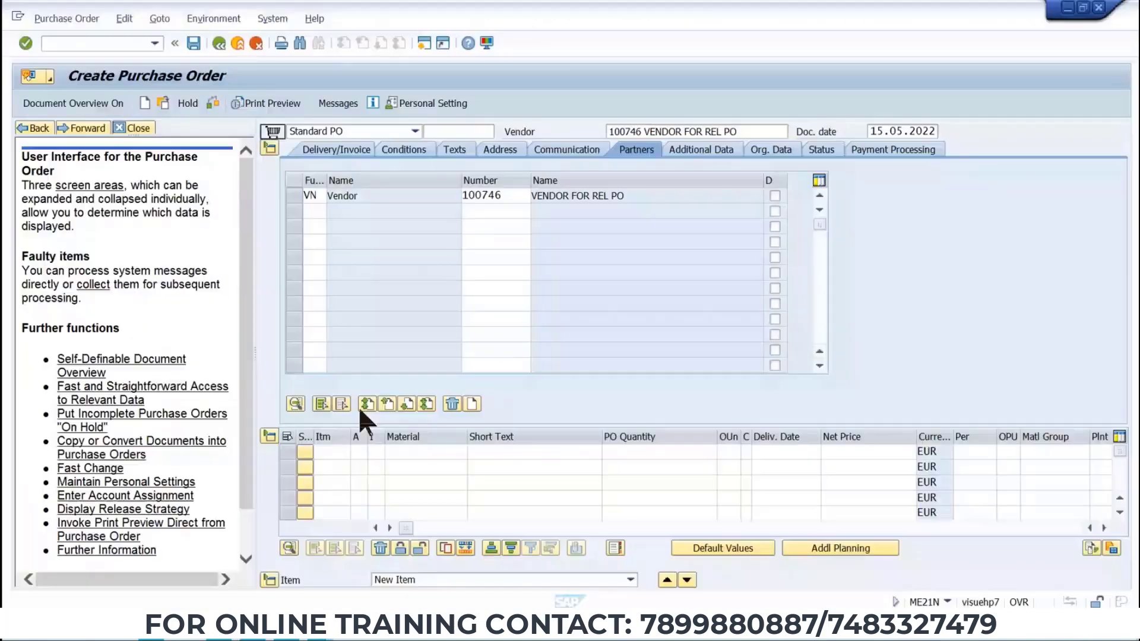
pyautogui.hotkey('ctrl', 'v')
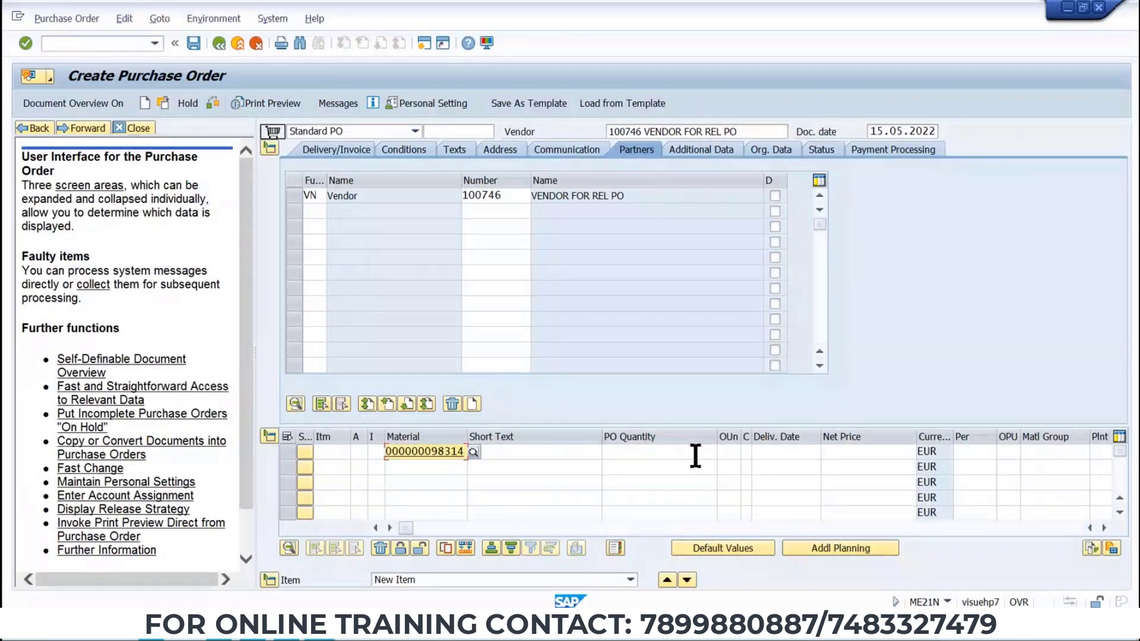
# Enter a PO quantity of 120 KG and the plant for the material item.
pyautogui.press('Return')
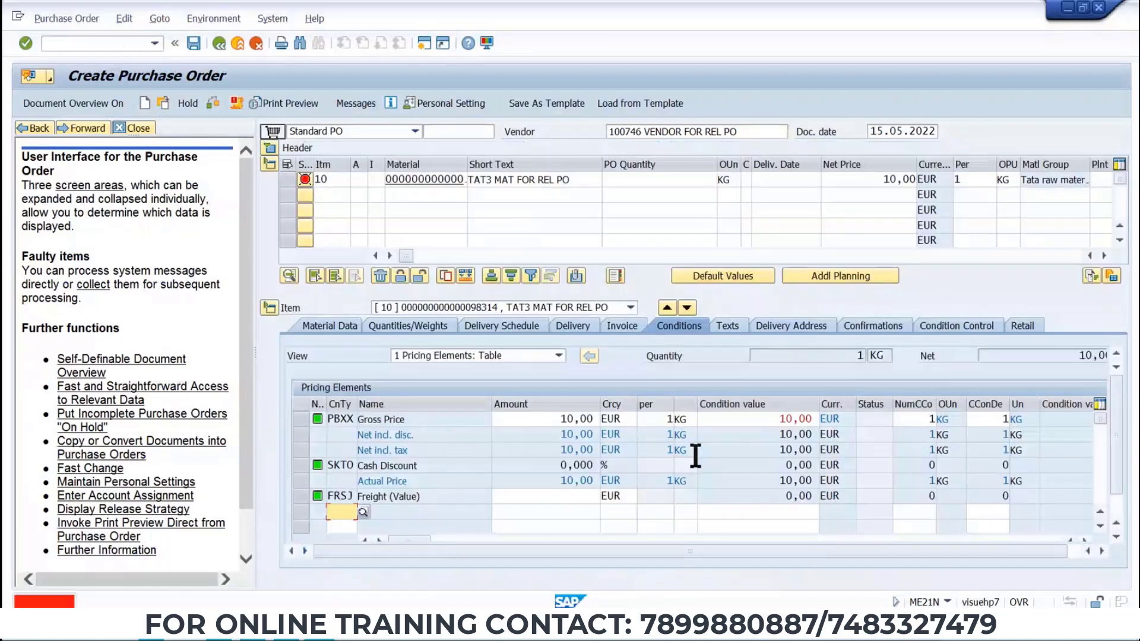
pyautogui.click(698, 181)
pyautogui.write('20')
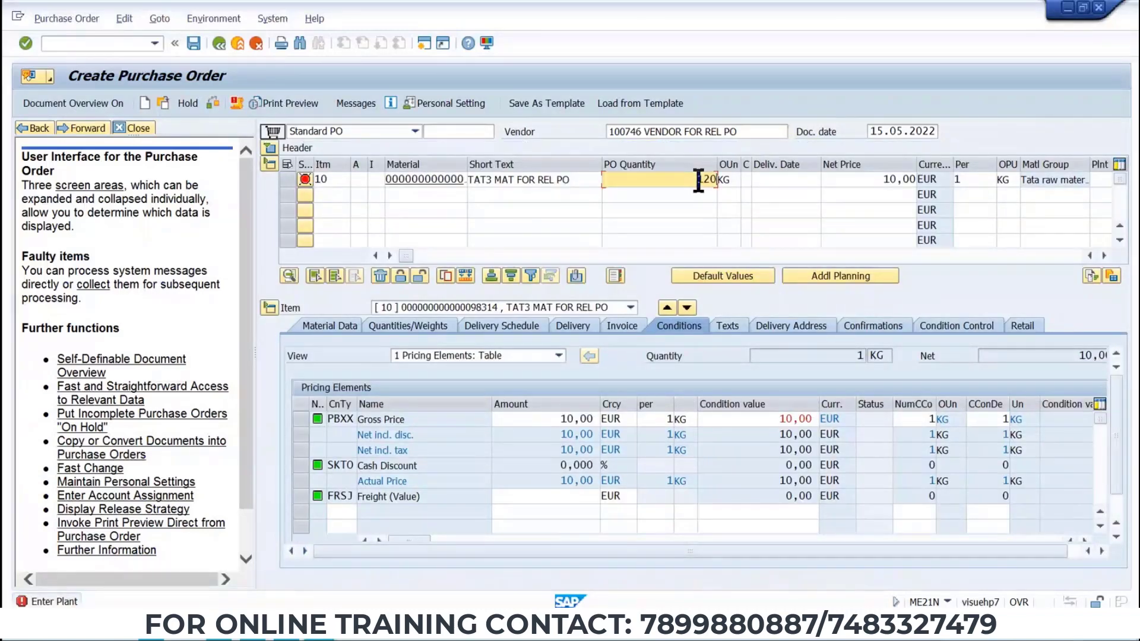
pyautogui.press('Return')
pyautogui.click(1101, 179)
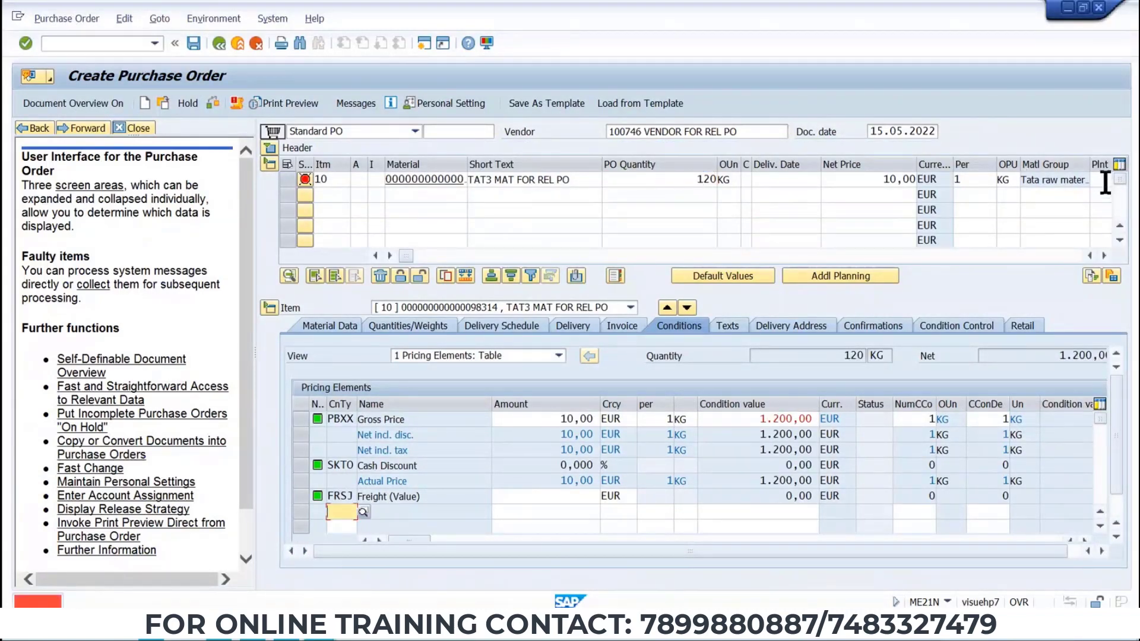
pyautogui.write('TP1')
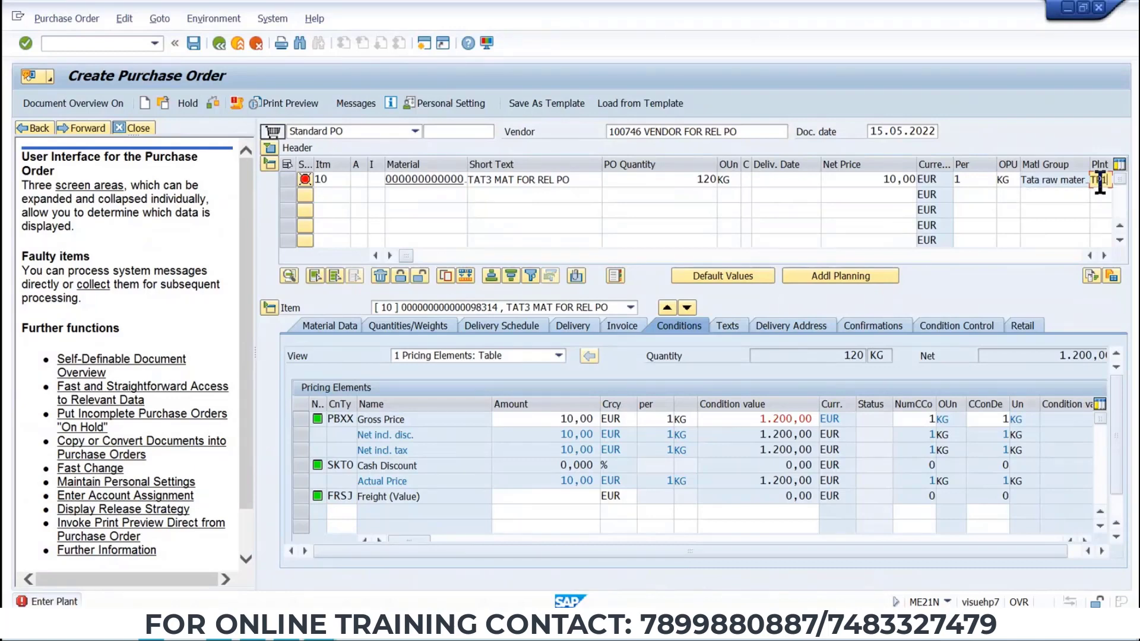
pyautogui.press('Return')
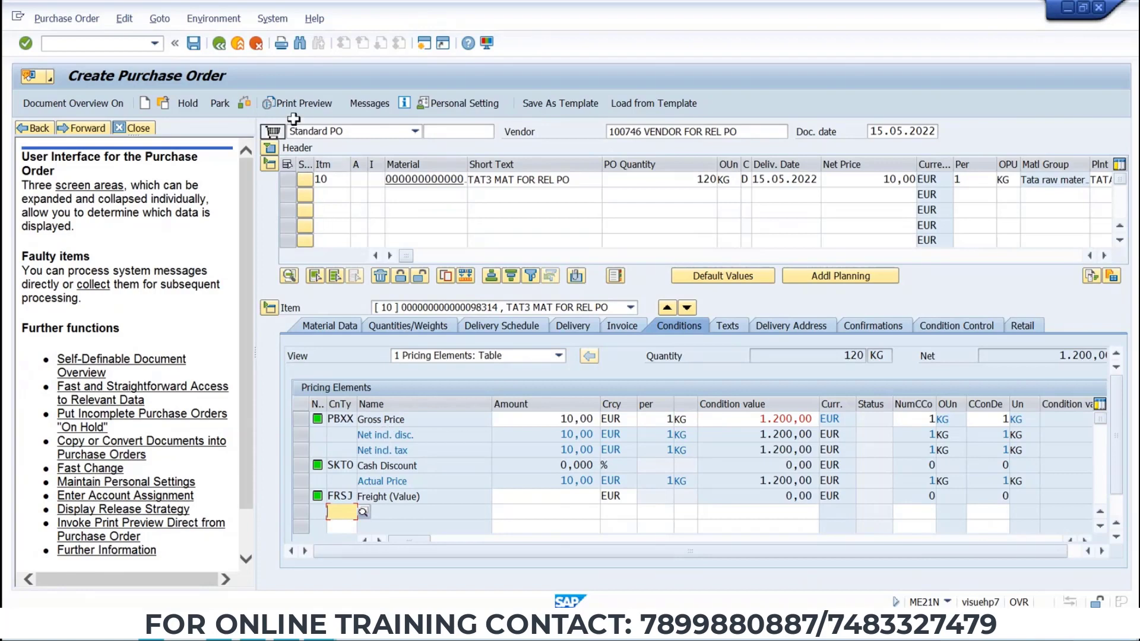
# Add output type ZNEO to the purchase order's messages.
pyautogui.click(351, 105)
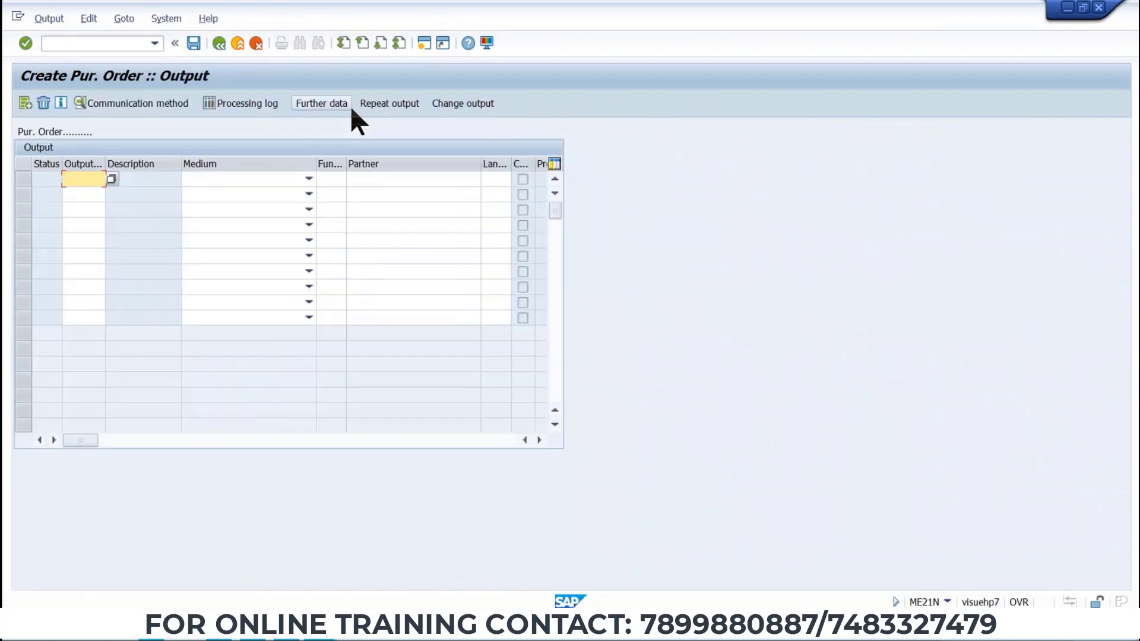
pyautogui.click(84, 178)
pyautogui.click(87, 191)
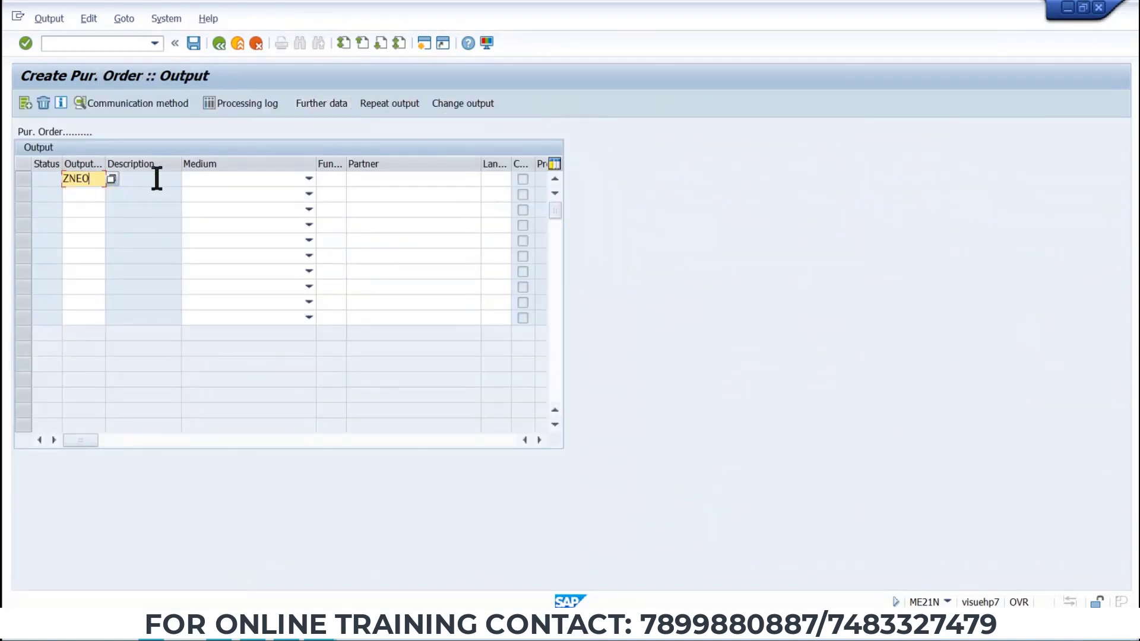
pyautogui.press('Return')
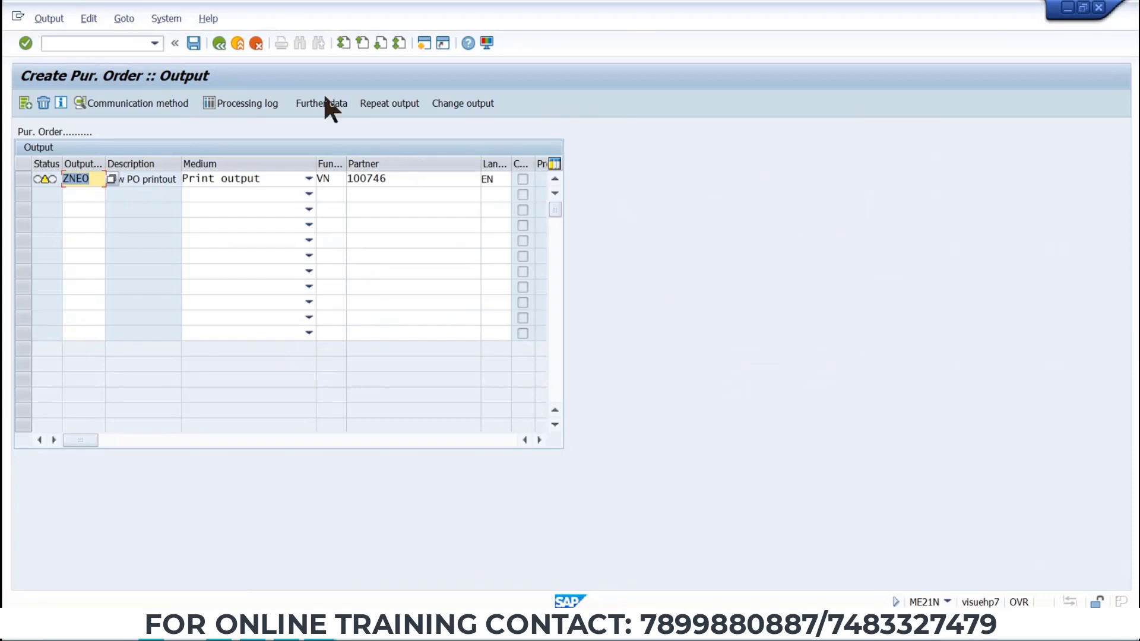
# Set the ZNEO output's logical destination to LP01.
pyautogui.click(195, 44)
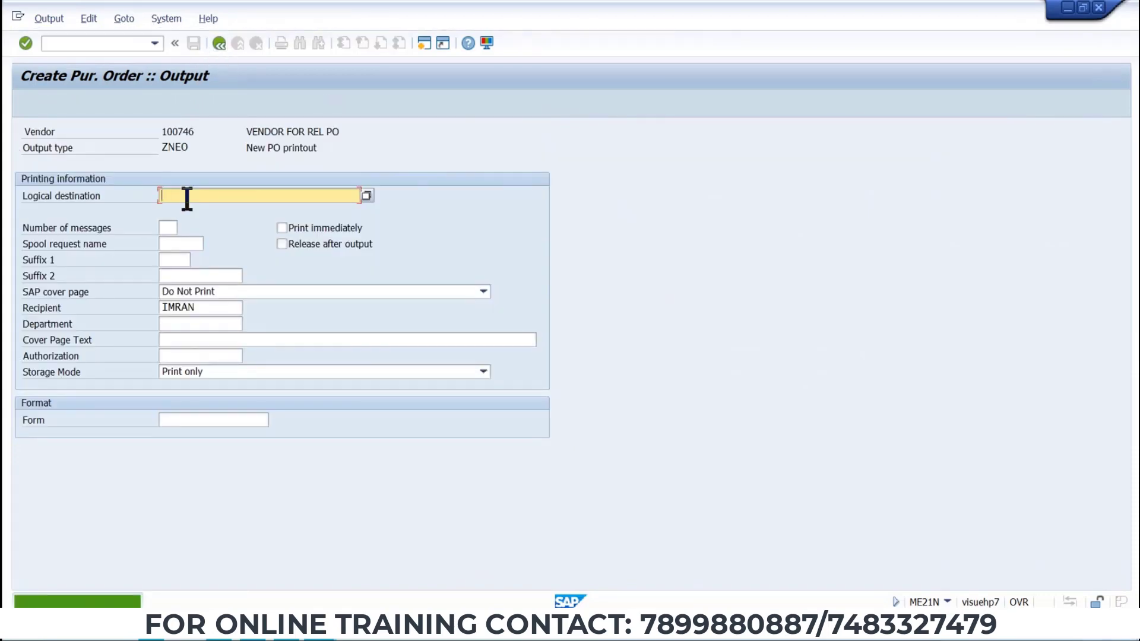
pyautogui.write('LP01')
pyautogui.press('Return')
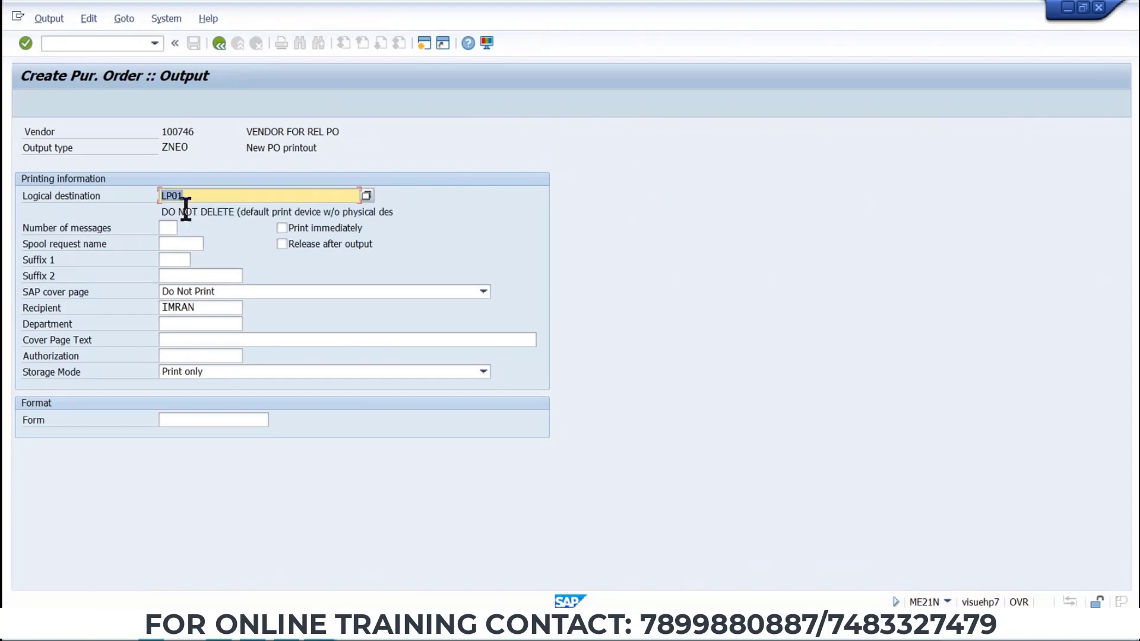
pyautogui.click(218, 43)
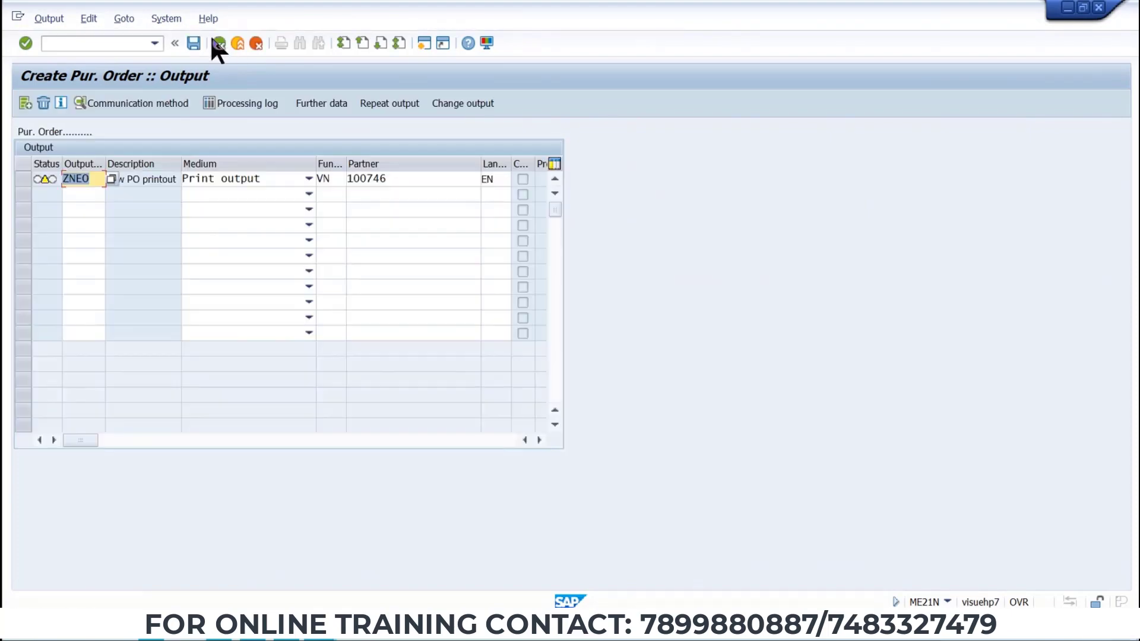
# Save the purchase order and copy the created PO number from the status message.
pyautogui.click(194, 43)
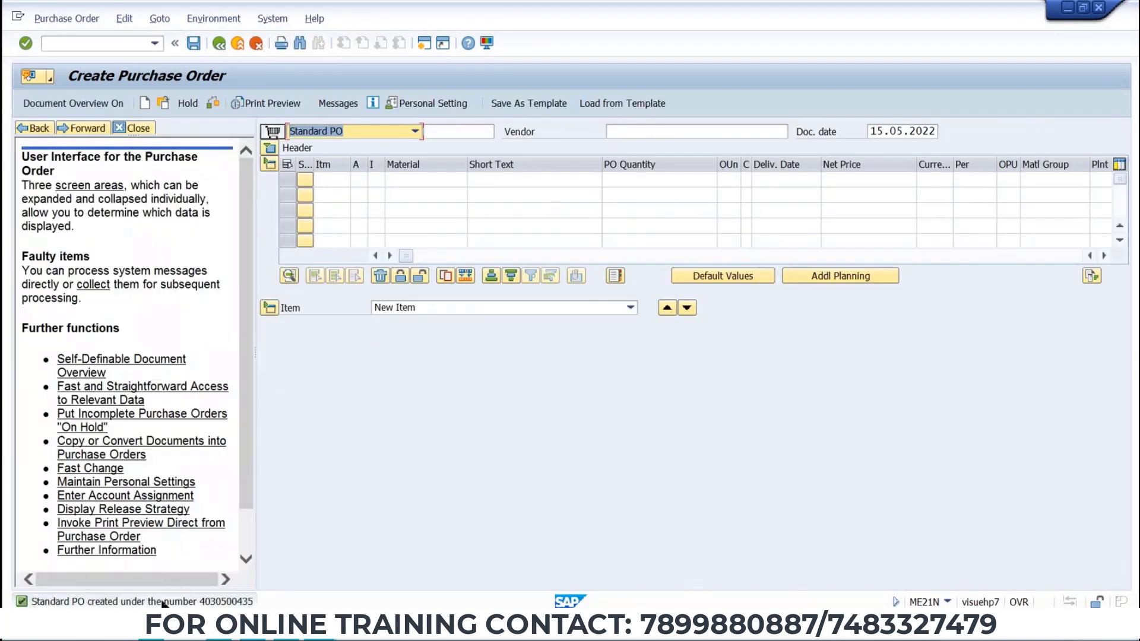
pyautogui.doubleClick(165, 602)
pyautogui.moveTo(70, 93); pyautogui.dragTo(473, 93)
pyautogui.hotkey('ctrl', 'c')
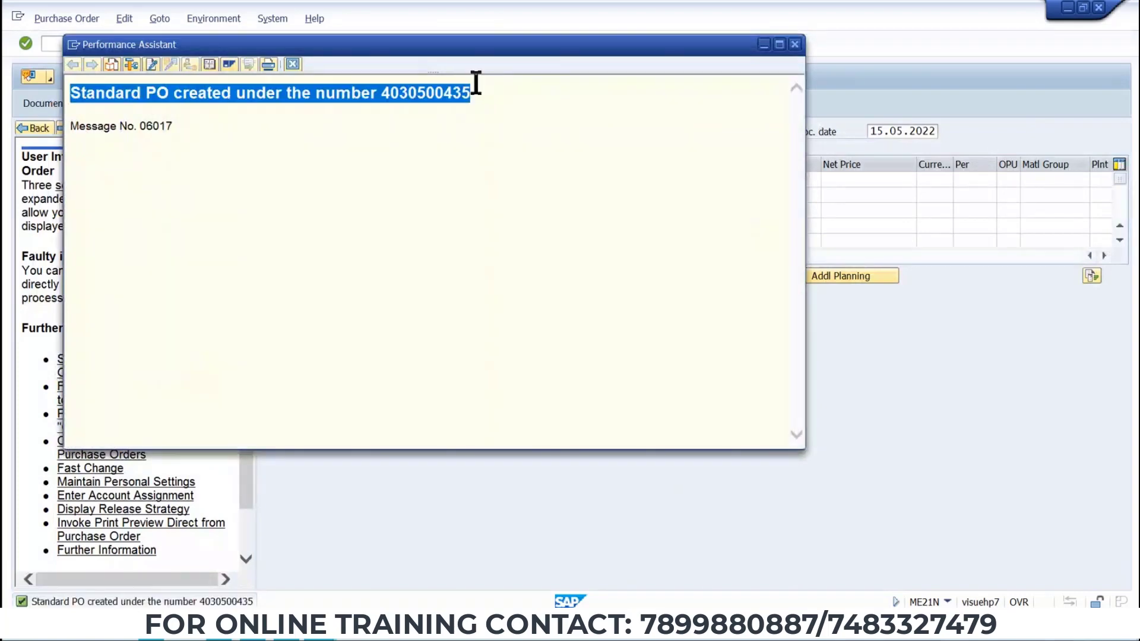
pyautogui.hotkey('alt', 'space')
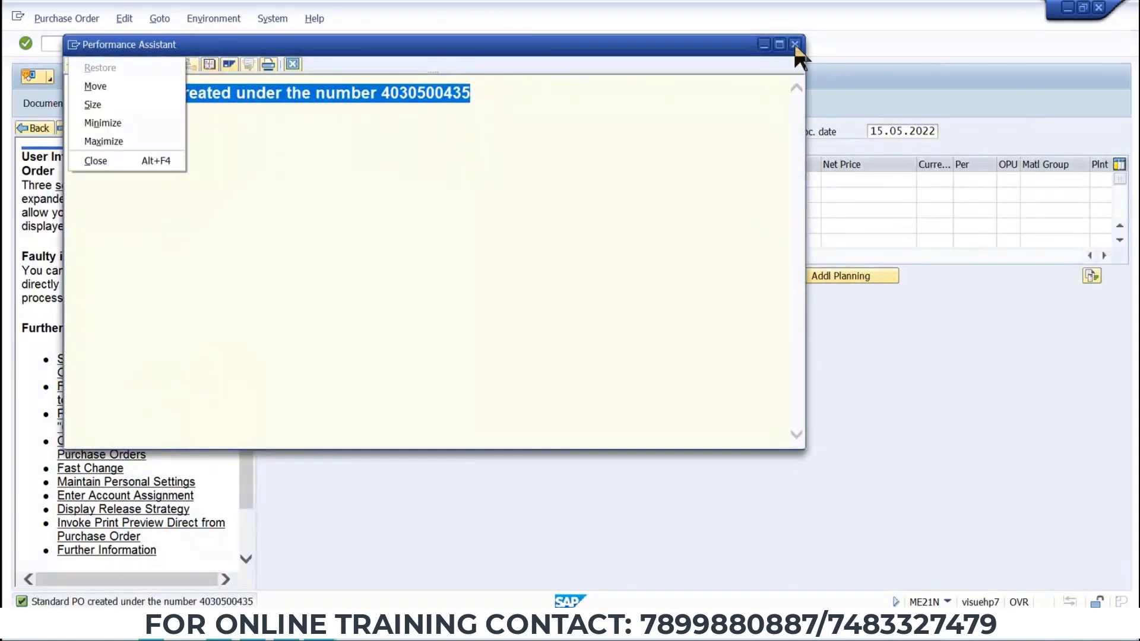
pyautogui.click(794, 44)
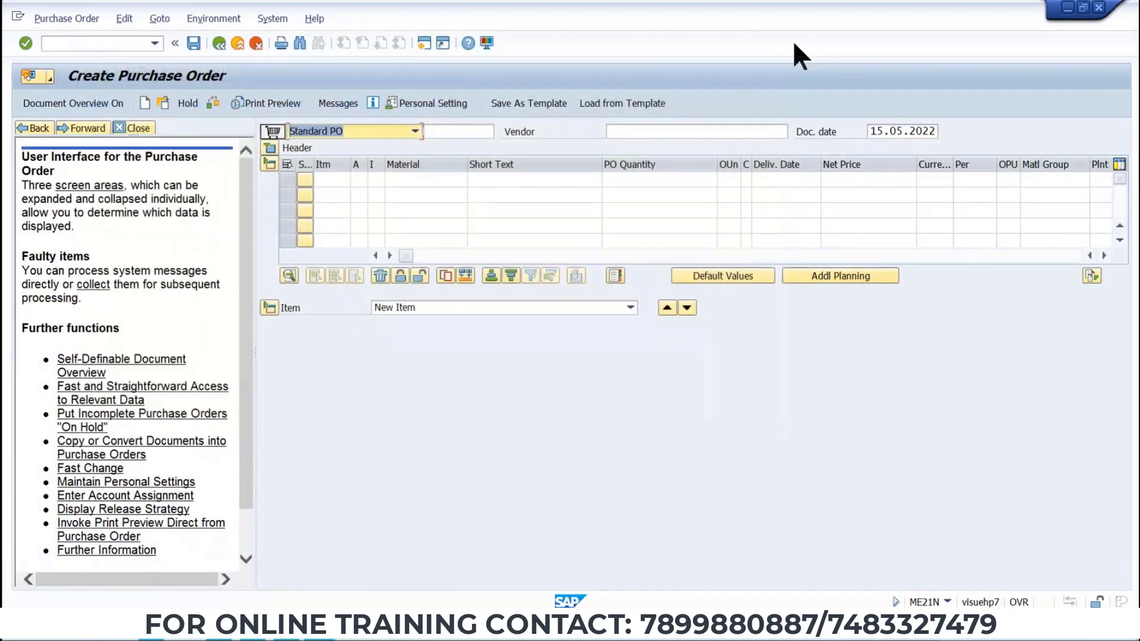
# Paste the PO creation message into the Word notes document and copy the PO number.
pyautogui.hotkey('alt', 'Tab')
pyautogui.click(106, 451)
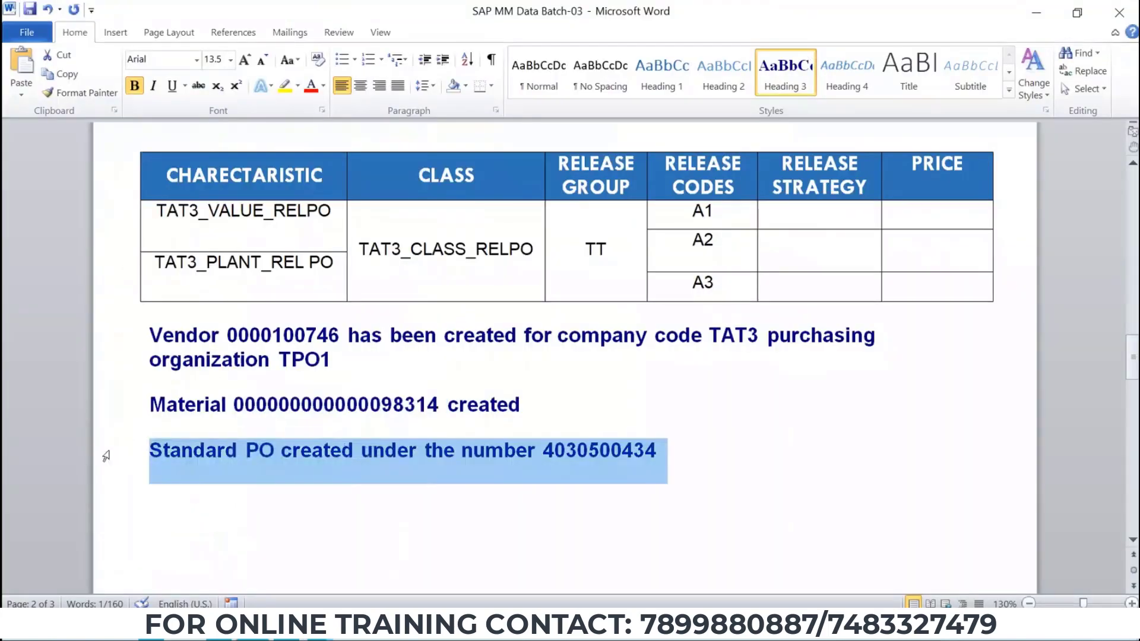
pyautogui.hotkey('ctrl', 'v')
pyautogui.doubleClick(585, 450)
pyautogui.hotkey('ctrl', 'c')
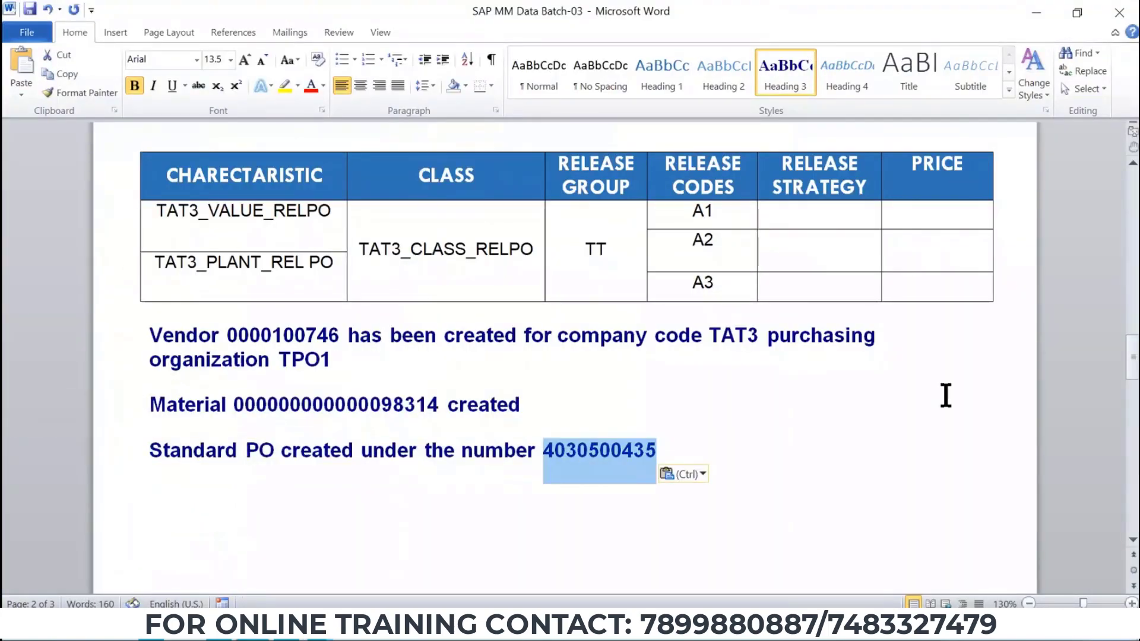
pyautogui.hotkey('alt', 'Tab')
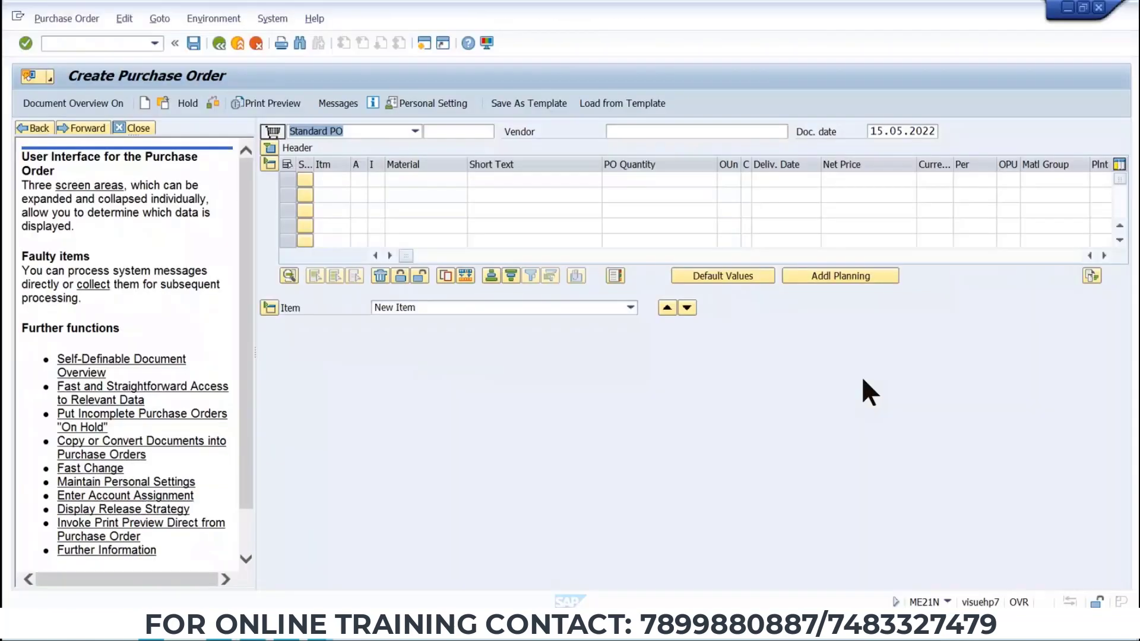
pyautogui.click(66, 19)
pyautogui.click(78, 37)
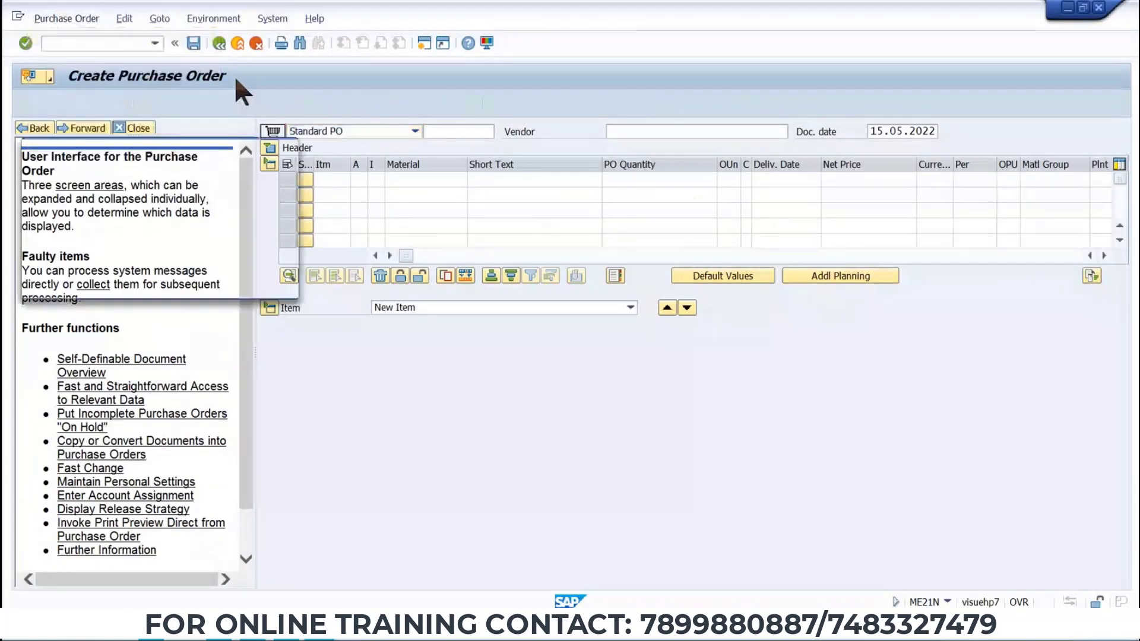
pyautogui.hotkey('ctrl', 'v')
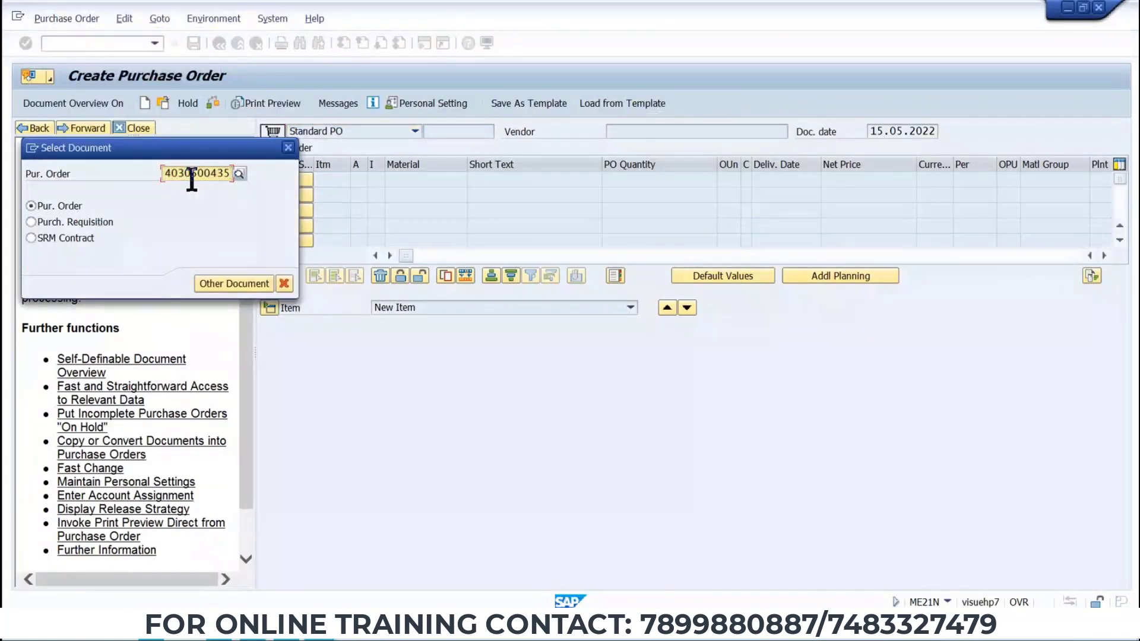
pyautogui.press('Return')
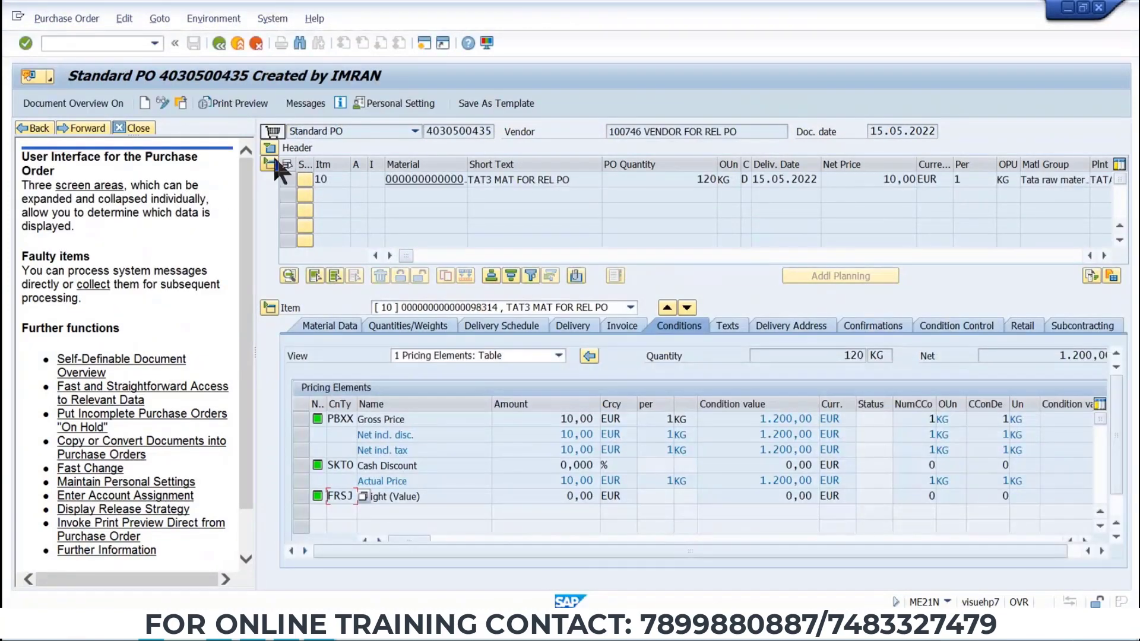
pyautogui.click(270, 148)
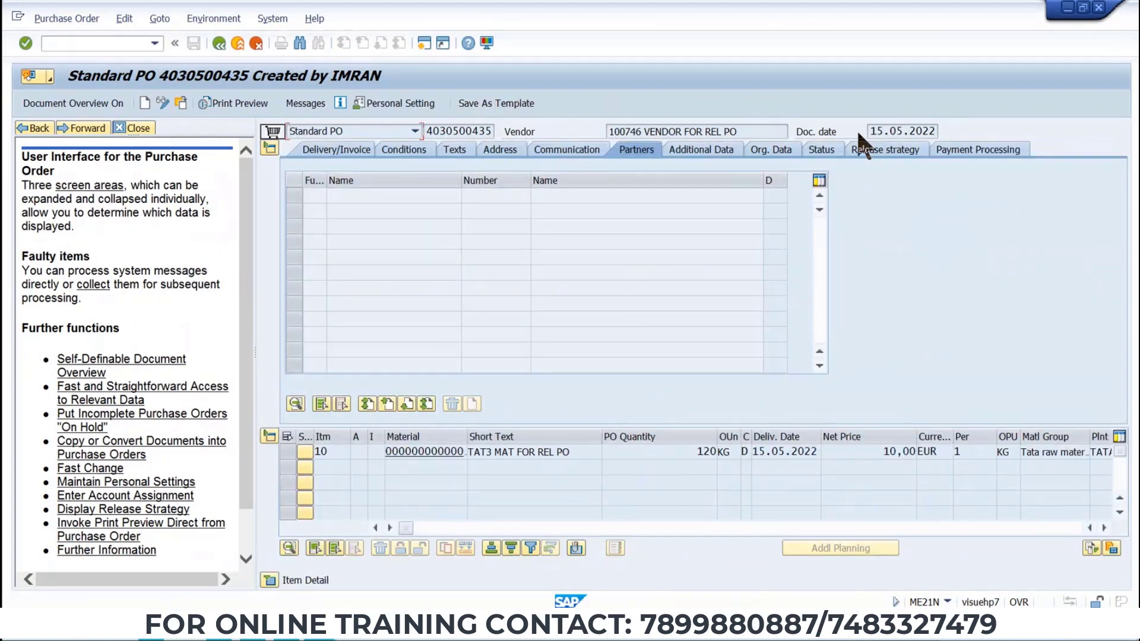
pyautogui.click(876, 152)
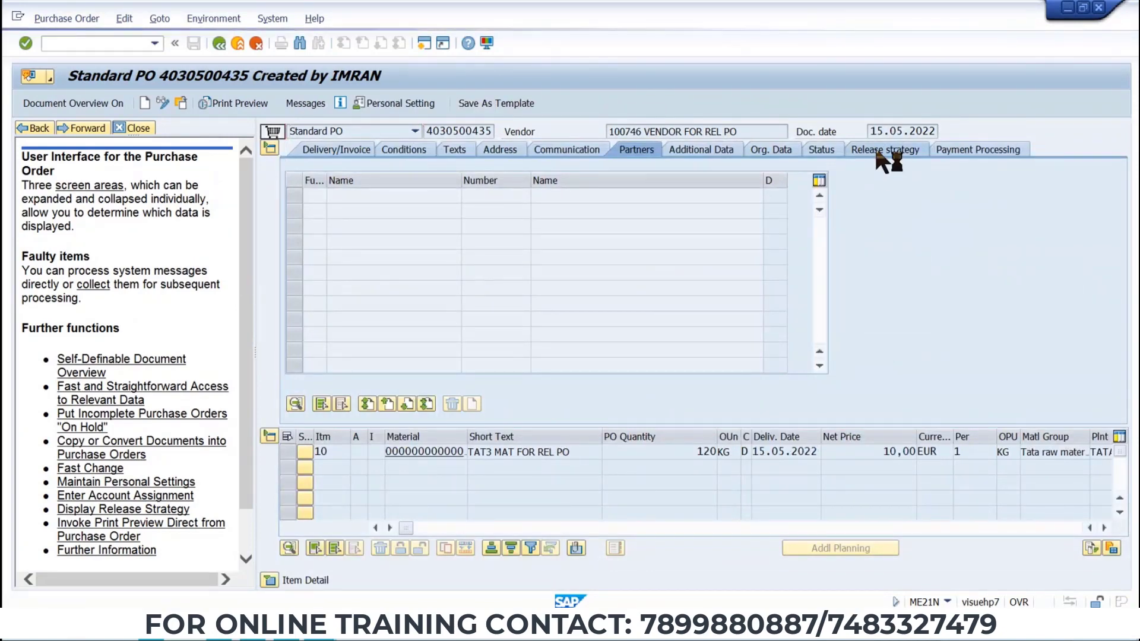
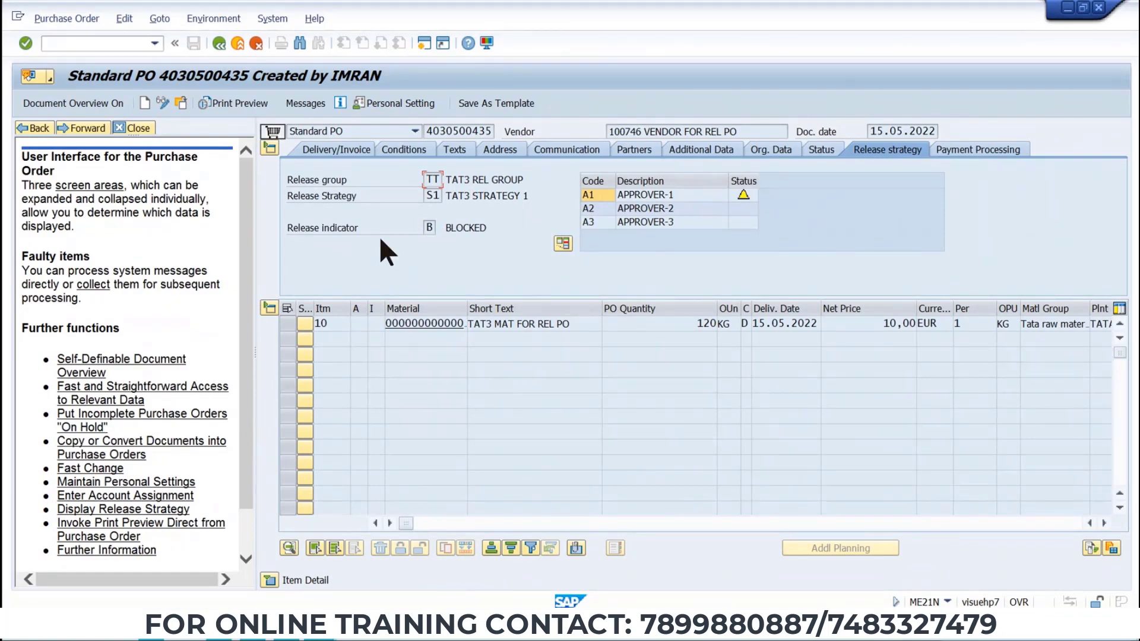
# Start the purchase order release transaction ME29N.
pyautogui.click(162, 103)
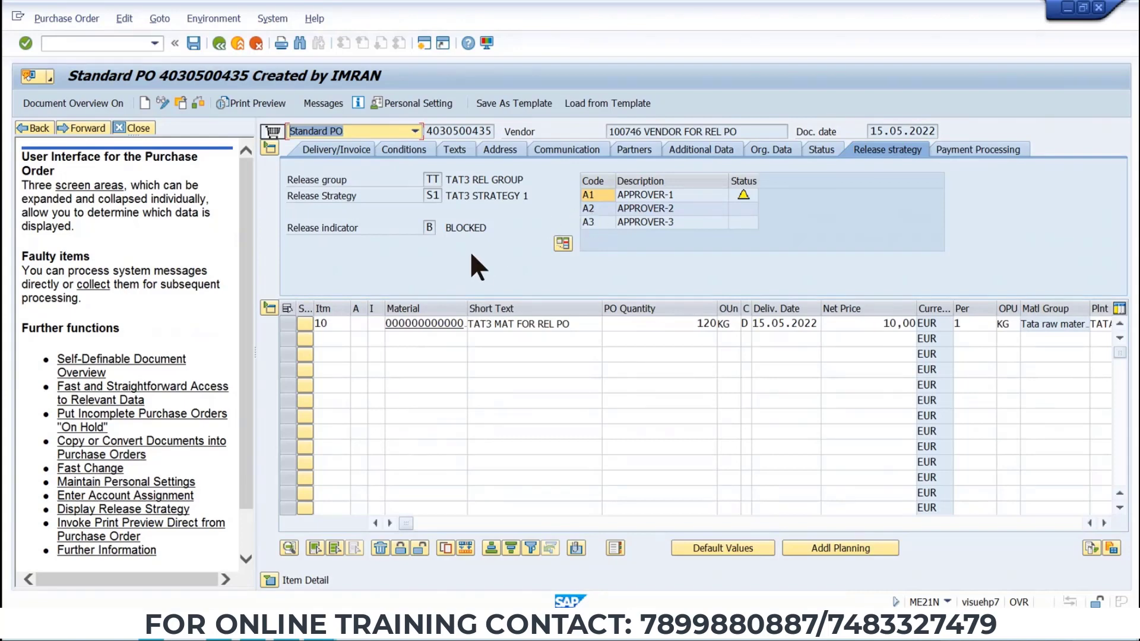
pyautogui.click(129, 44)
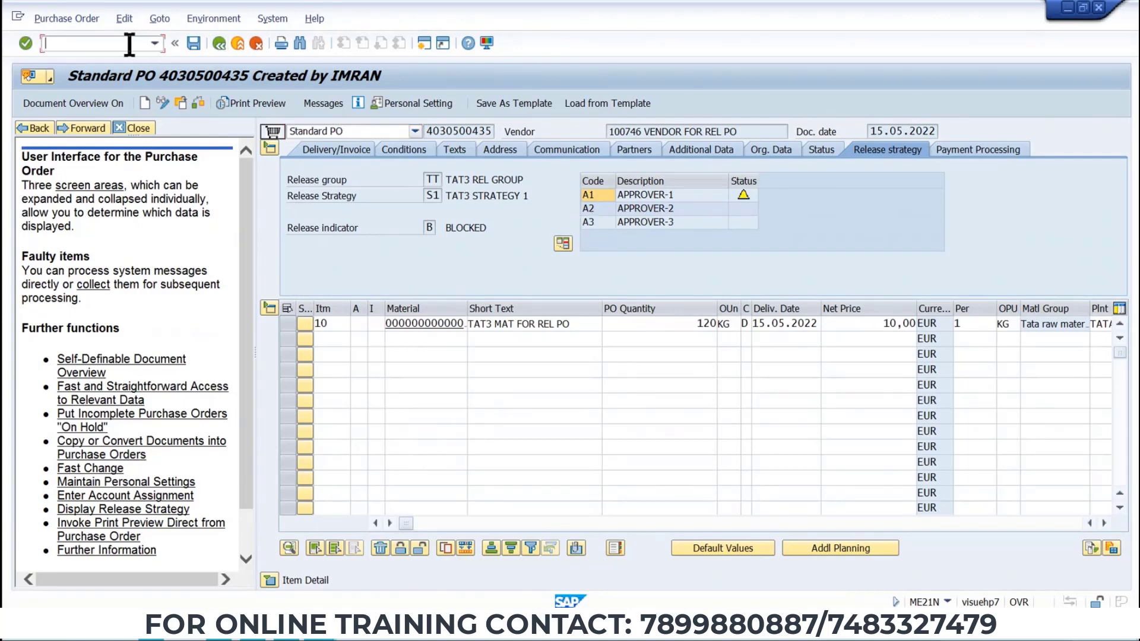
pyautogui.write('/NME29N')
pyautogui.press('Return')
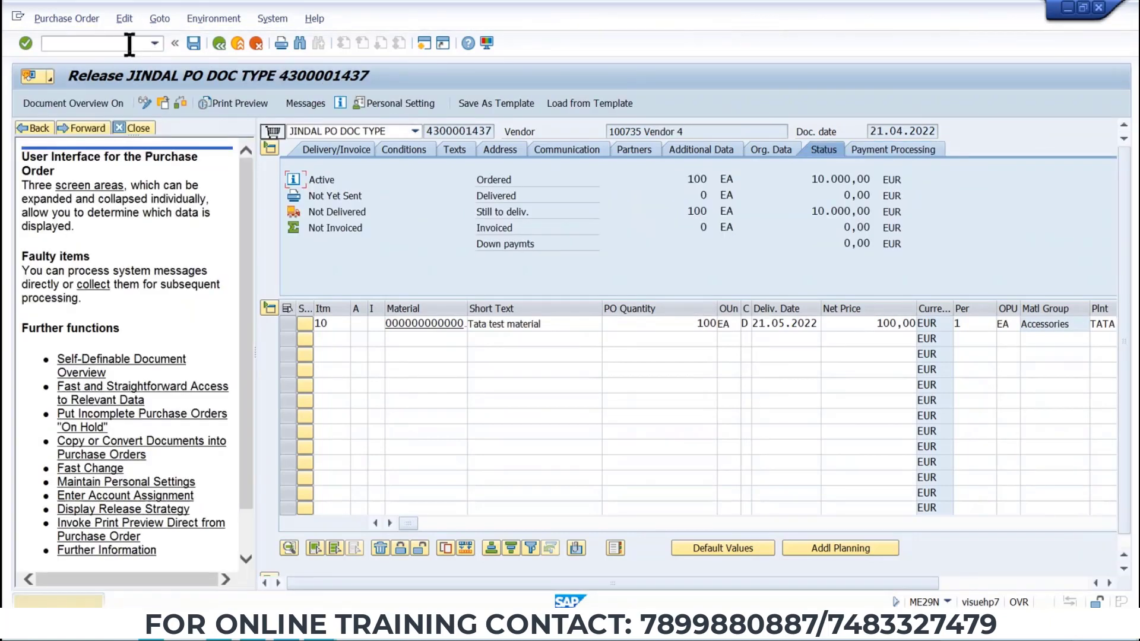
pyautogui.click(66, 18)
pyautogui.click(87, 34)
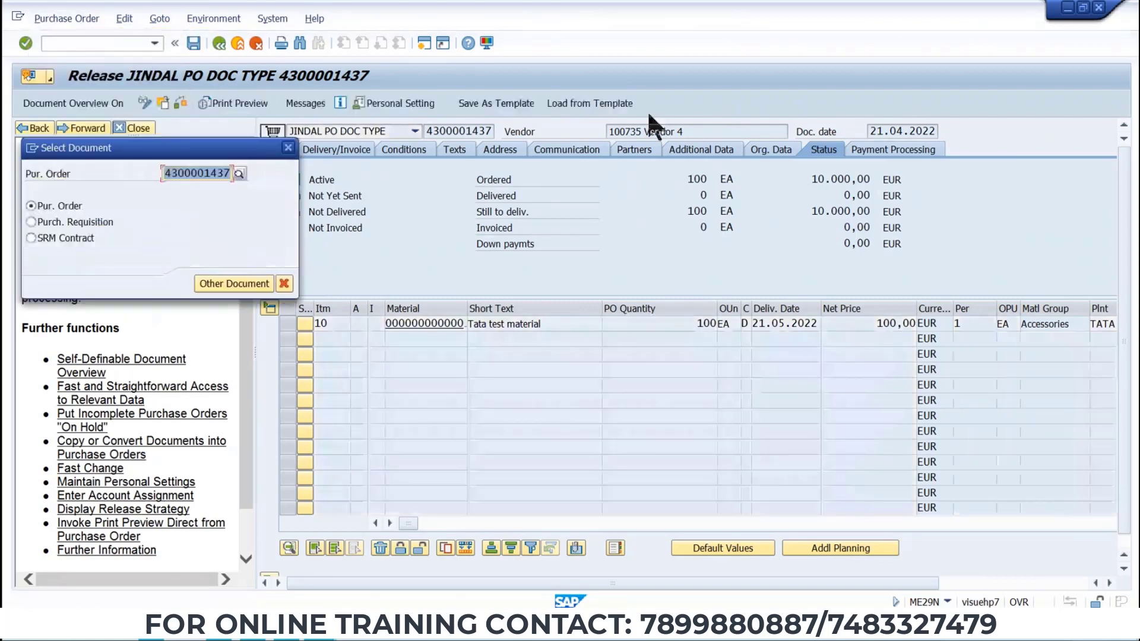
pyautogui.hotkey('ctrl', 'v')
pyautogui.press('Return')
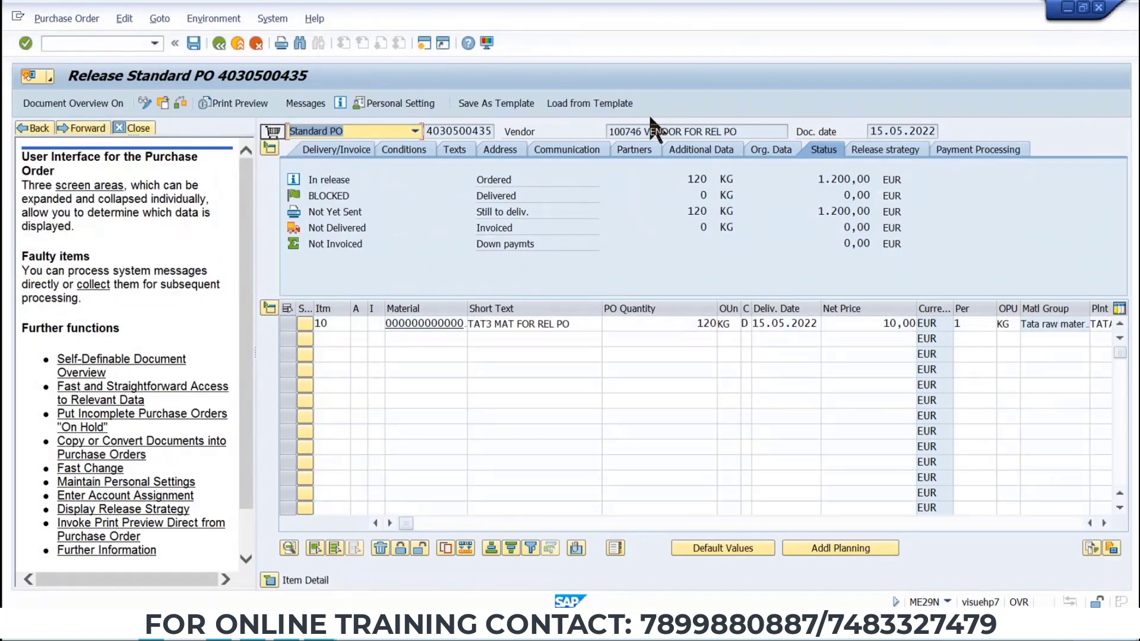
pyautogui.click(873, 152)
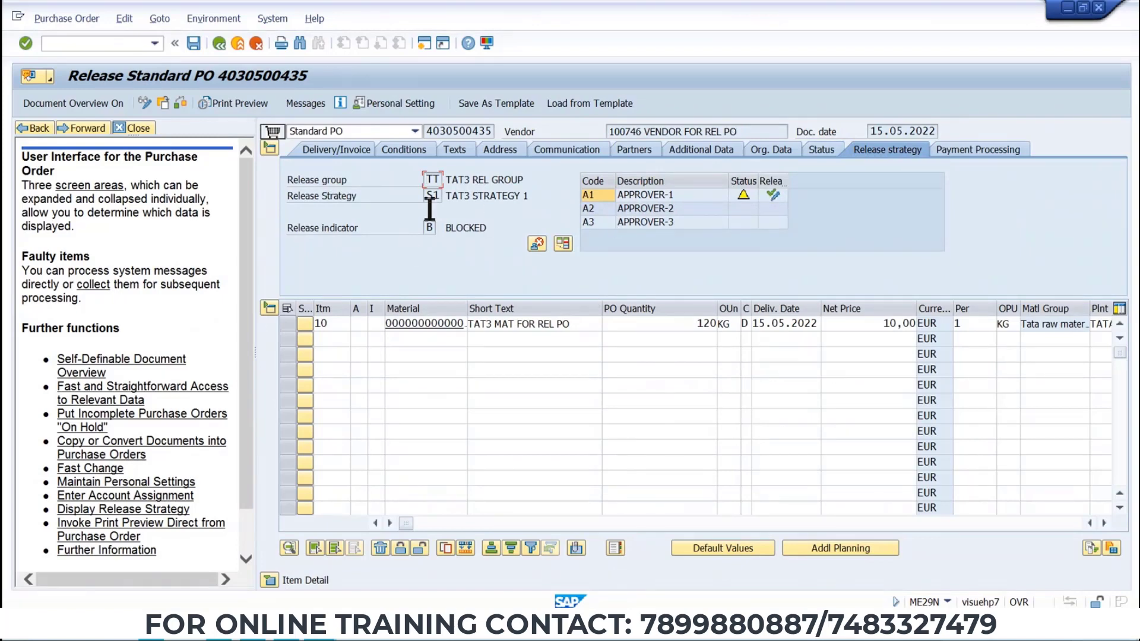
# Release the purchase order with release codes A1 and A2, then save it.
pyautogui.click(775, 205)
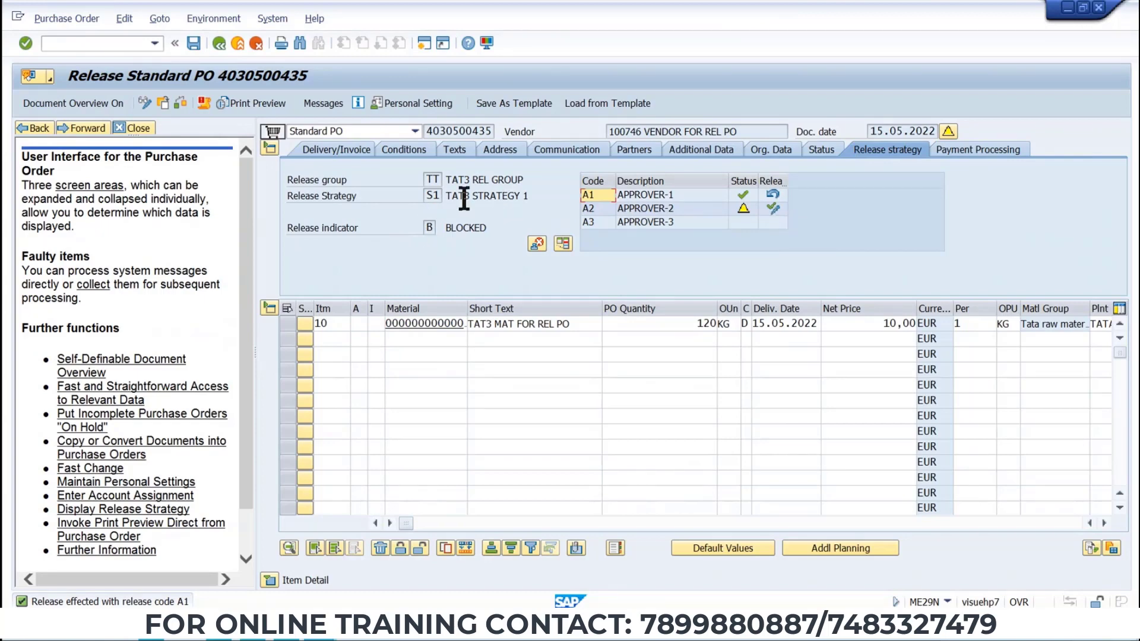
pyautogui.click(774, 207)
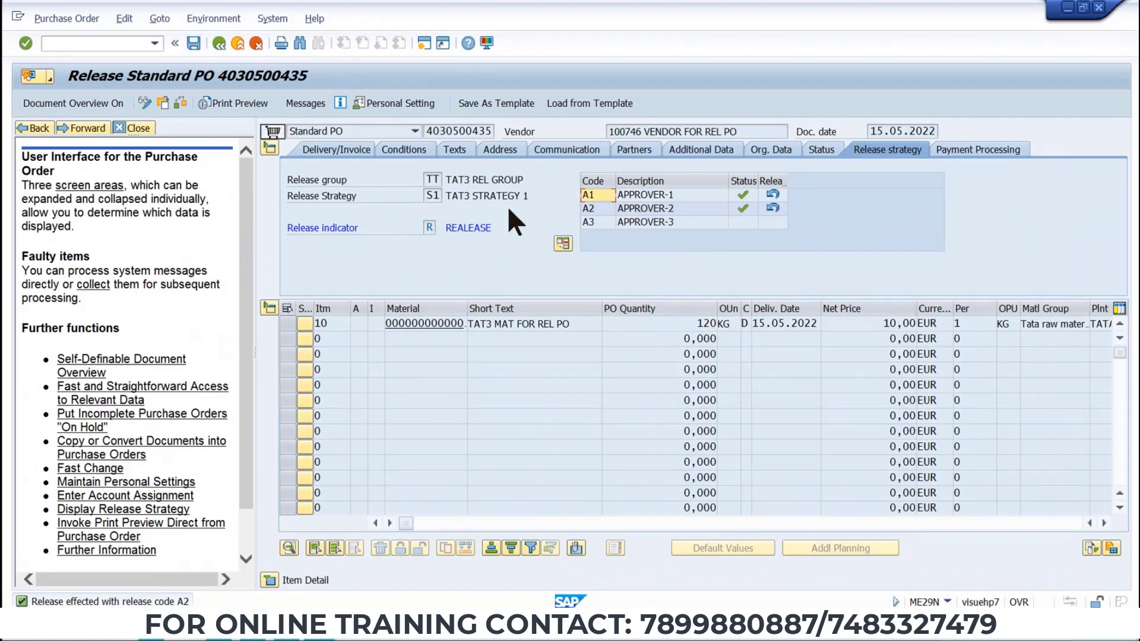
pyautogui.click(198, 49)
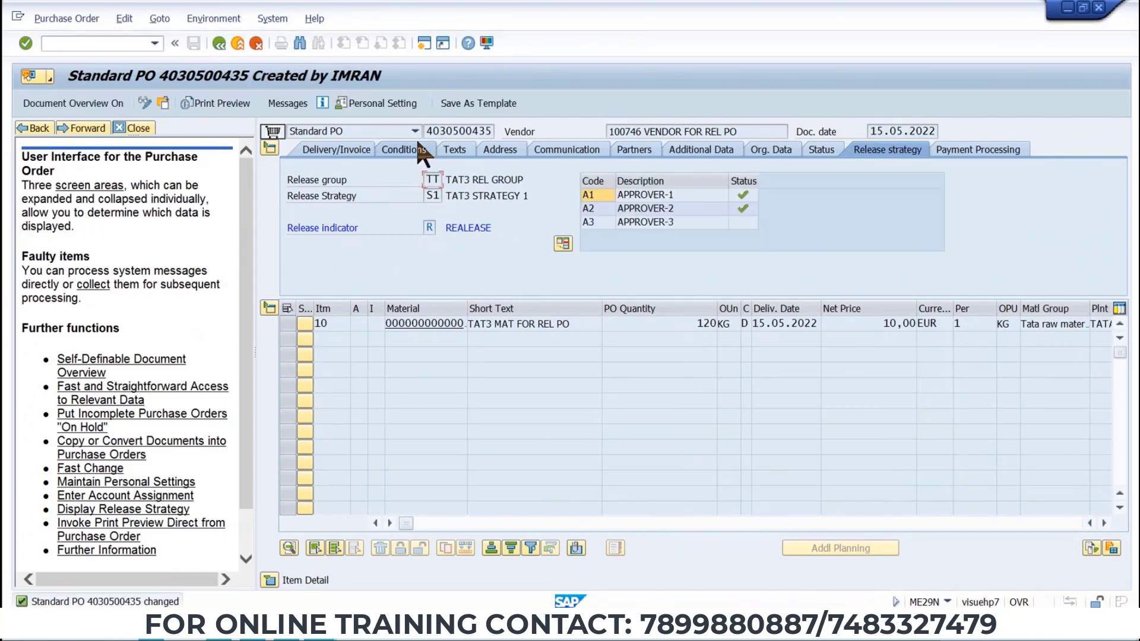
pyautogui.click(117, 44)
pyautogui.write('/NME22N')
pyautogui.press('Return')
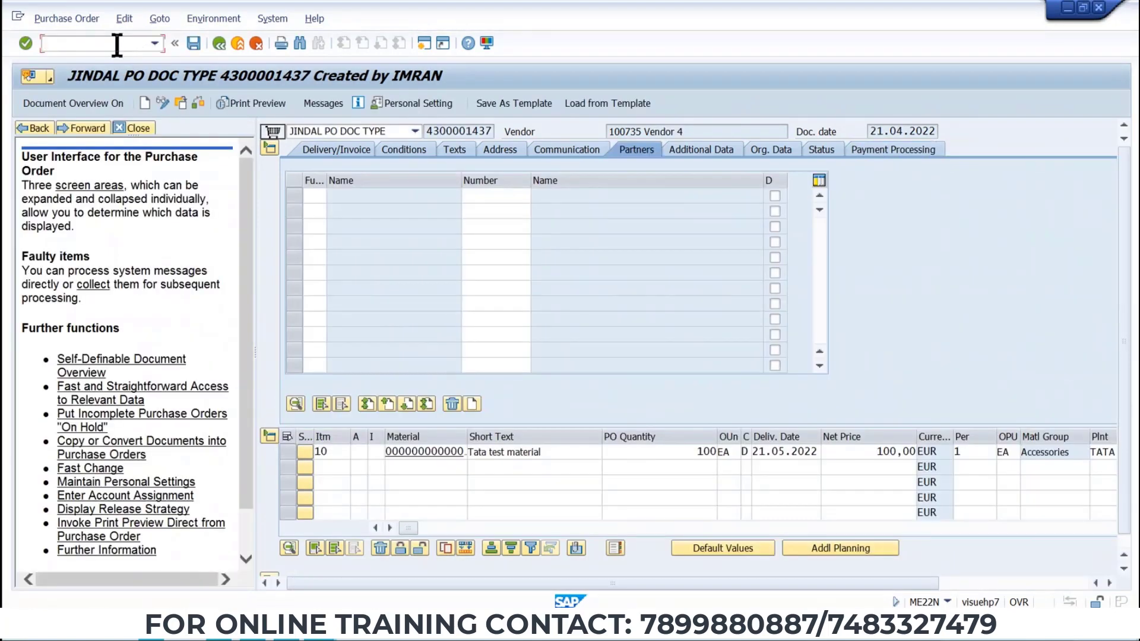
pyautogui.write('/NME23N')
pyautogui.press('Return')
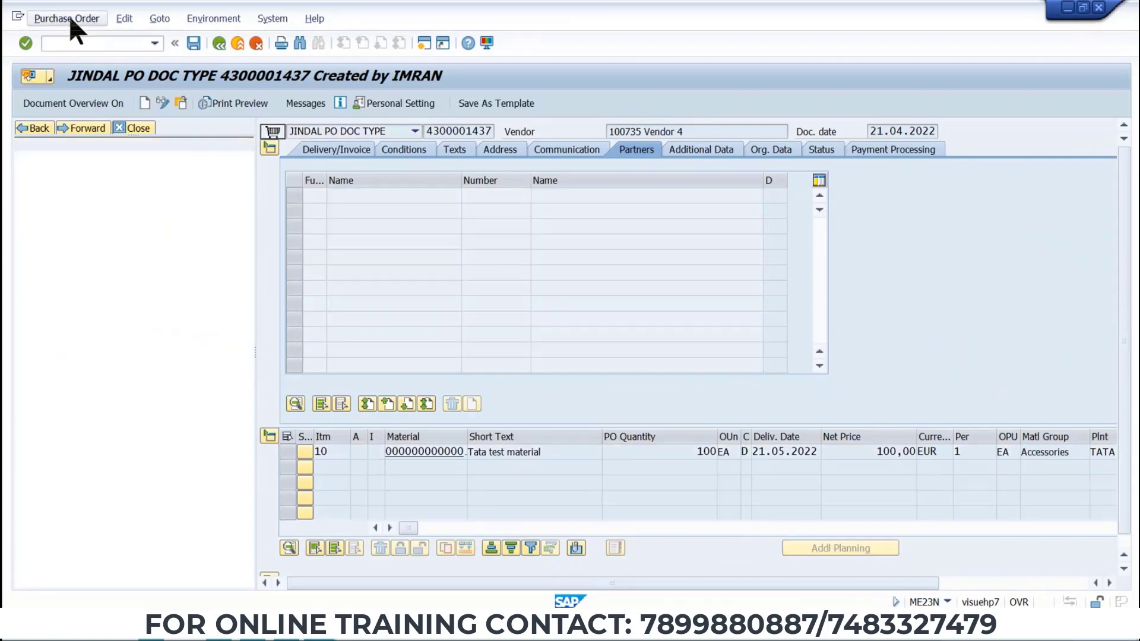
pyautogui.click(69, 16)
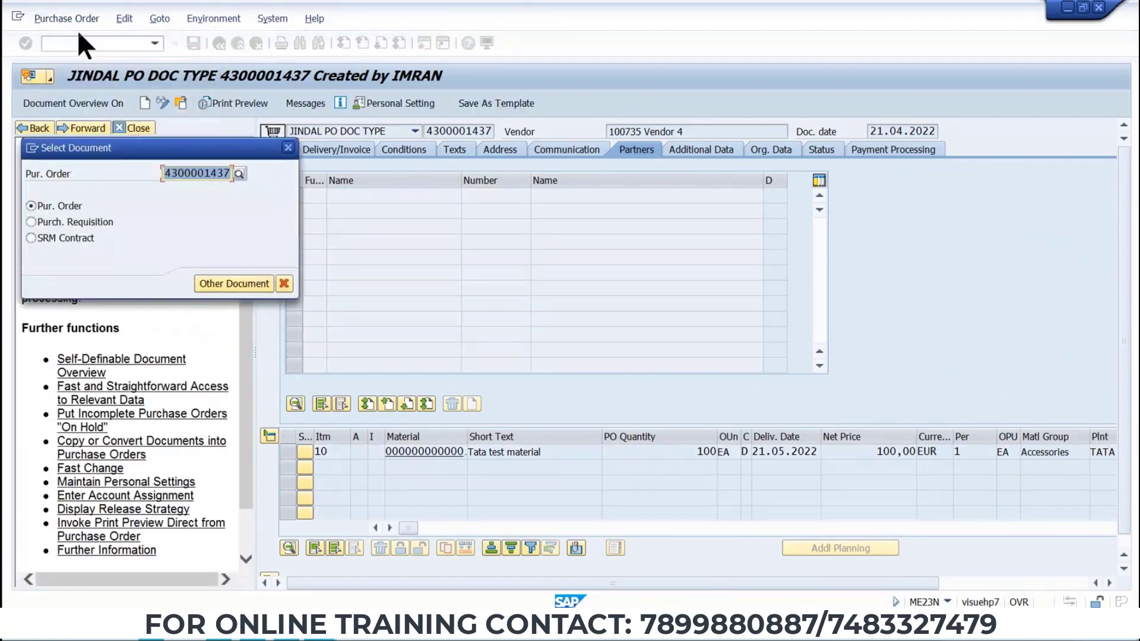
pyautogui.hotkey('ctrl', 'v')
pyautogui.press('Return')
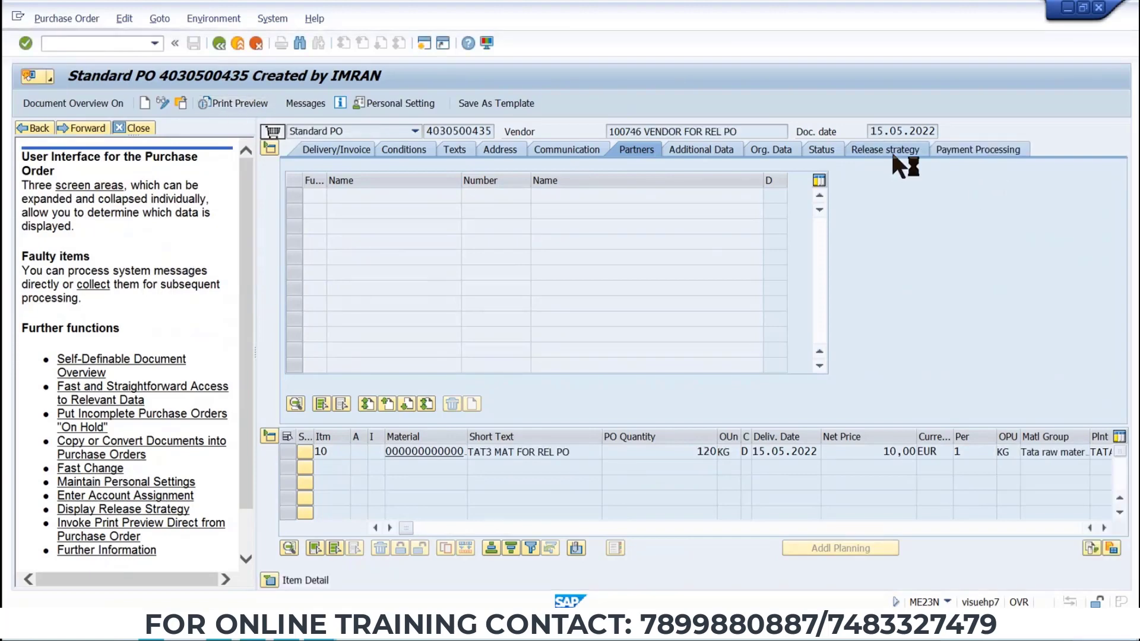
pyautogui.click(892, 150)
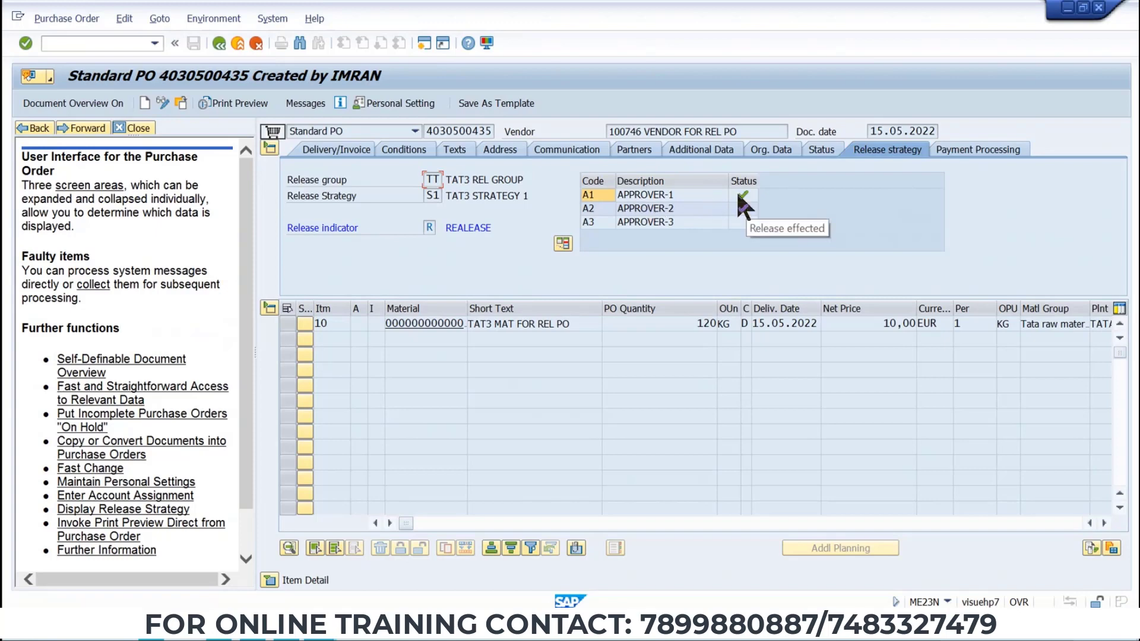
pyautogui.moveTo(746, 193)
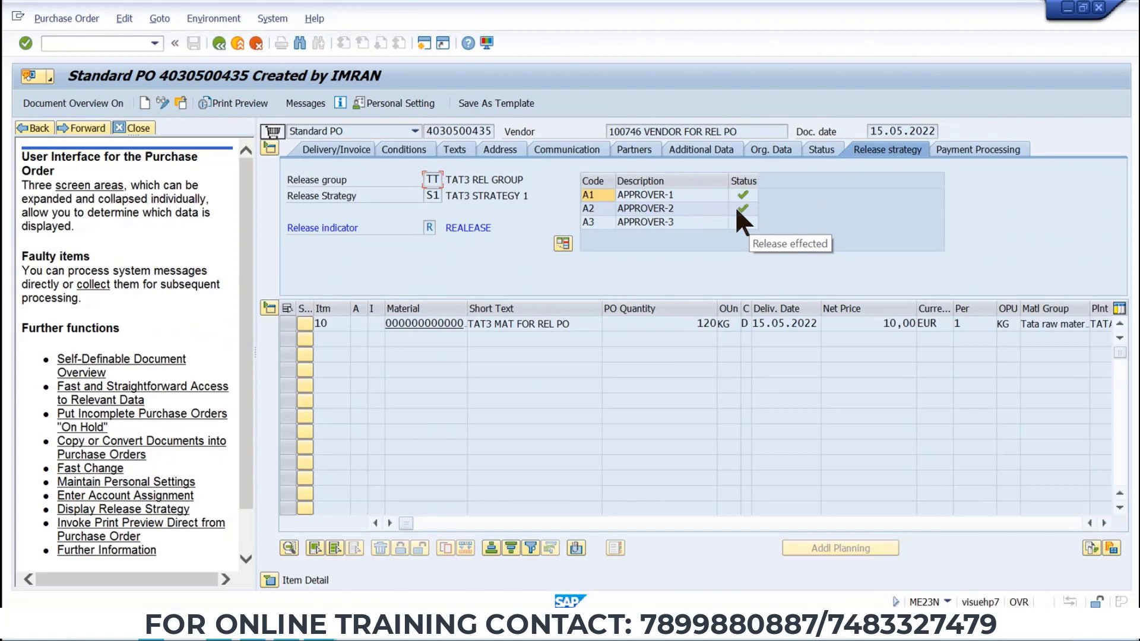
# Start a new purchase order in ME21N and enter vendor 100746.
pyautogui.click(150, 48)
pyautogui.write('/NM')
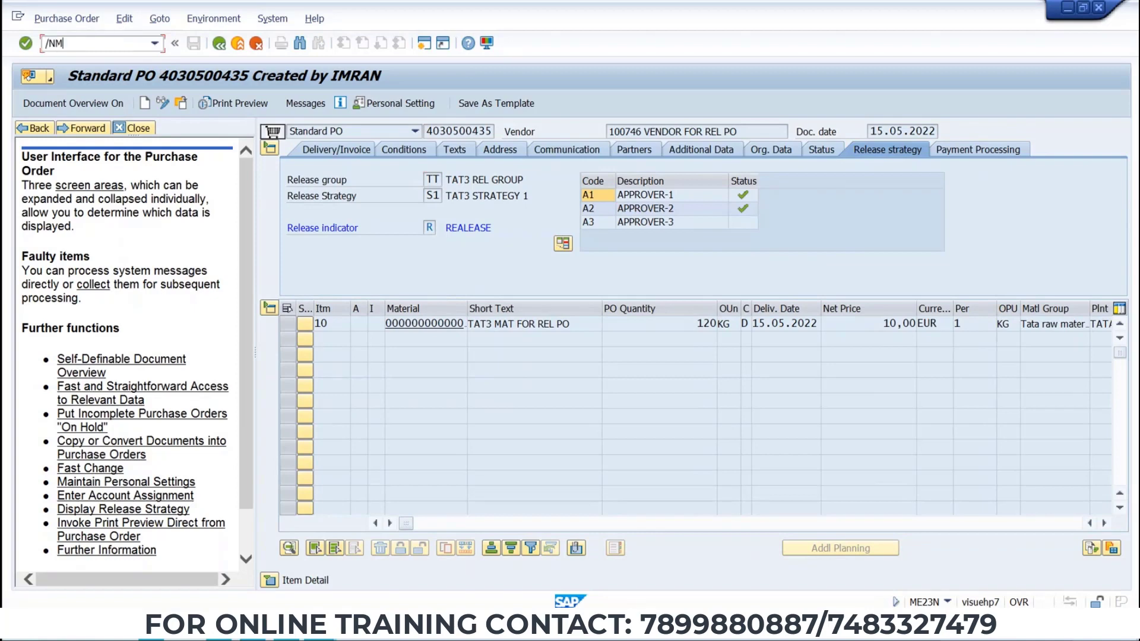
pyautogui.write('E21N')
pyautogui.press('Return')
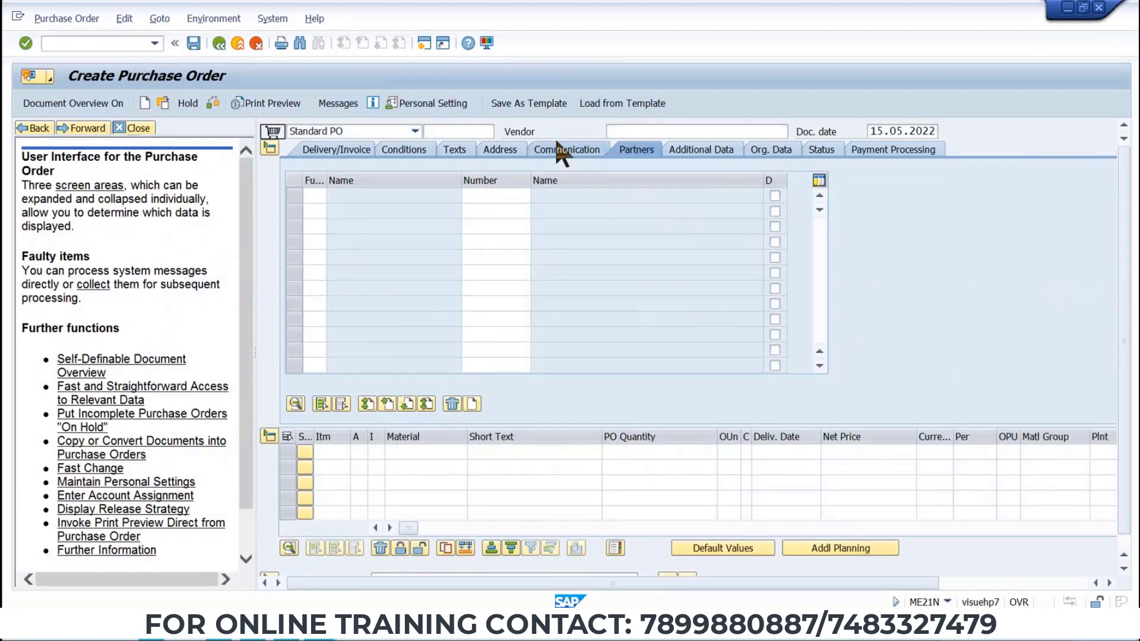
pyautogui.click(624, 131)
pyautogui.click(633, 149)
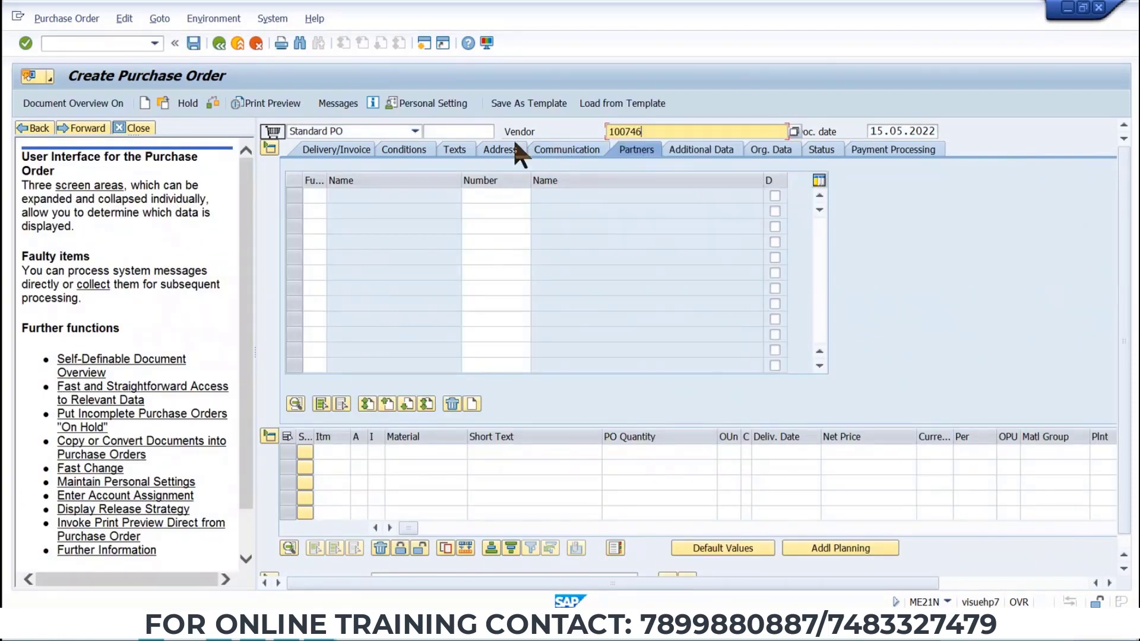
pyautogui.press('Return')
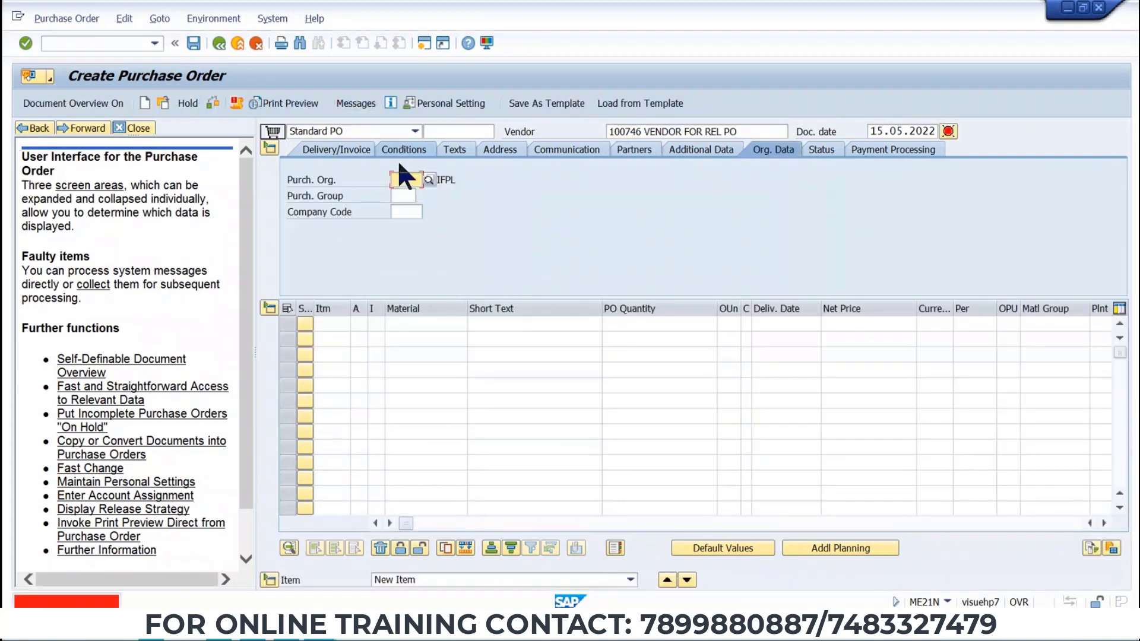
# Set the header organizational data to purchasing organization TP01, purchasing group T50 and company code TAT3.
pyautogui.click(401, 178)
pyautogui.click(401, 194)
pyautogui.click(401, 196)
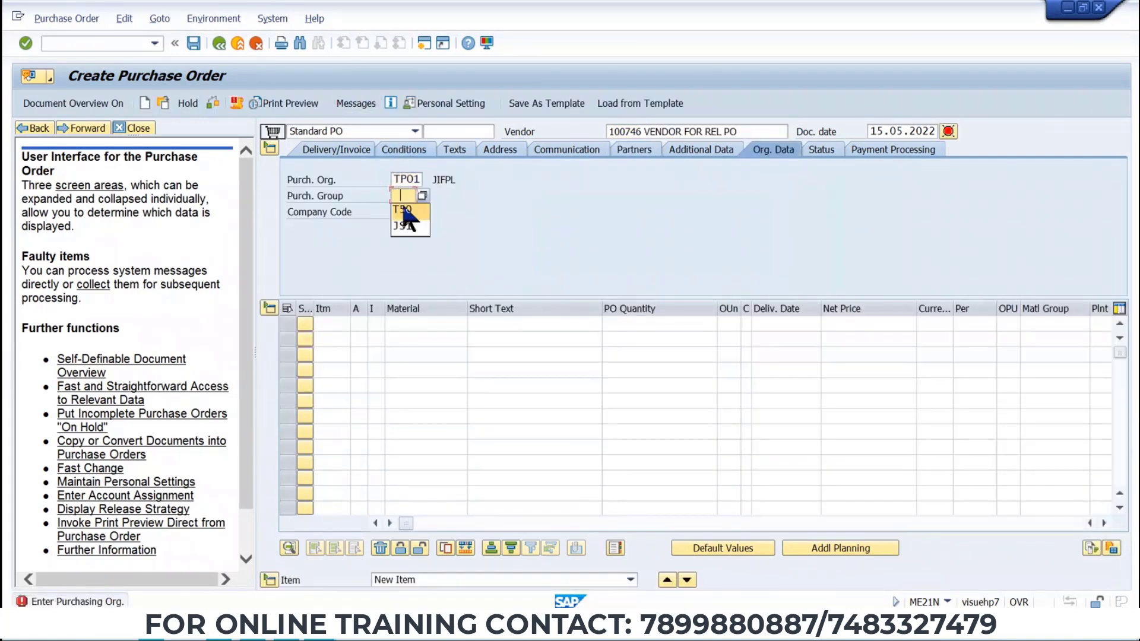
pyautogui.click(404, 209)
pyautogui.click(404, 211)
pyautogui.click(406, 219)
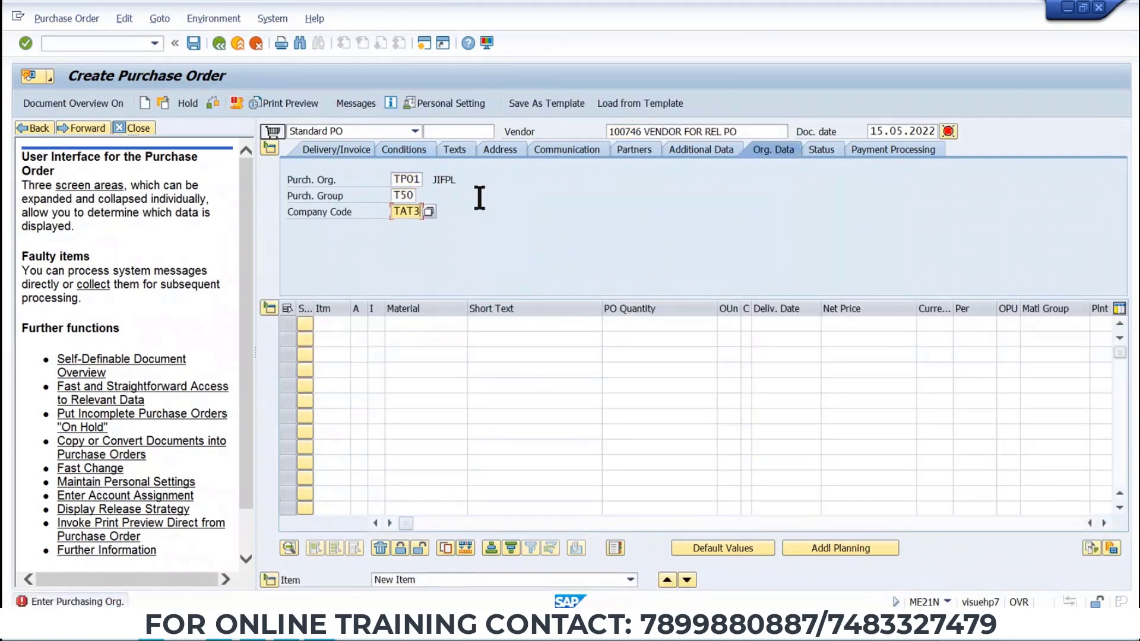
pyautogui.press('Return')
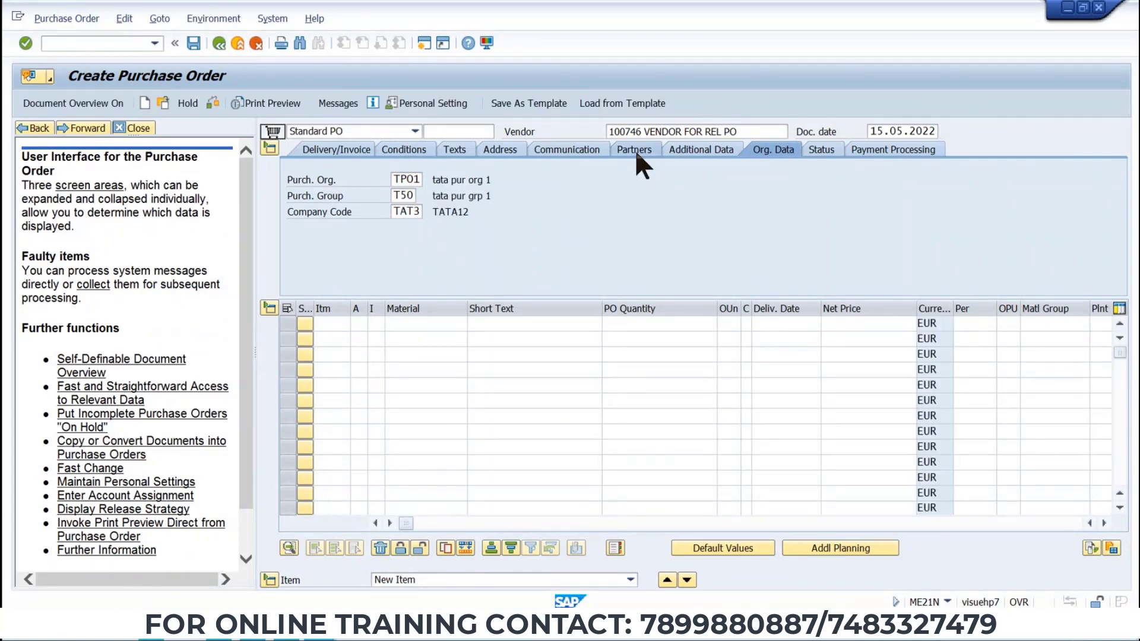
# Add a VN vendor partner with number 100746 on the Partners tab.
pyautogui.click(635, 150)
pyautogui.click(288, 195)
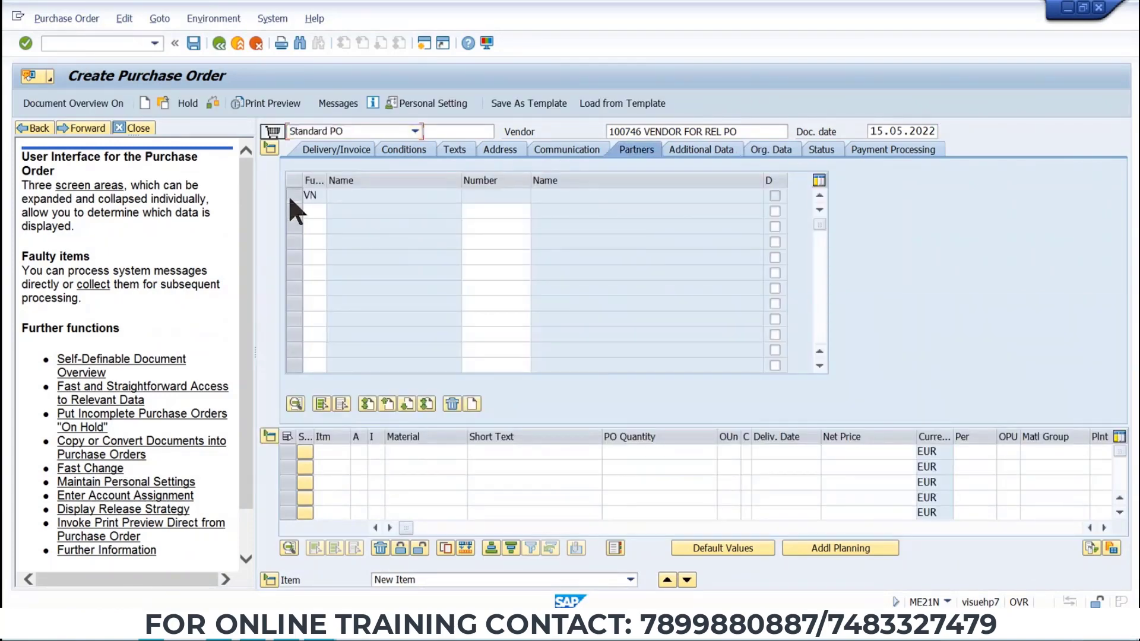
pyautogui.click(468, 403)
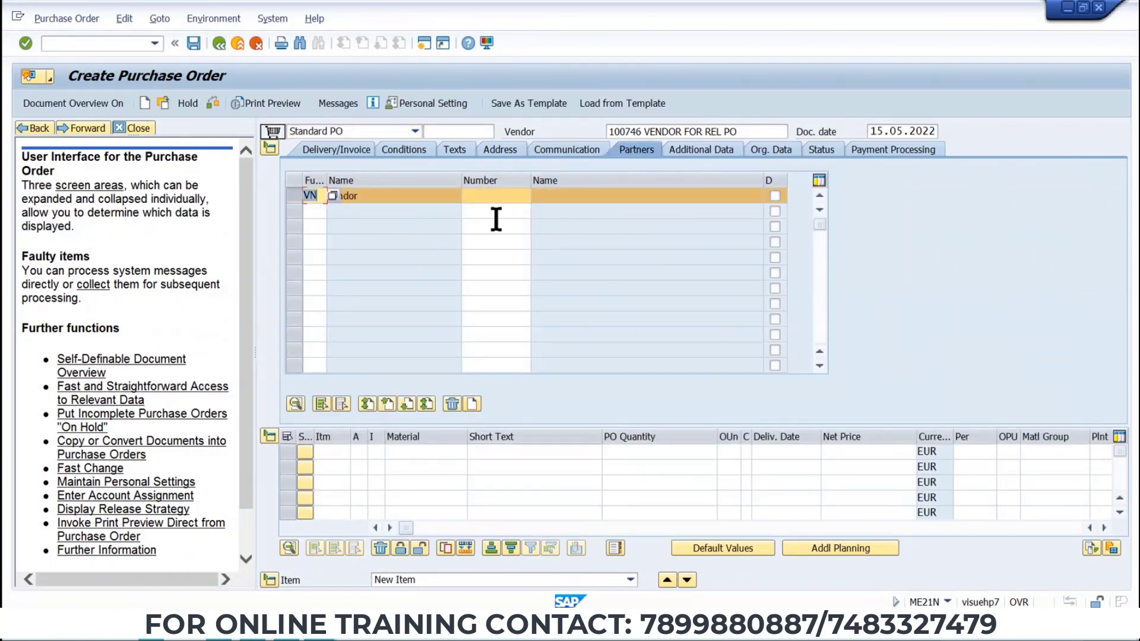
pyautogui.click(495, 195)
pyautogui.hotkey('ctrl', 'v')
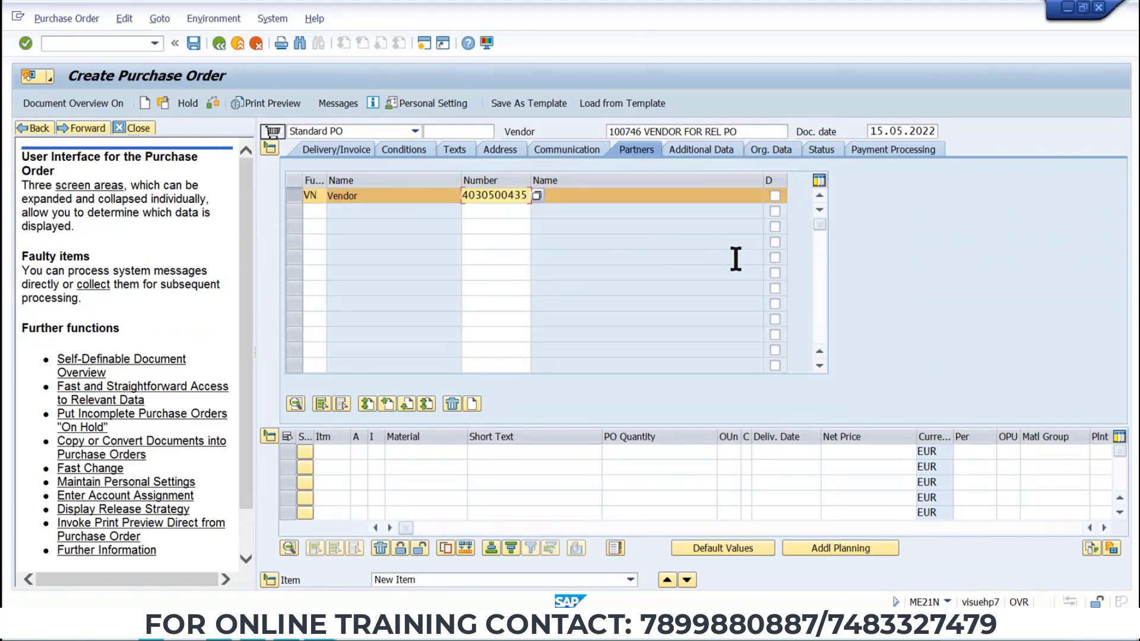
pyautogui.press('BackSpace')
pyautogui.press('BackSpace')
pyautogui.press('BackSpace')
pyautogui.press('BackSpace')
pyautogui.press('BackSpace')
pyautogui.press('BackSpace')
pyautogui.press('BackSpace')
pyautogui.press('BackSpace')
pyautogui.press('BackSpace')
pyautogui.press('BackSpace')
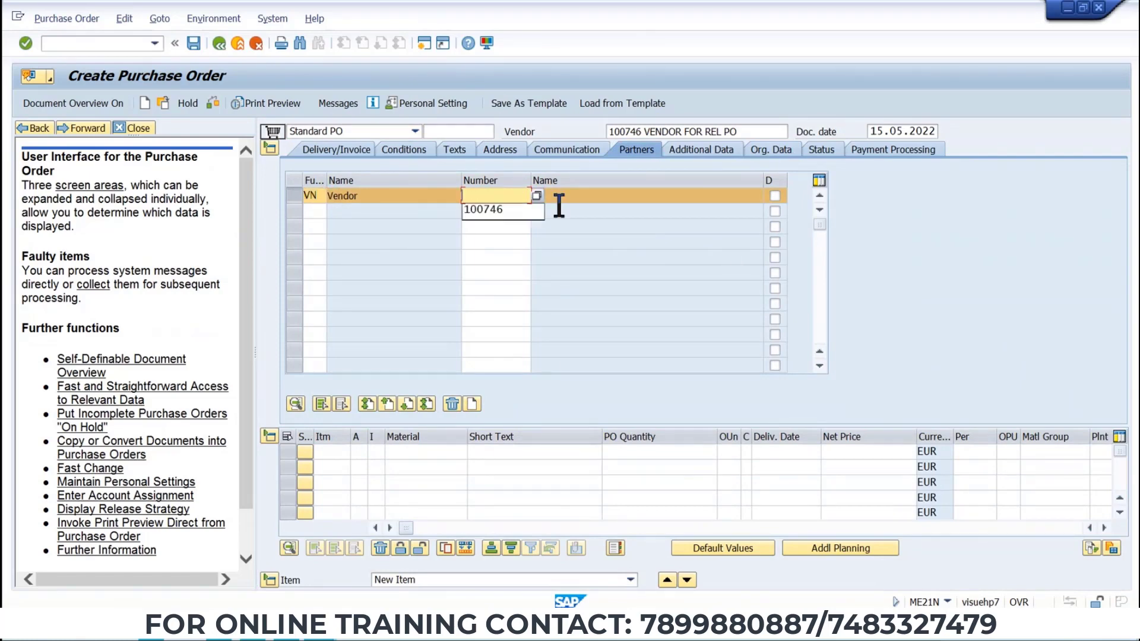
pyautogui.doubleClick(629, 132)
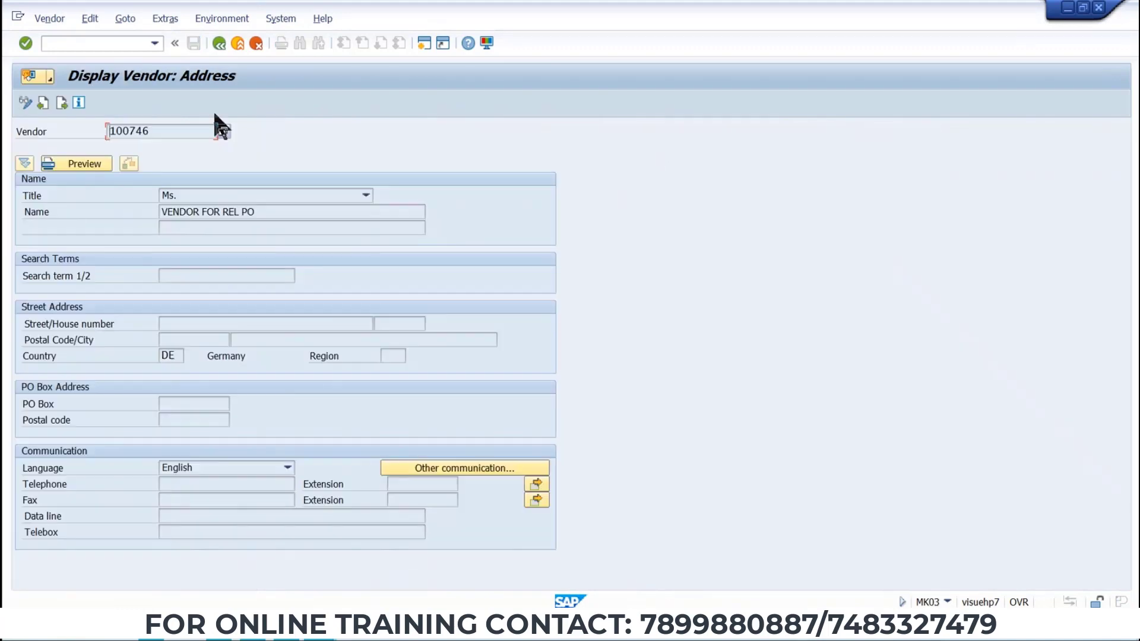
pyautogui.click(218, 43)
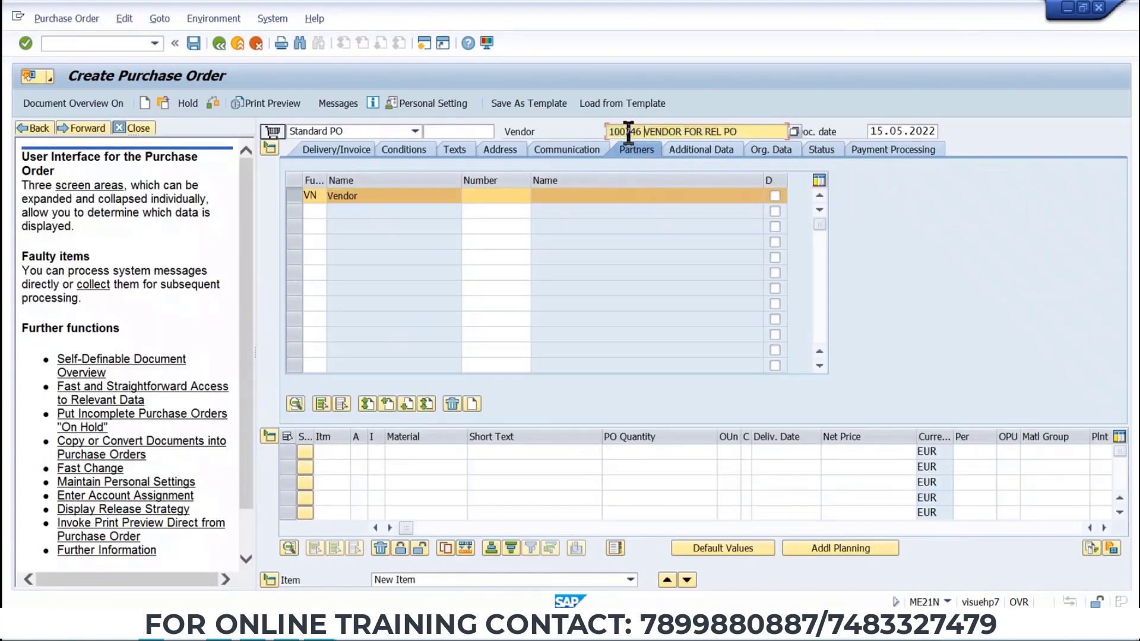
pyautogui.click(485, 194)
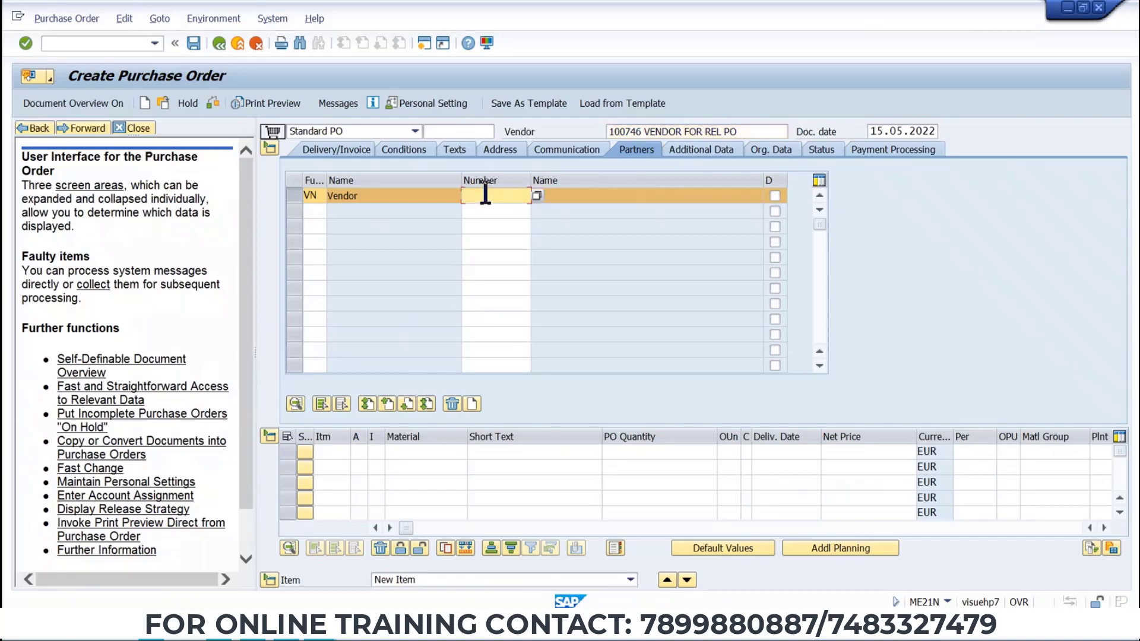
pyautogui.write('100746')
pyautogui.press('Return')
# Copy the material number from the Word notes and enter it as the first item's material.
pyautogui.hotkey('alt', 'Tab')
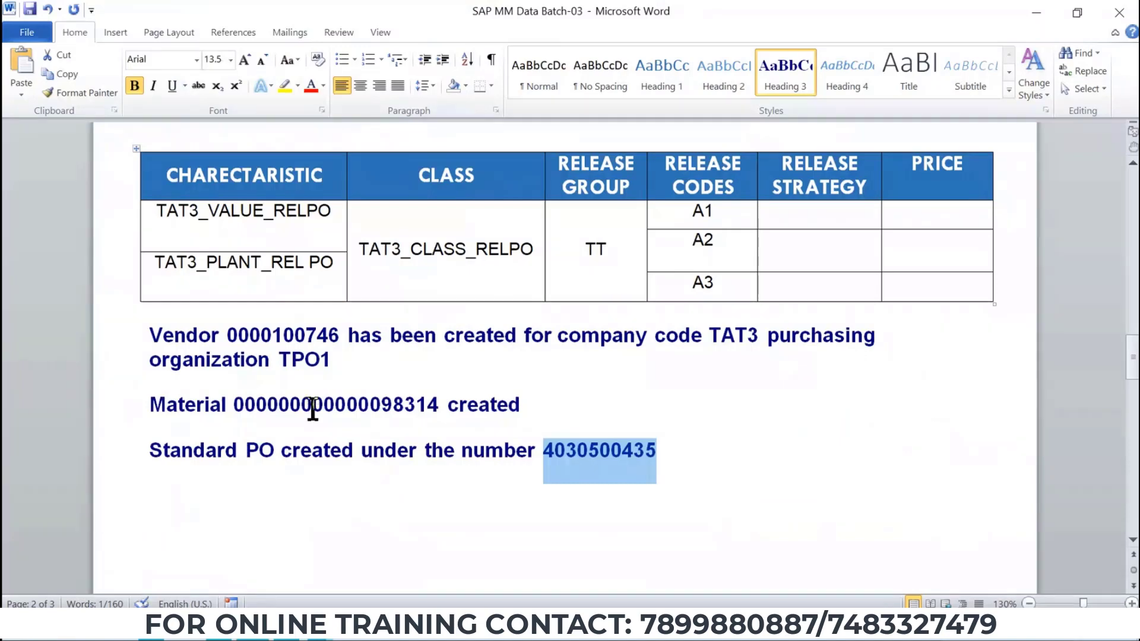
pyautogui.doubleClick(313, 408)
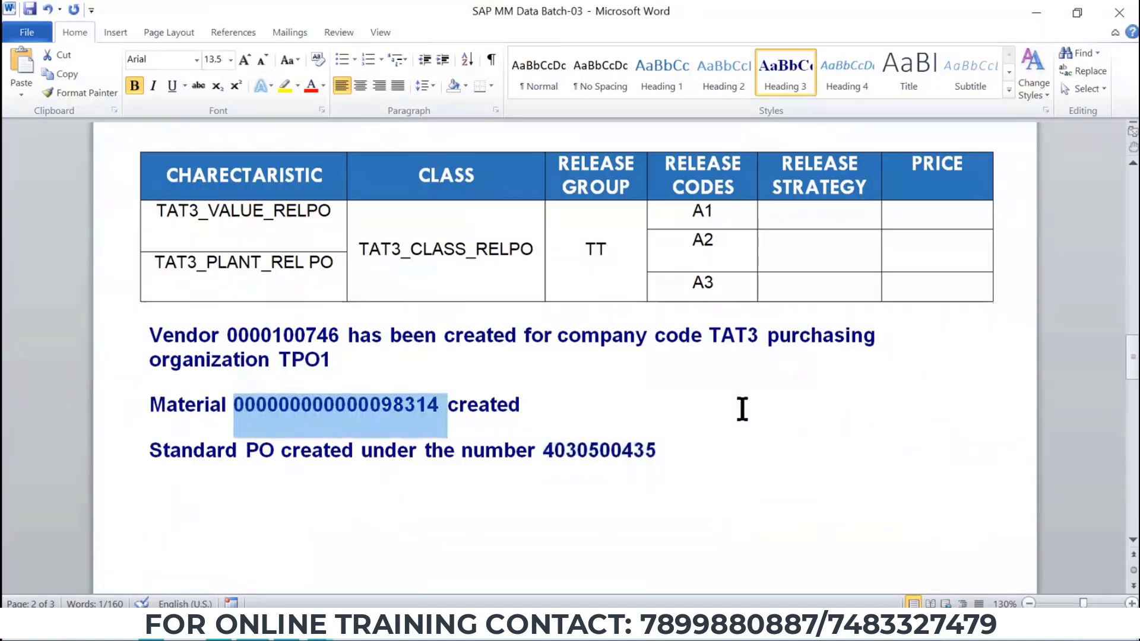
pyautogui.hotkey('alt', 'Tab')
pyautogui.click(409, 453)
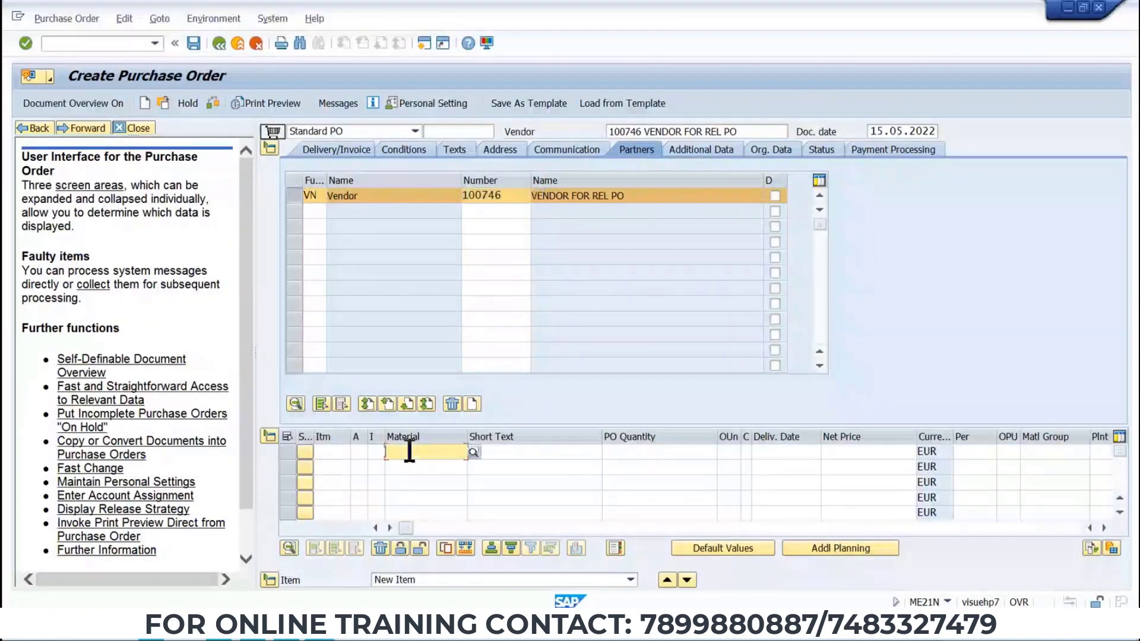
pyautogui.hotkey('ctrl', 'v')
pyautogui.press('Return')
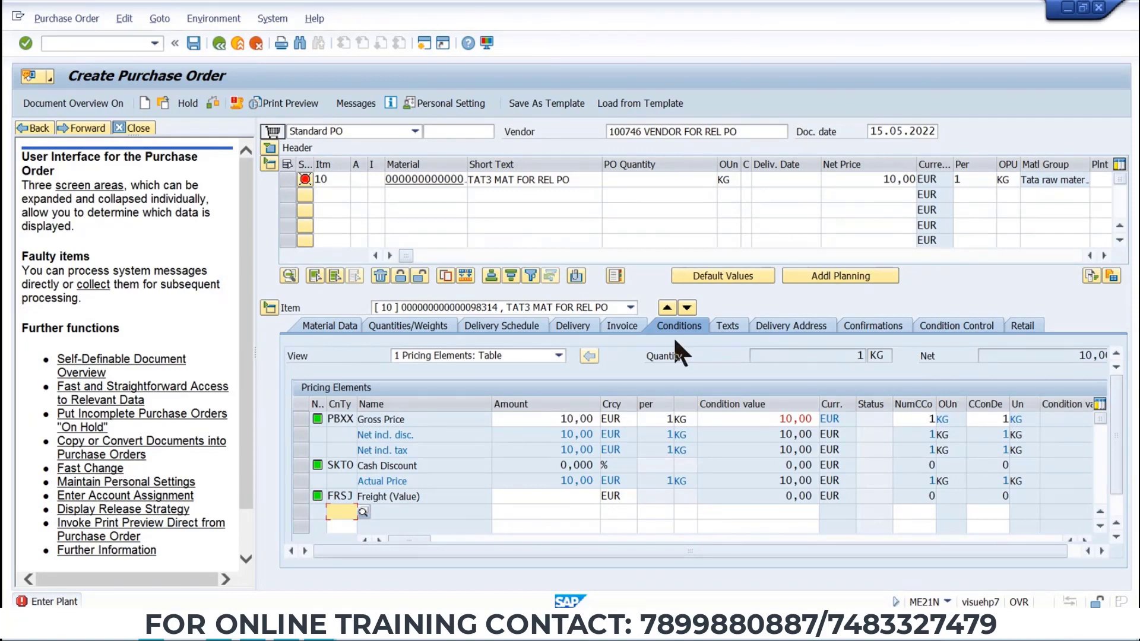
# Set the first item's plant to TP1.
pyautogui.click(1099, 180)
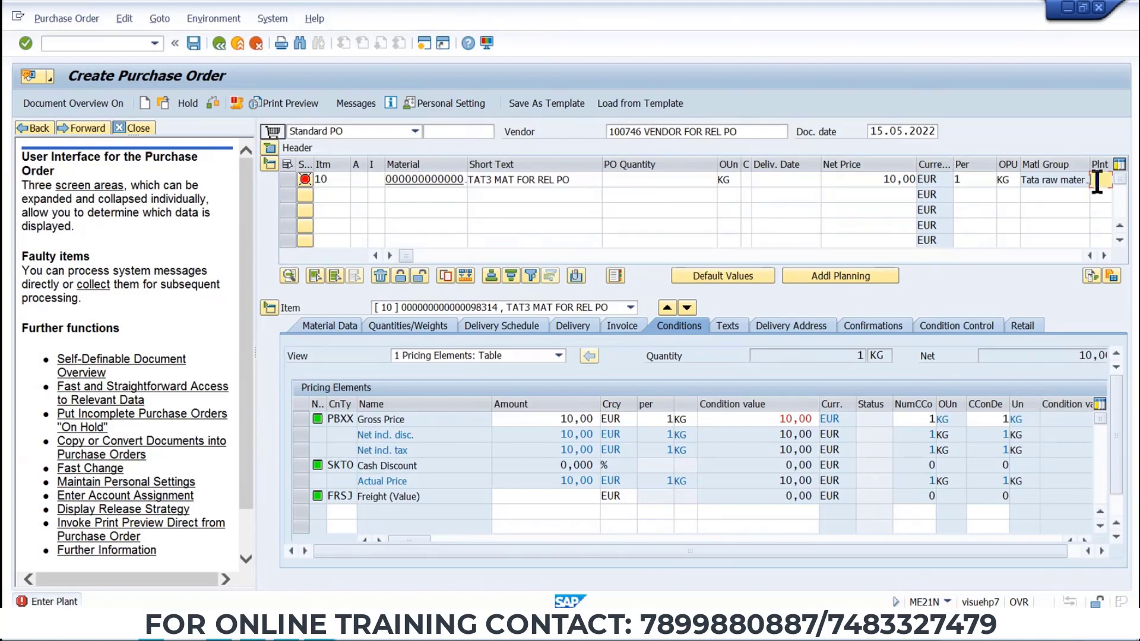
pyautogui.write('TP1')
pyautogui.click(630, 179)
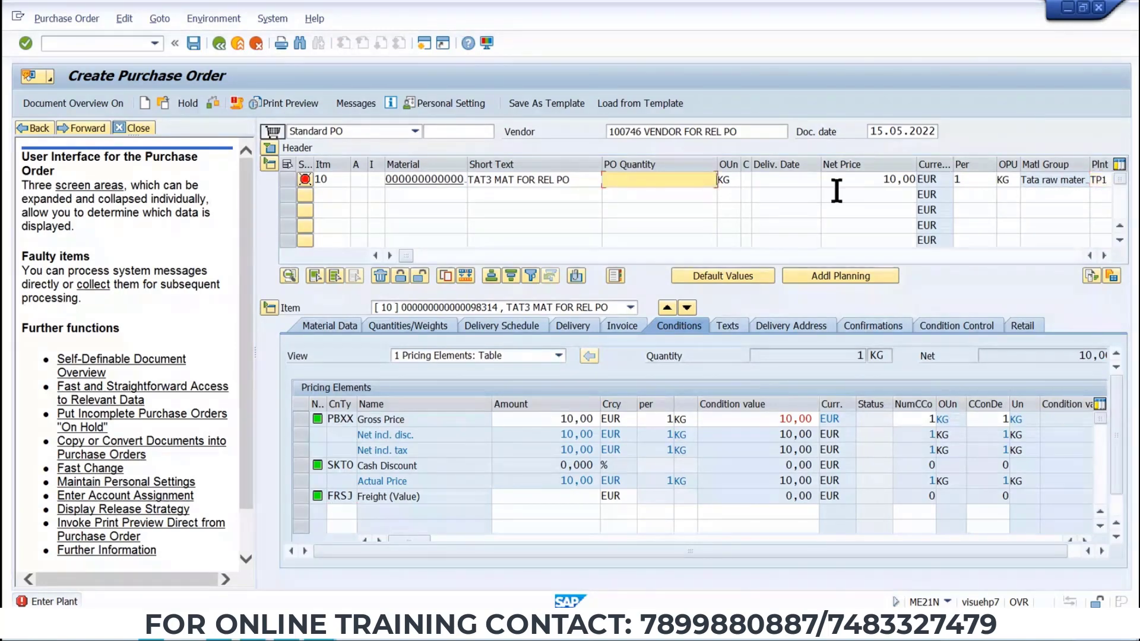
# Set the first item's PO quantity to 500 KG.
pyautogui.write('500')
pyautogui.press('Return')
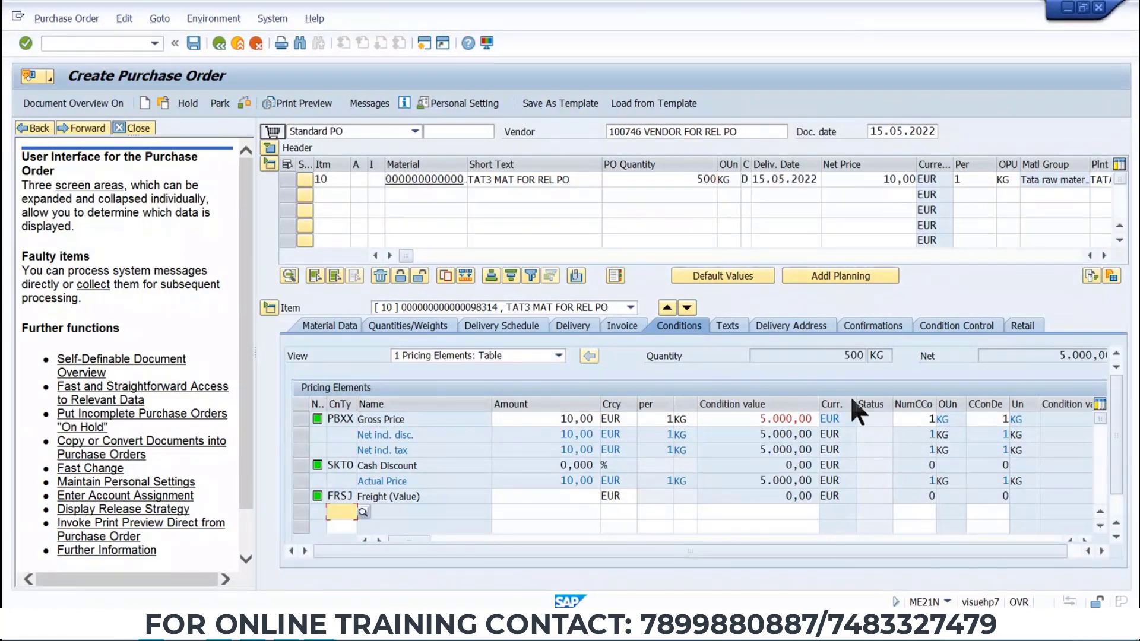
# Add output message type ZNEO to the purchase order.
pyautogui.click(373, 100)
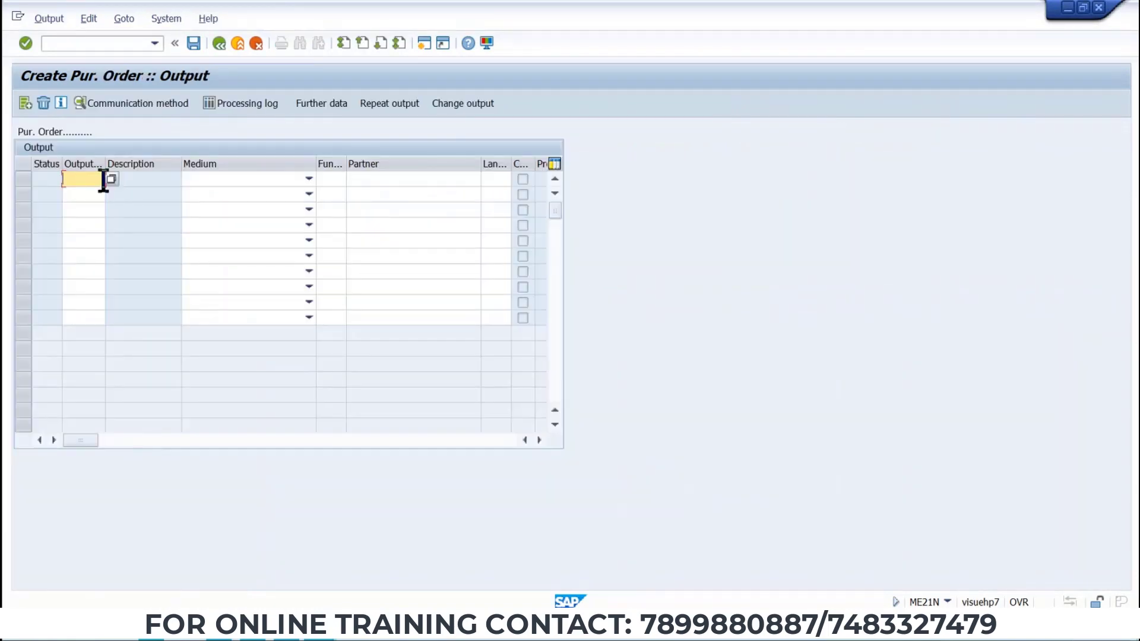
pyautogui.click(91, 182)
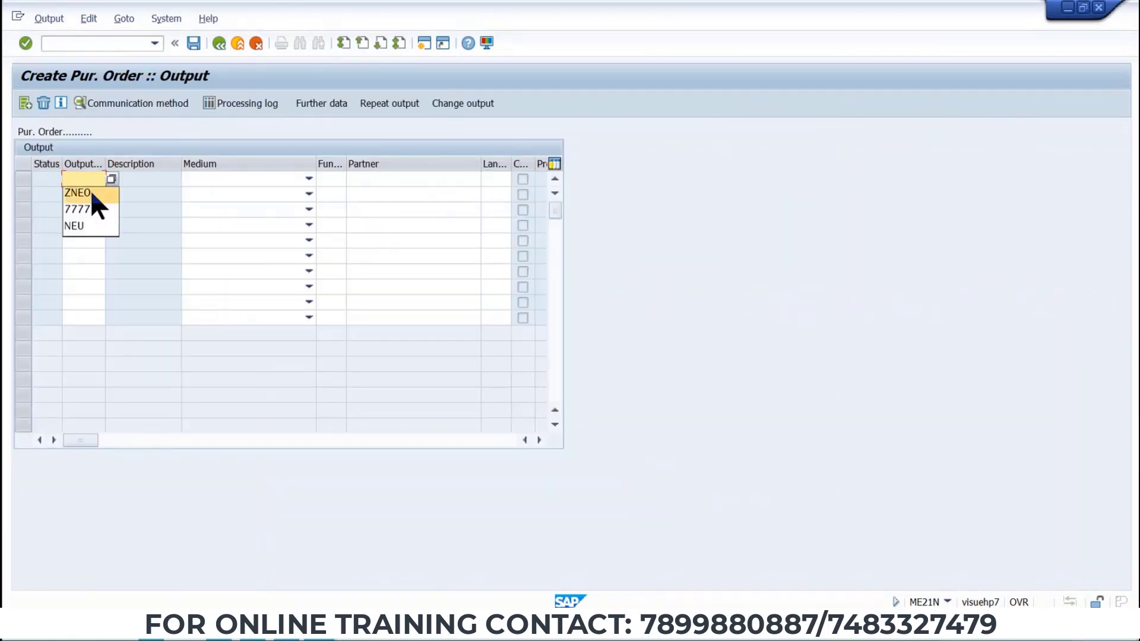
pyautogui.click(91, 190)
pyautogui.press('Return')
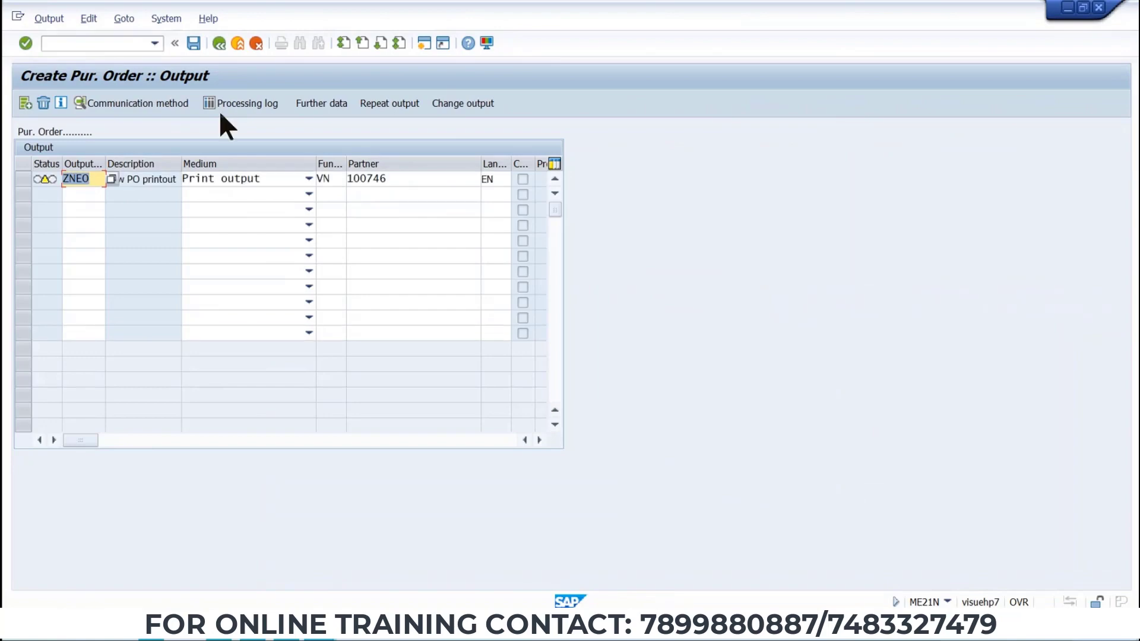
# Set the ZNEO print output's logical destination to LP01 and return to the output list.
pyautogui.click(193, 42)
pyautogui.click(204, 196)
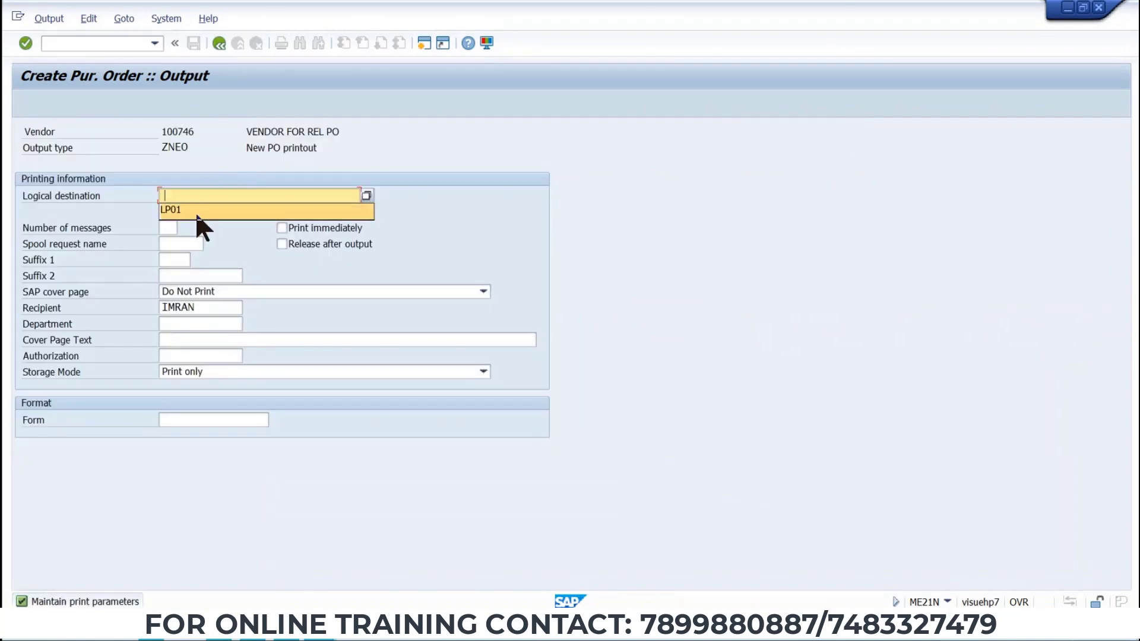
pyautogui.click(196, 211)
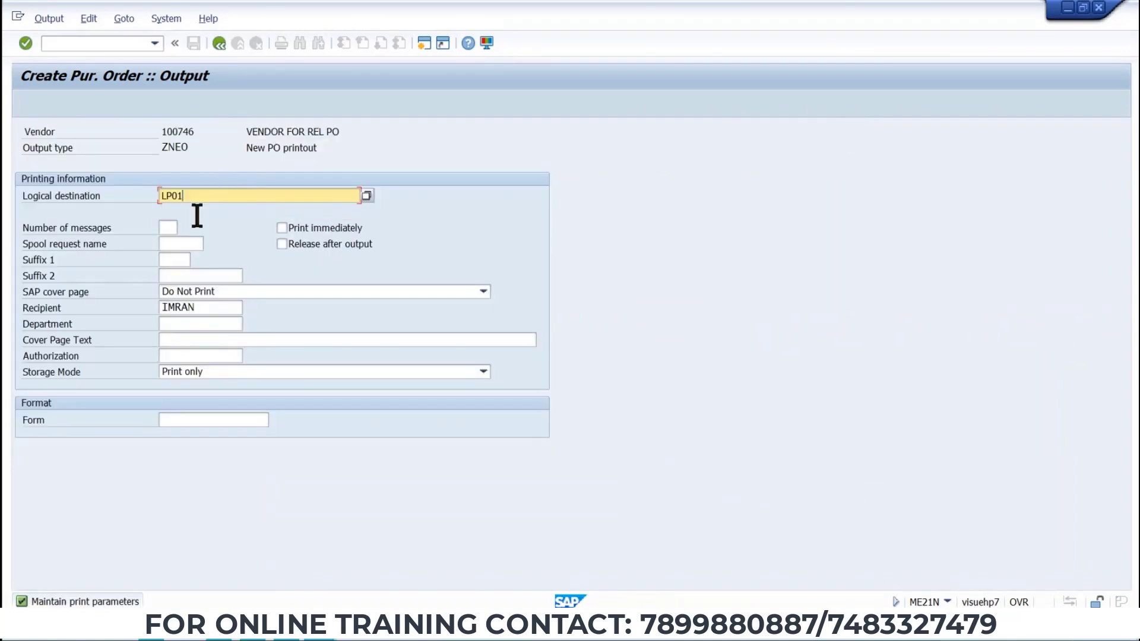
pyautogui.click(218, 43)
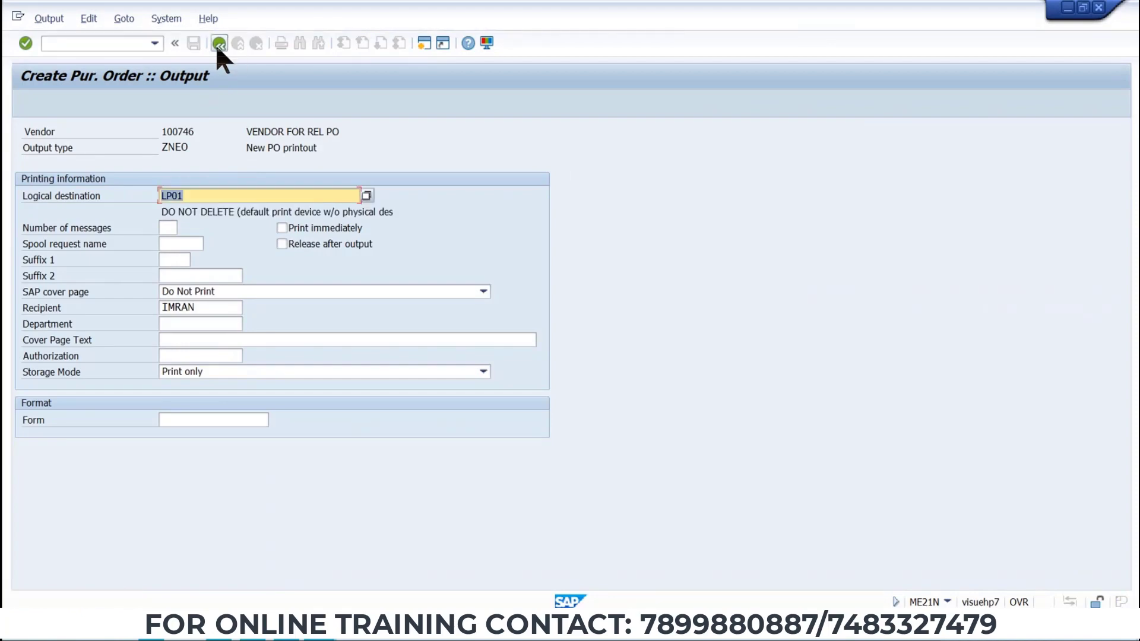
pyautogui.click(218, 43)
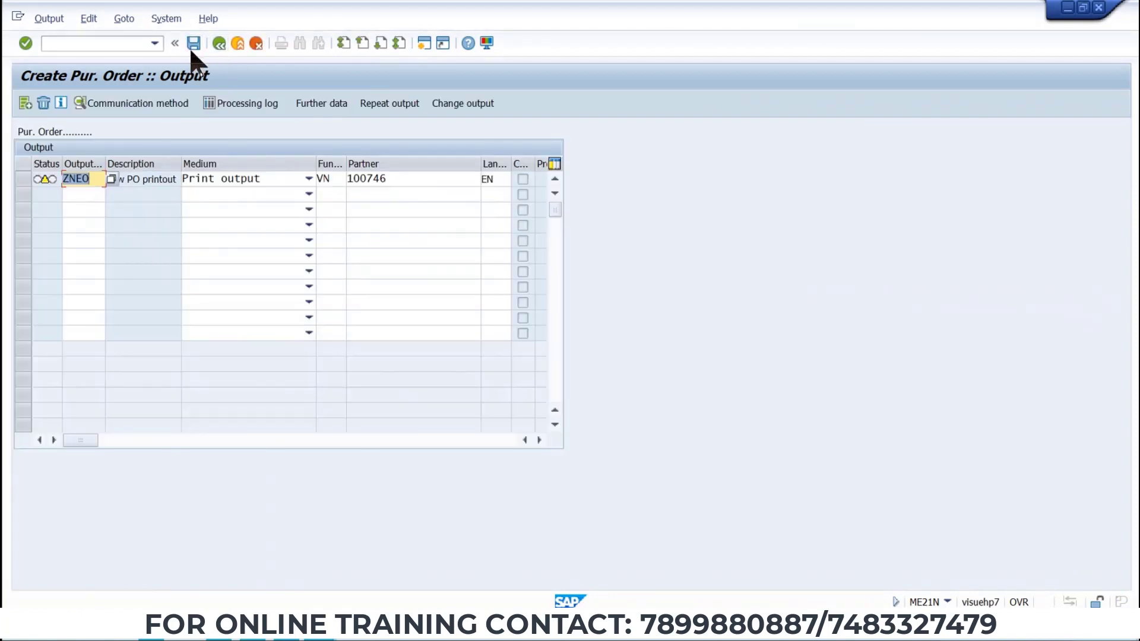
# Save the purchase order and copy the creation message with its PO number.
pyautogui.click(192, 45)
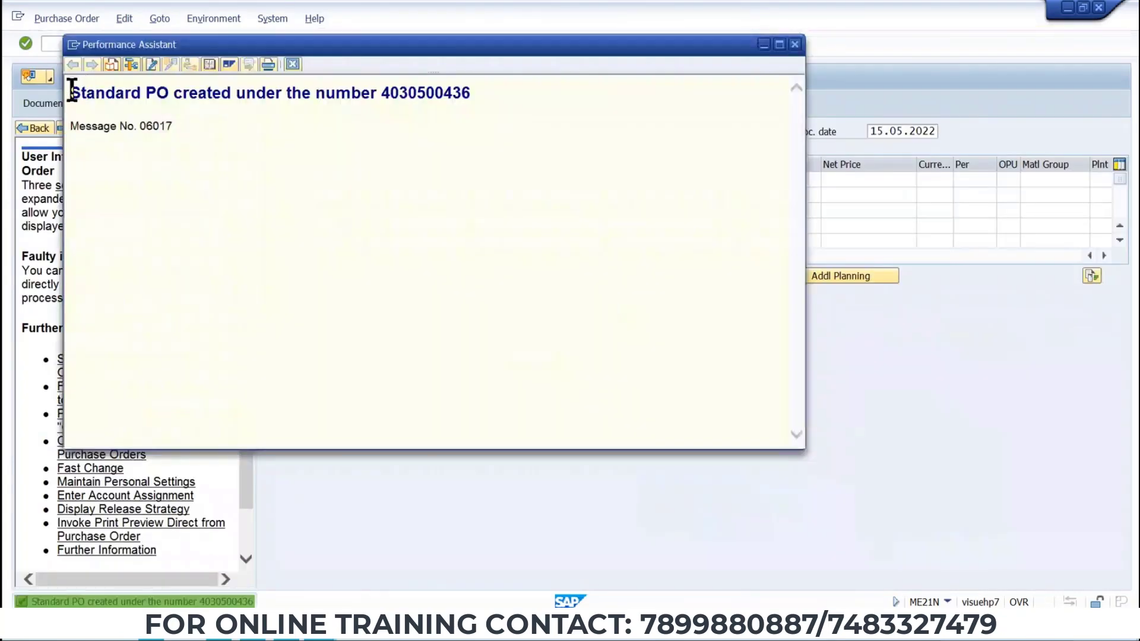
pyautogui.moveTo(71, 90); pyautogui.dragTo(537, 92)
pyautogui.hotkey('ctrl', 'c')
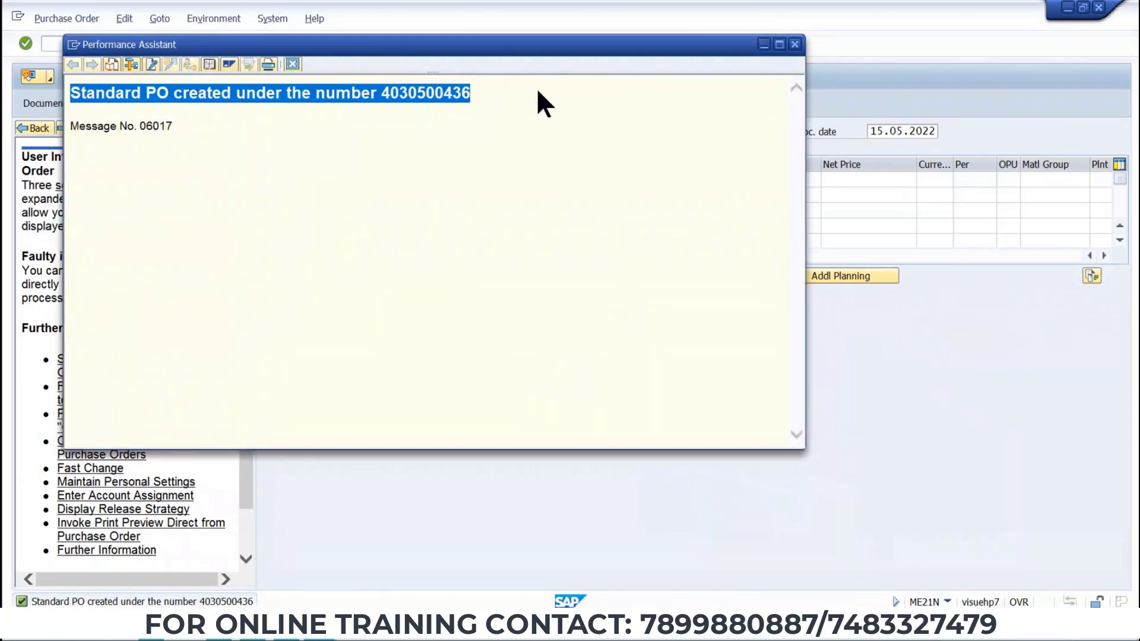
pyautogui.hotkey('alt', 'Tab')
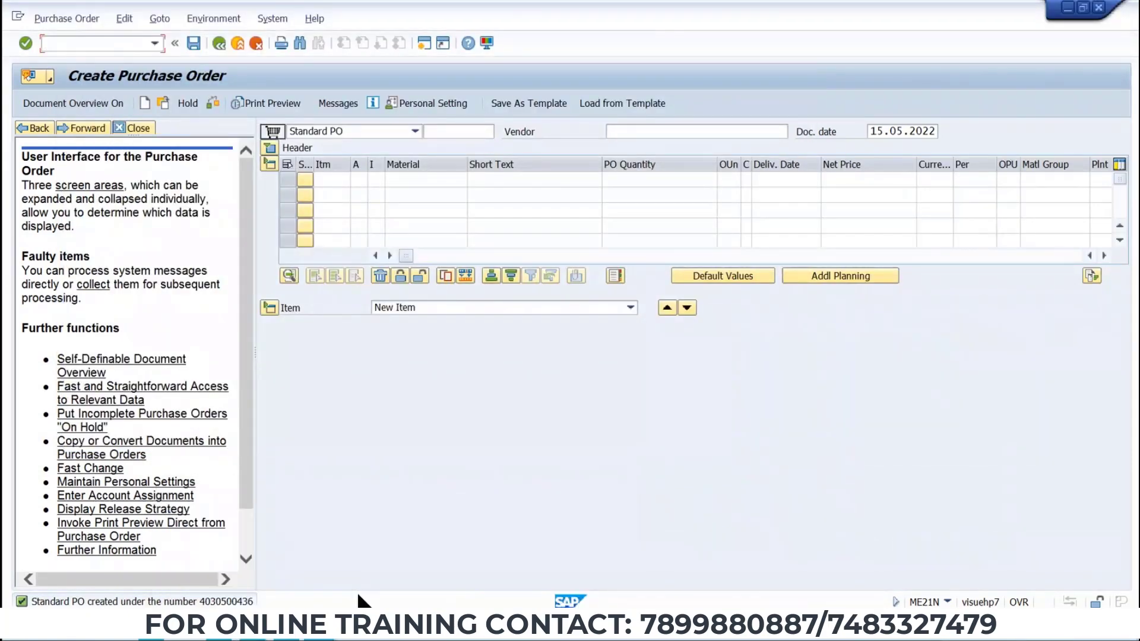
# Paste the PO creation message into the Word notes on a new line and select the PO number.
pyautogui.hotkey('alt', 'Tab')
pyautogui.hotkey('alt', 'Tab')
pyautogui.click(669, 451)
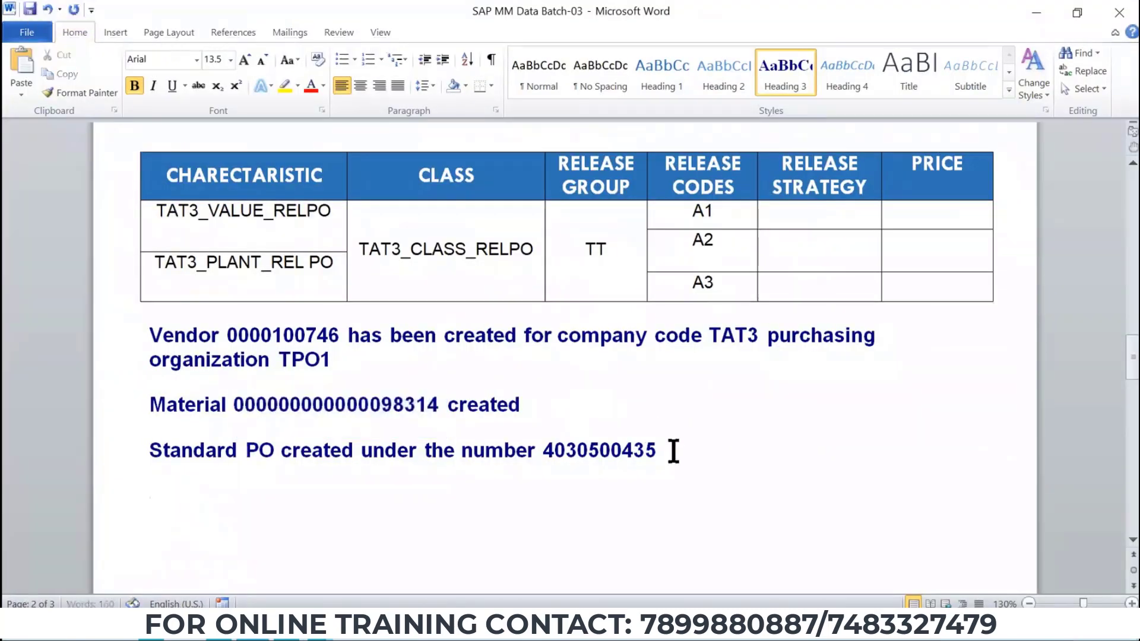
pyautogui.press('Return')
pyautogui.hotkey('ctrl', 'v')
pyautogui.doubleClick(622, 494)
pyautogui.hotkey('ctrl', 'c')
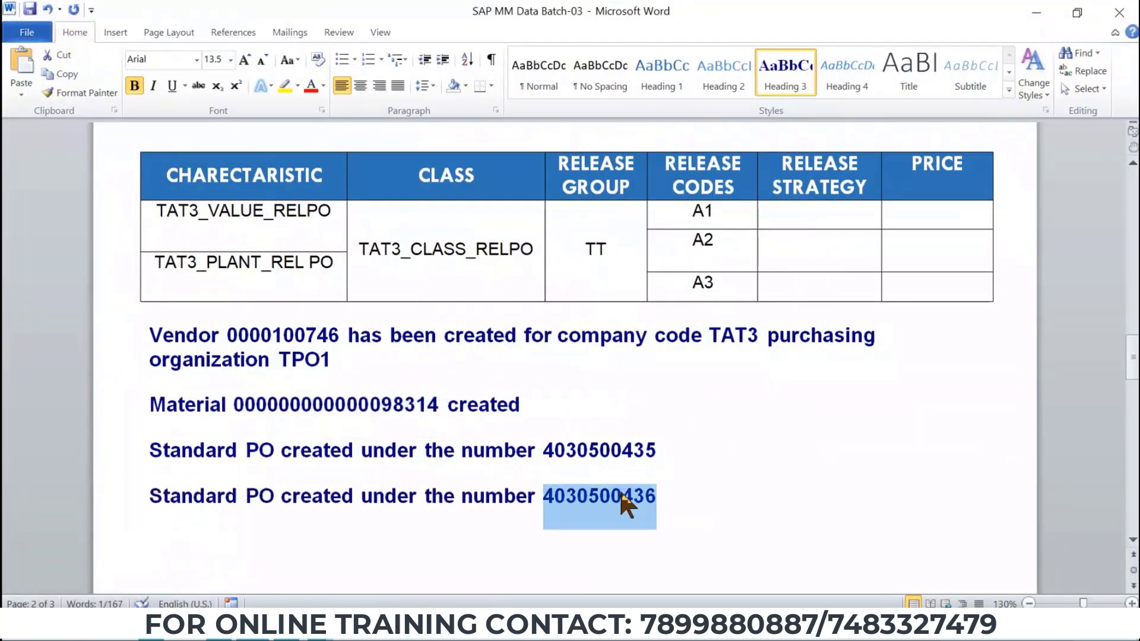
pyautogui.hotkey('alt', 'Tab')
pyautogui.click(161, 43)
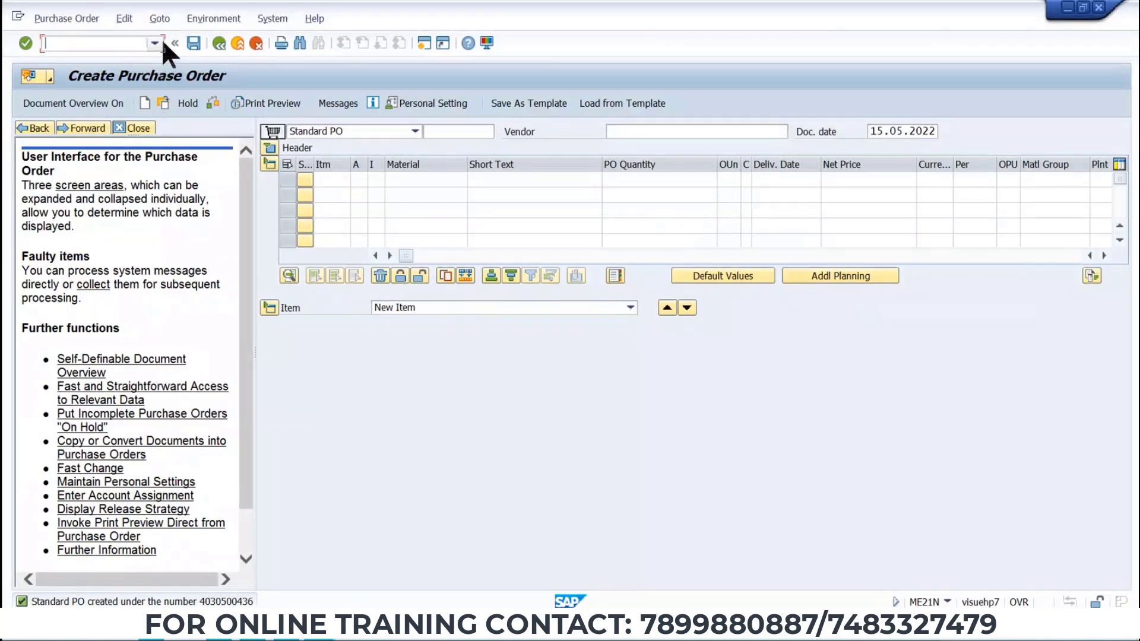
pyautogui.click(156, 43)
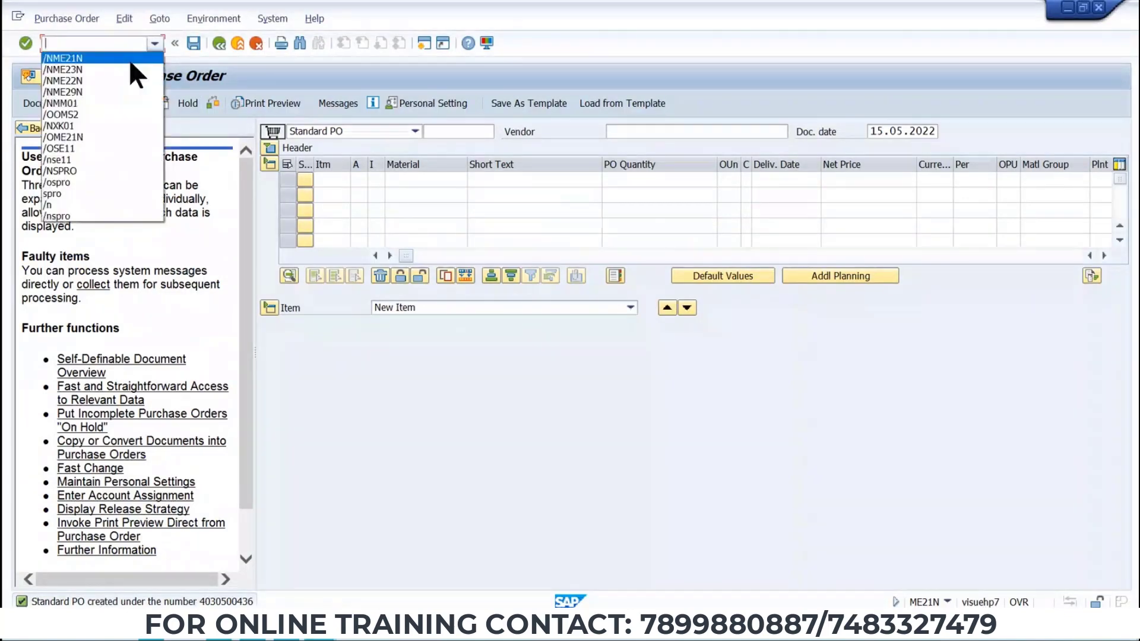
pyautogui.click(130, 58)
pyautogui.press('Return')
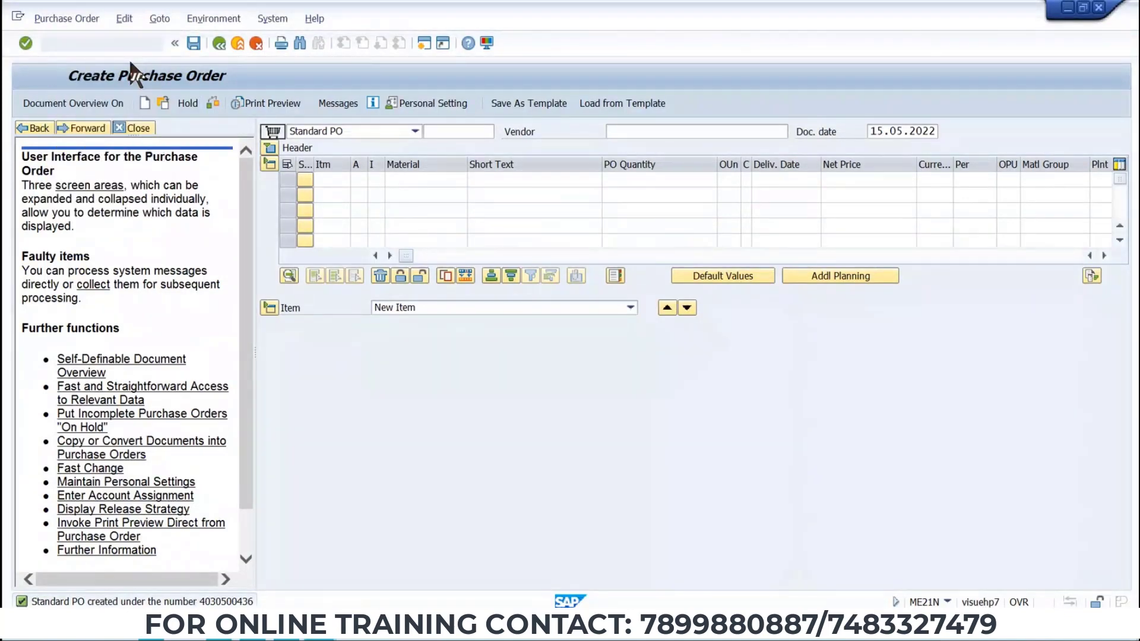
pyautogui.click(71, 20)
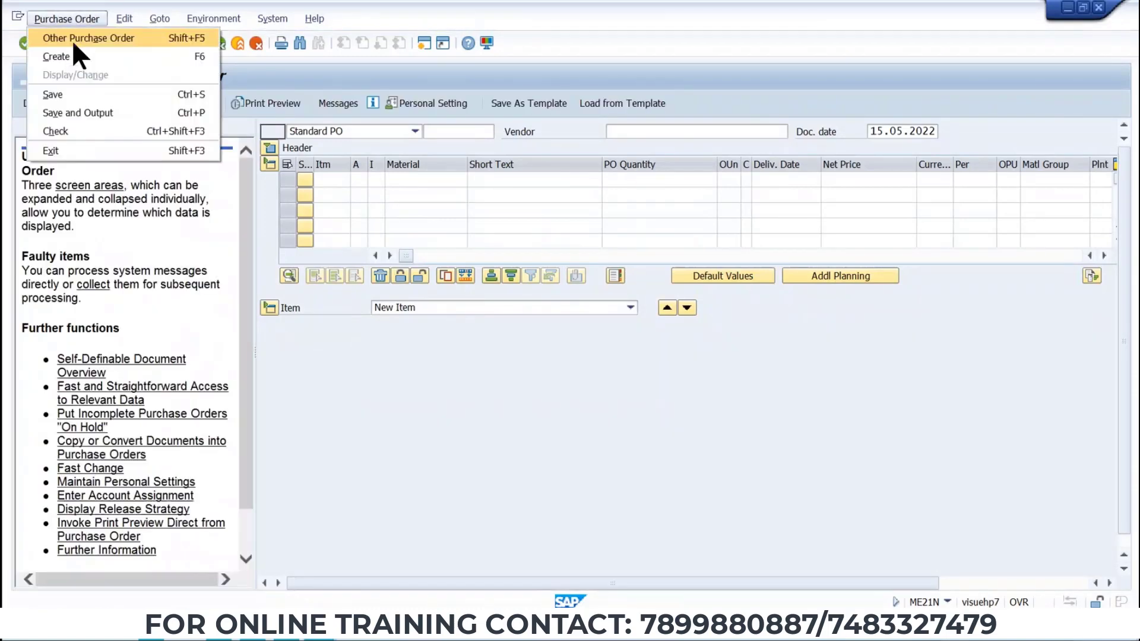
pyautogui.click(73, 39)
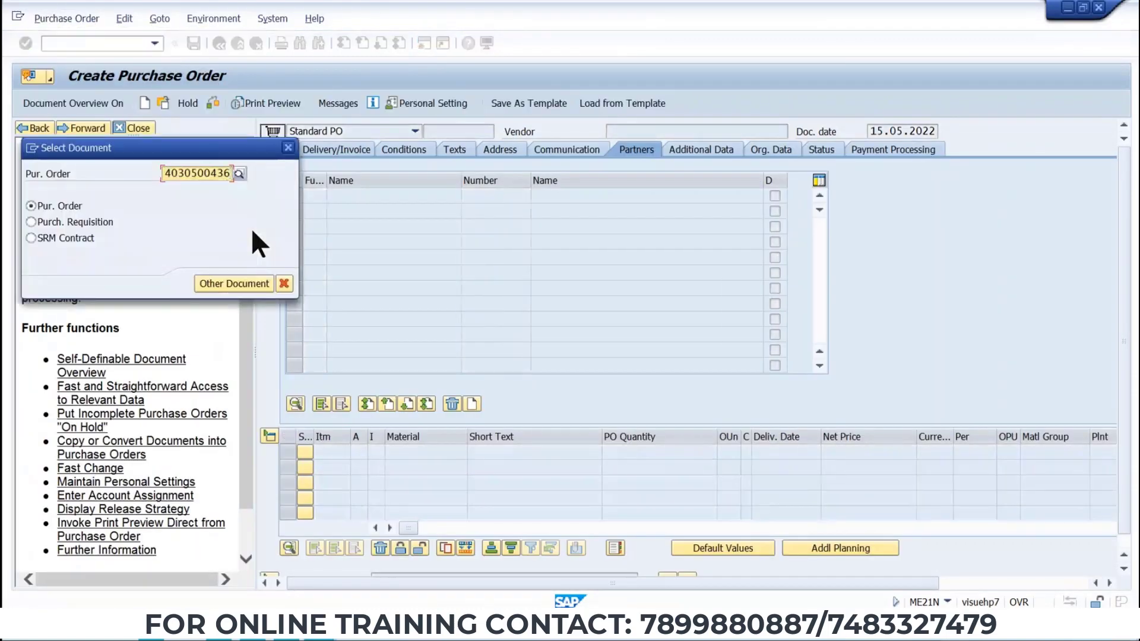
pyautogui.press('Return')
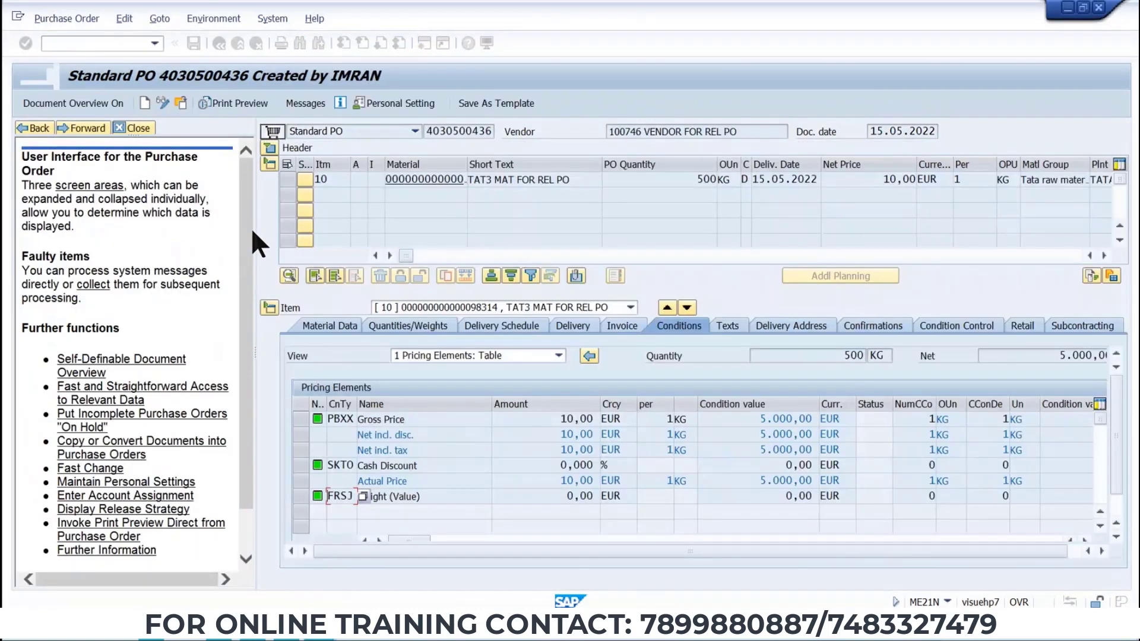
# Expand the header and review the purchase order's release strategy.
pyautogui.click(270, 148)
pyautogui.click(908, 151)
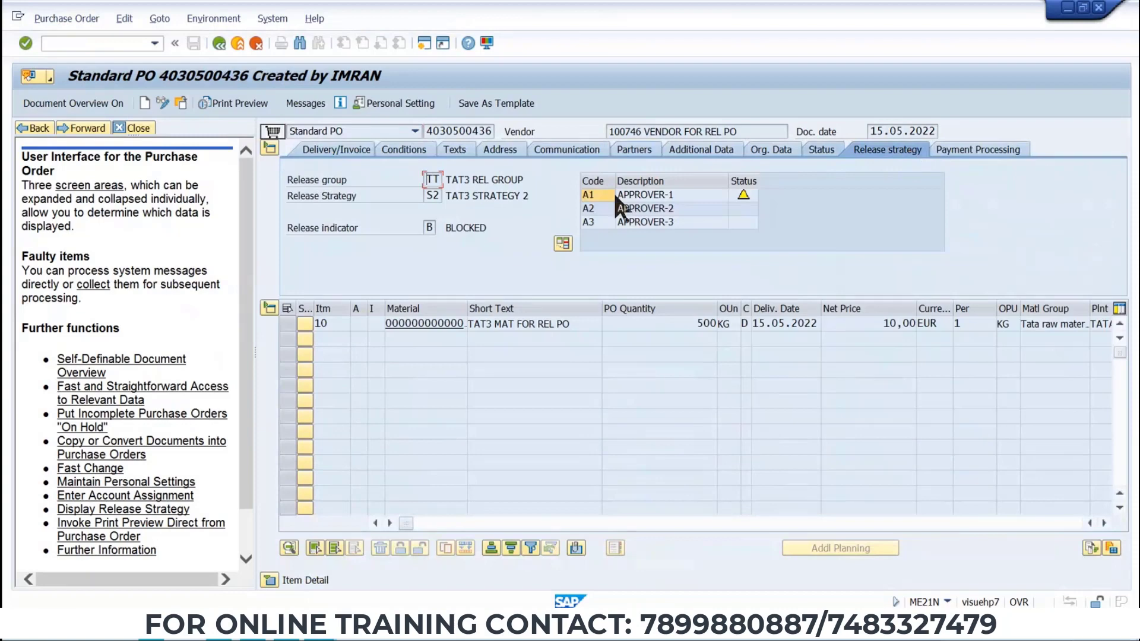
pyautogui.click(432, 197)
pyautogui.click(135, 46)
pyautogui.write('/NME29N')
pyautogui.press('Return')
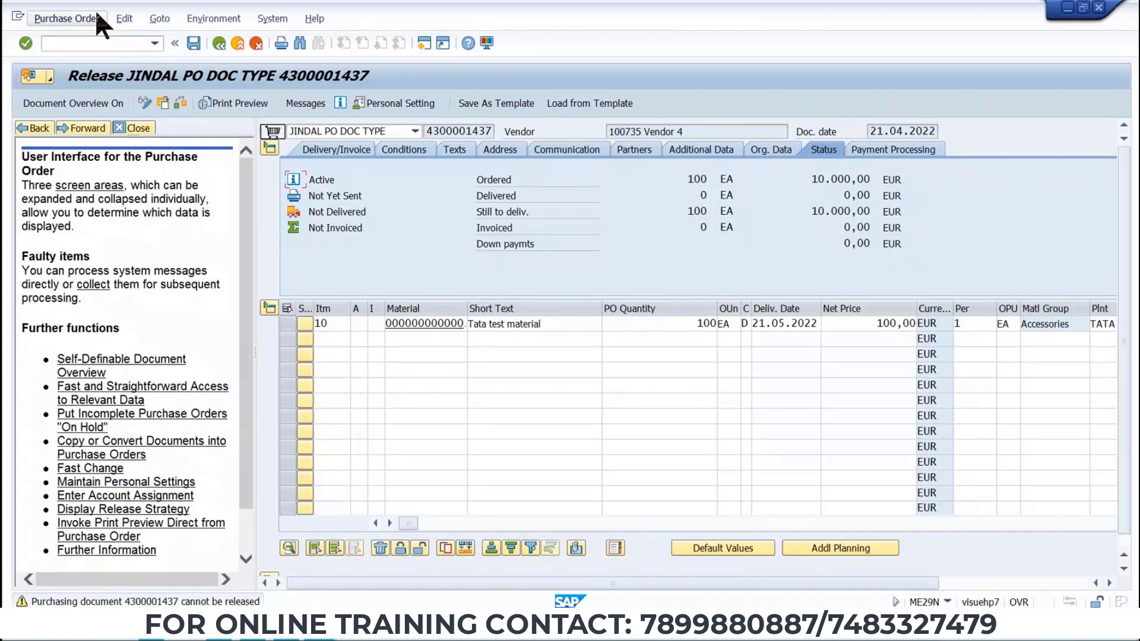
pyautogui.click(162, 103)
pyautogui.hotkey('ctrl', 'v')
pyautogui.press('Return')
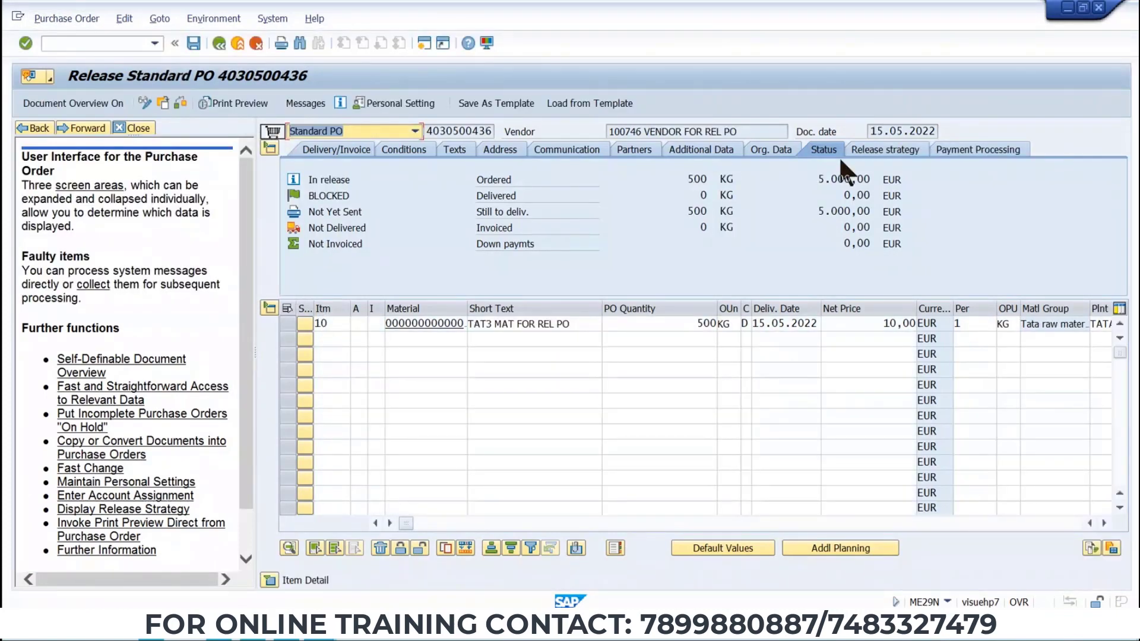
# Release the purchase order for approvers A1, A2 and A3 in its release strategy and save it.
pyautogui.click(878, 151)
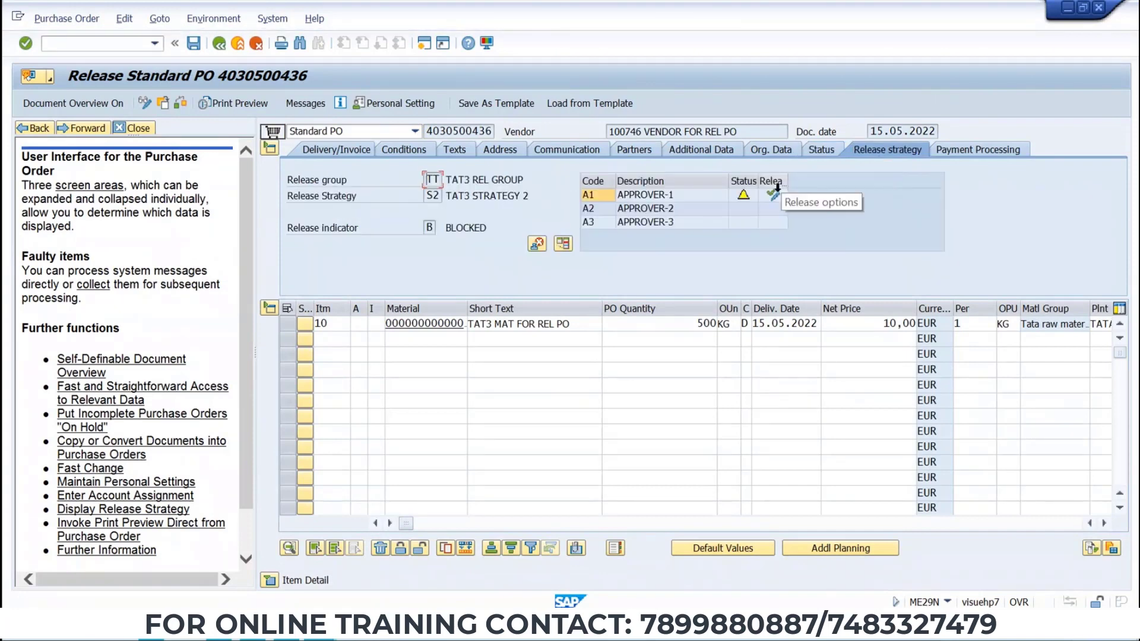
pyautogui.click(773, 195)
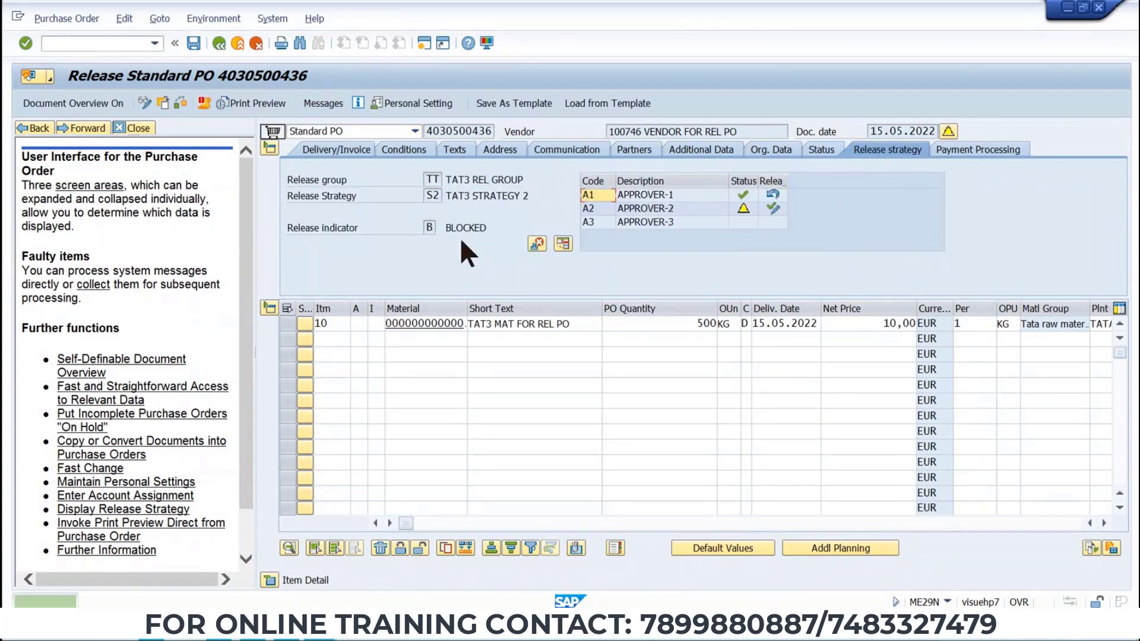
pyautogui.click(773, 209)
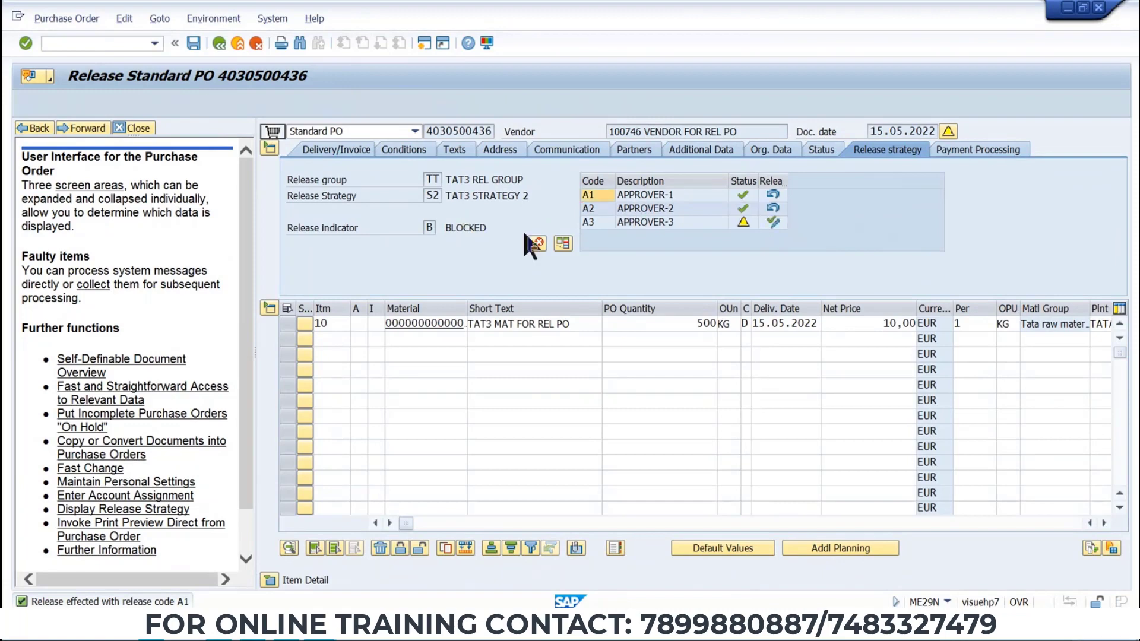
pyautogui.click(773, 222)
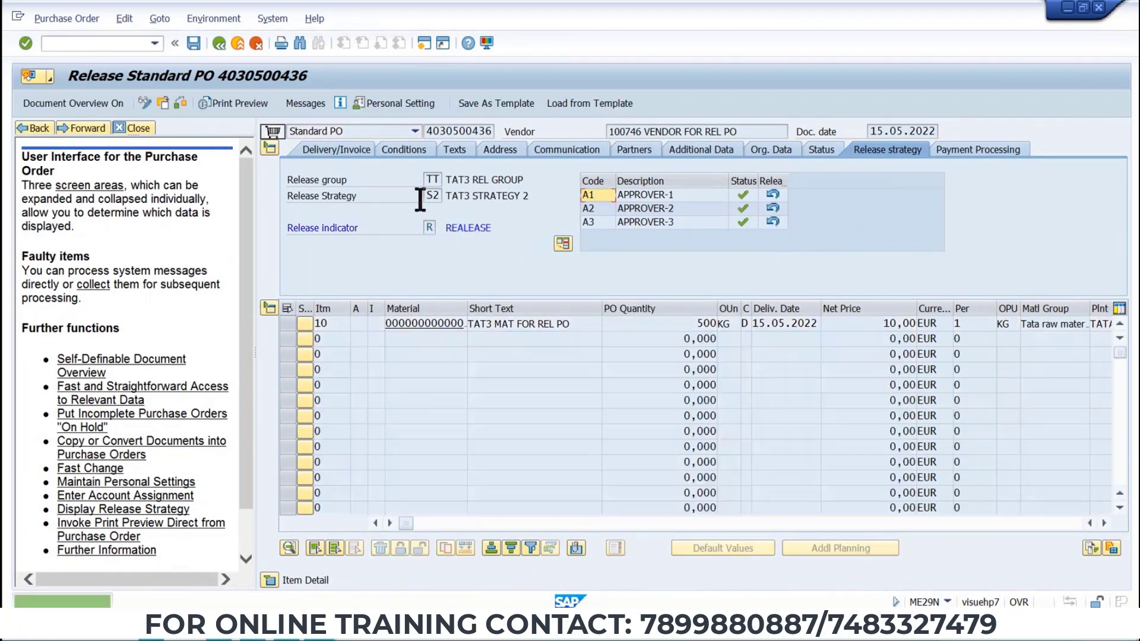
pyautogui.hotkey('ctrl', 's')
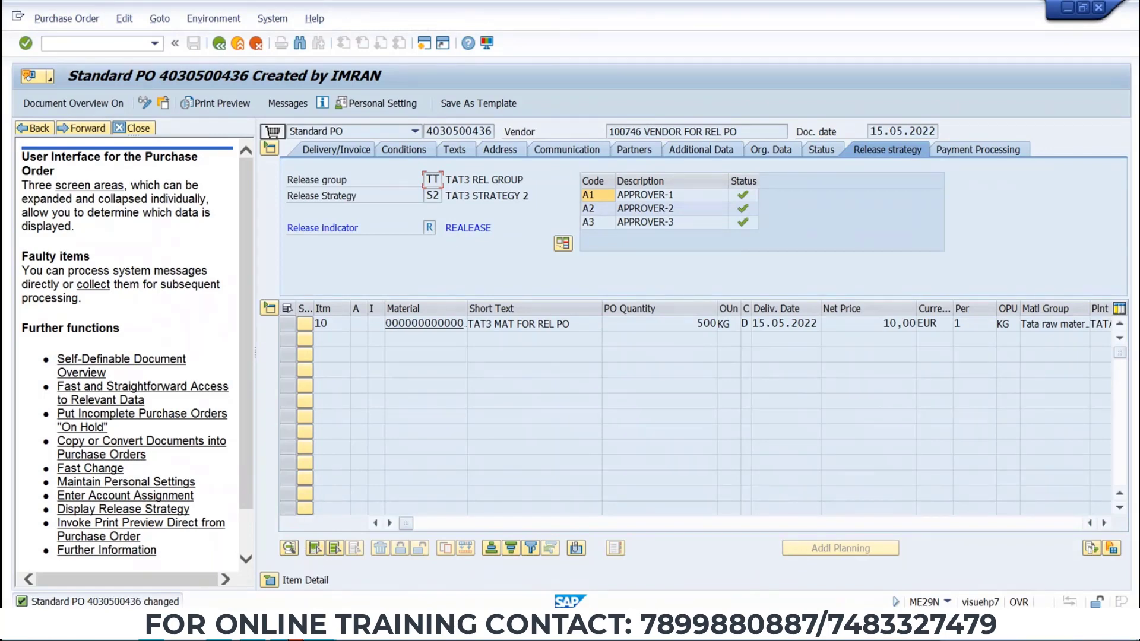
pyautogui.moveTo(238, 603)
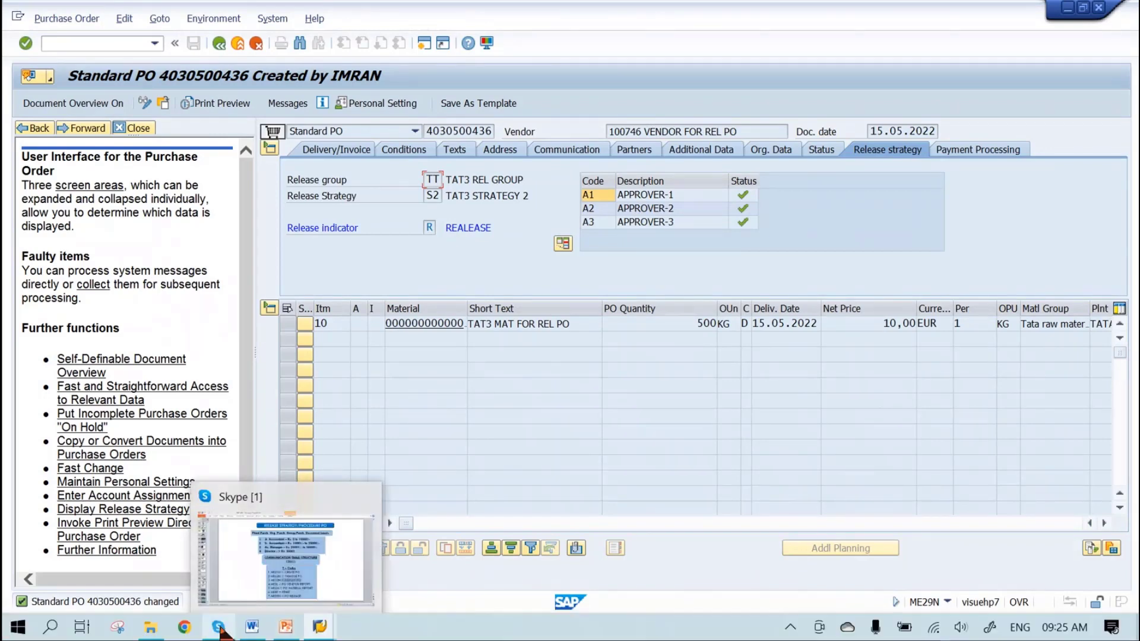